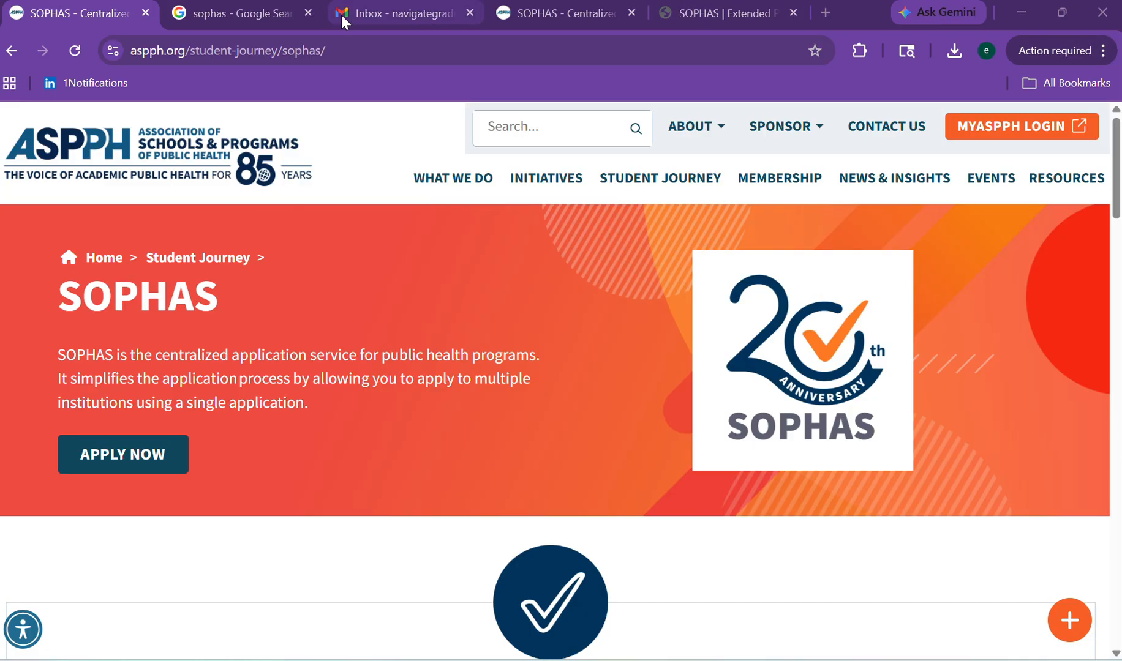
Open the ASPPH SOPHAS page from the Google results and start an application in a new tab.
{"action": "left_click", "coordinate": [236, 17]}
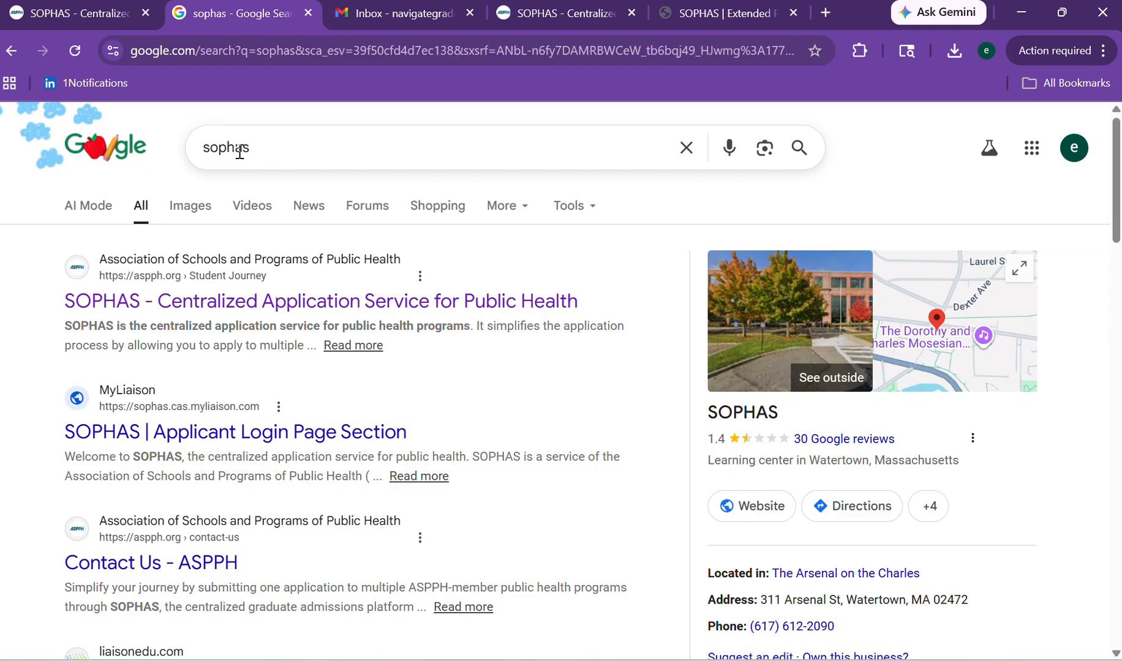
{"action": "left_click", "coordinate": [161, 300]}
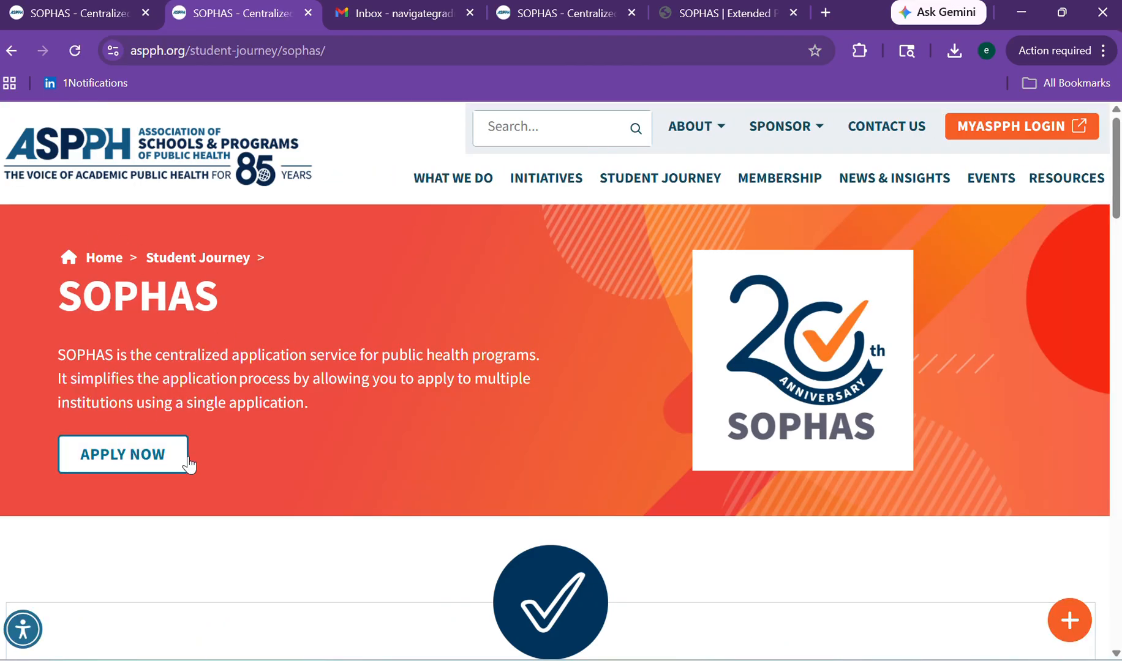
{"action": "left_click", "coordinate": [142, 456]}
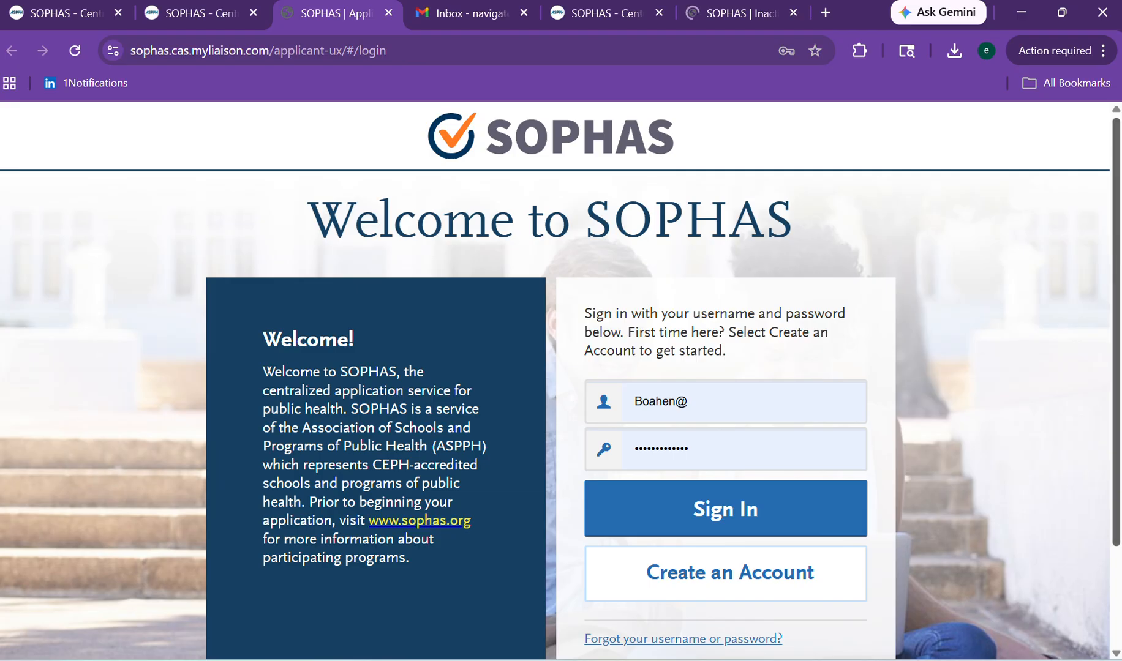
Start a new SOPHAS account and autofill the legal first name, last name and email.
{"action": "scroll", "coordinate": [1080, 352], "scroll_direction": "down", "scroll_amount": 3}
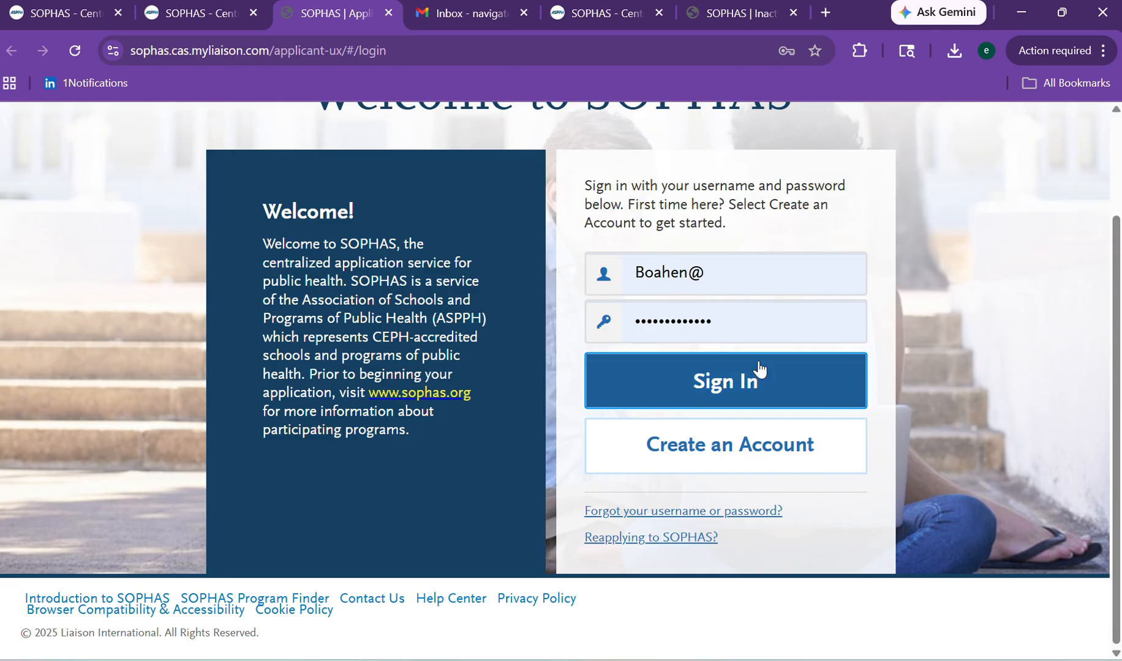
{"action": "left_click", "coordinate": [687, 456]}
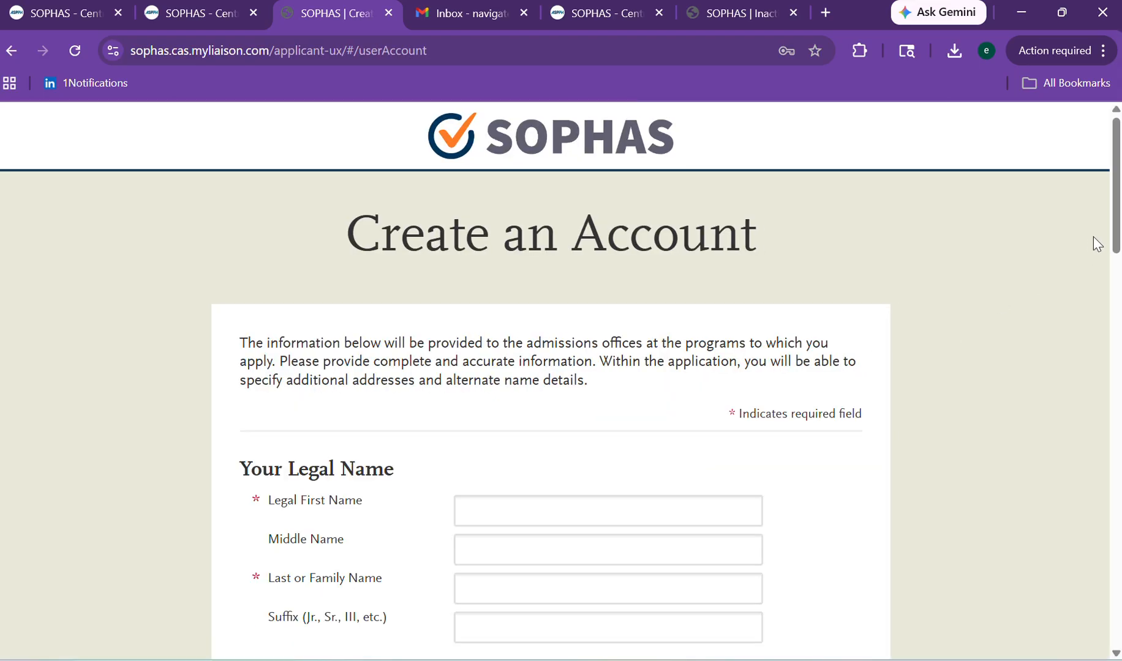
{"action": "scroll", "coordinate": [1096, 238], "scroll_direction": "down", "scroll_amount": 5}
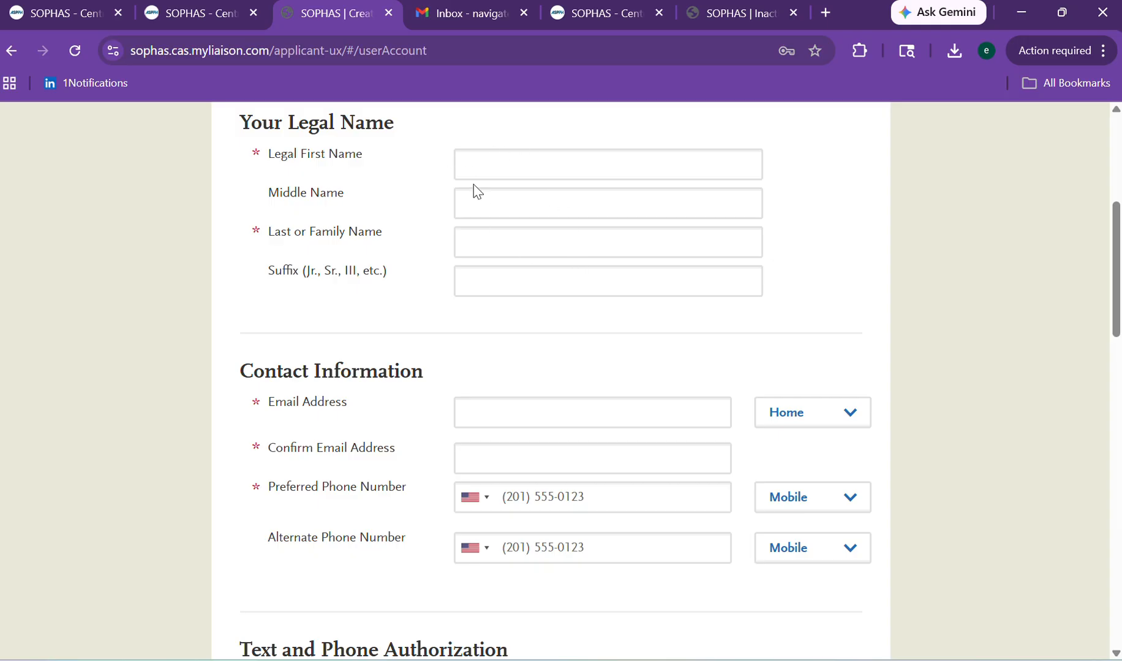
{"action": "left_click", "coordinate": [471, 166]}
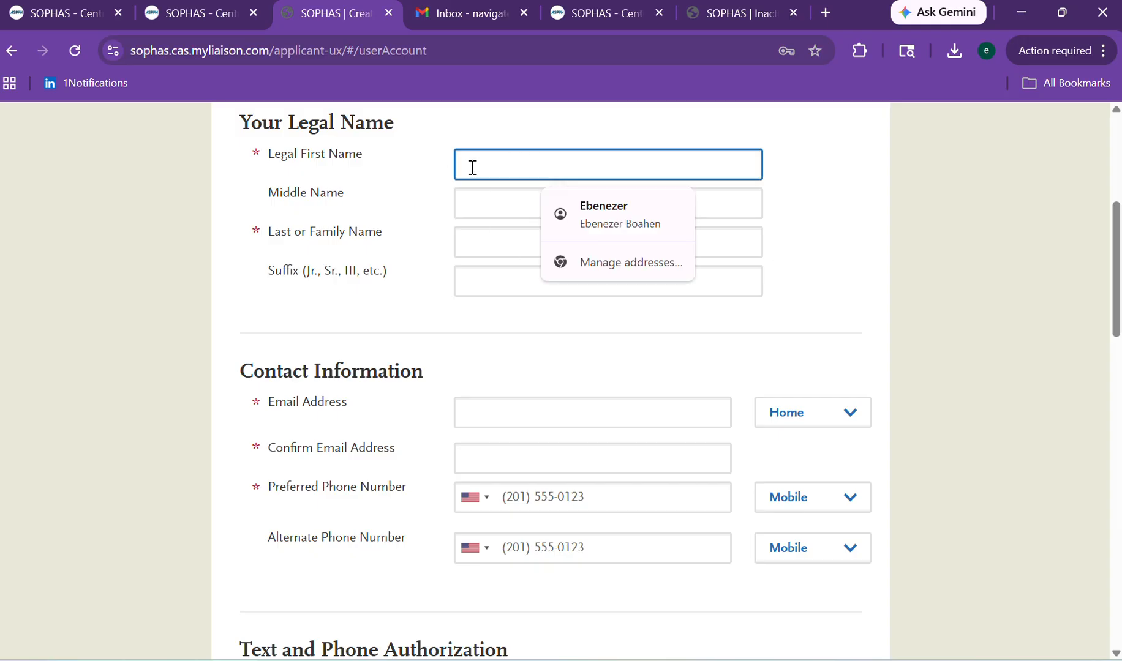
{"action": "left_click", "coordinate": [601, 209]}
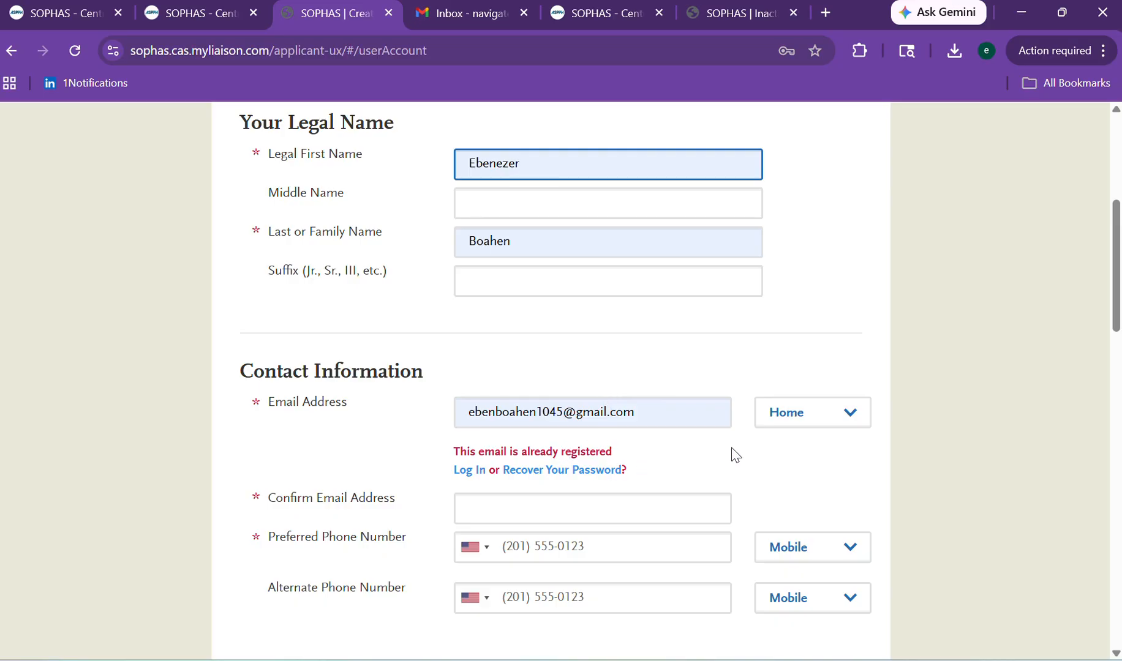
{"action": "left_click_drag", "start_coordinate": [1113, 266], "coordinate": [1105, 317]}
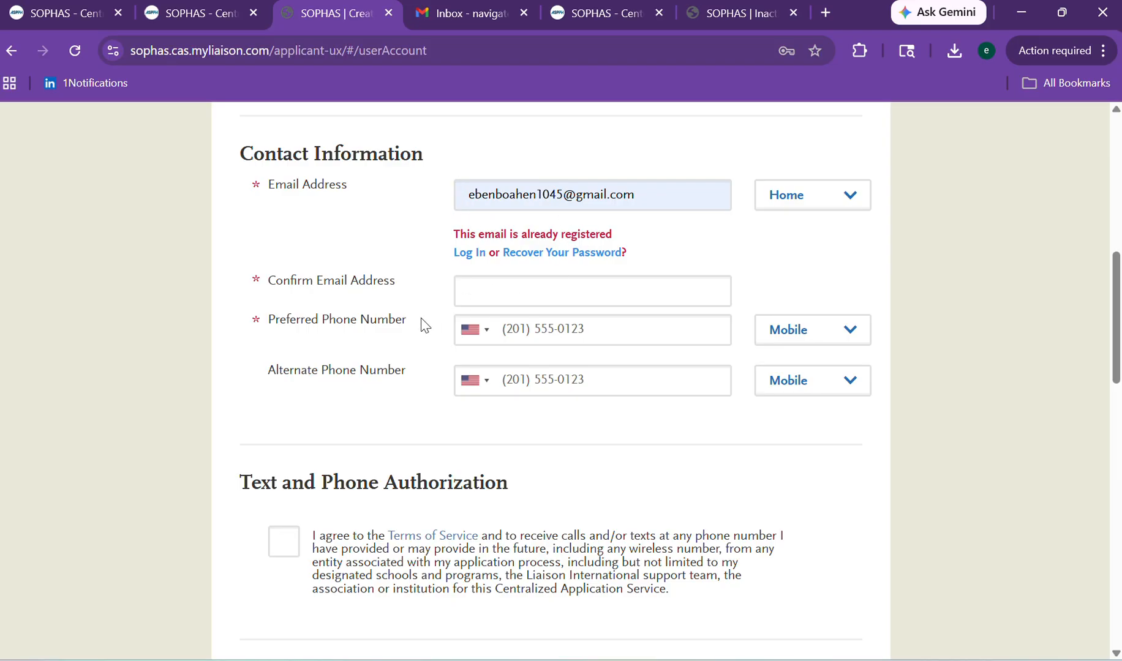
Fill in the confirmation email and look at the phone country-code list without changing it.
{"action": "left_click", "coordinate": [512, 286]}
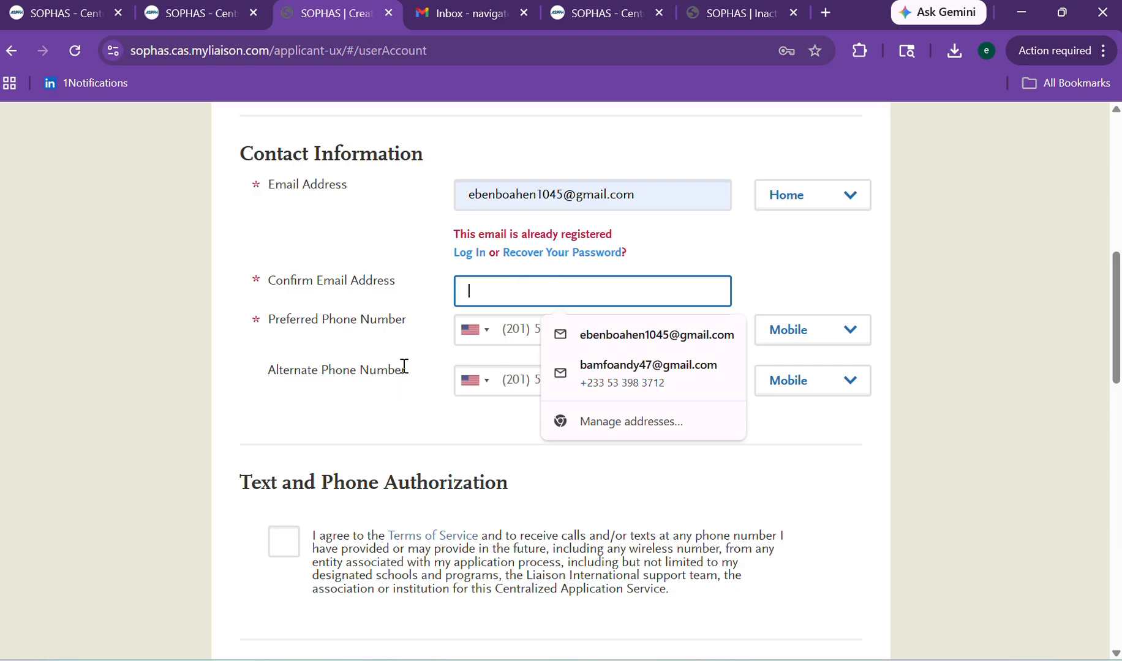
{"action": "left_click", "coordinate": [525, 336]}
{"action": "left_click", "coordinate": [478, 331]}
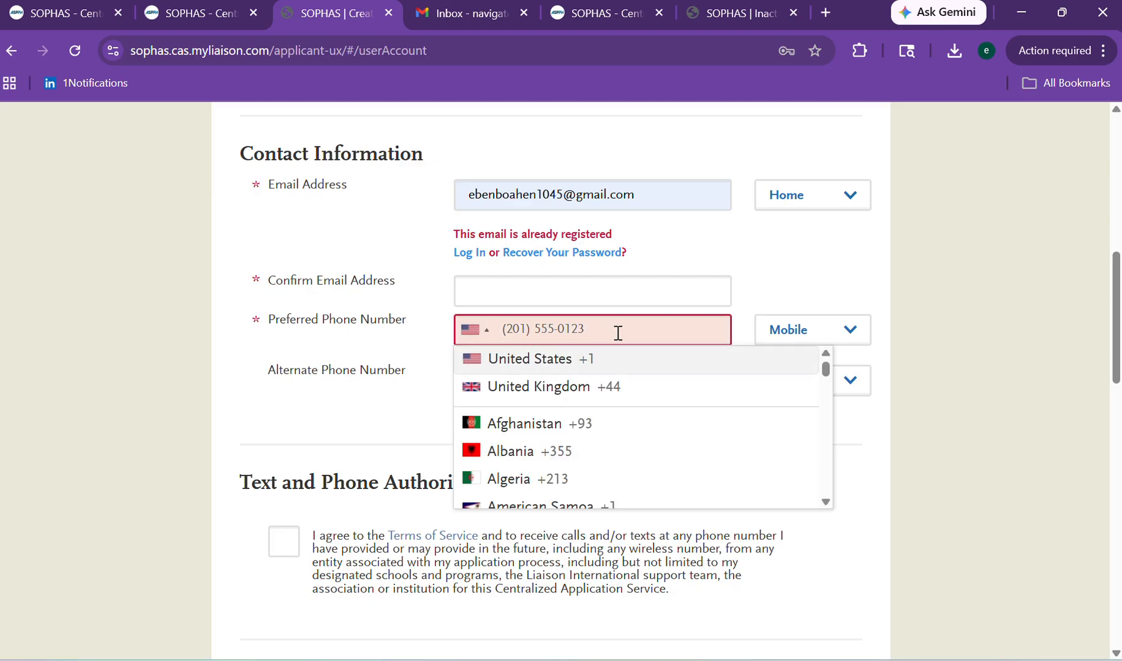
{"action": "left_click", "coordinate": [810, 288]}
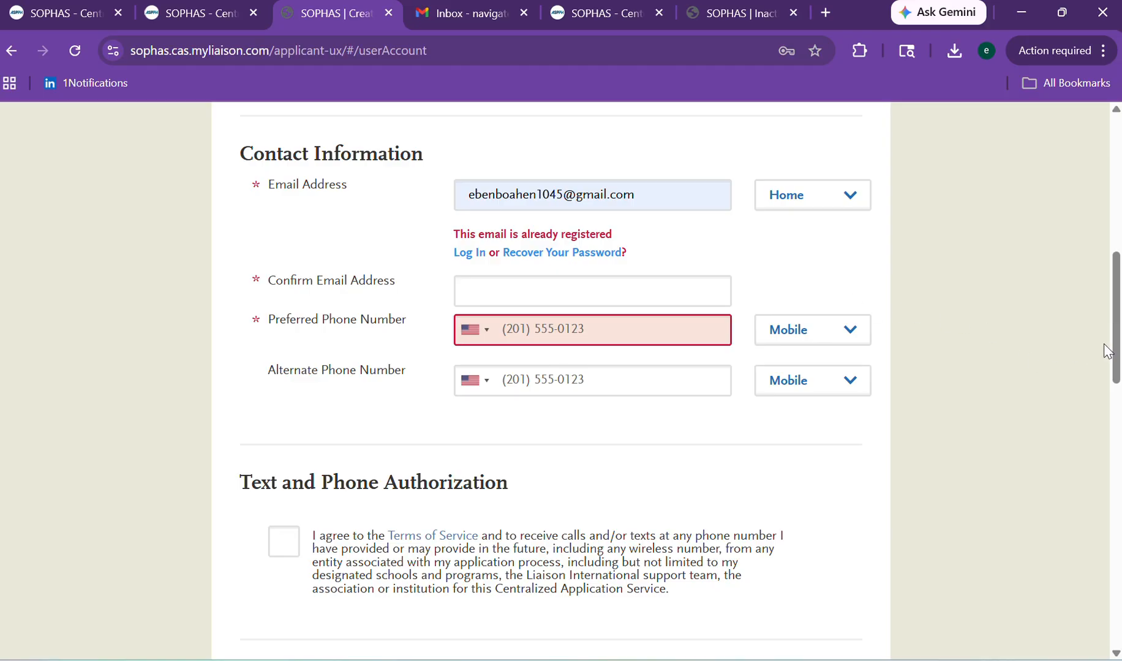
{"action": "left_click_drag", "start_coordinate": [1120, 343], "coordinate": [1091, 396]}
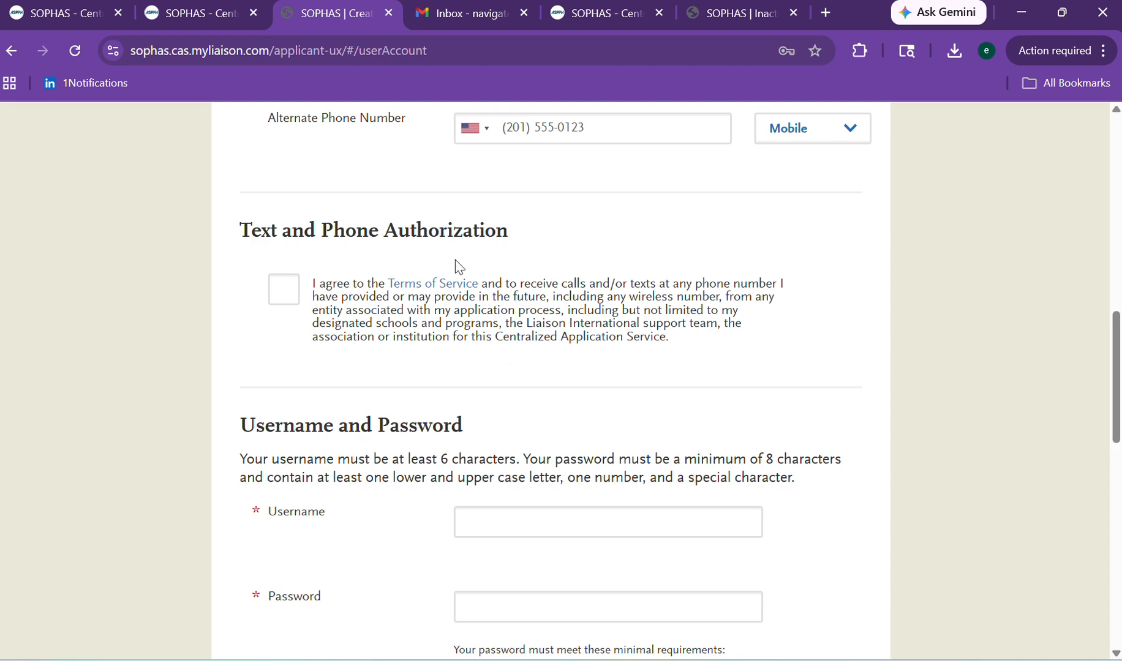
Tick the Text and Phone Authorization box, then enter a username and password.
{"action": "left_click", "coordinate": [284, 289]}
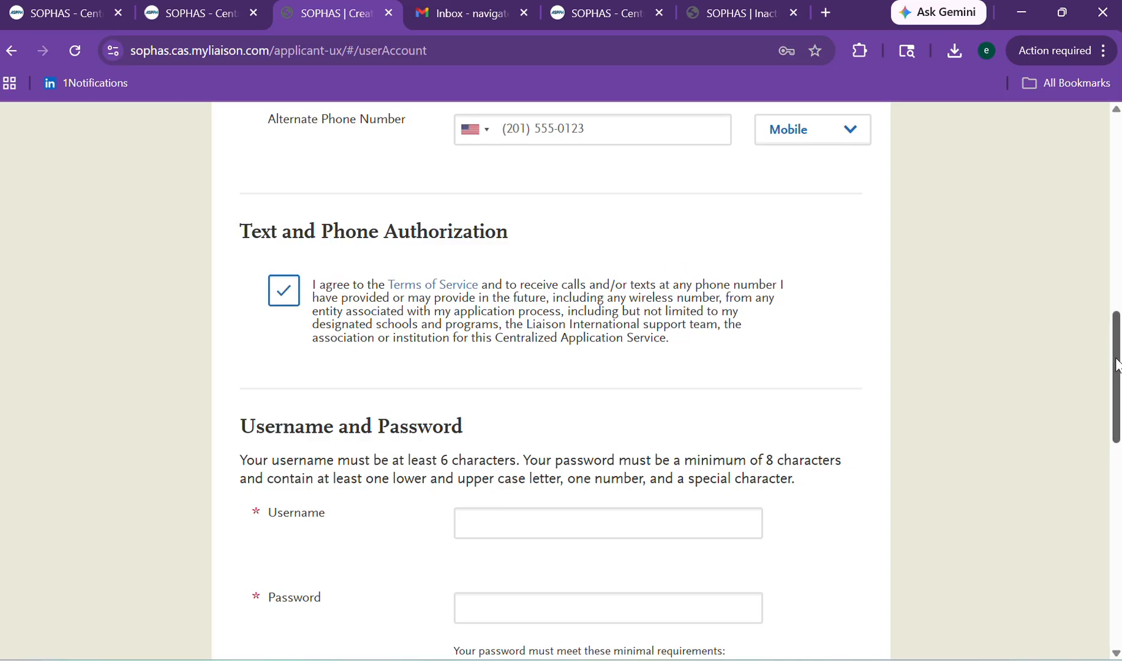
{"action": "left_click_drag", "start_coordinate": [1118, 368], "coordinate": [1114, 418]}
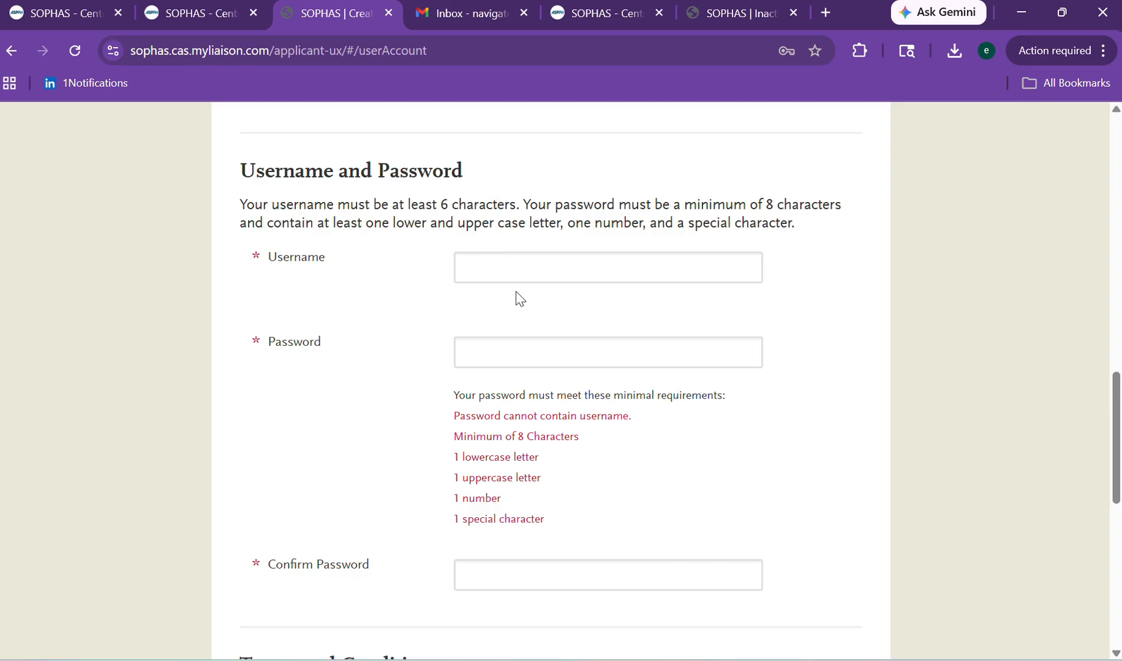
{"action": "left_click", "coordinate": [493, 276]}
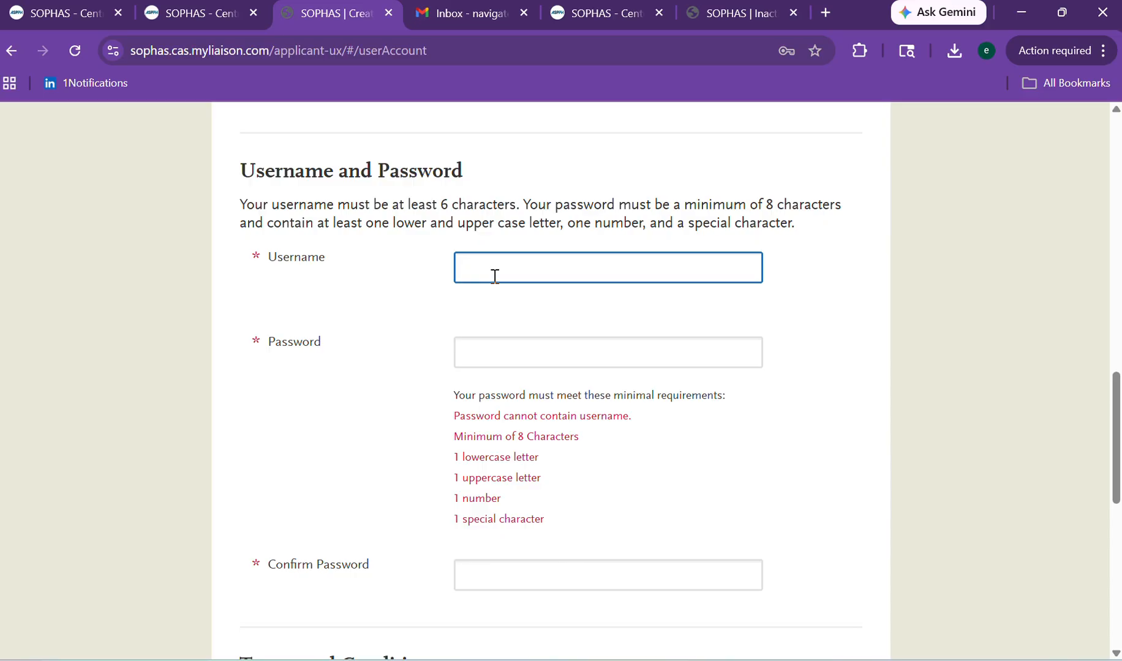
{"action": "left_click", "coordinate": [498, 356]}
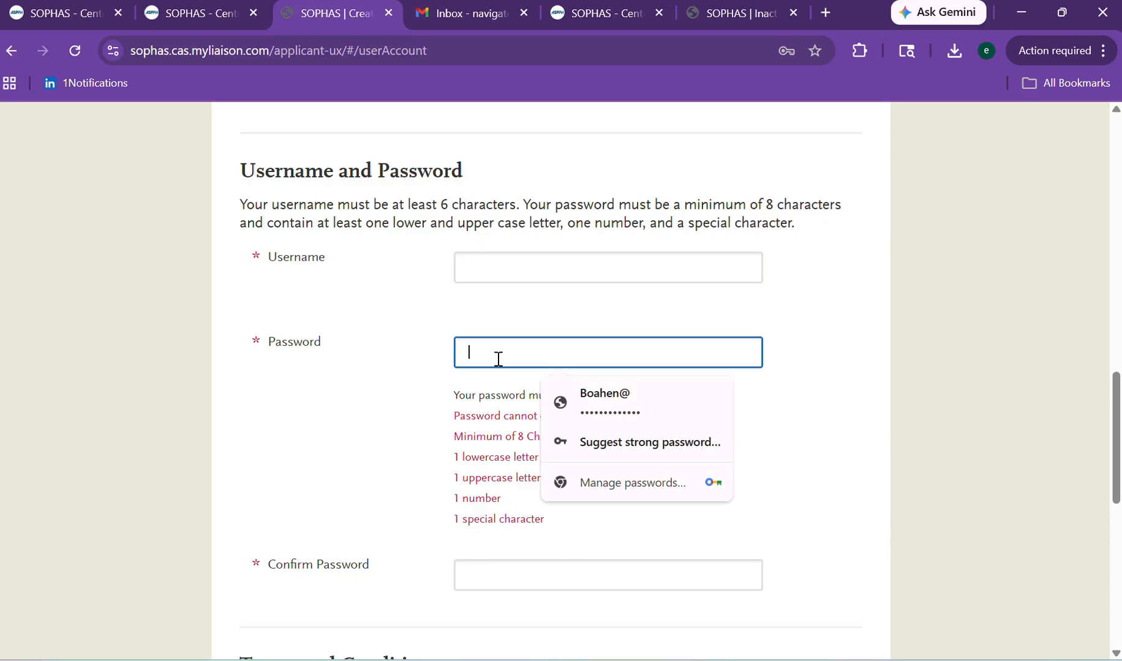
{"action": "left_click_drag", "start_coordinate": [1115, 430], "coordinate": [1111, 496]}
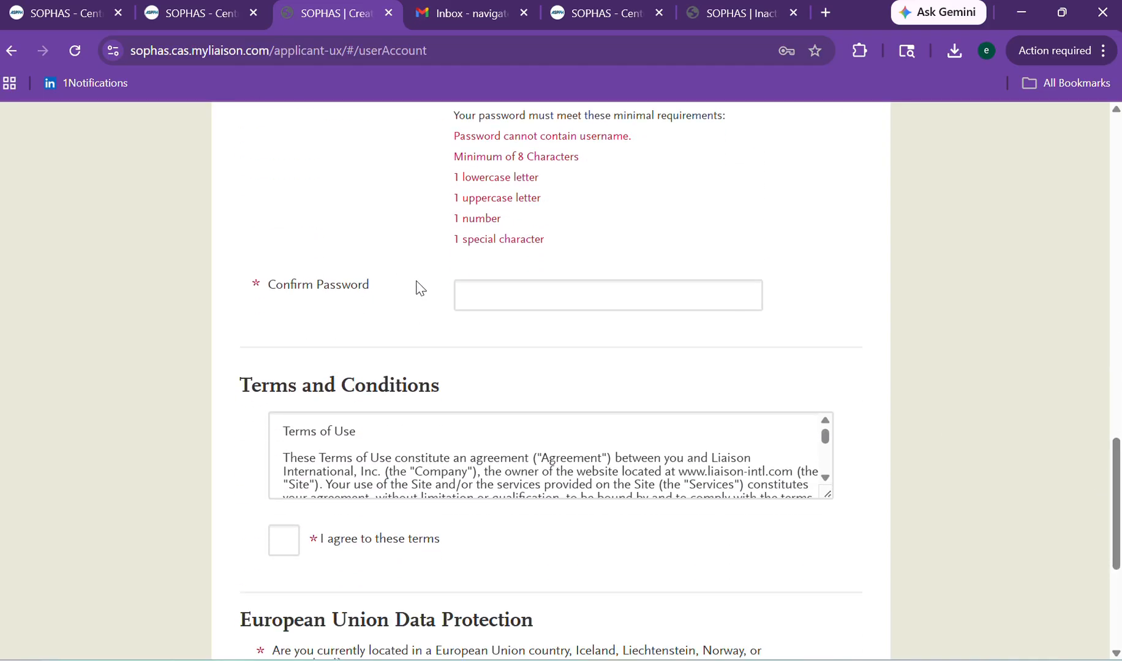
Confirm the password, review the form, and switch back to the ASPPH SOPHAS tab.
{"action": "left_click", "coordinate": [488, 286]}
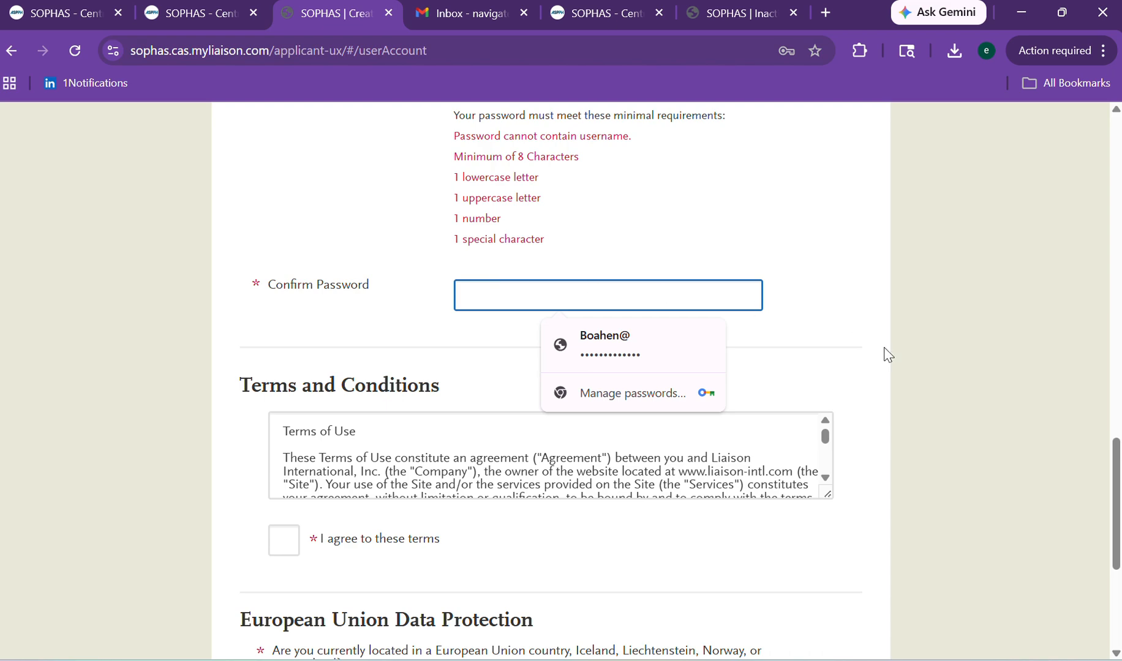
{"action": "left_click_drag", "start_coordinate": [1119, 495], "coordinate": [1104, 535]}
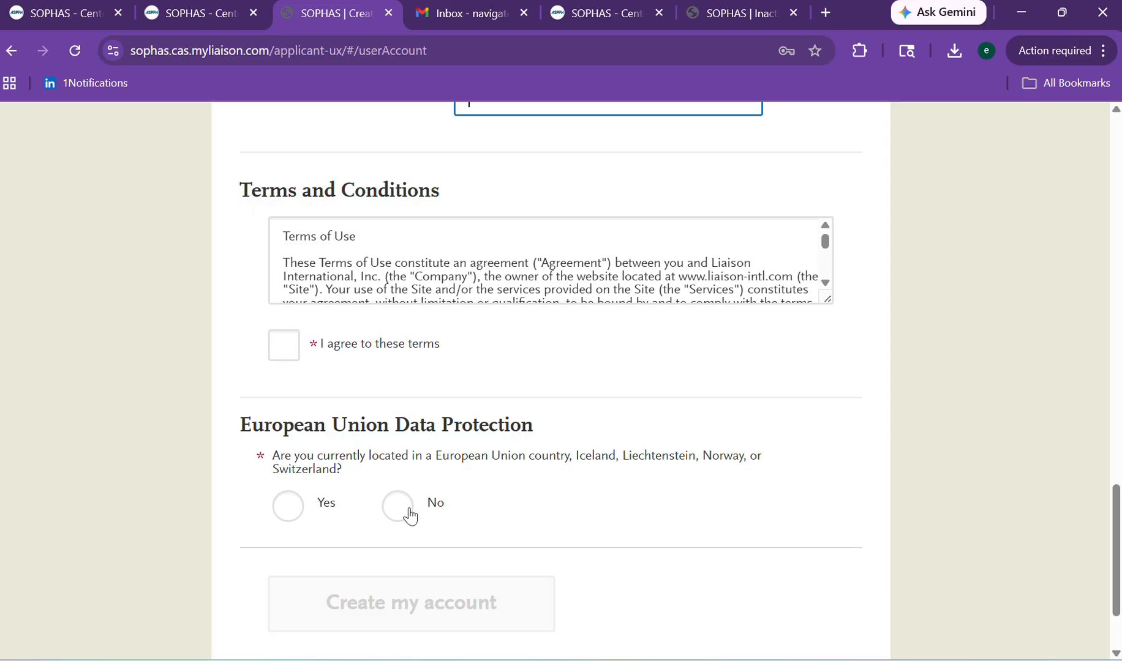
{"action": "scroll", "coordinate": [1092, 555], "scroll_direction": "down", "scroll_amount": 3}
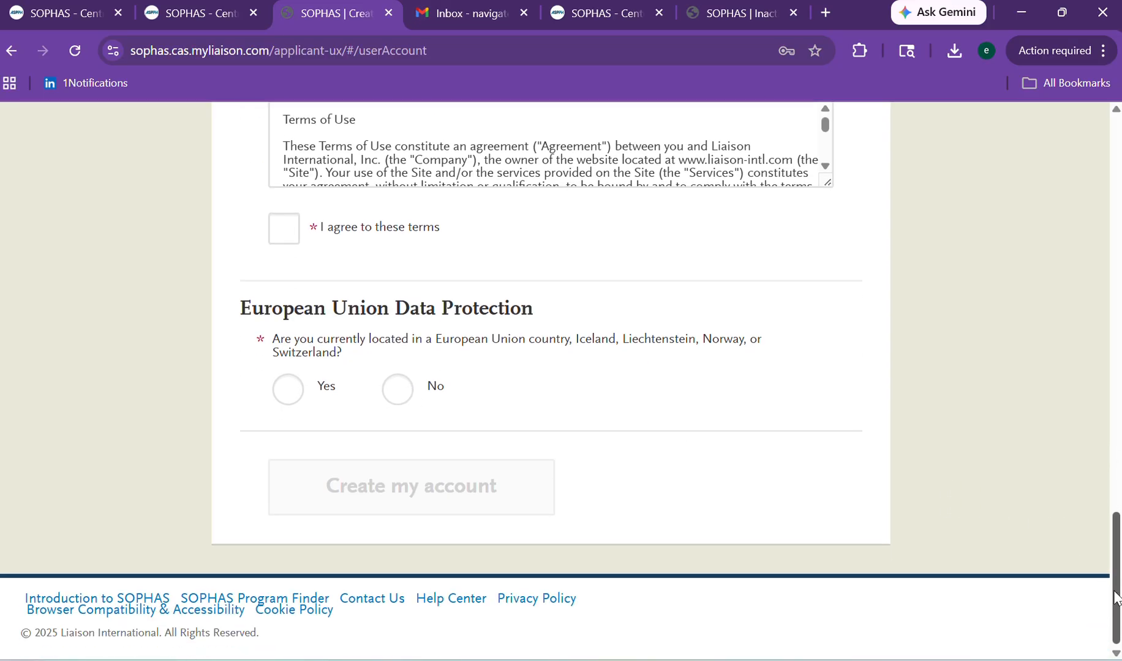
{"action": "scroll", "coordinate": [1092, 555], "scroll_direction": "up", "scroll_amount": 4}
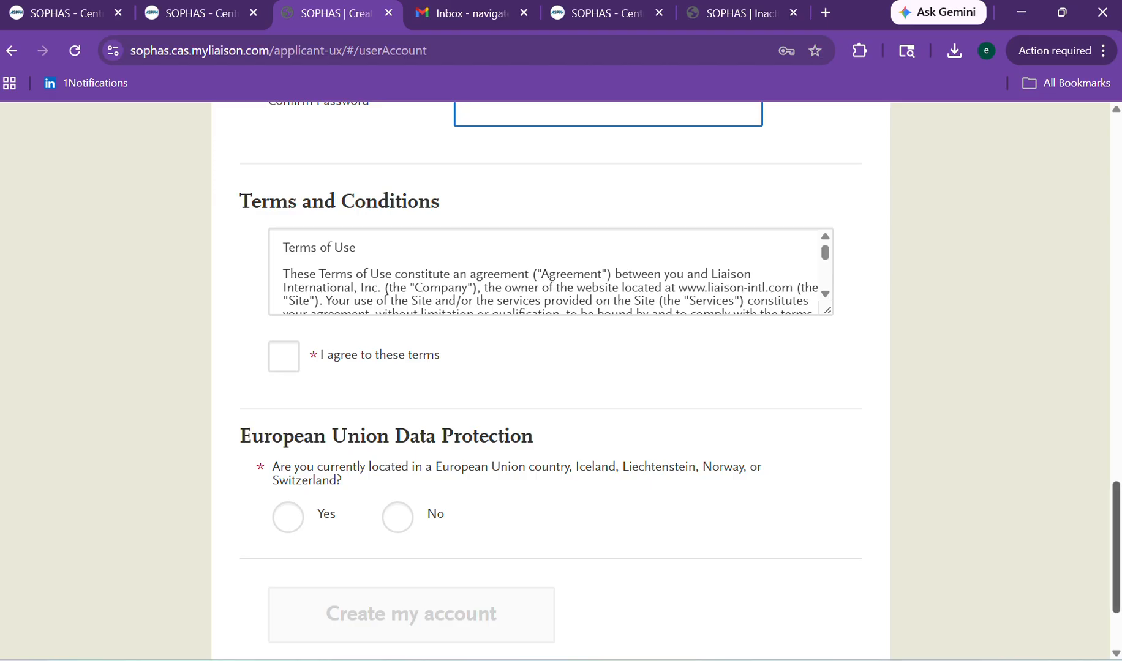
{"action": "left_click_drag", "start_coordinate": [1116, 520], "coordinate": [1090, 138]}
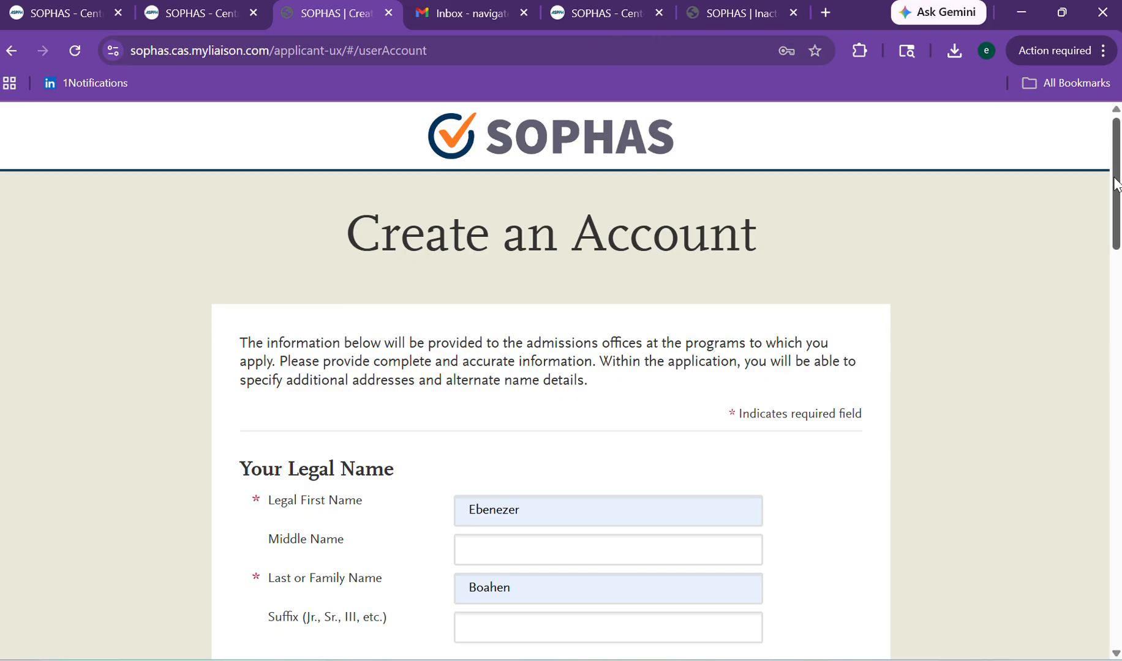
{"action": "left_click_drag", "start_coordinate": [1116, 183], "coordinate": [1041, 533]}
{"action": "left_click", "coordinate": [184, 12]}
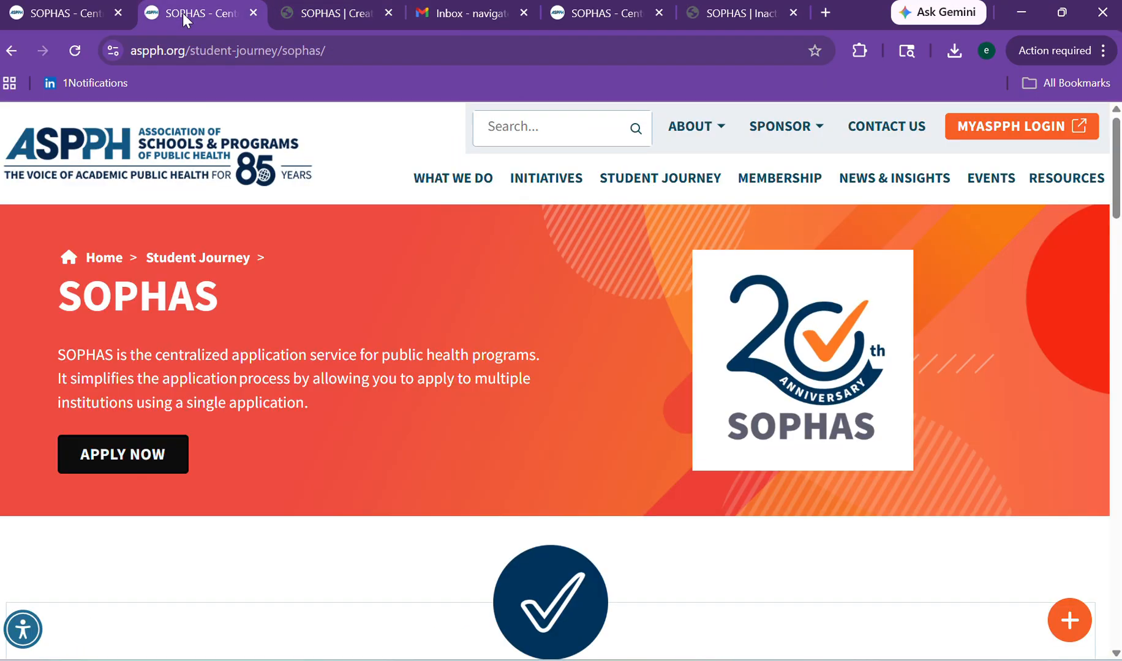
Relaunch APPLY NOW and sign in to SOPHAS with the autofilled saved username and password.
{"action": "left_click", "coordinate": [123, 463]}
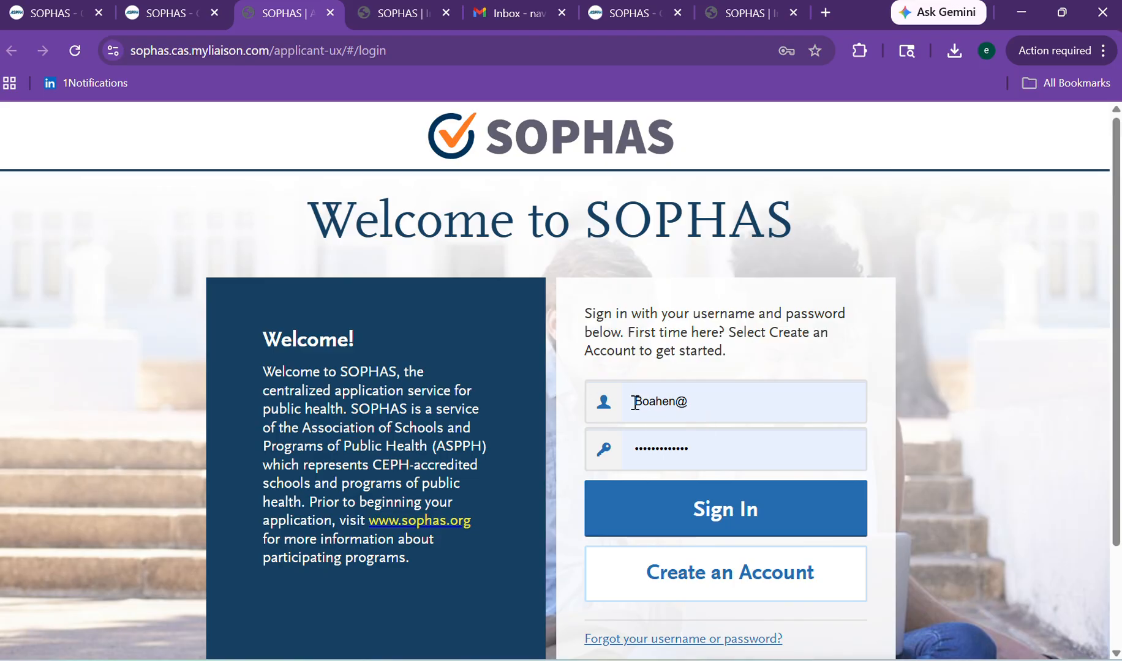
{"action": "left_click", "coordinate": [635, 401]}
{"action": "left_click_drag", "start_coordinate": [635, 401], "coordinate": [767, 409]}
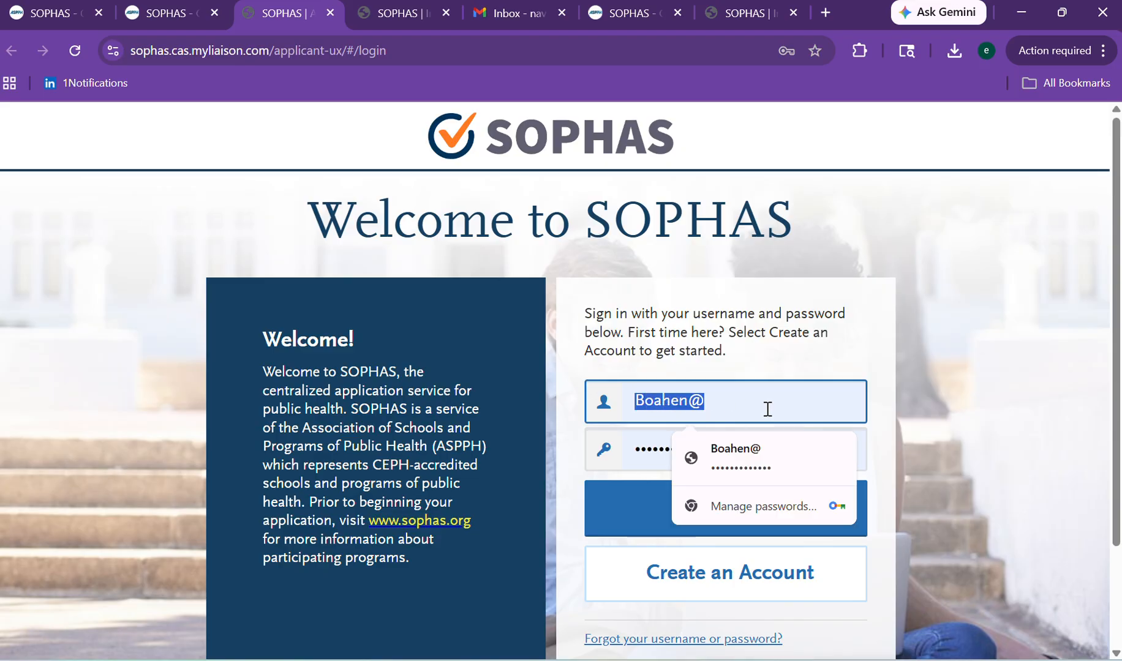
{"action": "left_click", "coordinate": [943, 406]}
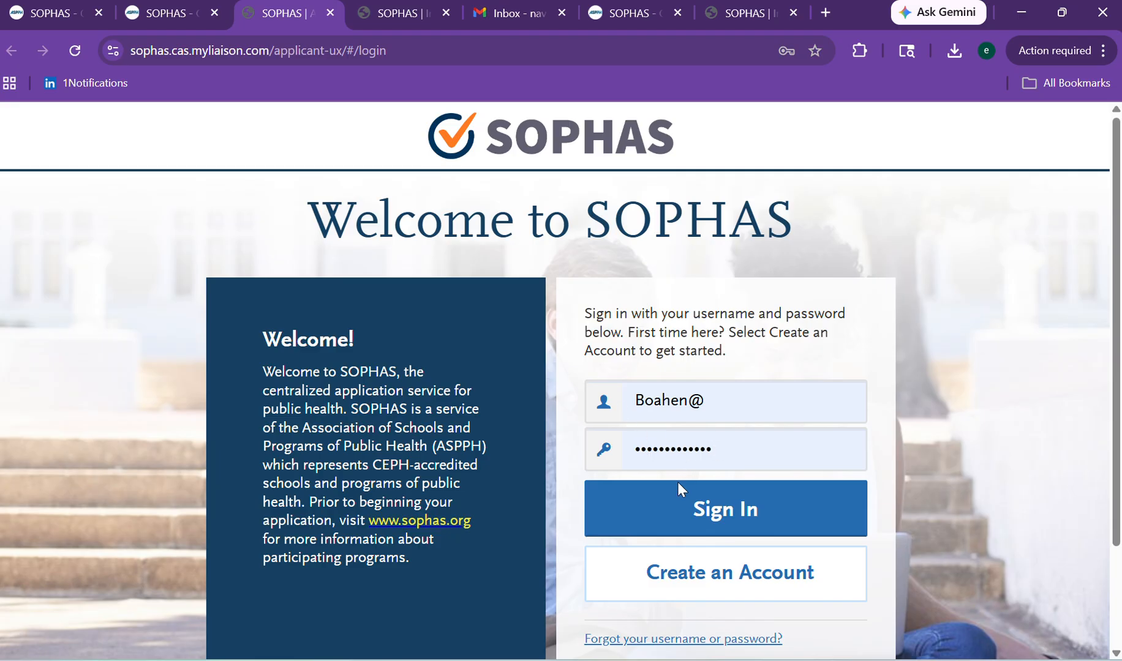
{"action": "left_click", "coordinate": [661, 516]}
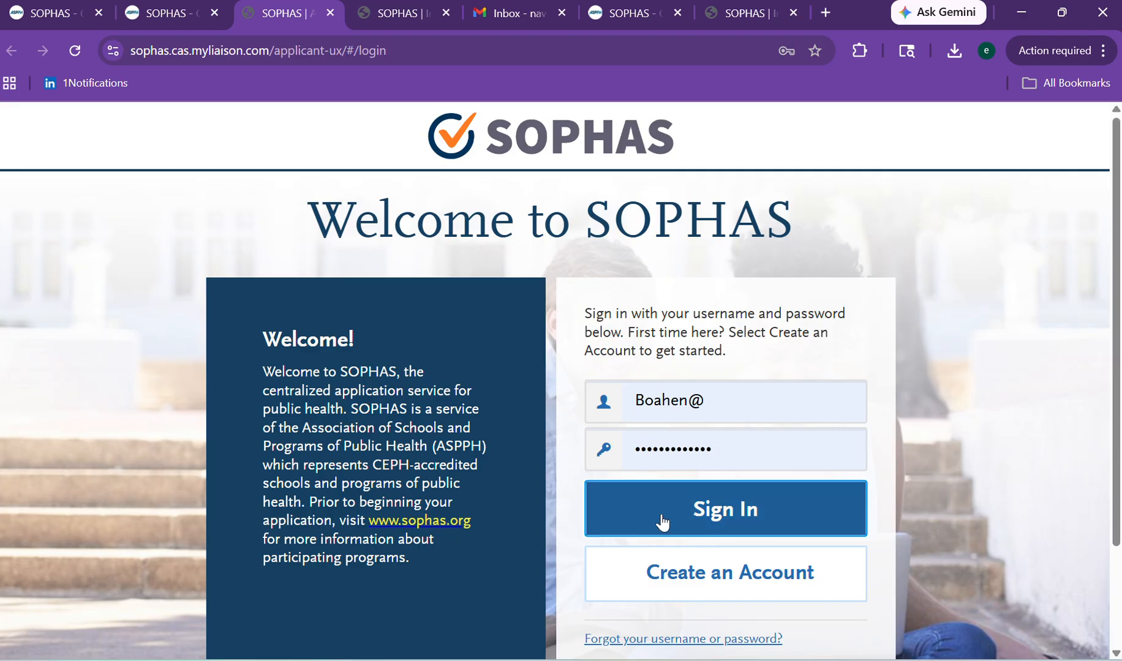
{"action": "left_click", "coordinate": [662, 523]}
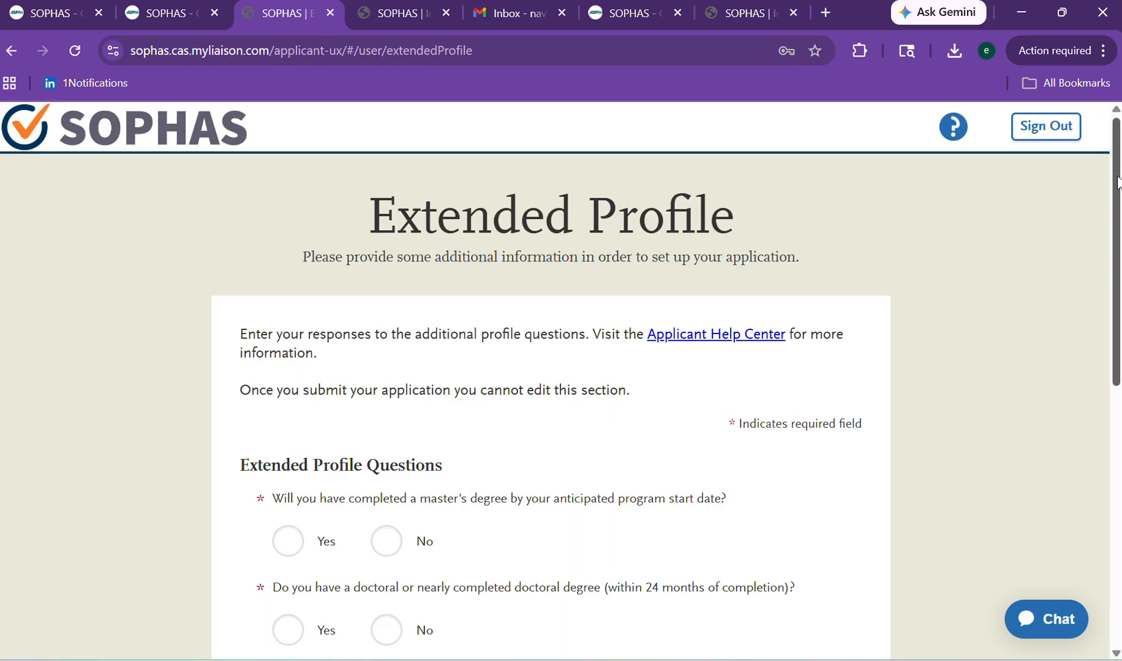
In Extended Profile Questions, select Yes for completing a master's and No for a doctoral degree.
{"action": "scroll", "coordinate": [1111, 202], "scroll_direction": "down", "scroll_amount": 2}
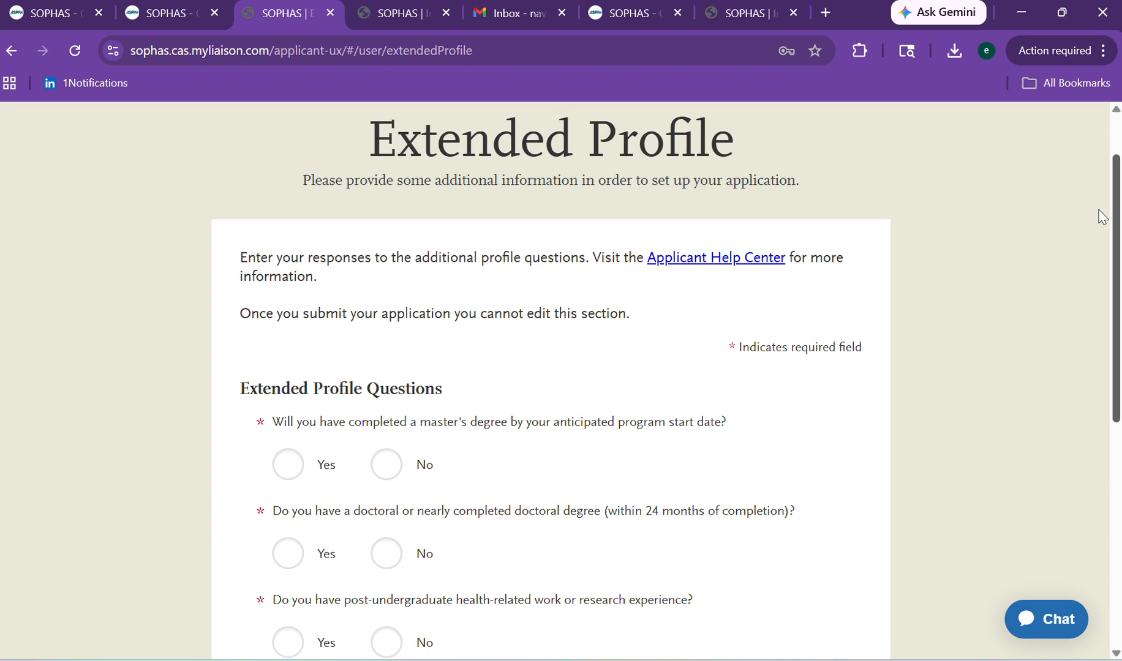
{"action": "left_click_drag", "start_coordinate": [1103, 224], "coordinate": [1078, 224]}
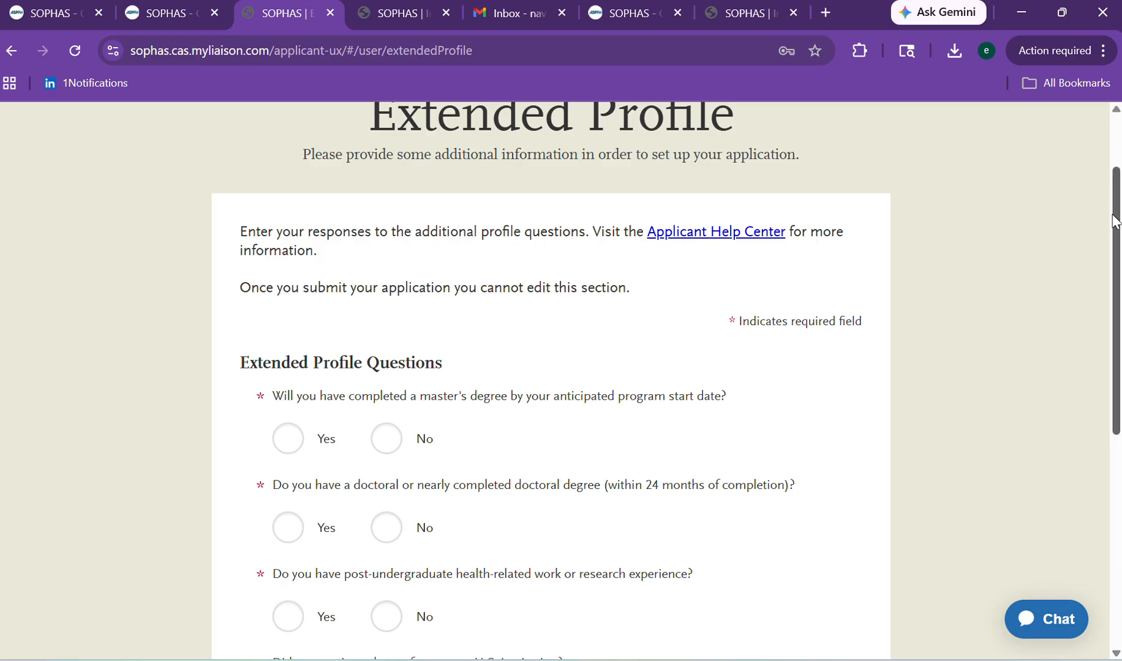
{"action": "scroll", "coordinate": [1035, 261], "scroll_direction": "down", "scroll_amount": 2}
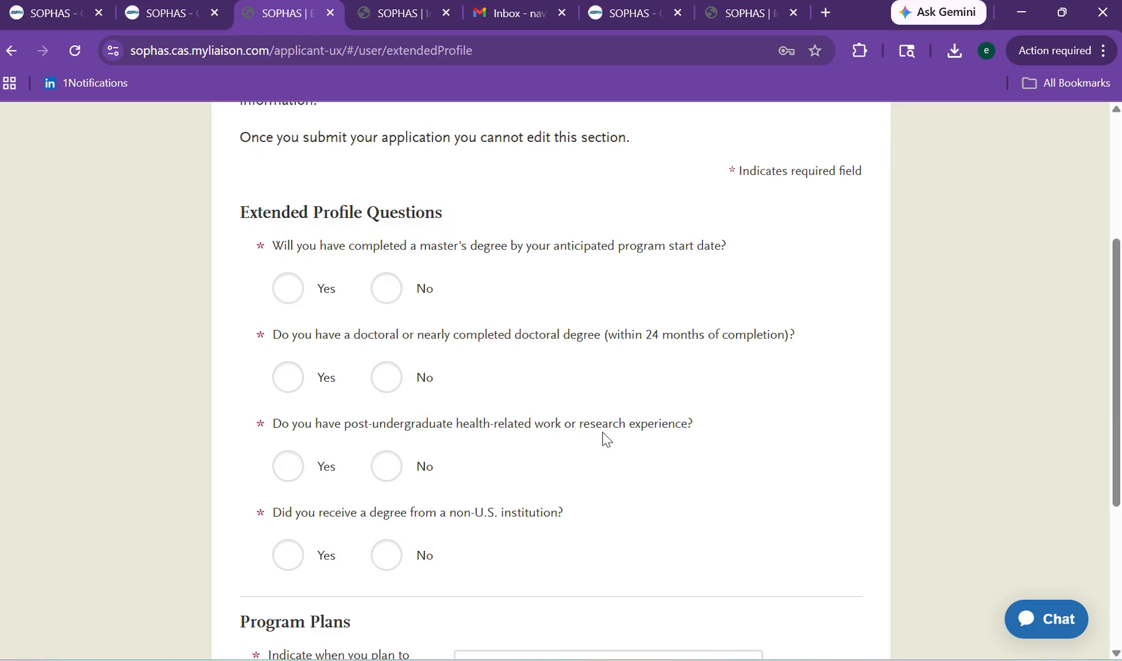
{"action": "left_click", "coordinate": [285, 301]}
{"action": "left_click", "coordinate": [393, 386]}
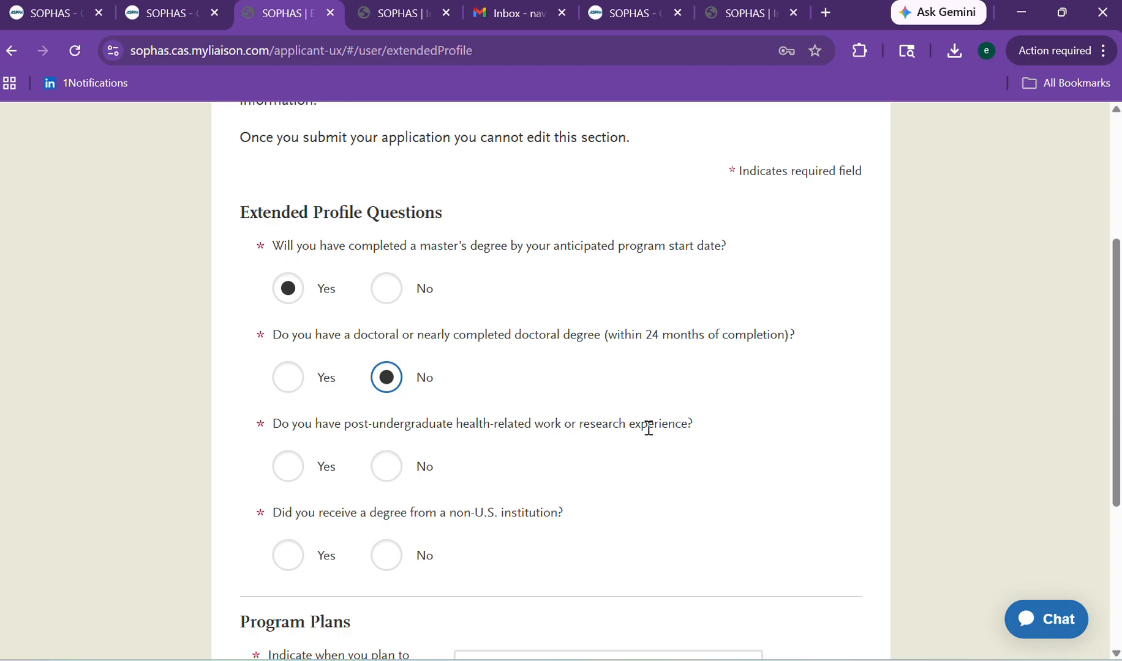
Answer Yes to health-related work experience and set its length to 2-3 years.
{"action": "left_click", "coordinate": [293, 475]}
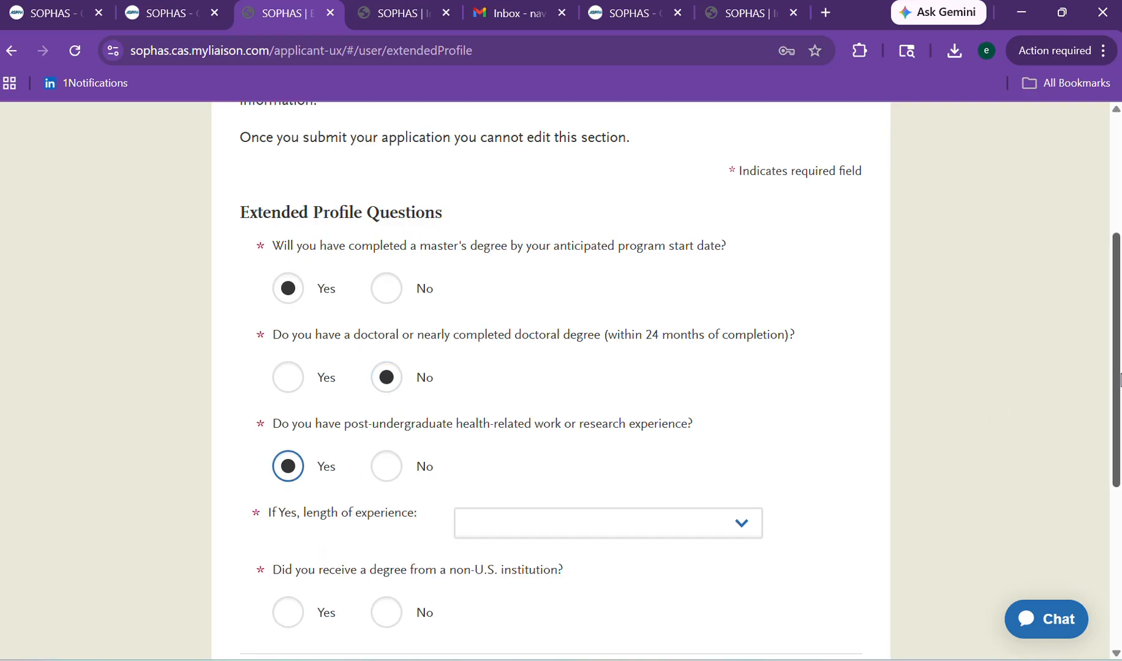
{"action": "scroll", "coordinate": [1102, 404], "scroll_direction": "down", "scroll_amount": 3}
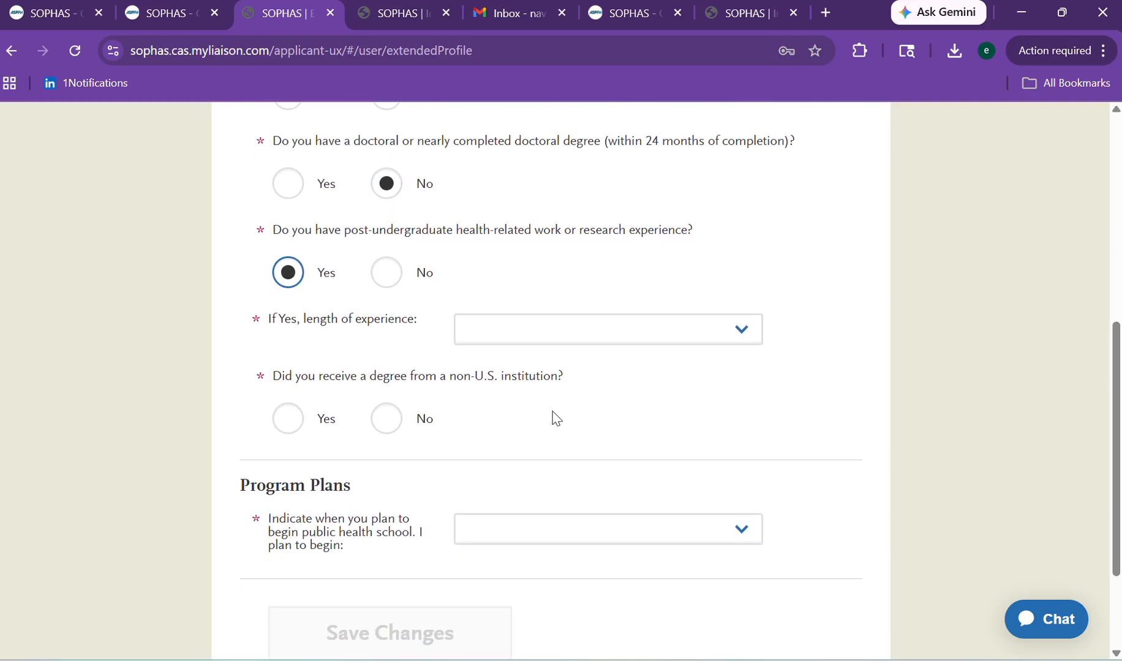
{"action": "left_click", "coordinate": [491, 329]}
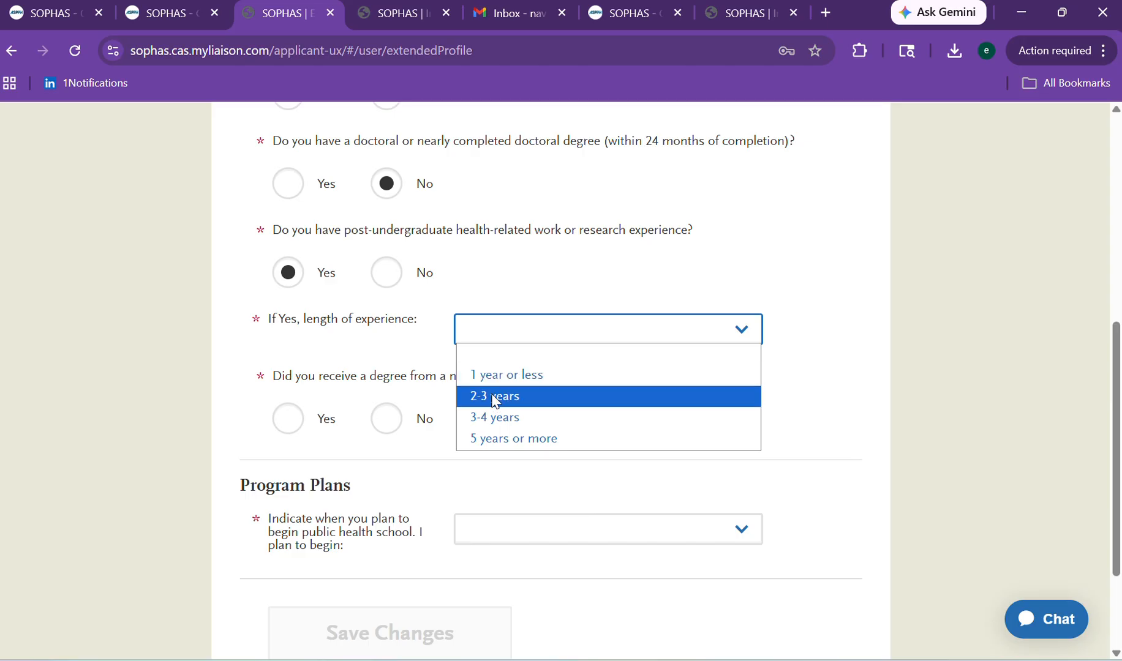
{"action": "left_click", "coordinate": [496, 397]}
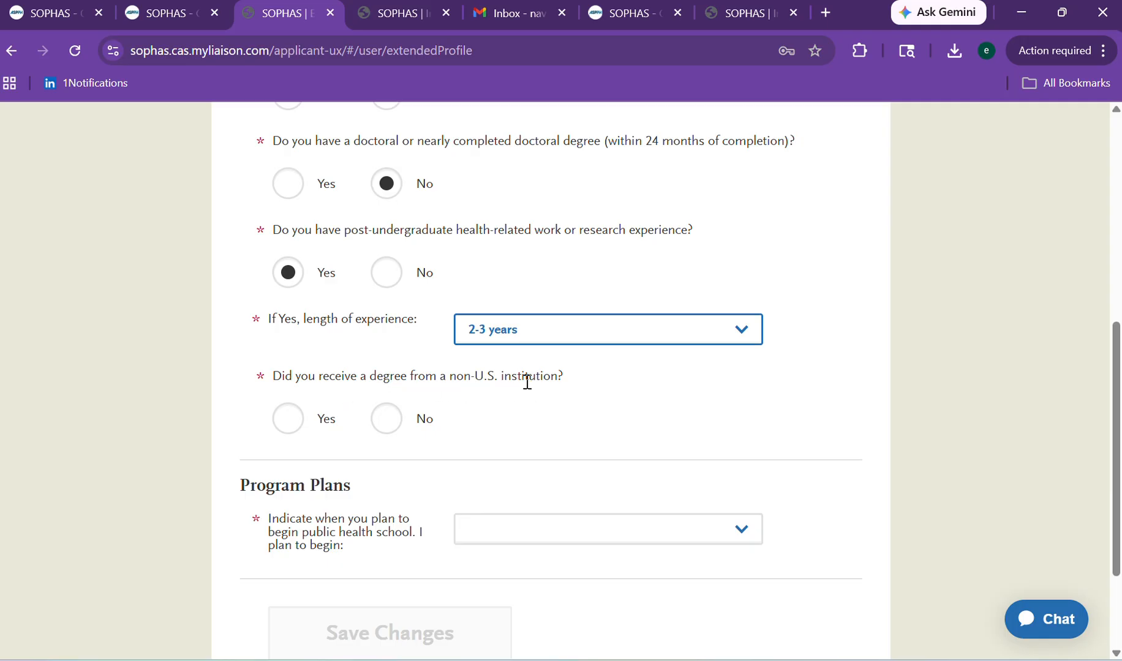
Mark a non-U.S. degree Yes, foreign medical degree No, start In 2027, and save.
{"action": "left_click", "coordinate": [293, 429]}
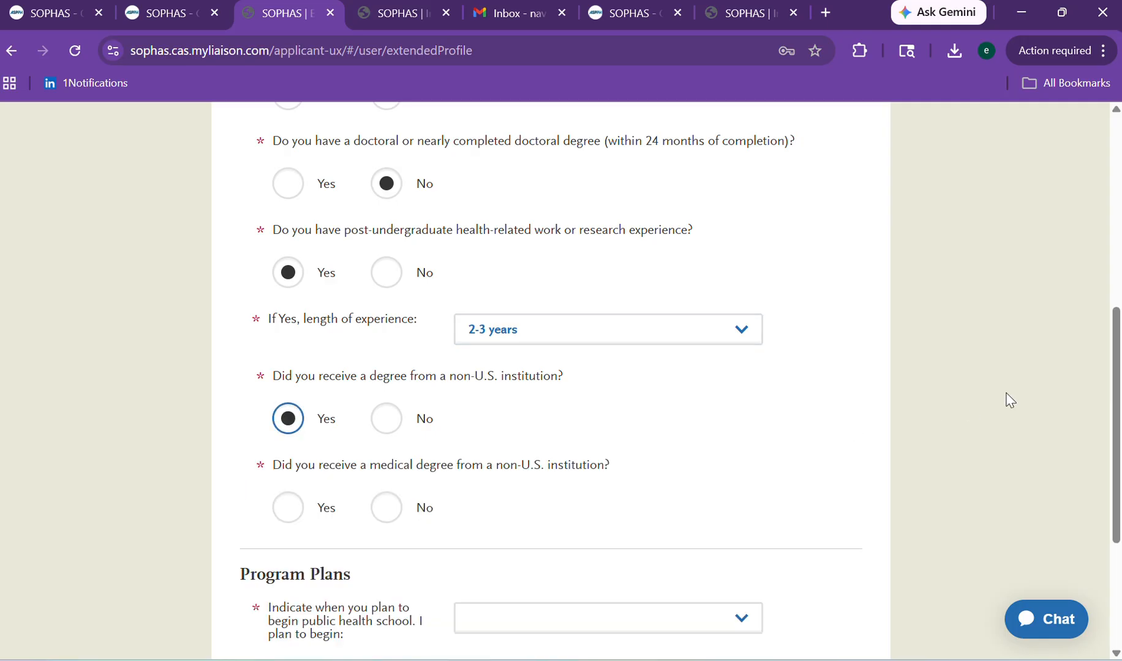
{"action": "left_click_drag", "start_coordinate": [1116, 336], "coordinate": [1082, 414]}
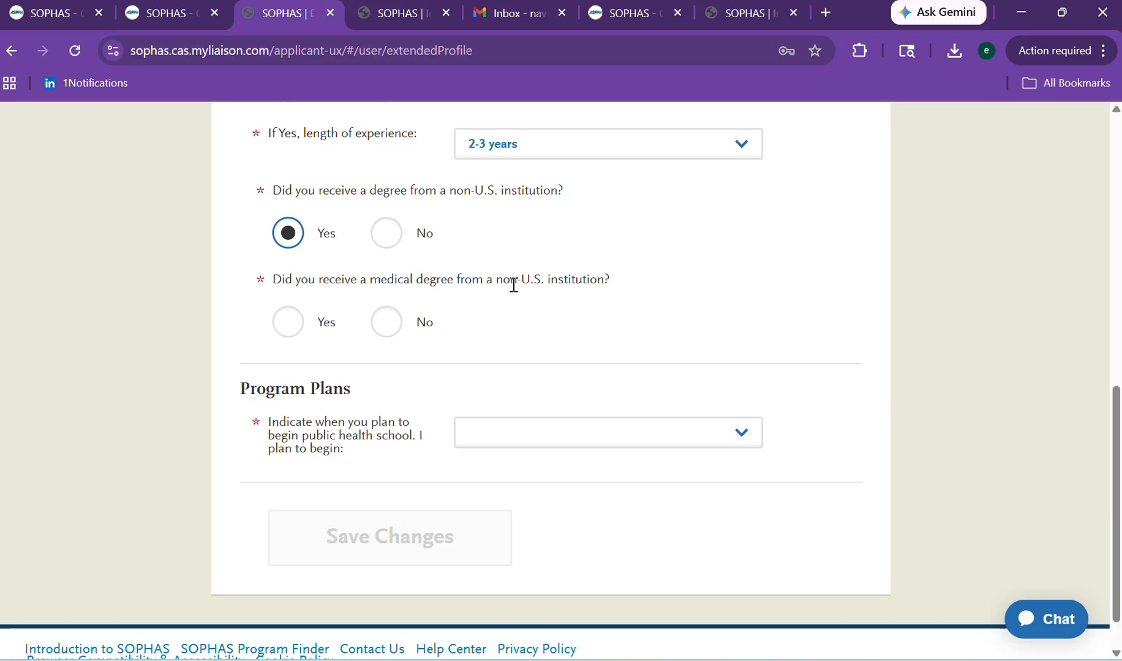
{"action": "left_click", "coordinate": [381, 340]}
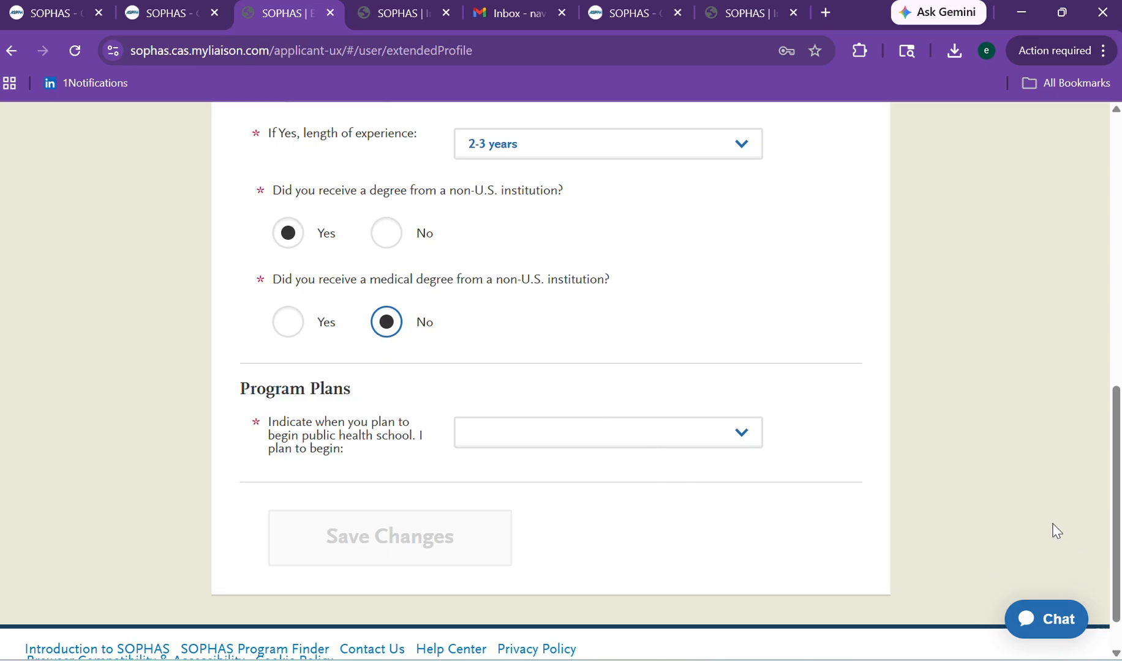
{"action": "left_click_drag", "start_coordinate": [1116, 525], "coordinate": [1077, 624]}
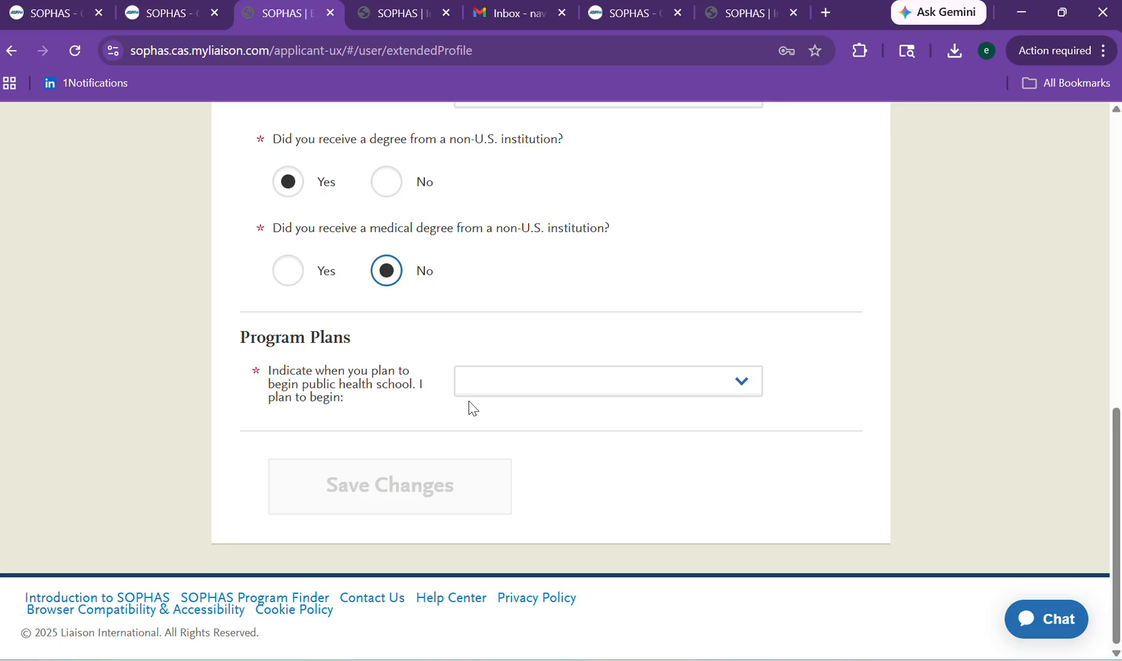
{"action": "left_click", "coordinate": [493, 392]}
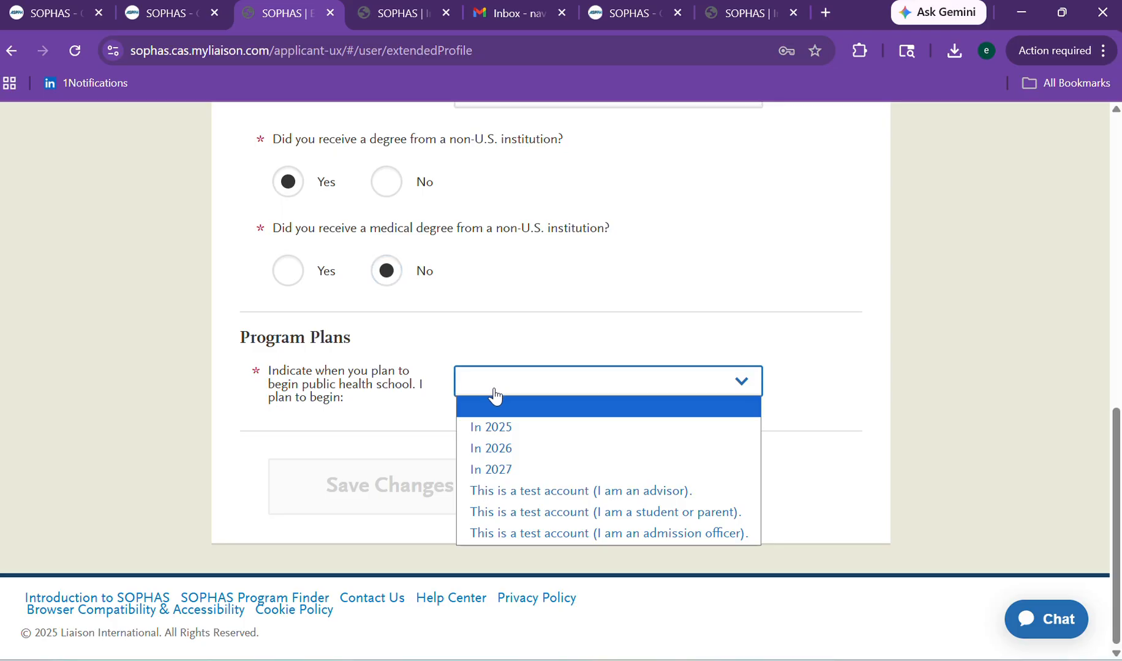
{"action": "left_click", "coordinate": [498, 470]}
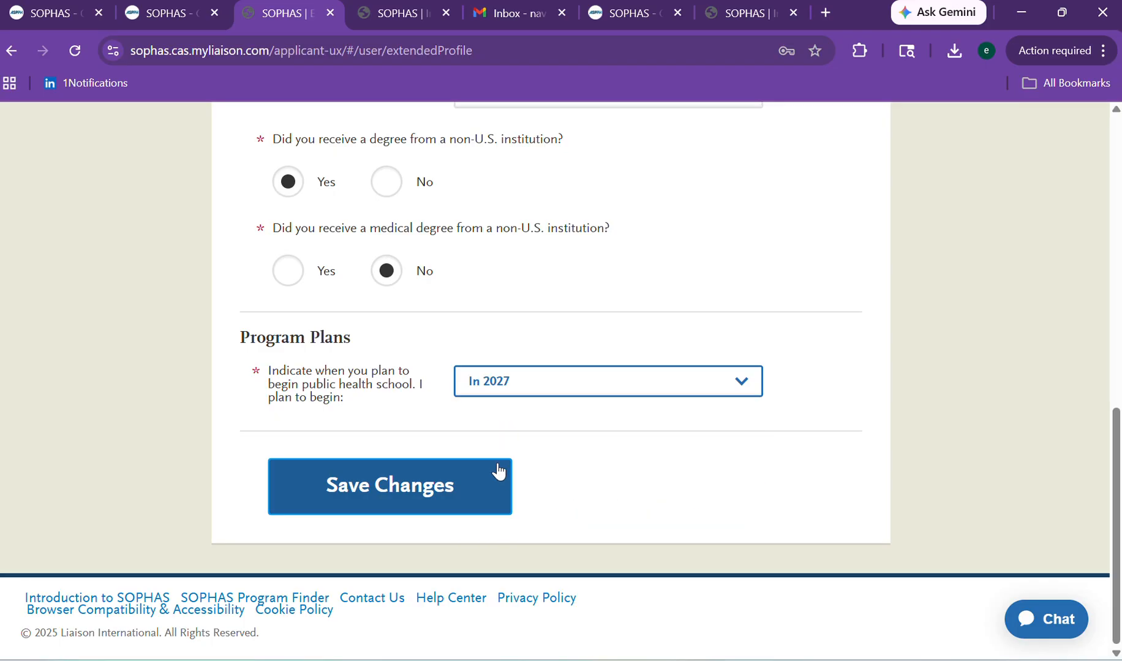
{"action": "left_click", "coordinate": [457, 501]}
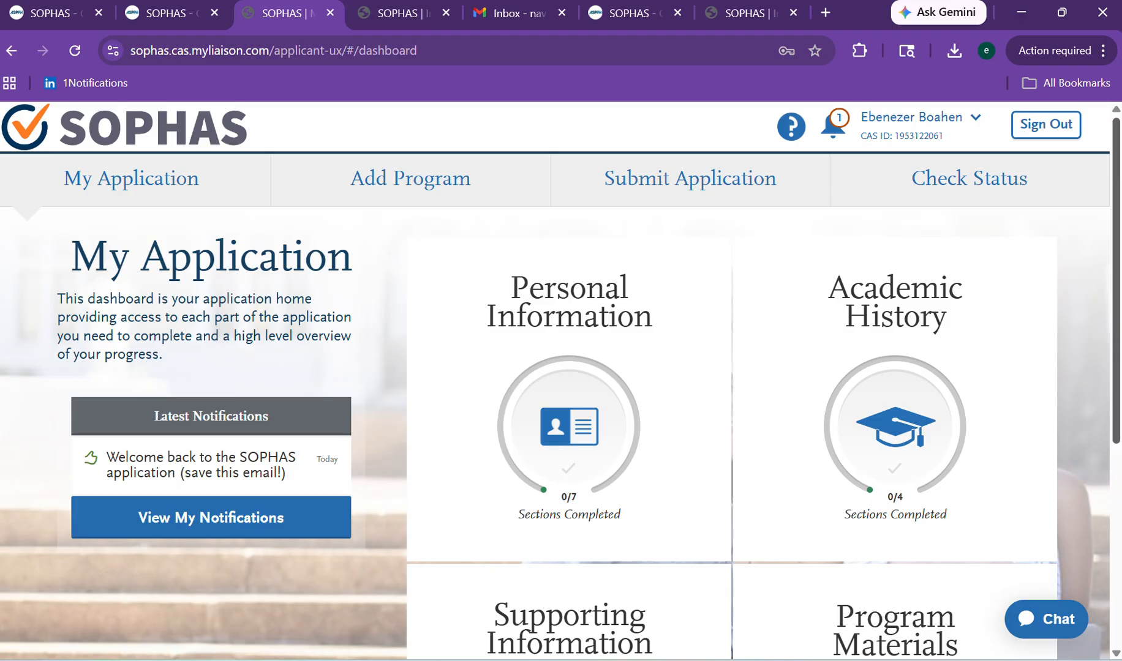
{"action": "scroll", "coordinate": [1094, 251], "scroll_direction": "down", "scroll_amount": 2}
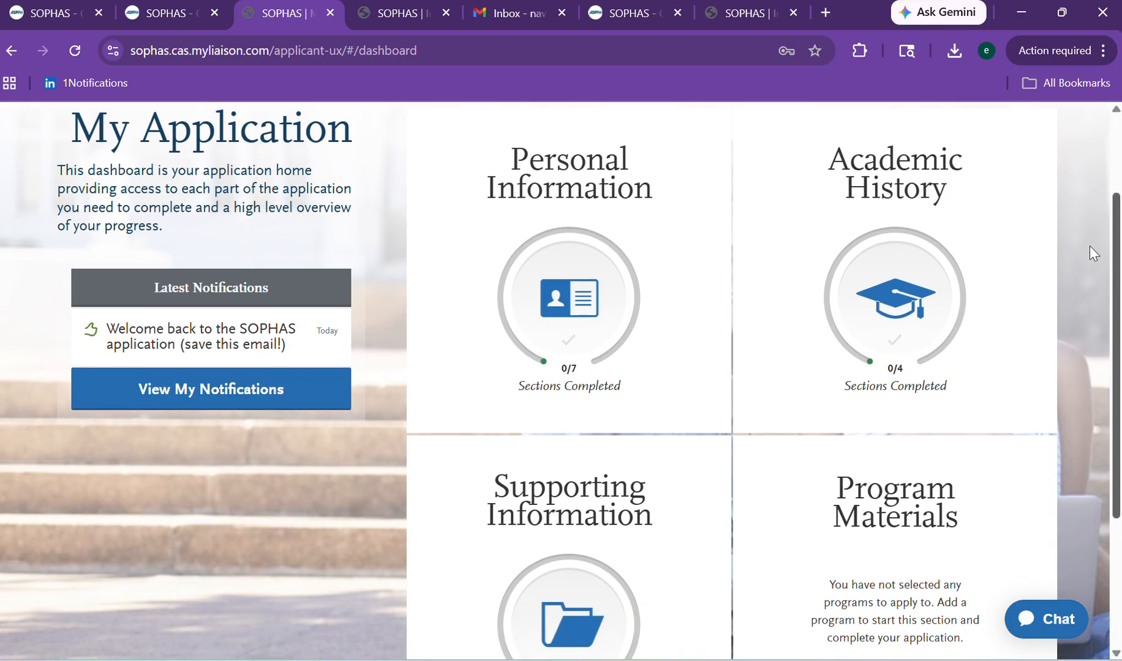
{"action": "scroll", "coordinate": [1093, 251], "scroll_direction": "down", "scroll_amount": 3}
{"action": "scroll", "coordinate": [1094, 375], "scroll_direction": "up", "scroll_amount": 6}
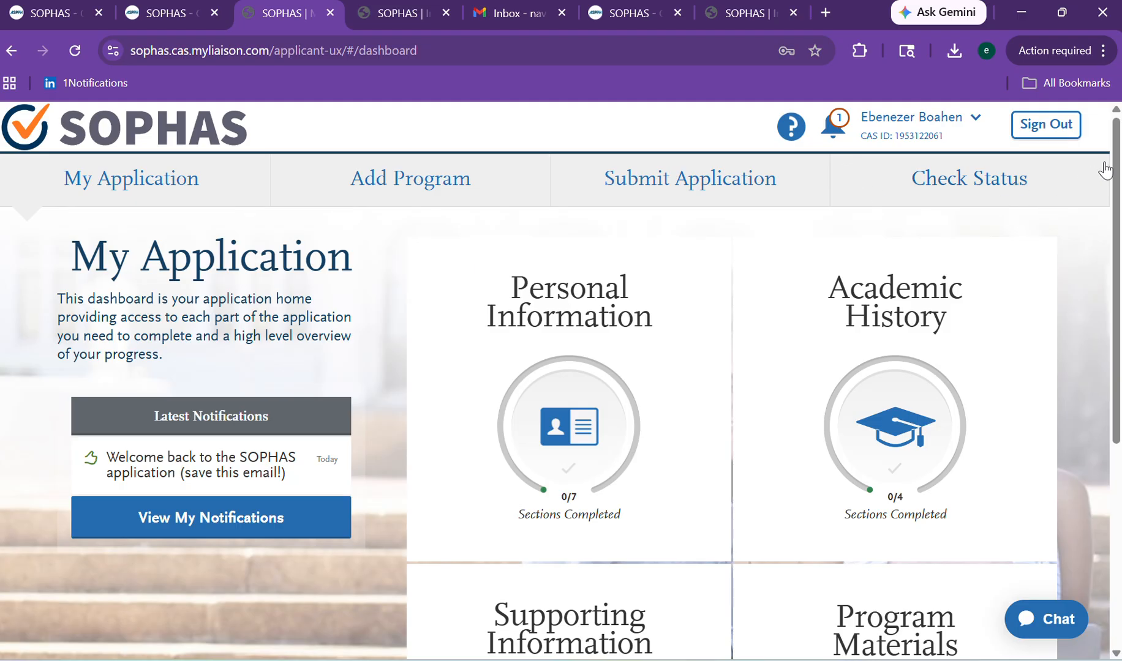
{"action": "left_click_drag", "start_coordinate": [1118, 156], "coordinate": [1078, 141]}
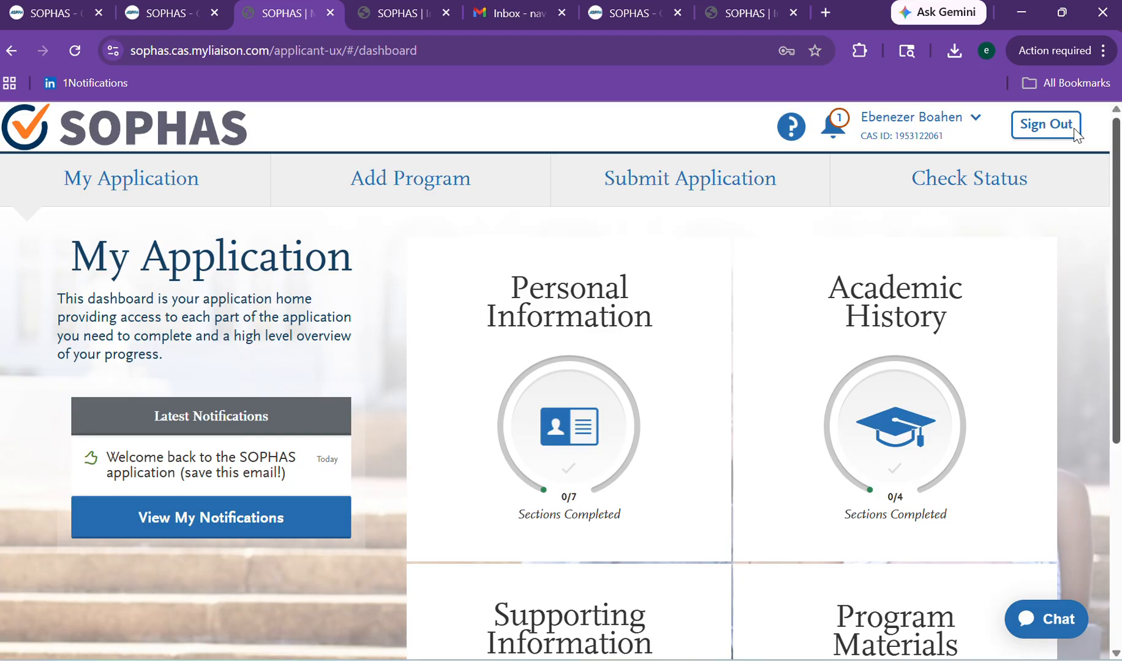
{"action": "mouse_move", "coordinate": [1078, 136]}
{"action": "left_mouse_down"}
{"action": "mouse_move", "coordinate": [1098, 325]}
{"action": "mouse_move", "coordinate": [1086, 147]}
{"action": "left_mouse_up"}
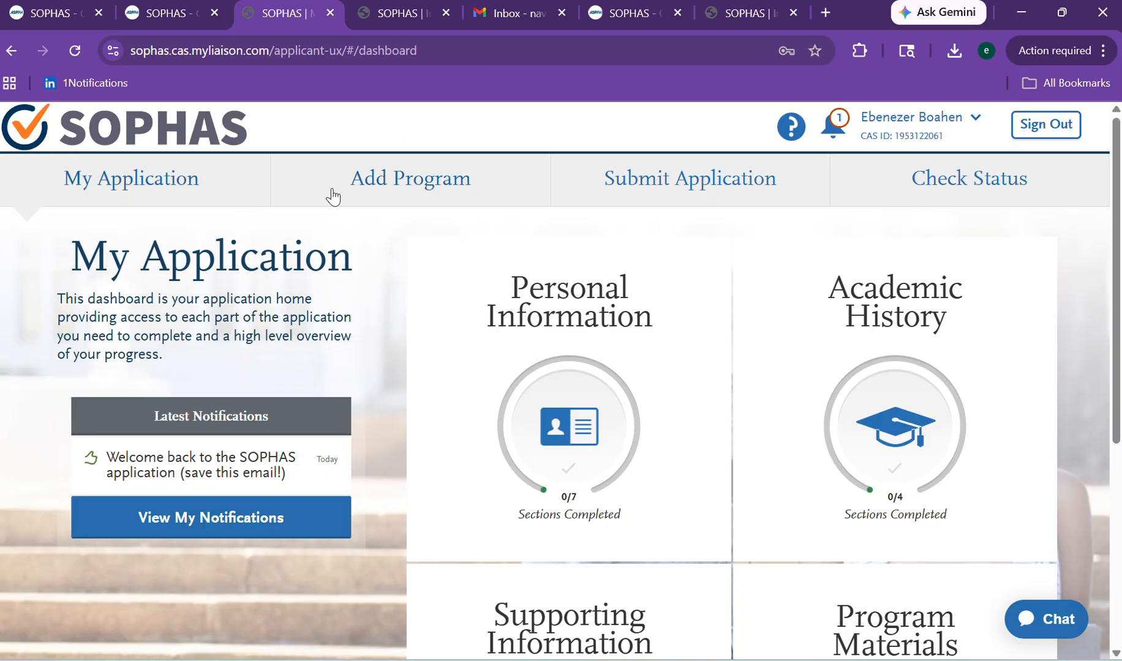
{"action": "left_click", "coordinate": [364, 193]}
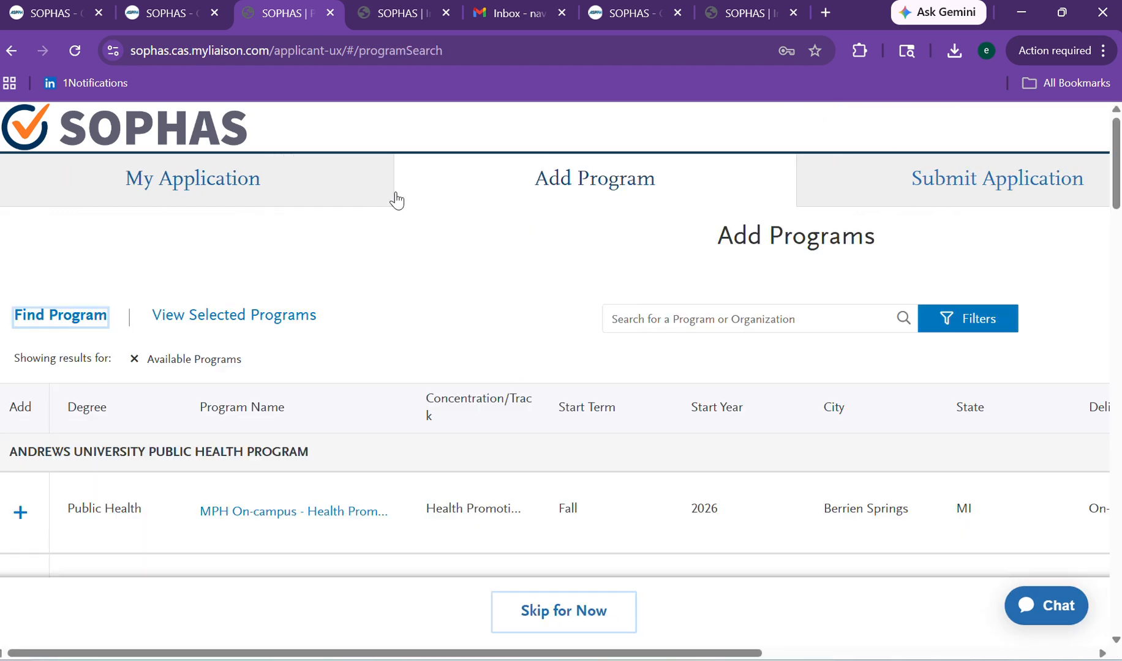
{"action": "left_click", "coordinate": [160, 192]}
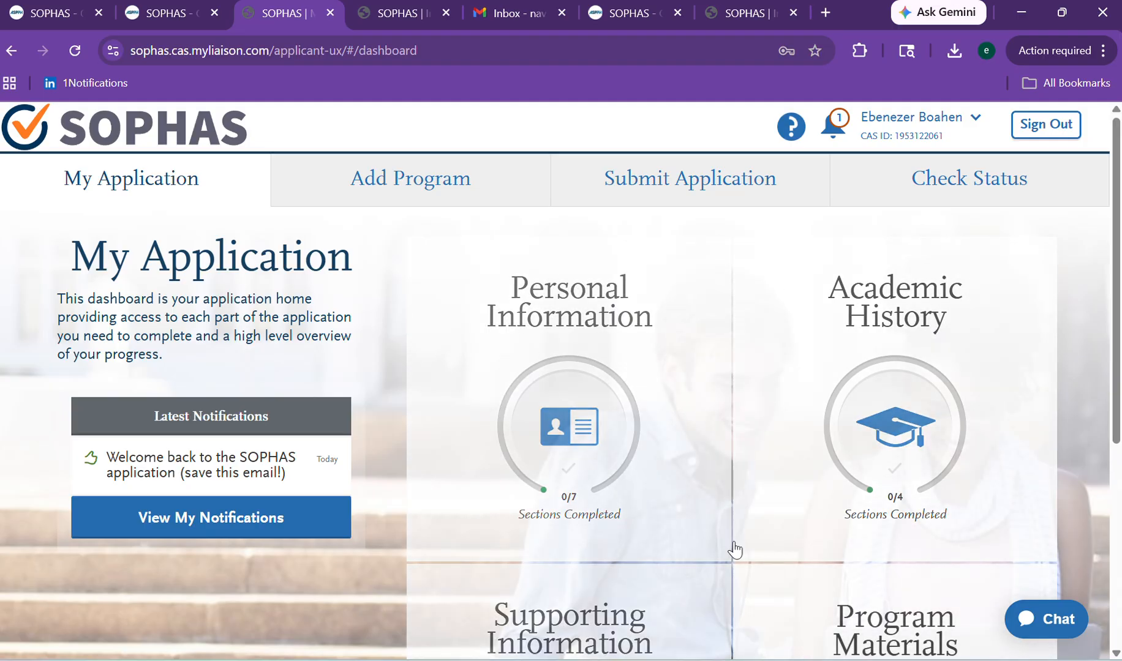
{"action": "scroll", "coordinate": [1065, 300], "scroll_direction": "down", "scroll_amount": 2}
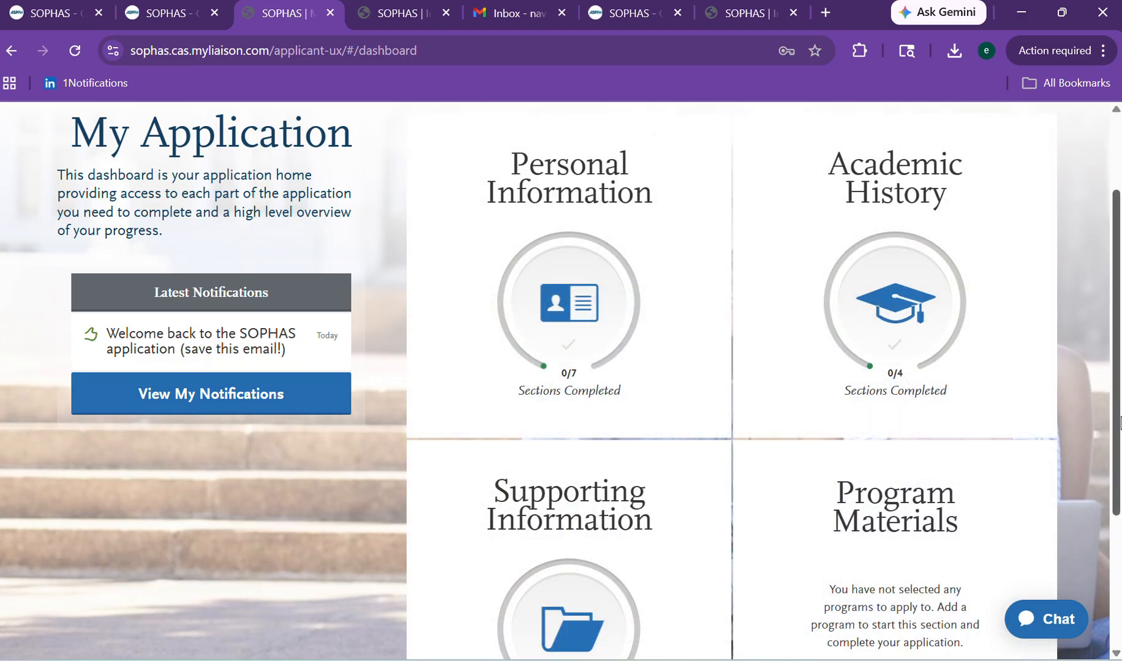
{"action": "mouse_move", "coordinate": [1115, 420]}
{"action": "left_mouse_down"}
{"action": "mouse_move", "coordinate": [1116, 516]}
{"action": "mouse_move", "coordinate": [1089, 328]}
{"action": "left_mouse_up"}
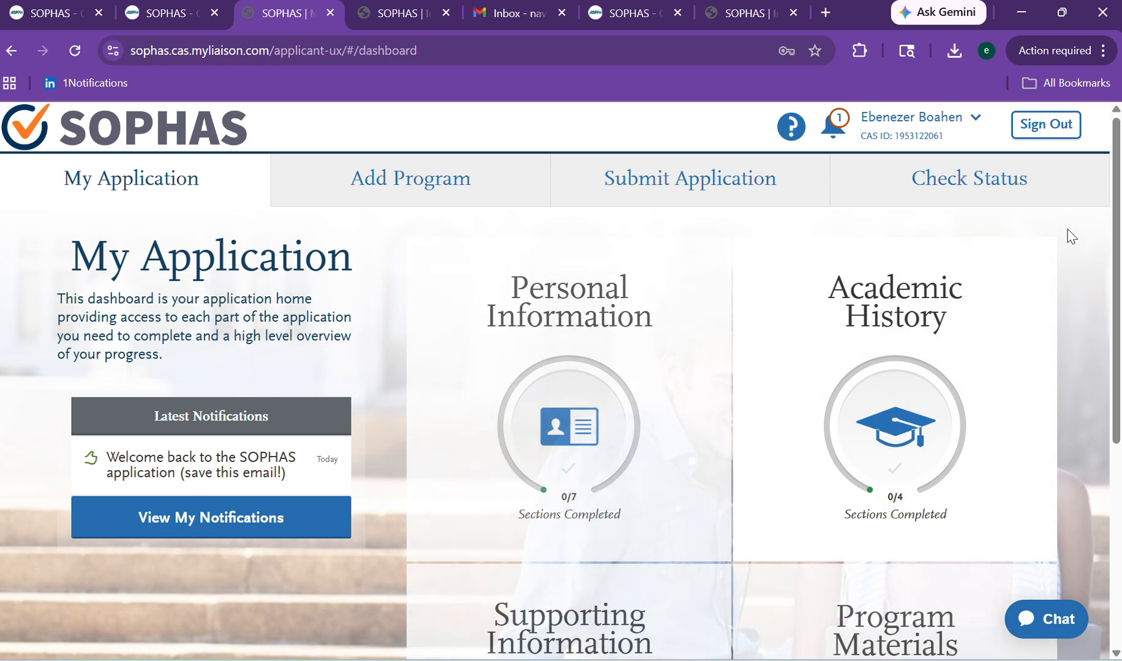
{"action": "left_click_drag", "start_coordinate": [1118, 220], "coordinate": [1098, 296]}
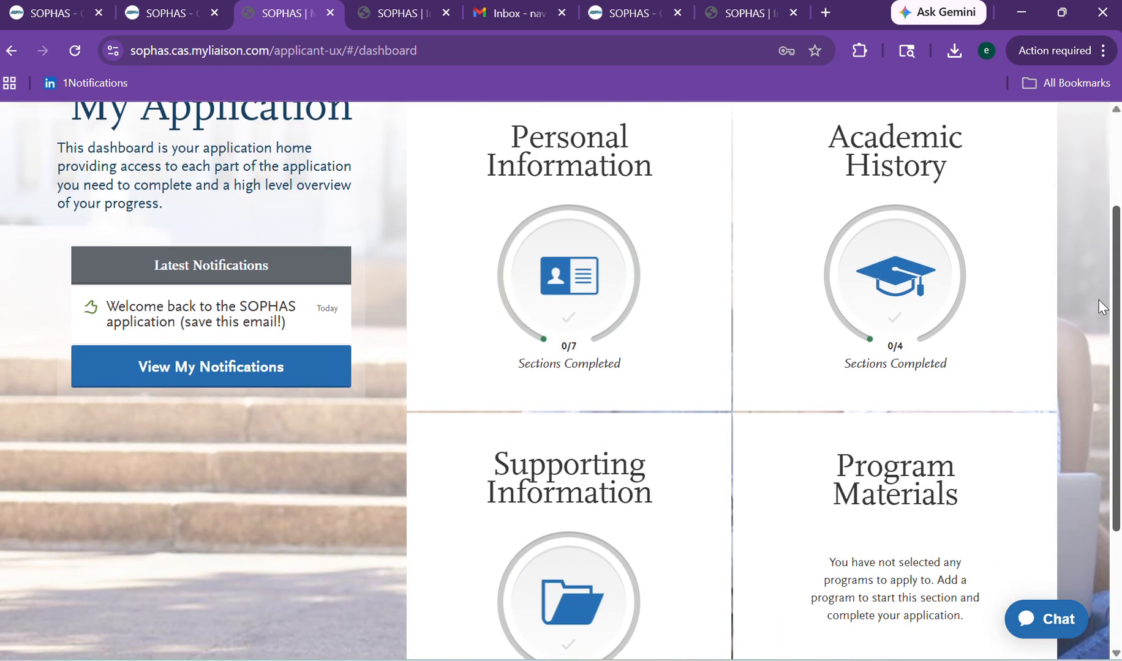
{"action": "scroll", "coordinate": [1100, 304], "scroll_direction": "up", "scroll_amount": 2}
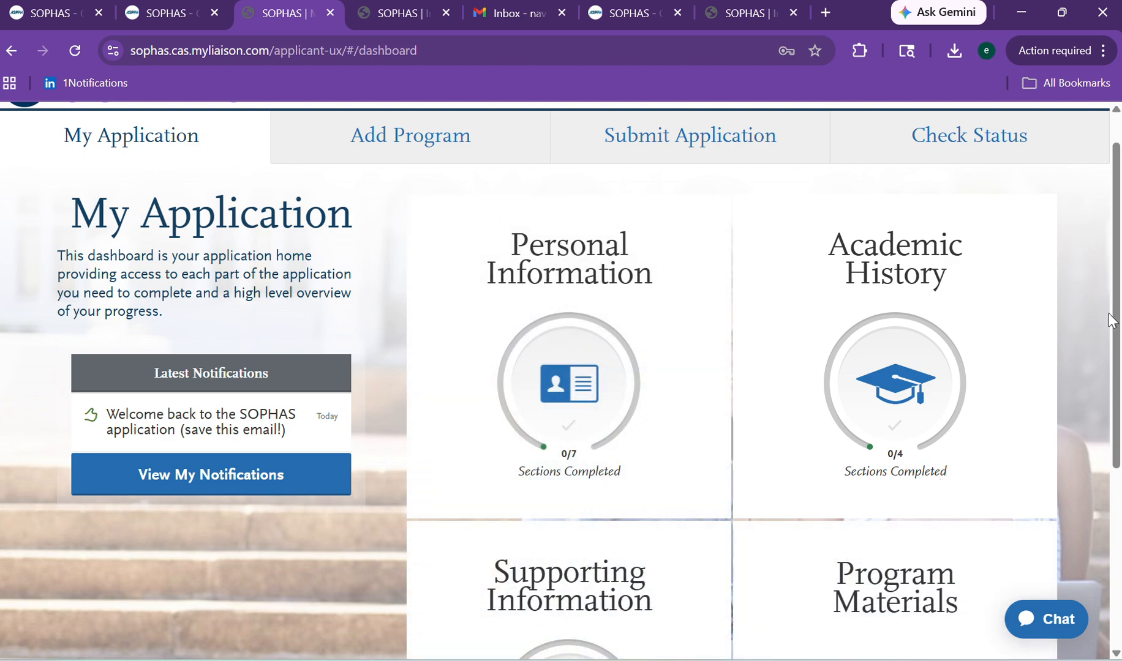
{"action": "left_click_drag", "start_coordinate": [1111, 319], "coordinate": [1058, 471]}
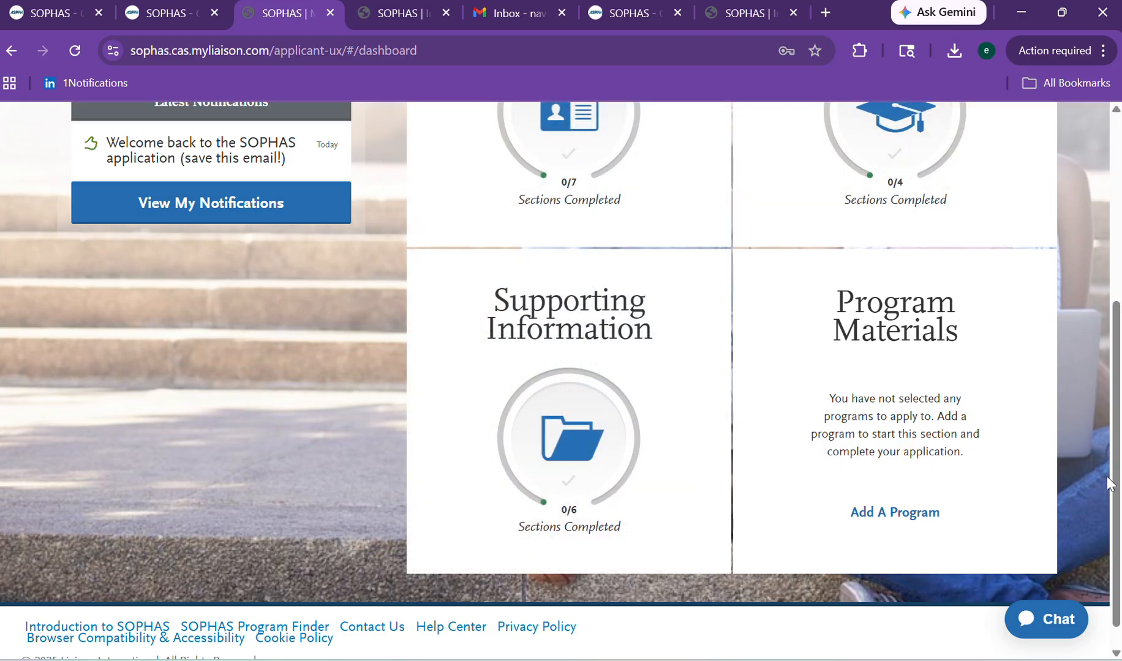
{"action": "scroll", "coordinate": [1120, 428], "scroll_direction": "up", "scroll_amount": 2}
{"action": "left_click_drag", "start_coordinate": [1120, 428], "coordinate": [1117, 295]}
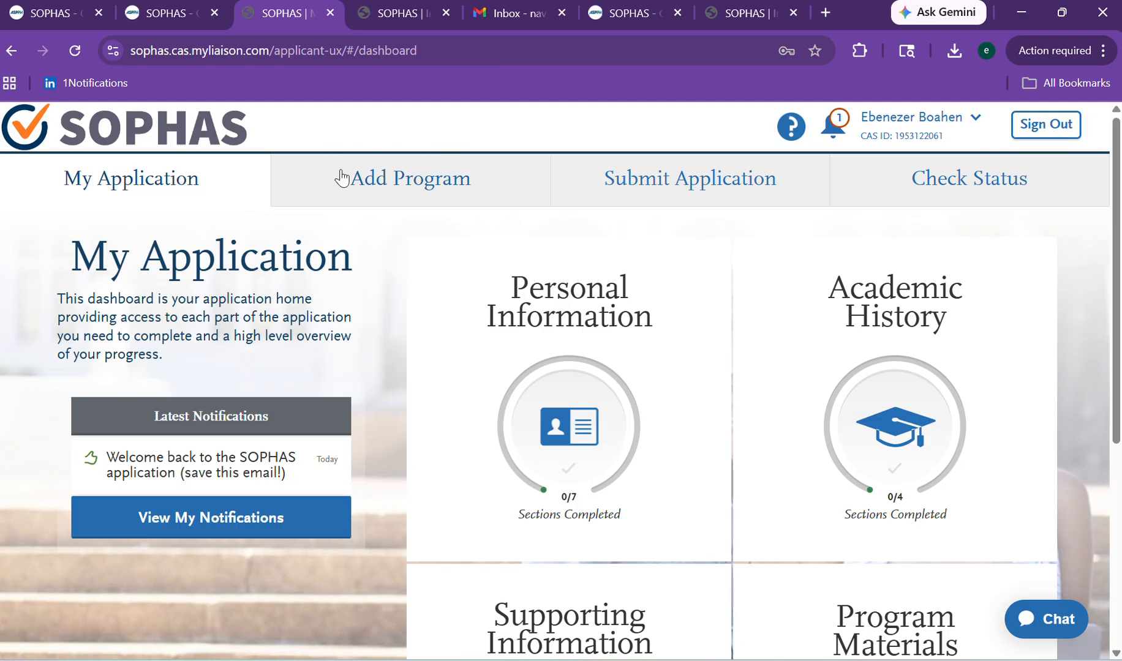
On the Add Programs page, search for 'Indiana University'.
{"action": "left_click", "coordinate": [363, 190]}
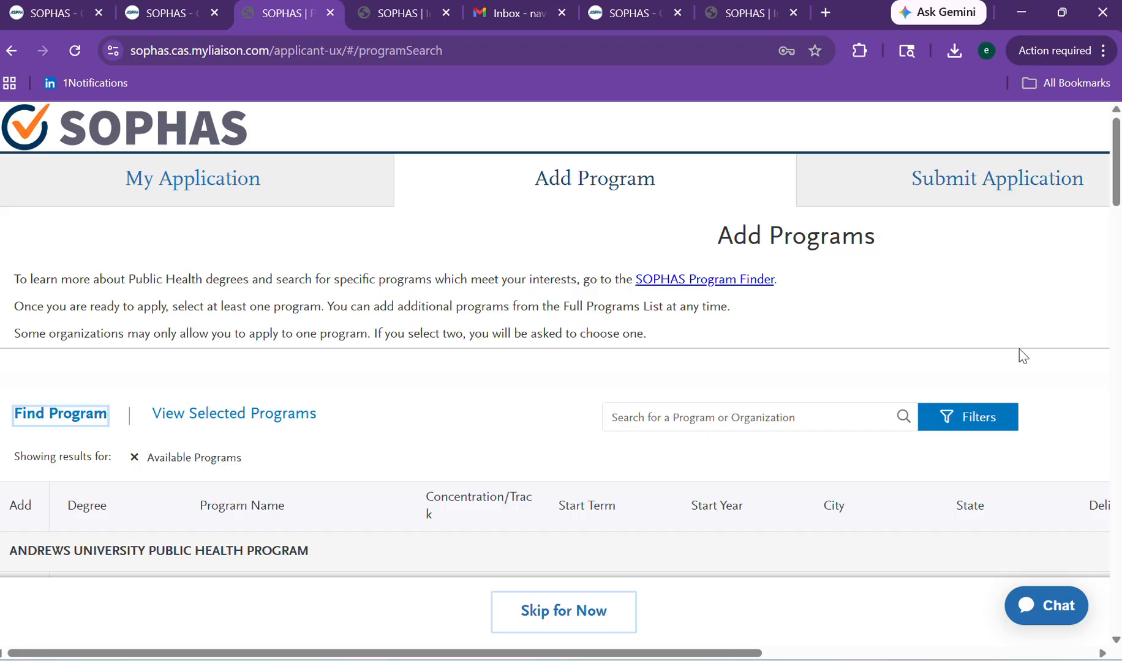
{"action": "scroll", "coordinate": [1105, 171], "scroll_direction": "down", "scroll_amount": 5}
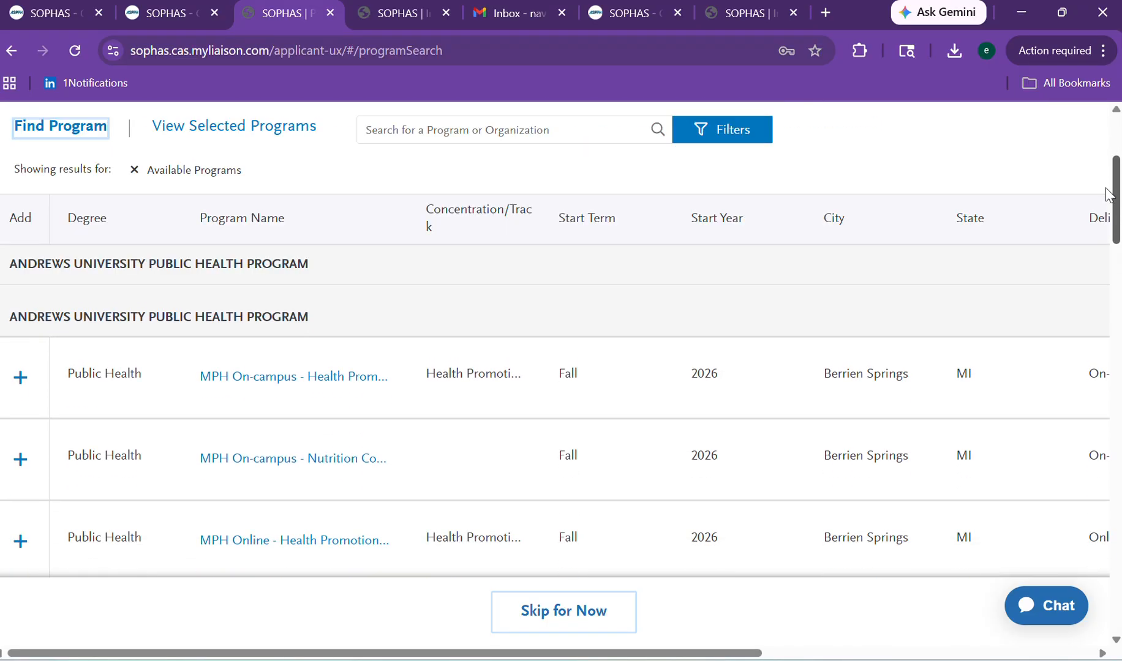
{"action": "scroll", "coordinate": [1100, 175], "scroll_direction": "up", "scroll_amount": 3}
{"action": "scroll", "coordinate": [1090, 175], "scroll_direction": "up", "scroll_amount": 1}
{"action": "left_click", "coordinate": [732, 332]}
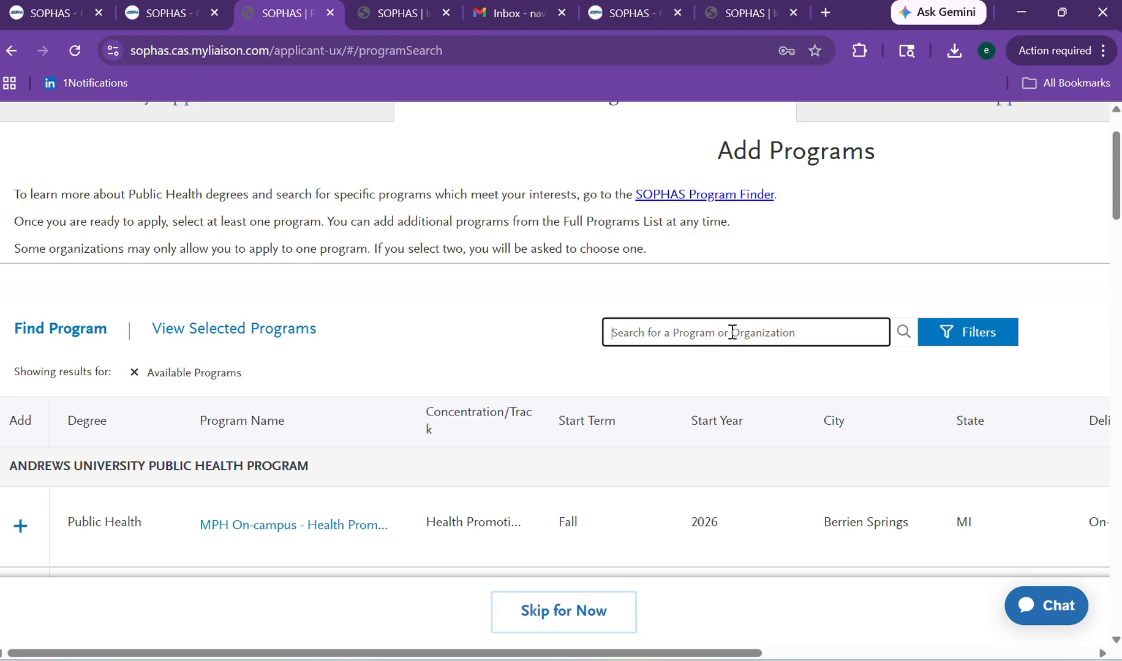
{"action": "type", "text": "In"}
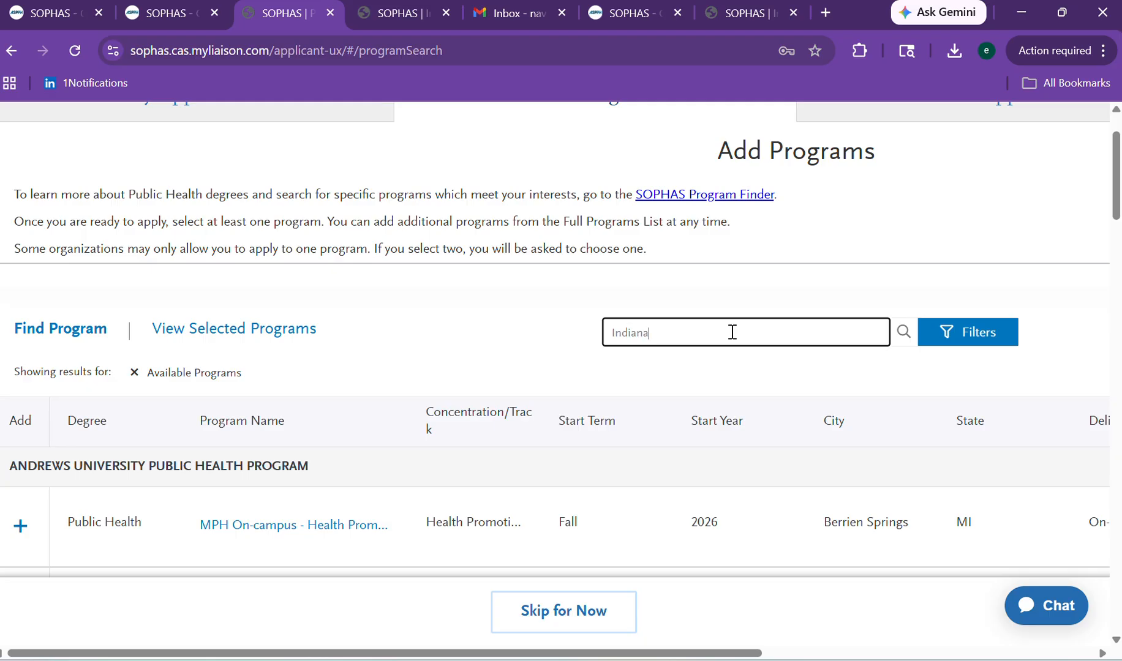
{"action": "type", "text": "diana U"}
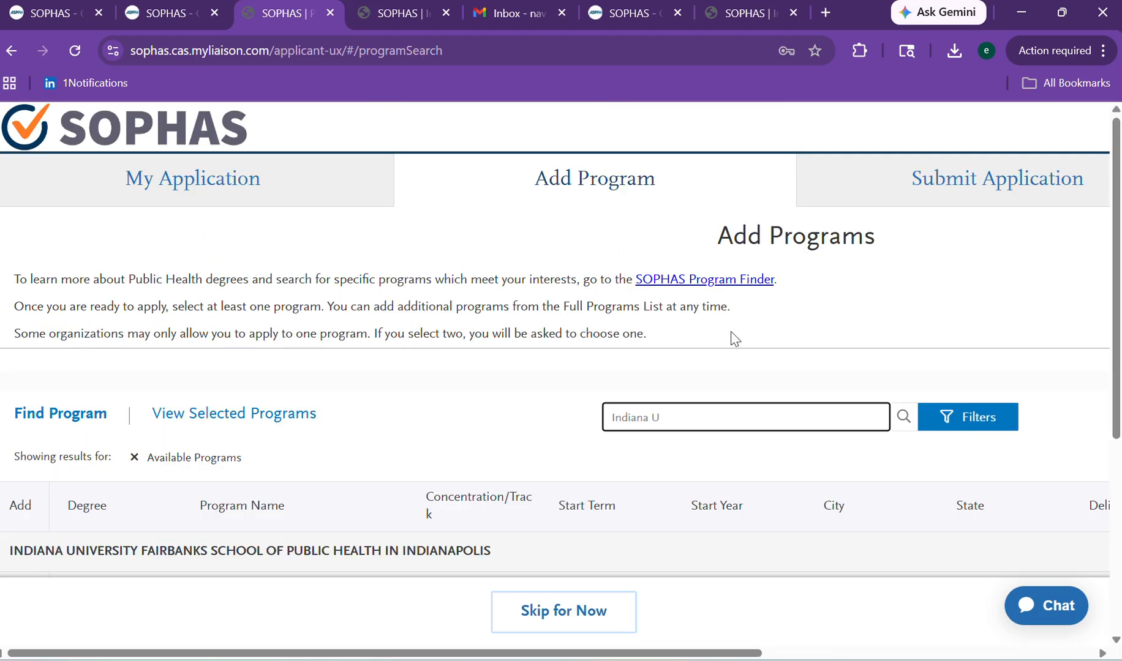
{"action": "type", "text": "niversity Bloomington"}
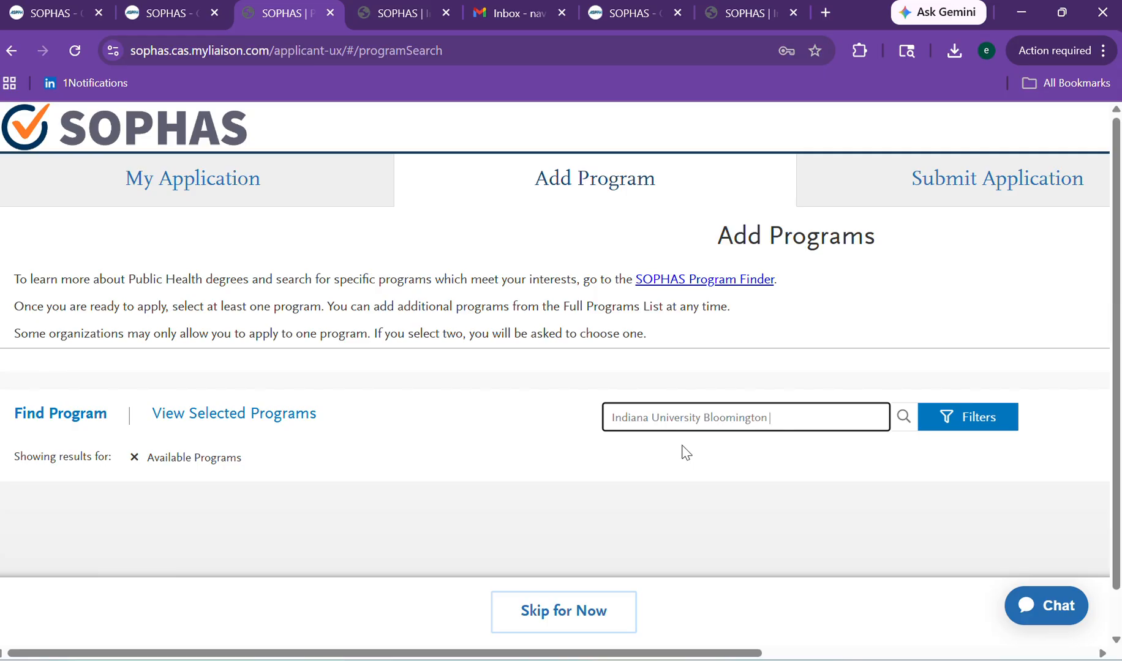
Close the unchanged filters and erase the Indiana University Bloomington search text.
{"action": "left_click", "coordinate": [967, 429]}
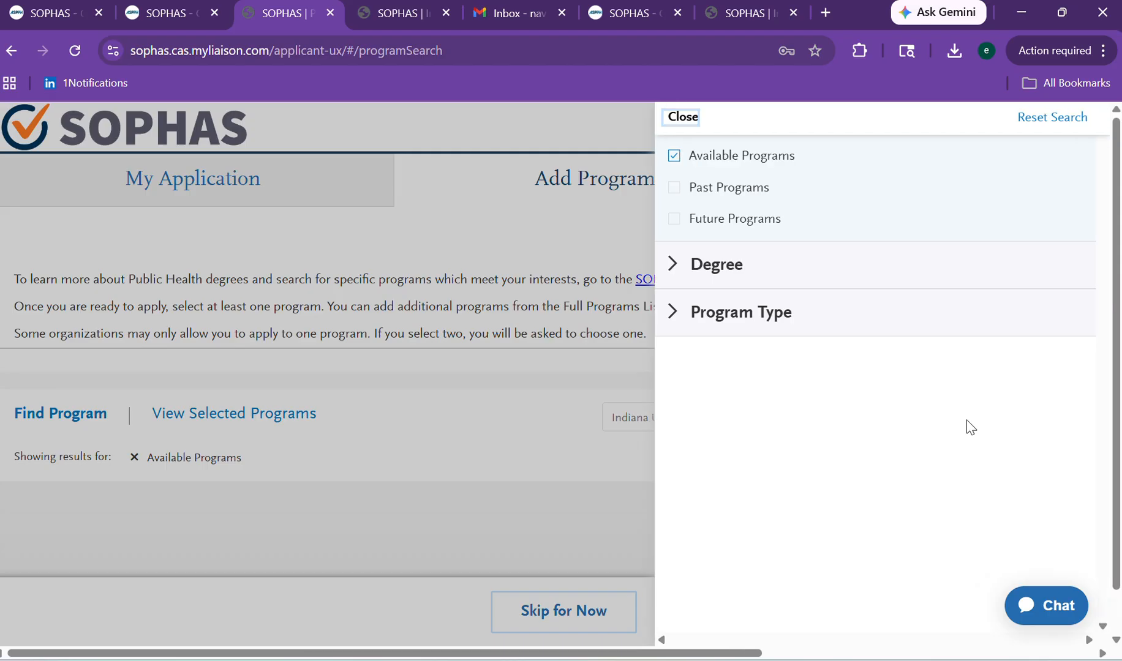
{"action": "left_click", "coordinate": [611, 405]}
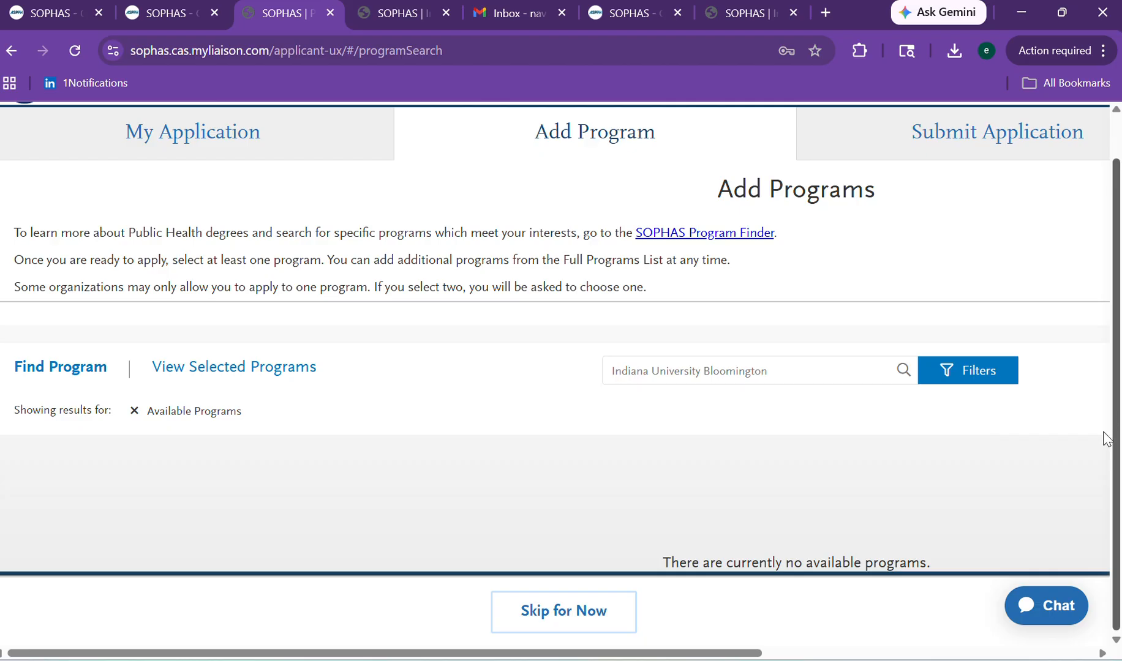
{"action": "scroll", "coordinate": [1093, 370], "scroll_direction": "down", "scroll_amount": 1}
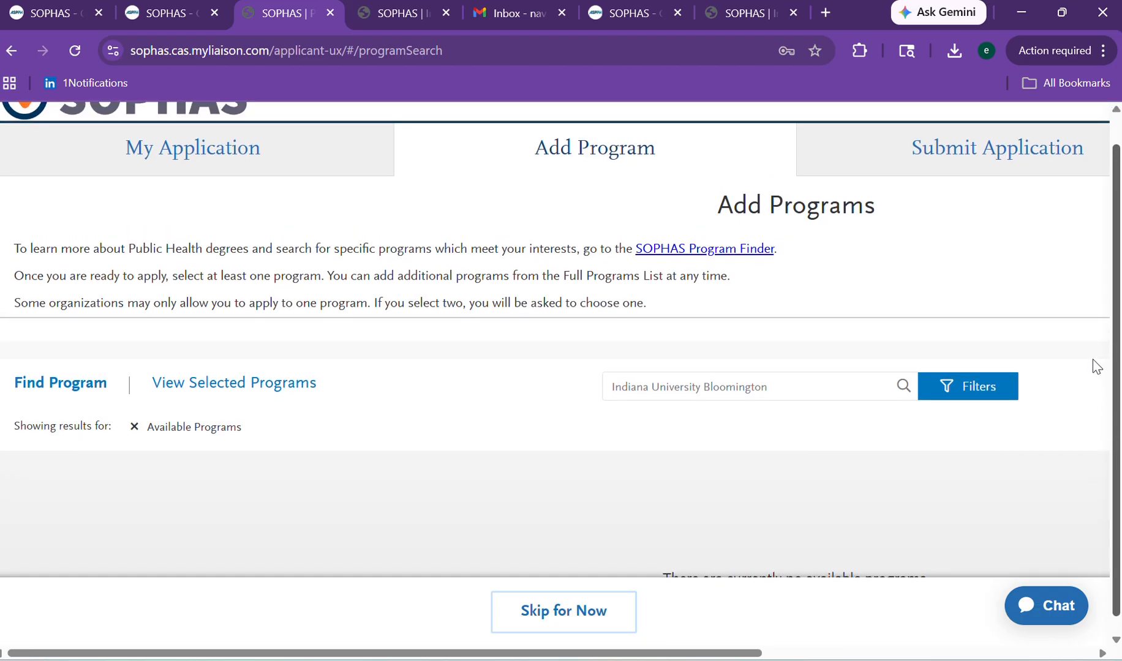
{"action": "left_click", "coordinate": [750, 392]}
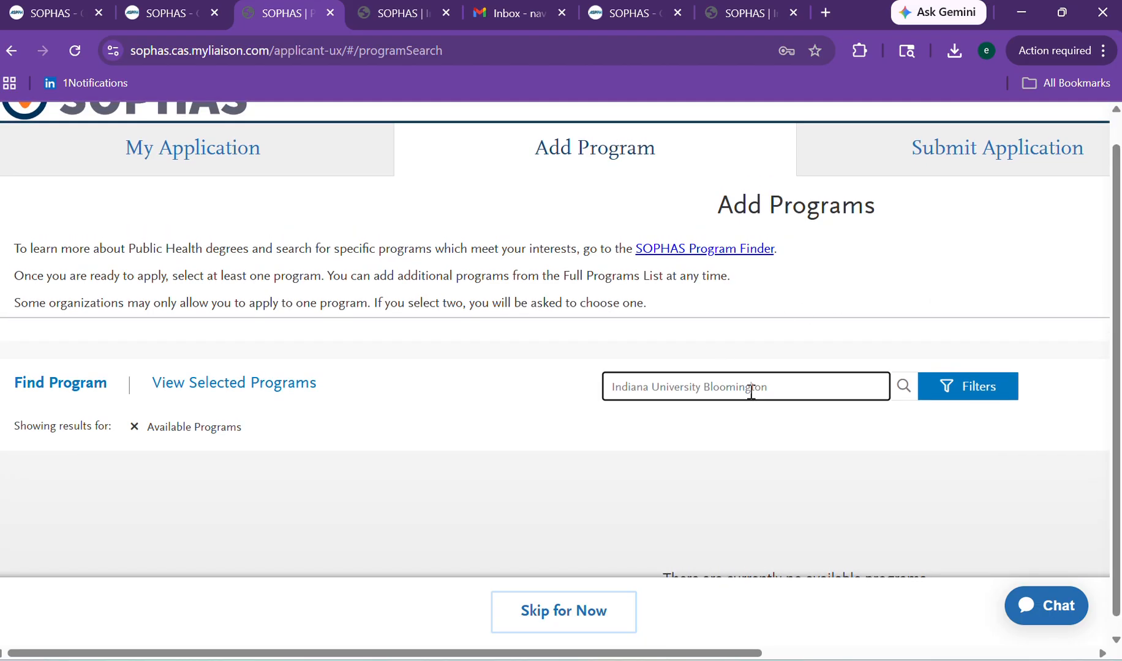
{"action": "left_click", "coordinate": [774, 392]}
{"action": "key", "text": "BackSpace"}
{"action": "key", "text": "BackSpace"}
{"action": "key", "text": "BackSpace"}
{"action": "key", "text": "BackSpace"}
{"action": "key", "text": "BackSpace"}
{"action": "key", "text": "BackSpace"}
{"action": "key", "text": "BackSpace"}
{"action": "key", "text": "BackSpace"}
{"action": "key", "text": "BackSpace"}
{"action": "key", "text": "BackSpace"}
{"action": "key", "text": "BackSpace"}
{"action": "key", "text": "BackSpace"}
{"action": "key", "text": "BackSpace"}
{"action": "key", "text": "BackSpace"}
{"action": "key", "text": "BackSpace"}
{"action": "key", "text": "BackSpace"}
{"action": "key", "text": "BackSpace"}
{"action": "key", "text": "BackSpace"}
{"action": "key", "text": "BackSpace"}
{"action": "key", "text": "BackSpace"}
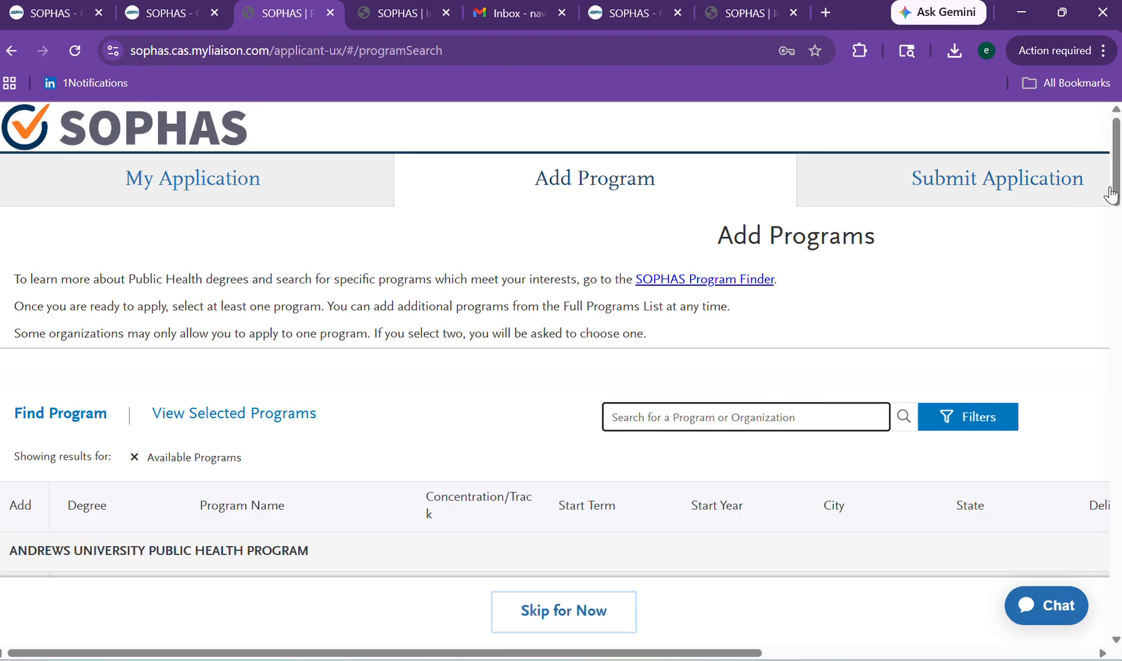
{"action": "left_click_drag", "start_coordinate": [1117, 183], "coordinate": [1094, 242]}
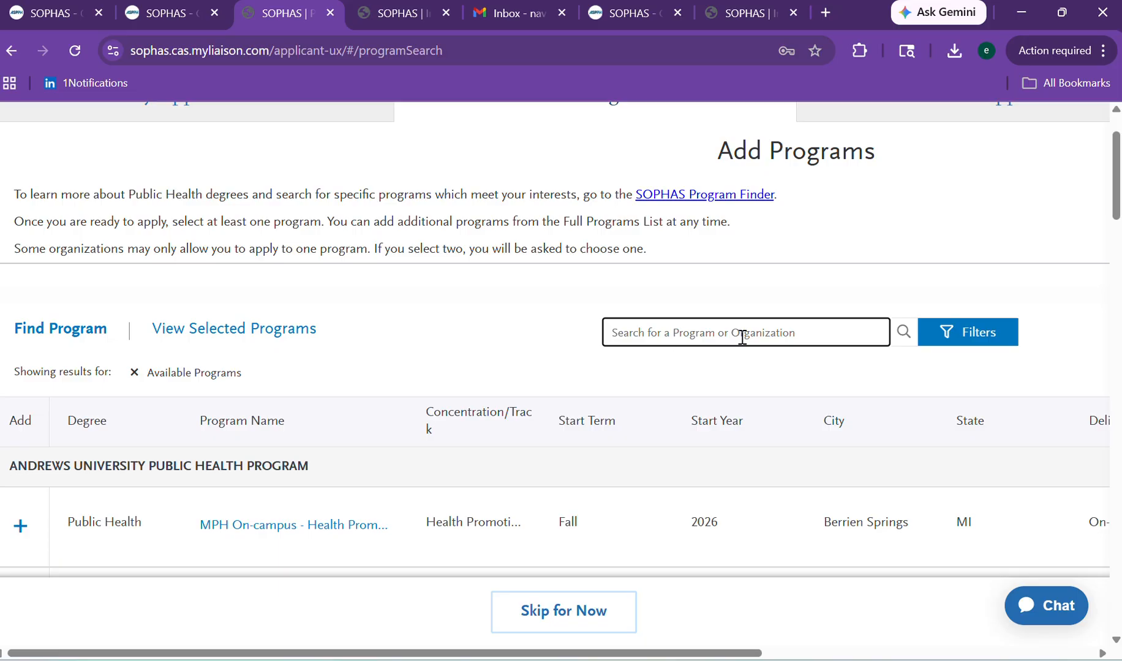
Search 'Johns', add the Fall 2026 Schoolwide MPH at IIHMR, and continue to review ($150.00).
{"action": "type", "text": "John"}
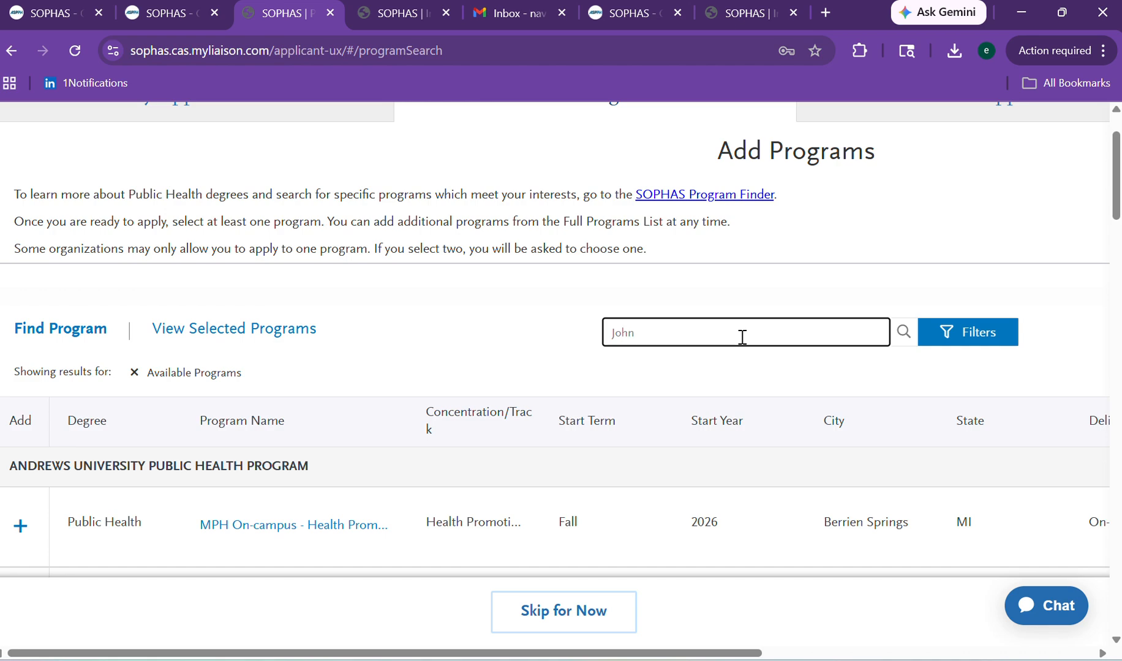
{"action": "type", "text": "s"}
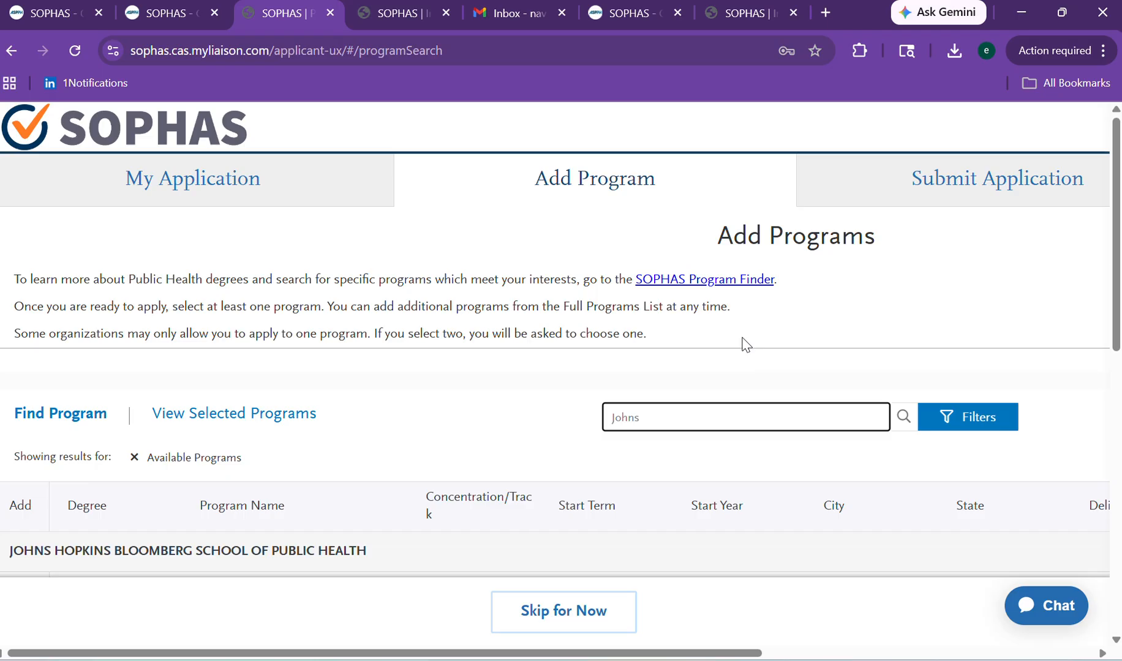
{"action": "scroll", "coordinate": [1082, 328], "scroll_direction": "down", "scroll_amount": 5}
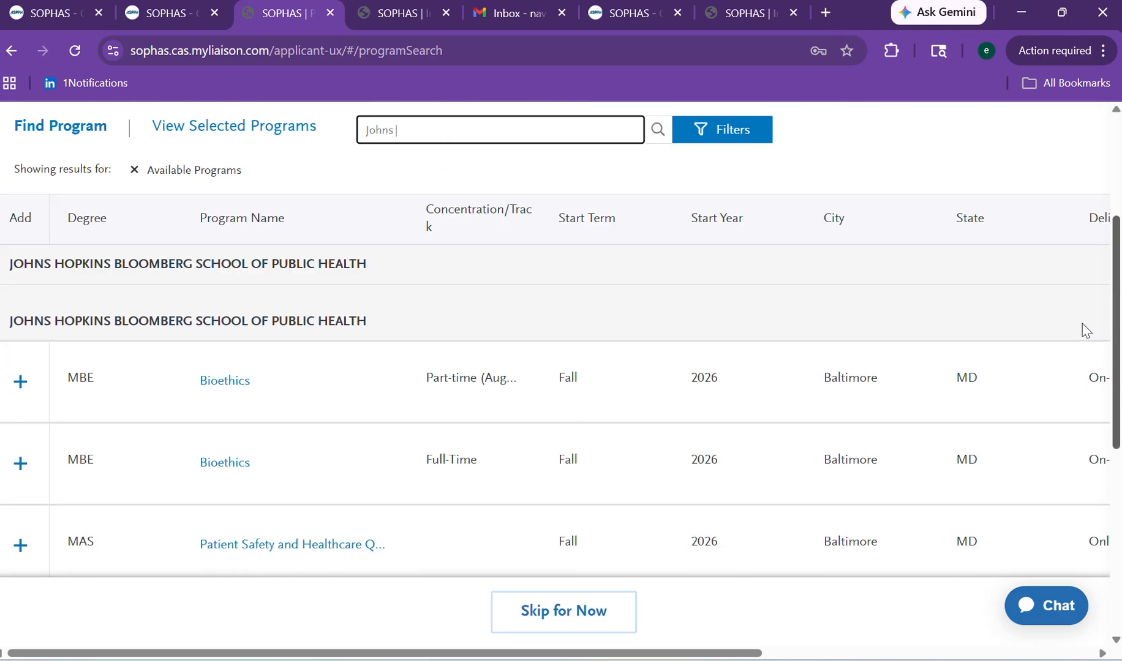
{"action": "scroll", "coordinate": [1069, 306], "scroll_direction": "up", "scroll_amount": 2}
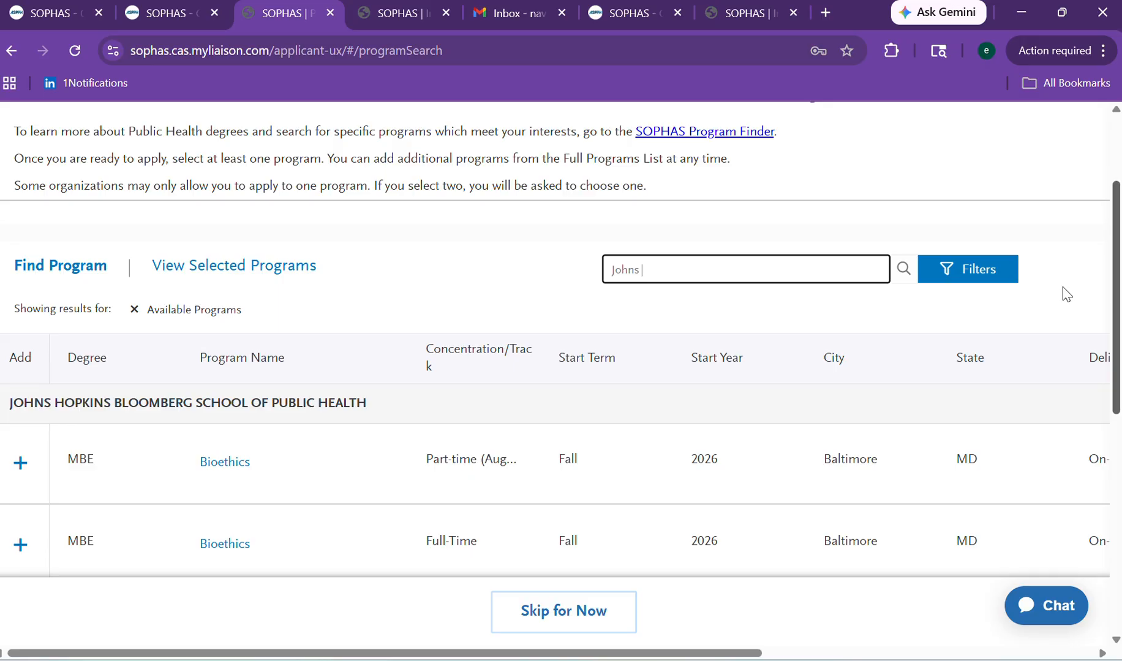
{"action": "scroll", "coordinate": [1063, 288], "scroll_direction": "down", "scroll_amount": 6}
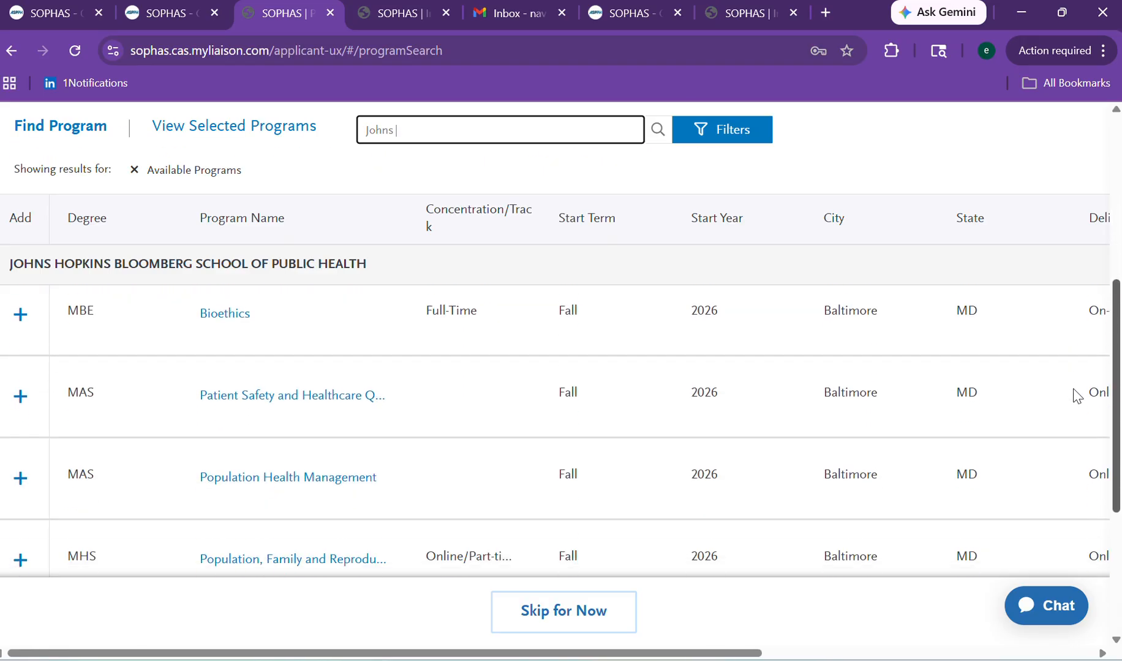
{"action": "scroll", "coordinate": [1079, 466], "scroll_direction": "down", "scroll_amount": 3}
{"action": "scroll", "coordinate": [1082, 524], "scroll_direction": "up", "scroll_amount": 5}
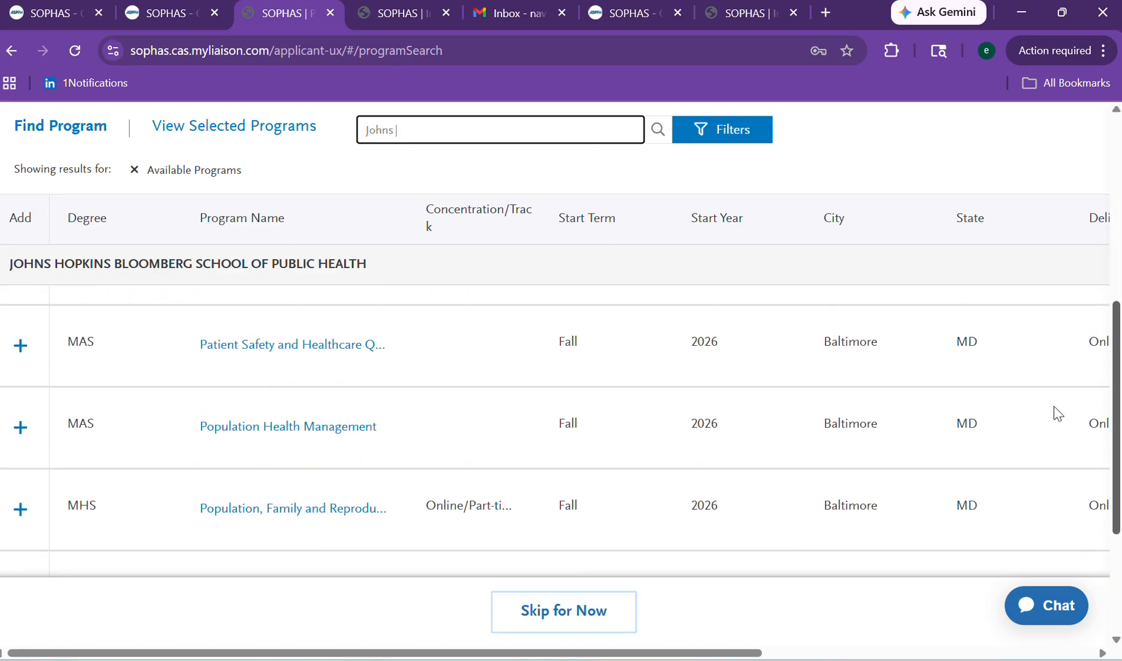
{"action": "scroll", "coordinate": [1049, 323], "scroll_direction": "up", "scroll_amount": 3}
{"action": "scroll", "coordinate": [1051, 318], "scroll_direction": "down", "scroll_amount": 5}
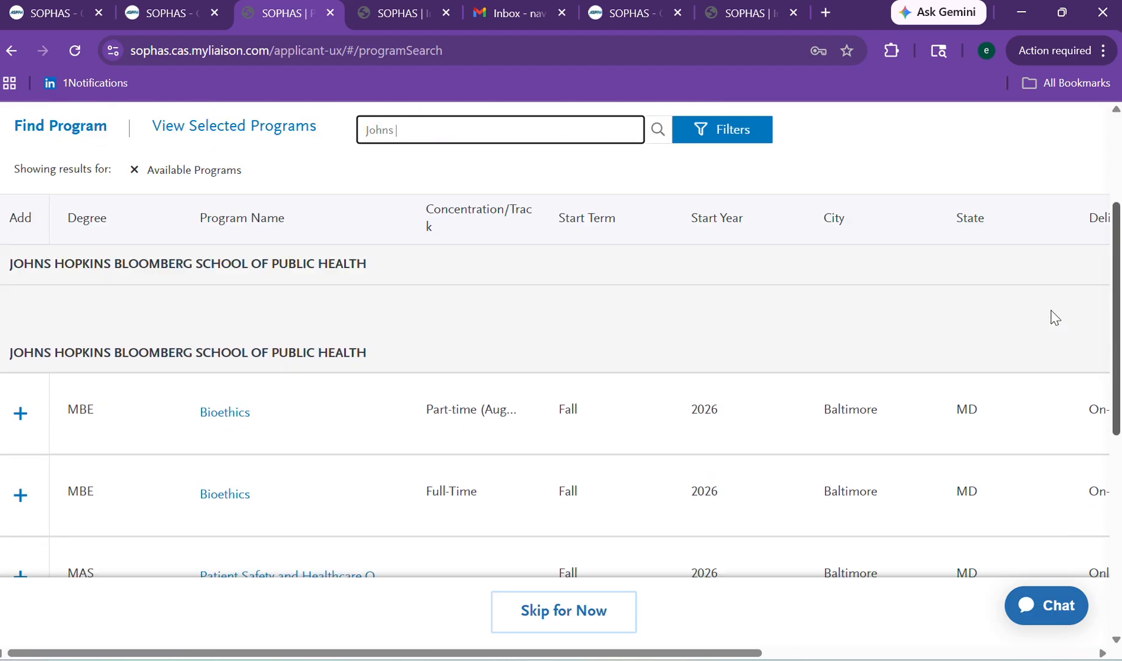
{"action": "scroll", "coordinate": [1079, 447], "scroll_direction": "down", "scroll_amount": 3}
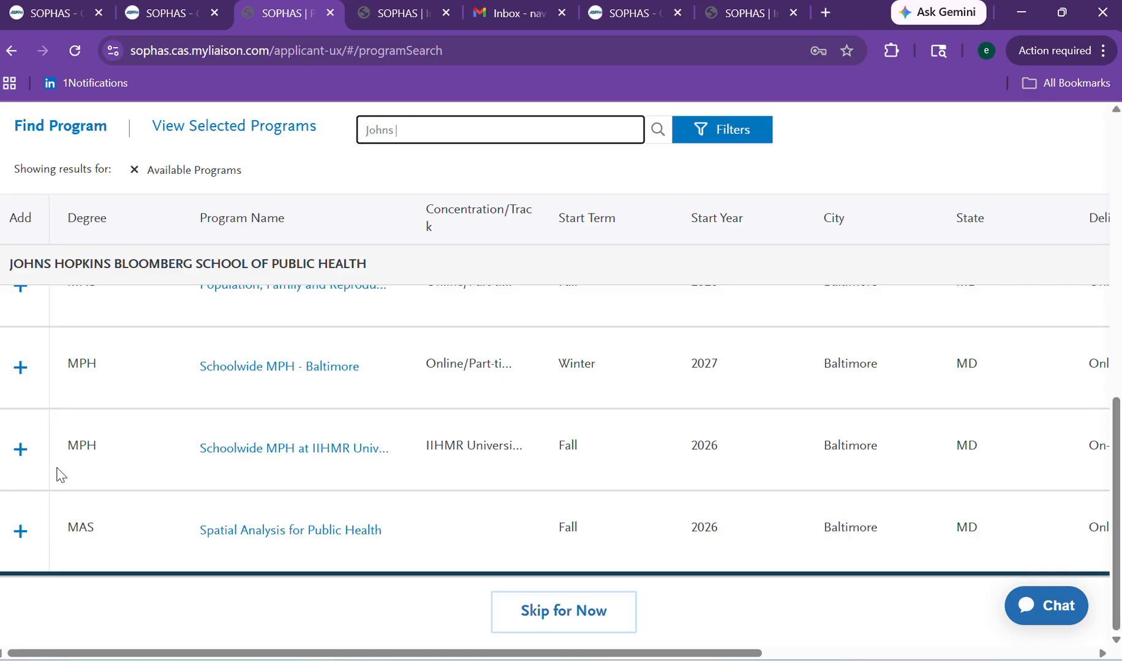
{"action": "left_click", "coordinate": [19, 453]}
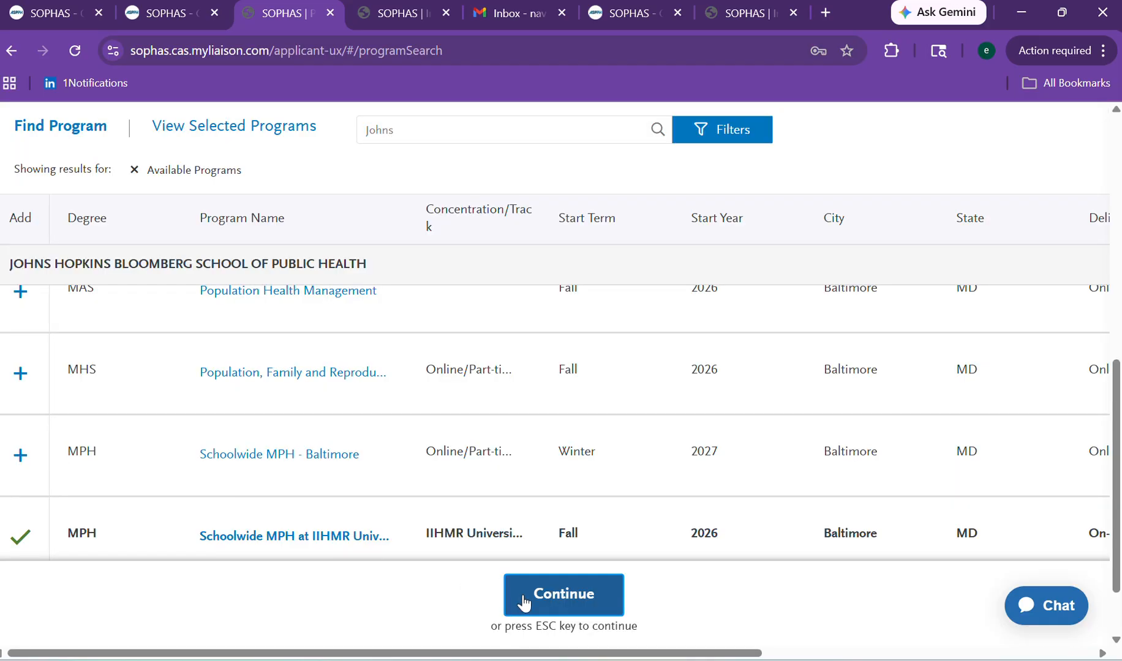
{"action": "left_click", "coordinate": [524, 603]}
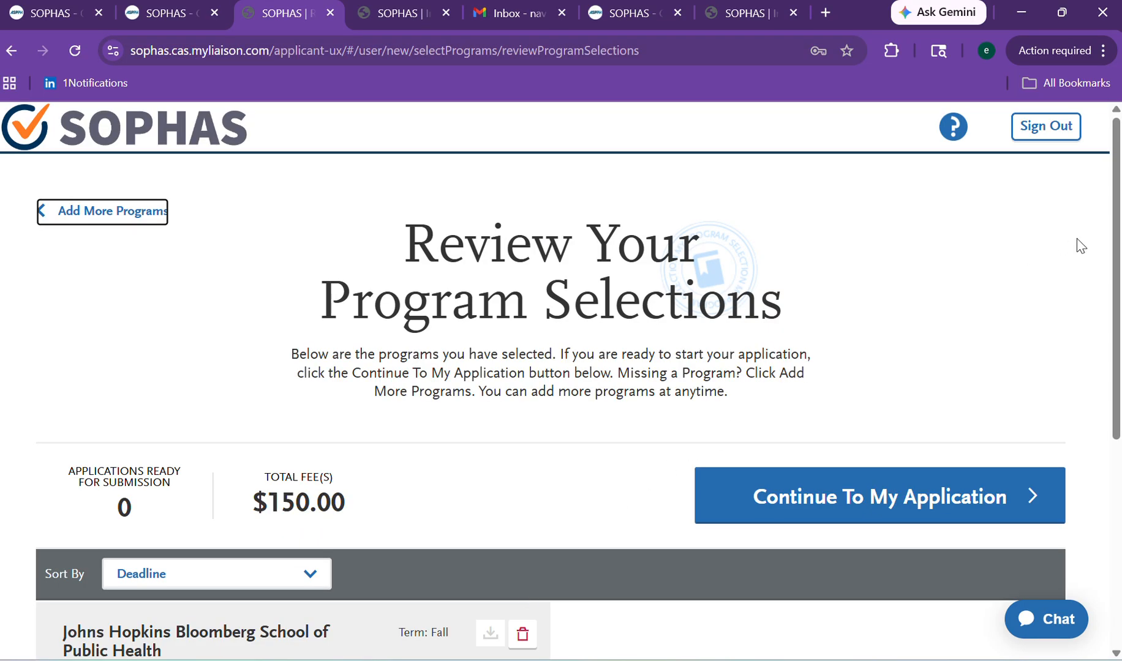
Continue To My Application and scroll the dashboard, where Program Materials shows 0/1 sections completed.
{"action": "left_click_drag", "start_coordinate": [1116, 239], "coordinate": [995, 269]}
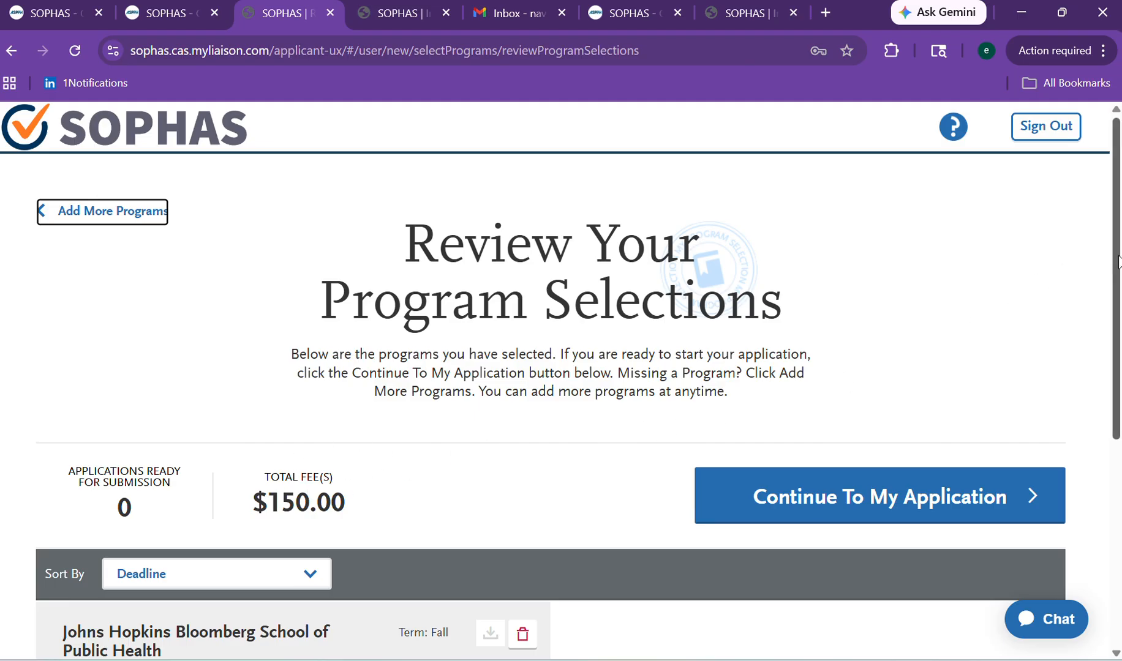
{"action": "scroll", "coordinate": [1061, 352], "scroll_direction": "down", "scroll_amount": 3}
{"action": "left_click", "coordinate": [966, 341]}
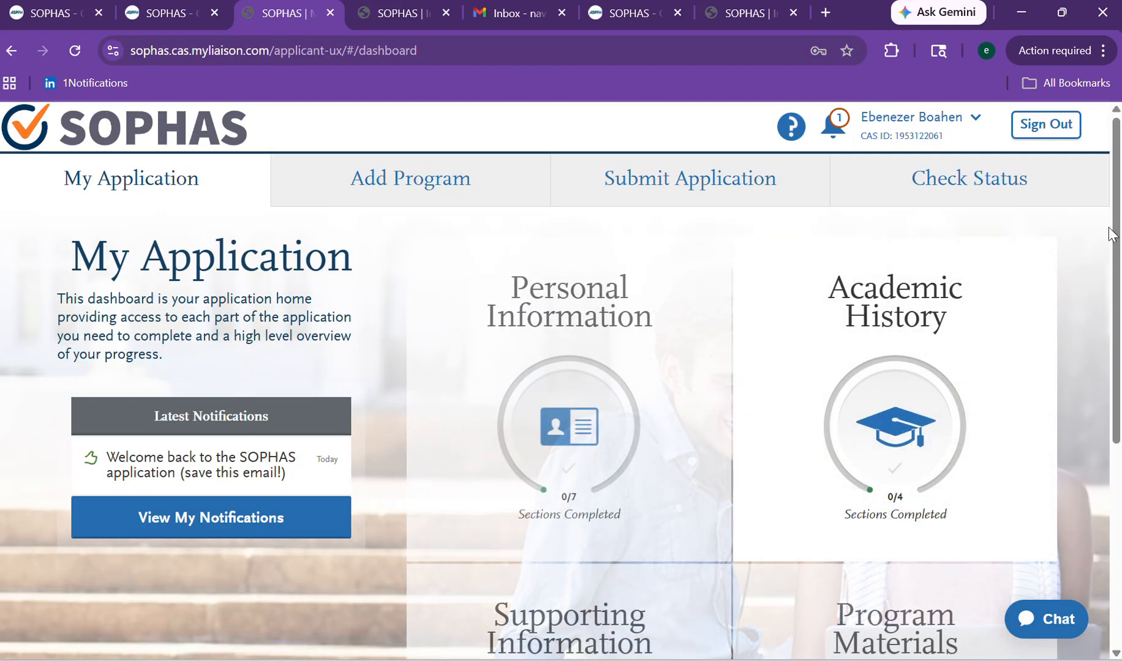
{"action": "scroll", "coordinate": [1076, 396], "scroll_direction": "down", "scroll_amount": 5}
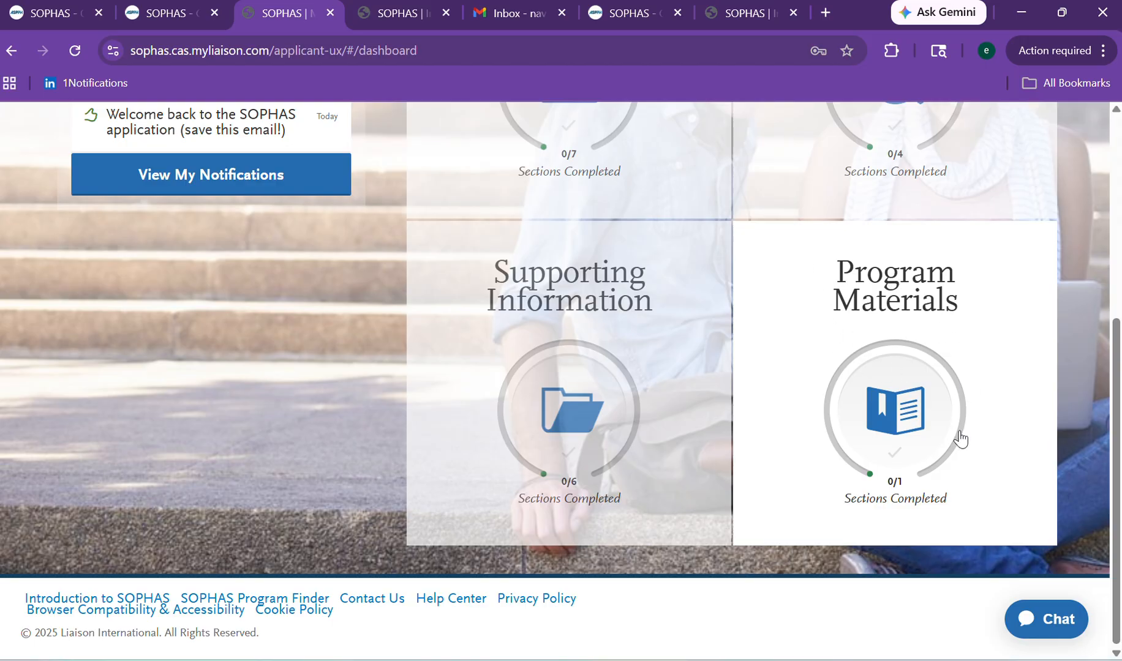
{"action": "scroll", "coordinate": [1096, 380], "scroll_direction": "up", "scroll_amount": 5}
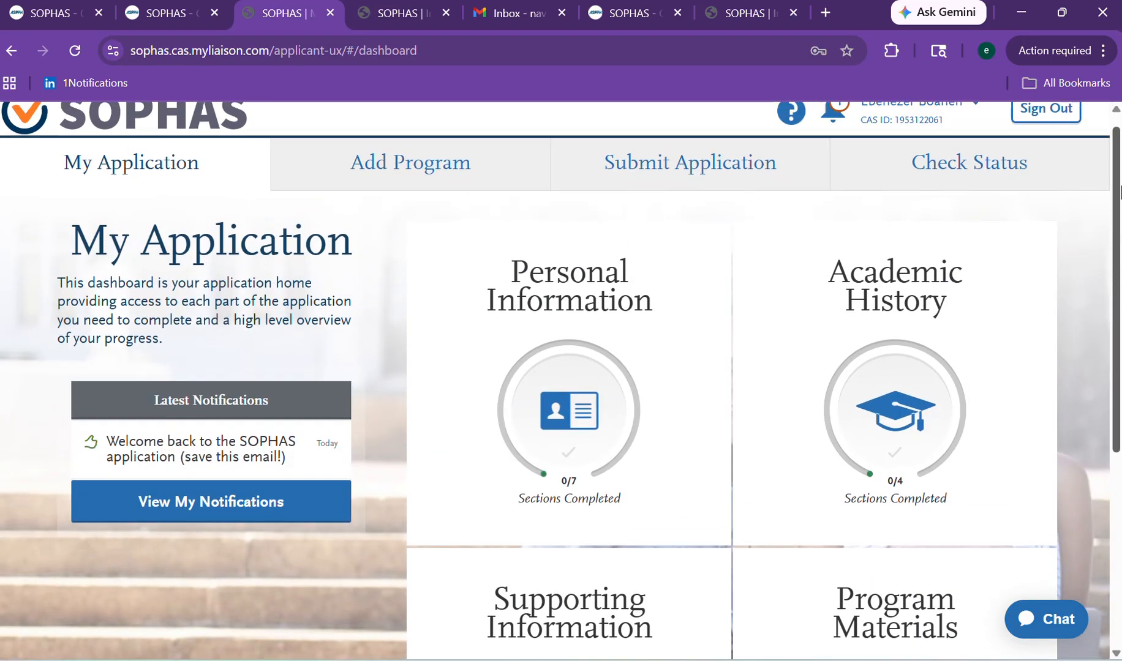
Back on Add Programs, search 'Indiana University bloom' and browse the degree filter options.
{"action": "left_click", "coordinate": [424, 178]}
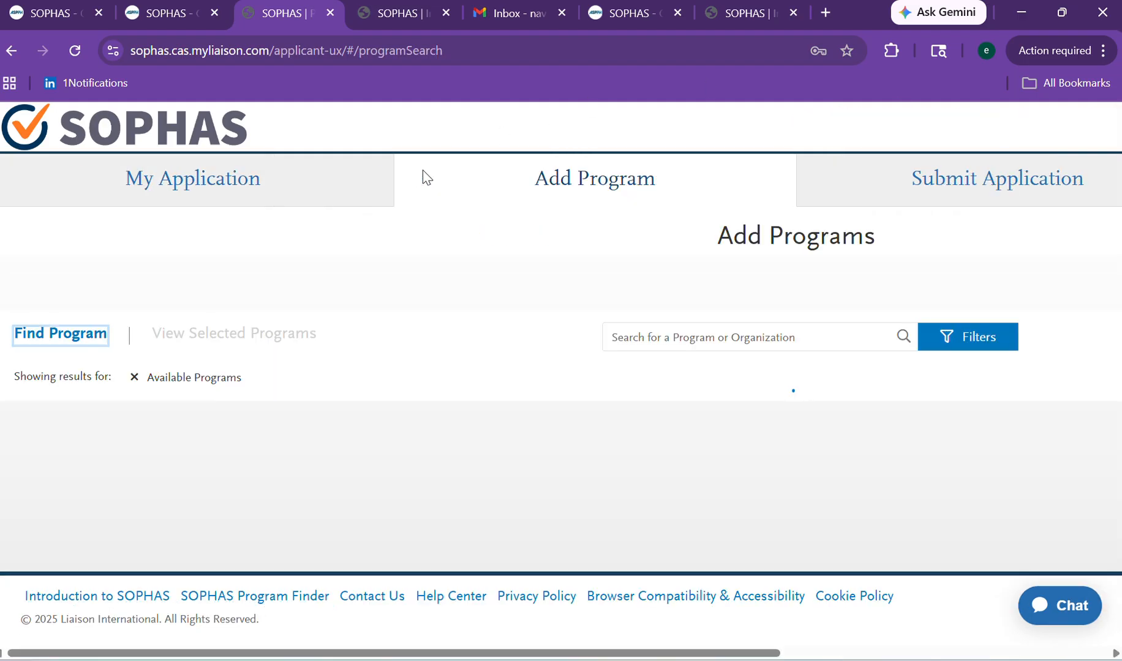
{"action": "left_click", "coordinate": [649, 400]}
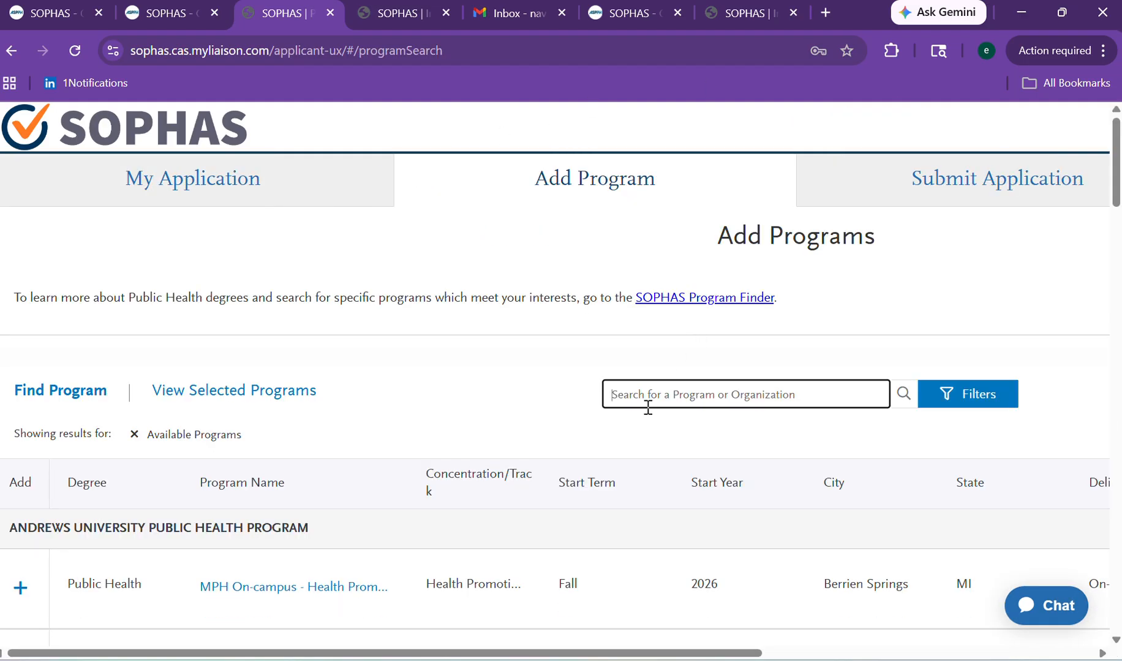
{"action": "type", "text": "In"}
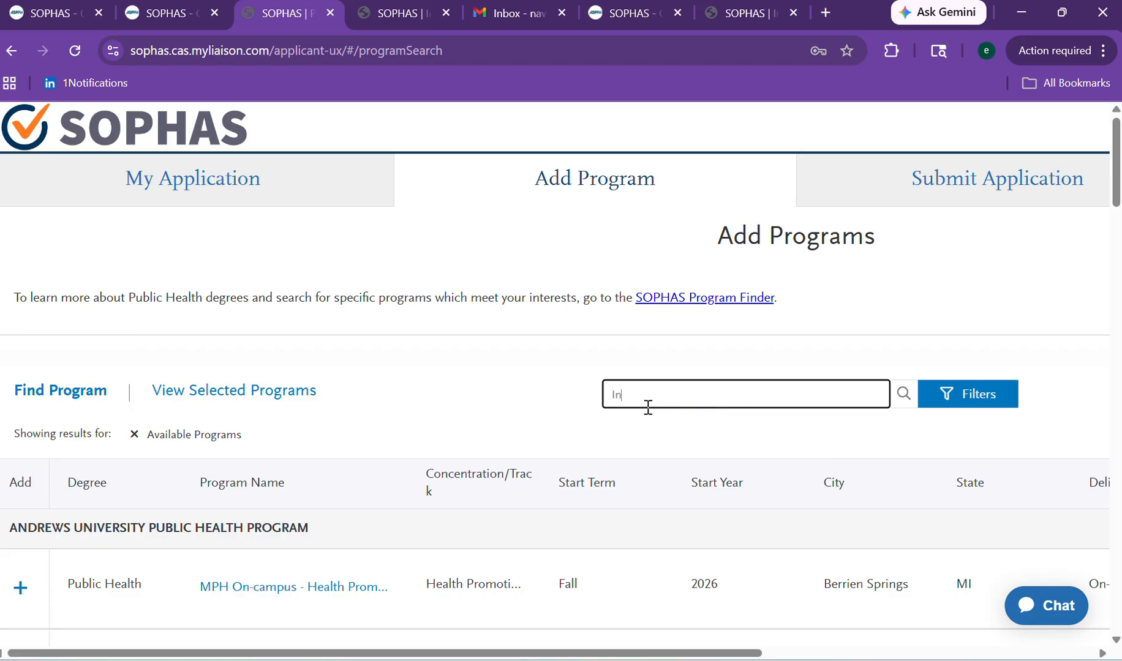
{"action": "type", "text": "diana Universi"}
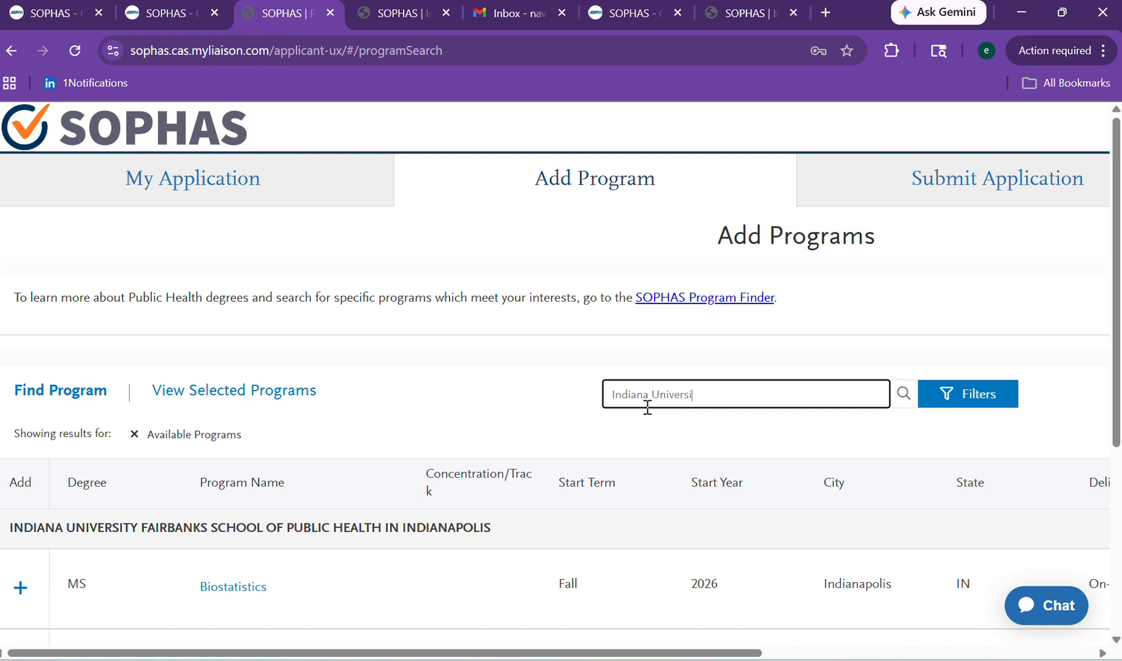
{"action": "type", "text": "ty bloo"}
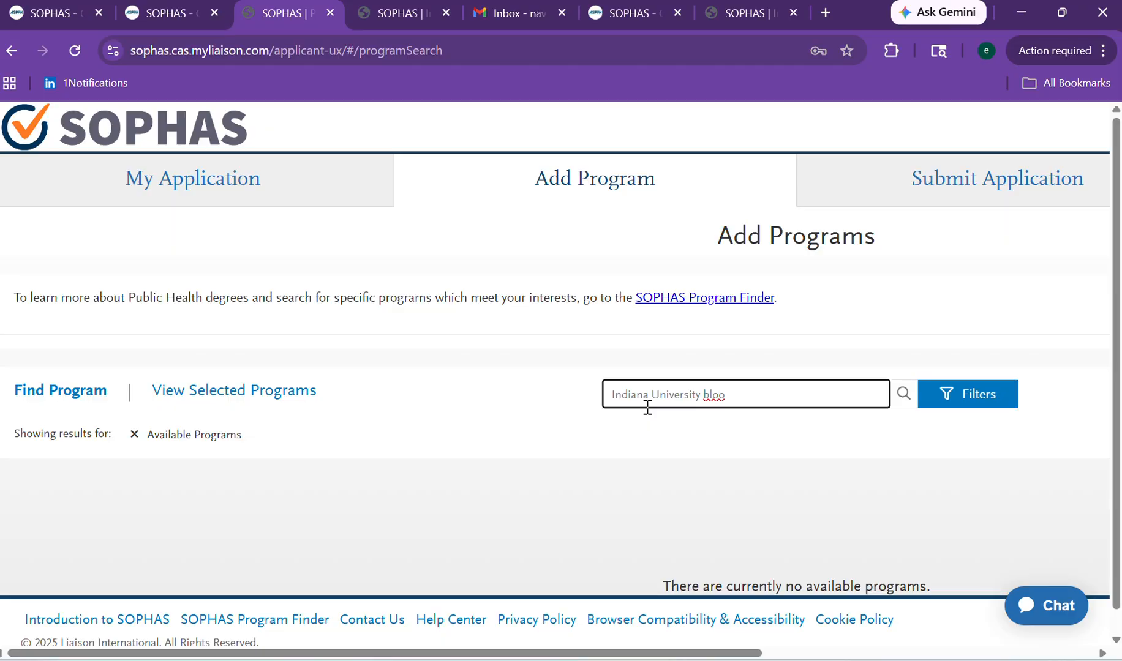
{"action": "type", "text": "mington"}
{"action": "left_click", "coordinate": [963, 409]}
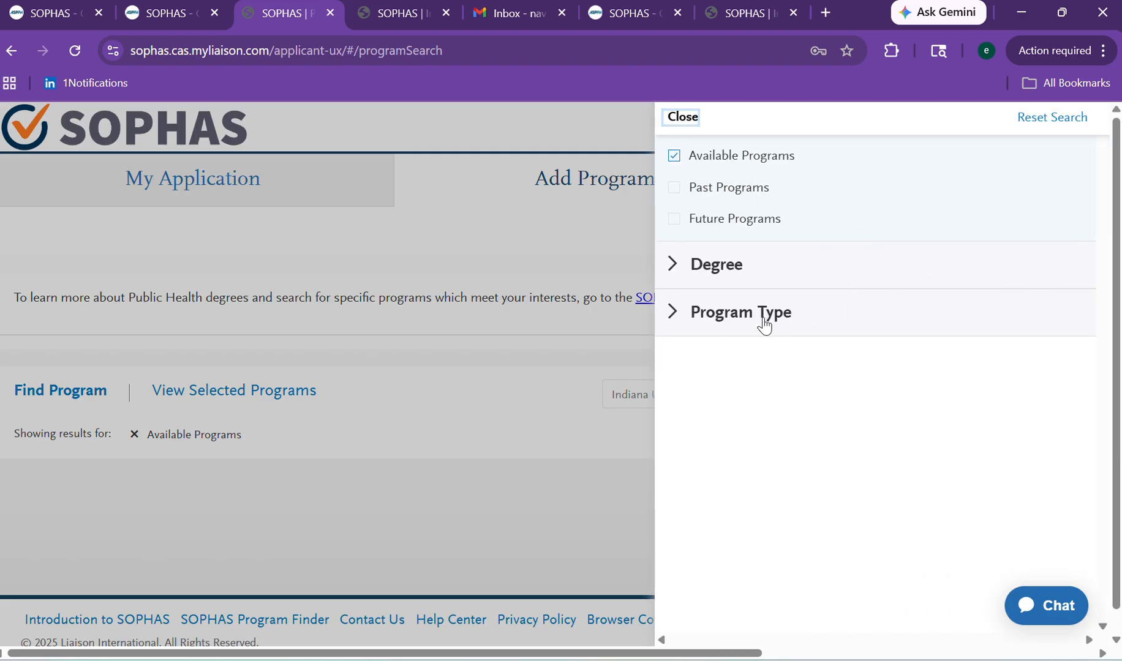
{"action": "left_click", "coordinate": [714, 280]}
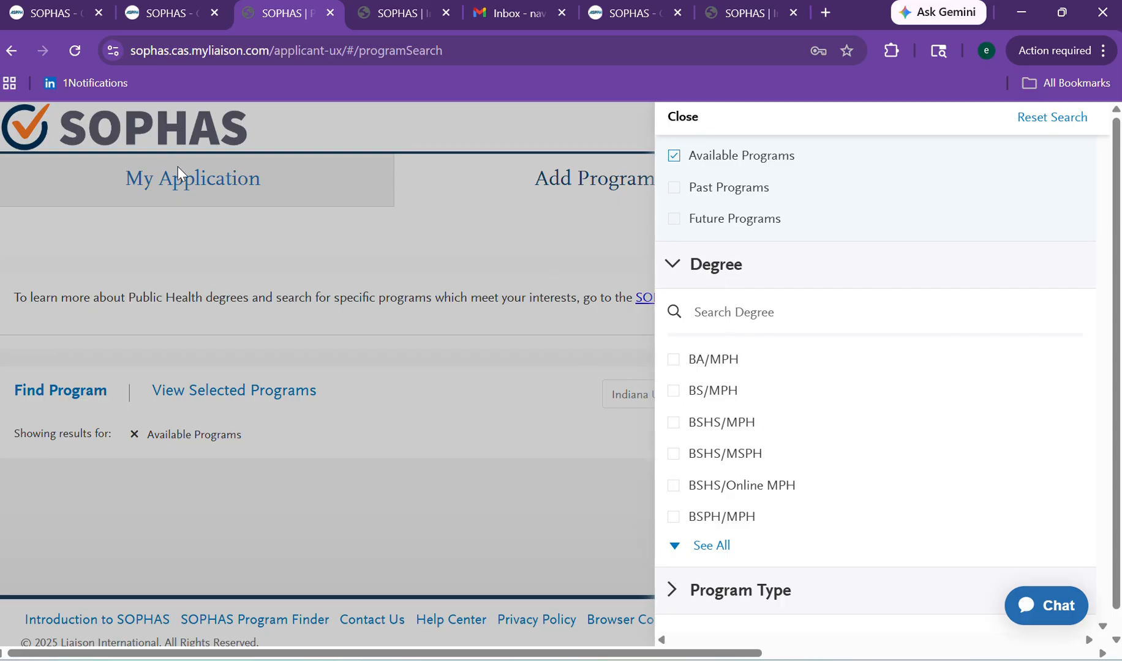
{"action": "left_click", "coordinate": [340, 206]}
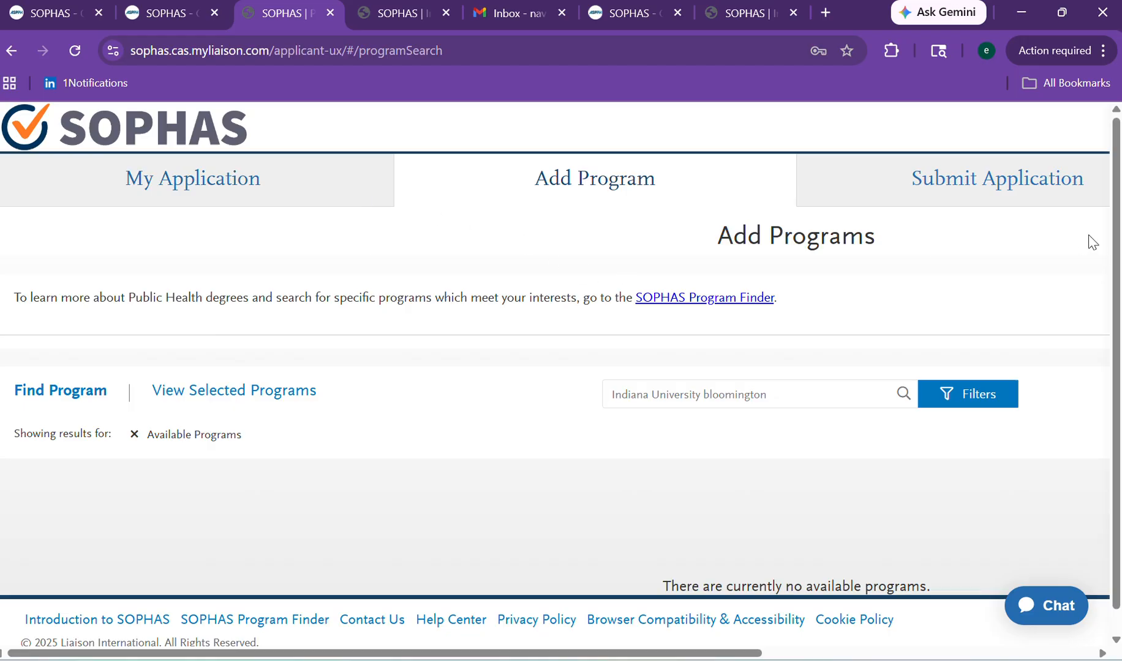
Replace the search with 'Phd Environm', check the filters, then empty the search box.
{"action": "scroll", "coordinate": [1114, 239], "scroll_direction": "down", "scroll_amount": 1}
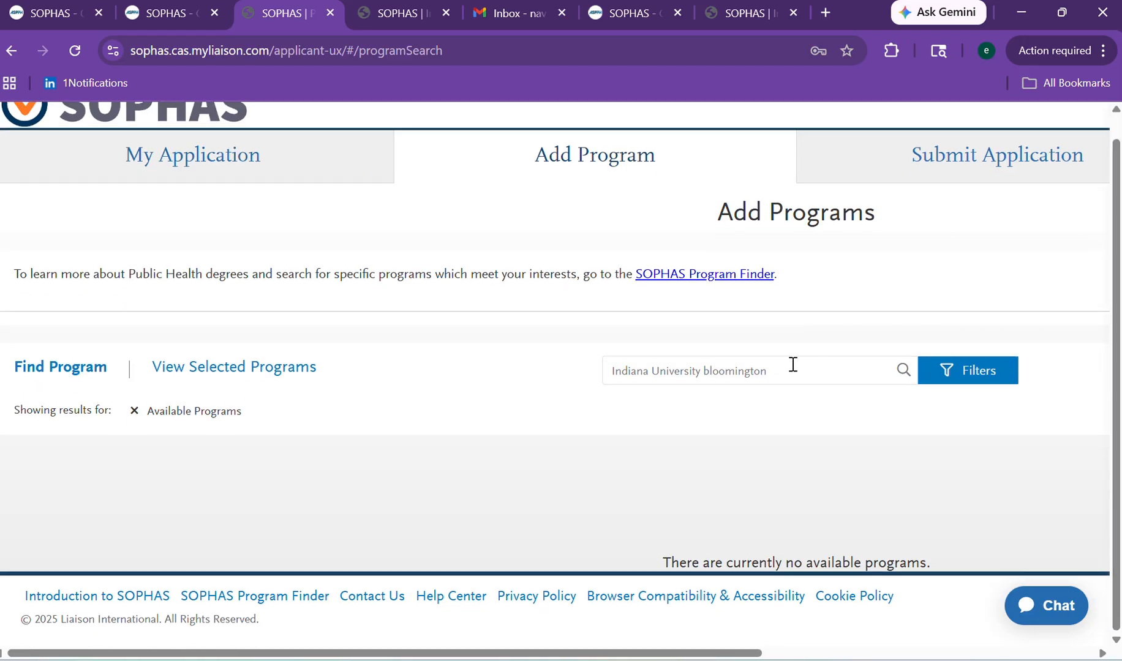
{"action": "left_click", "coordinate": [708, 369]}
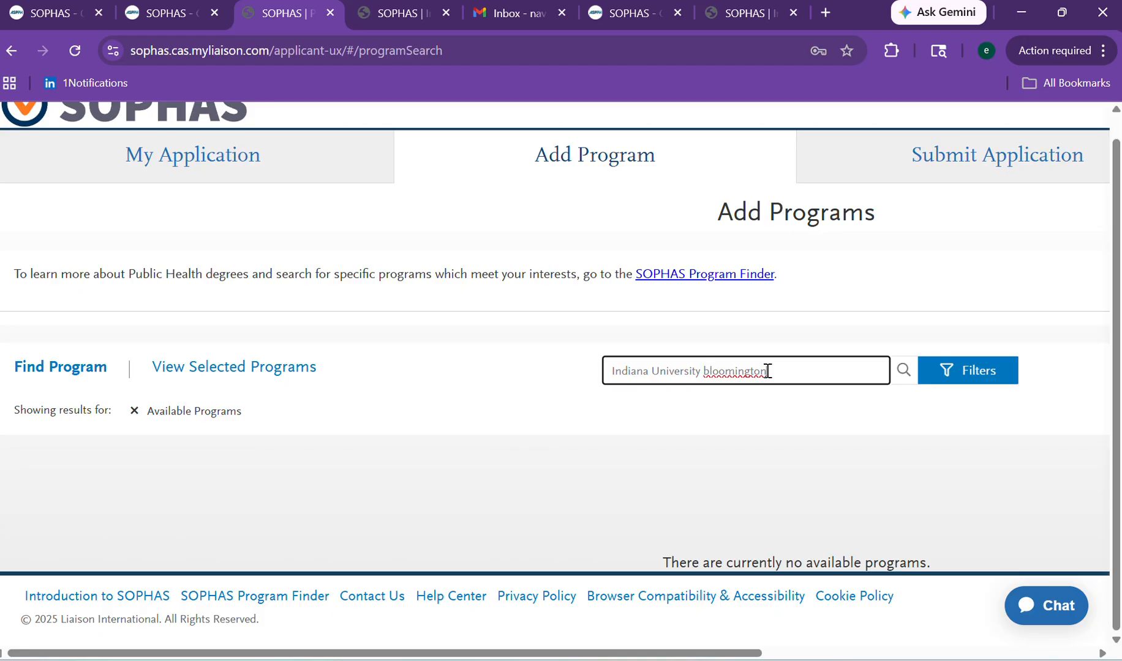
{"action": "key", "text": "BackSpace"}
{"action": "key", "text": "BackSpace"}
{"action": "key", "text": "BackSpace"}
{"action": "key", "text": "BackSpace"}
{"action": "key", "text": "BackSpace"}
{"action": "key", "text": "BackSpace"}
{"action": "key", "text": "BackSpace"}
{"action": "key", "text": "BackSpace"}
{"action": "key", "text": "BackSpace"}
{"action": "key", "text": "BackSpace"}
{"action": "key", "text": "BackSpace"}
{"action": "key", "text": "BackSpace"}
{"action": "key", "text": "BackSpace"}
{"action": "key", "text": "BackSpace"}
{"action": "key", "text": "BackSpace"}
{"action": "key", "text": "BackSpace"}
{"action": "key", "text": "BackSpace"}
{"action": "key", "text": "BackSpace"}
{"action": "key", "text": "BackSpace"}
{"action": "key", "text": "BackSpace"}
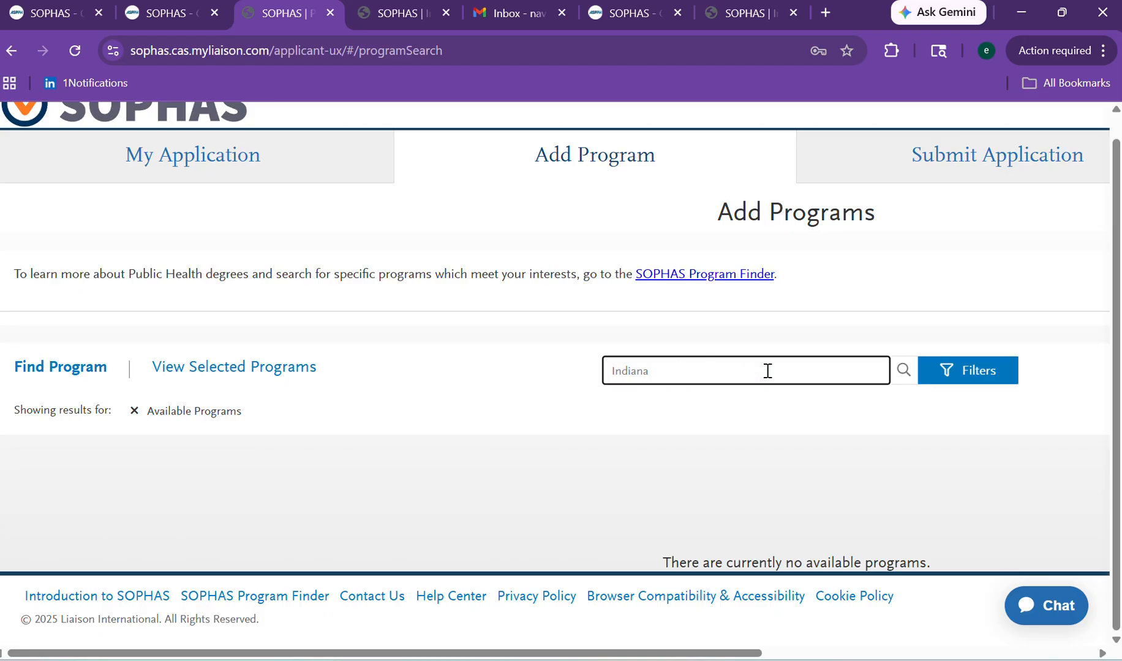
{"action": "type", "text": "Phd Environmental"}
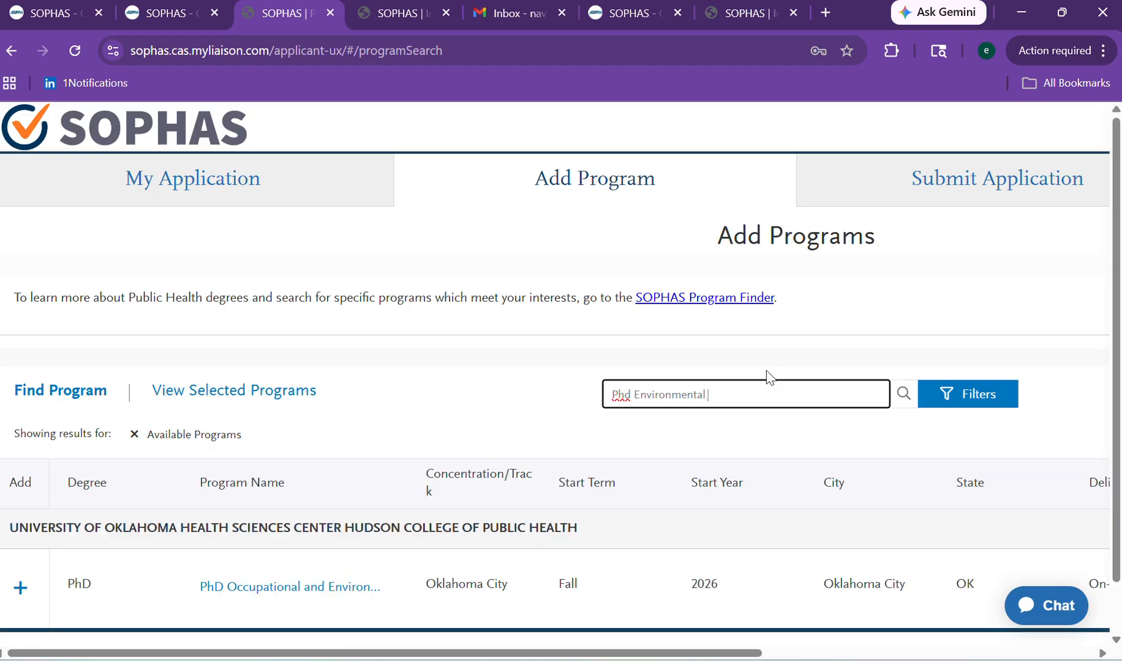
{"action": "left_click", "coordinate": [960, 396]}
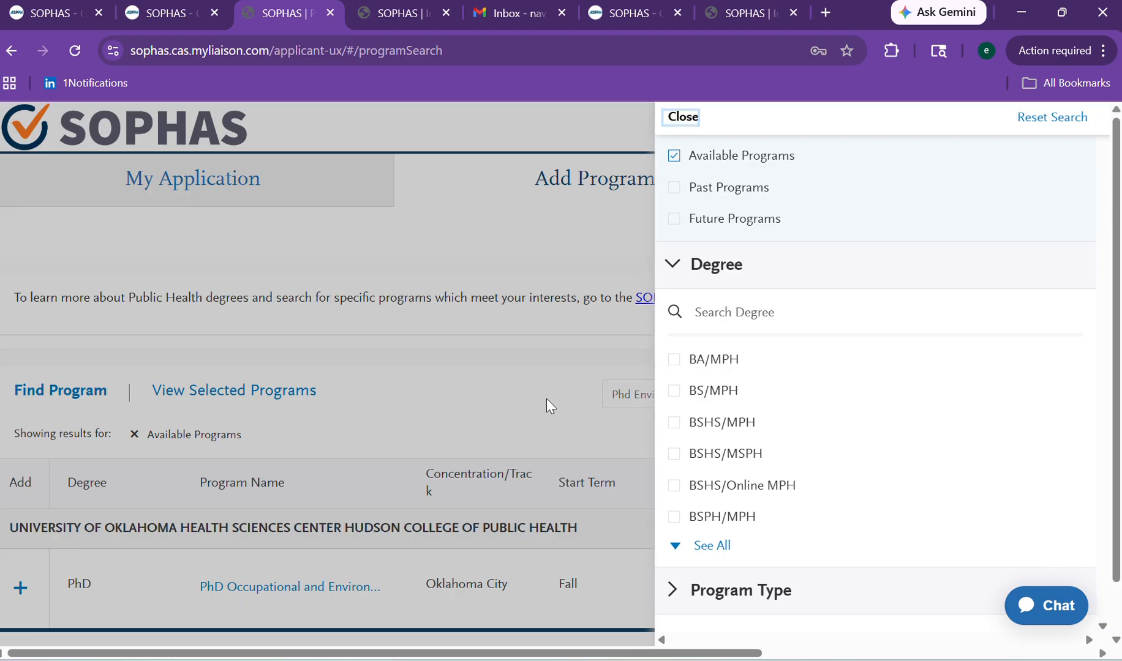
{"action": "left_click", "coordinate": [546, 399]}
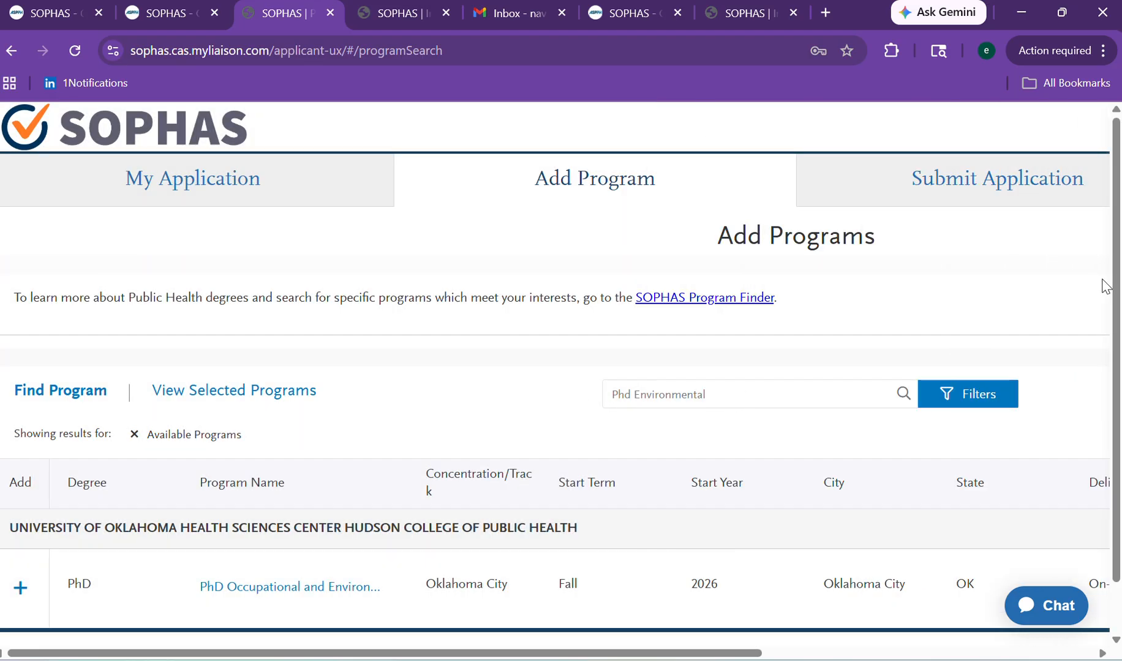
{"action": "left_click", "coordinate": [726, 398]}
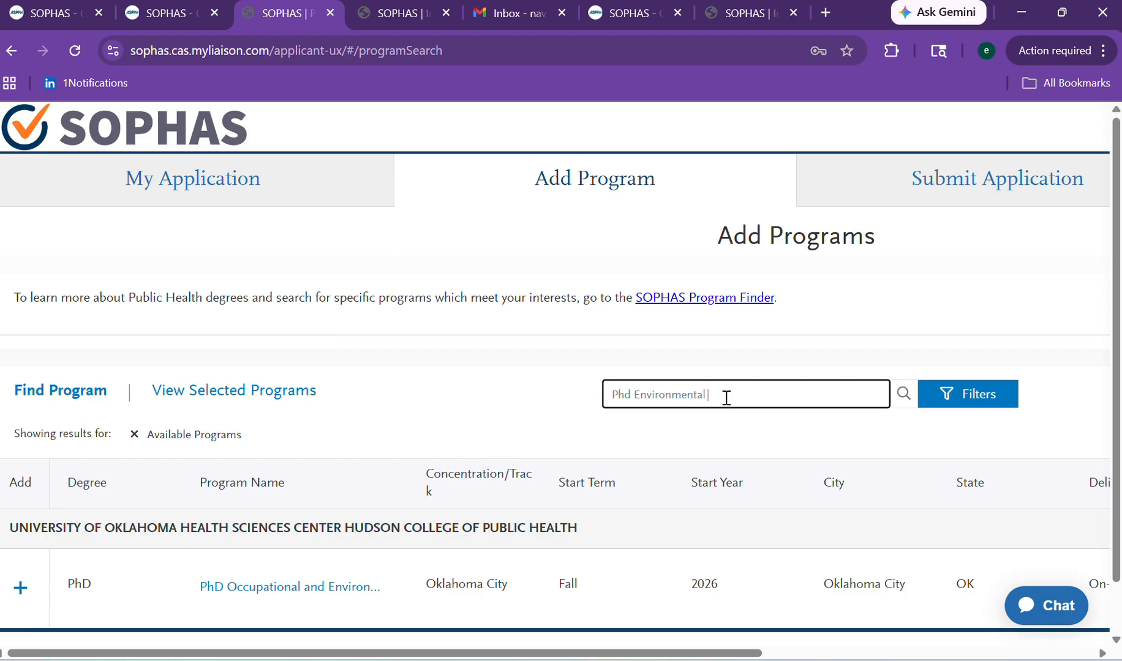
{"action": "key", "text": "BackSpace"}
{"action": "key", "text": "BackSpace"}
{"action": "key", "text": "BackSpace"}
{"action": "key", "text": "BackSpace"}
{"action": "key", "text": "BackSpace"}
{"action": "key", "text": "BackSpace"}
{"action": "key", "text": "BackSpace"}
{"action": "key", "text": "BackSpace"}
{"action": "key", "text": "BackSpace"}
{"action": "key", "text": "BackSpace"}
{"action": "key", "text": "BackSpace"}
{"action": "key", "text": "BackSpace"}
{"action": "key", "text": "BackSpace"}
{"action": "key", "text": "BackSpace"}
{"action": "key", "text": "BackSpace"}
{"action": "key", "text": "BackSpace"}
{"action": "key", "text": "BackSpace"}
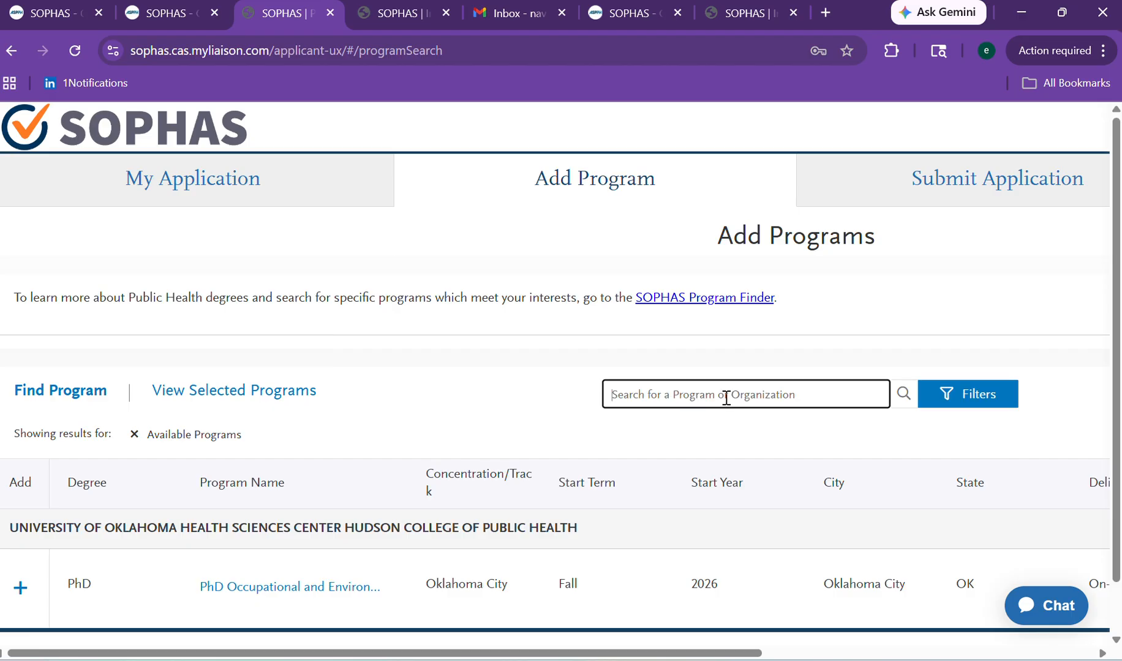
Enter 'Havard univerity' as the program search query.
{"action": "type", "text": "Havar"}
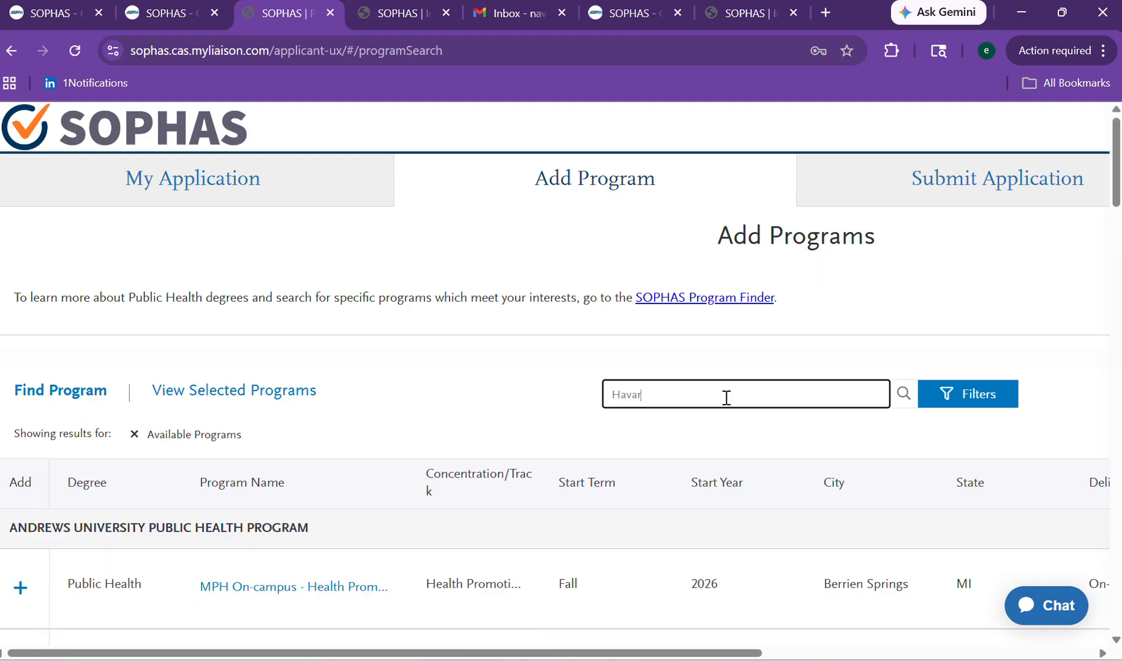
{"action": "key", "text": "BackSpace"}
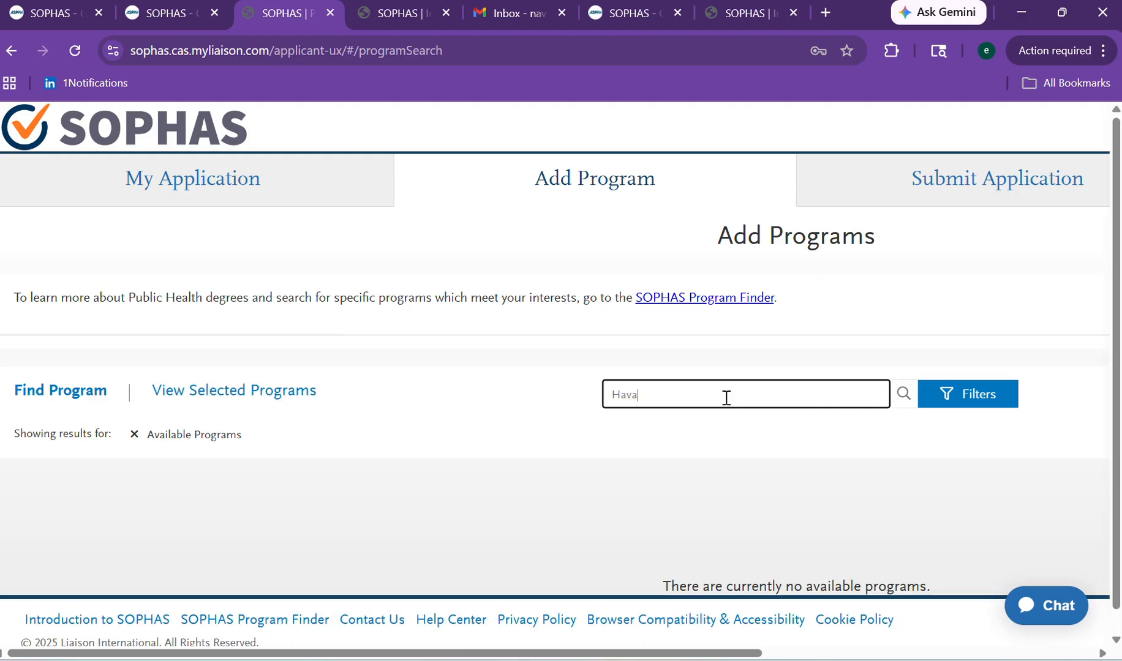
{"action": "type", "text": "rd"}
{"action": "key", "text": "BackSpace"}
{"action": "key", "text": "BackSpace"}
Filter the search results to Master of Public Health (MPH) degrees only.
{"action": "left_click", "coordinate": [979, 396]}
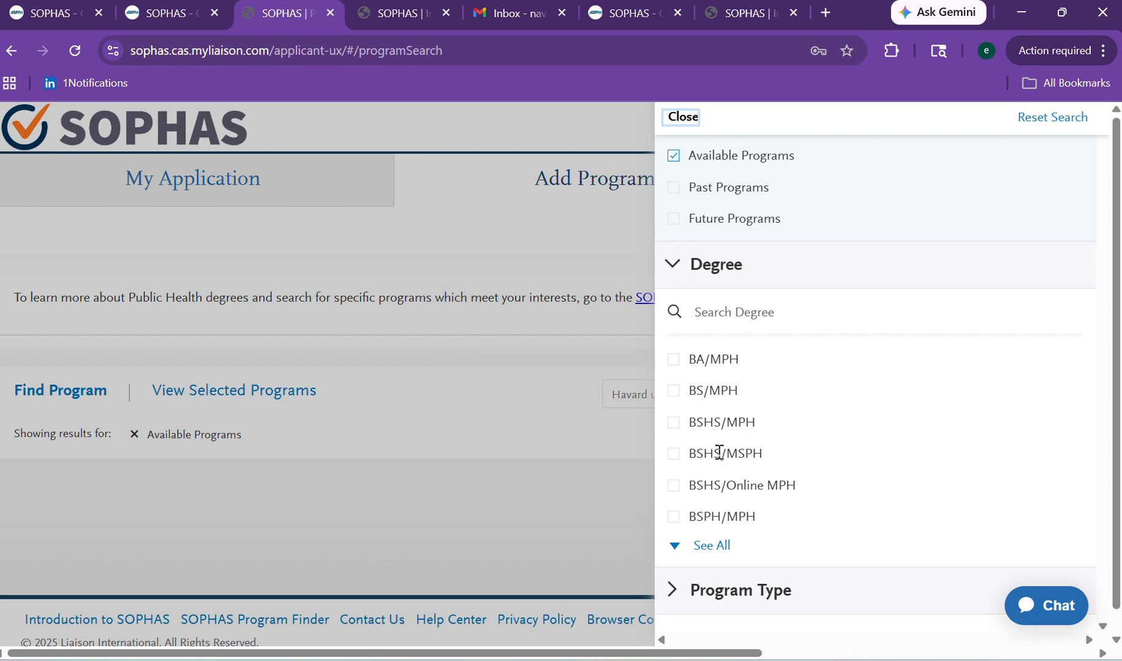
{"action": "left_click", "coordinate": [707, 545]}
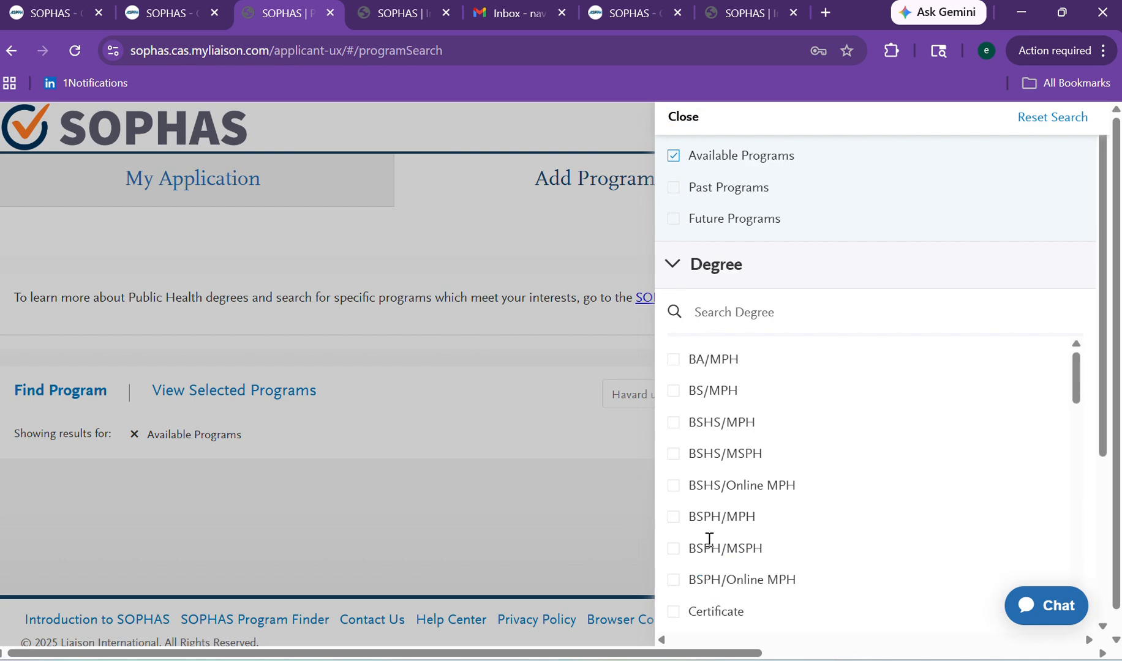
{"action": "mouse_move", "coordinate": [1075, 370]}
{"action": "left_mouse_down"}
{"action": "mouse_move", "coordinate": [1027, 476]}
{"action": "mouse_move", "coordinate": [1018, 453]}
{"action": "left_mouse_up"}
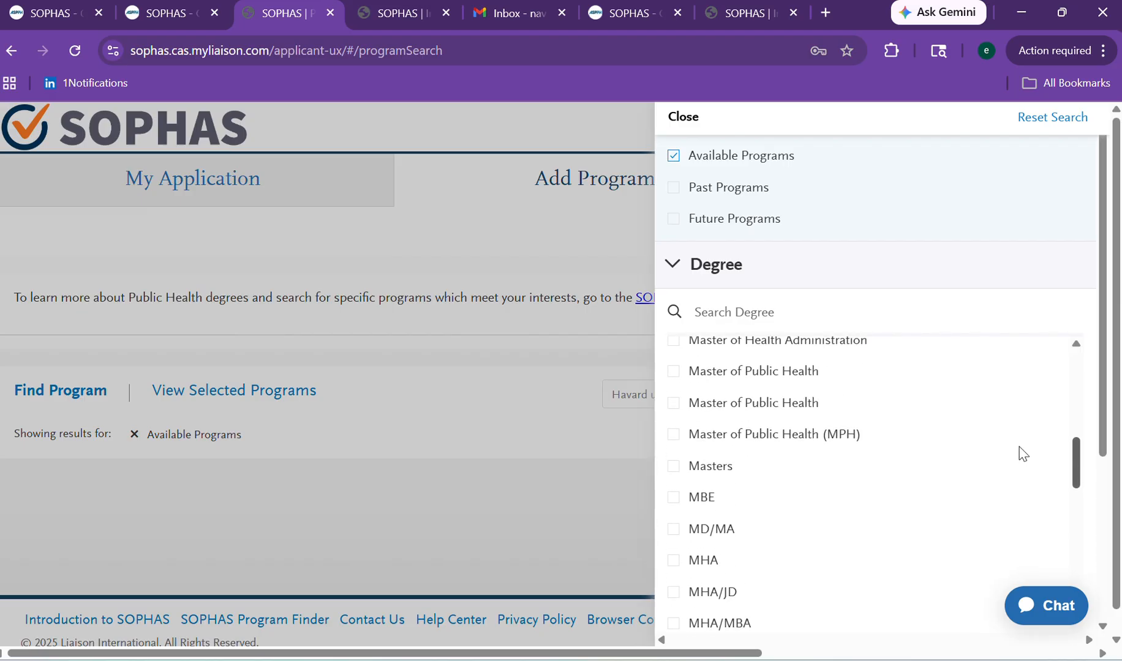
{"action": "left_click", "coordinate": [786, 451]}
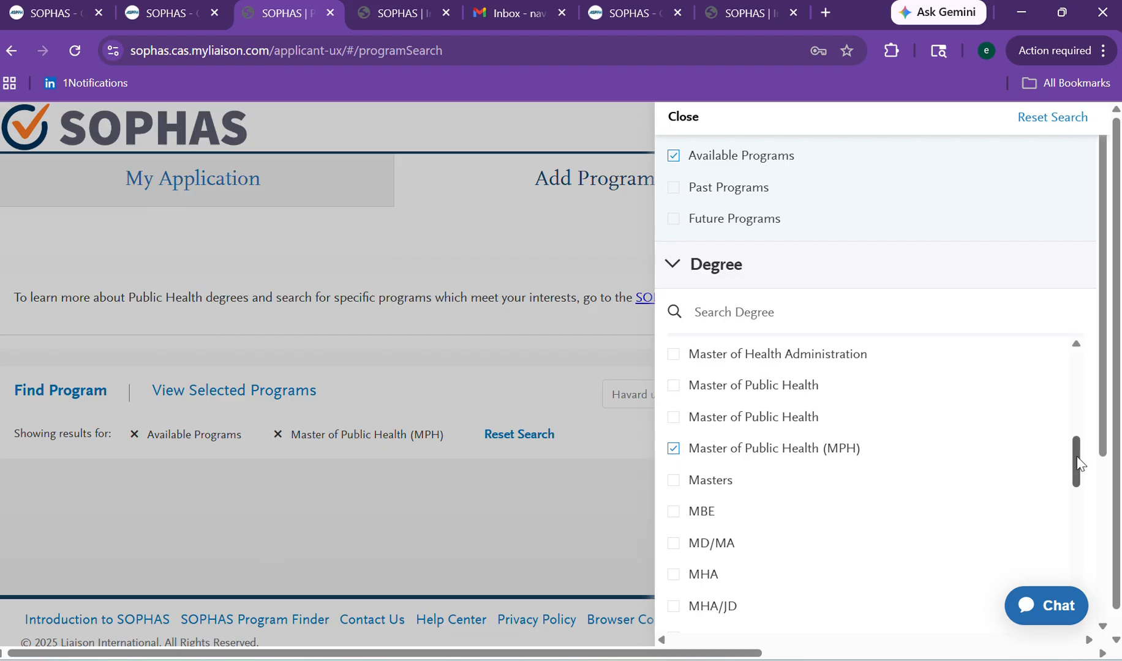
{"action": "left_click_drag", "start_coordinate": [1077, 456], "coordinate": [1075, 469]}
{"action": "left_click", "coordinate": [441, 510]}
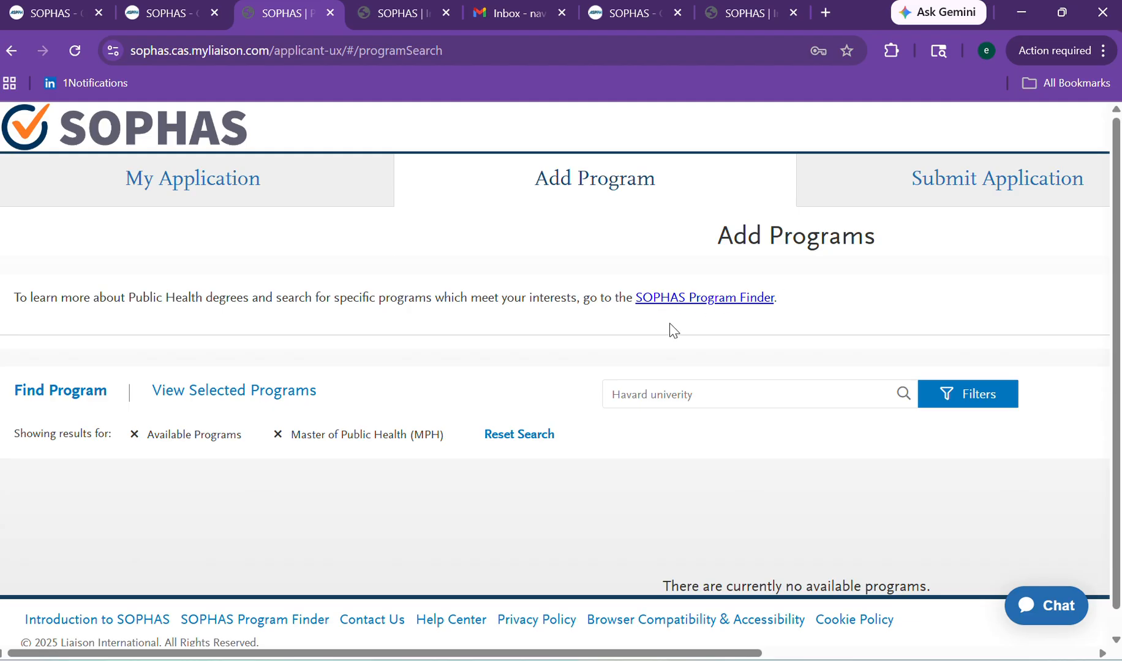
{"action": "left_click", "coordinate": [676, 398]}
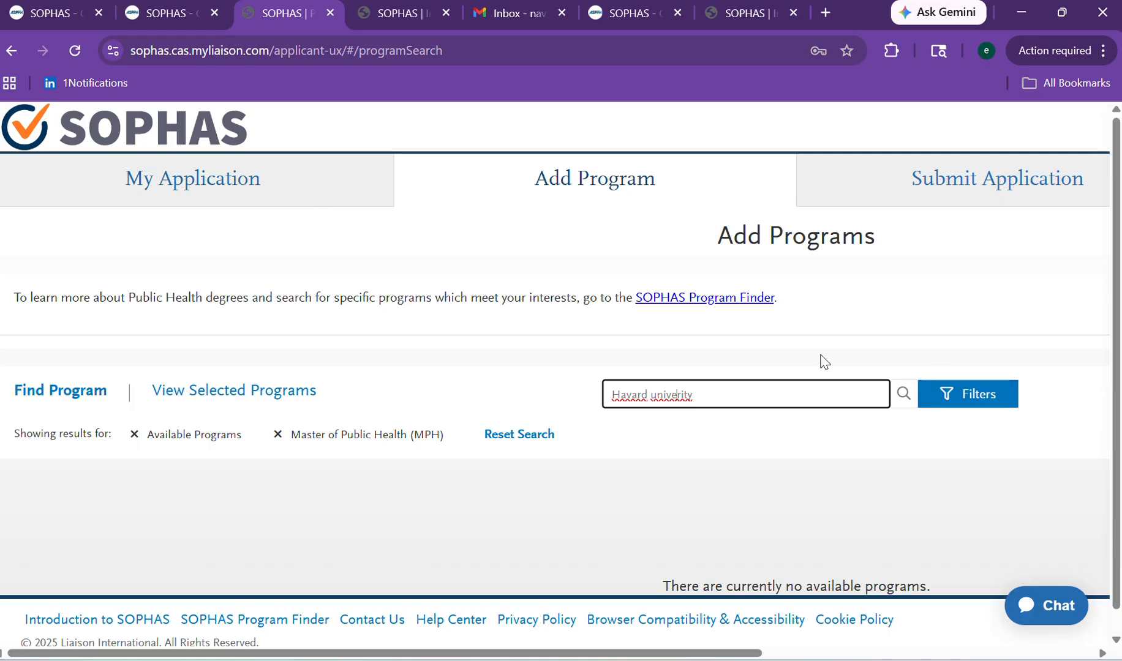
{"action": "mouse_move", "coordinate": [1116, 183]}
{"action": "left_mouse_down"}
{"action": "mouse_move", "coordinate": [1102, 331]}
{"action": "mouse_move", "coordinate": [1120, 183]}
{"action": "left_mouse_up"}
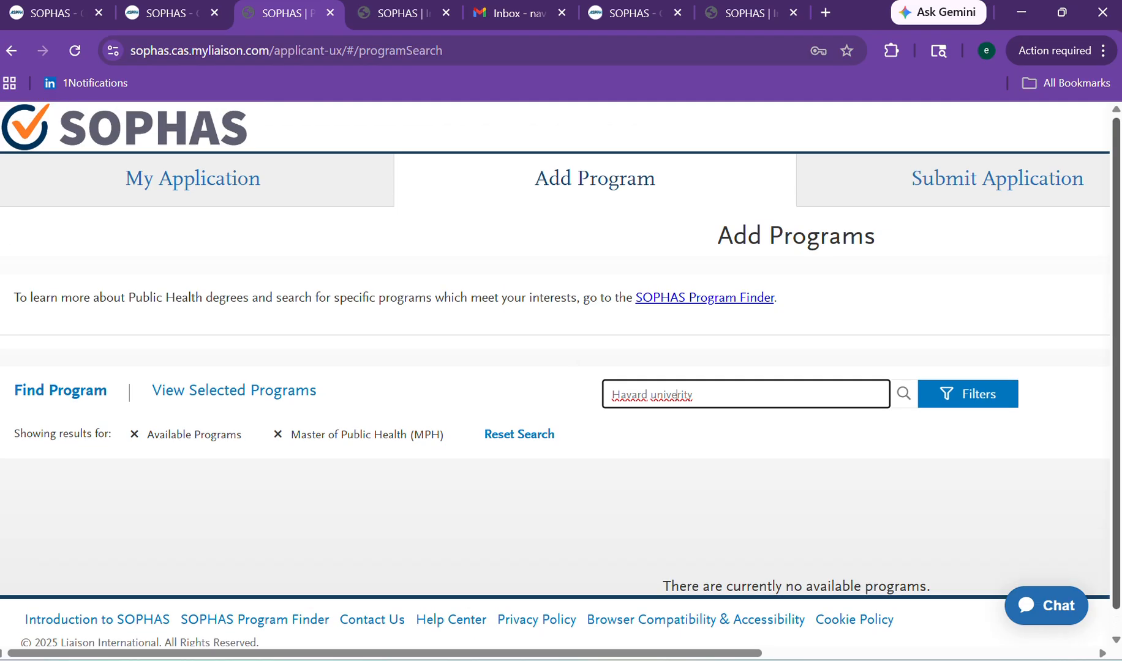
Return to the My Application dashboard and scroll through it.
{"action": "left_click", "coordinate": [10, 53]}
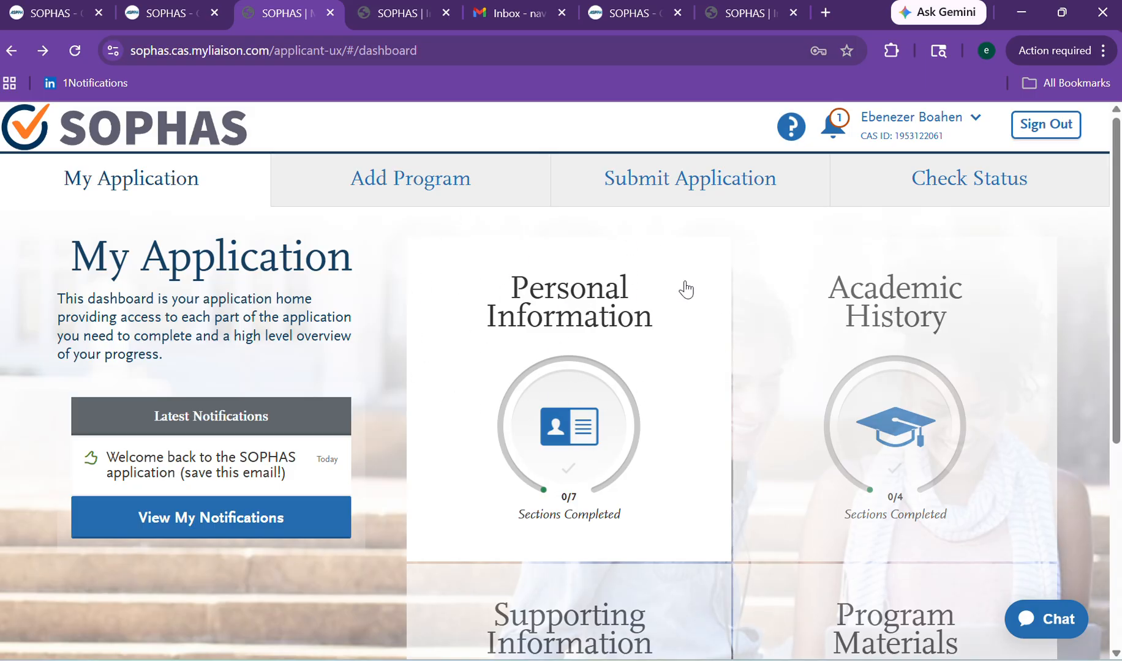
{"action": "left_click_drag", "start_coordinate": [1115, 202], "coordinate": [1114, 232]}
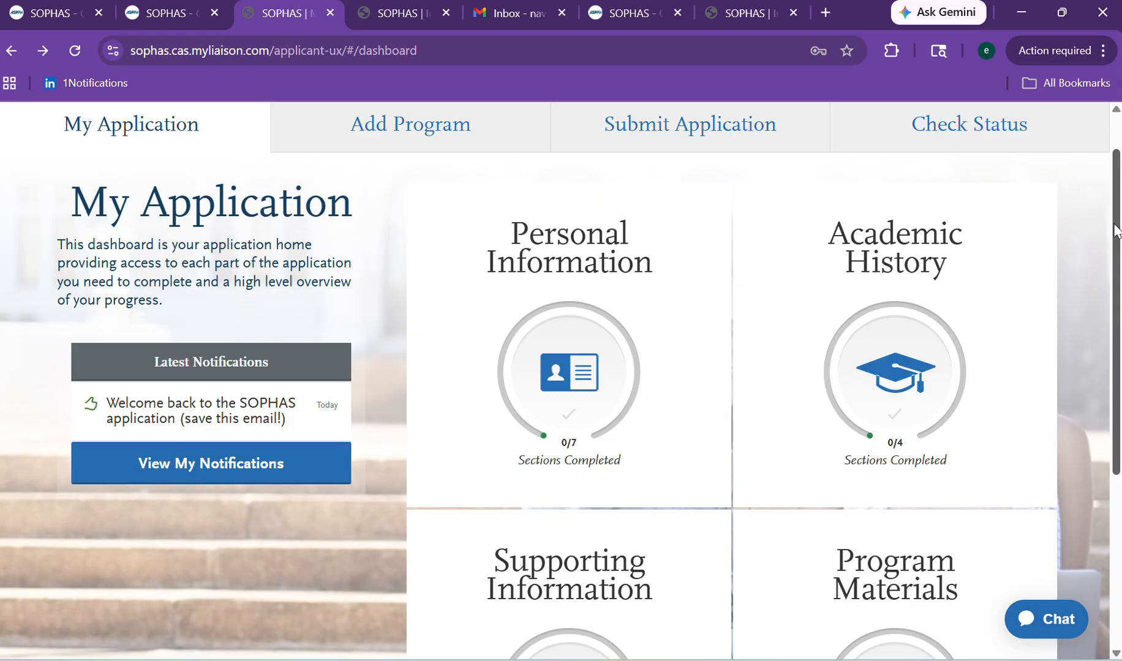
{"action": "left_click_drag", "start_coordinate": [1114, 231], "coordinate": [1118, 168]}
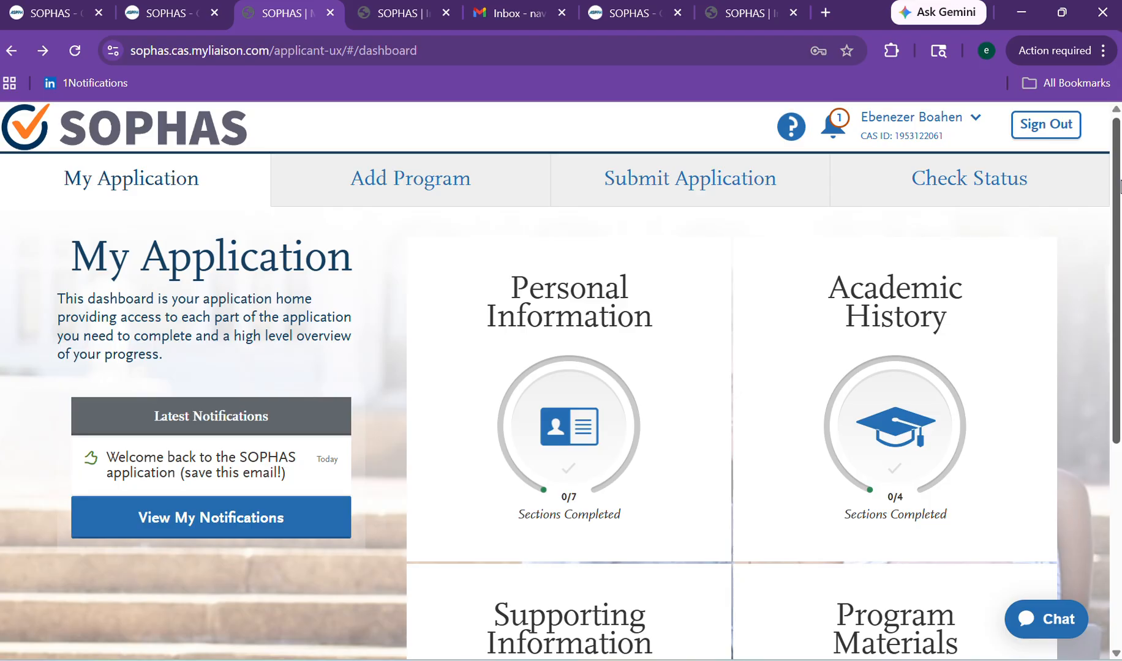
{"action": "left_click_drag", "start_coordinate": [1119, 187], "coordinate": [1104, 230]}
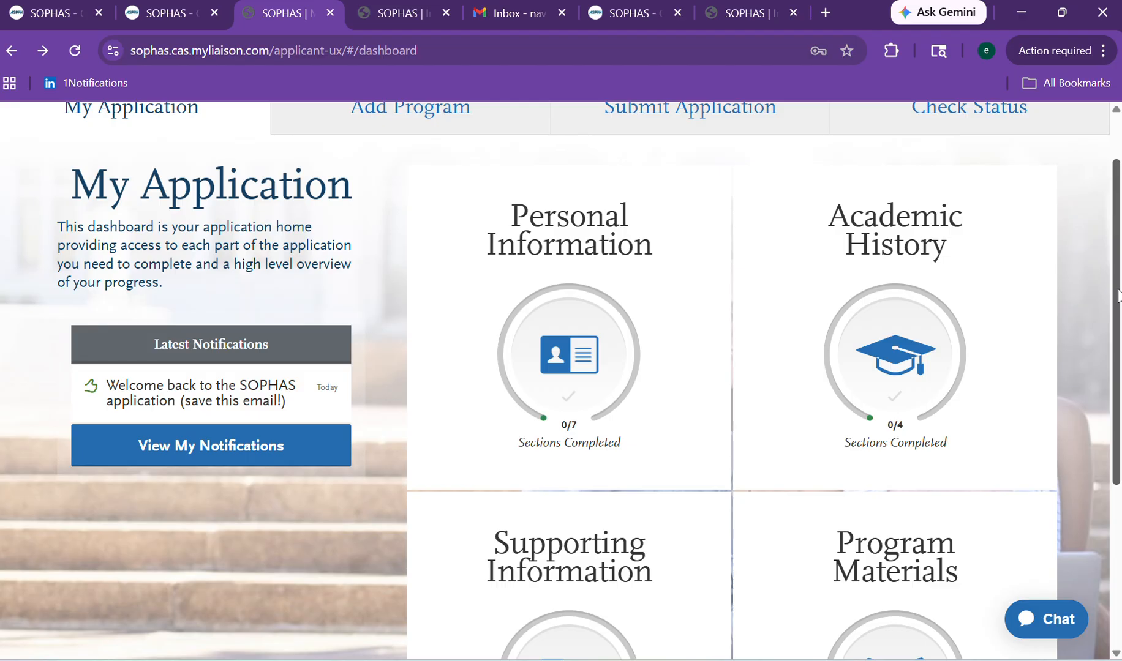
{"action": "left_click_drag", "start_coordinate": [1117, 296], "coordinate": [1116, 363]}
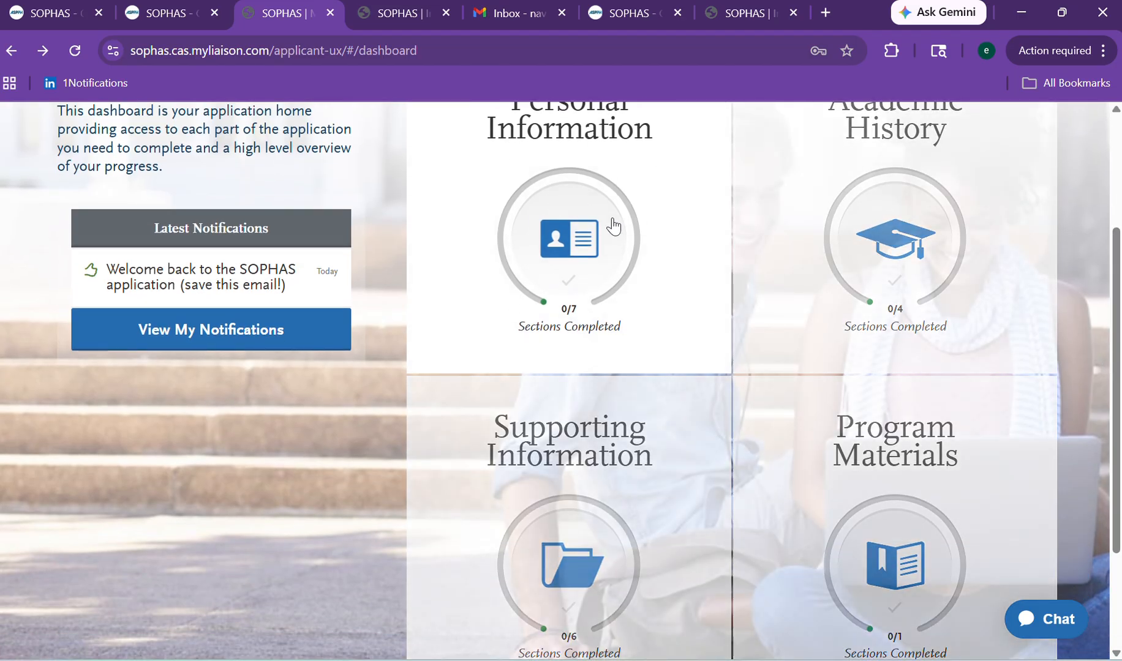
Expand Personal Information and open its Release Statement section.
{"action": "left_click", "coordinate": [526, 217]}
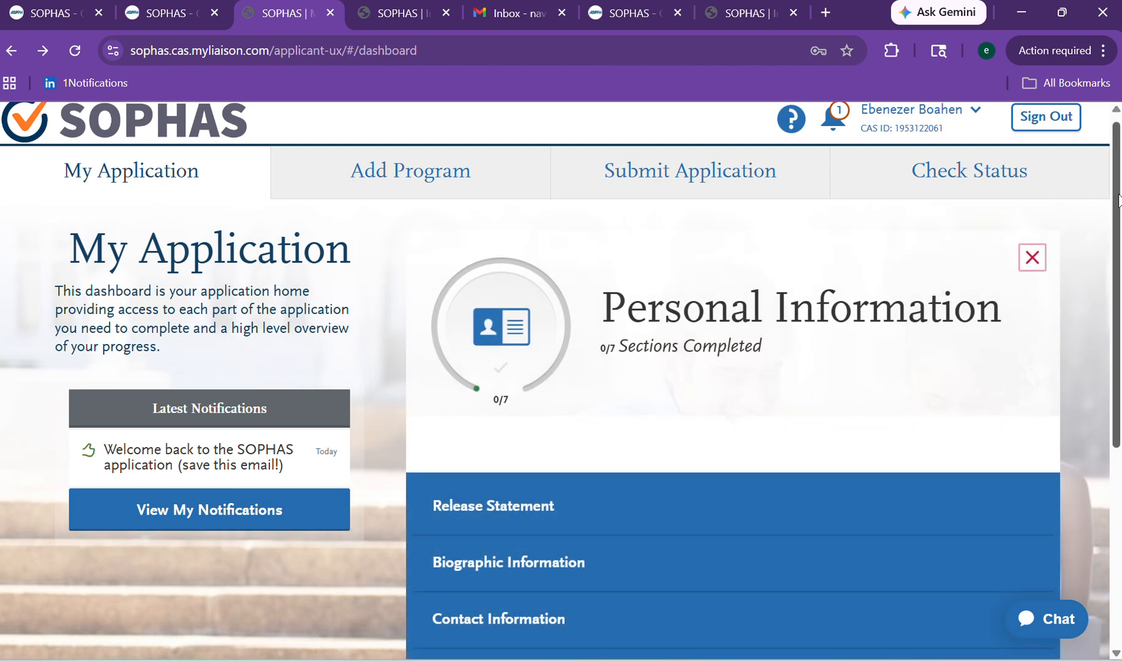
{"action": "left_click_drag", "start_coordinate": [1117, 199], "coordinate": [1105, 253]}
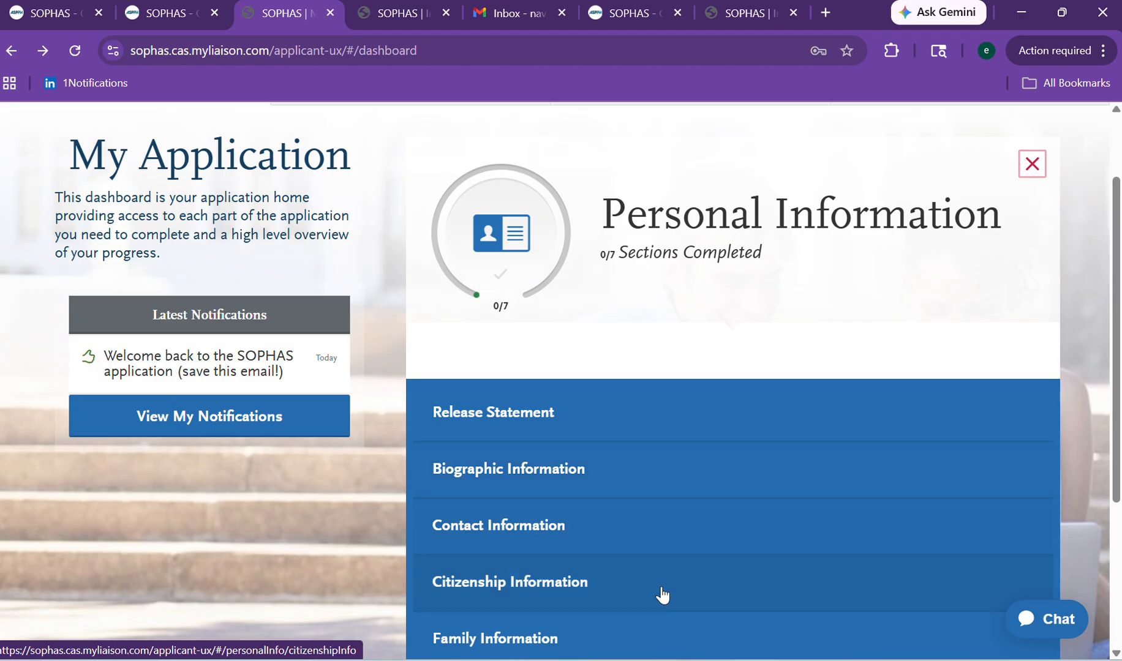
{"action": "scroll", "coordinate": [1108, 381], "scroll_direction": "down", "scroll_amount": 1}
{"action": "scroll", "coordinate": [1102, 398], "scroll_direction": "down", "scroll_amount": 2}
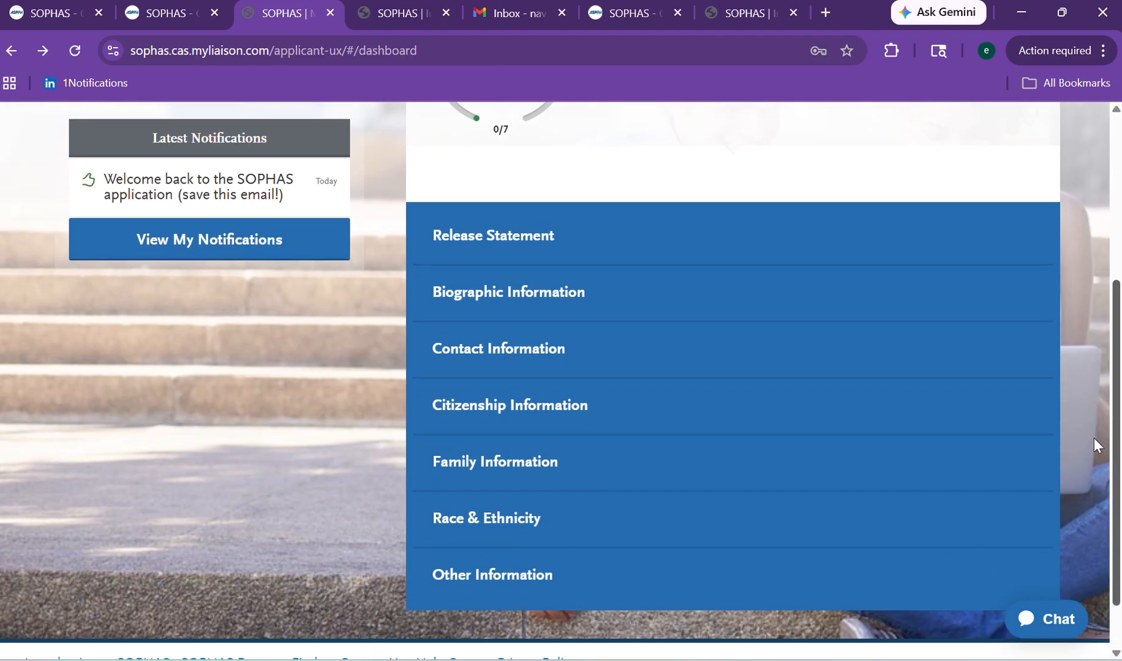
{"action": "scroll", "coordinate": [1090, 433], "scroll_direction": "up", "scroll_amount": 1}
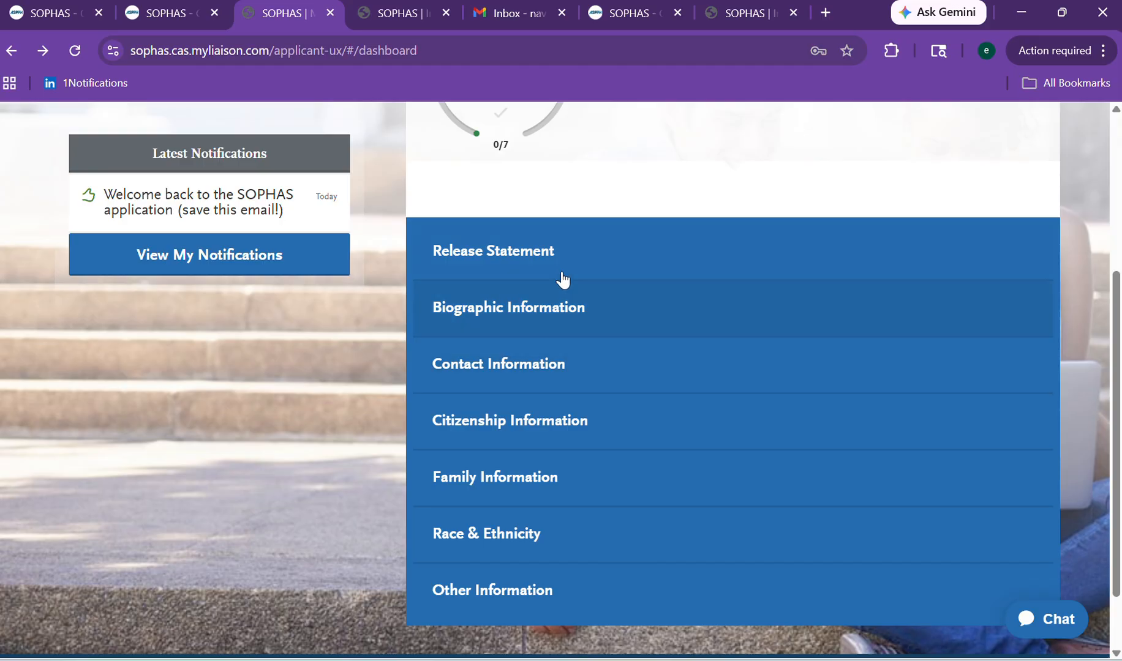
{"action": "left_click", "coordinate": [580, 262]}
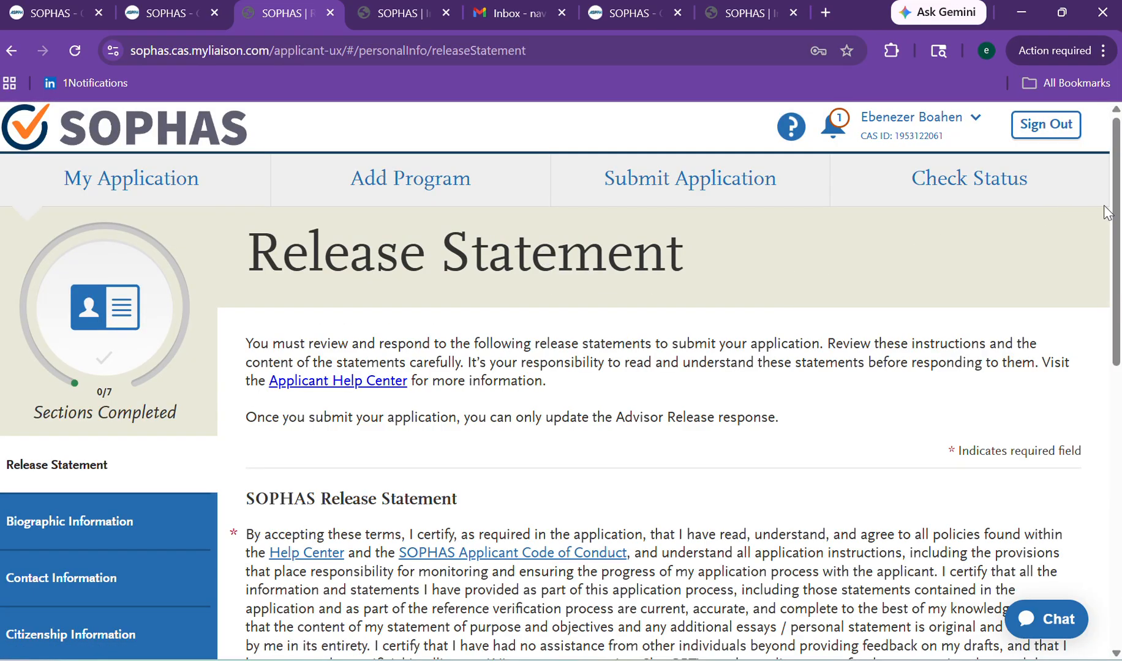
Affirm that the application information is correct on the Release Statement.
{"action": "left_click_drag", "start_coordinate": [1115, 207], "coordinate": [1099, 418]}
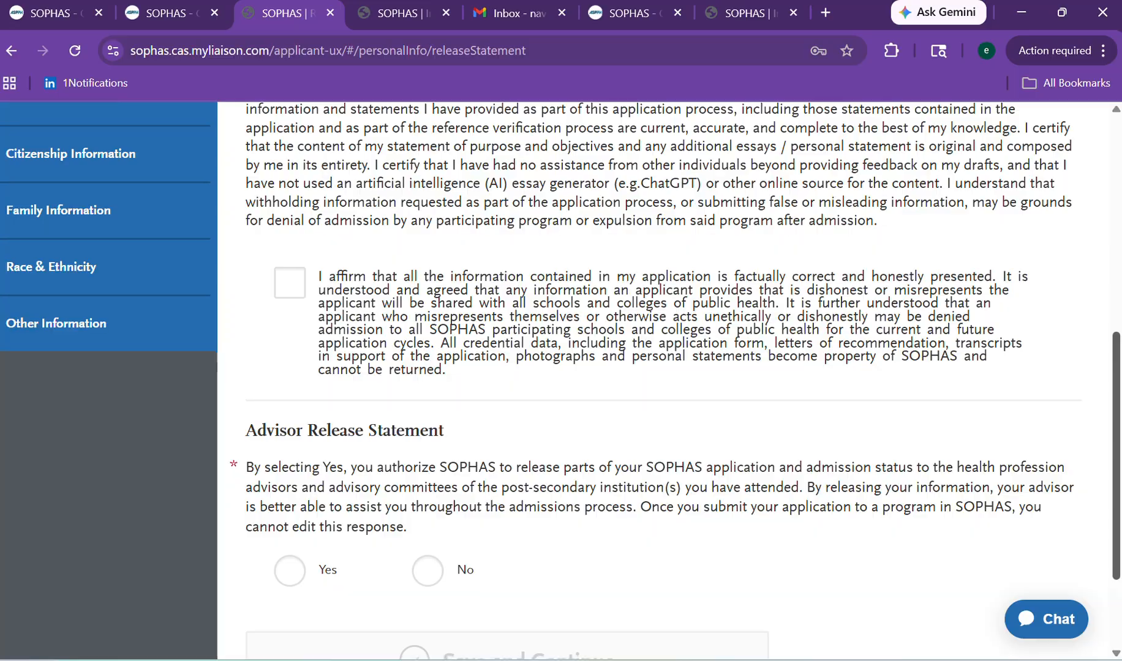
{"action": "scroll", "coordinate": [1096, 355], "scroll_direction": "up", "scroll_amount": 3}
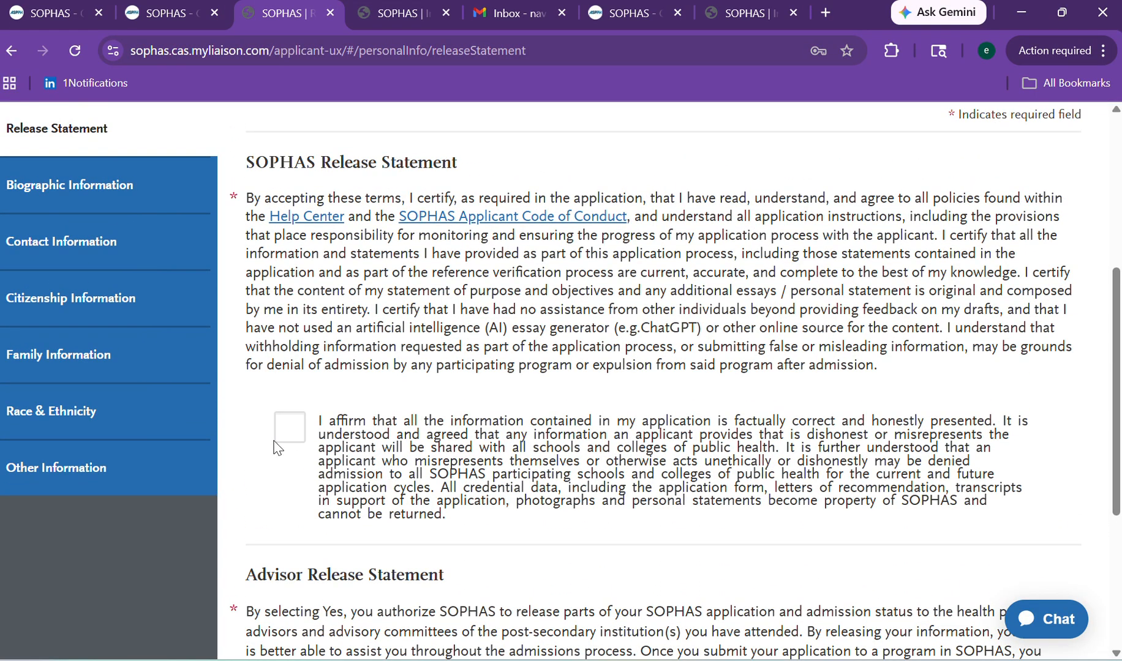
{"action": "left_click", "coordinate": [322, 427]}
{"action": "left_click_drag", "start_coordinate": [1116, 313], "coordinate": [1116, 441]}
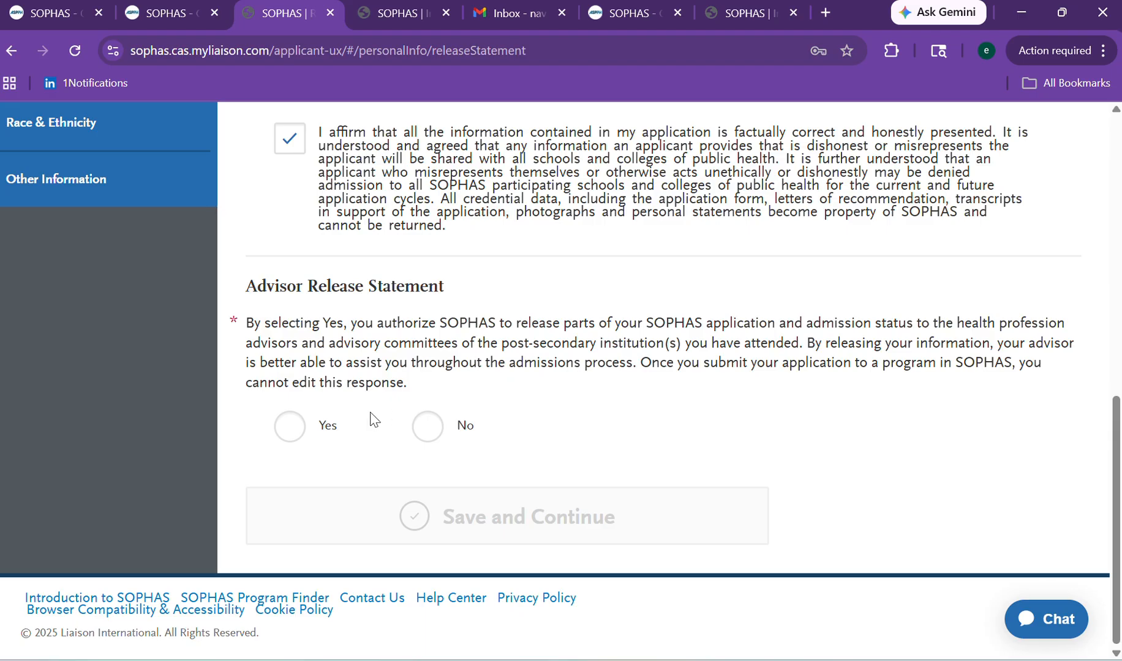
Answer No to the advisor release, save, and continue to the next section.
{"action": "left_click", "coordinate": [432, 431]}
{"action": "left_click", "coordinate": [515, 526]}
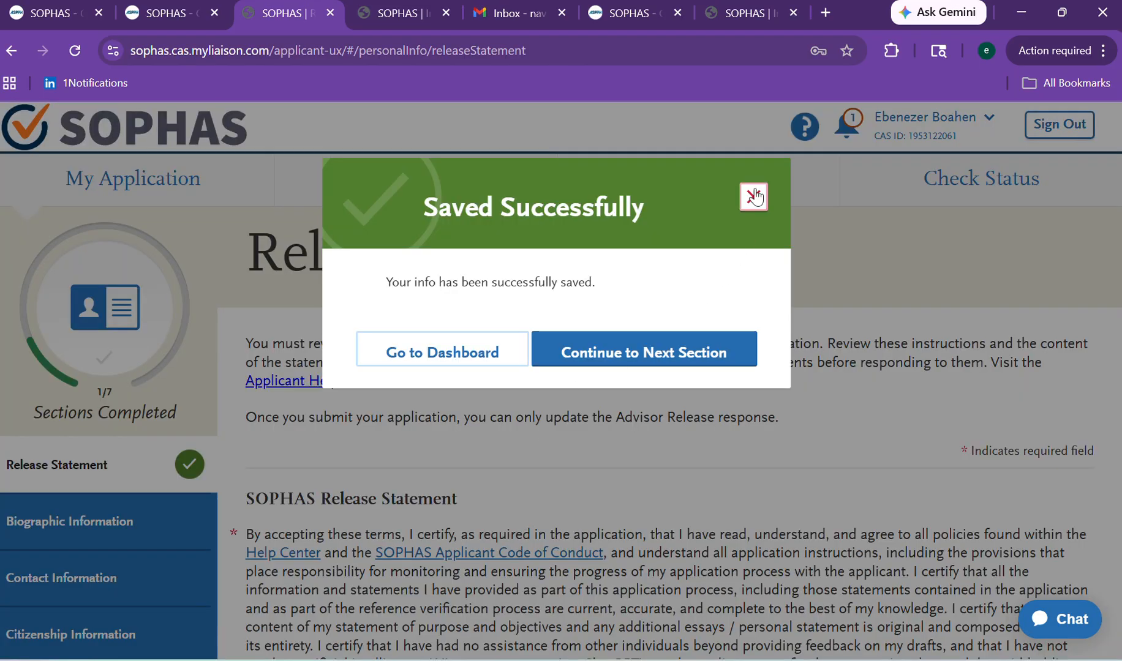
{"action": "left_click", "coordinate": [754, 196]}
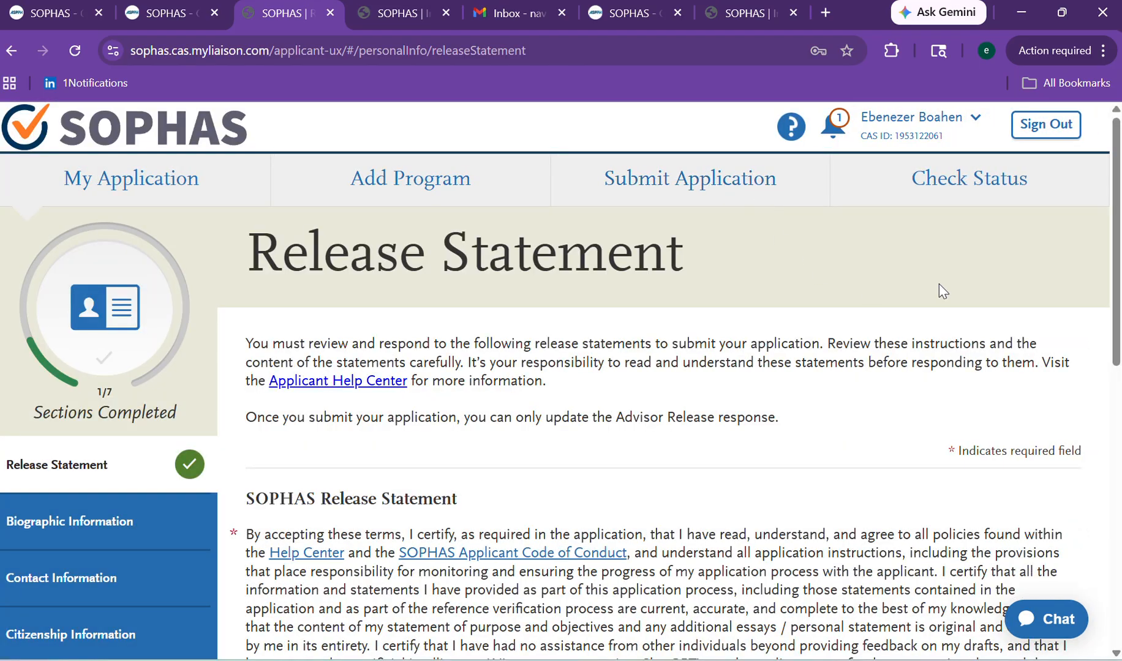
{"action": "scroll", "coordinate": [1119, 251], "scroll_direction": "down", "scroll_amount": 10}
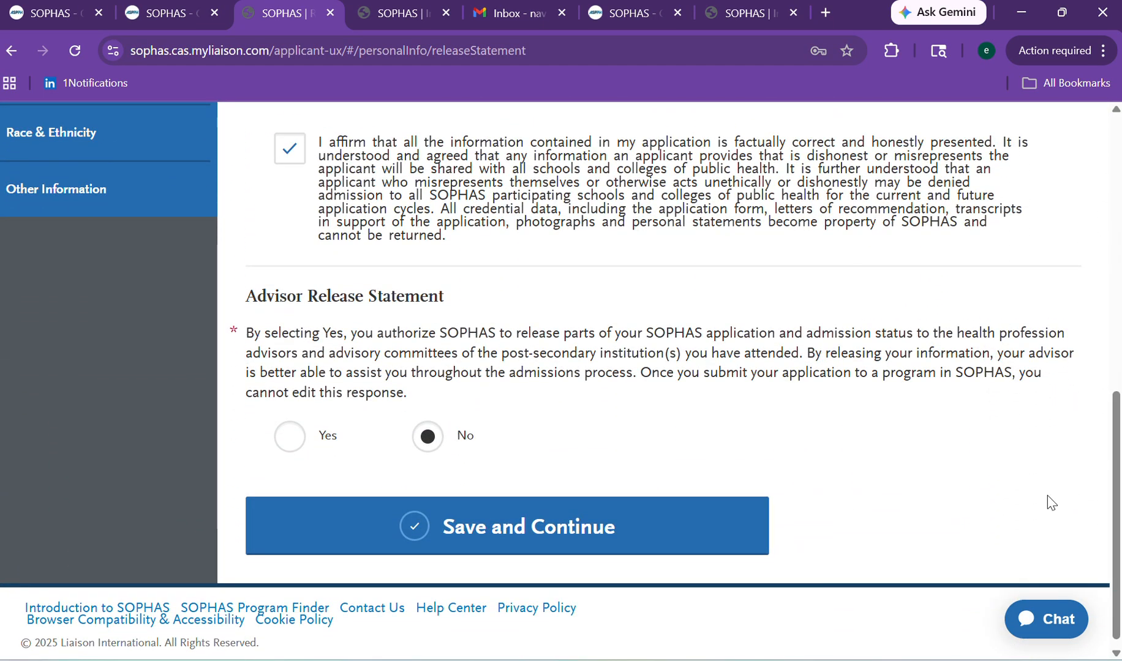
{"action": "left_click", "coordinate": [589, 521]}
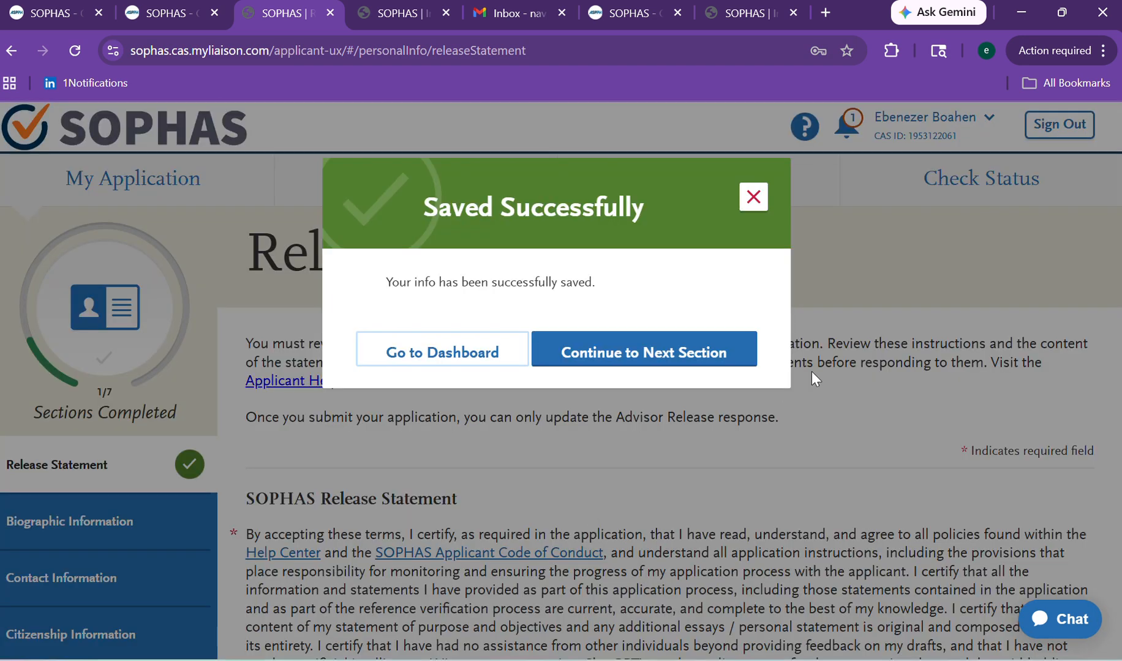
{"action": "left_click", "coordinate": [673, 344]}
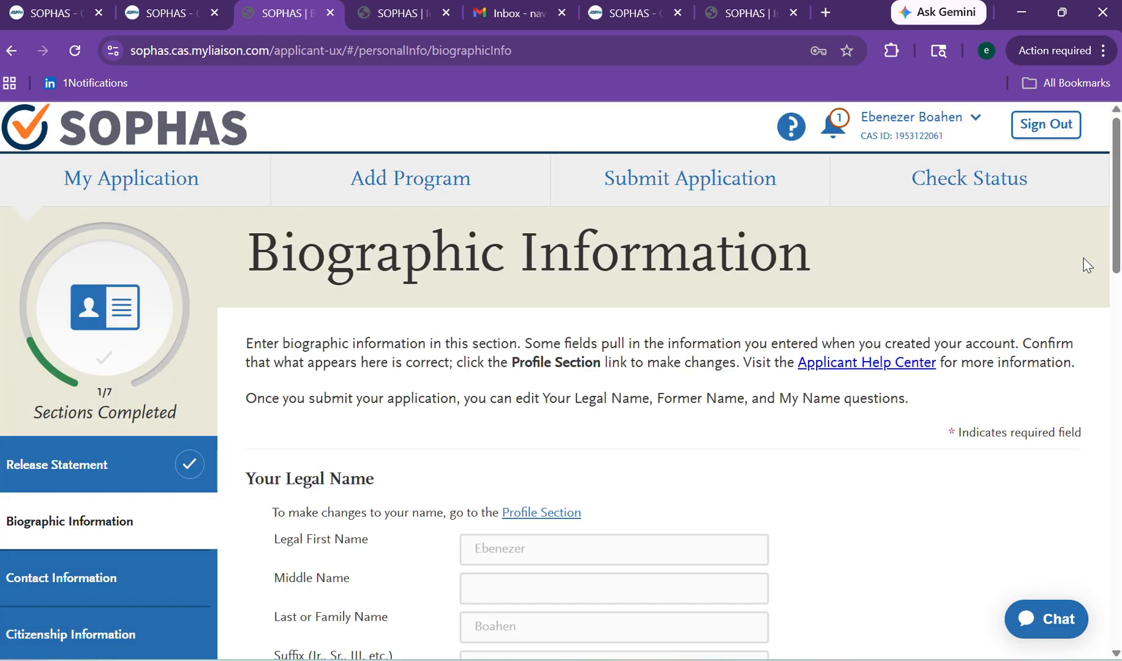
Scroll down the Biographic Information form past the Former Name section.
{"action": "scroll", "coordinate": [1106, 267], "scroll_direction": "down", "scroll_amount": 1}
{"action": "scroll", "coordinate": [1093, 306], "scroll_direction": "down", "scroll_amount": 3}
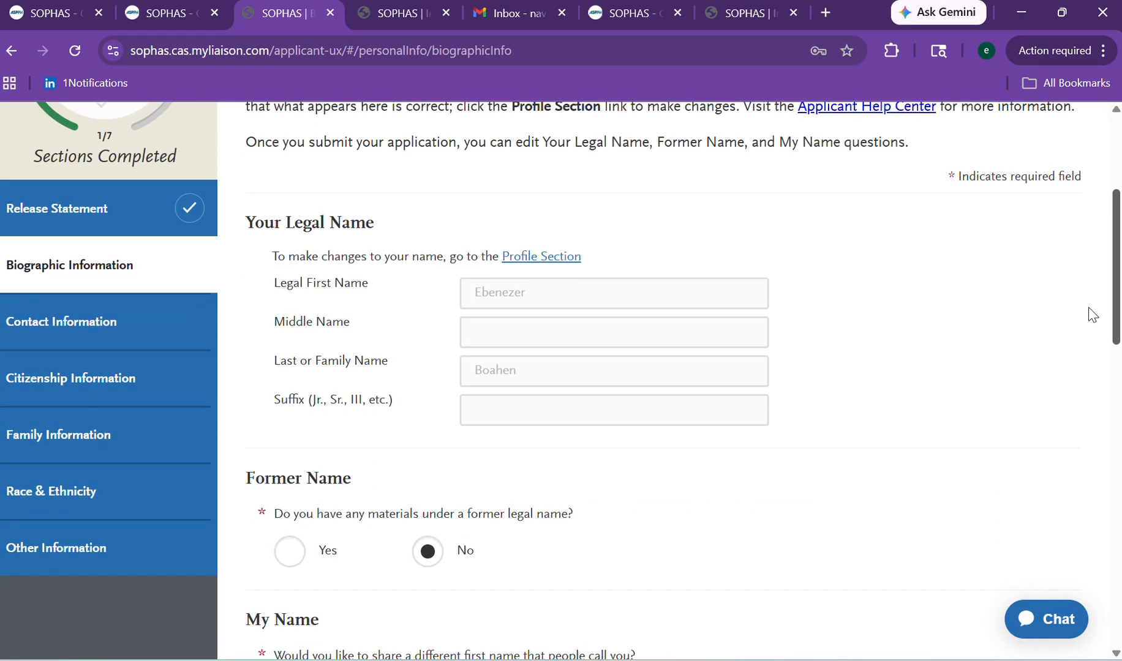
{"action": "scroll", "coordinate": [1093, 331], "scroll_direction": "down", "scroll_amount": 2}
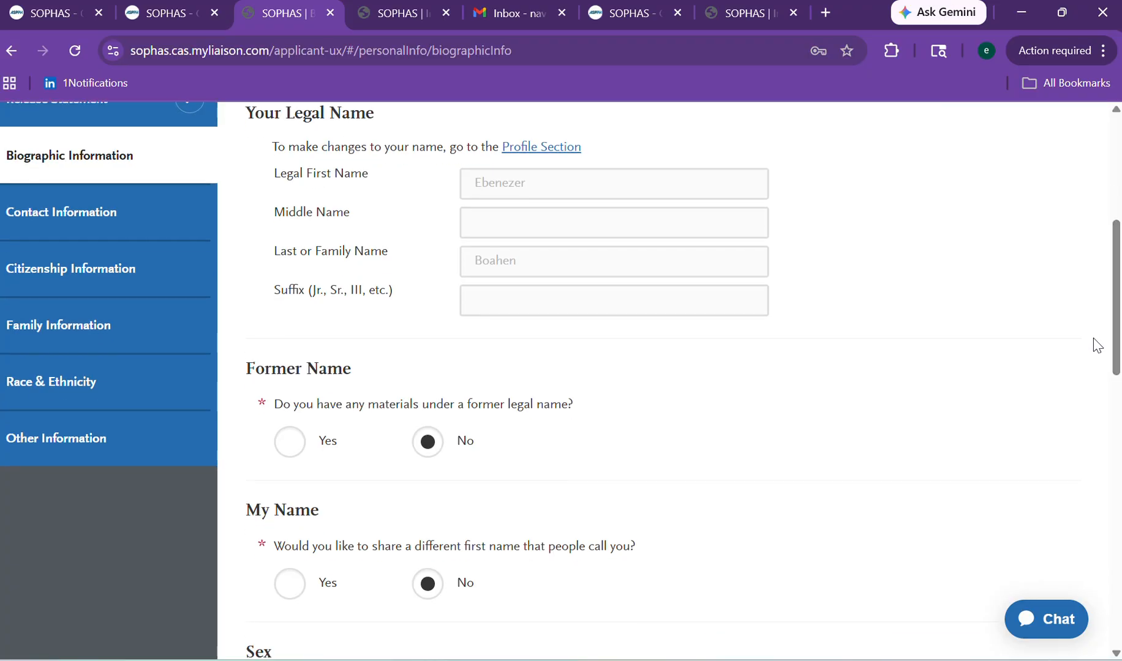
{"action": "triple_click", "coordinate": [1094, 357]}
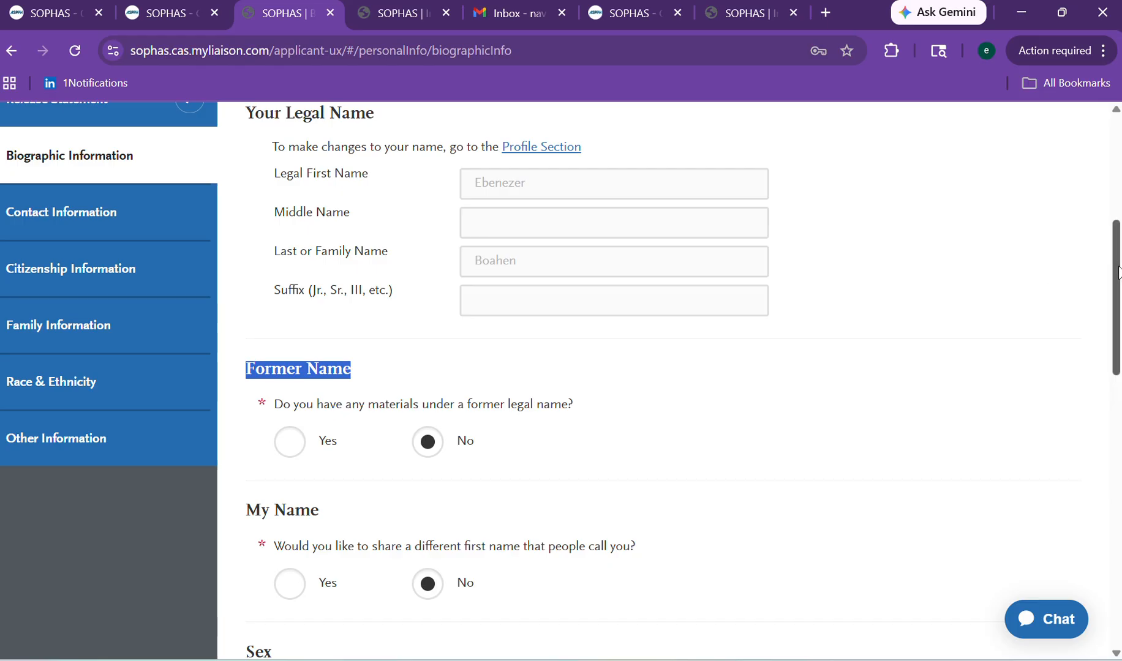
{"action": "scroll", "coordinate": [1116, 272], "scroll_direction": "down", "scroll_amount": 1}
{"action": "scroll", "coordinate": [1111, 271], "scroll_direction": "up", "scroll_amount": 1}
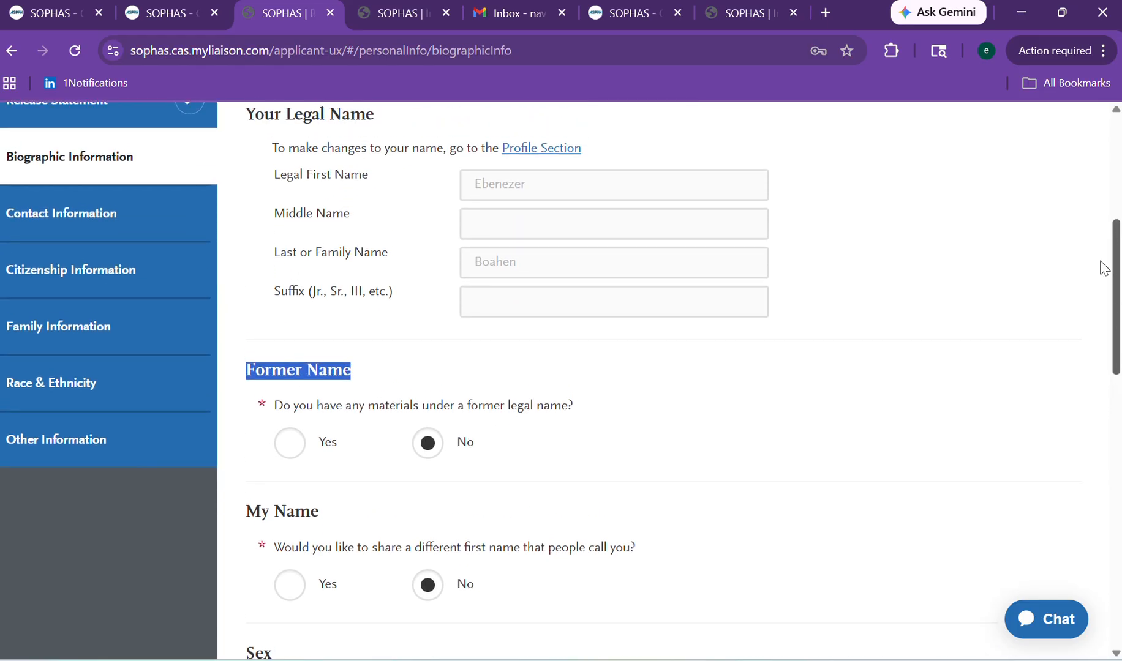
{"action": "left_click", "coordinate": [388, 360]}
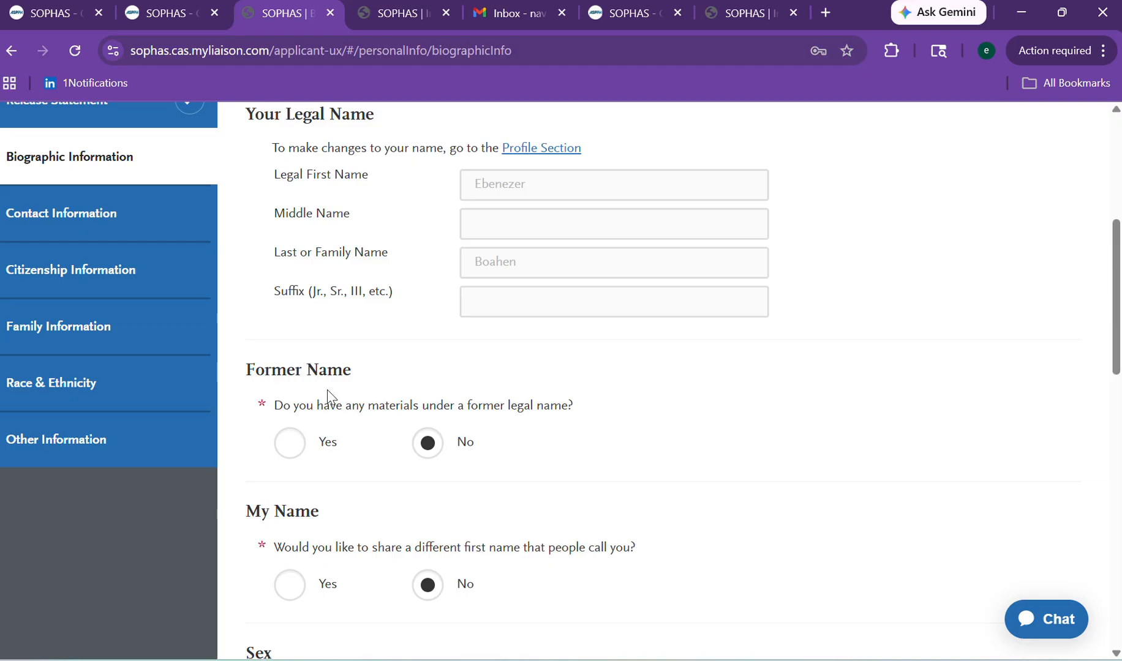
{"action": "scroll", "coordinate": [1102, 269], "scroll_direction": "down", "scroll_amount": 3}
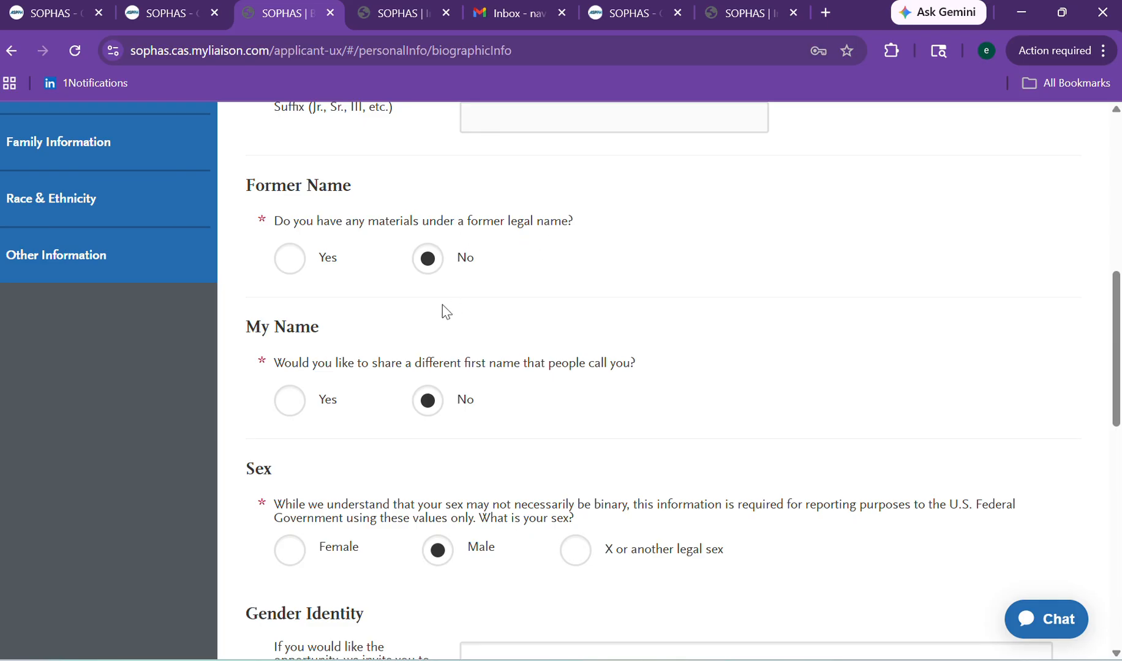
{"action": "left_click_drag", "start_coordinate": [1116, 330], "coordinate": [1118, 379]}
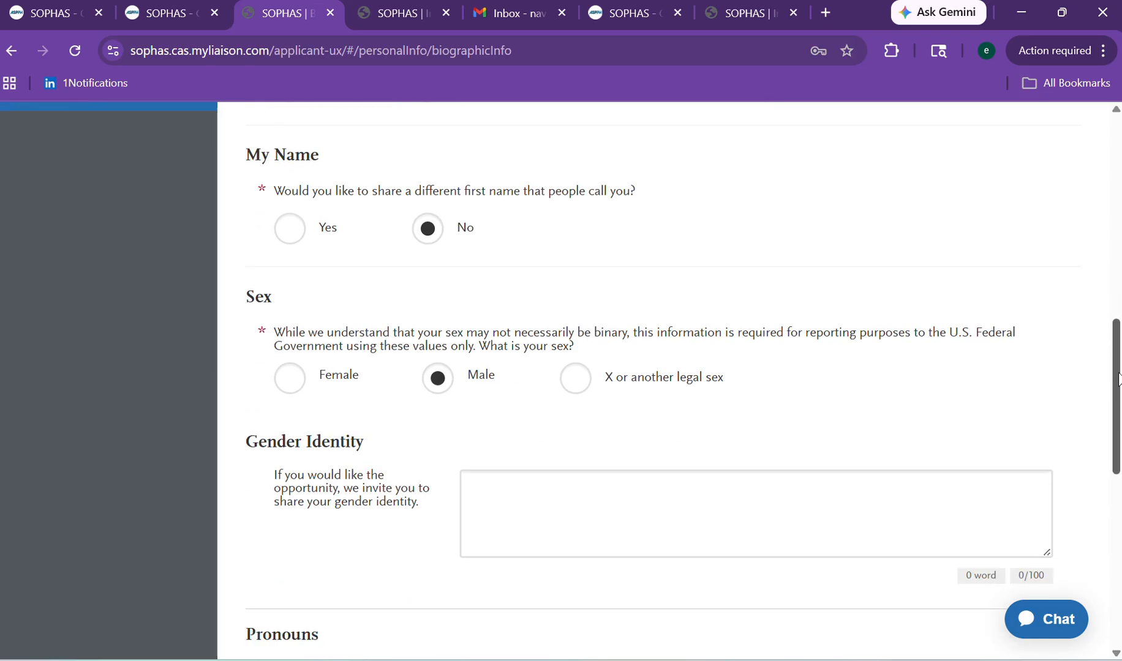
{"action": "scroll", "coordinate": [1108, 392], "scroll_direction": "down", "scroll_amount": 4}
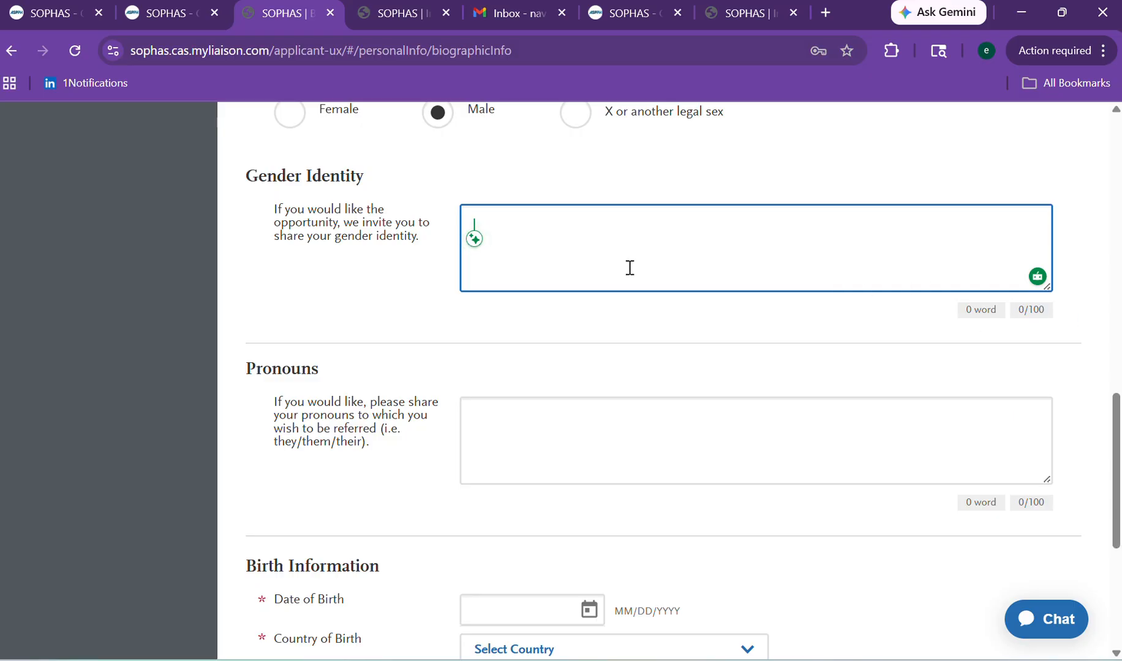
Enter male as the gender identity and him/his as the pronouns.
{"action": "type", "text": "mae"}
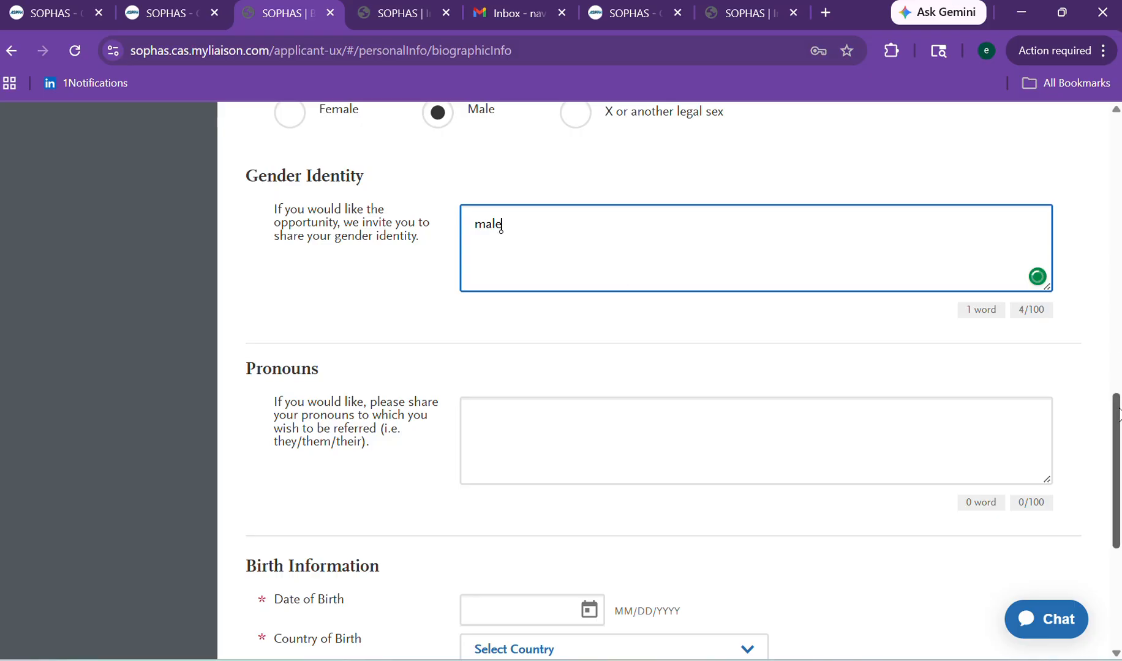
{"action": "scroll", "coordinate": [1115, 456], "scroll_direction": "down", "scroll_amount": 3}
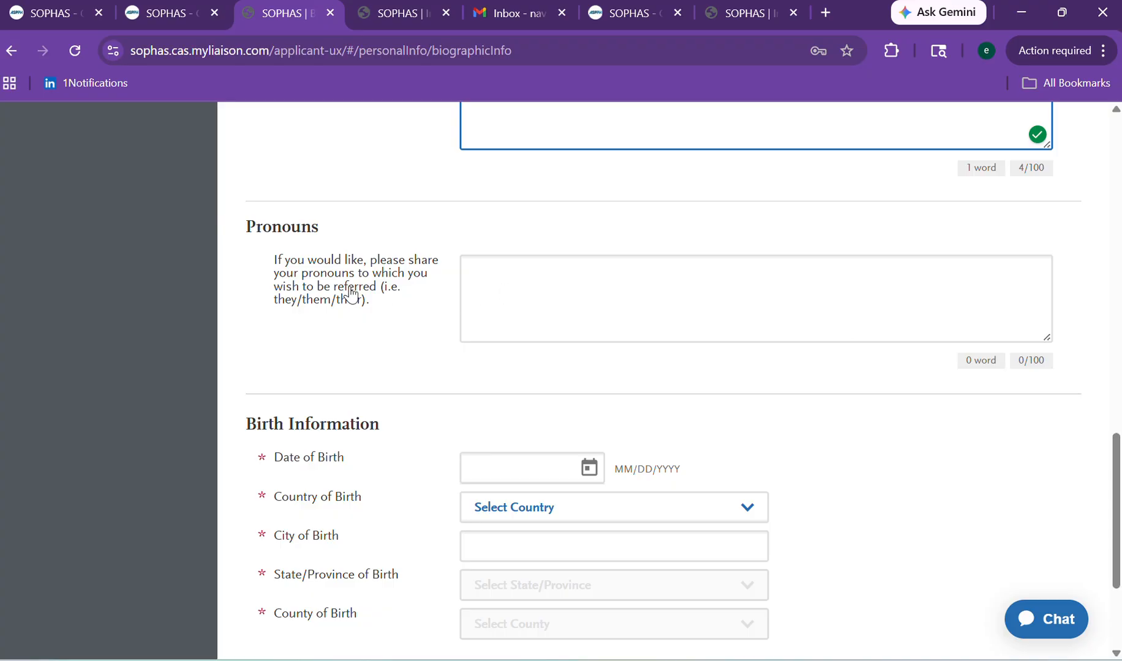
{"action": "left_click", "coordinate": [514, 292]}
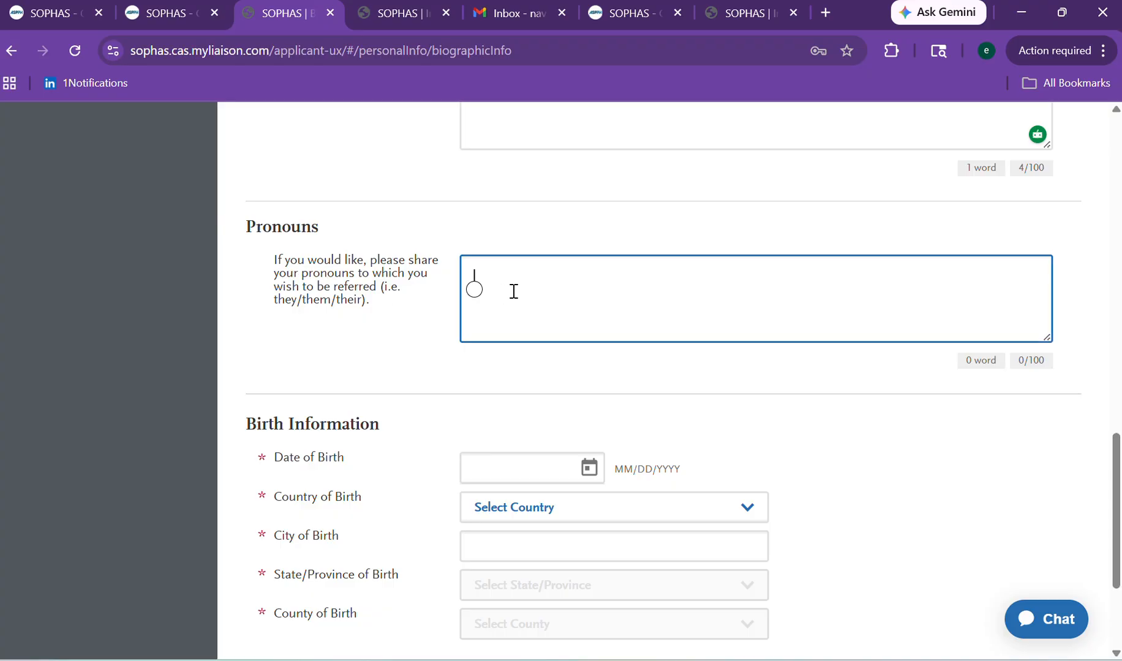
{"action": "type", "text": "him/h"}
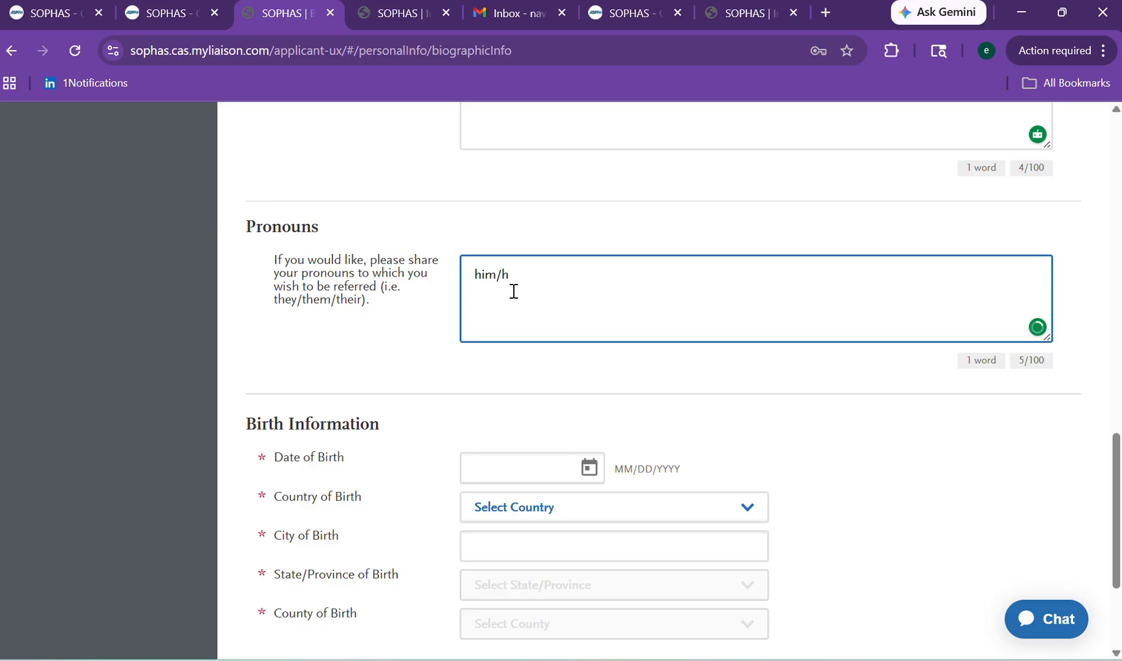
{"action": "type", "text": "is"}
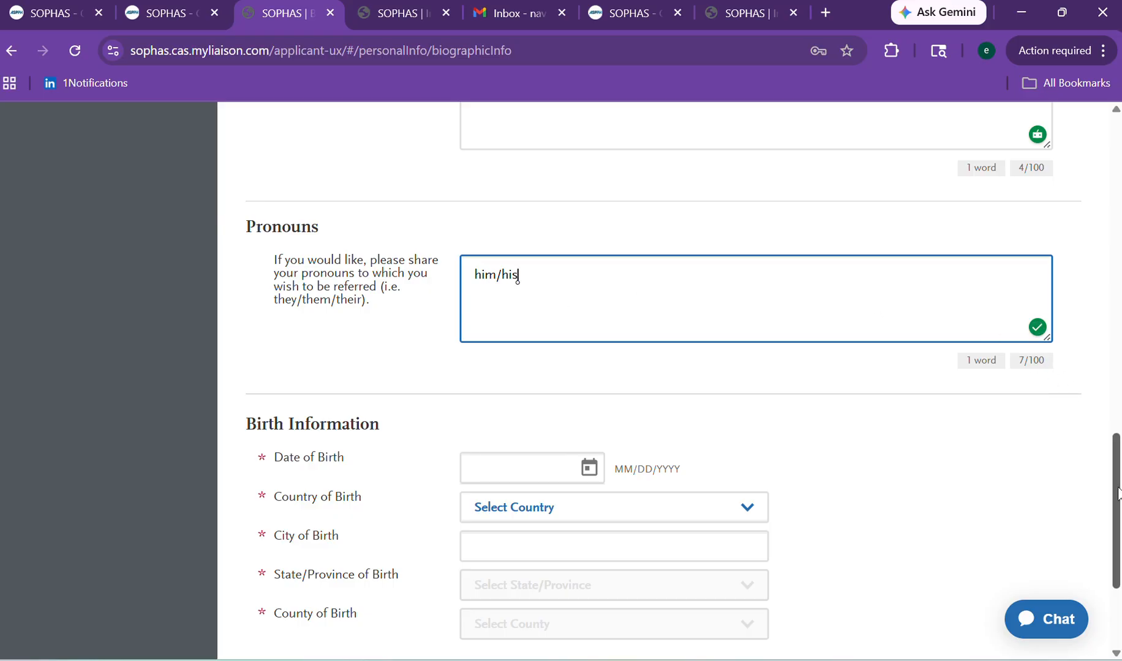
{"action": "scroll", "coordinate": [1116, 494], "scroll_direction": "down", "scroll_amount": 3}
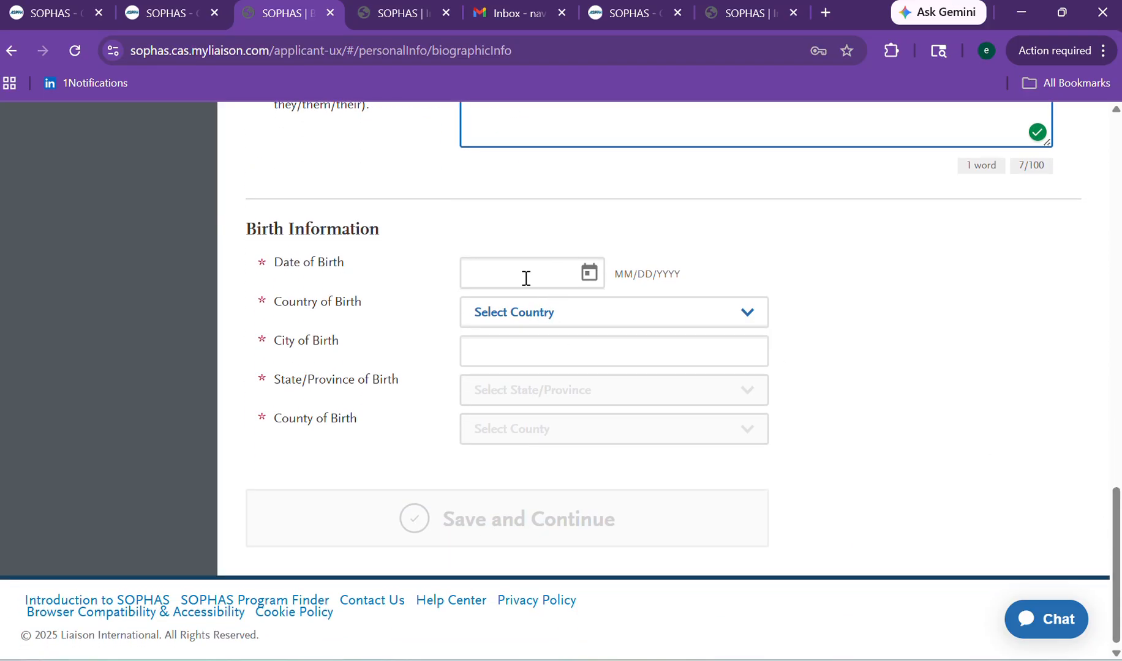
Browse months in the Date of Birth calendar, then close it without choosing a date.
{"action": "left_click", "coordinate": [525, 278]}
{"action": "left_click", "coordinate": [594, 276]}
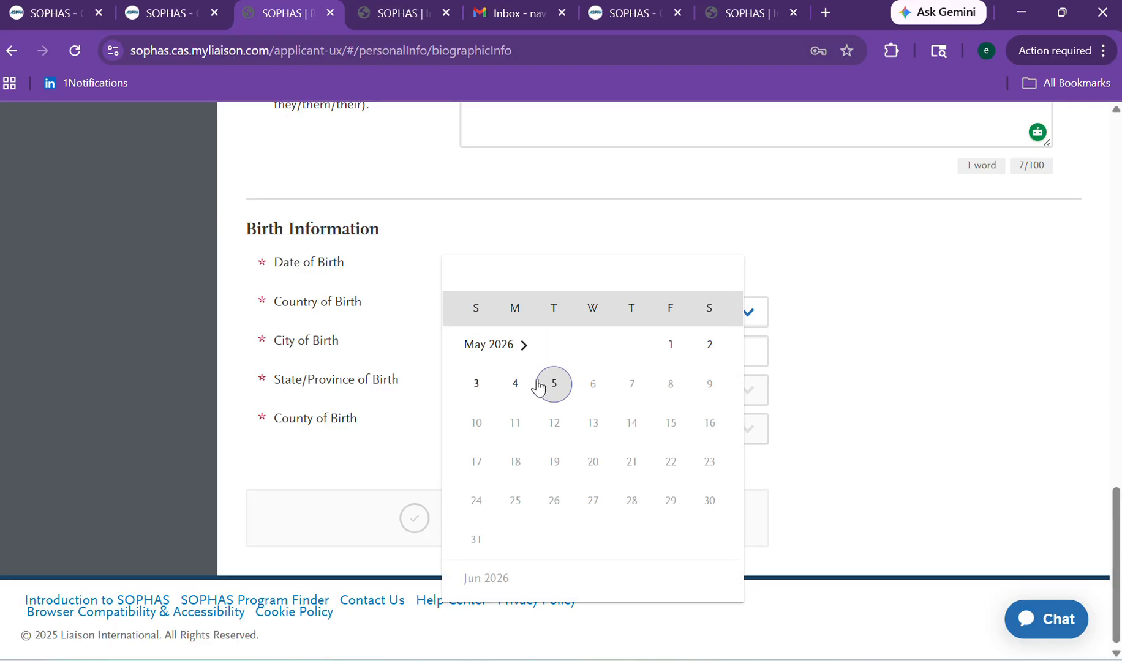
{"action": "left_click", "coordinate": [524, 347]}
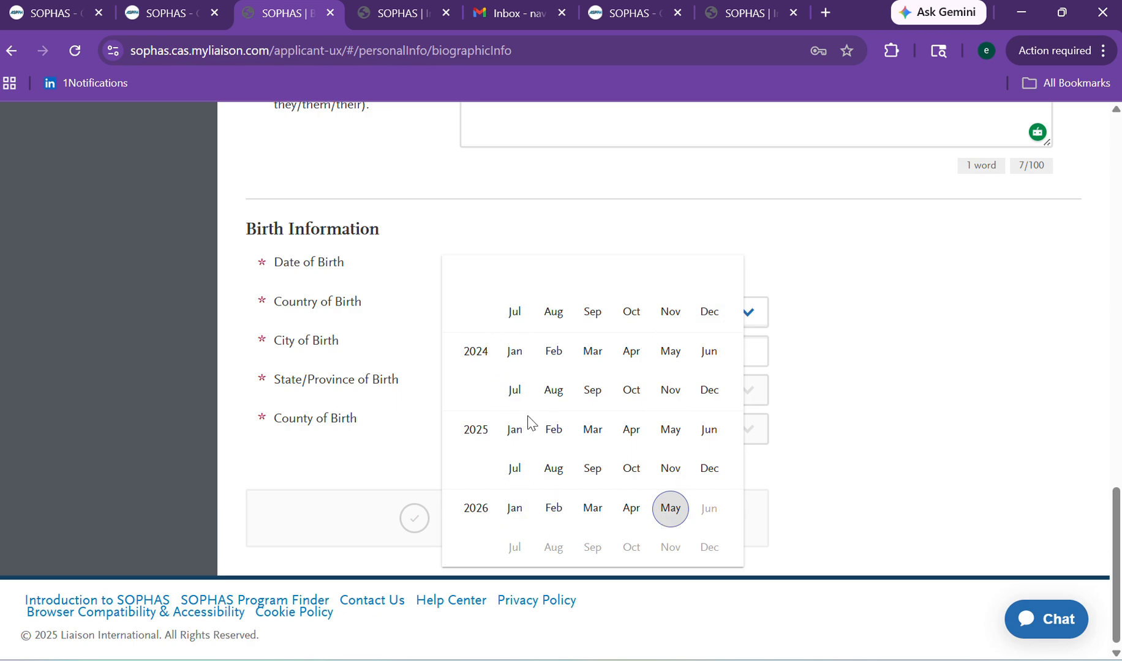
{"action": "left_click", "coordinate": [514, 352]}
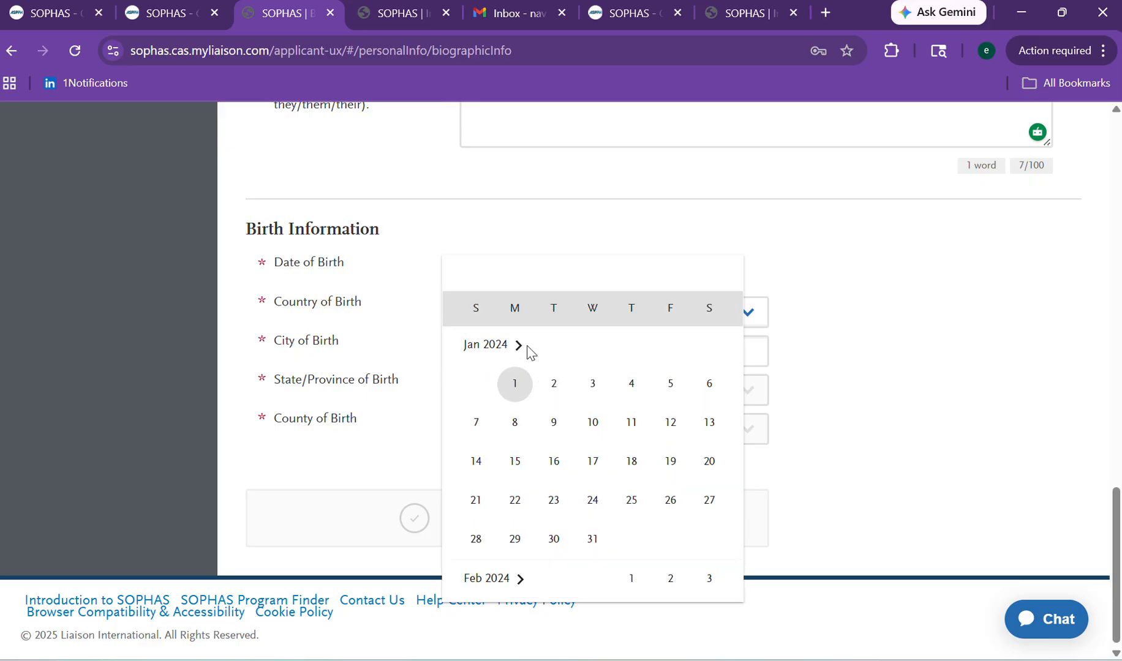
{"action": "left_click", "coordinate": [525, 348]}
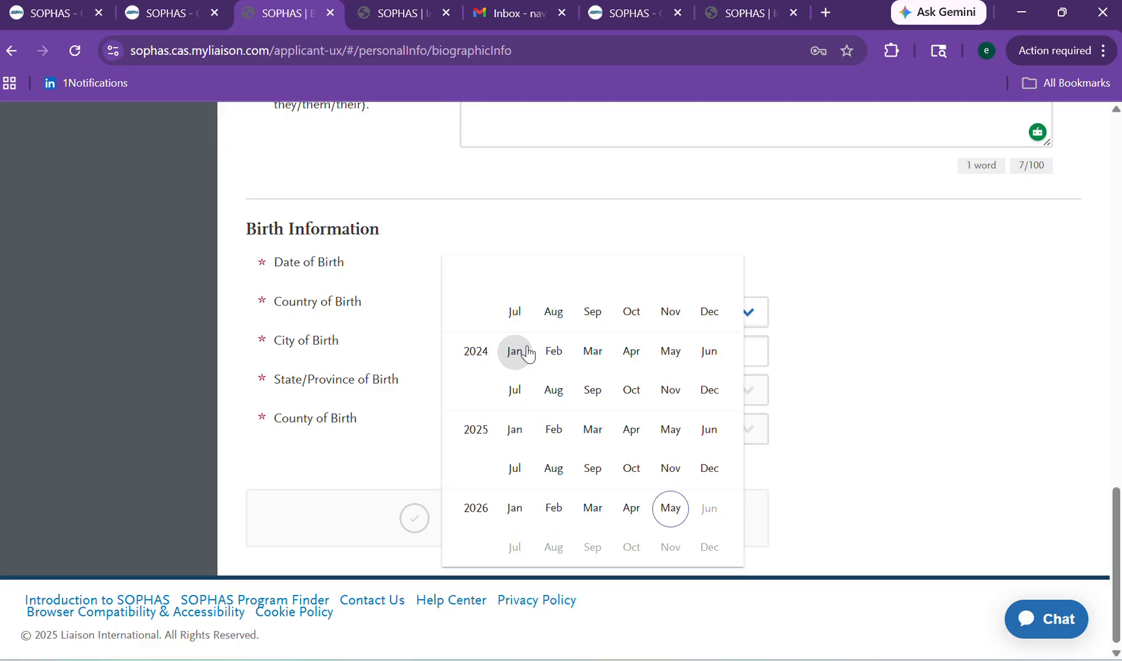
{"action": "left_click", "coordinate": [512, 519]}
{"action": "left_click", "coordinate": [521, 583]}
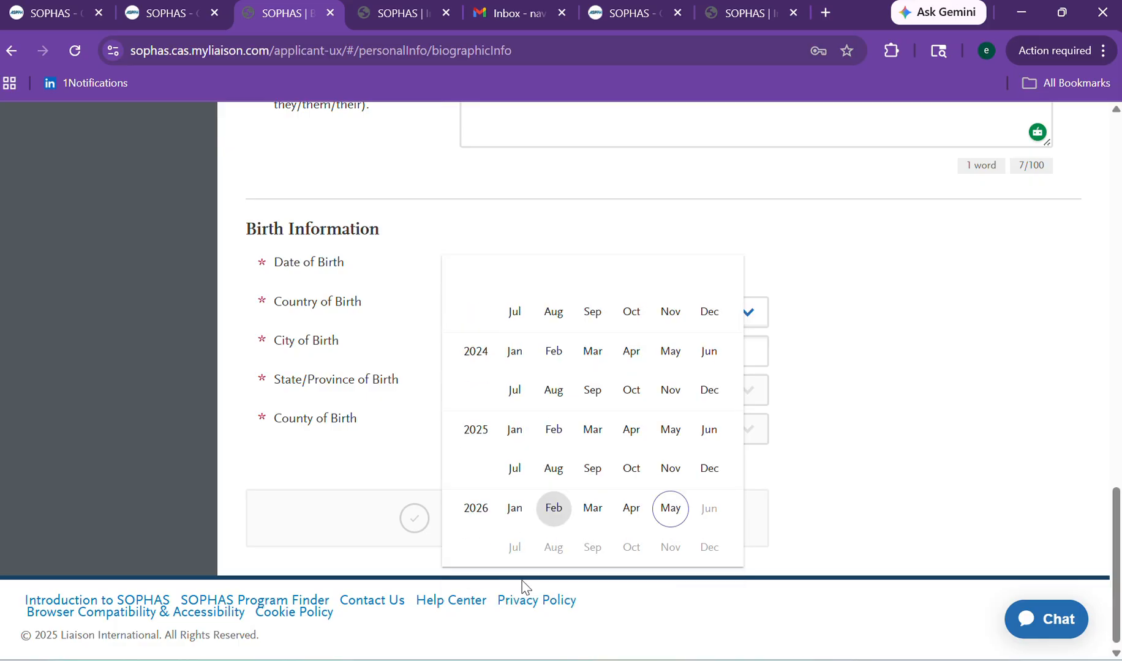
{"action": "left_click", "coordinate": [708, 325]}
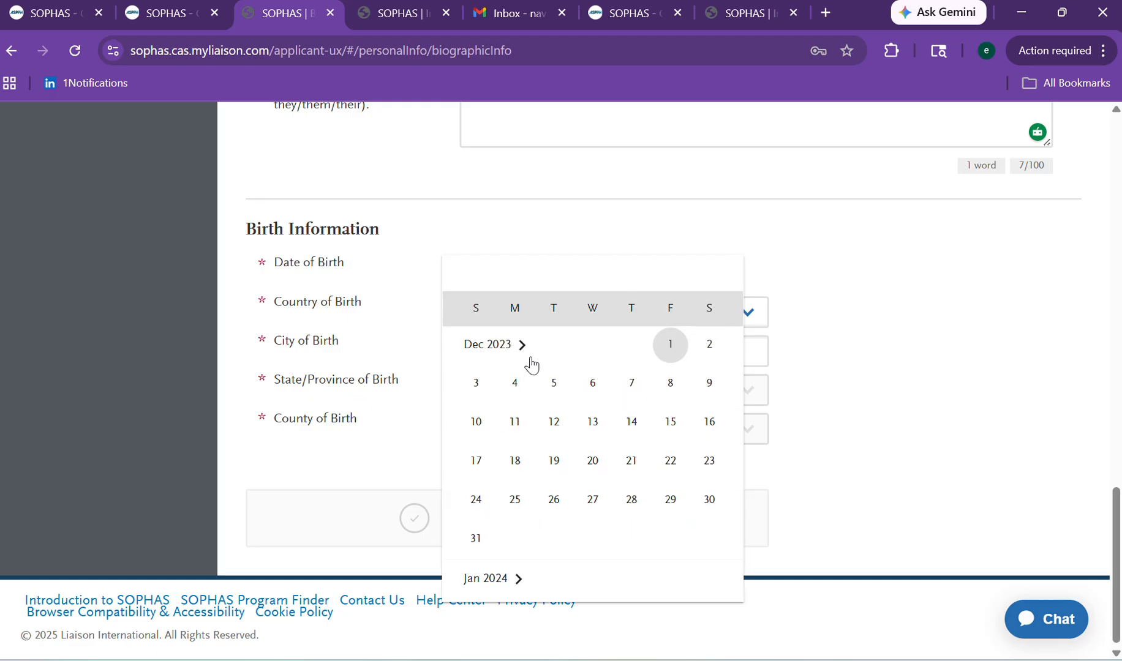
{"action": "left_click", "coordinate": [496, 346]}
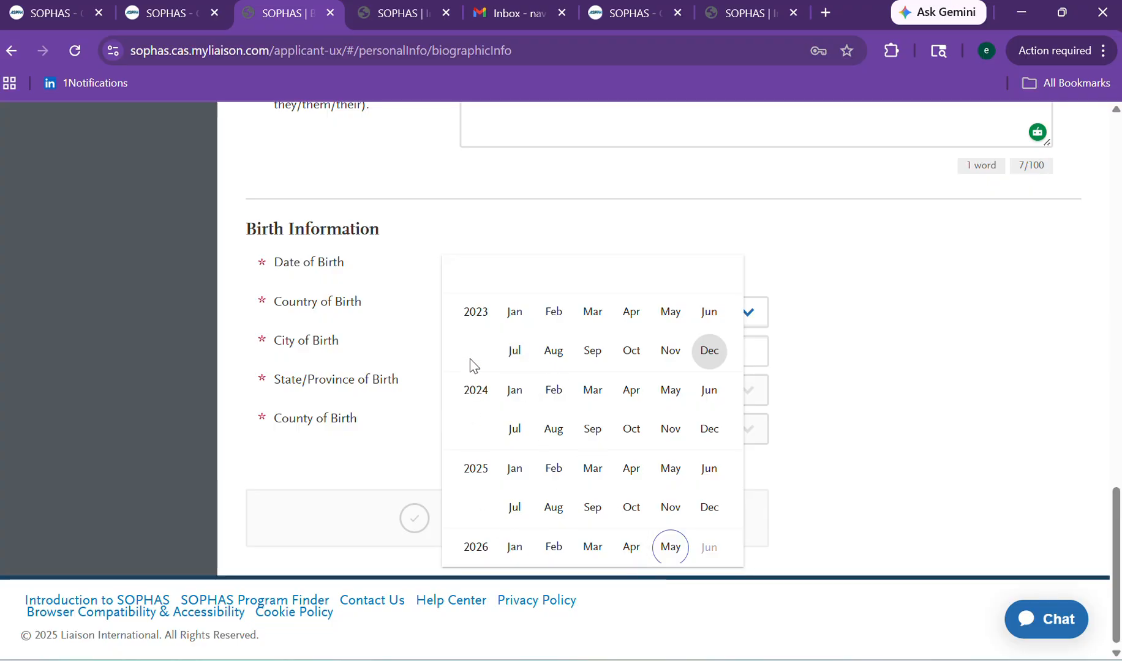
{"action": "left_click", "coordinate": [834, 377]}
{"action": "left_click", "coordinate": [834, 376]}
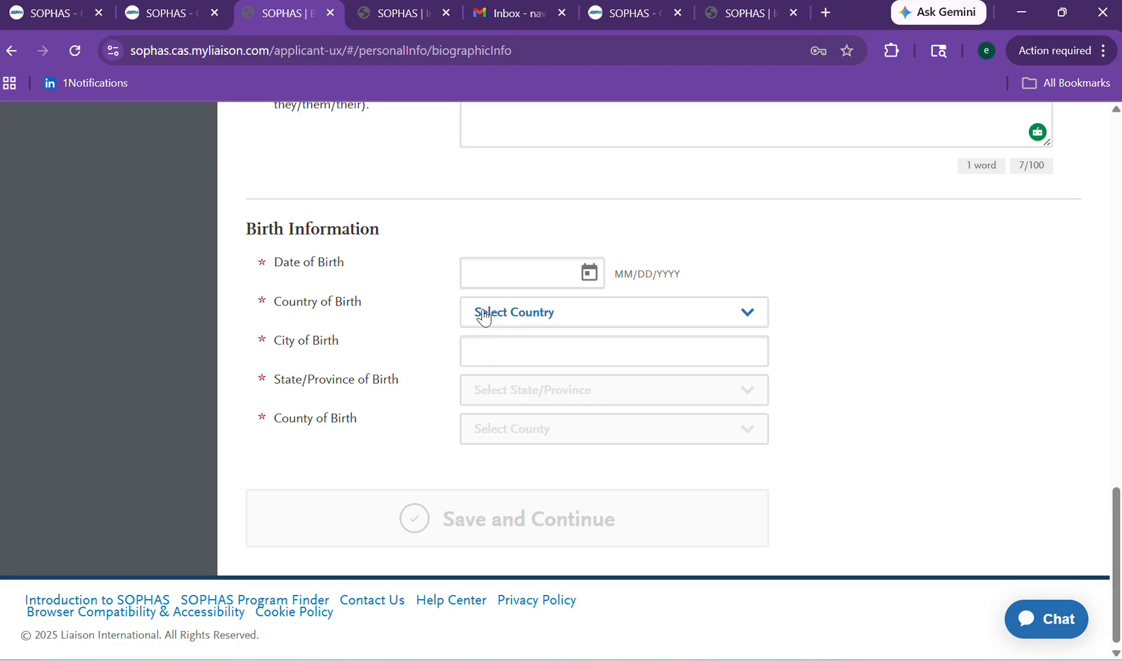
Type 199 into the date of birth and choose Ghana as the country of birth.
{"action": "triple_click", "coordinate": [665, 274]}
{"action": "left_click", "coordinate": [557, 266]}
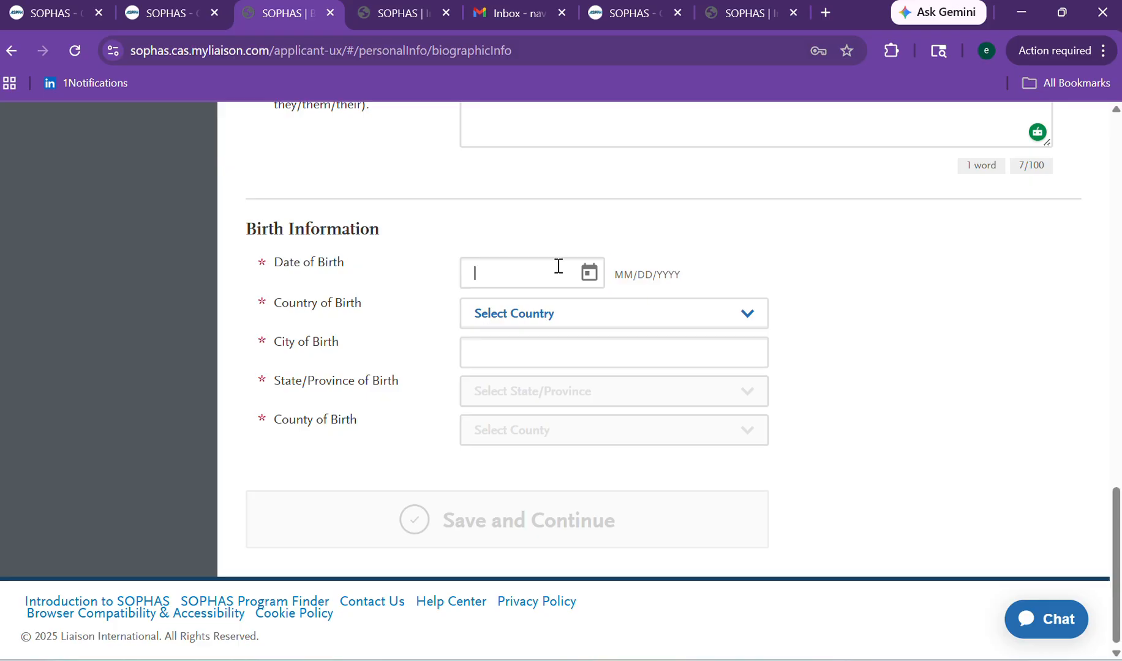
{"action": "type", "text": "1997"}
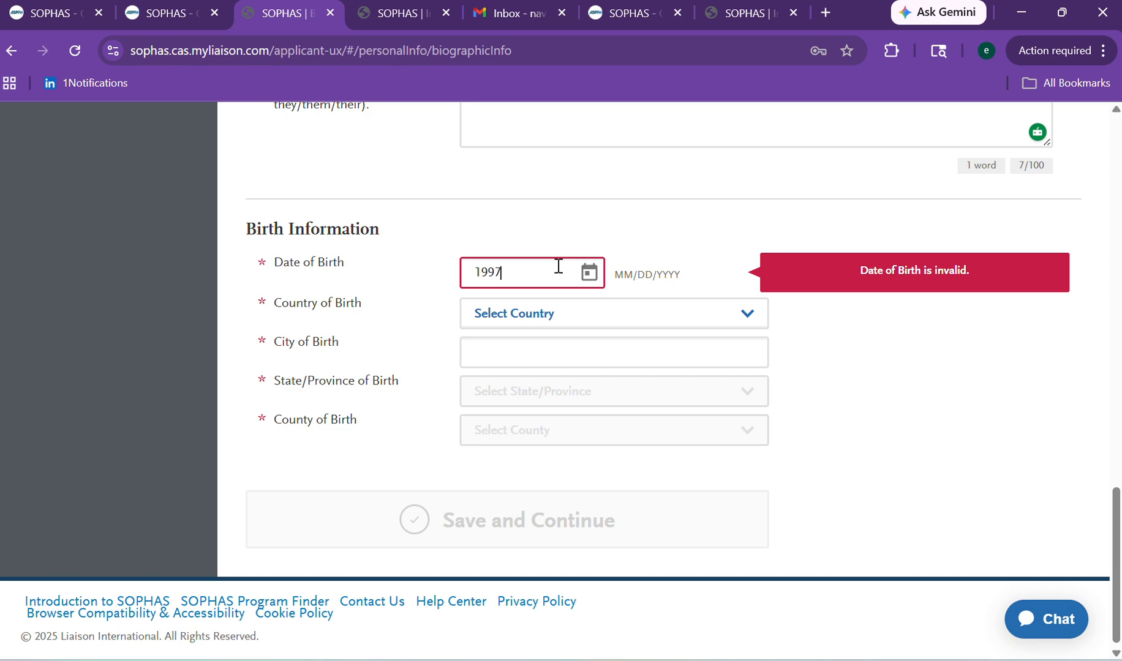
{"action": "left_click", "coordinate": [562, 318]}
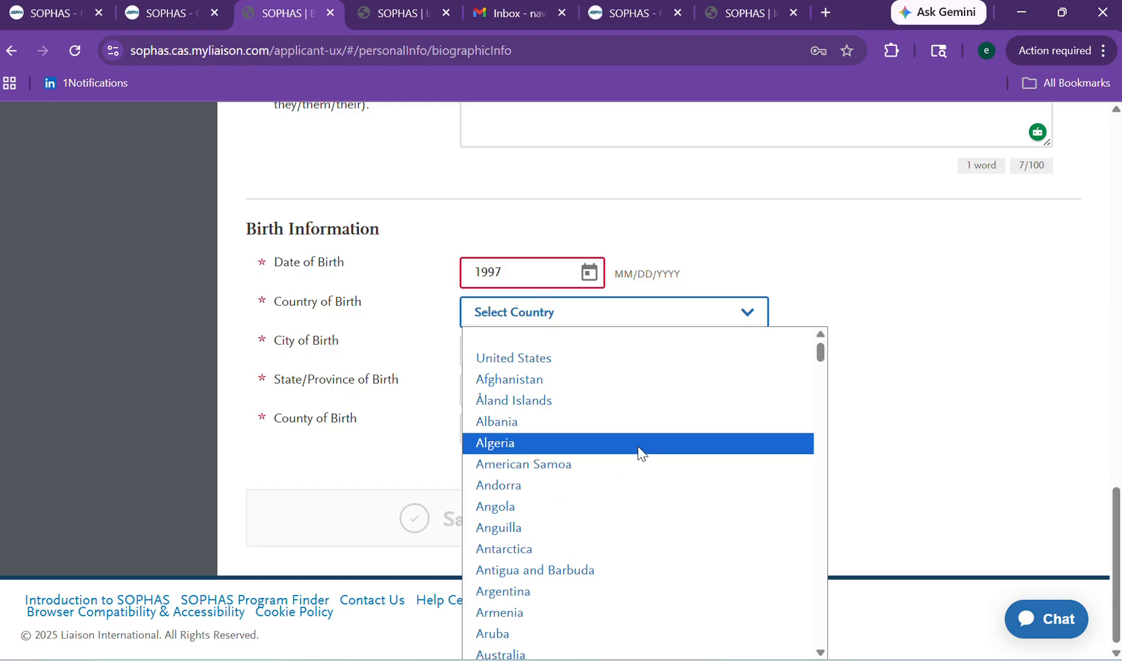
{"action": "left_click_drag", "start_coordinate": [818, 353], "coordinate": [797, 450]}
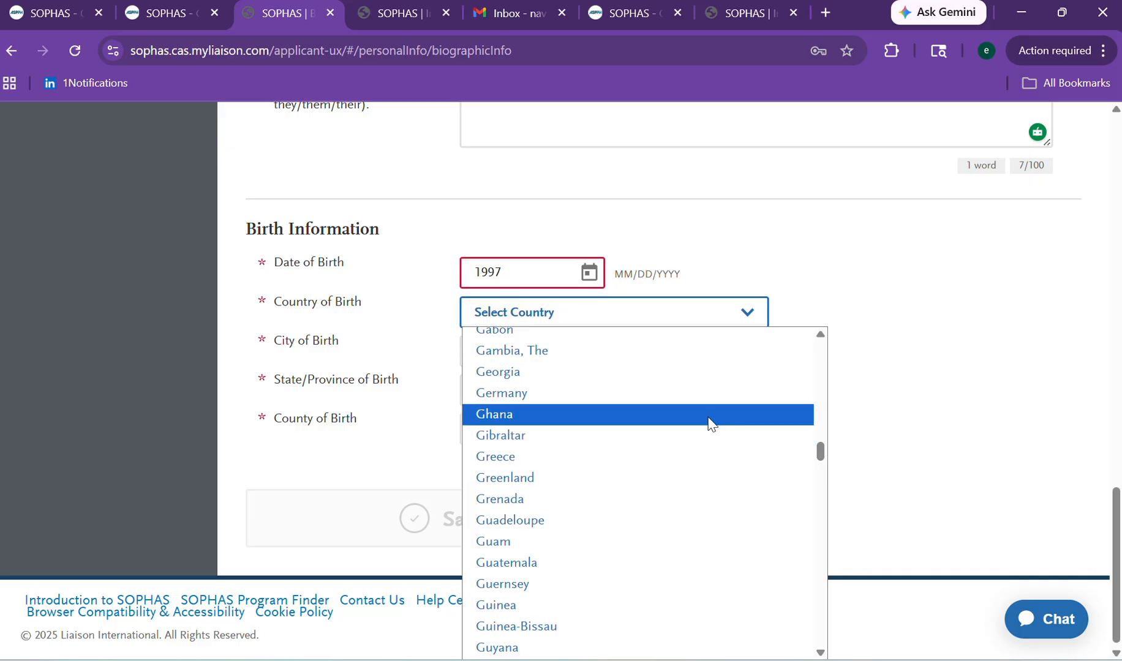
{"action": "left_click", "coordinate": [707, 424]}
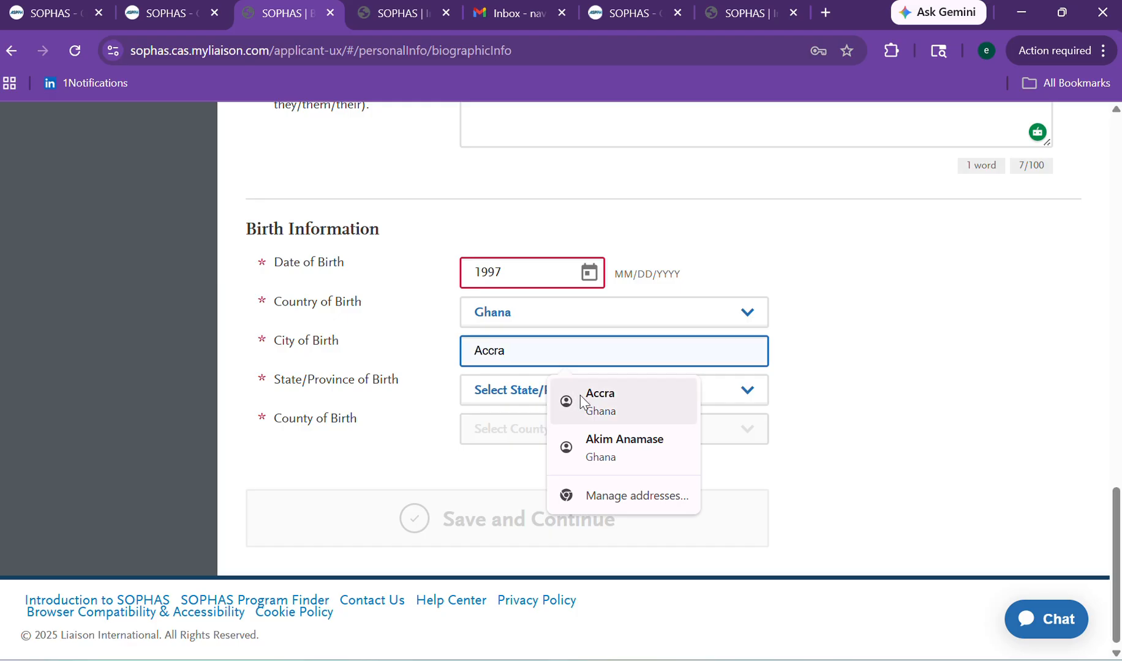
Set Accra as city, Eastern as state/province and N/A as county of birth.
{"action": "left_click", "coordinate": [580, 395]}
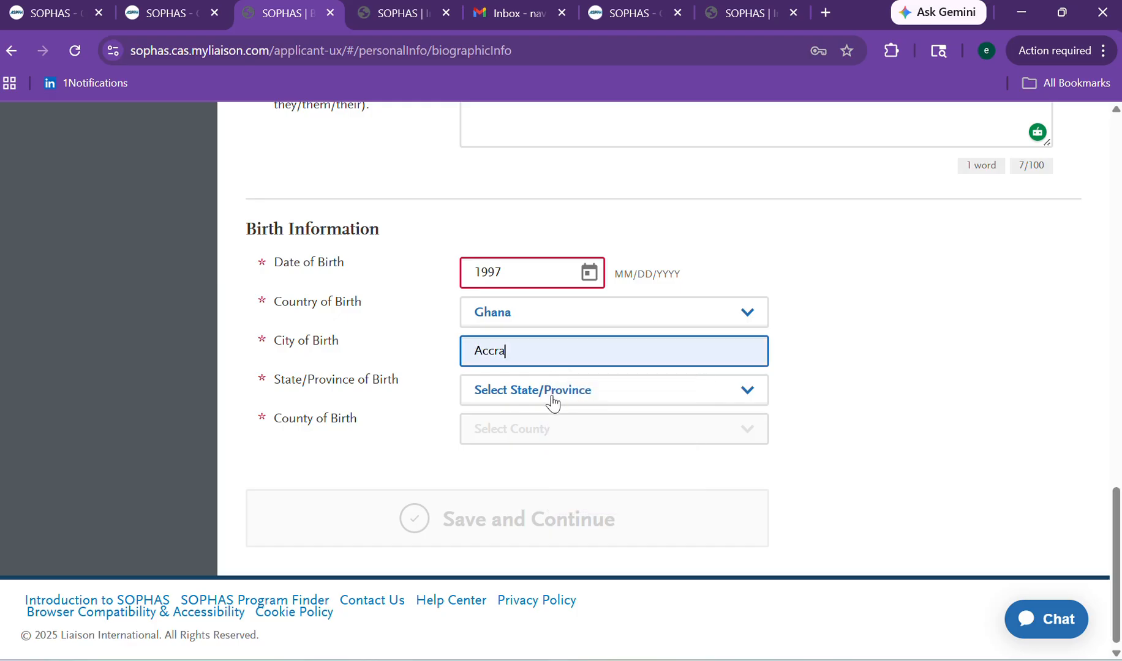
{"action": "left_click", "coordinate": [513, 395]}
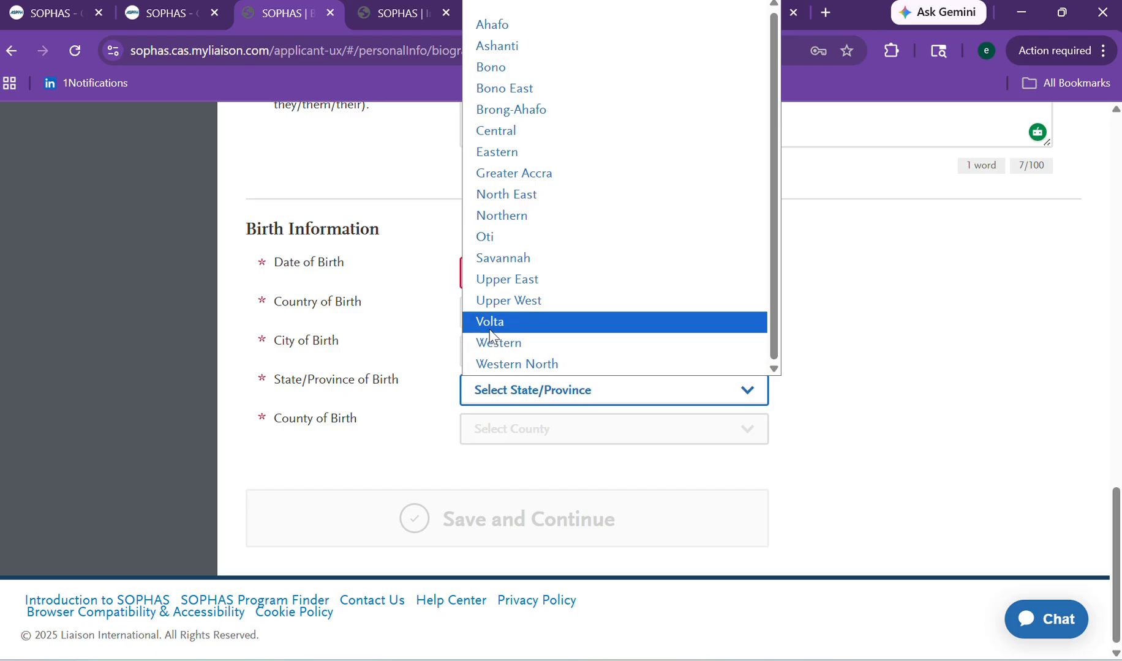
{"action": "left_click", "coordinate": [489, 331]}
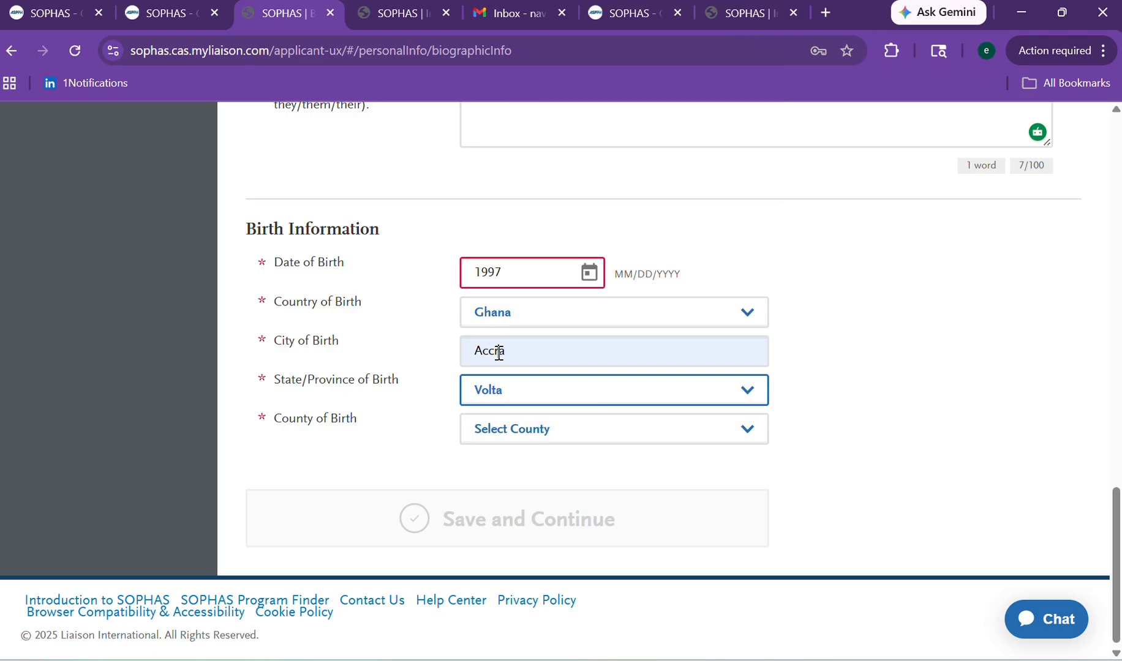
{"action": "left_click", "coordinate": [499, 353]}
{"action": "left_click", "coordinate": [503, 392]}
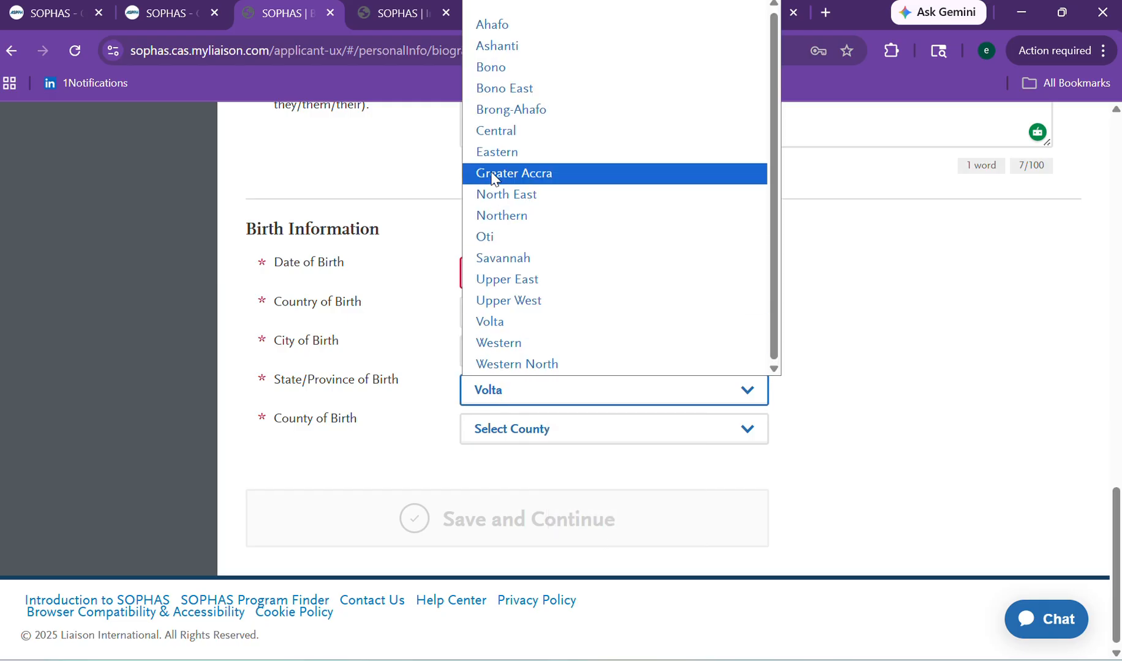
{"action": "left_click", "coordinate": [489, 154]}
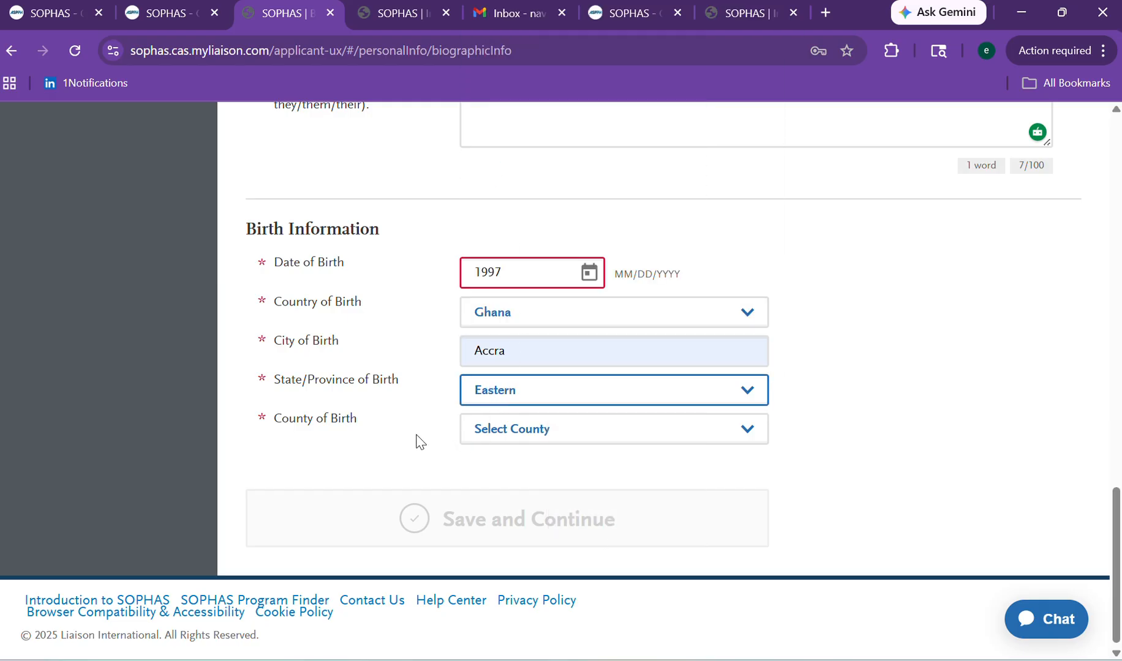
{"action": "left_click", "coordinate": [482, 436]}
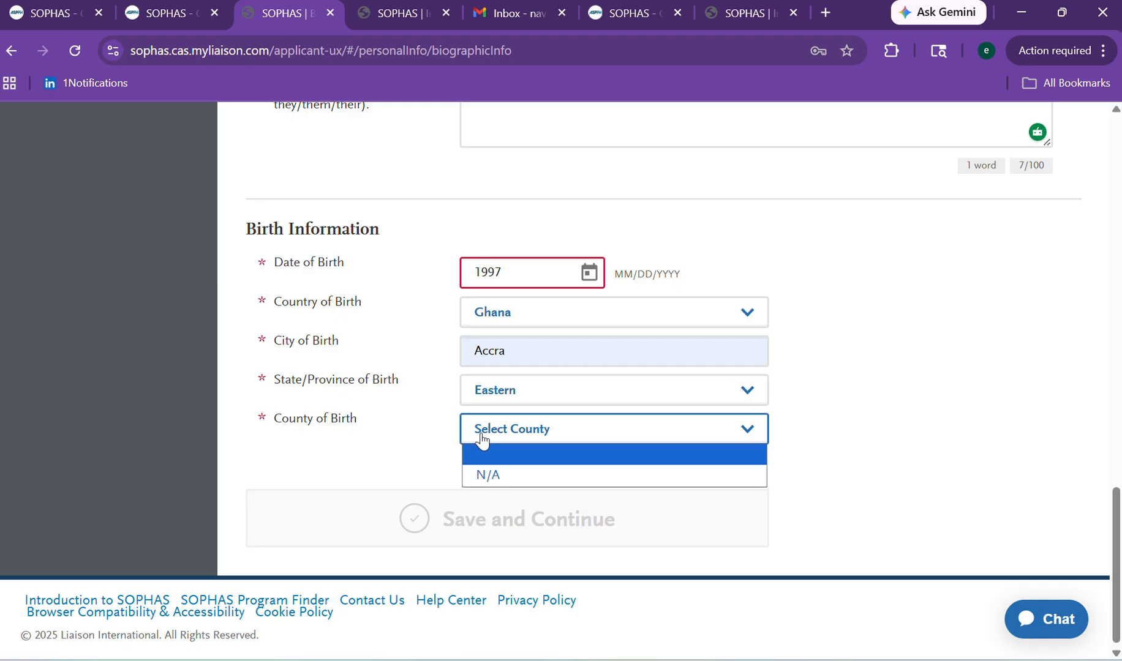
{"action": "left_click", "coordinate": [486, 476]}
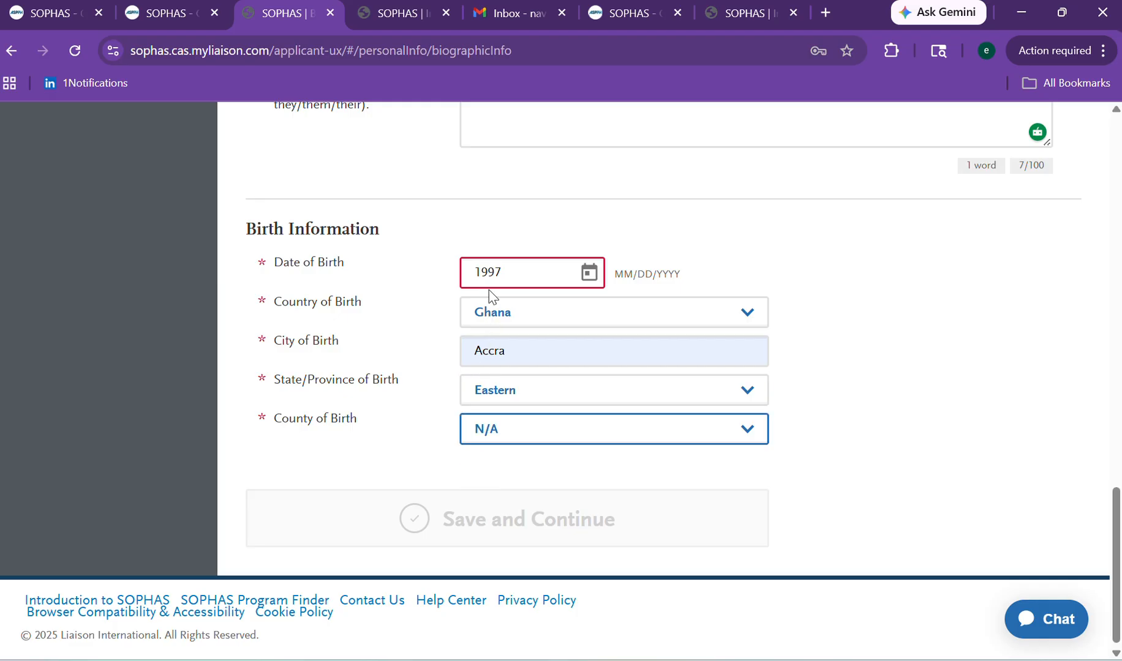
{"action": "left_click", "coordinate": [510, 271]}
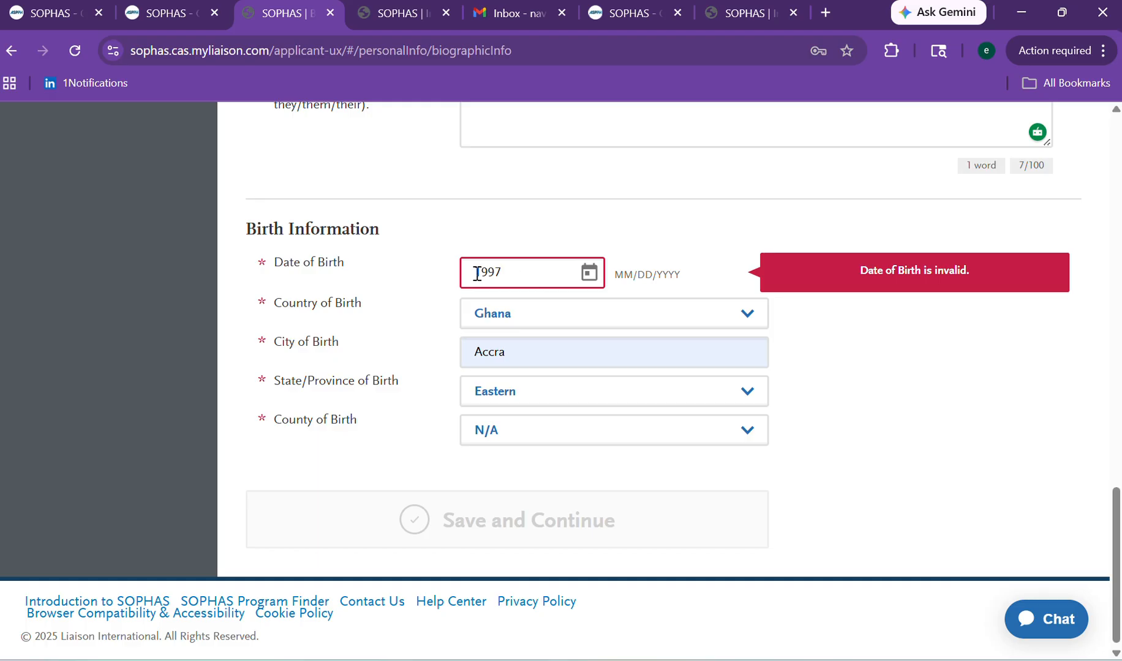
Enter a partial date of birth (02/05) and fix its separators.
{"action": "type", "text": "02/05"}
{"action": "left_click", "coordinate": [477, 273]}
{"action": "type", "text": "/"}
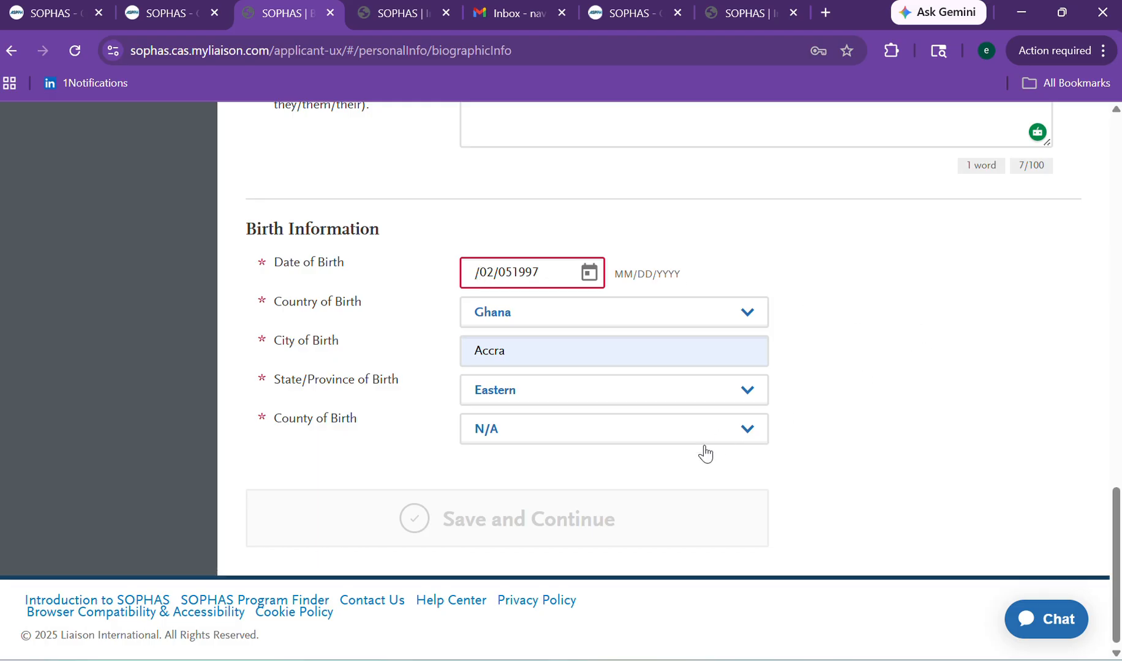
{"action": "scroll", "coordinate": [1099, 515], "scroll_direction": "up", "scroll_amount": 3}
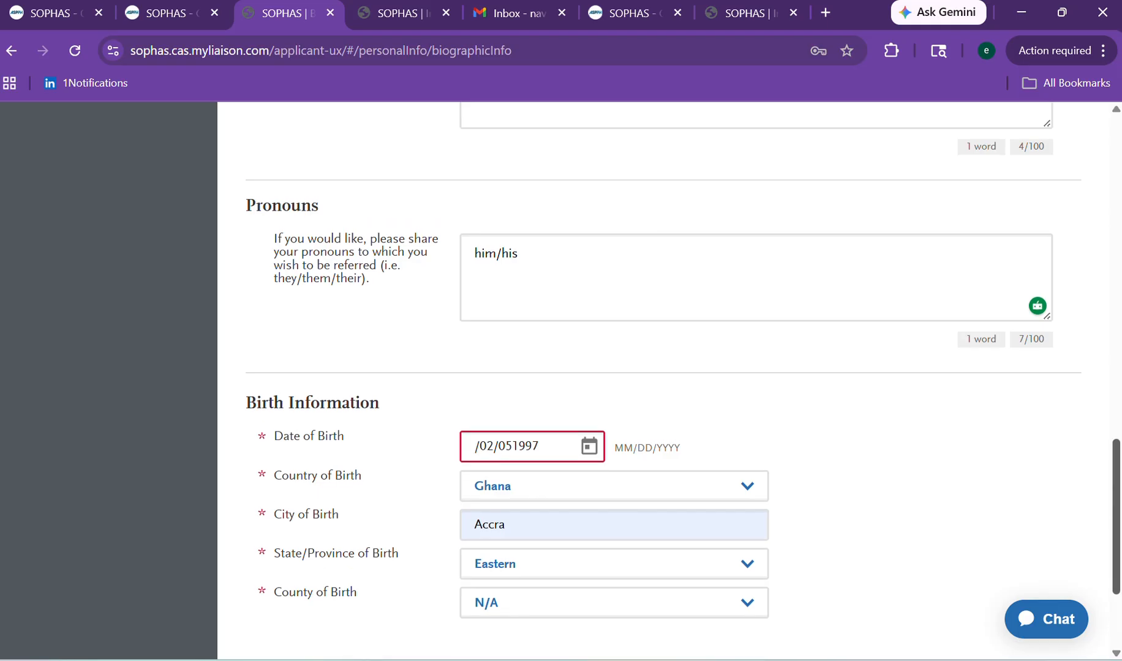
{"action": "scroll", "coordinate": [1099, 514], "scroll_direction": "down", "scroll_amount": 3}
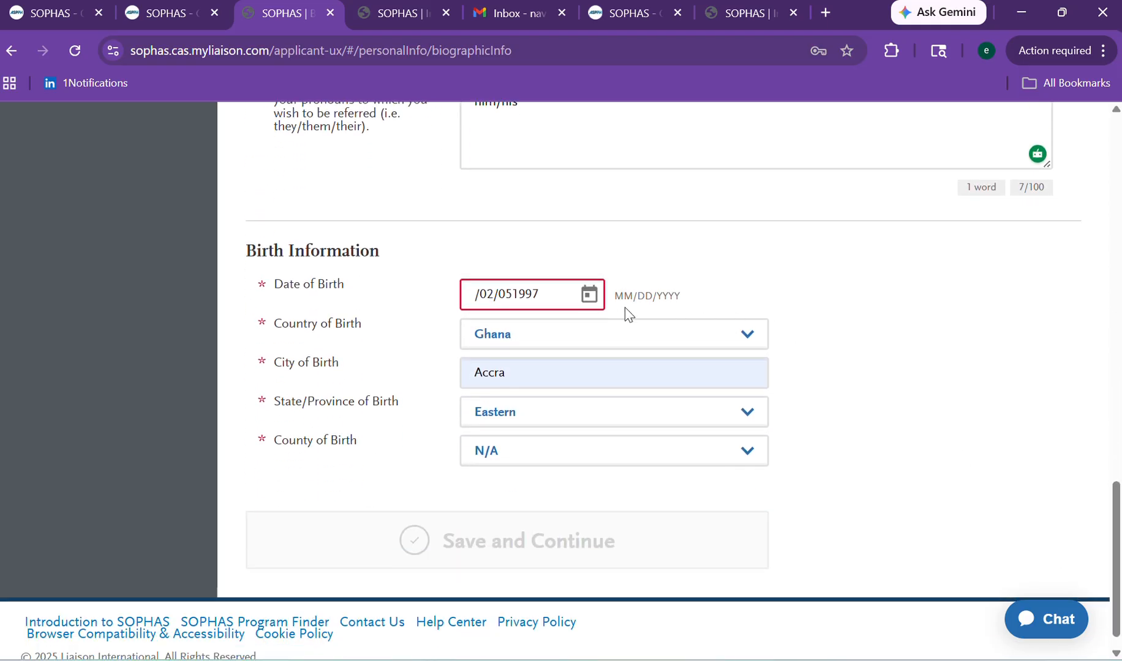
{"action": "left_click", "coordinate": [597, 301]}
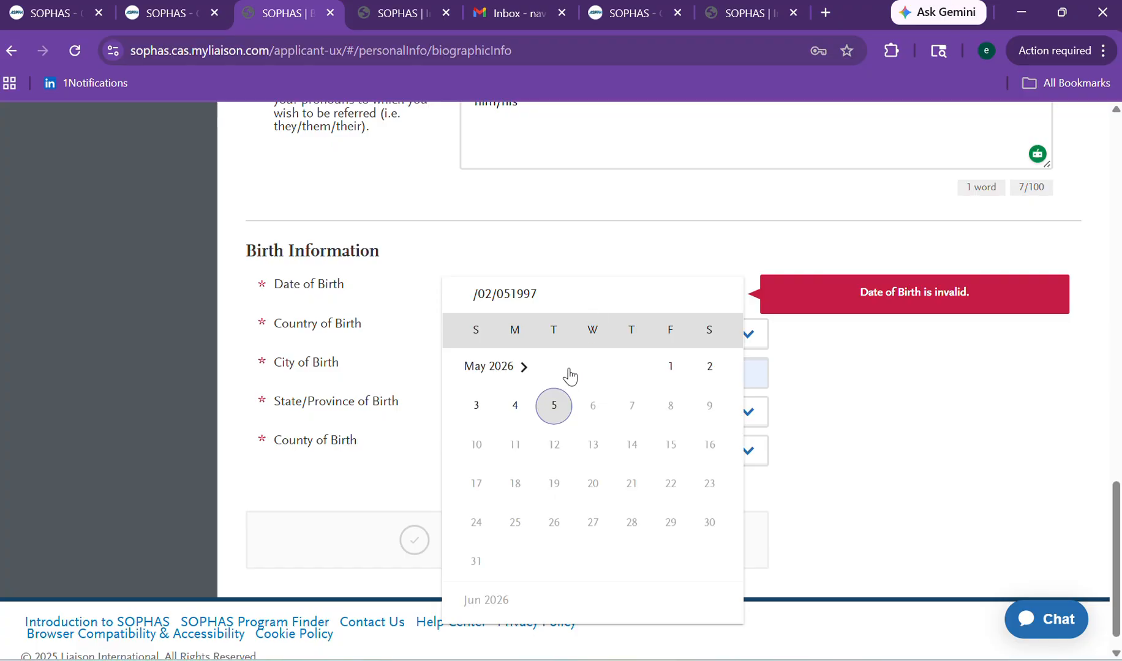
{"action": "left_click", "coordinate": [527, 371]}
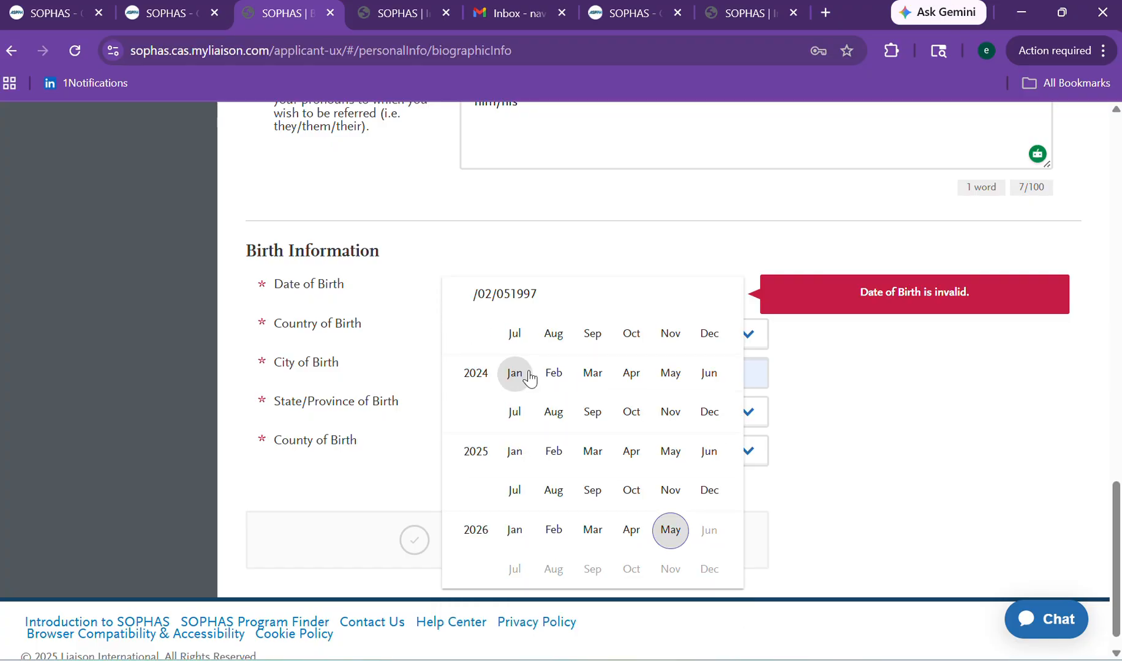
{"action": "left_click", "coordinate": [710, 341]}
{"action": "left_click", "coordinate": [838, 477]}
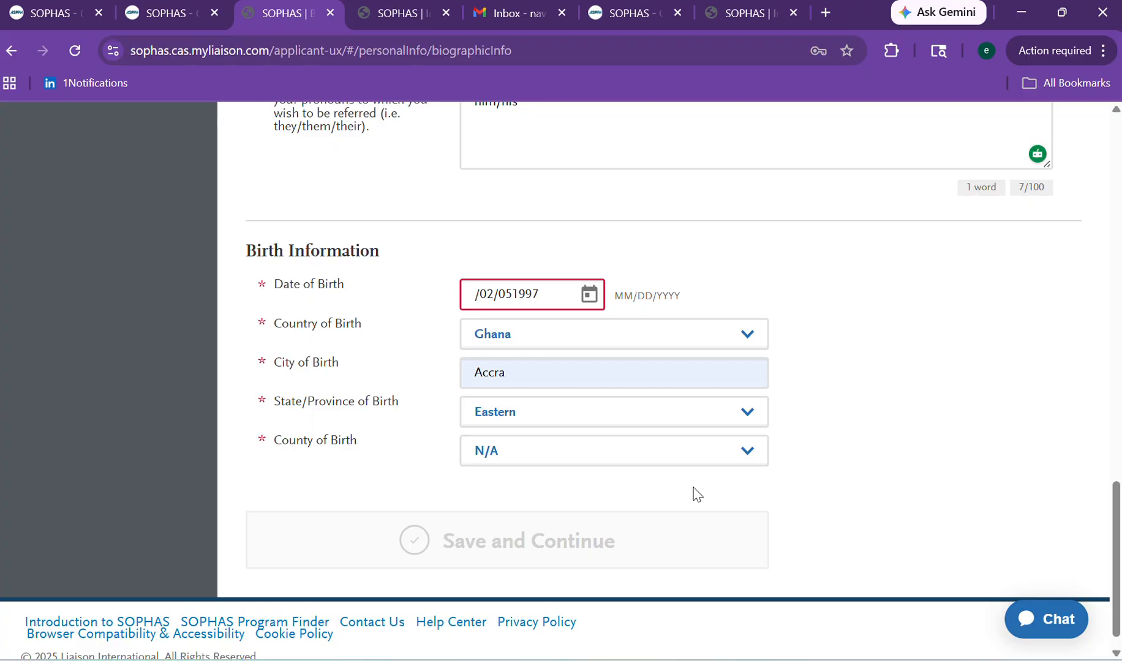
{"action": "left_click", "coordinate": [511, 295]}
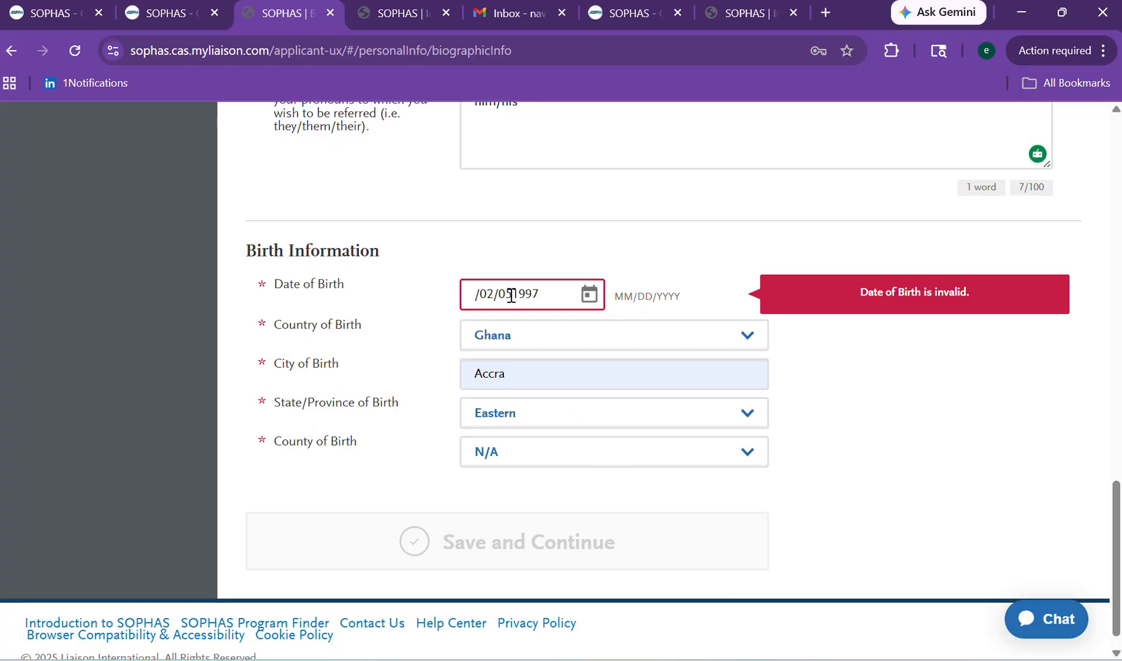
{"action": "type", "text": "/"}
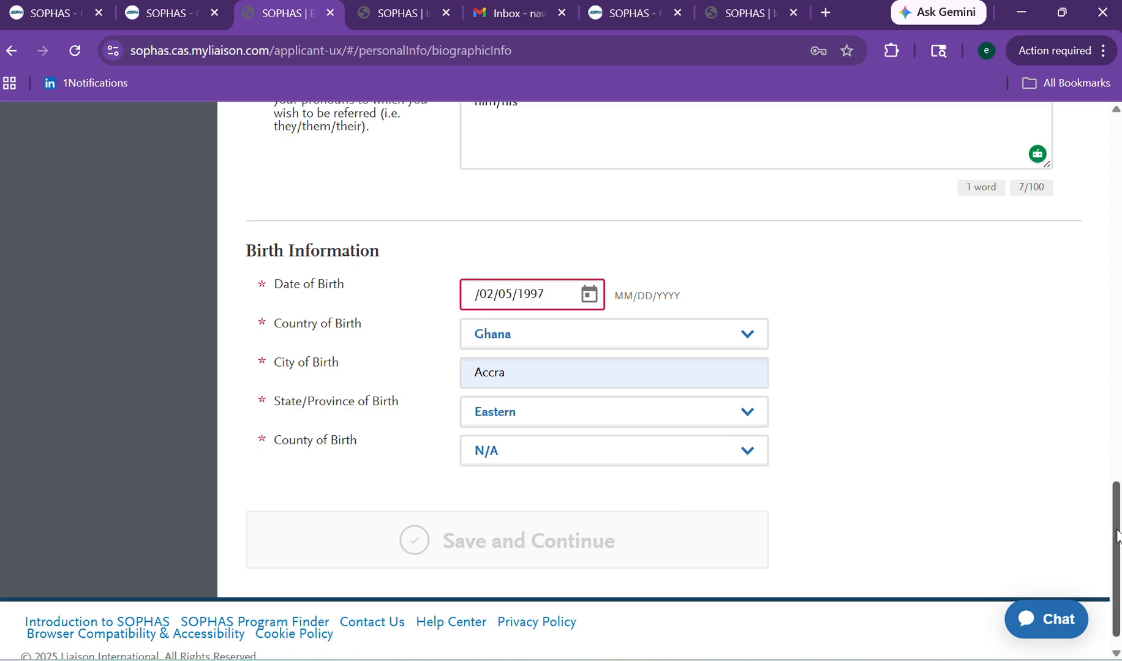
Pick the 1st of March in the calendar and fix the year to read 03/01/1997.
{"action": "left_click_drag", "start_coordinate": [1118, 544], "coordinate": [1048, 579]}
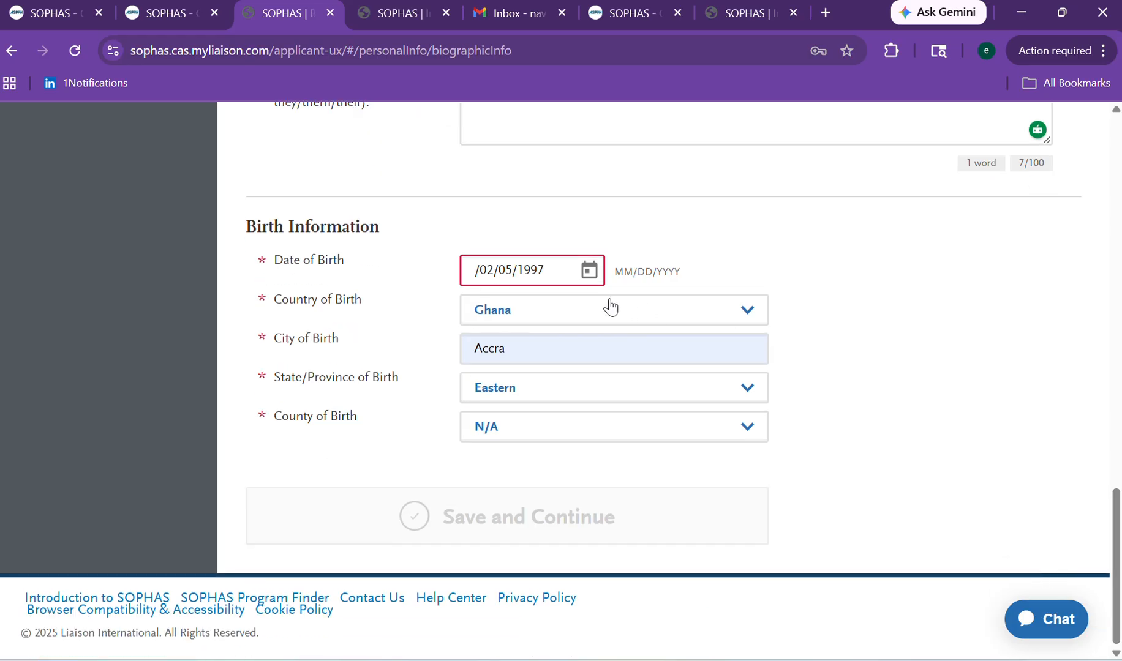
{"action": "left_click", "coordinate": [589, 270]}
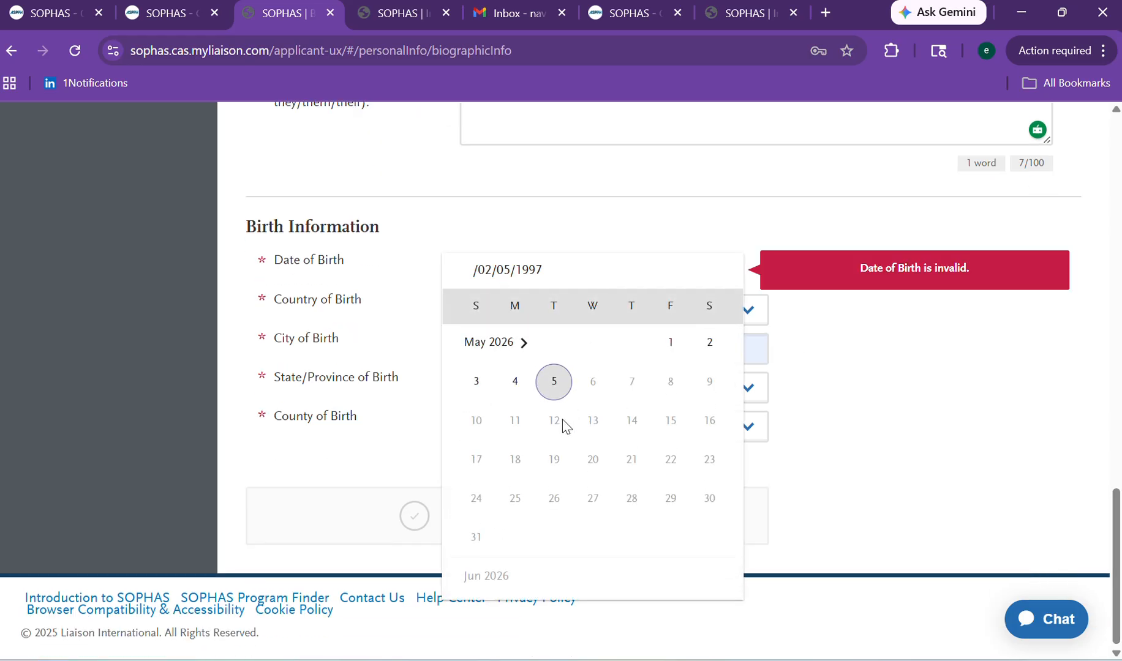
{"action": "left_click", "coordinate": [514, 357]}
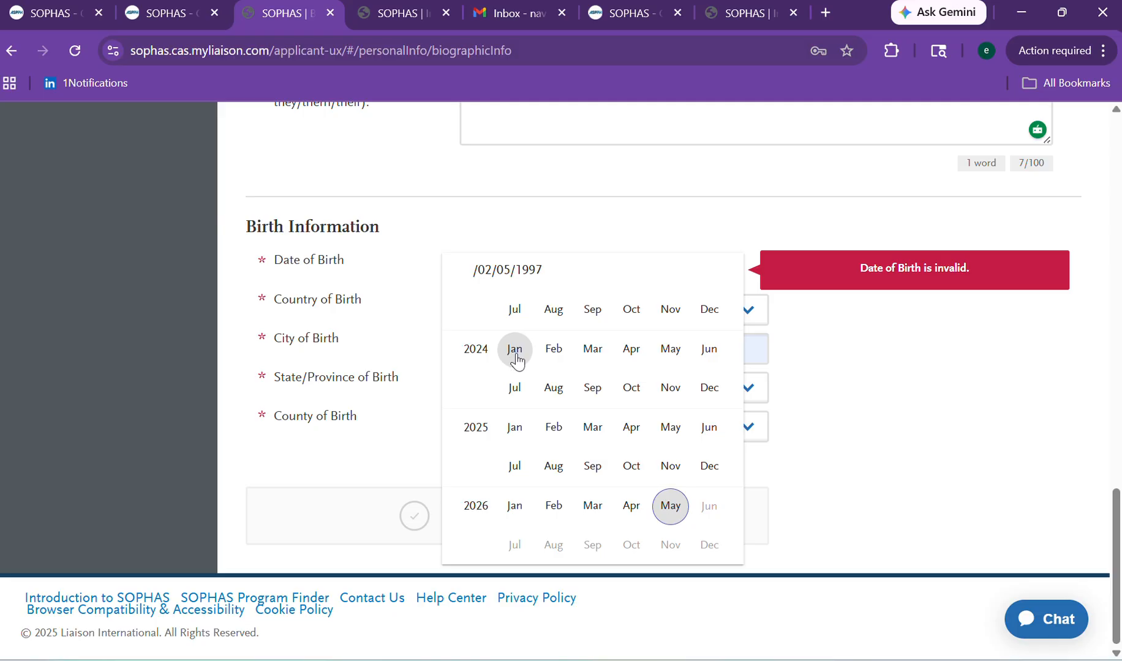
{"action": "left_click", "coordinate": [592, 512]}
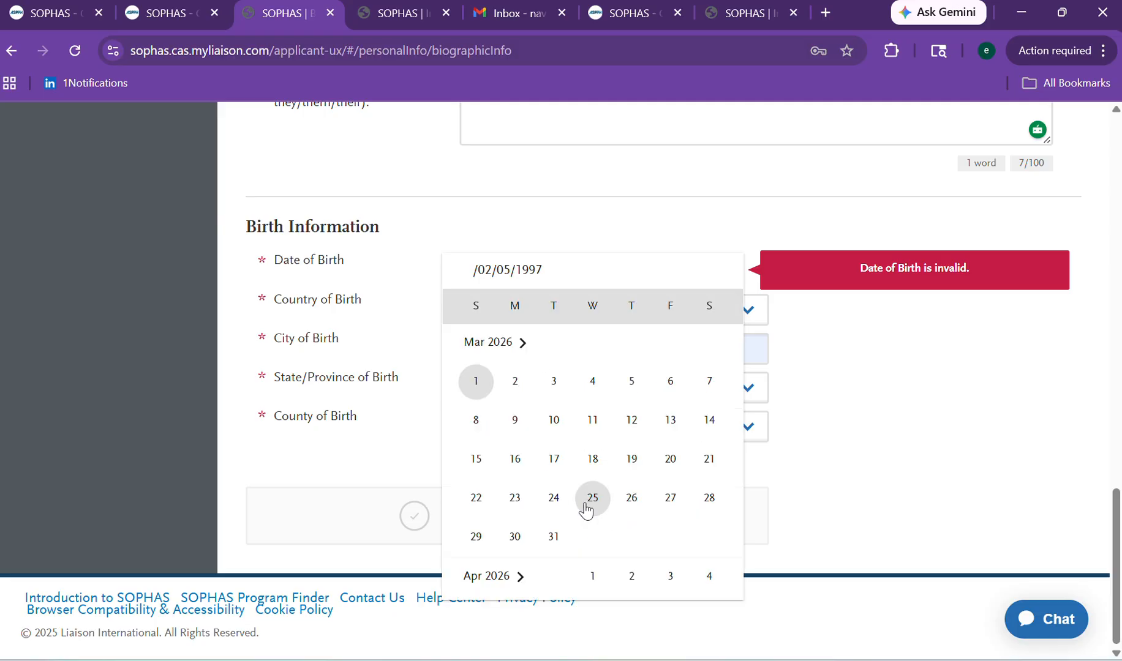
{"action": "left_click", "coordinate": [471, 396]}
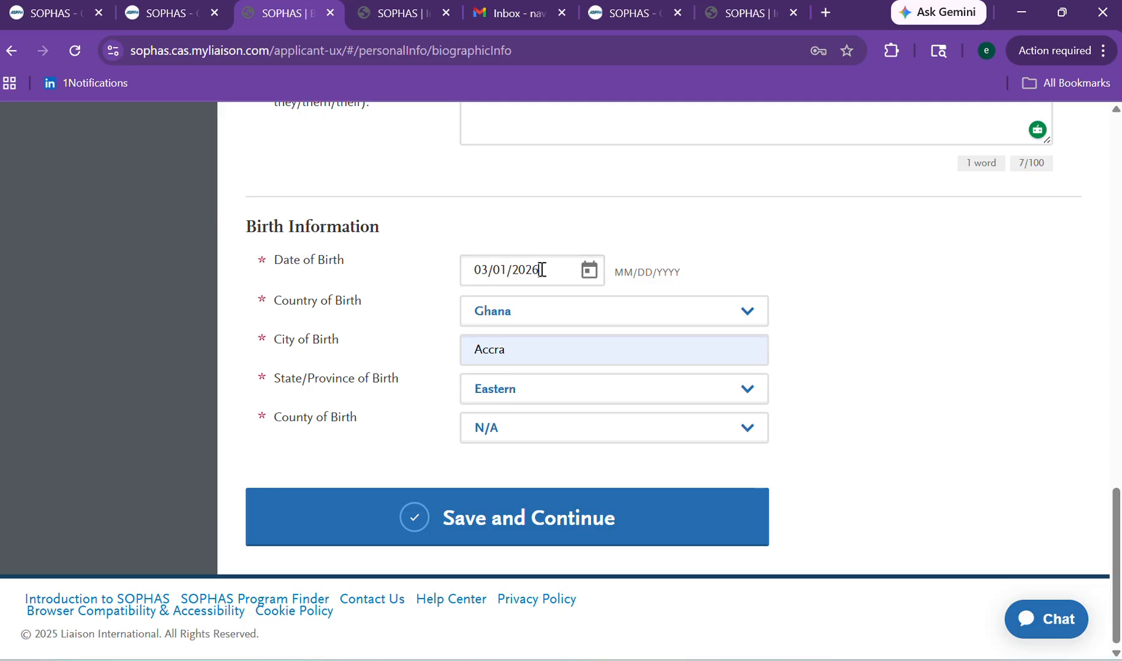
{"action": "type", "text": "1997"}
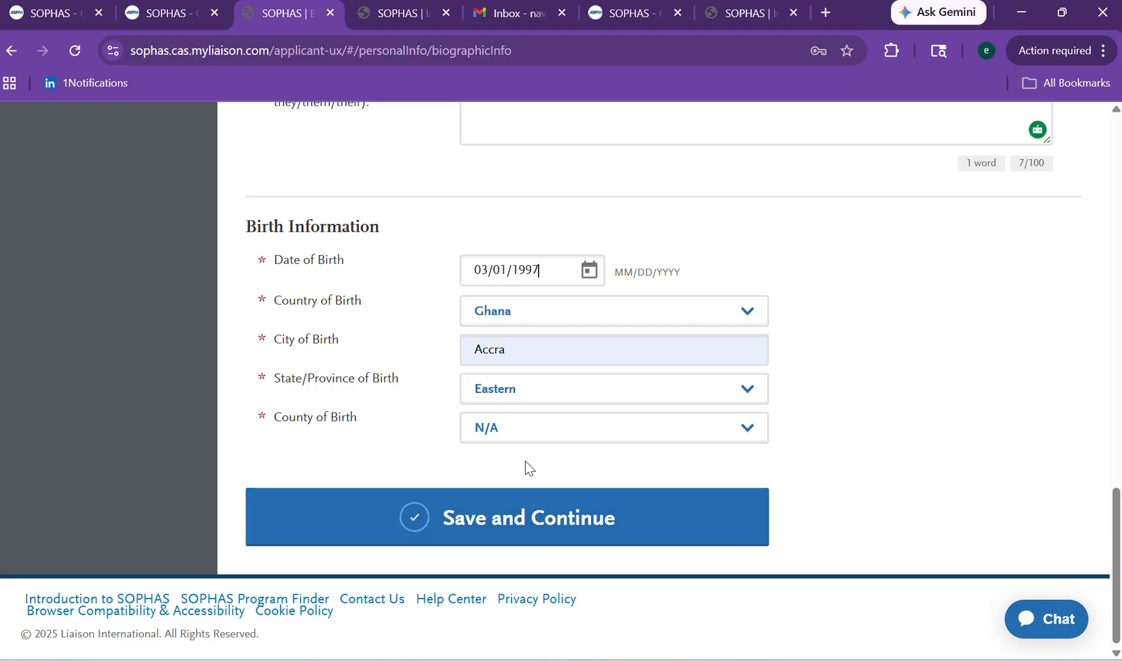
Save Biographic Information, continue to Contact Information, and scroll through that form.
{"action": "left_click", "coordinate": [521, 536]}
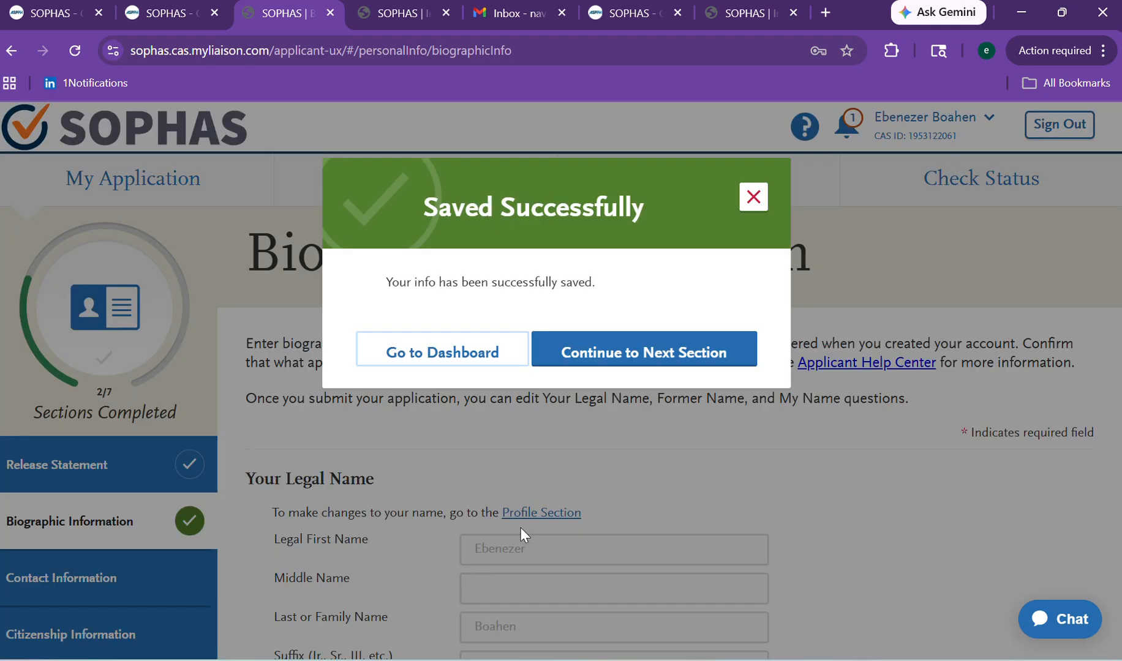
{"action": "left_click", "coordinate": [590, 360]}
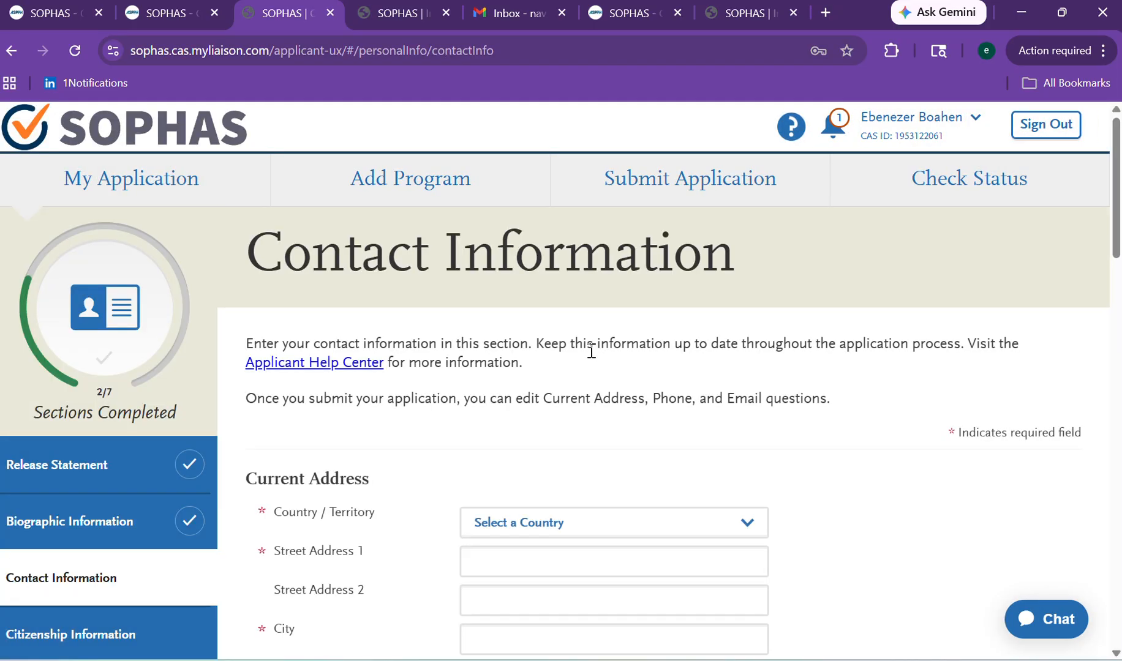
{"action": "scroll", "coordinate": [1108, 300], "scroll_direction": "down", "scroll_amount": 6}
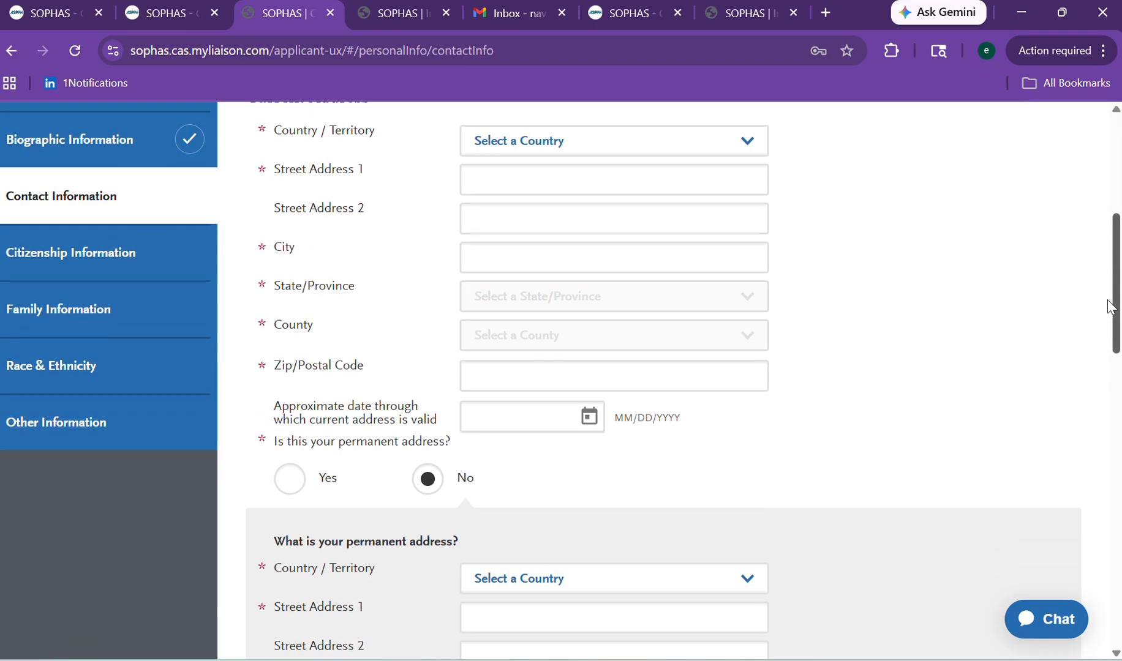
{"action": "scroll", "coordinate": [1104, 283], "scroll_direction": "up", "scroll_amount": 2}
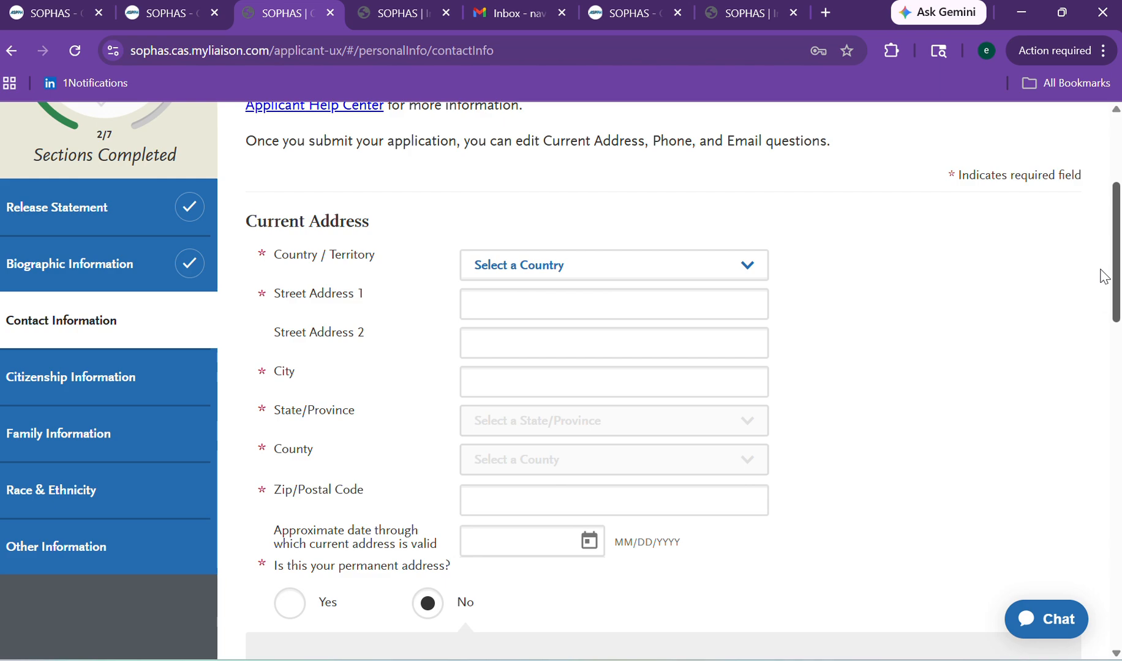
{"action": "scroll", "coordinate": [1104, 277], "scroll_direction": "up", "scroll_amount": 2}
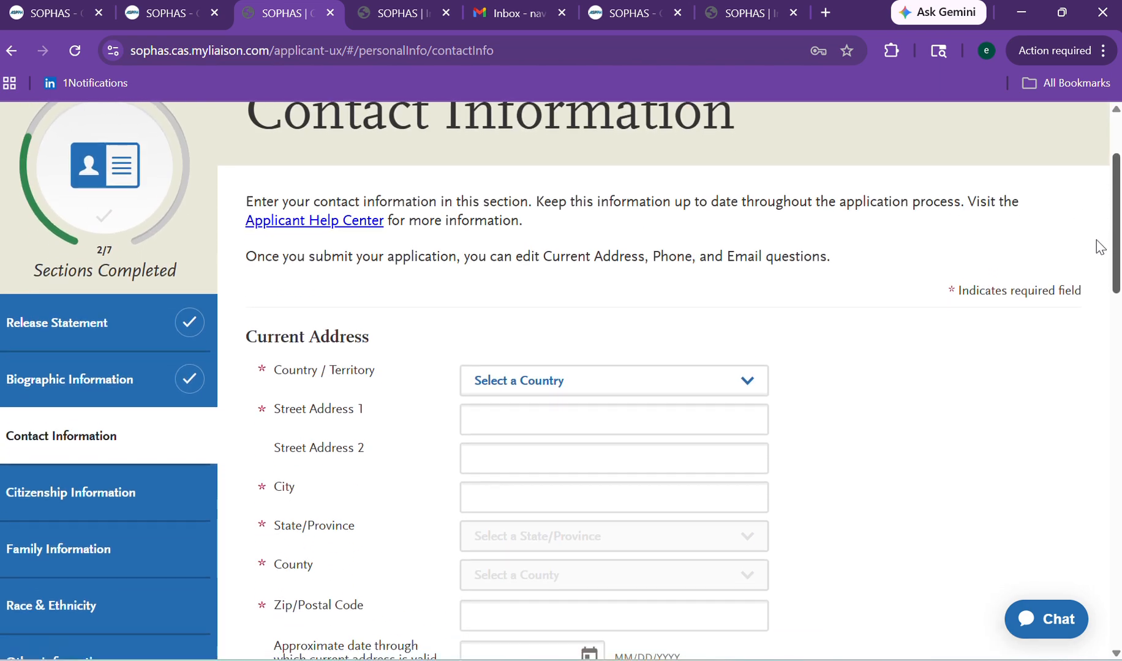
{"action": "scroll", "coordinate": [1099, 247], "scroll_direction": "down", "scroll_amount": 2}
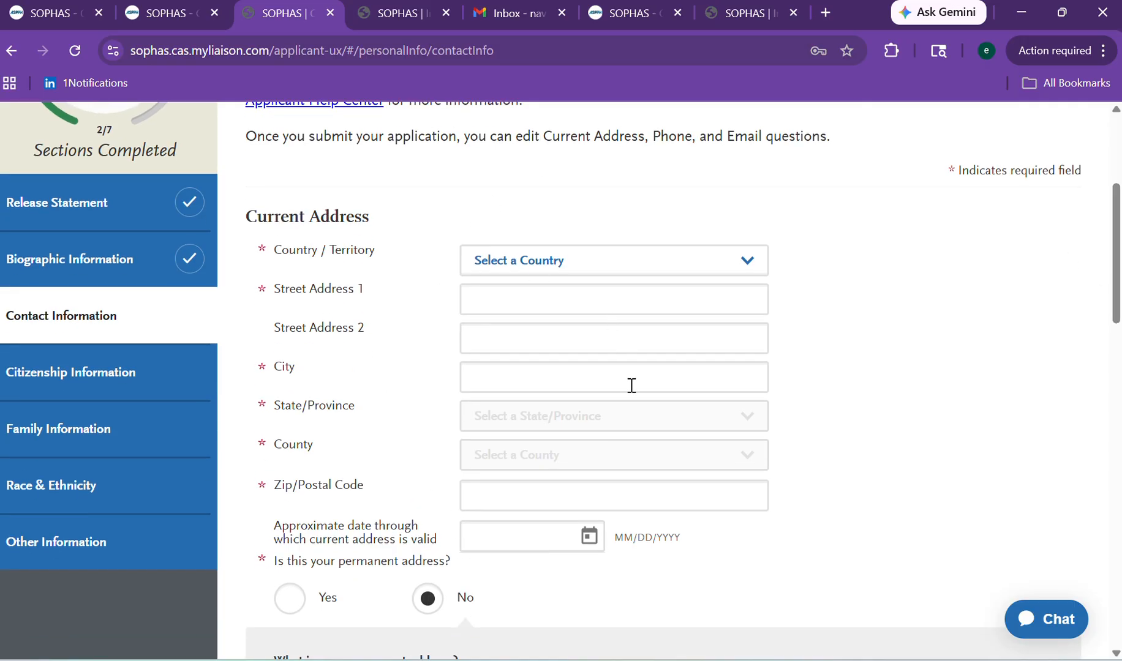
{"action": "scroll", "coordinate": [1120, 262], "scroll_direction": "down", "scroll_amount": 1}
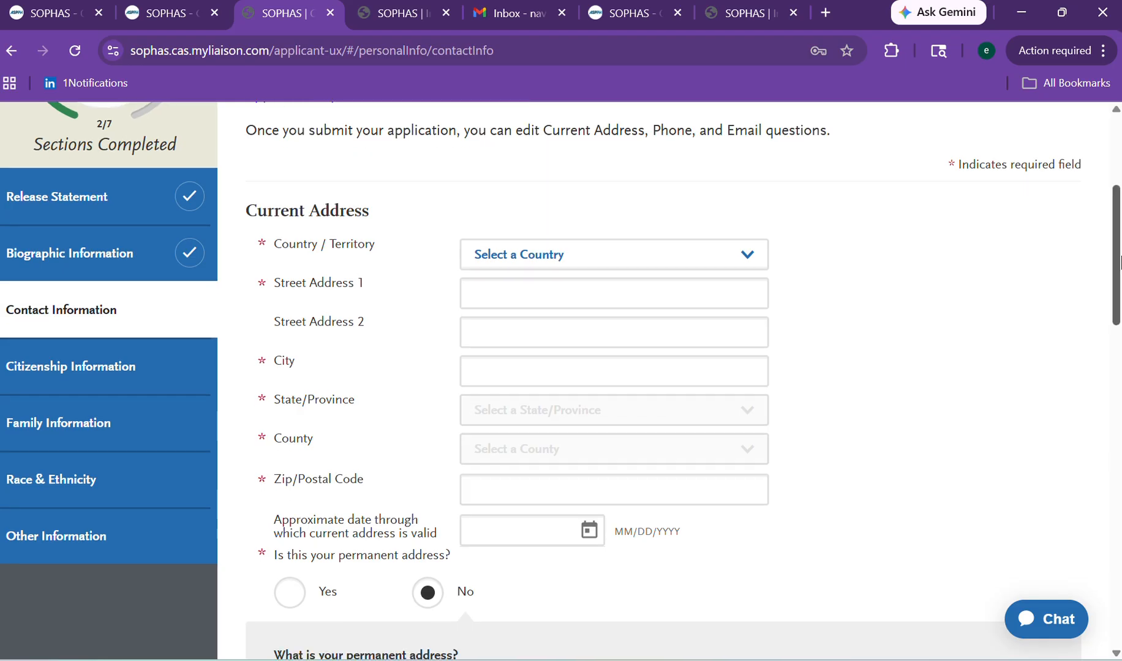
{"action": "scroll", "coordinate": [1119, 262], "scroll_direction": "down", "scroll_amount": 8}
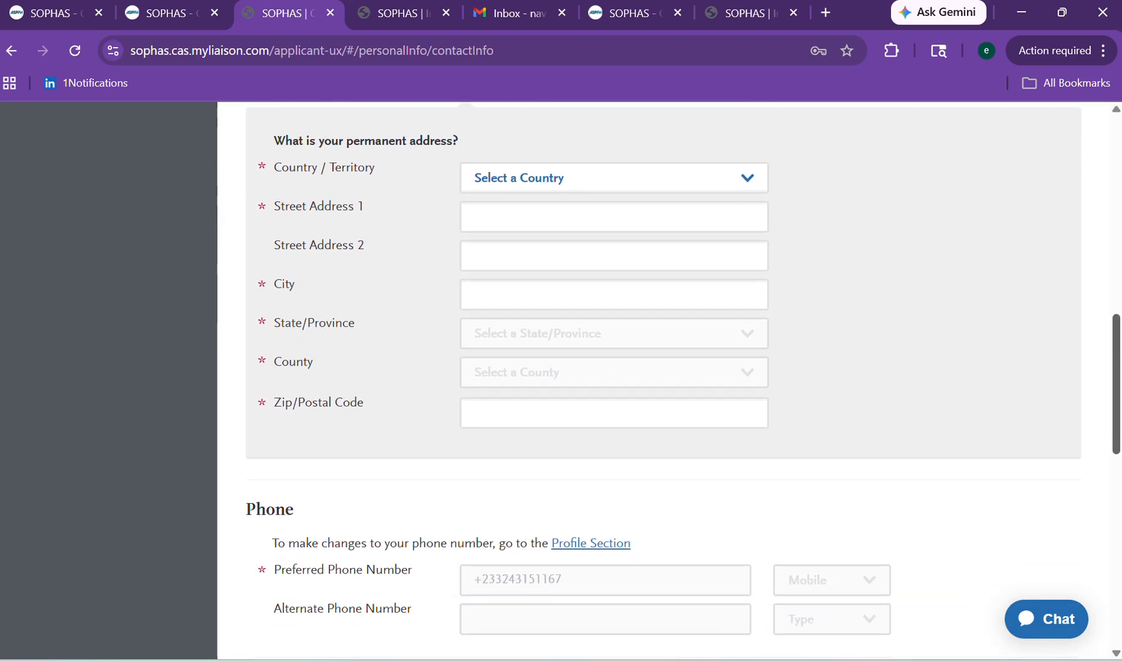
{"action": "scroll", "coordinate": [663, 379], "scroll_direction": "down", "scroll_amount": 8}
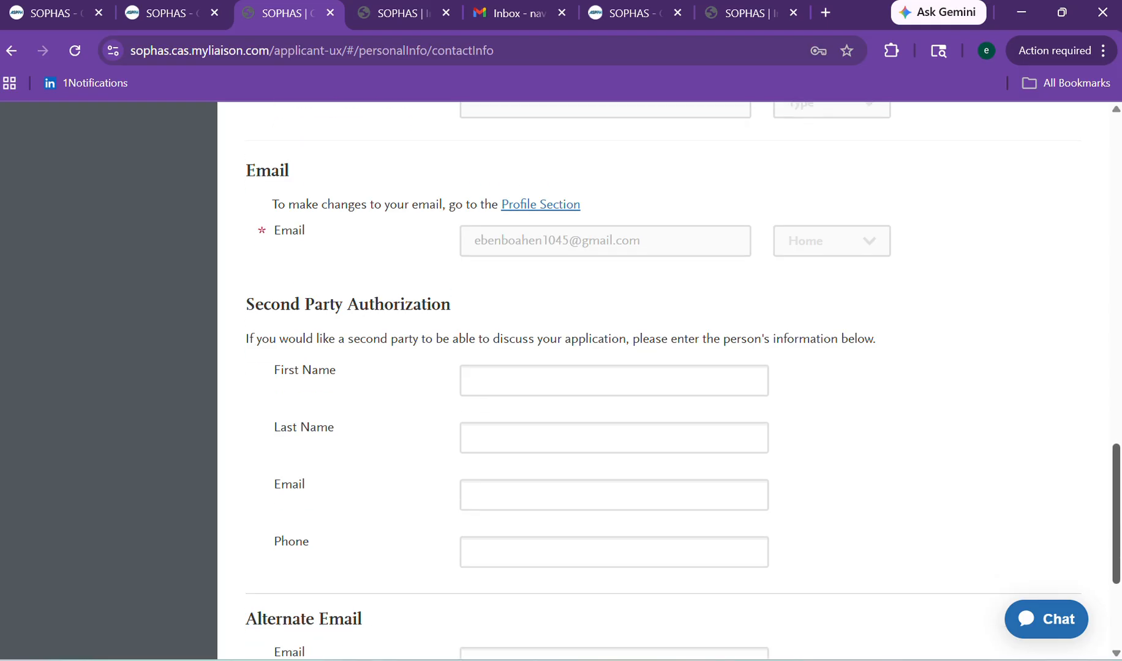
{"action": "scroll", "coordinate": [663, 380], "scroll_direction": "down", "scroll_amount": 4}
{"action": "scroll", "coordinate": [1063, 243], "scroll_direction": "up", "scroll_amount": 19}
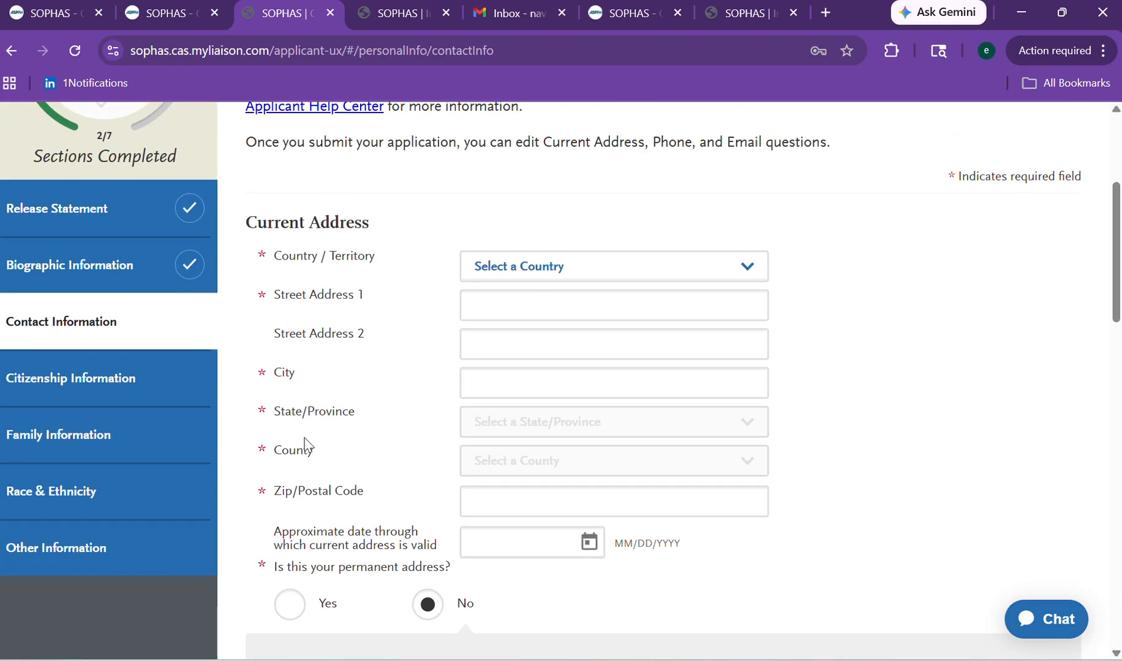
Go through Citizenship Information back to the Biographic Information section.
{"action": "left_click", "coordinate": [132, 380]}
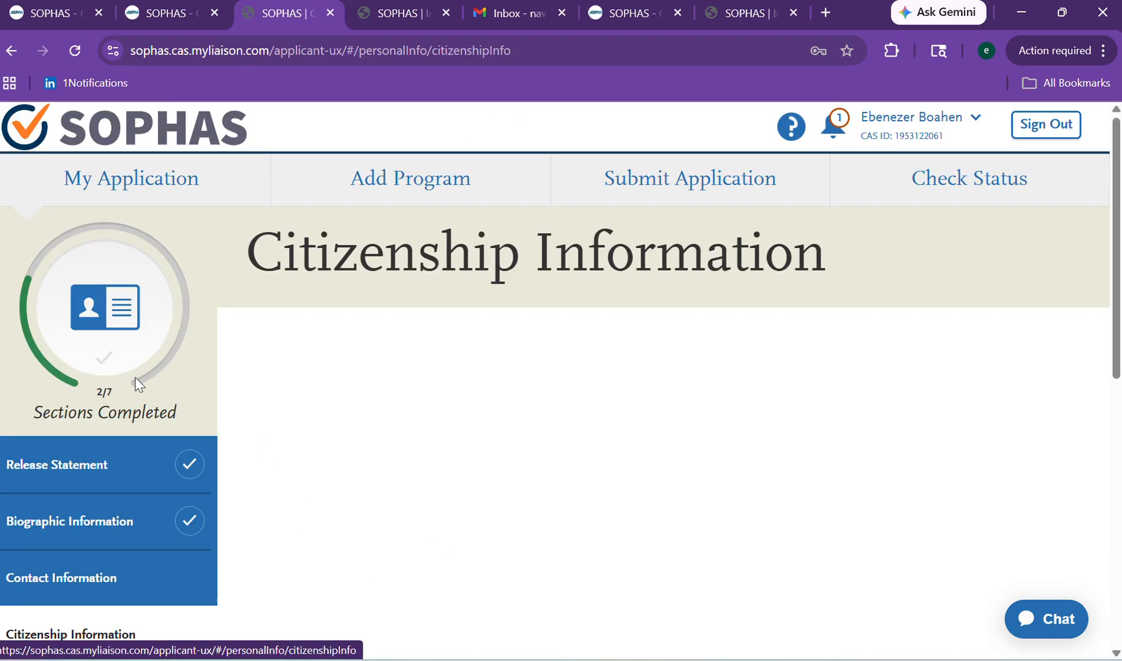
{"action": "left_click", "coordinate": [77, 536]}
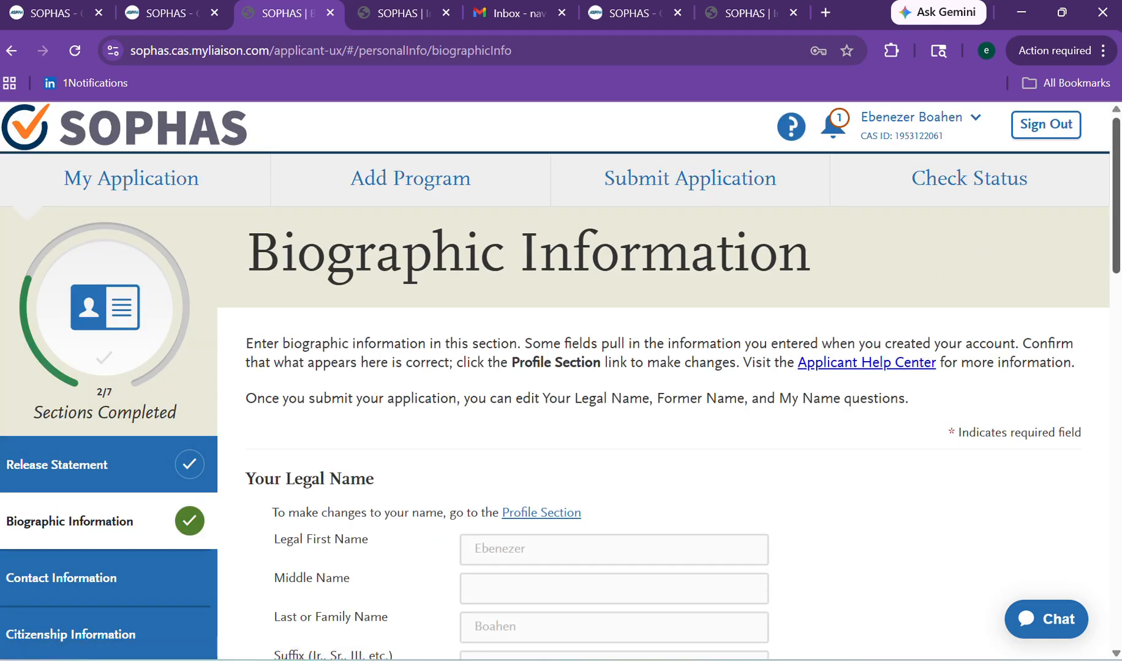
{"action": "scroll", "coordinate": [561, 380], "scroll_direction": "down", "scroll_amount": 6}
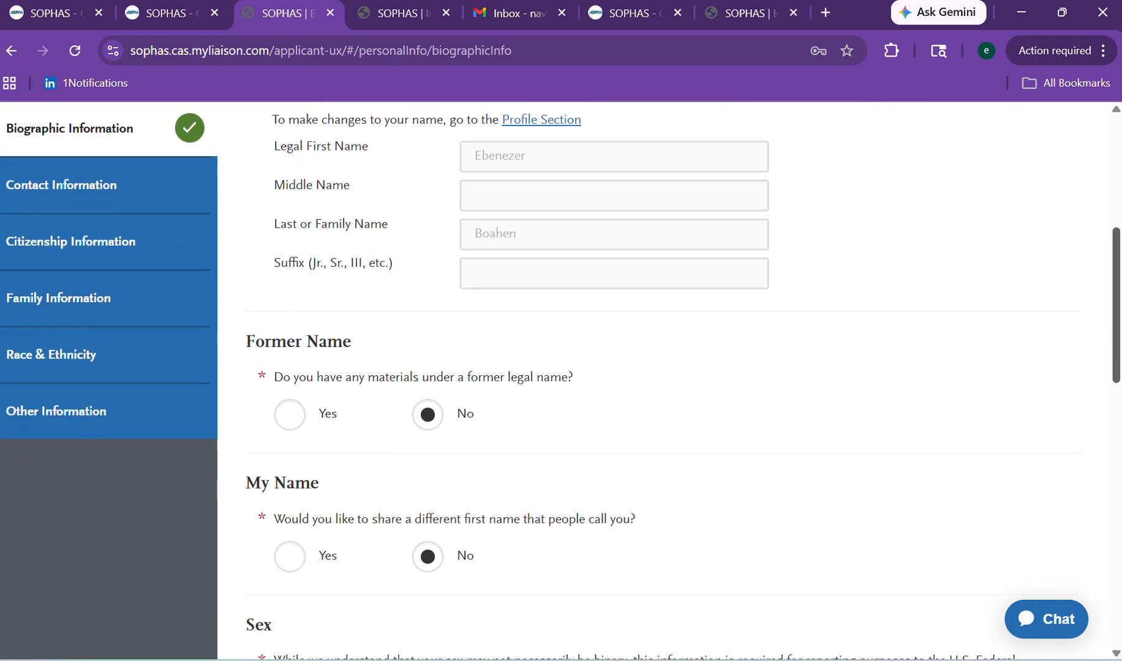
{"action": "scroll", "coordinate": [561, 380], "scroll_direction": "down", "scroll_amount": 1}
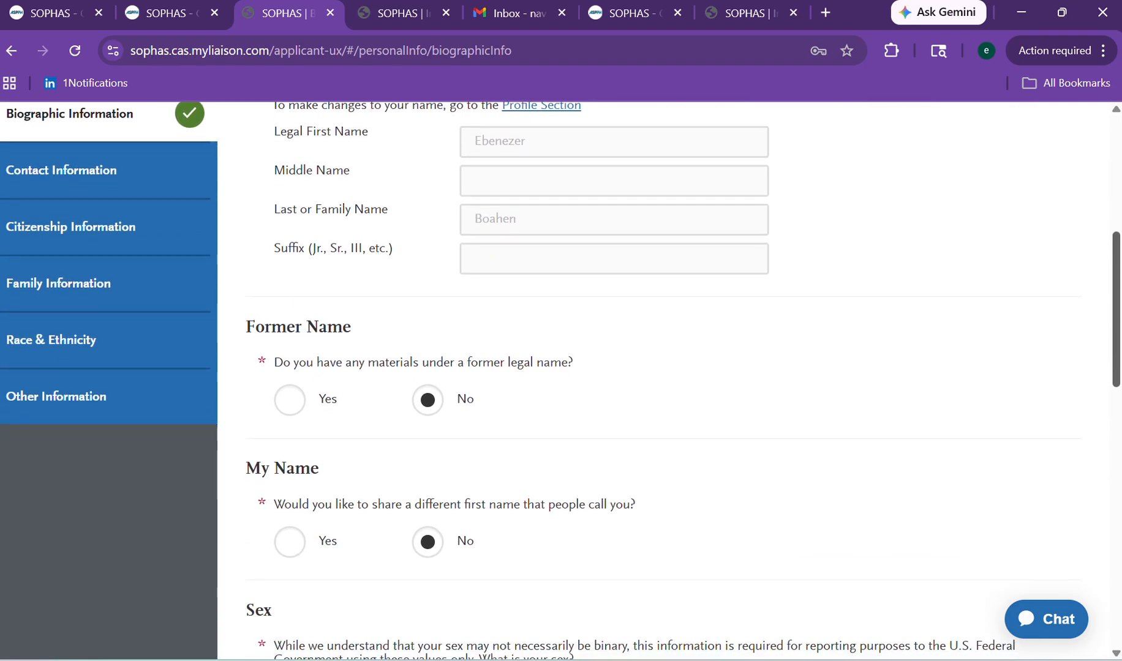
Save Biographic Information again and continue to the Contact Information Current Address form.
{"action": "scroll", "coordinate": [1104, 233], "scroll_direction": "up", "scroll_amount": 6}
{"action": "scroll", "coordinate": [1104, 255], "scroll_direction": "down", "scroll_amount": 2}
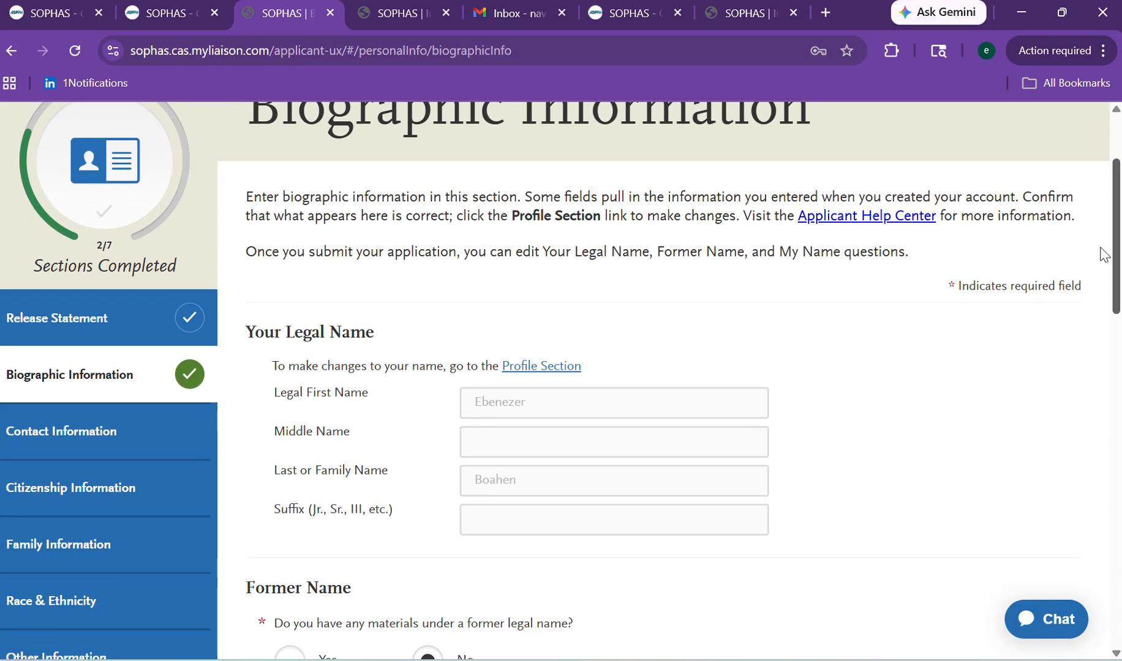
{"action": "scroll", "coordinate": [1104, 269], "scroll_direction": "down", "scroll_amount": 10}
{"action": "scroll", "coordinate": [1103, 275], "scroll_direction": "up", "scroll_amount": 1}
{"action": "scroll", "coordinate": [1104, 275], "scroll_direction": "down", "scroll_amount": 5}
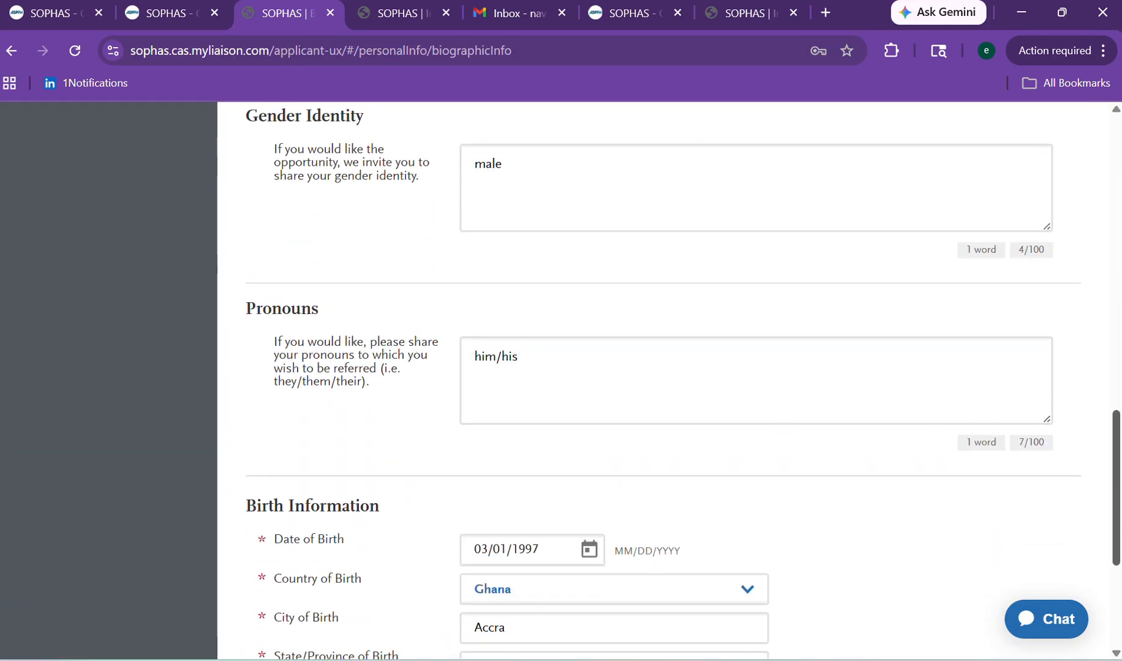
{"action": "scroll", "coordinate": [1116, 558], "scroll_direction": "down", "scroll_amount": 4}
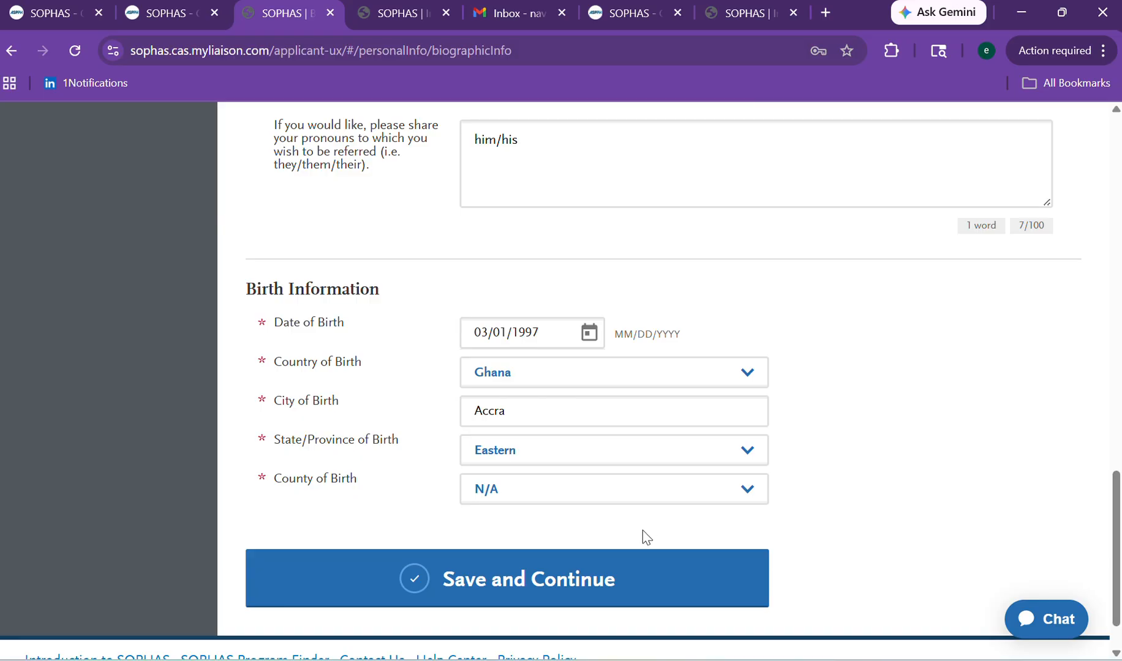
{"action": "left_click", "coordinate": [615, 570]}
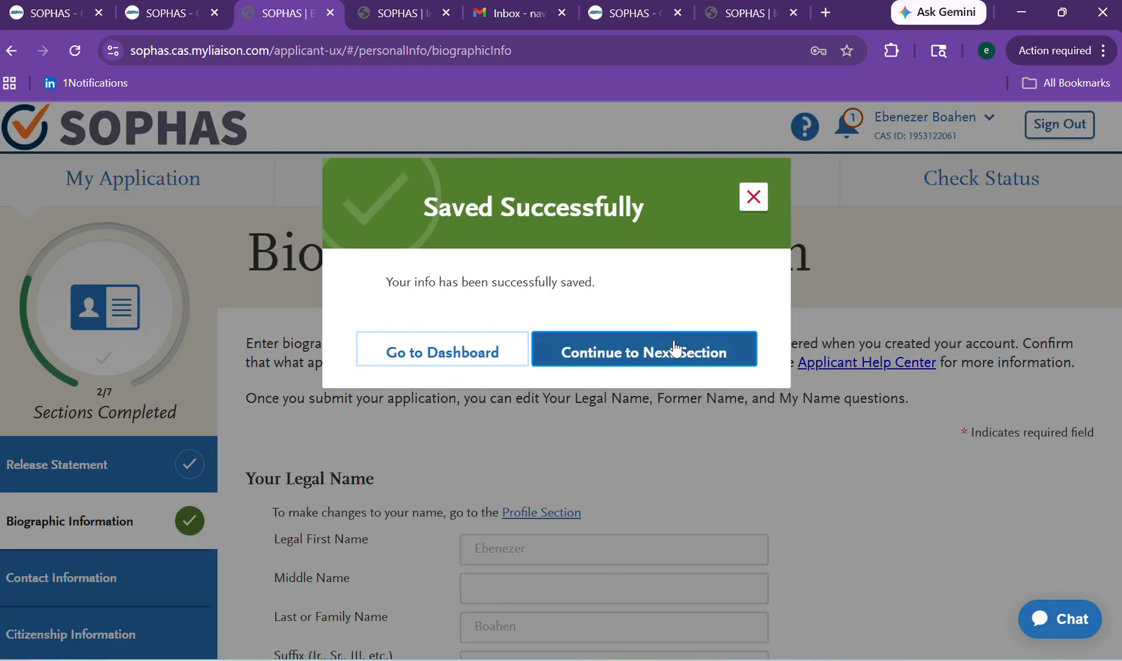
{"action": "left_click", "coordinate": [616, 365]}
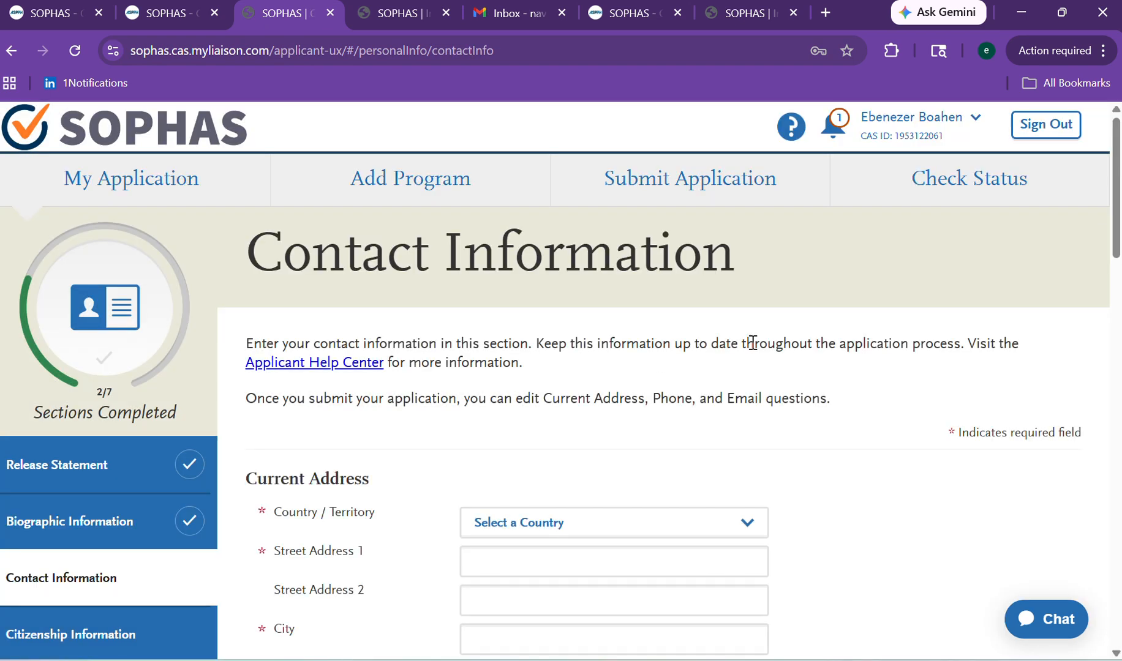
{"action": "scroll", "coordinate": [1090, 328], "scroll_direction": "down", "scroll_amount": 5}
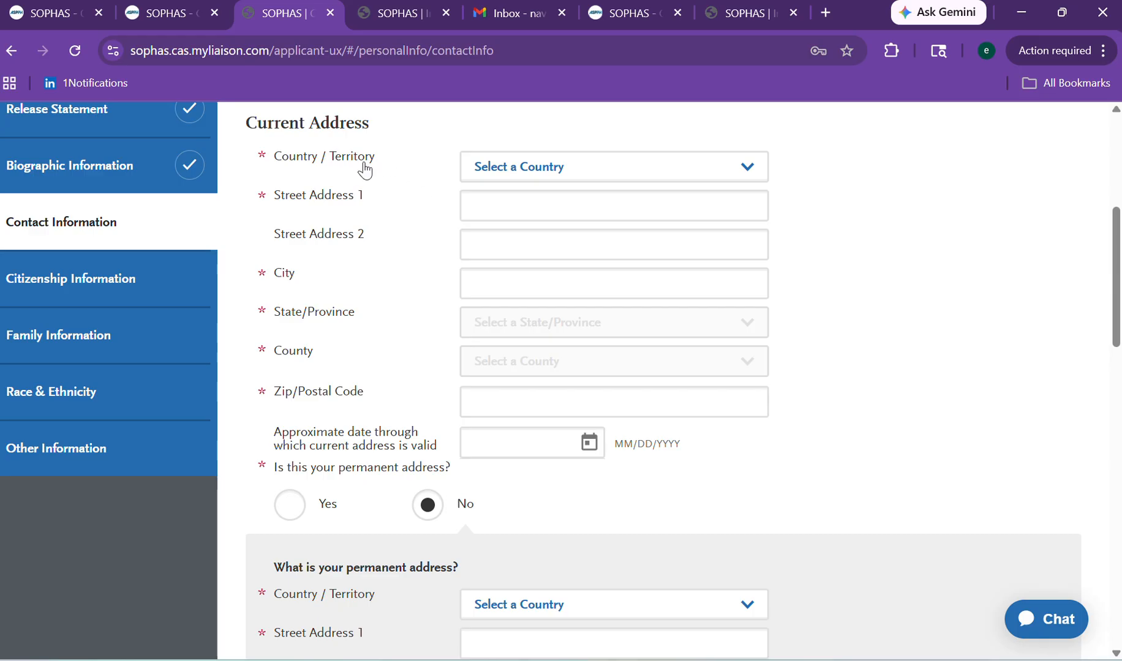
Set the current address country to Ghana and fill street and city from the saved suggestion.
{"action": "left_click", "coordinate": [497, 177]}
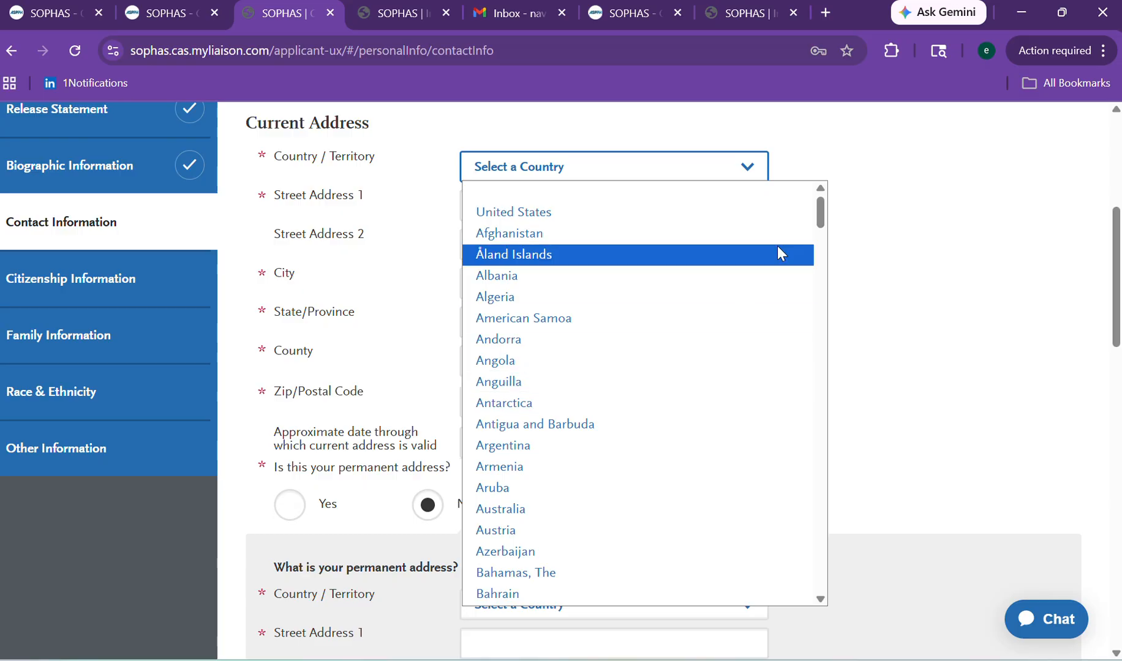
{"action": "left_click_drag", "start_coordinate": [822, 221], "coordinate": [798, 335]}
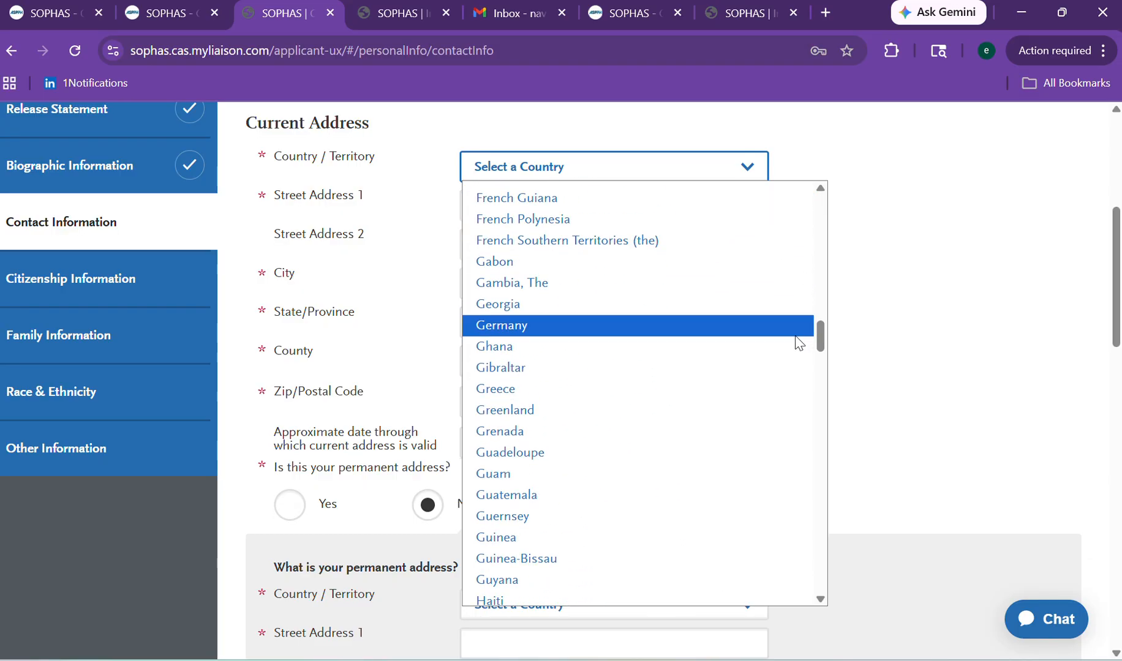
{"action": "left_click", "coordinate": [688, 349]}
{"action": "left_click", "coordinate": [501, 215]}
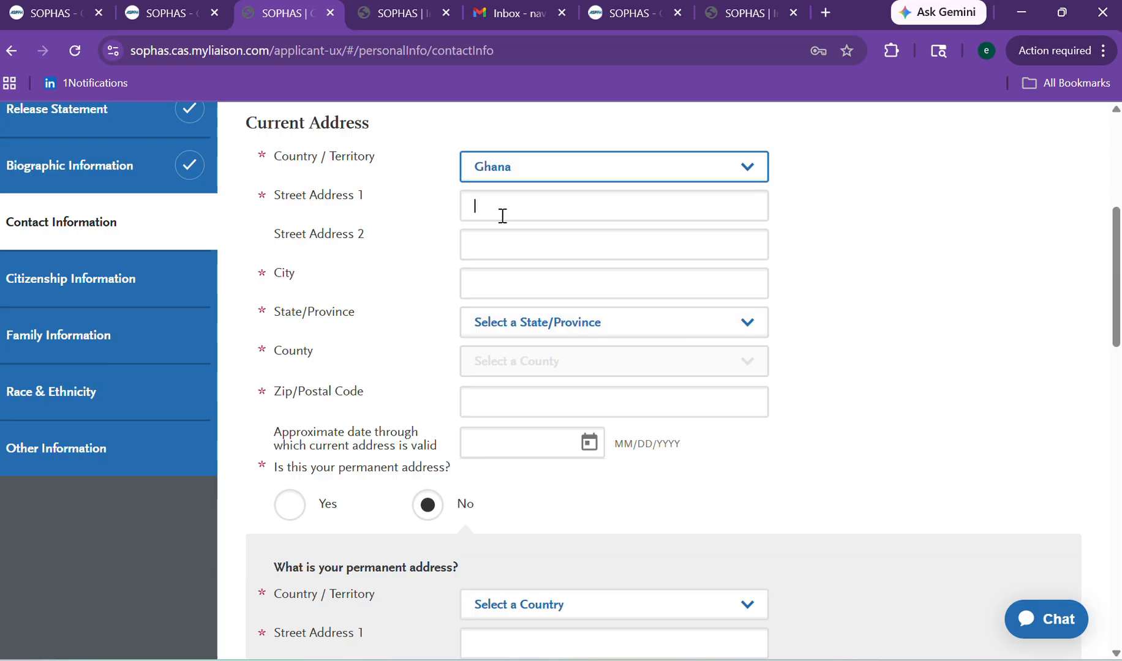
{"action": "left_click", "coordinate": [629, 270]}
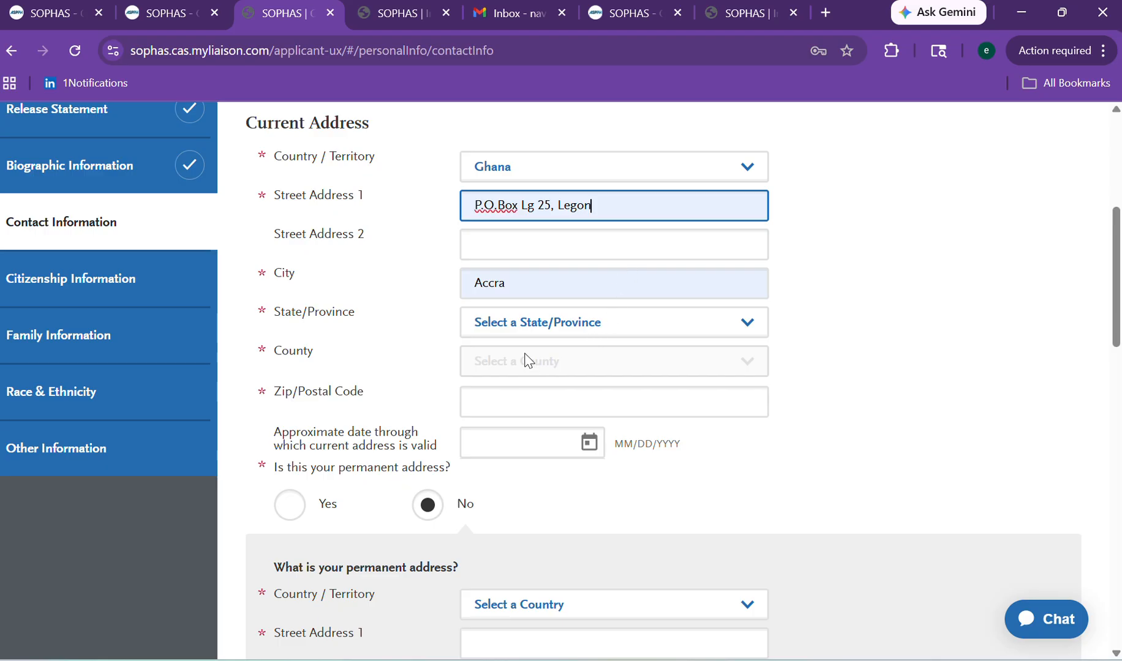
{"action": "left_click", "coordinate": [555, 204]}
{"action": "key", "text": "BackSpace"}
Choose Eastern and county N/A, enter postal code 0000, and begin the date with 200.
{"action": "left_click", "coordinate": [498, 325]}
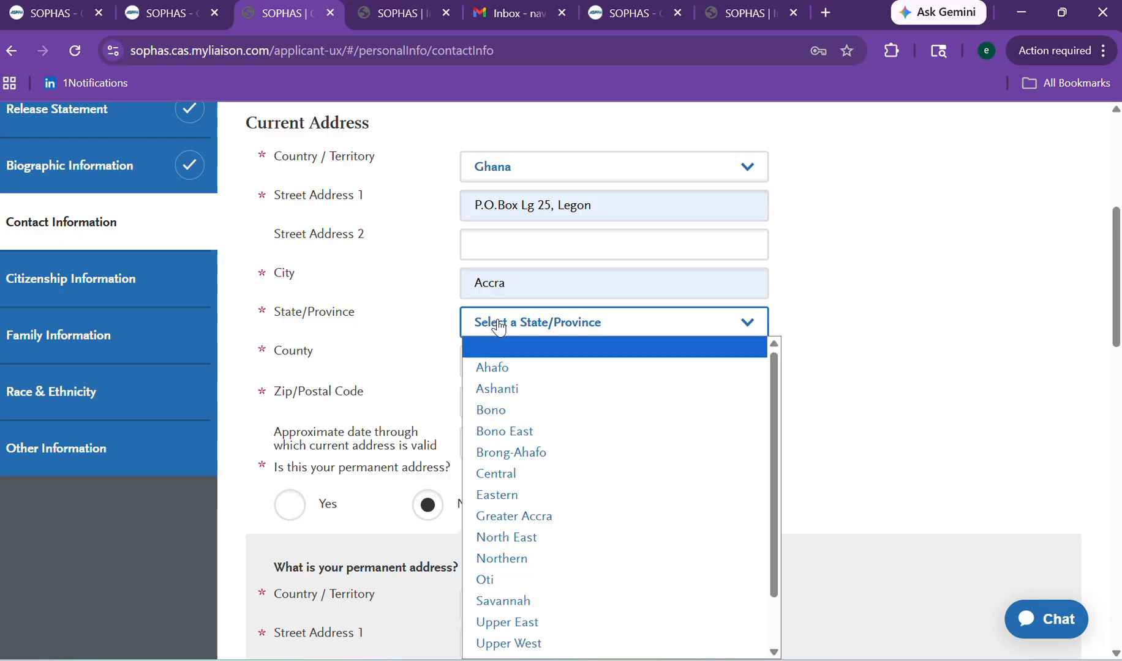
{"action": "left_click", "coordinate": [516, 494]}
{"action": "left_click", "coordinate": [484, 367]}
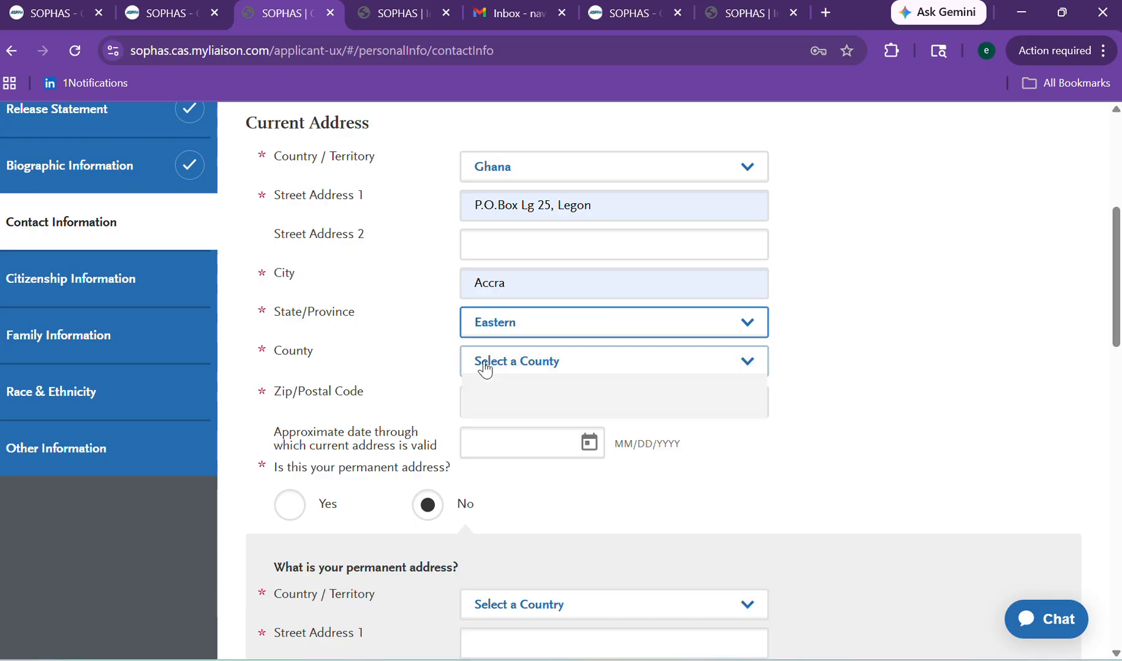
{"action": "left_click", "coordinate": [489, 404]}
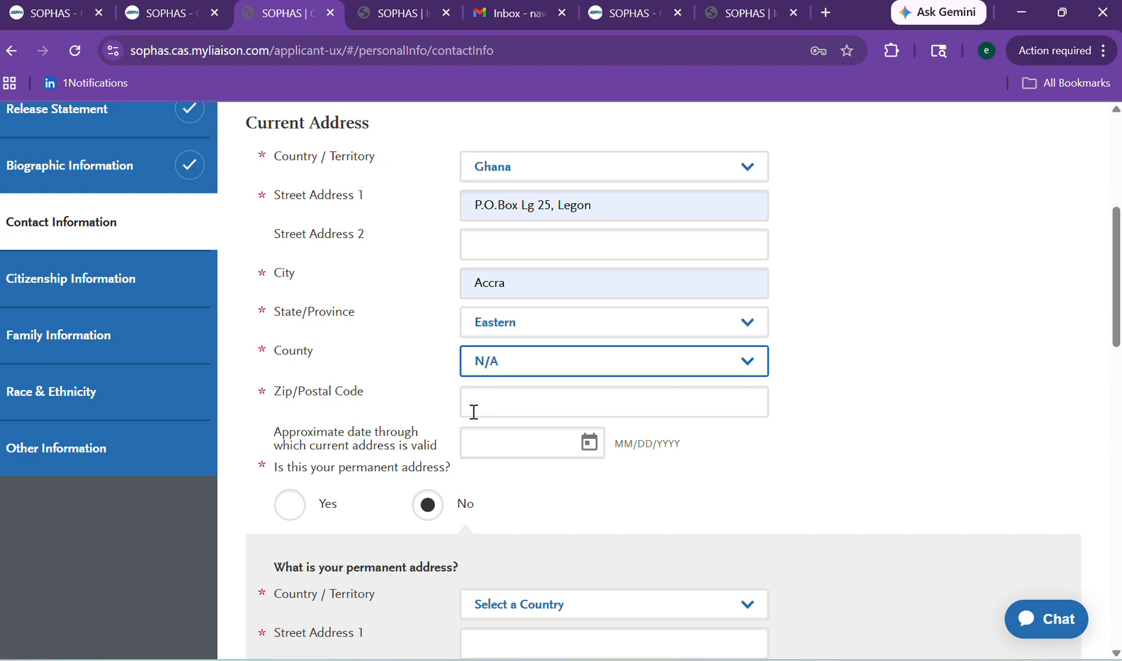
{"action": "left_click", "coordinate": [474, 412]}
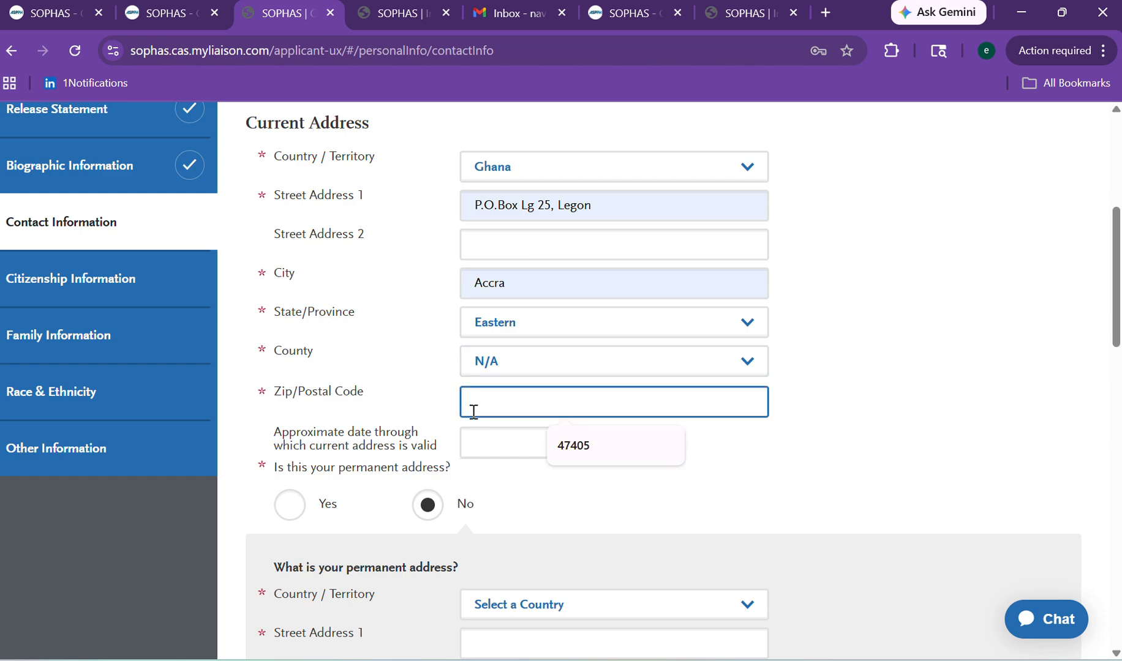
{"action": "type", "text": "0000"}
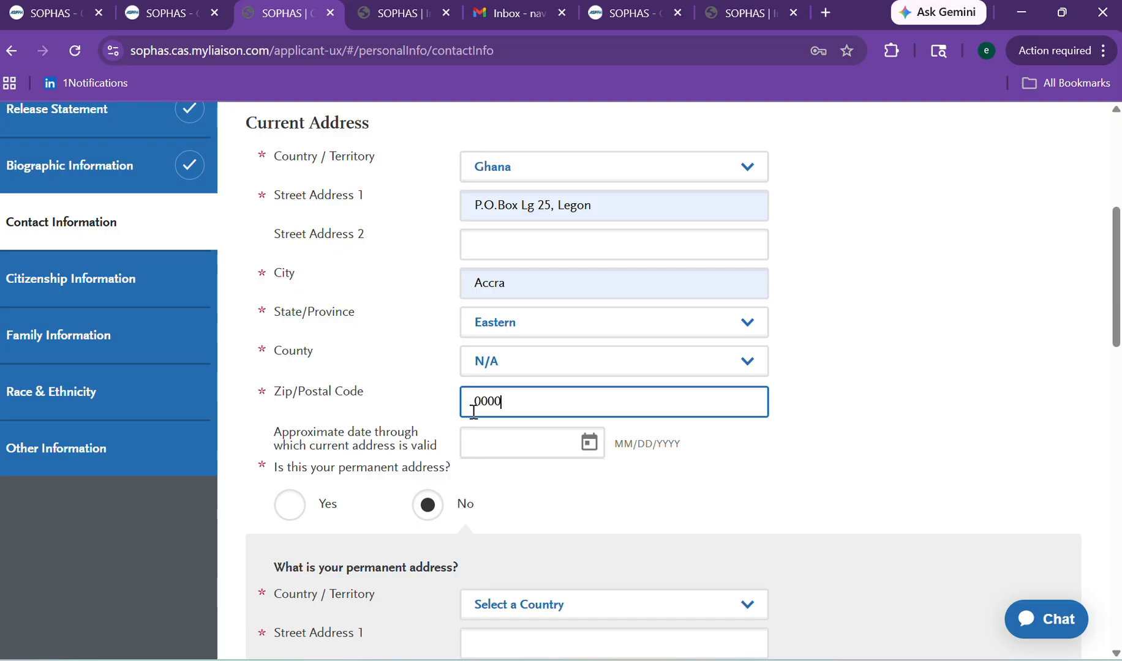
{"action": "left_click", "coordinate": [491, 440]}
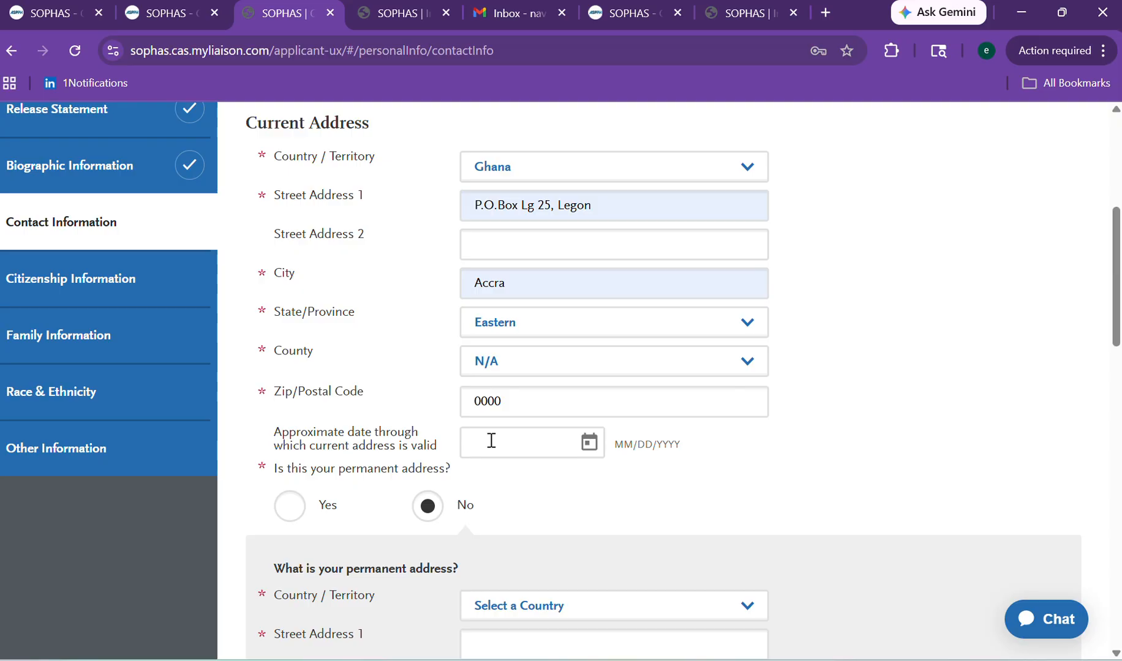
{"action": "type", "text": "2"}
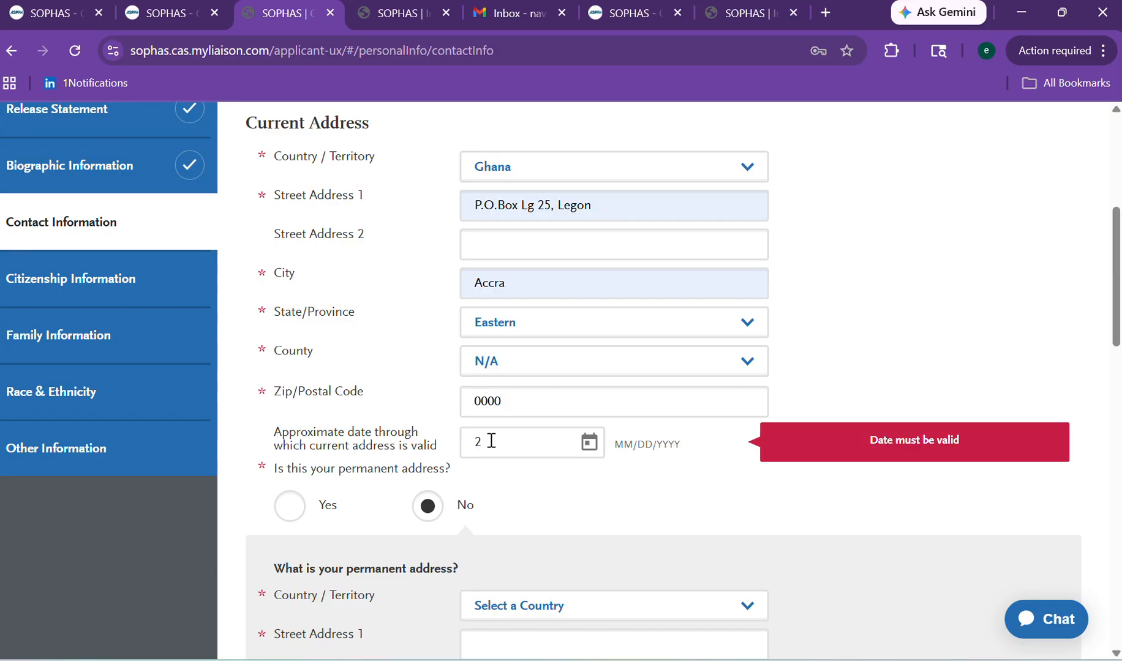
{"action": "type", "text": "00"}
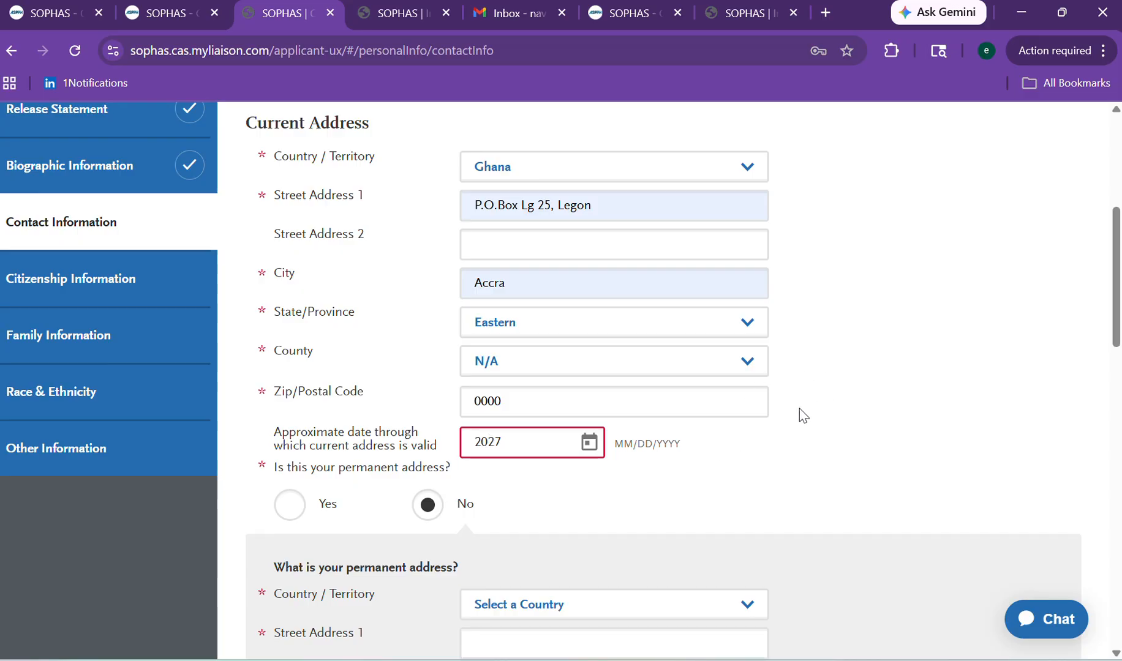
{"action": "left_click", "coordinate": [516, 440]}
{"action": "scroll", "coordinate": [1096, 333], "scroll_direction": "down", "scroll_amount": 3}
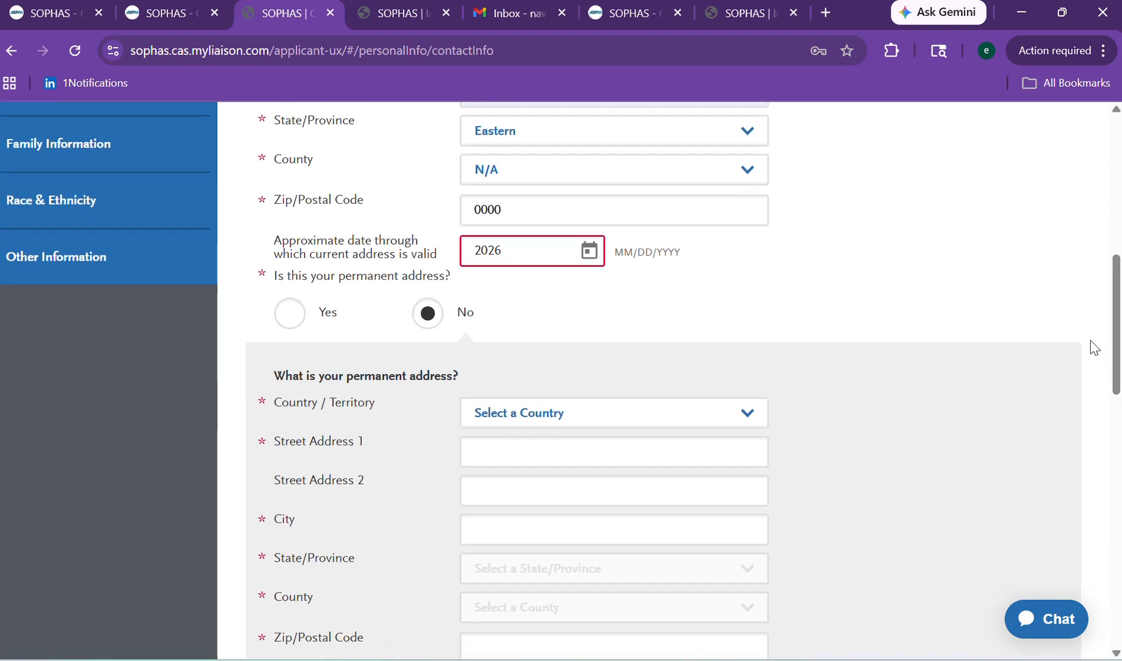
{"action": "left_click", "coordinate": [597, 262]}
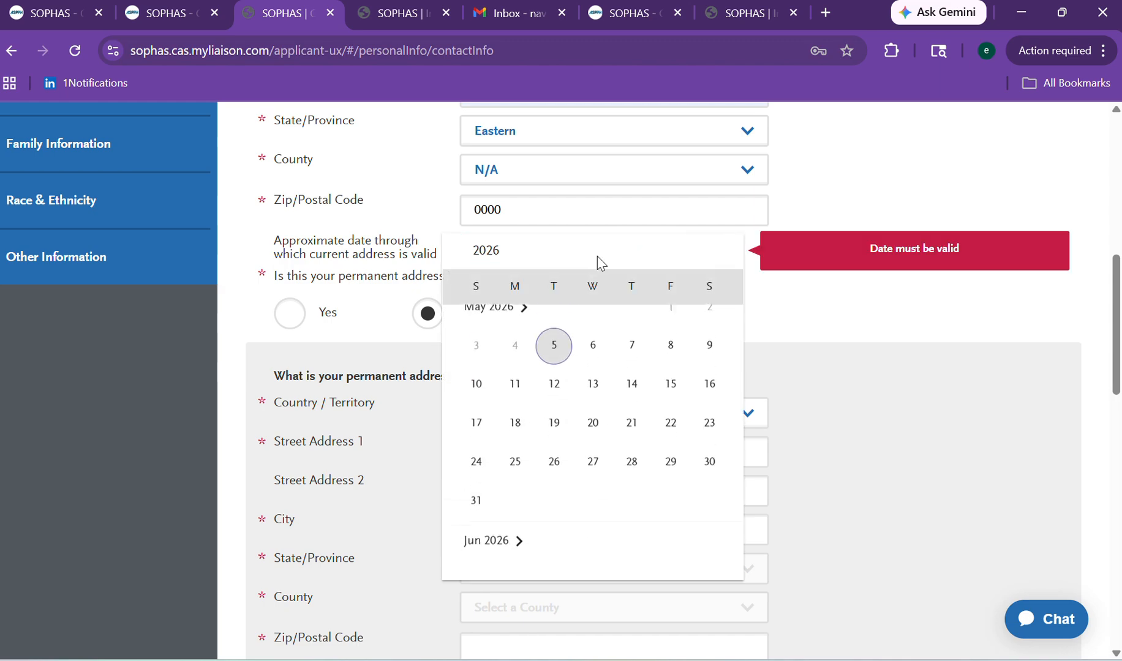
{"action": "left_click", "coordinate": [593, 399]}
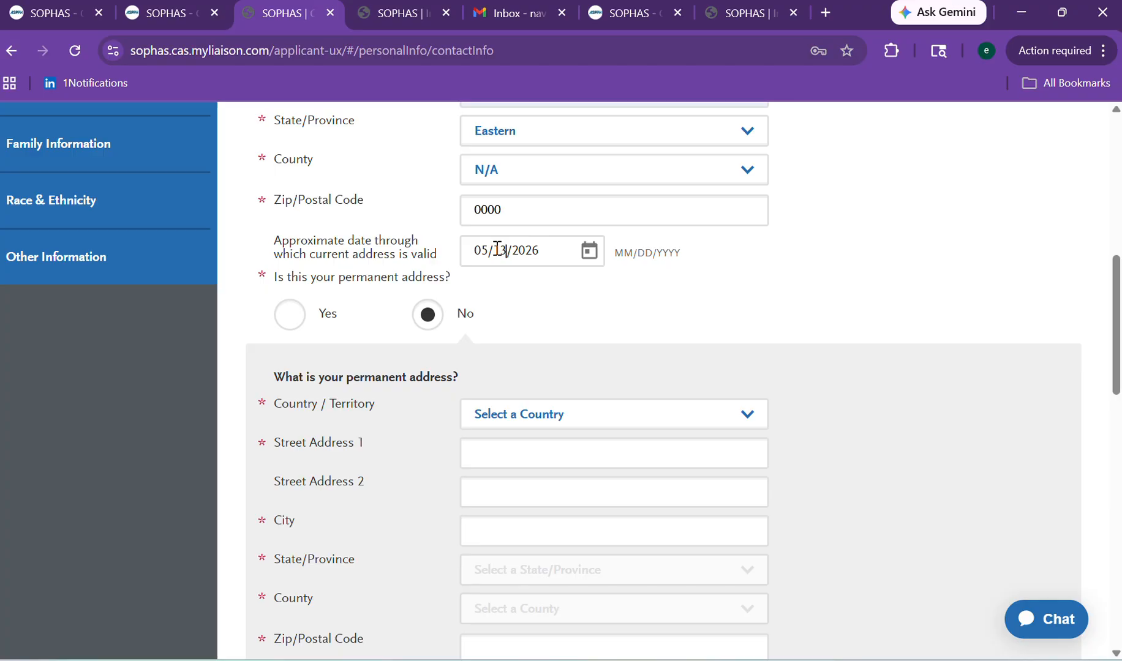
{"action": "left_click", "coordinate": [490, 249]}
{"action": "key", "text": "BackSpace"}
{"action": "key", "text": "BackSpace"}
{"action": "type", "text": "12"}
{"action": "left_click", "coordinate": [649, 283]}
{"action": "scroll", "coordinate": [1114, 343], "scroll_direction": "down", "scroll_amount": 2}
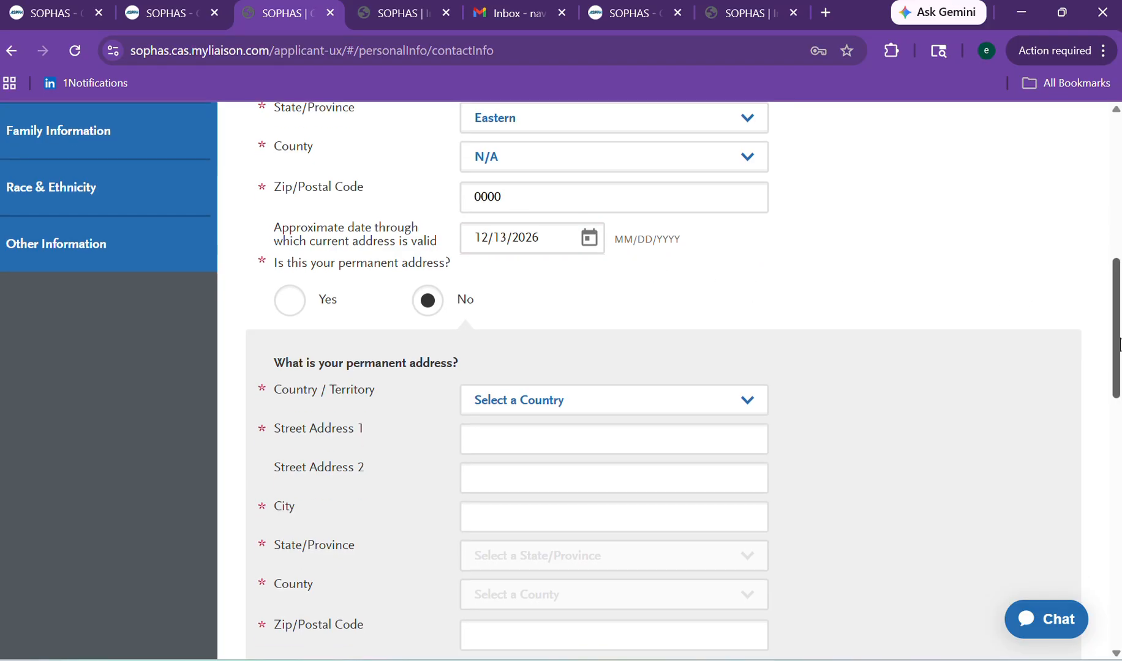
{"action": "scroll", "coordinate": [1114, 362], "scroll_direction": "down", "scroll_amount": 3}
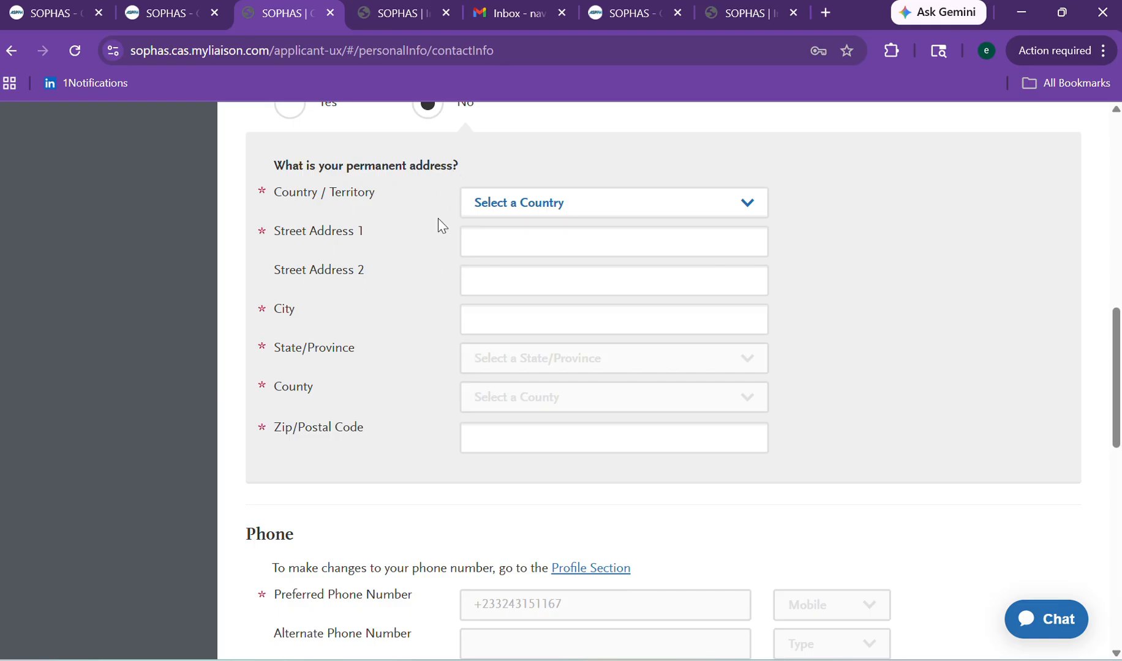
Set permanent address country Ghana, autofill street and city Accra, and choose region Eastern.
{"action": "left_click", "coordinate": [544, 203]}
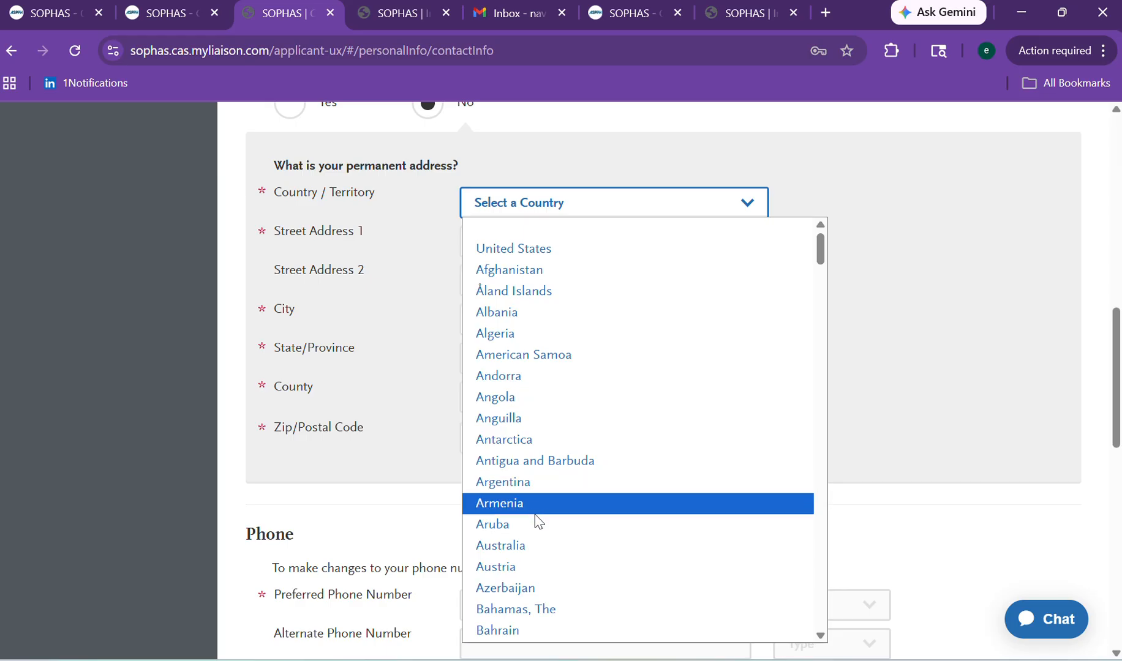
{"action": "left_click_drag", "start_coordinate": [823, 240], "coordinate": [806, 311]}
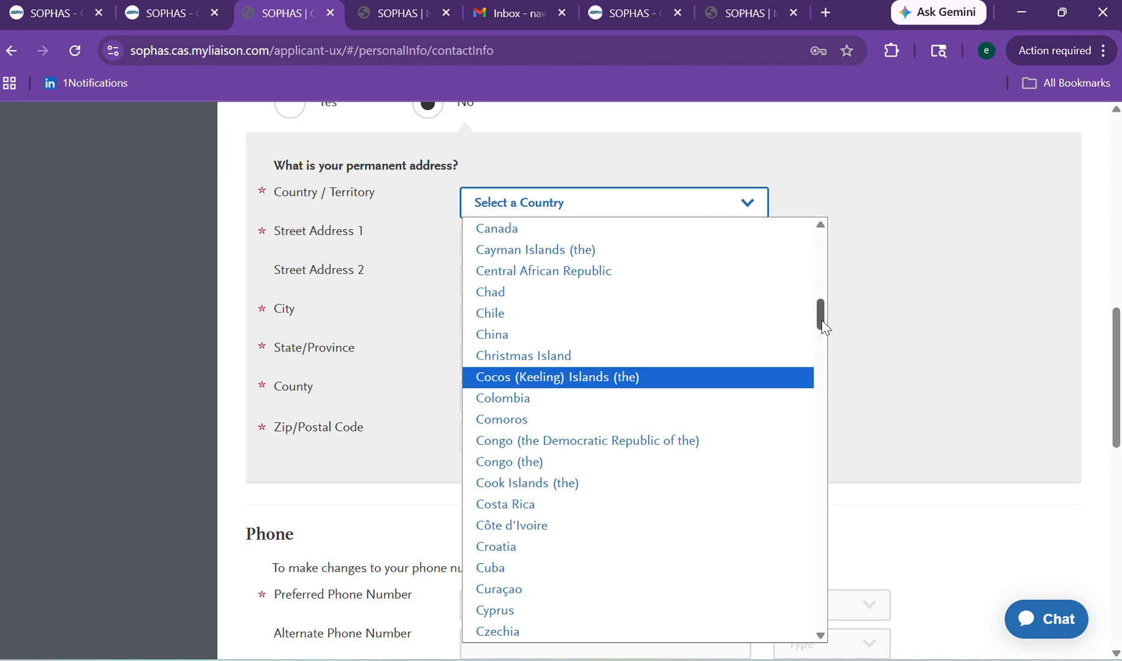
{"action": "left_click_drag", "start_coordinate": [821, 320], "coordinate": [806, 384]}
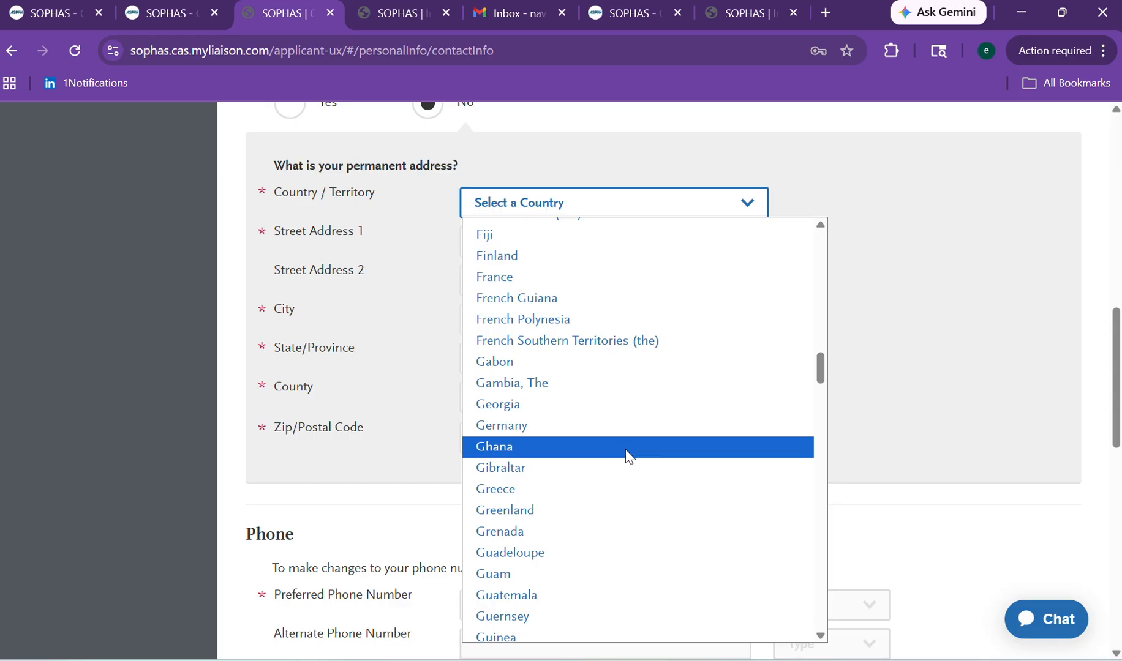
{"action": "left_click", "coordinate": [626, 450]}
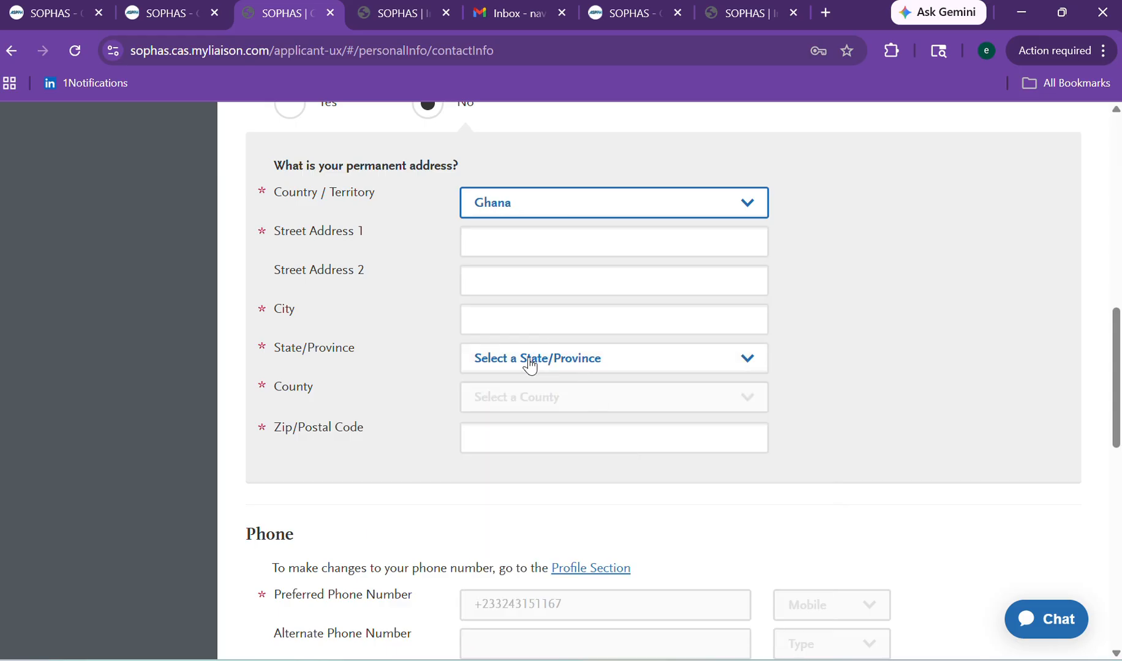
{"action": "left_click", "coordinate": [481, 239]}
{"action": "left_click", "coordinate": [627, 294]}
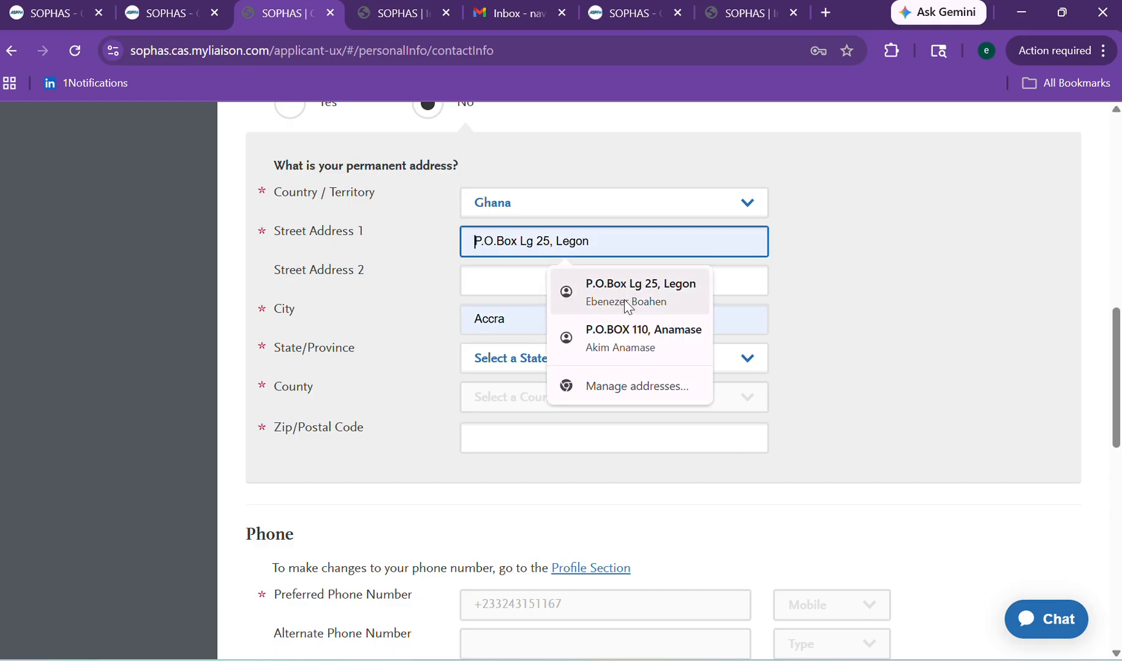
{"action": "left_click", "coordinate": [515, 364]}
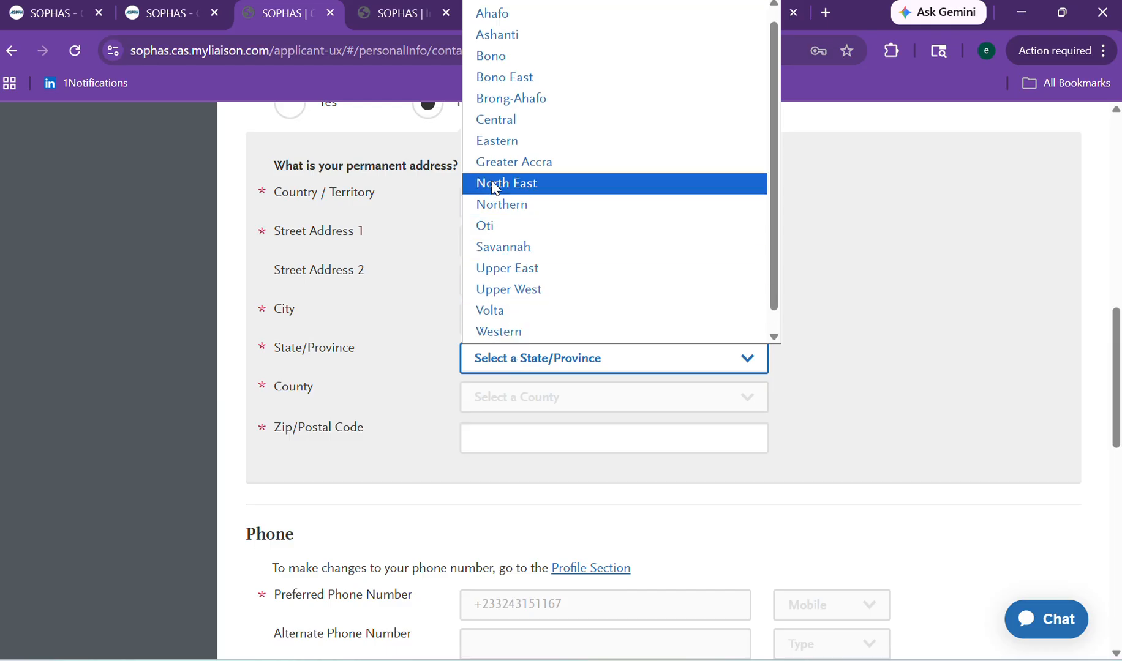
{"action": "left_click", "coordinate": [496, 142]}
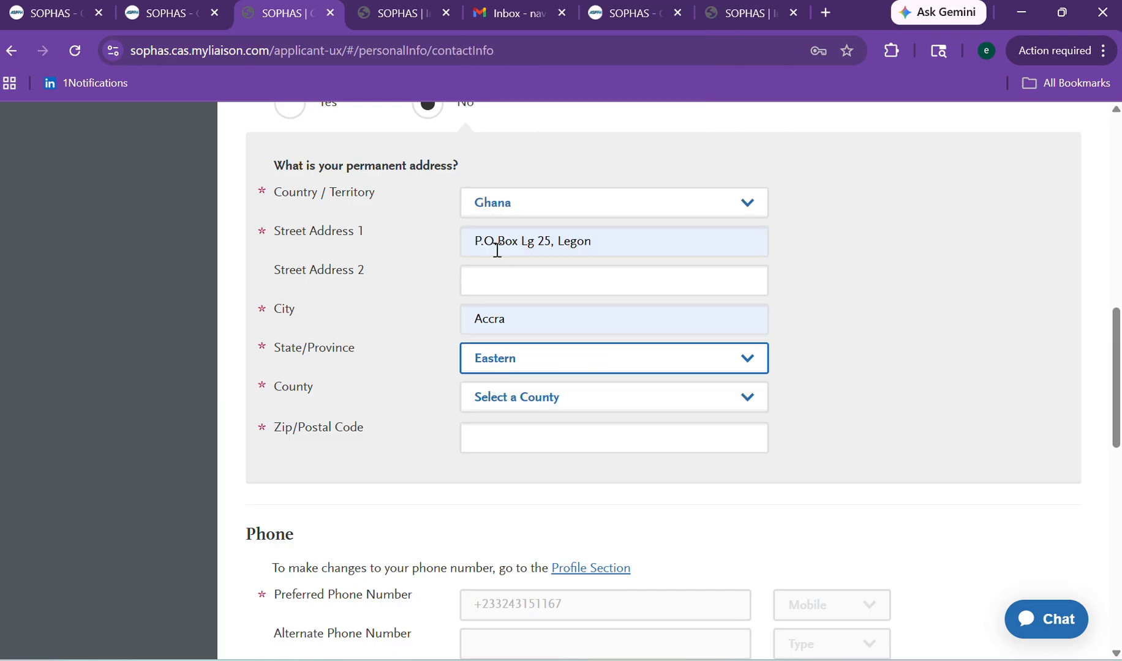
{"action": "left_click", "coordinate": [489, 430]}
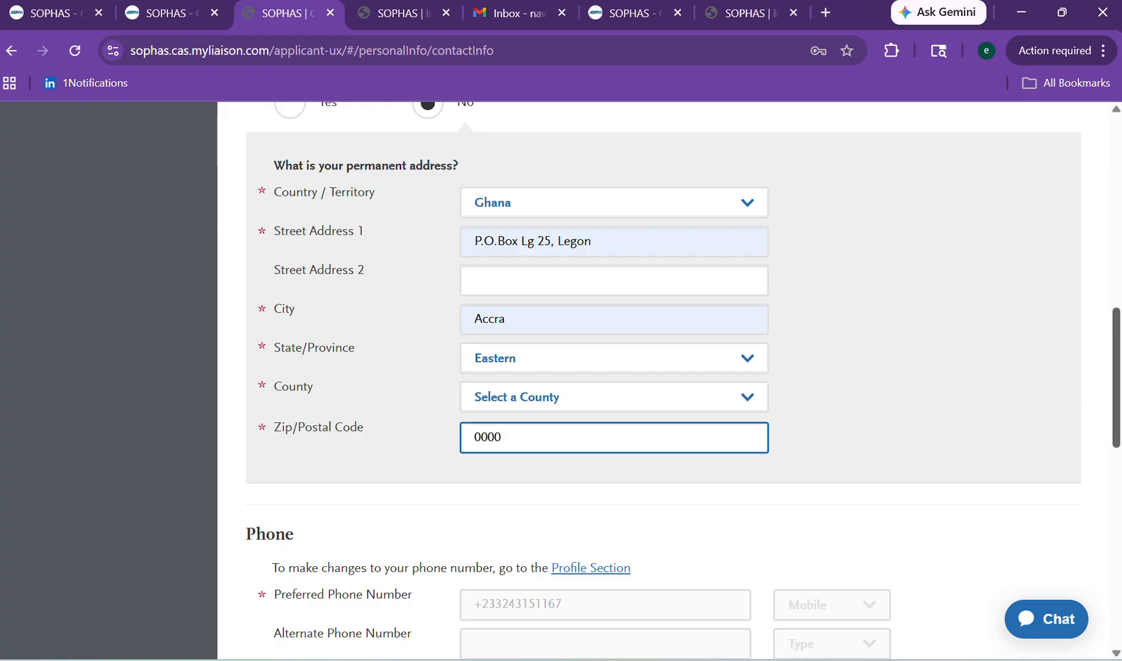
Choose N/A in the permanent address County list, then save Contact Information with Save and Continue.
{"action": "scroll", "coordinate": [1096, 410], "scroll_direction": "down", "scroll_amount": 9}
{"action": "scroll", "coordinate": [1096, 410], "scroll_direction": "down", "scroll_amount": 4}
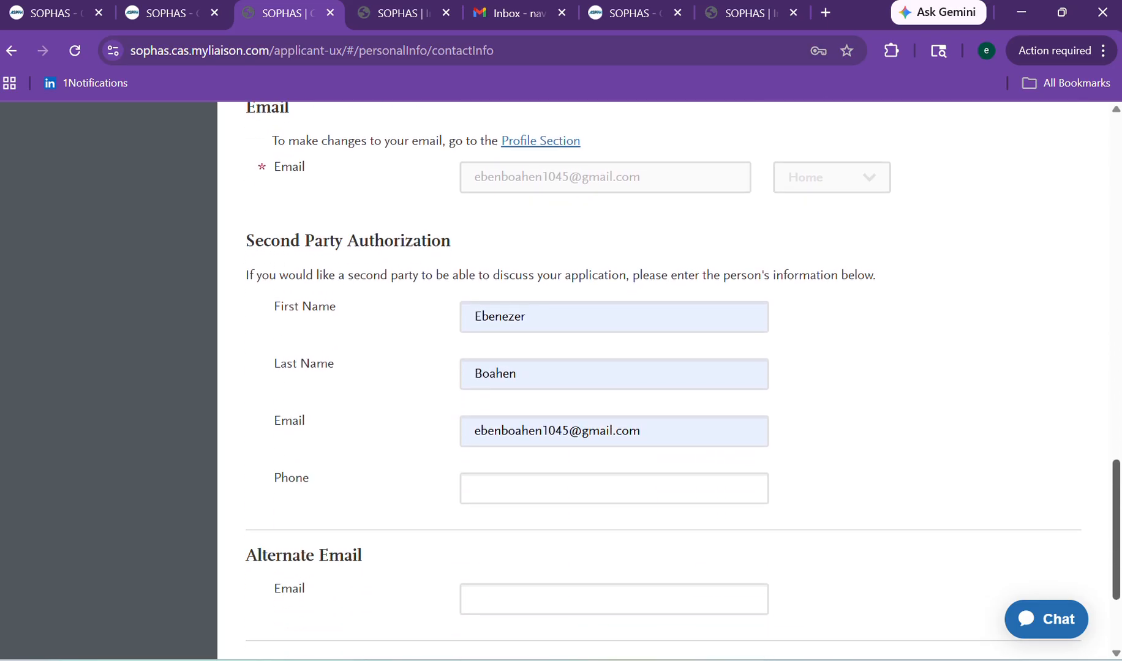
{"action": "scroll", "coordinate": [1109, 438], "scroll_direction": "up", "scroll_amount": 7}
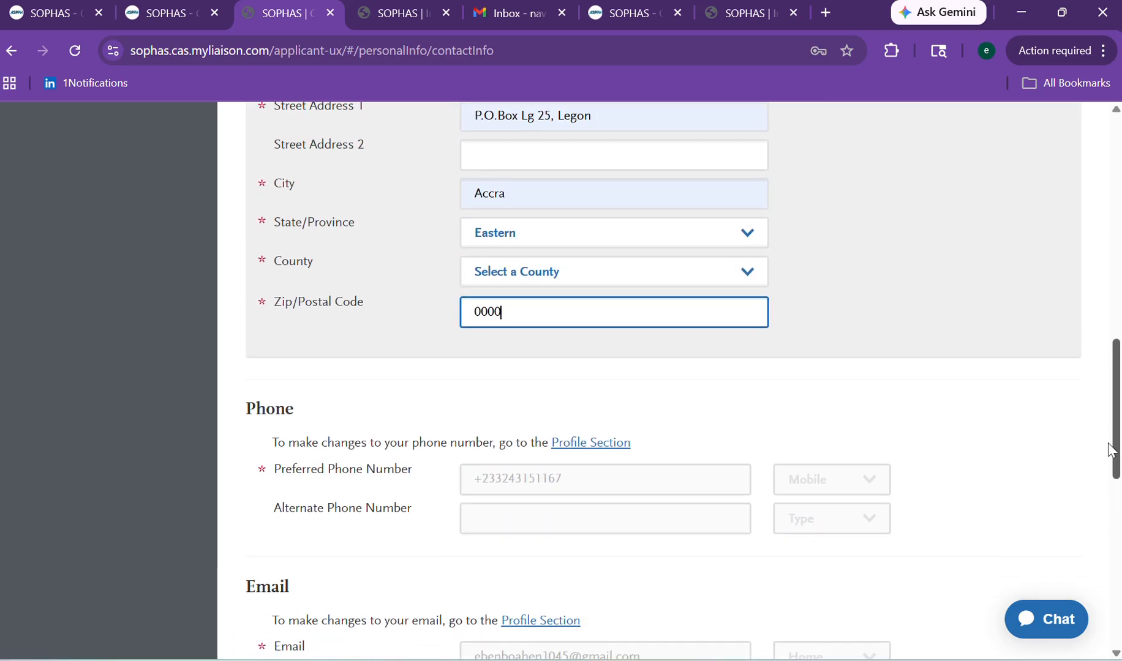
{"action": "left_click", "coordinate": [531, 423]}
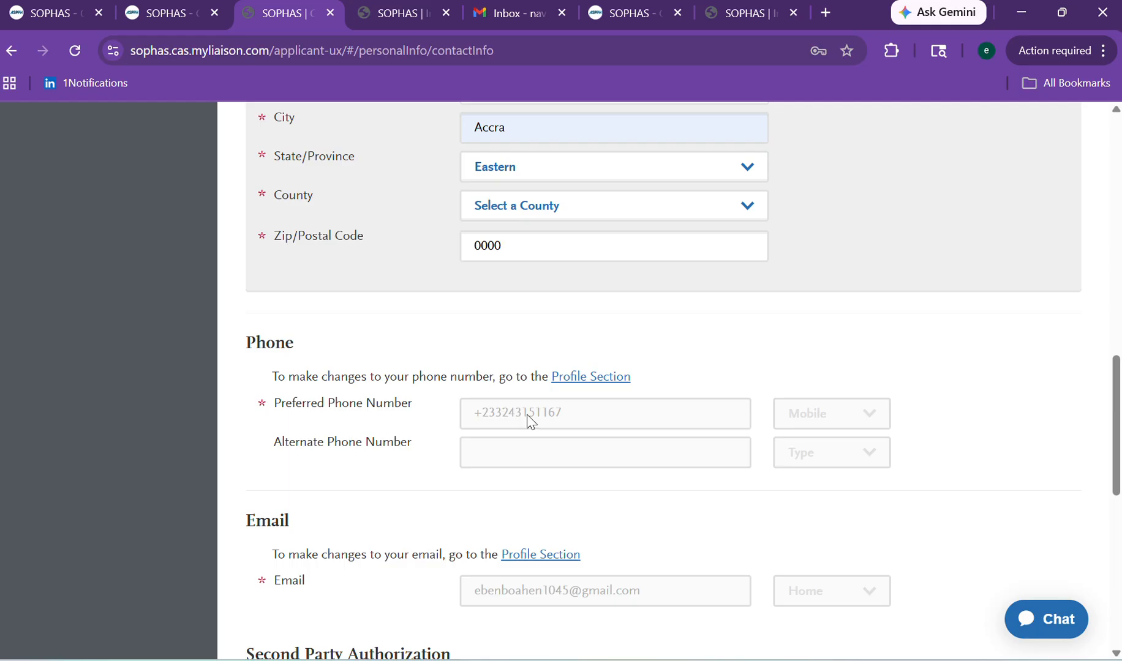
{"action": "scroll", "coordinate": [1107, 446], "scroll_direction": "up", "scroll_amount": 1}
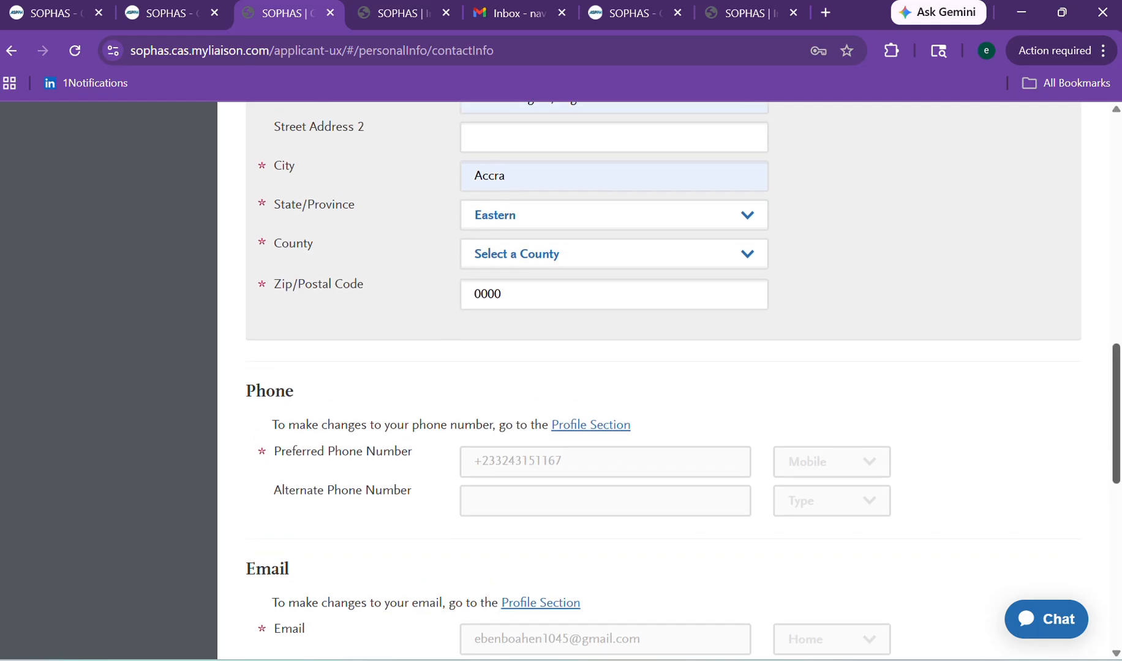
{"action": "left_click", "coordinate": [509, 265]}
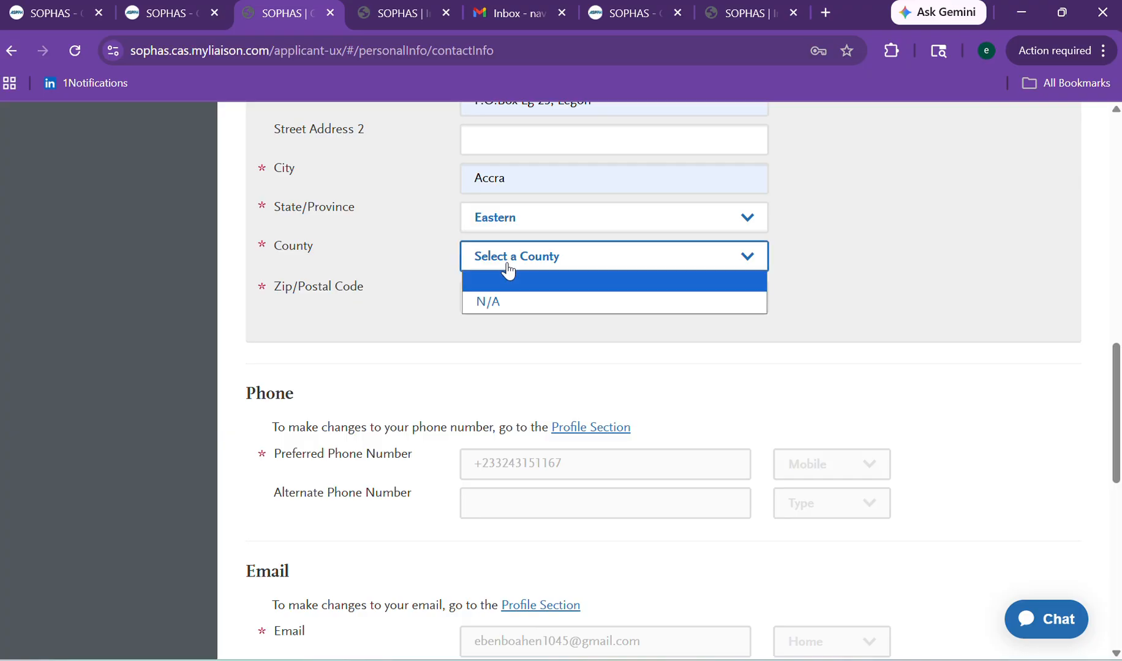
{"action": "left_click", "coordinate": [499, 301]}
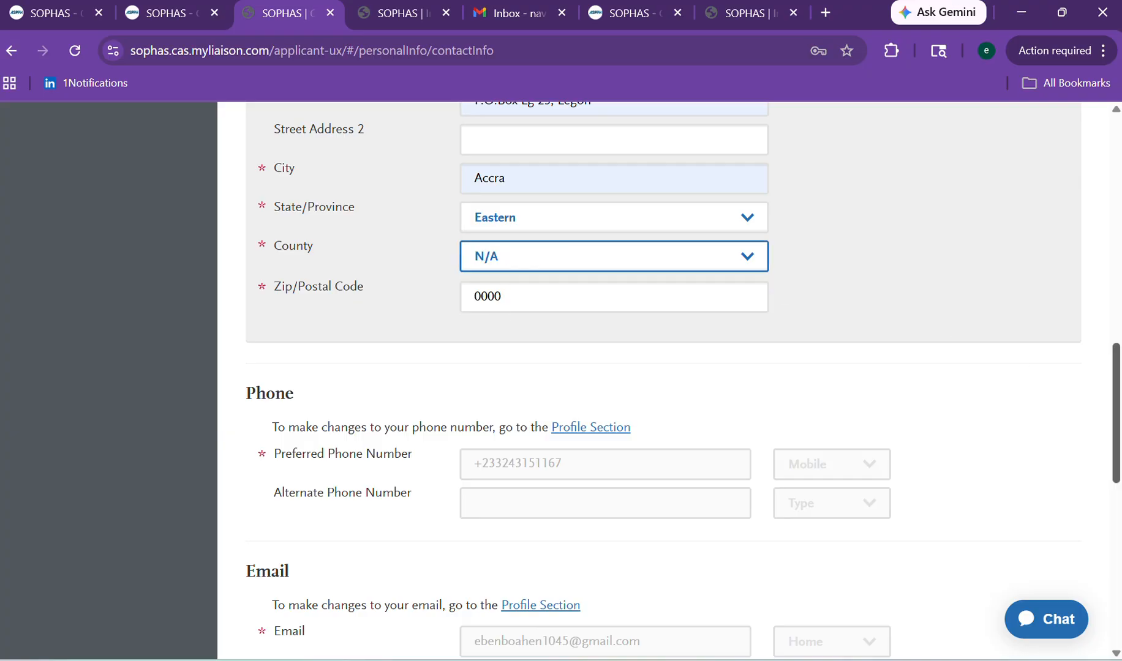
{"action": "left_click_drag", "start_coordinate": [1116, 395], "coordinate": [1115, 570]}
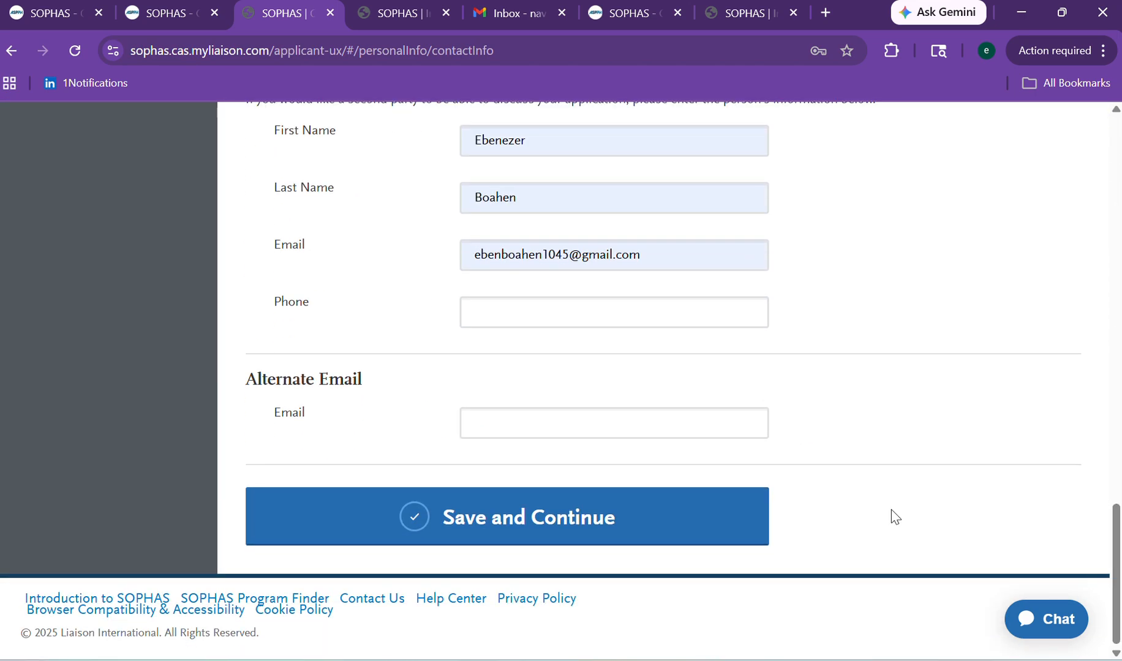
{"action": "left_click", "coordinate": [701, 534]}
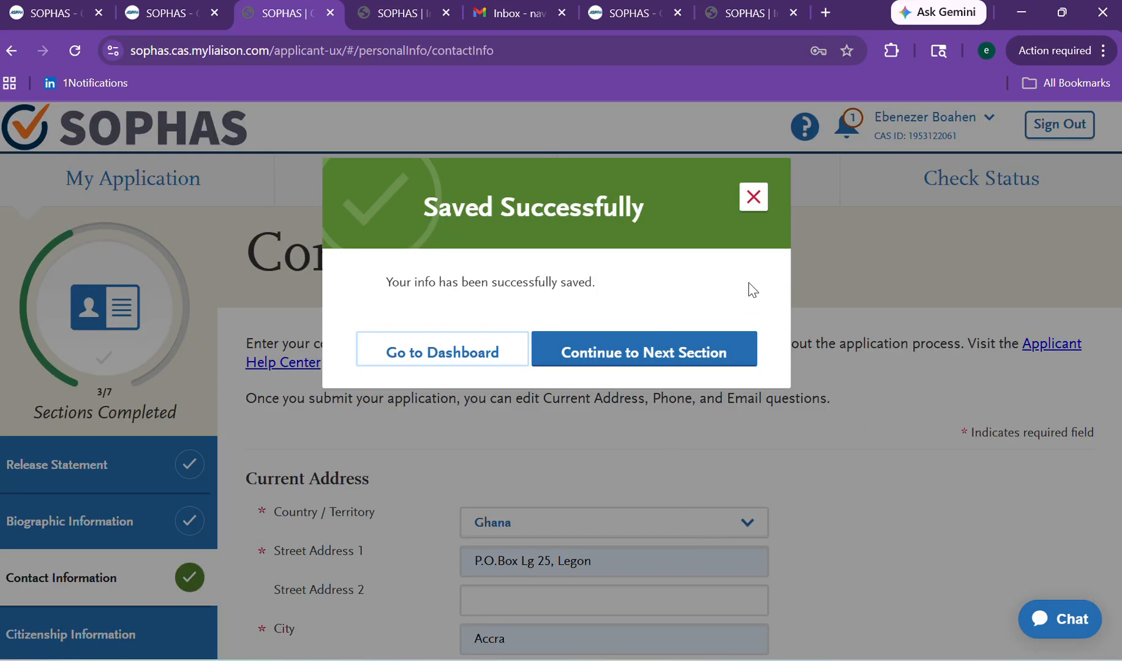
Close the Saved Successfully confirmation and go back to the My Application dashboard.
{"action": "left_click", "coordinate": [749, 199]}
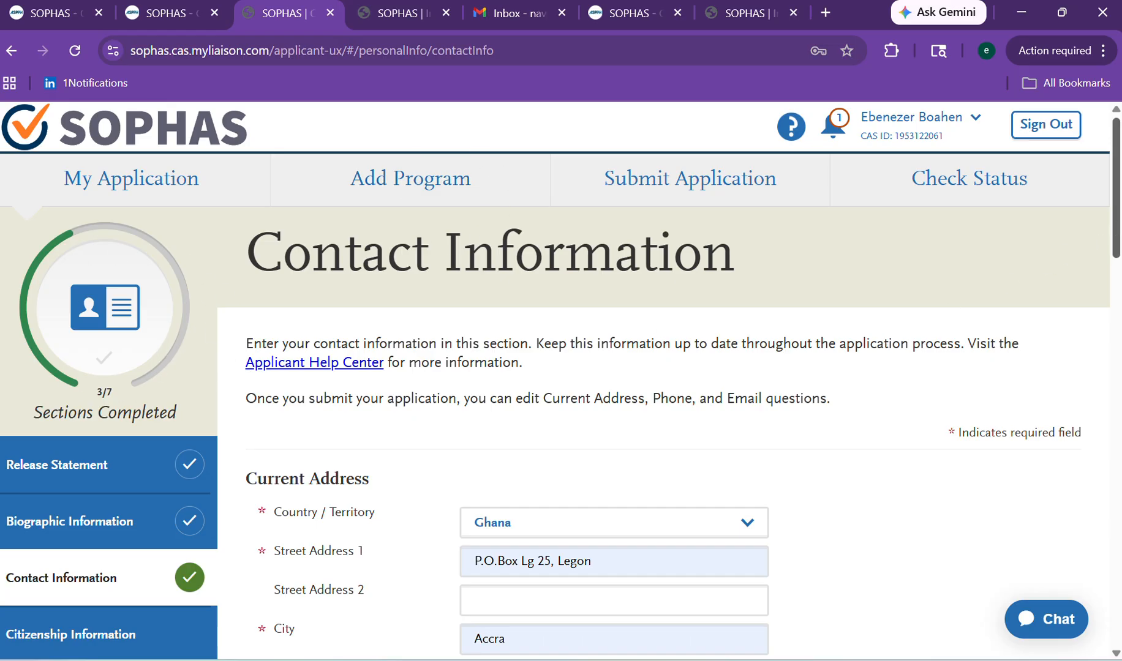
{"action": "scroll", "coordinate": [1114, 184], "scroll_direction": "down", "scroll_amount": 15}
{"action": "scroll", "coordinate": [1104, 276], "scroll_direction": "up", "scroll_amount": 15}
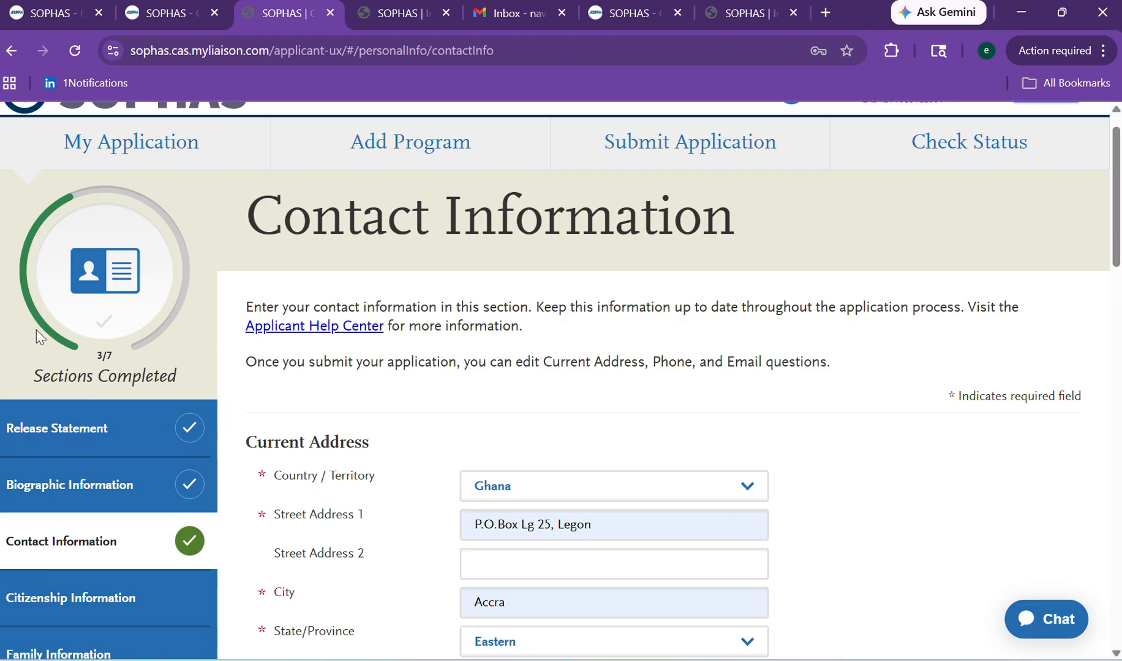
{"action": "left_click", "coordinate": [120, 148]}
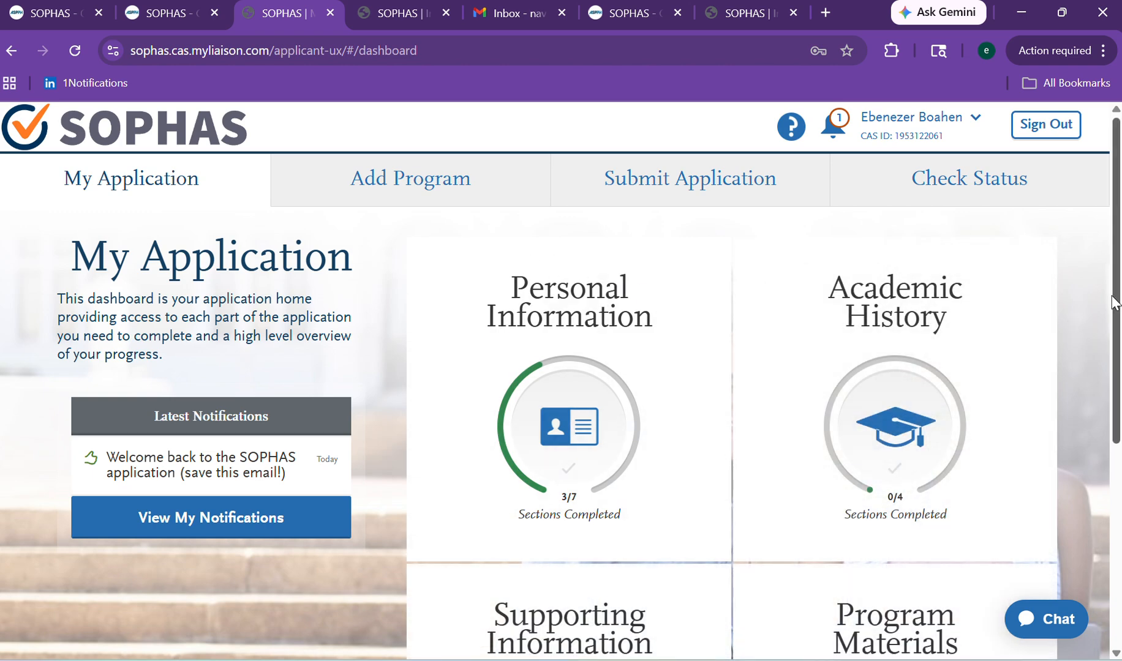
Expand the Academic History card to list High School Attended, Colleges Attended, Transcript Entry and Standardized Tests.
{"action": "scroll", "coordinate": [1095, 339], "scroll_direction": "down", "scroll_amount": 2}
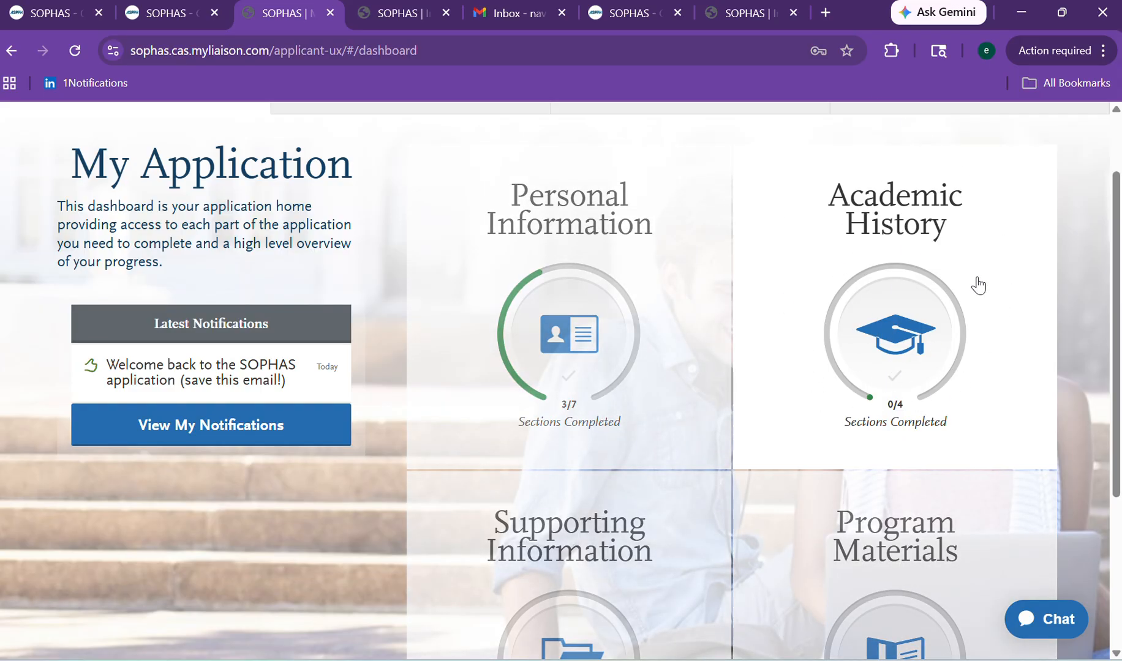
{"action": "left_click", "coordinate": [882, 311]}
{"action": "scroll", "coordinate": [1102, 368], "scroll_direction": "down", "scroll_amount": 3}
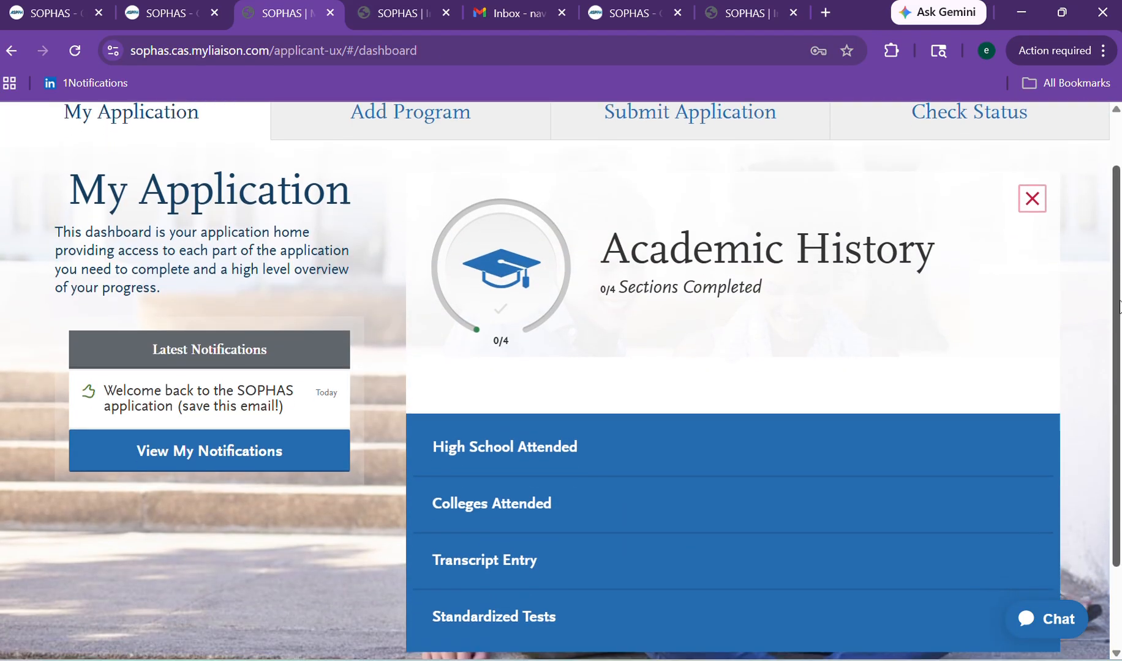
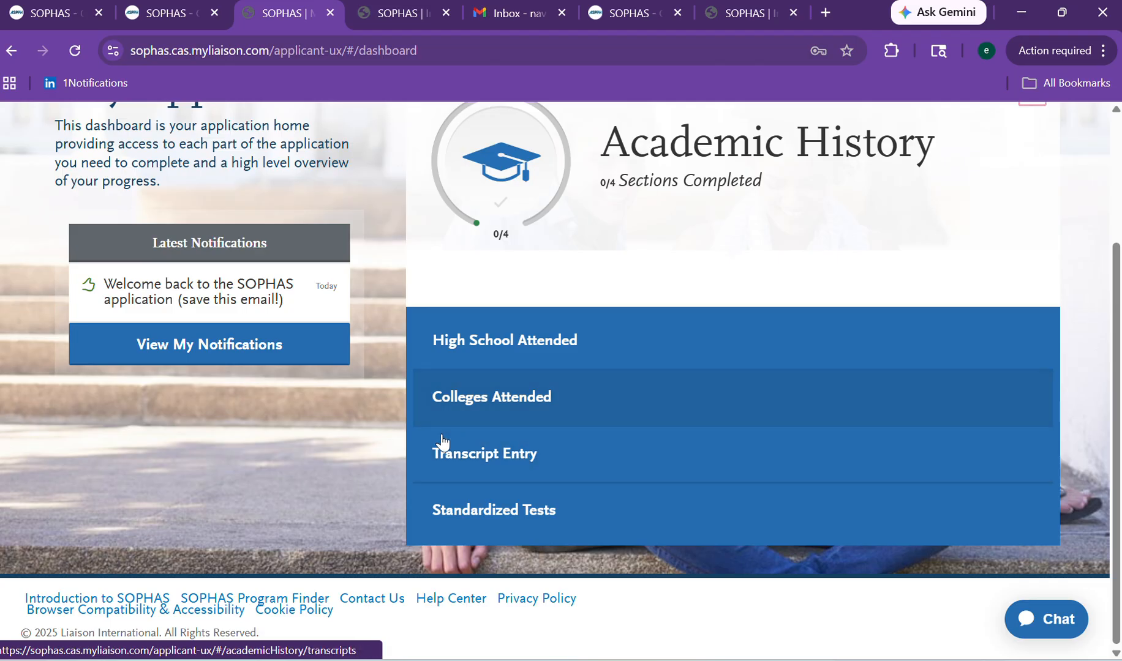
Open High School Attended and start a new high school entry.
{"action": "left_click", "coordinate": [484, 349]}
{"action": "scroll", "coordinate": [1016, 261], "scroll_direction": "down", "scroll_amount": 3}
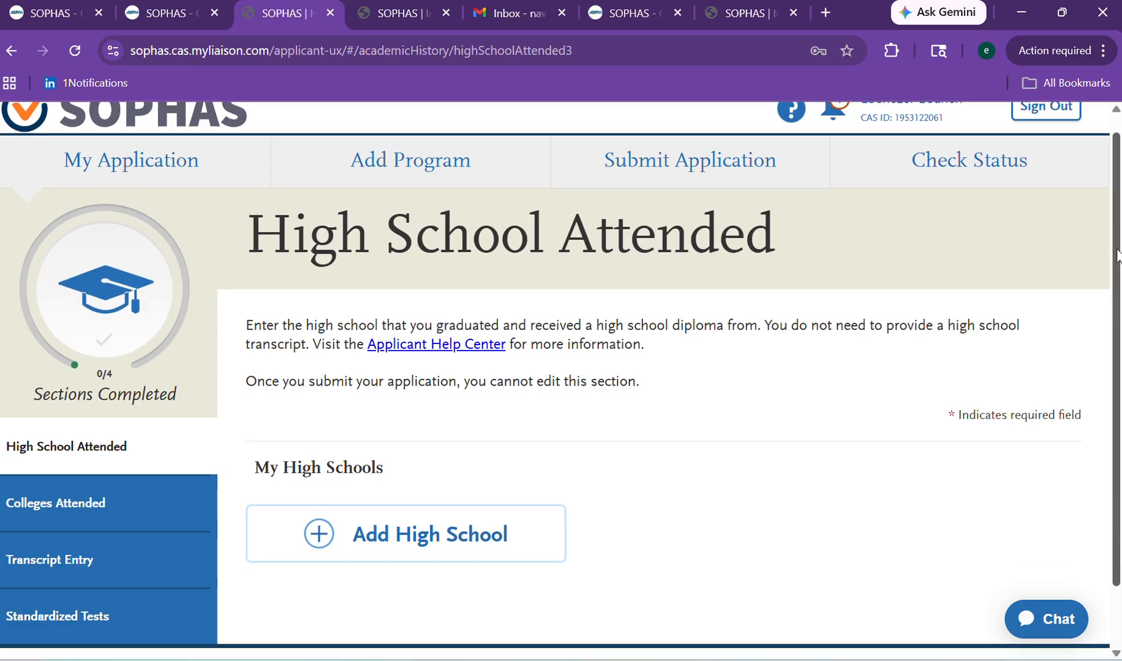
{"action": "left_click", "coordinate": [497, 464]}
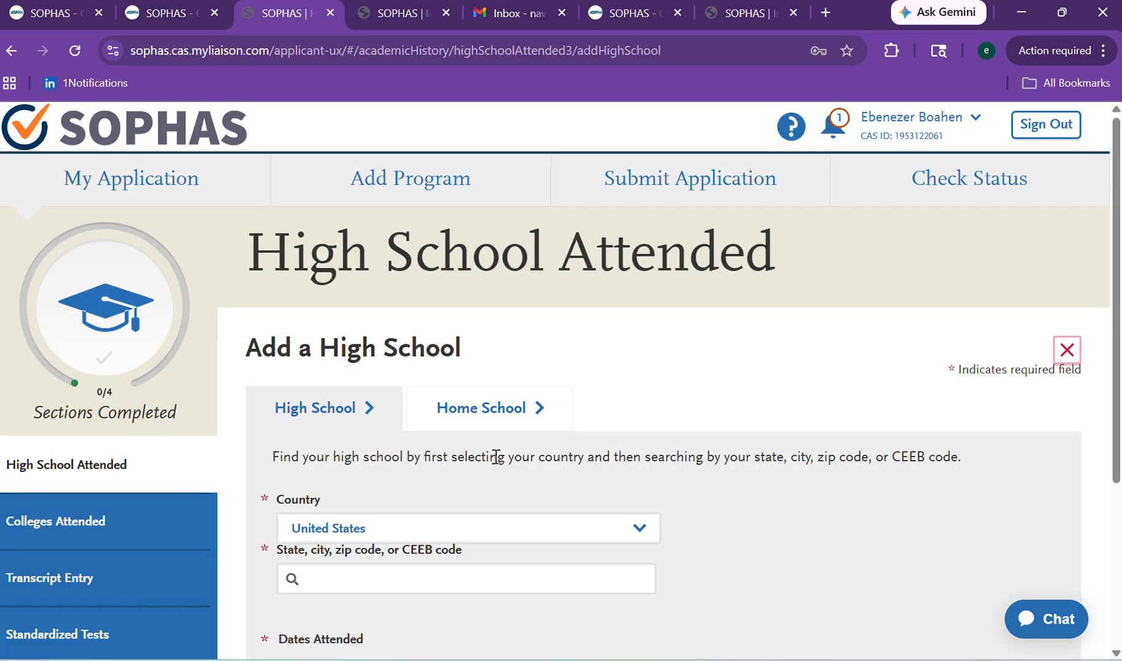
Set the high school's Country to Ghana.
{"action": "left_click", "coordinate": [445, 533]}
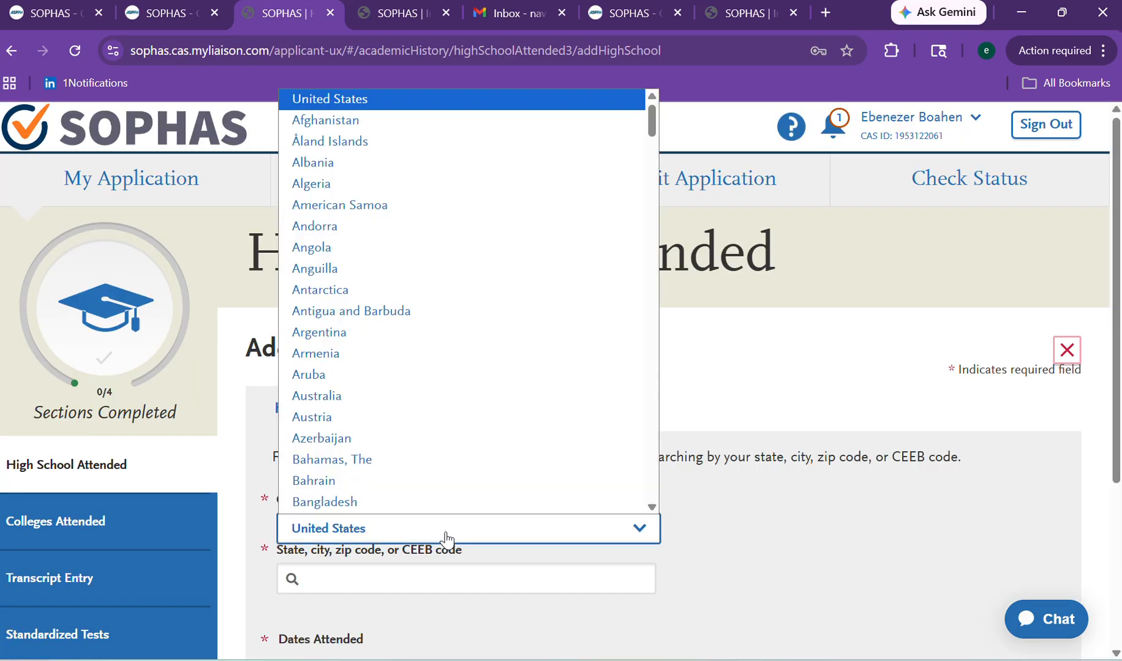
{"action": "scroll", "coordinate": [426, 358], "scroll_direction": "down", "scroll_amount": 1}
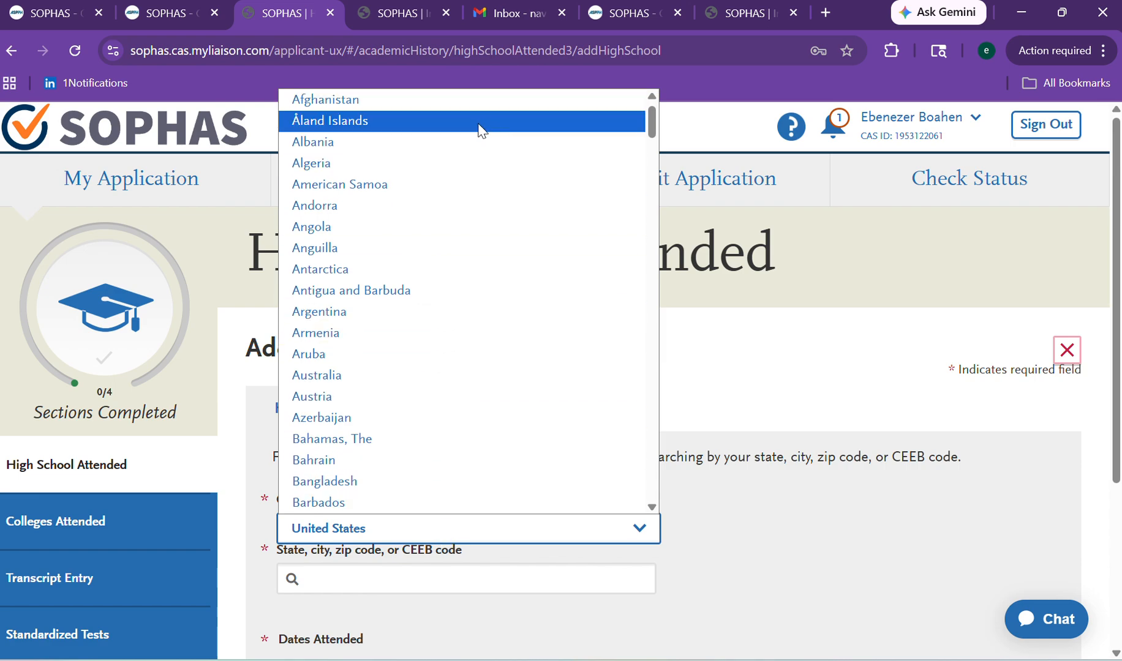
{"action": "left_click_drag", "start_coordinate": [652, 118], "coordinate": [624, 255]}
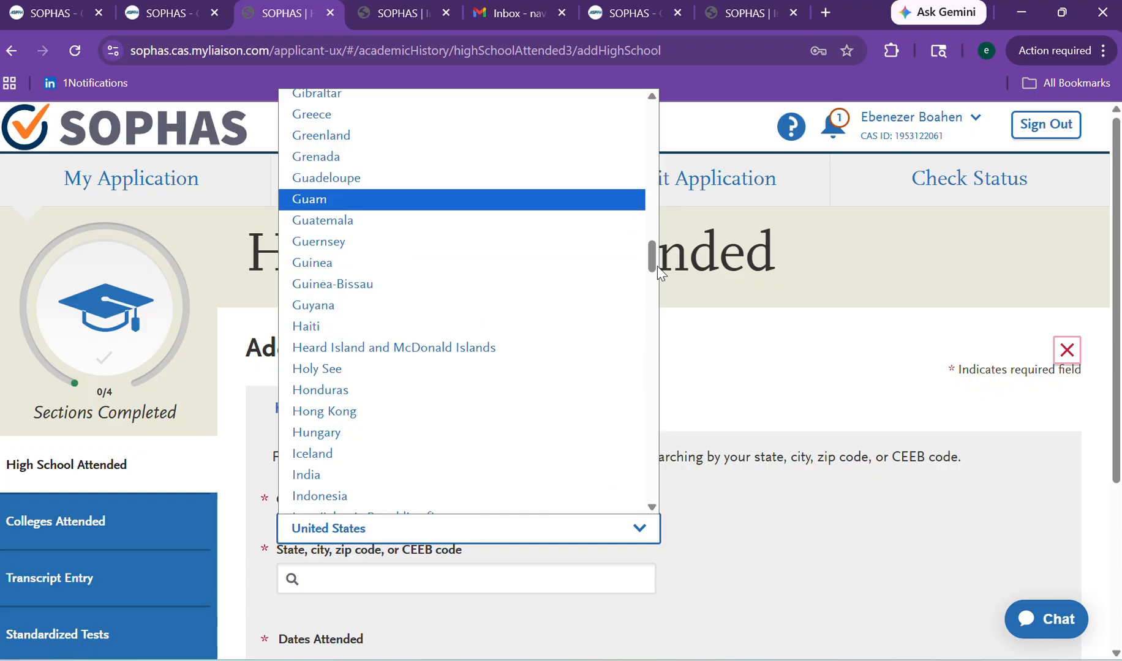
{"action": "left_click_drag", "start_coordinate": [654, 263], "coordinate": [624, 227]}
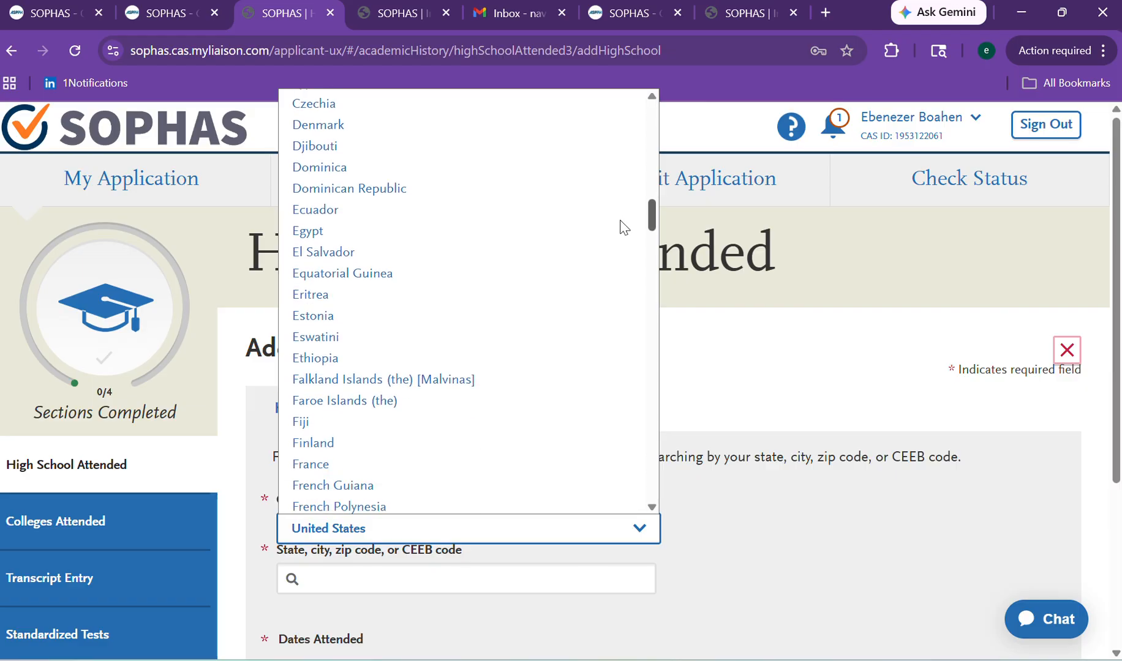
{"action": "scroll", "coordinate": [624, 227], "scroll_direction": "down", "scroll_amount": 4}
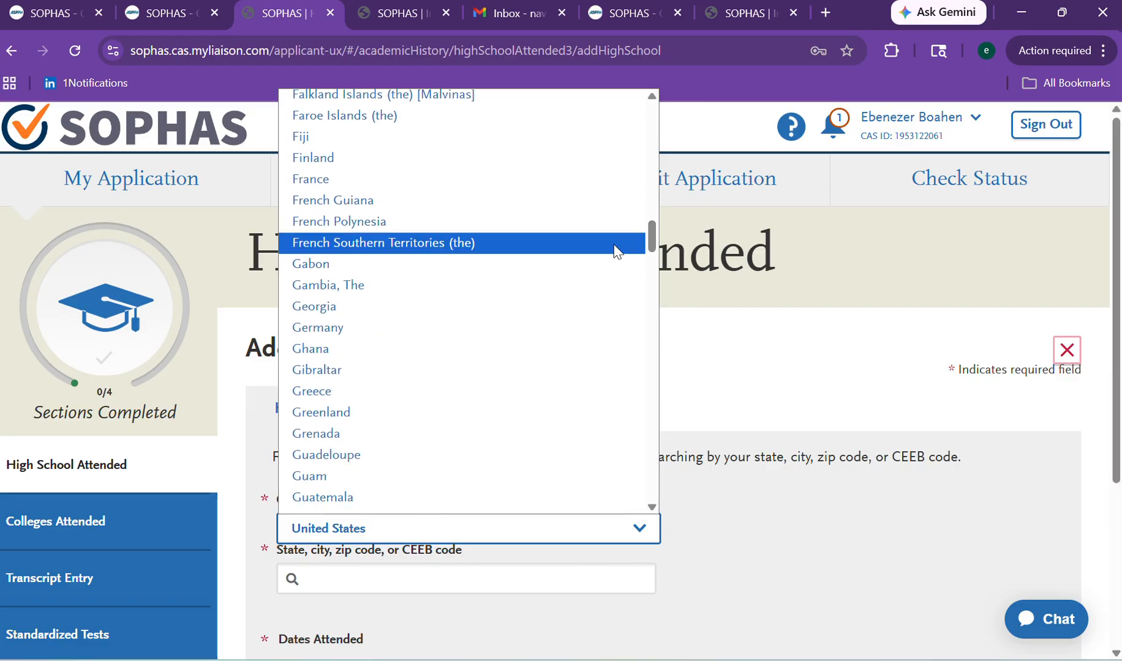
{"action": "left_click", "coordinate": [503, 346]}
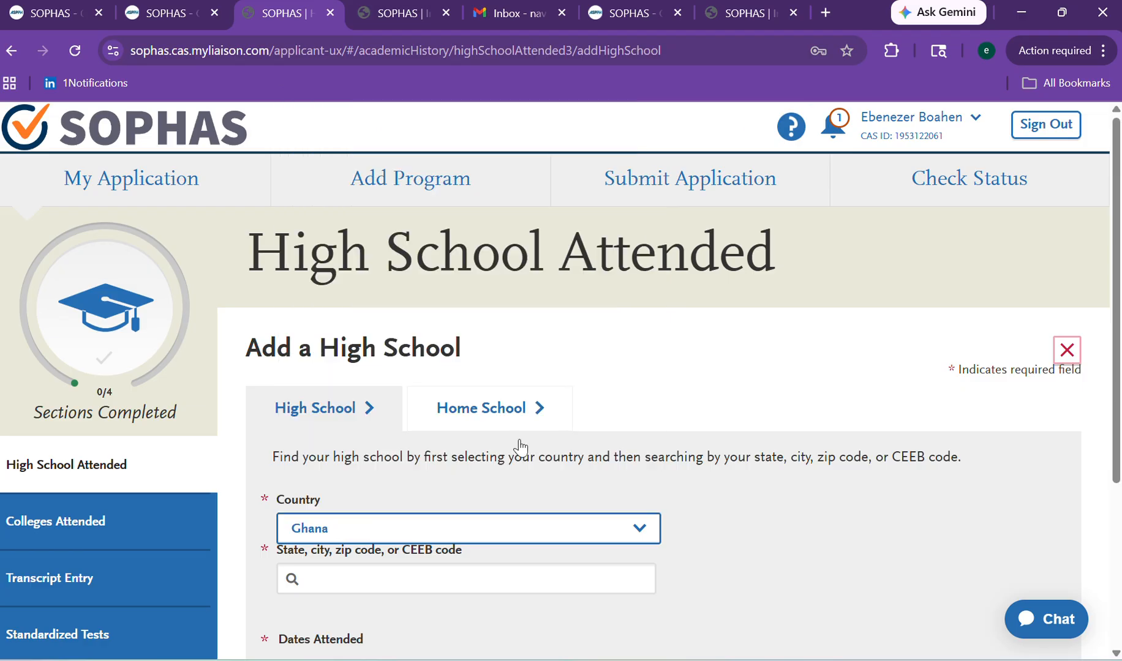
{"action": "left_click", "coordinate": [411, 574]}
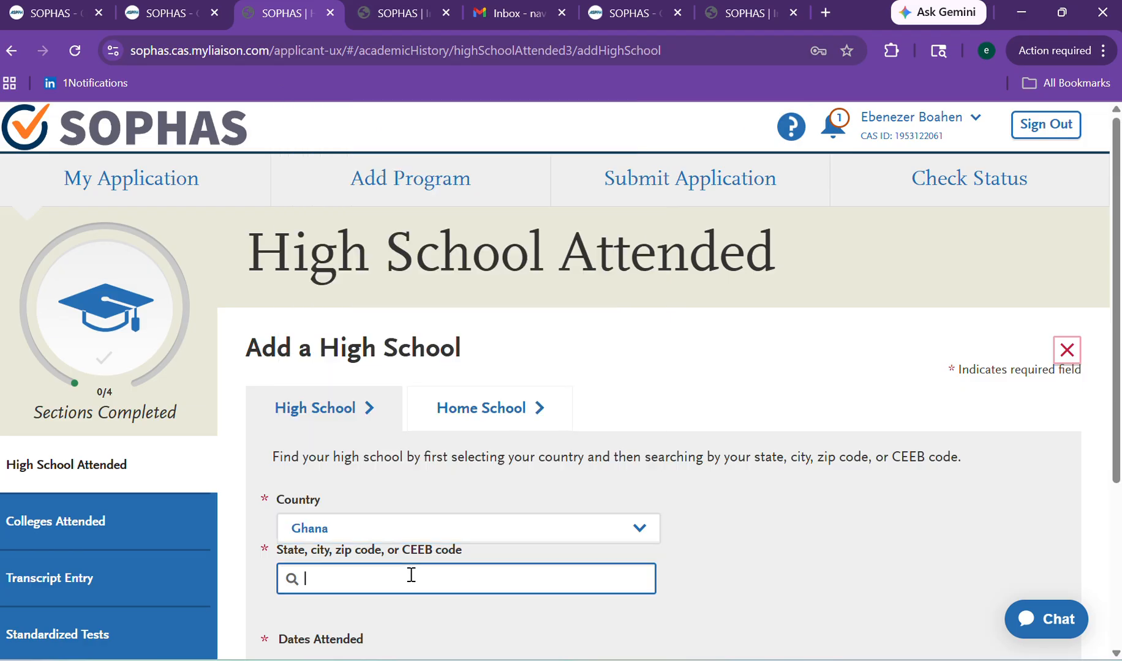
Enter 0000 in the high school search and dismiss the suggestions.
{"action": "type", "text": "0000"}
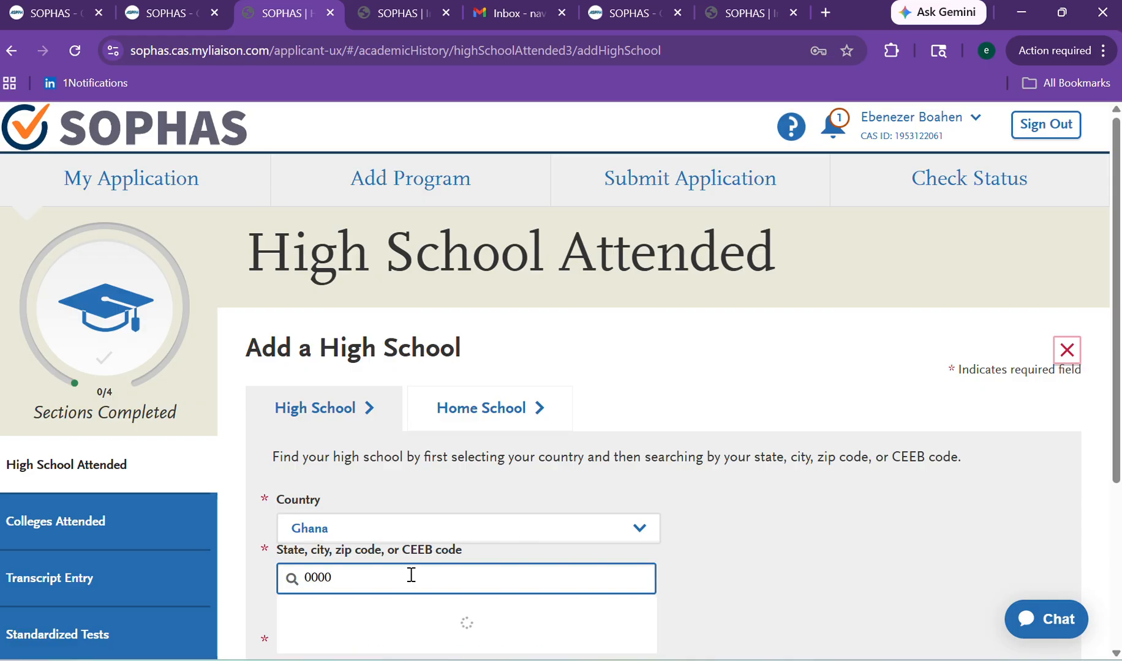
{"action": "left_click", "coordinate": [729, 514]}
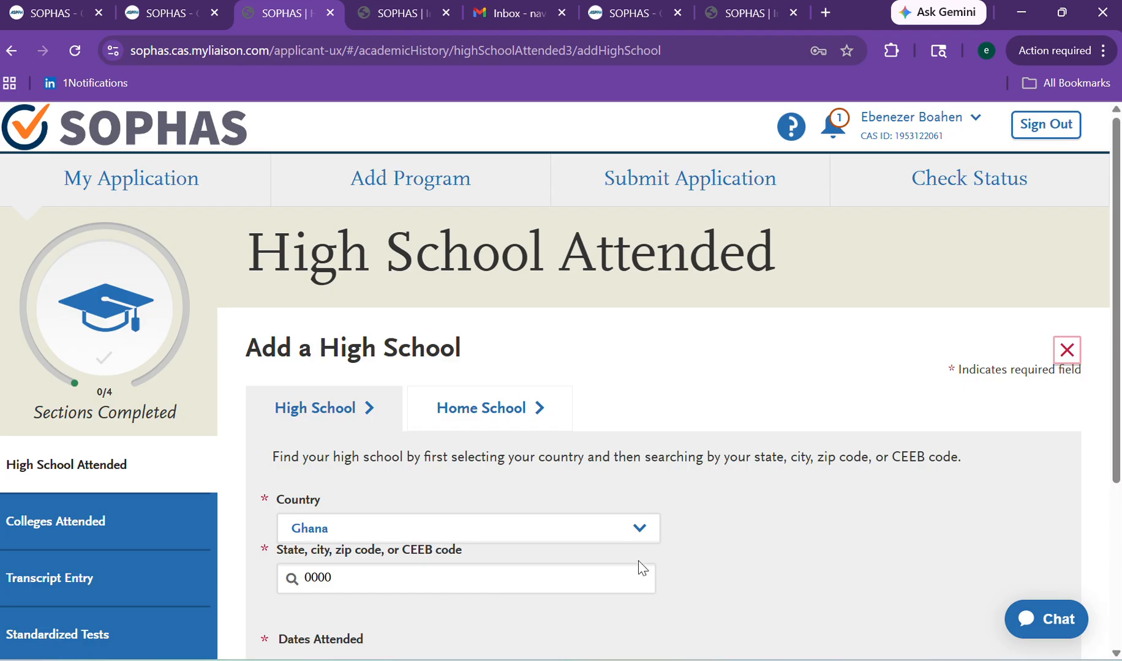
{"action": "left_click", "coordinate": [559, 576]}
{"action": "left_click", "coordinate": [836, 533]}
{"action": "scroll", "coordinate": [1116, 361], "scroll_direction": "down", "scroll_amount": 4}
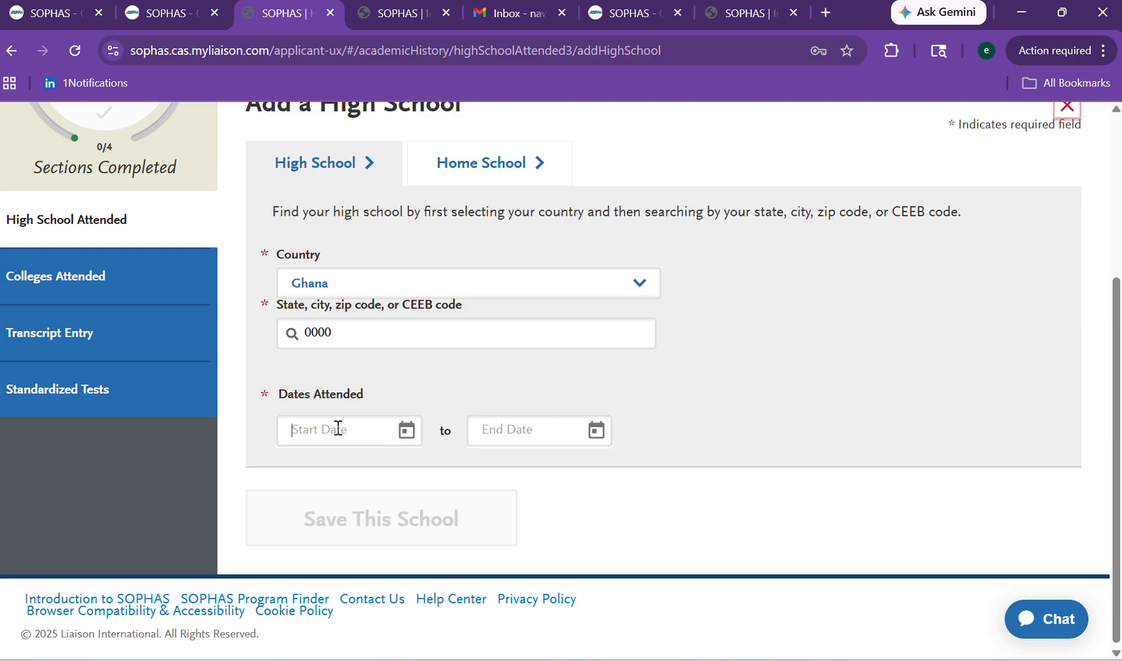
Set Dates Attended from November 2009 to May 2013.
{"action": "type", "text": "2009"}
{"action": "left_click", "coordinate": [522, 426]}
{"action": "type", "text": "2"}
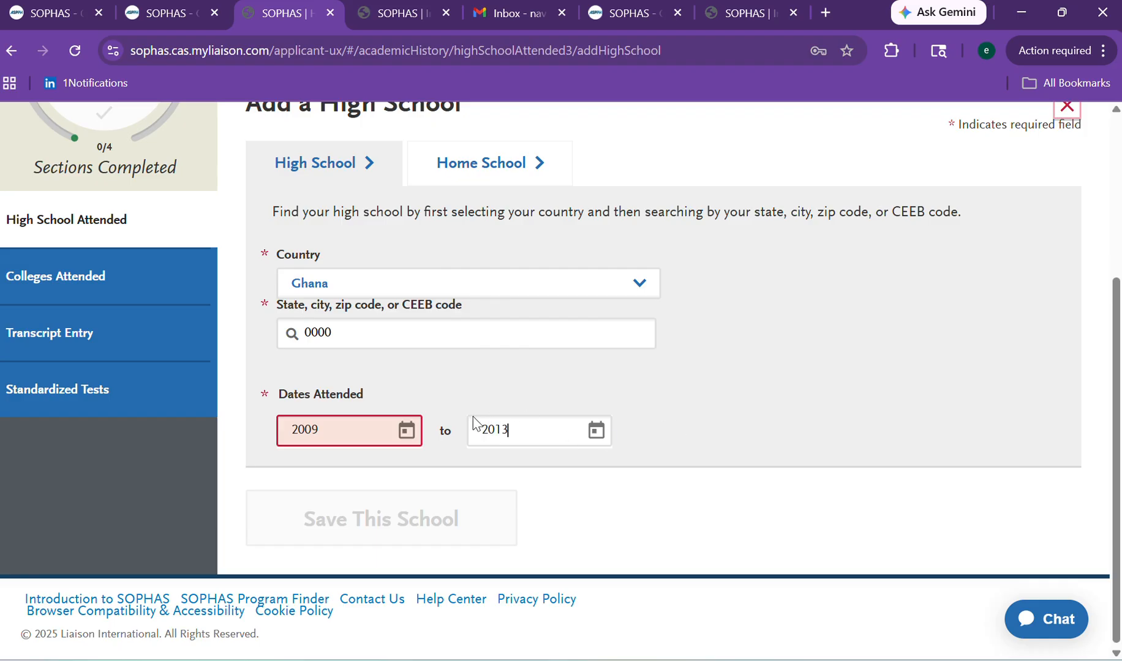
{"action": "left_click", "coordinate": [405, 436]}
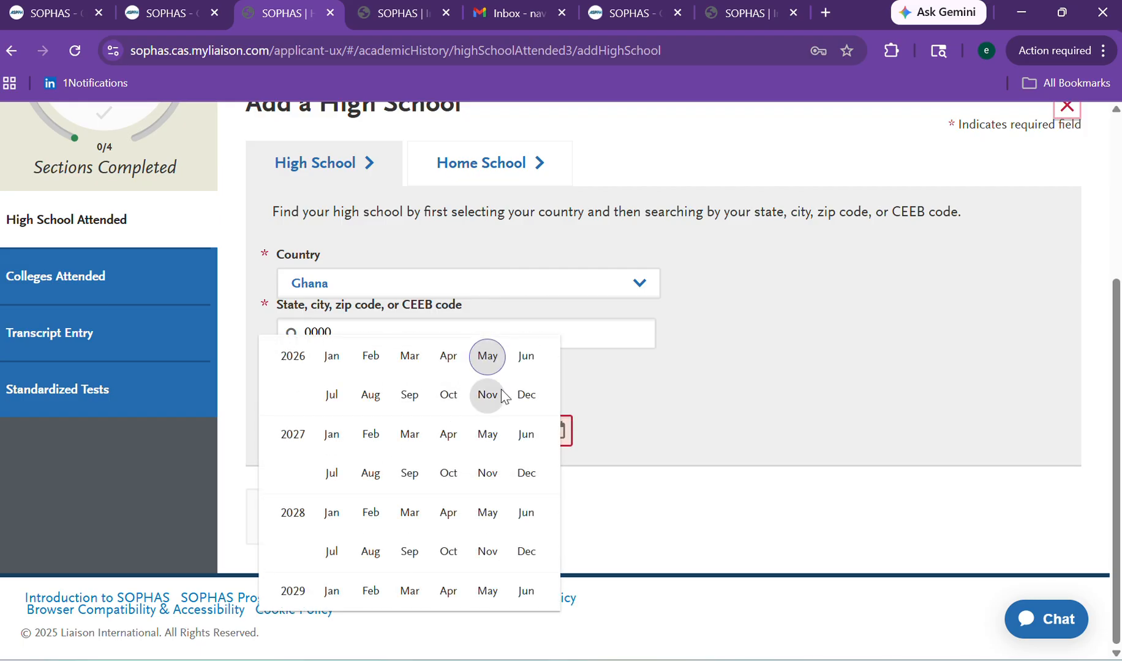
{"action": "left_click", "coordinate": [488, 395]}
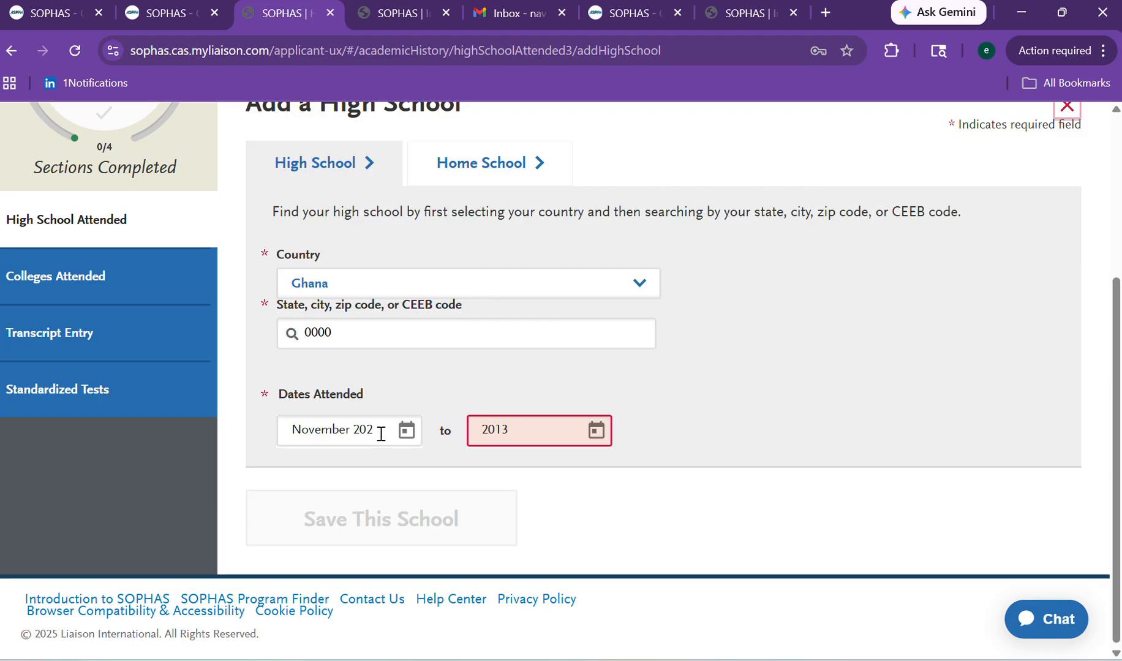
{"action": "key", "text": "BackSpace"}
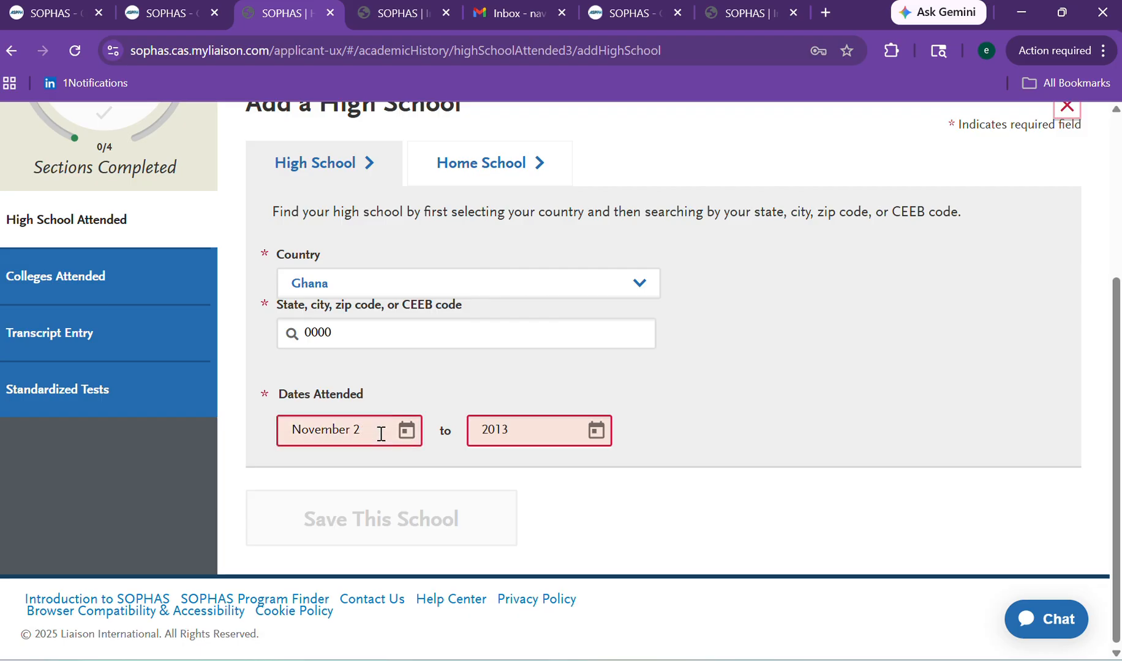
{"action": "type", "text": "01"}
{"action": "left_click", "coordinate": [528, 432]}
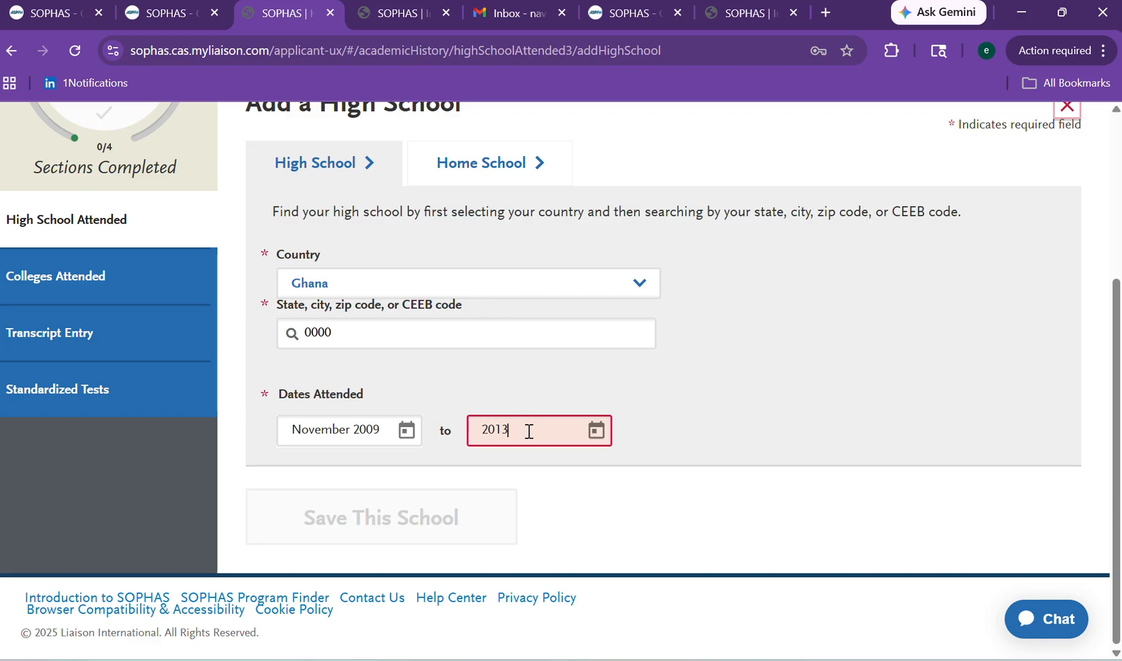
{"action": "left_click", "coordinate": [597, 432]}
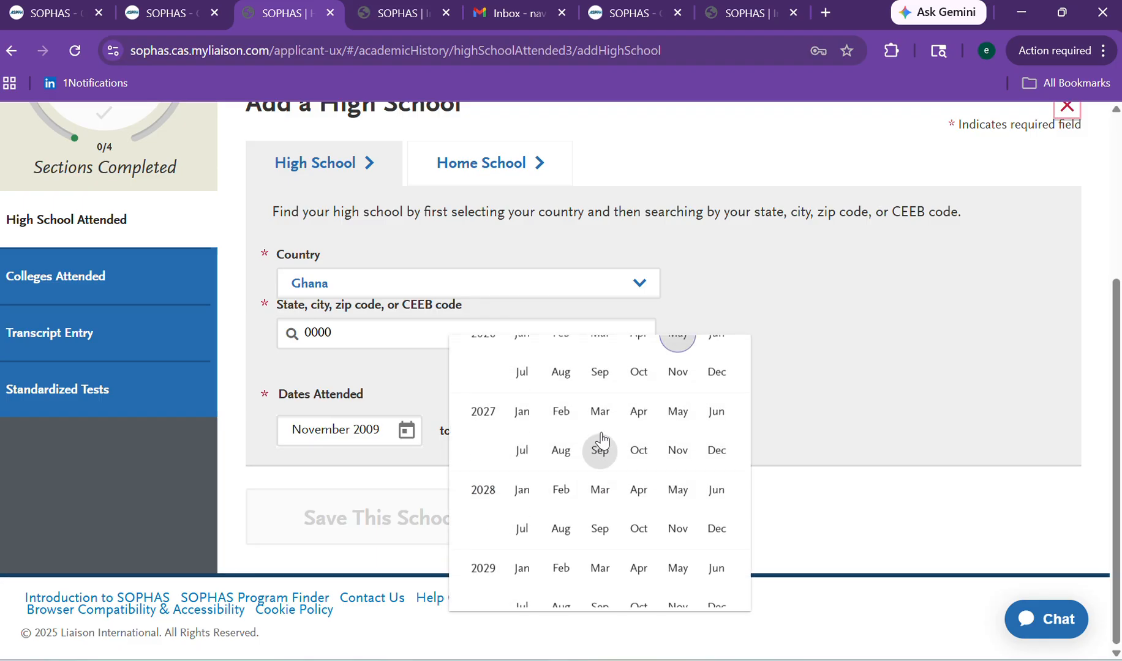
{"action": "left_click", "coordinate": [676, 438]}
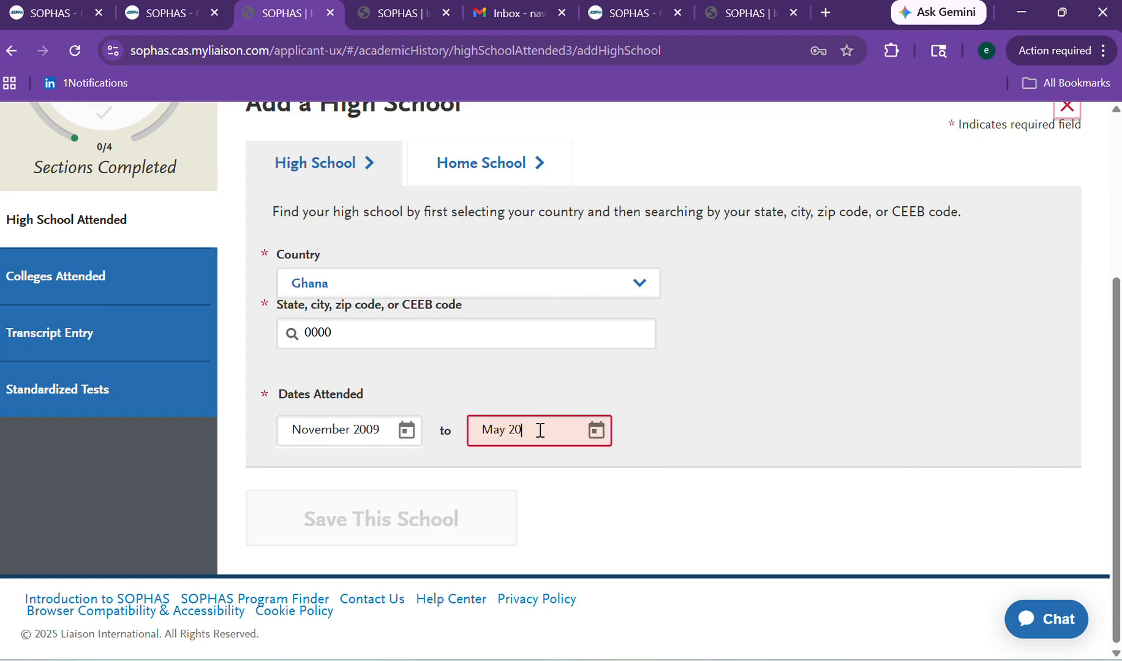
{"action": "type", "text": "13"}
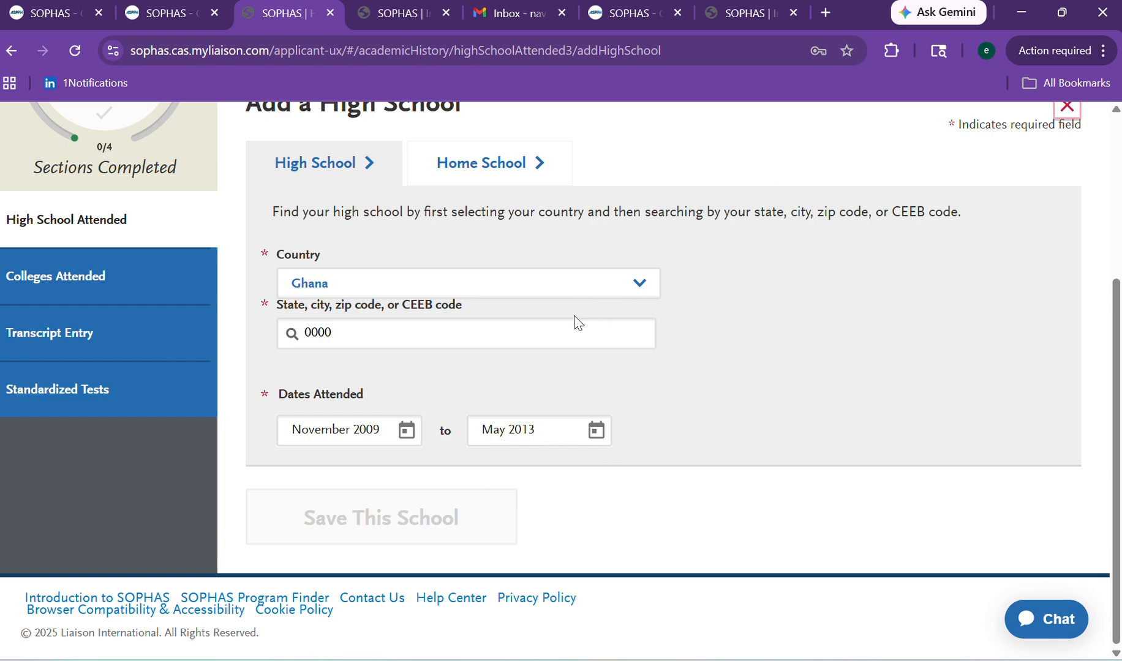
Recheck that the Country is still Ghana.
{"action": "left_click", "coordinate": [540, 285]}
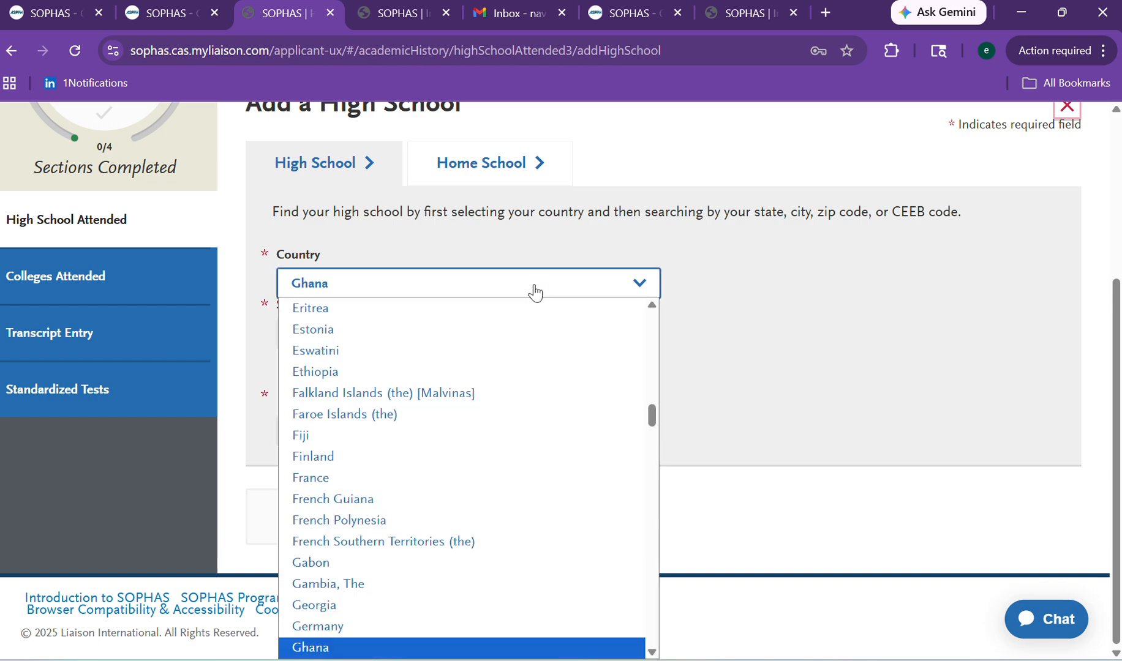
{"action": "left_click", "coordinate": [539, 289]}
{"action": "left_click", "coordinate": [893, 310]}
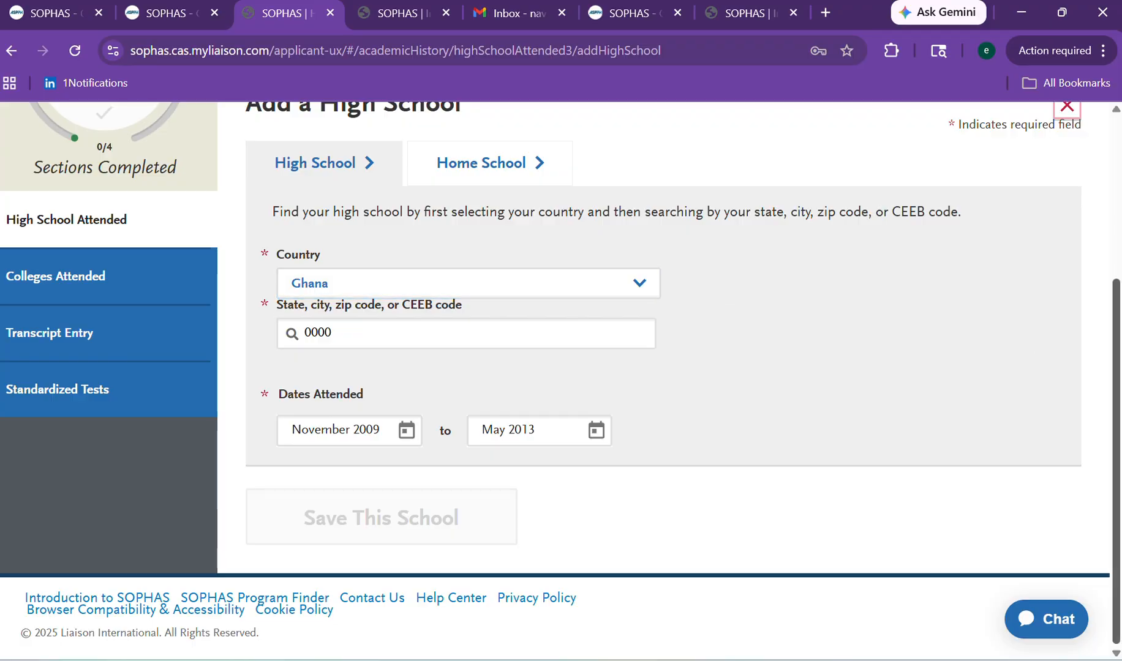
{"action": "scroll", "coordinate": [1119, 333], "scroll_direction": "up", "scroll_amount": 2}
{"action": "scroll", "coordinate": [1062, 476], "scroll_direction": "down", "scroll_amount": 2}
{"action": "scroll", "coordinate": [1080, 423], "scroll_direction": "up", "scroll_amount": 3}
{"action": "scroll", "coordinate": [1089, 335], "scroll_direction": "down", "scroll_amount": 2}
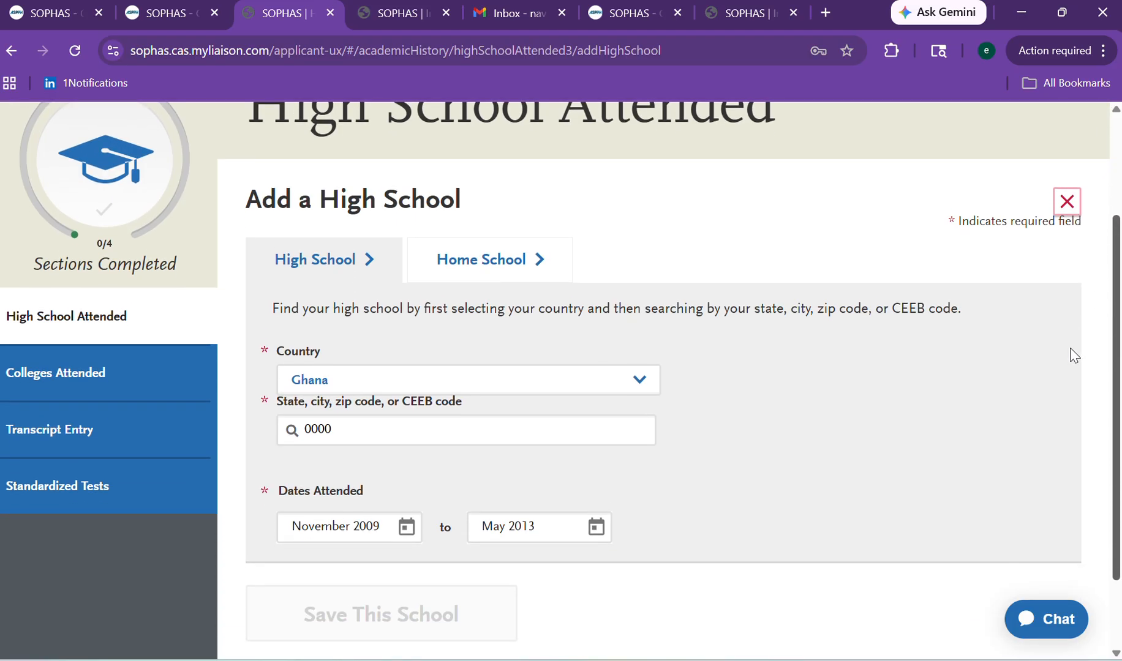
Switch to the Home School form and name the school Agona Nsaba Presbyterian High.
{"action": "left_click", "coordinate": [508, 260]}
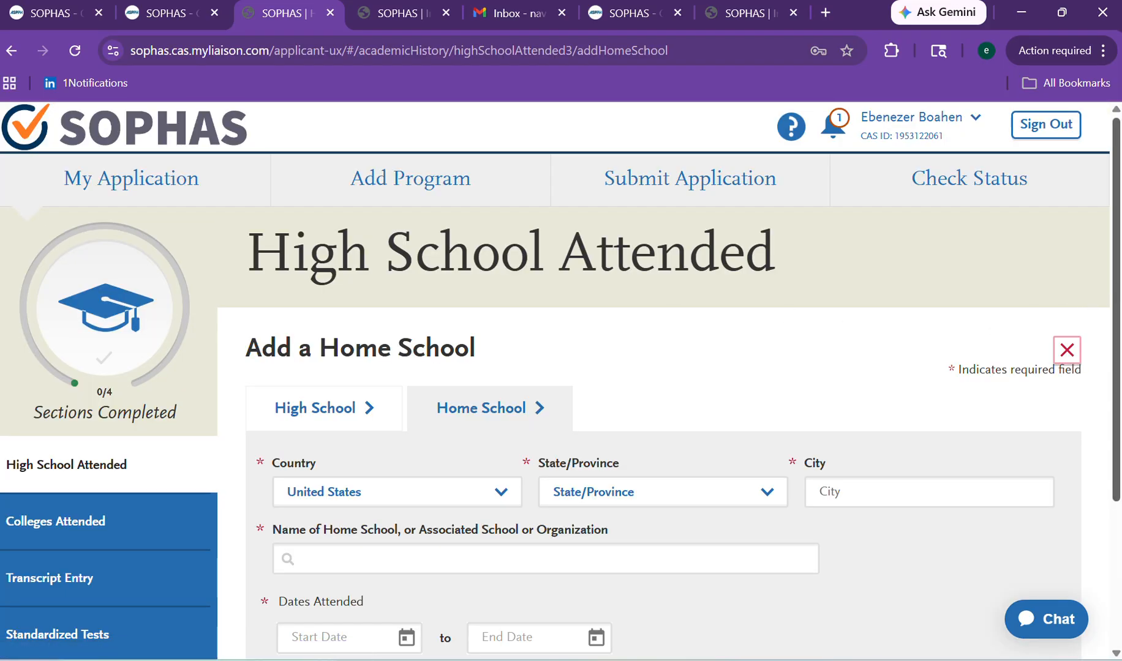
{"action": "scroll", "coordinate": [1006, 415], "scroll_direction": "down", "scroll_amount": 4}
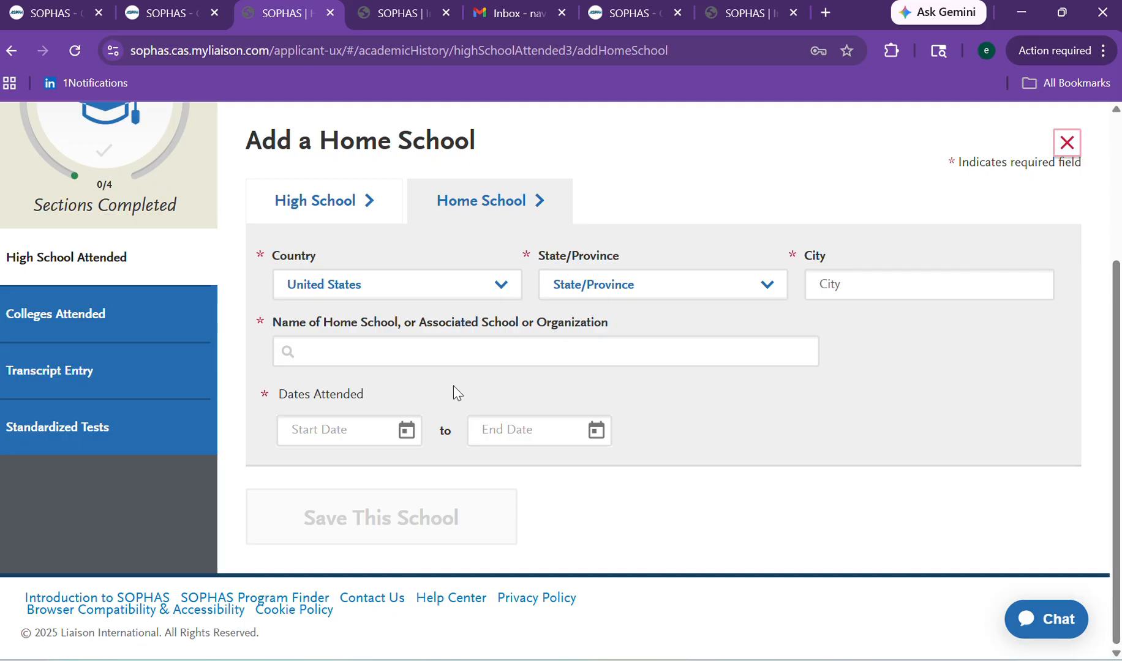
{"action": "left_click", "coordinate": [342, 362]}
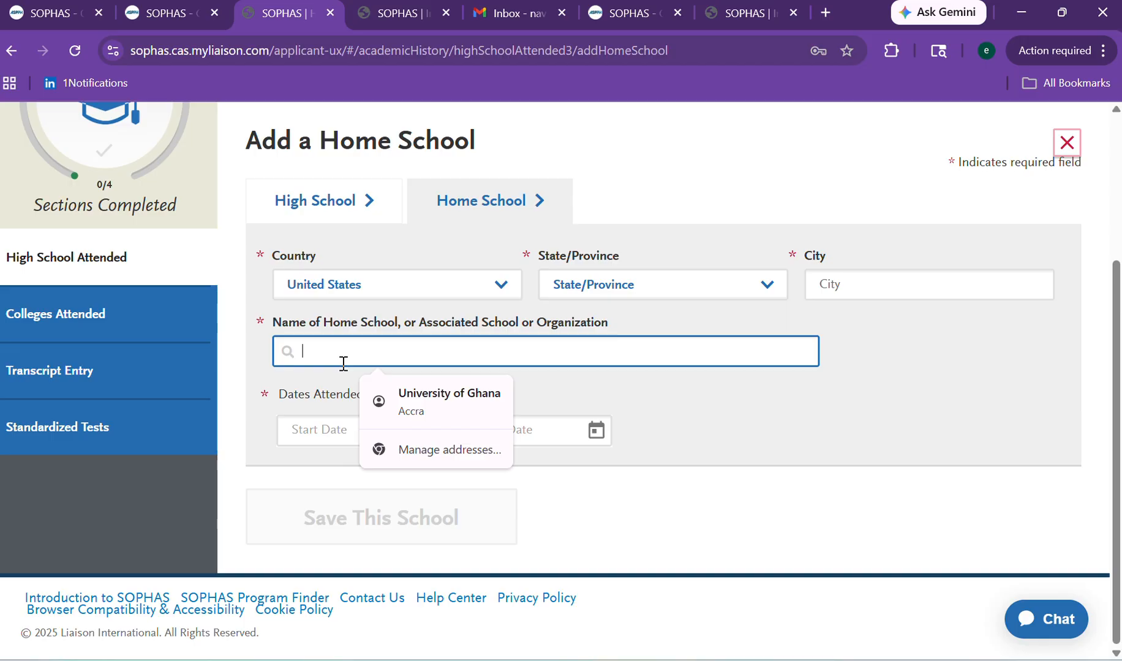
{"action": "type", "text": "Agona Nsa"}
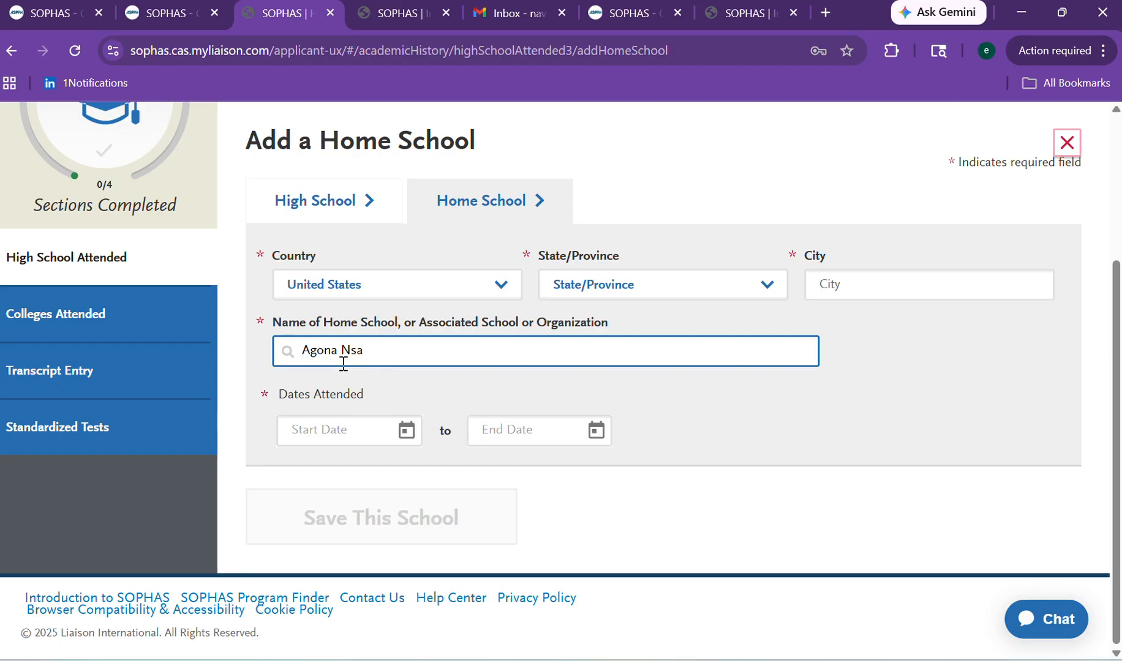
{"action": "type", "text": "ba Presbyterian High"}
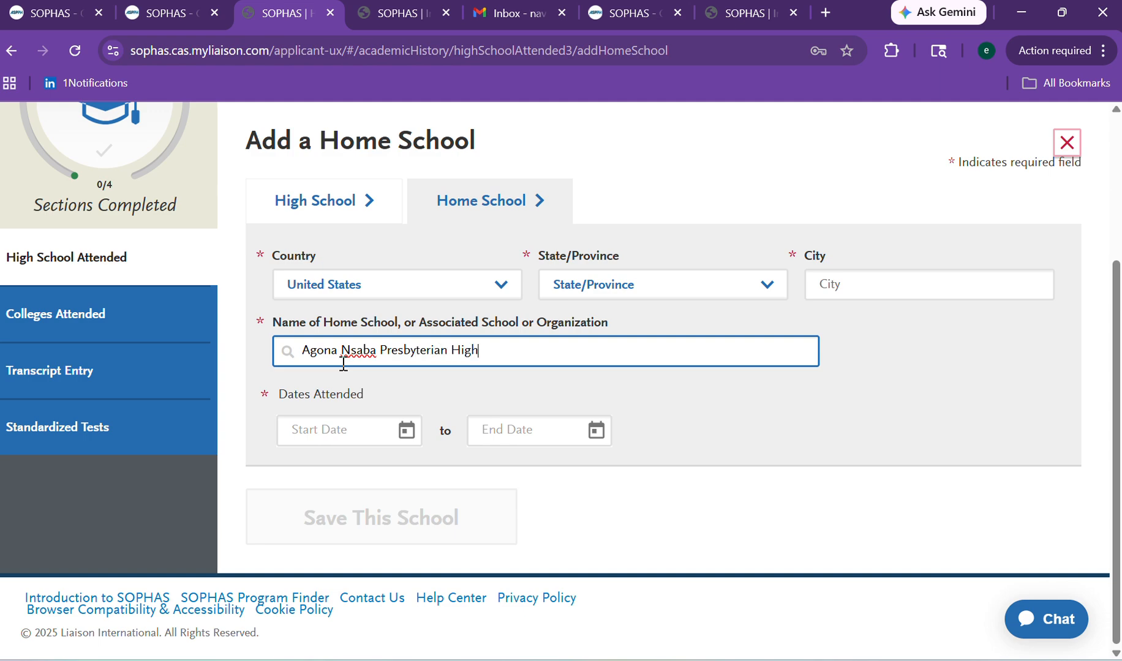
{"action": "left_click", "coordinate": [316, 434]}
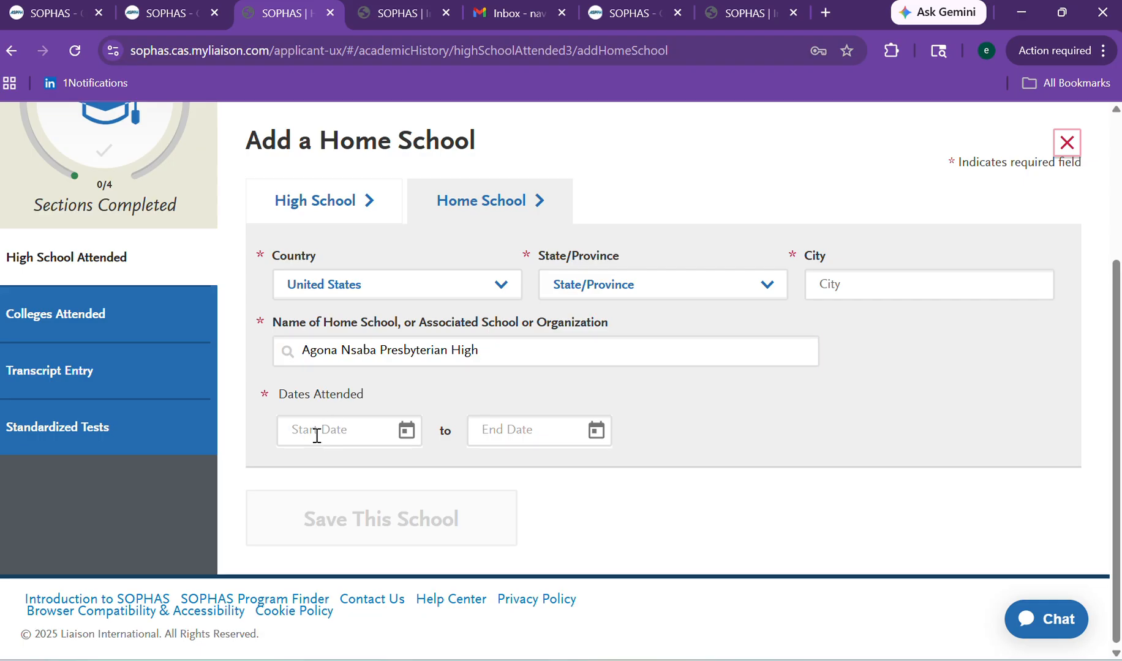
Enter the years 2009 and 2013 into the start and end dates.
{"action": "type", "text": "2009"}
{"action": "left_click", "coordinate": [501, 428]}
{"action": "type", "text": "201"}
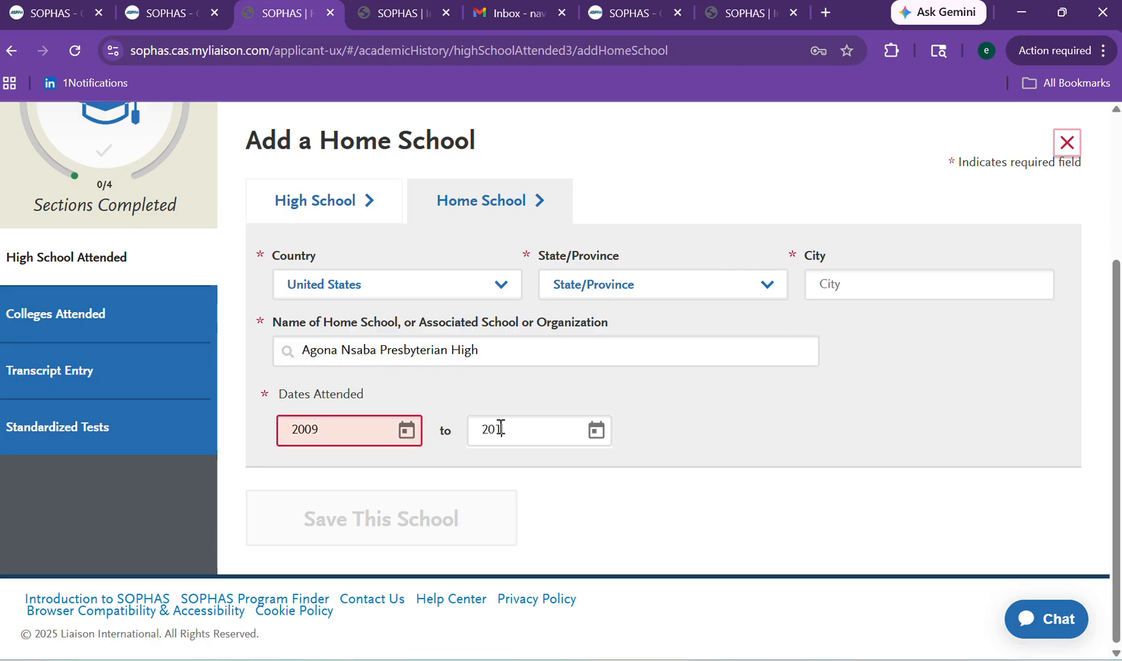
{"action": "left_click", "coordinate": [695, 450]}
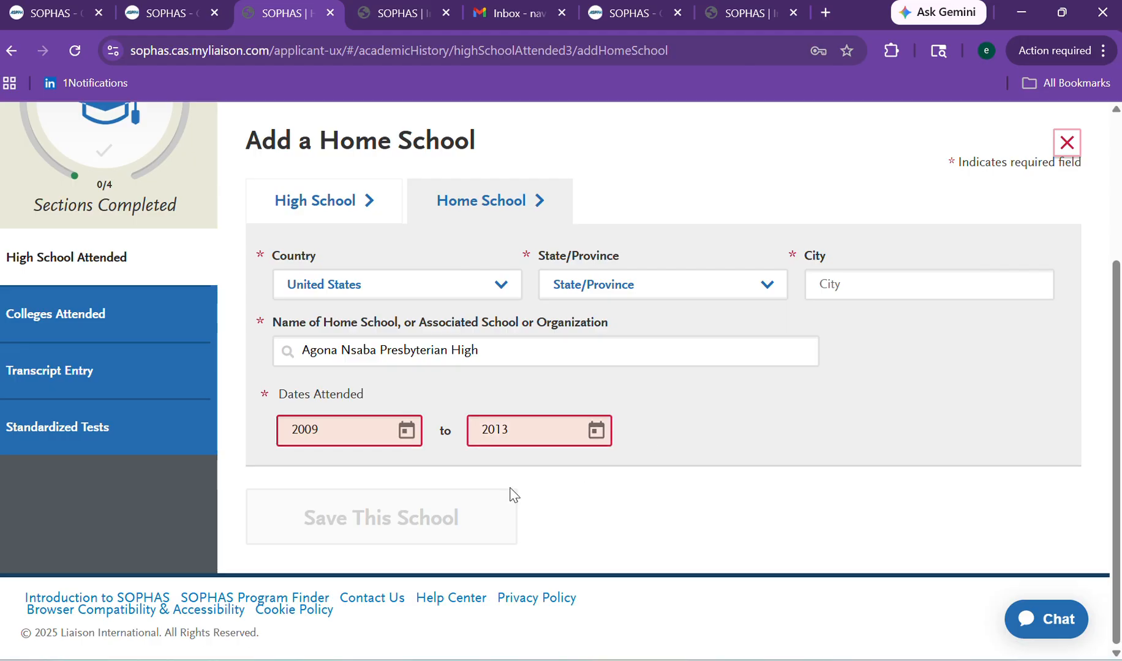
{"action": "left_click", "coordinate": [597, 432]}
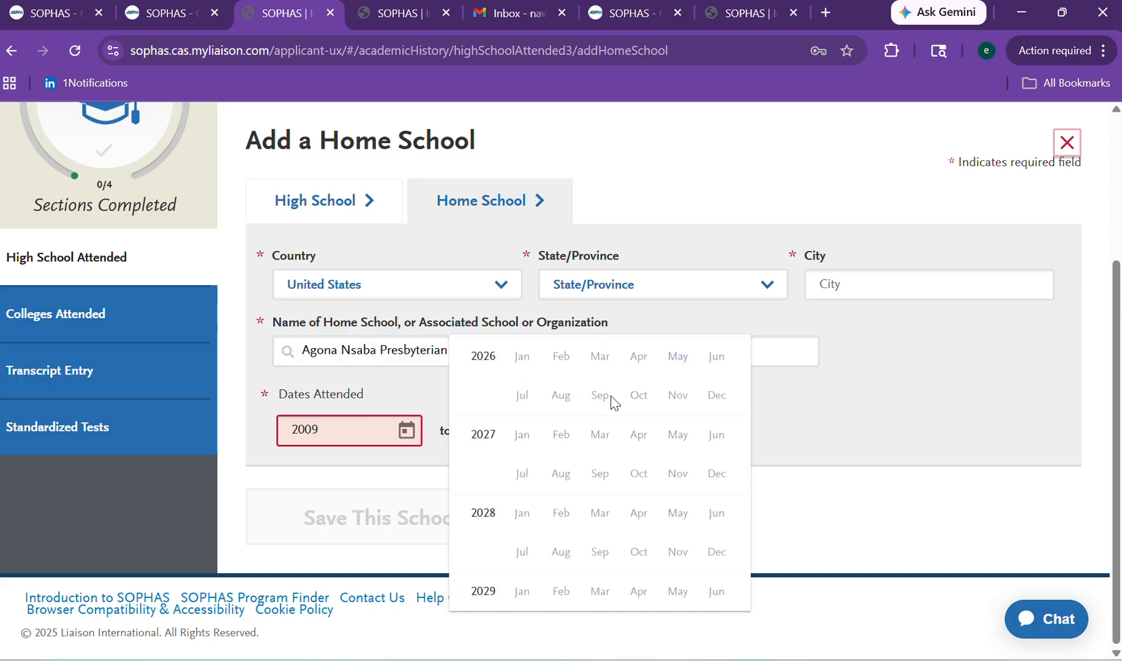
{"action": "left_click", "coordinate": [290, 428]}
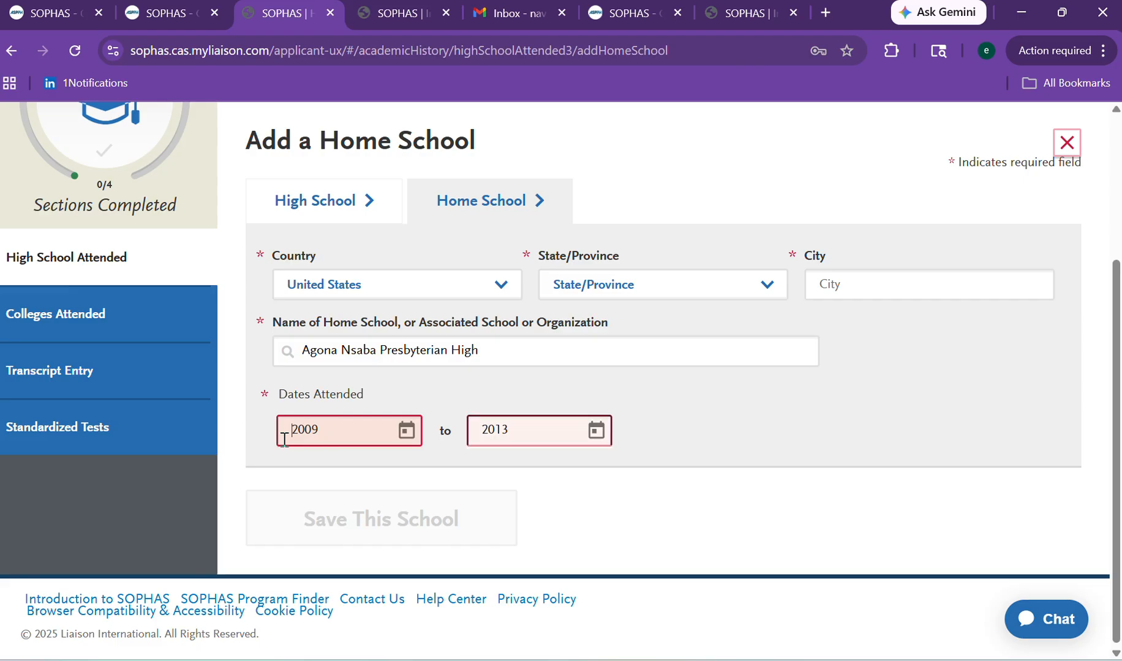
Pick March for both dates, correcting them to March 2009 and March 2013.
{"action": "left_click", "coordinate": [416, 439]}
{"action": "left_click", "coordinate": [410, 433]}
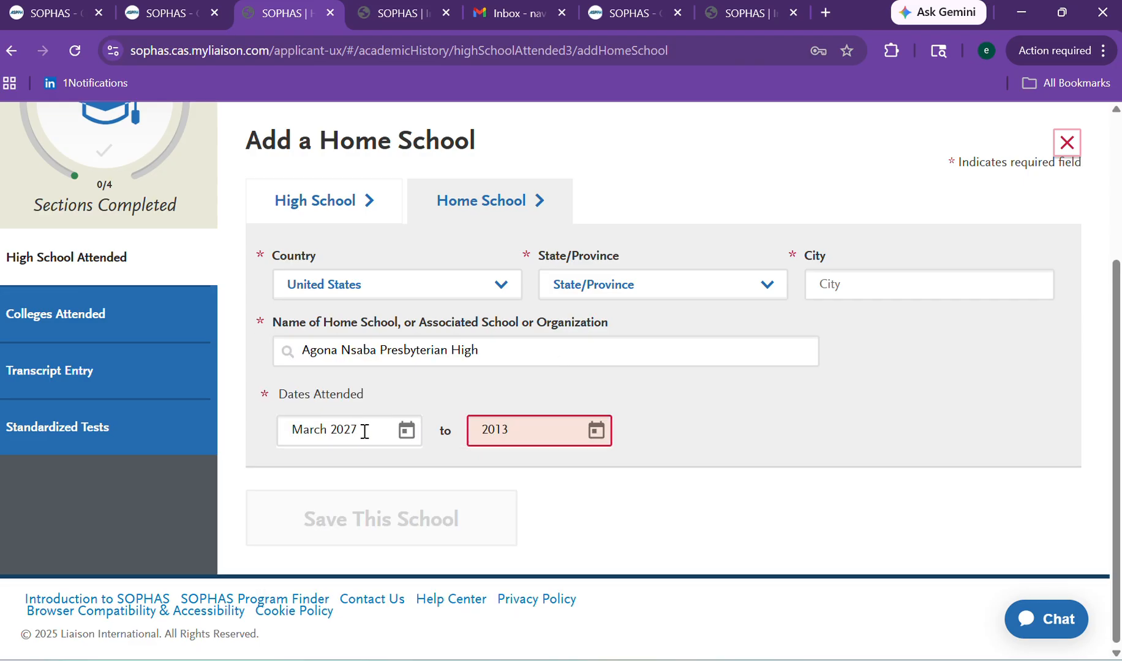
{"action": "key", "text": "BackSpace"}
{"action": "type", "text": "09"}
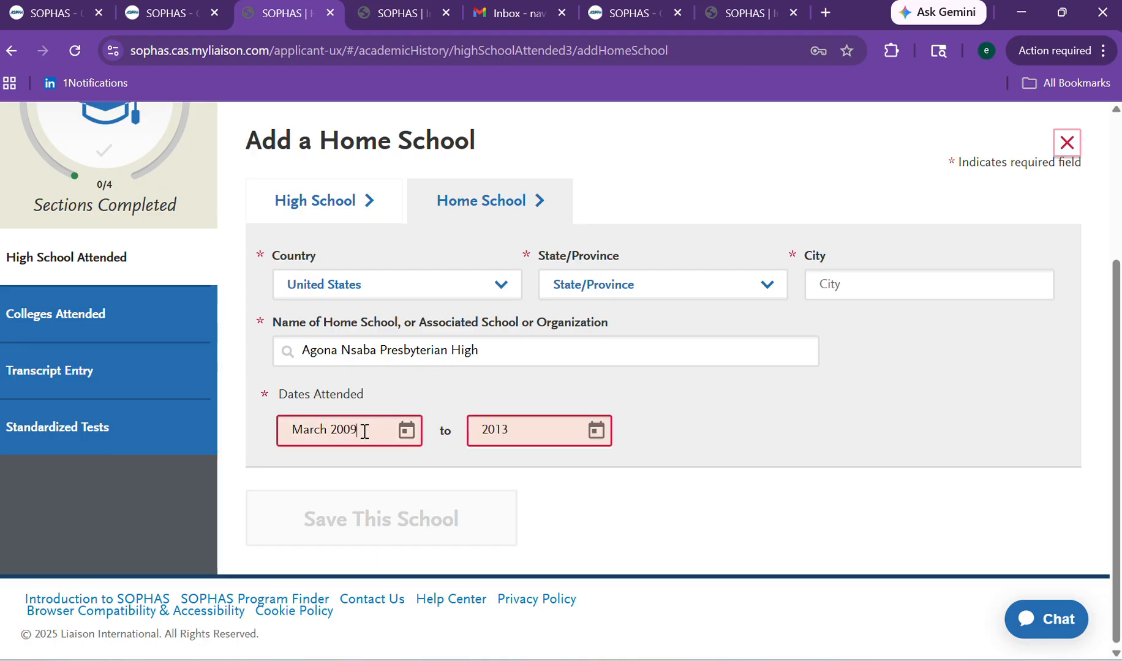
{"action": "left_click", "coordinate": [522, 442]}
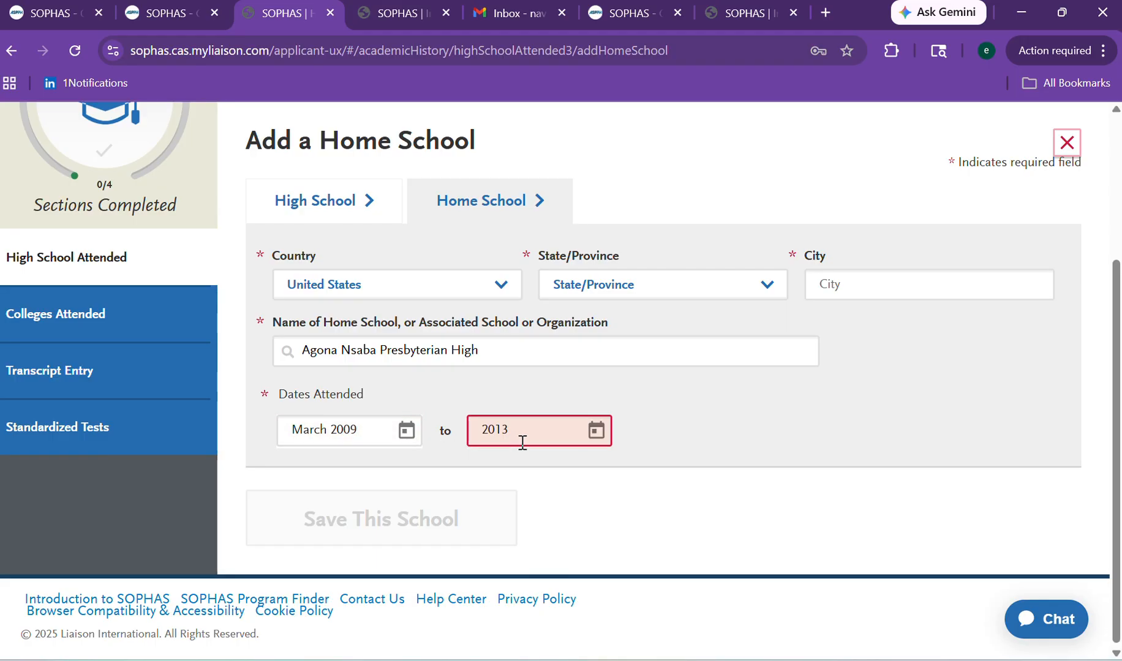
{"action": "left_click", "coordinate": [598, 435]}
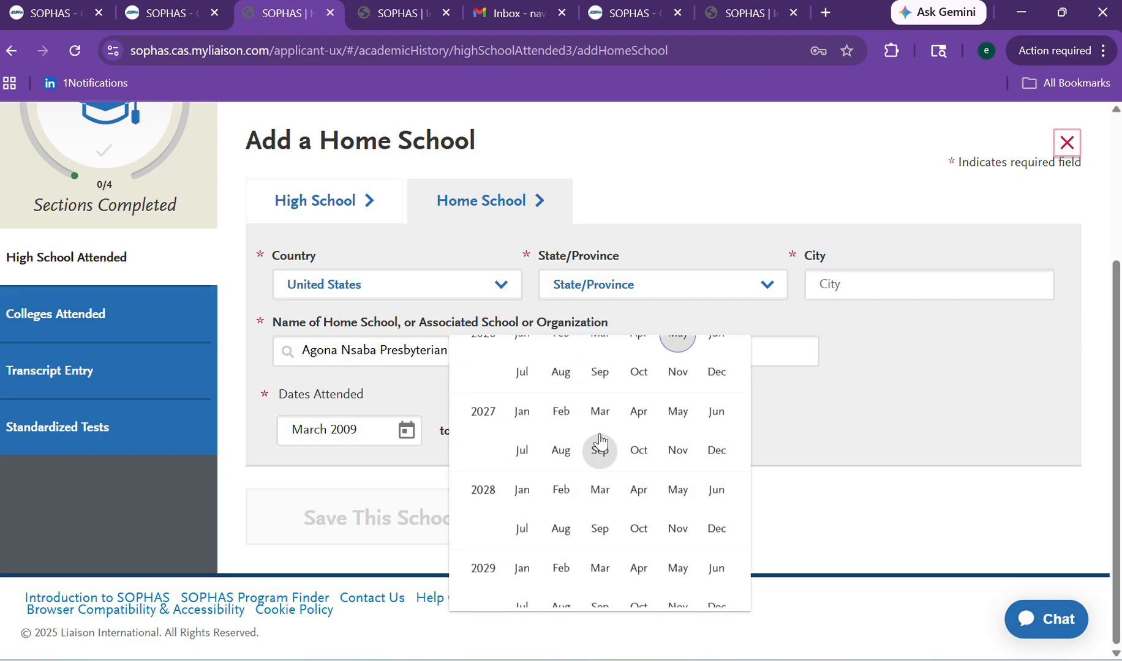
{"action": "left_click", "coordinate": [599, 436]}
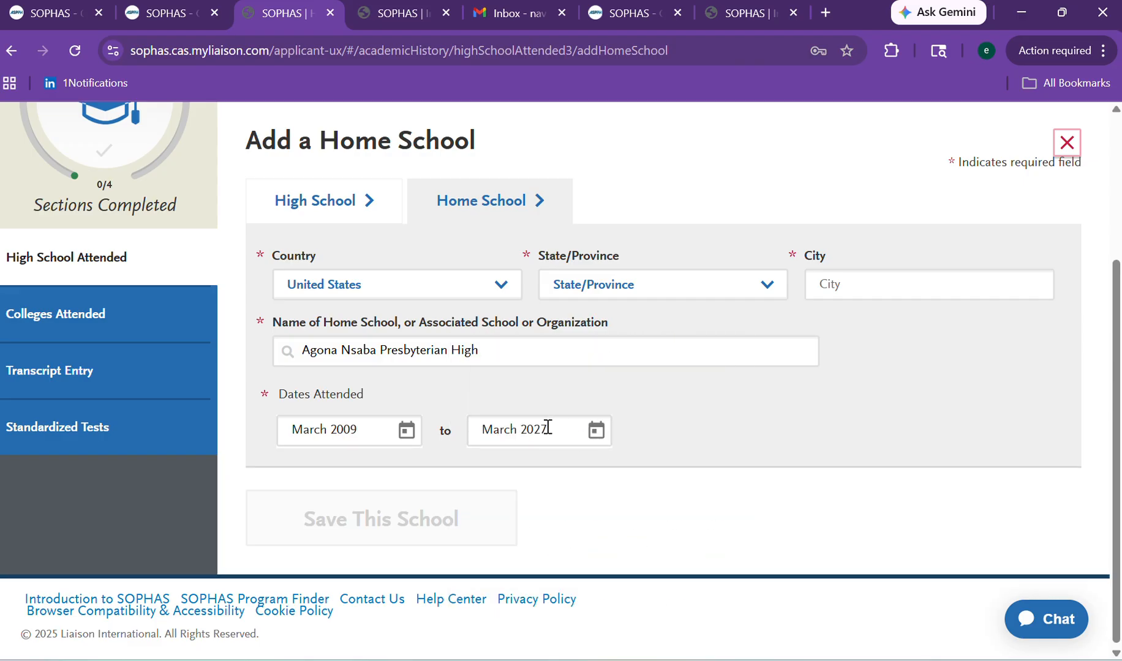
{"action": "type", "text": "13"}
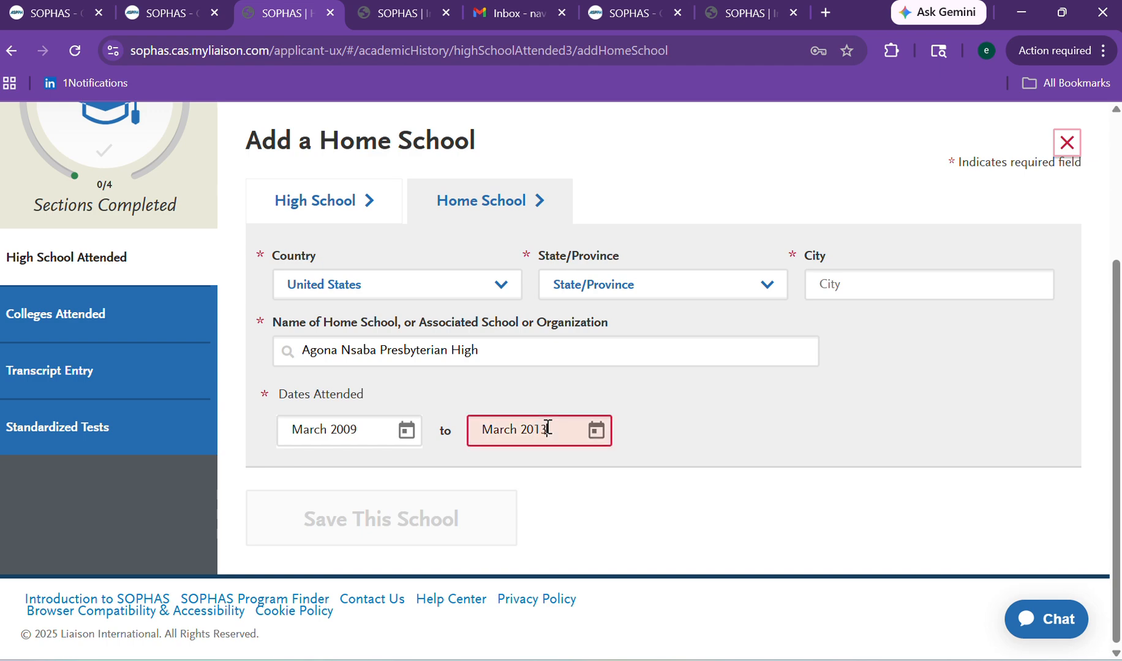
{"action": "left_click", "coordinate": [669, 439]}
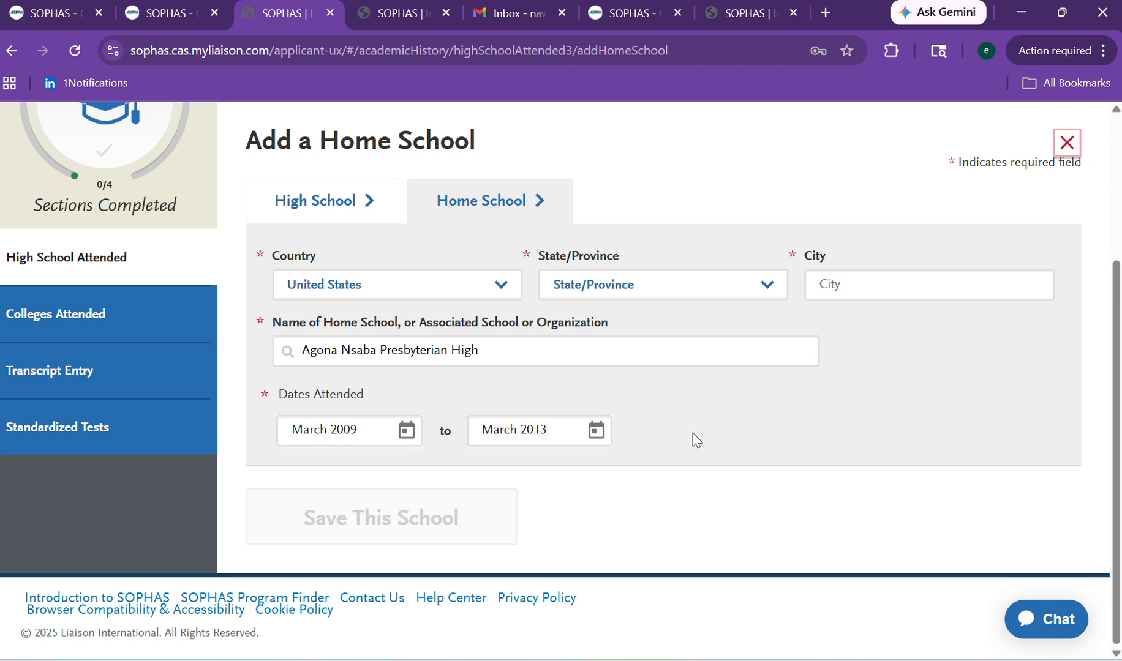
Type Nsaba as the home school's city.
{"action": "left_click", "coordinate": [843, 291]}
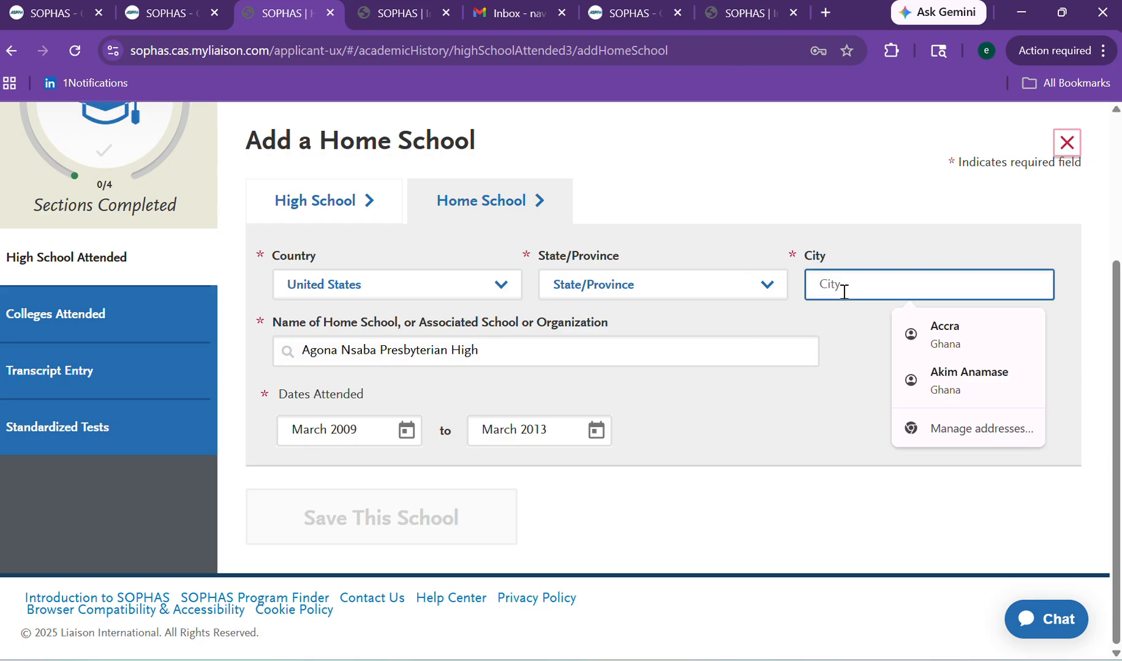
{"action": "type", "text": "Nsaba"}
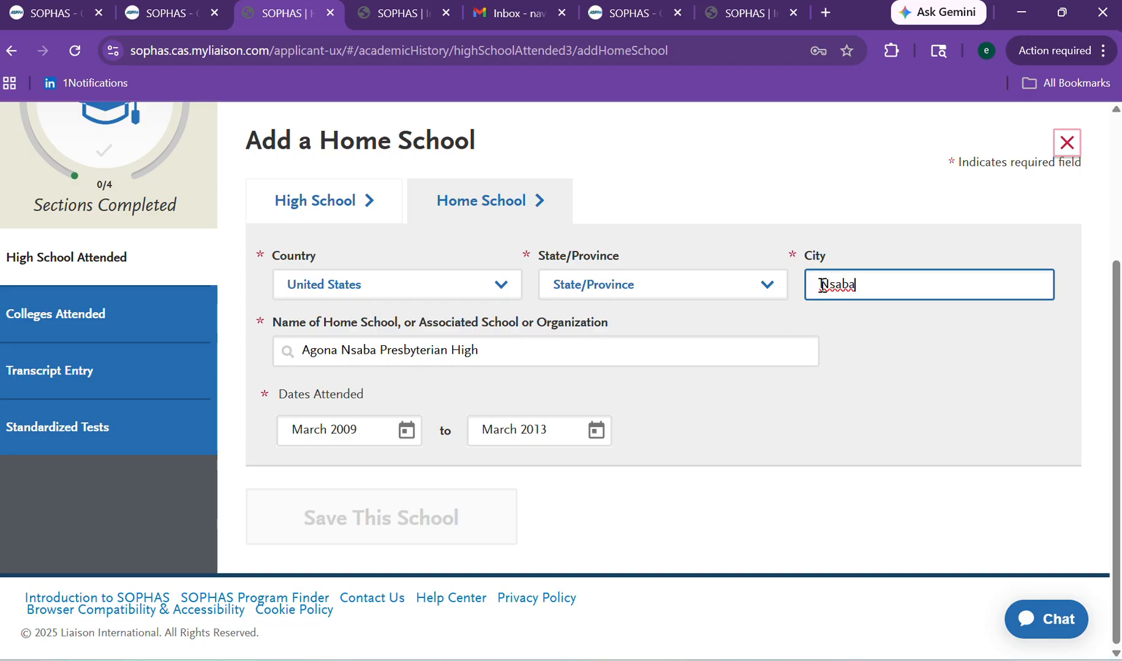
{"action": "left_click", "coordinate": [822, 285]}
{"action": "type", "text": "Nsaba"}
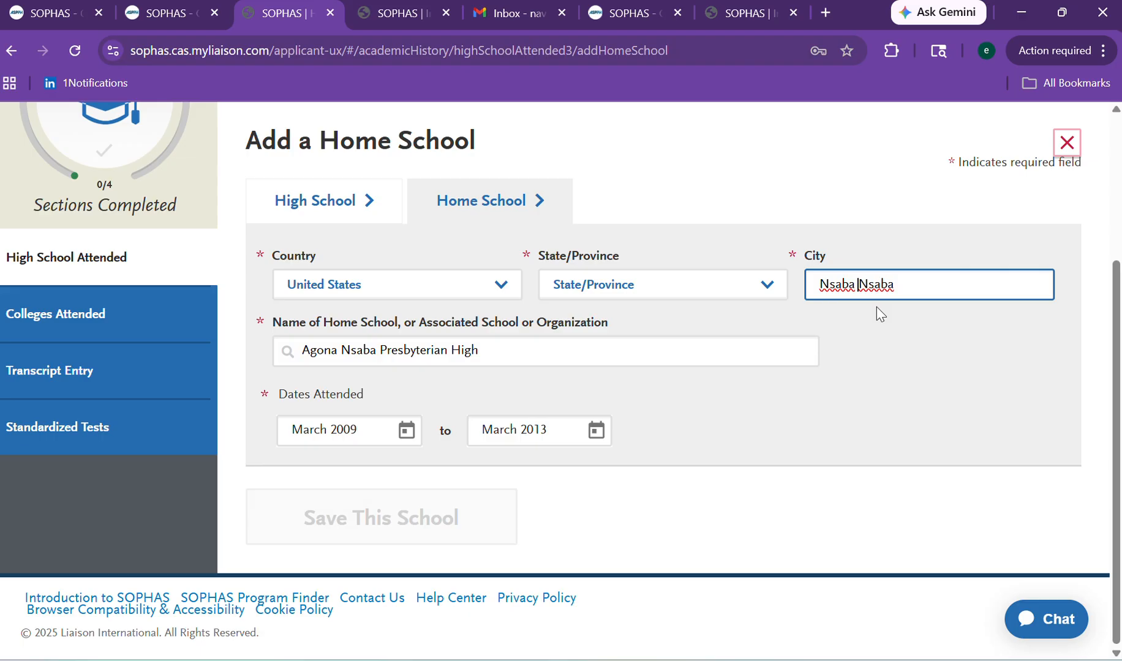
{"action": "key", "text": "BackSpace"}
{"action": "key", "text": "BackSpace"}
{"action": "key", "text": "BackSpace"}
{"action": "key", "text": "BackSpace"}
{"action": "key", "text": "BackSpace"}
{"action": "key", "text": "BackSpace"}
{"action": "scroll", "coordinate": [1109, 441], "scroll_direction": "up", "scroll_amount": 3}
{"action": "scroll", "coordinate": [1109, 330], "scroll_direction": "down", "scroll_amount": 2}
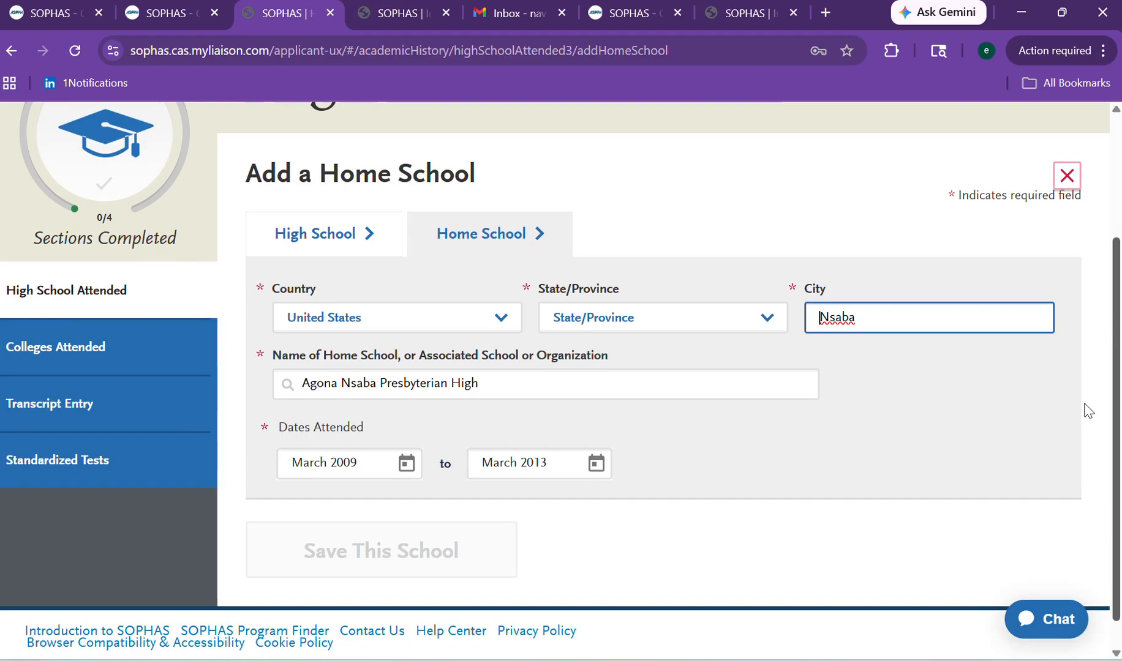
{"action": "scroll", "coordinate": [1088, 411], "scroll_direction": "down", "scroll_amount": 1}
{"action": "left_click", "coordinate": [509, 347]}
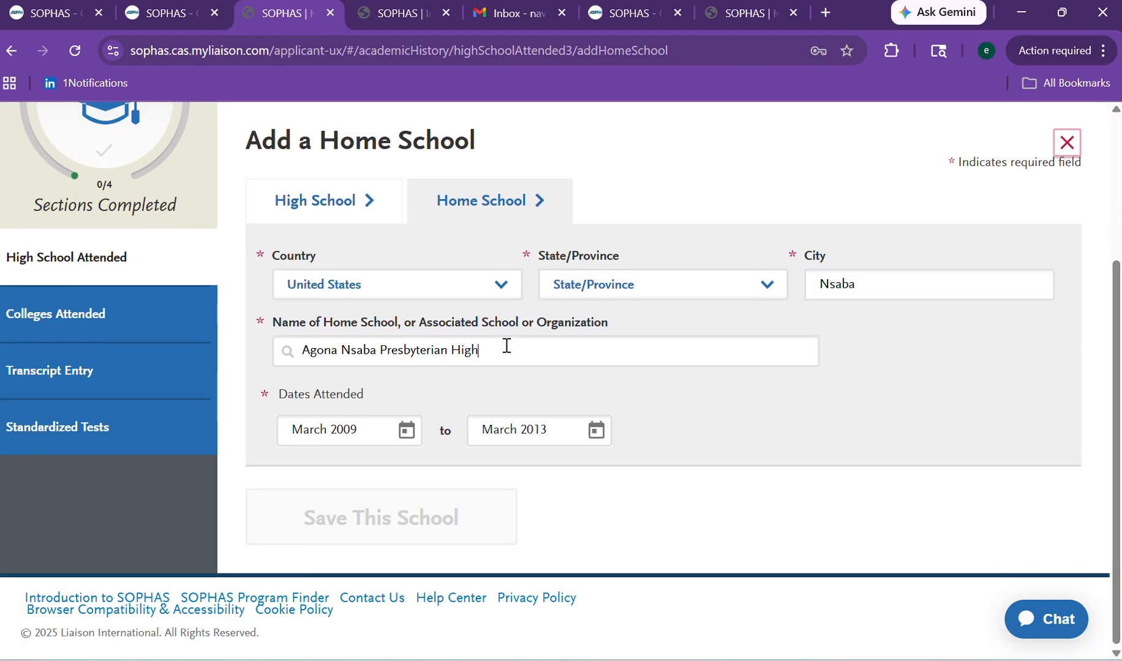
Set State/Province to International and city to Accra, then save the home school.
{"action": "left_click", "coordinate": [564, 286]}
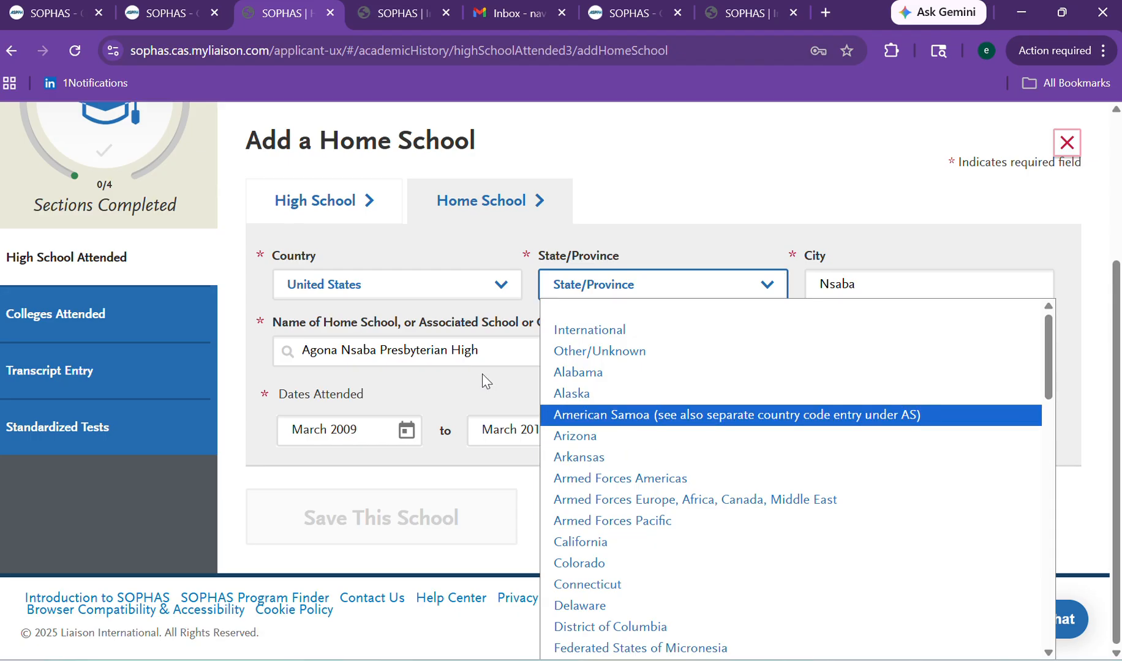
{"action": "left_click", "coordinate": [471, 354]}
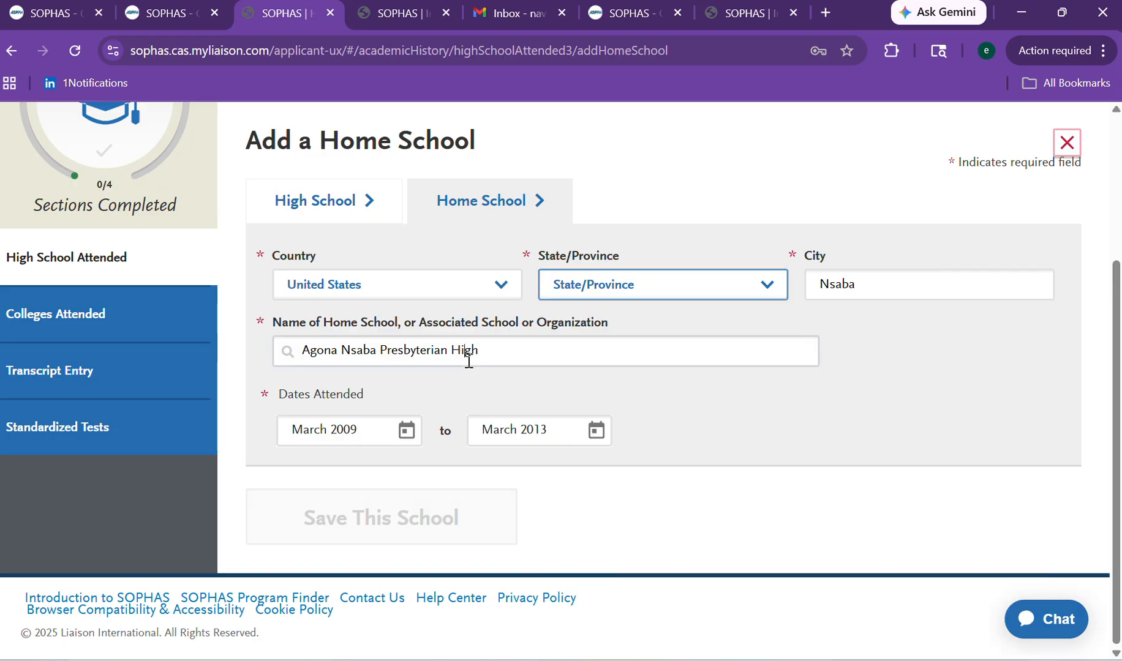
{"action": "left_click", "coordinate": [567, 295]}
{"action": "left_click", "coordinate": [586, 329]}
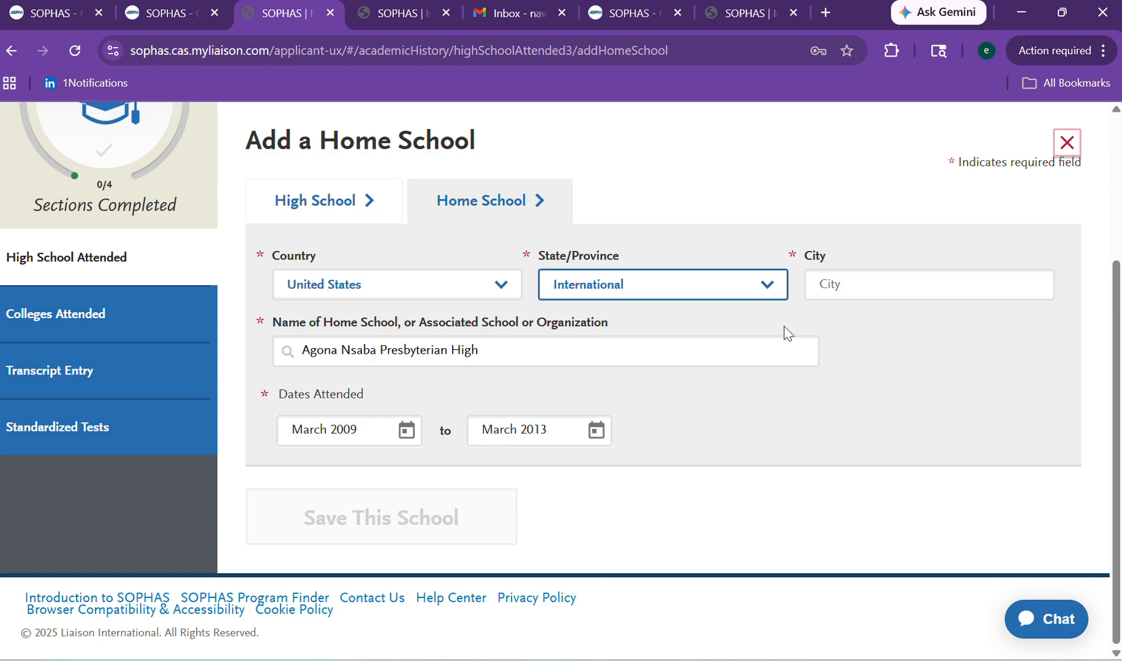
{"action": "left_click", "coordinate": [821, 290]}
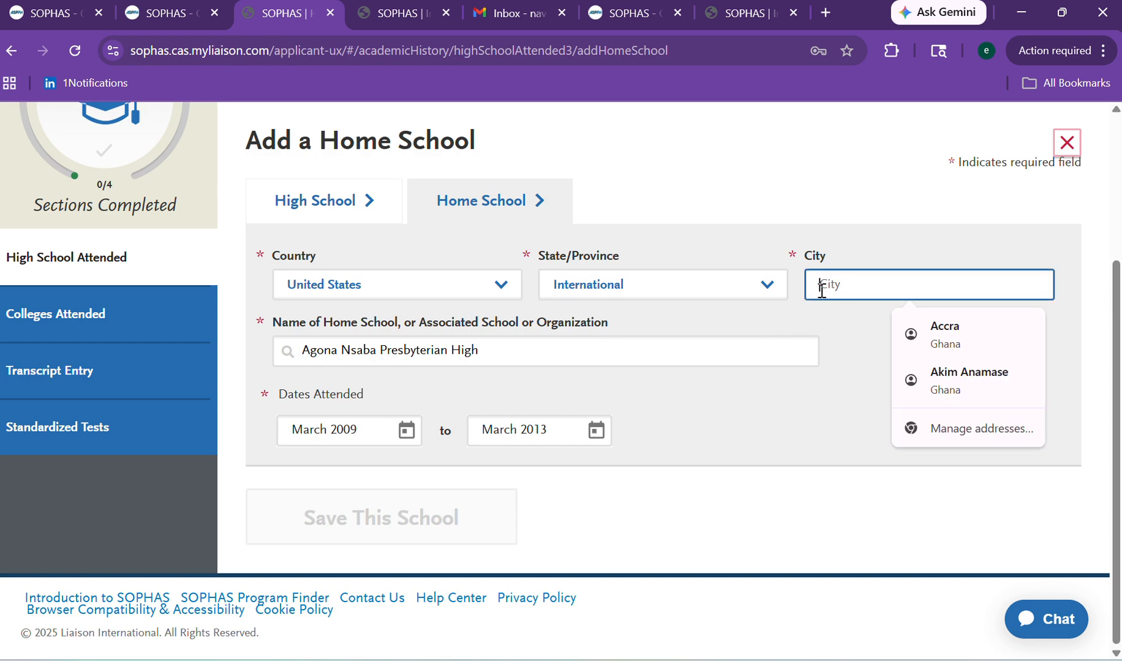
{"action": "type", "text": "Accra"}
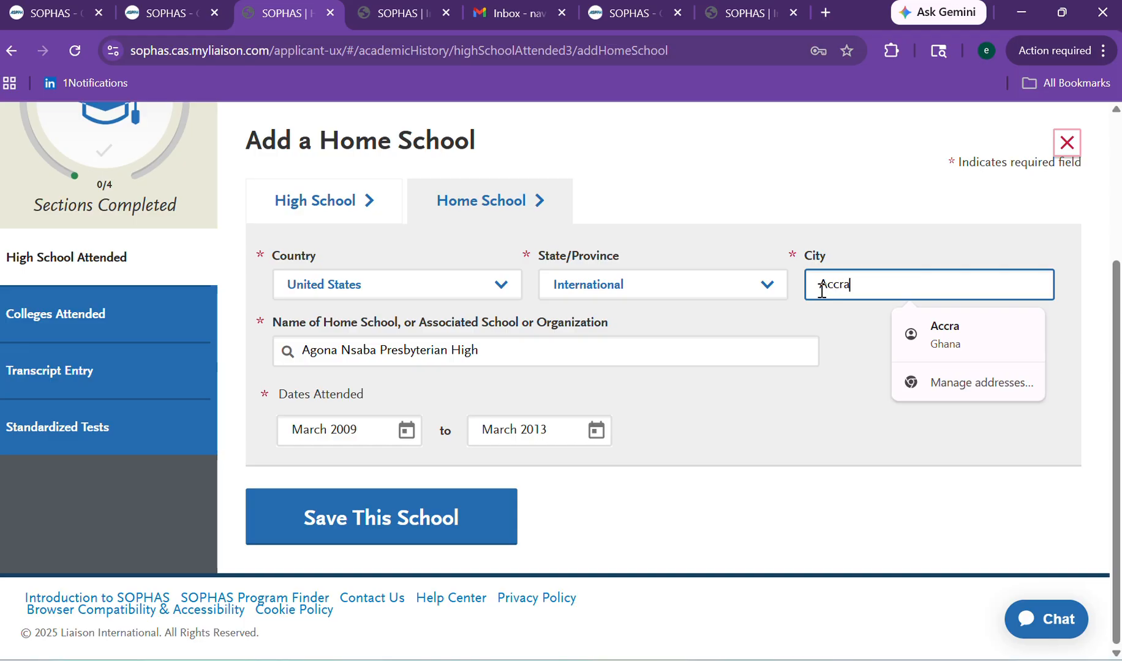
{"action": "left_click", "coordinate": [851, 384]}
{"action": "left_click", "coordinate": [352, 527]}
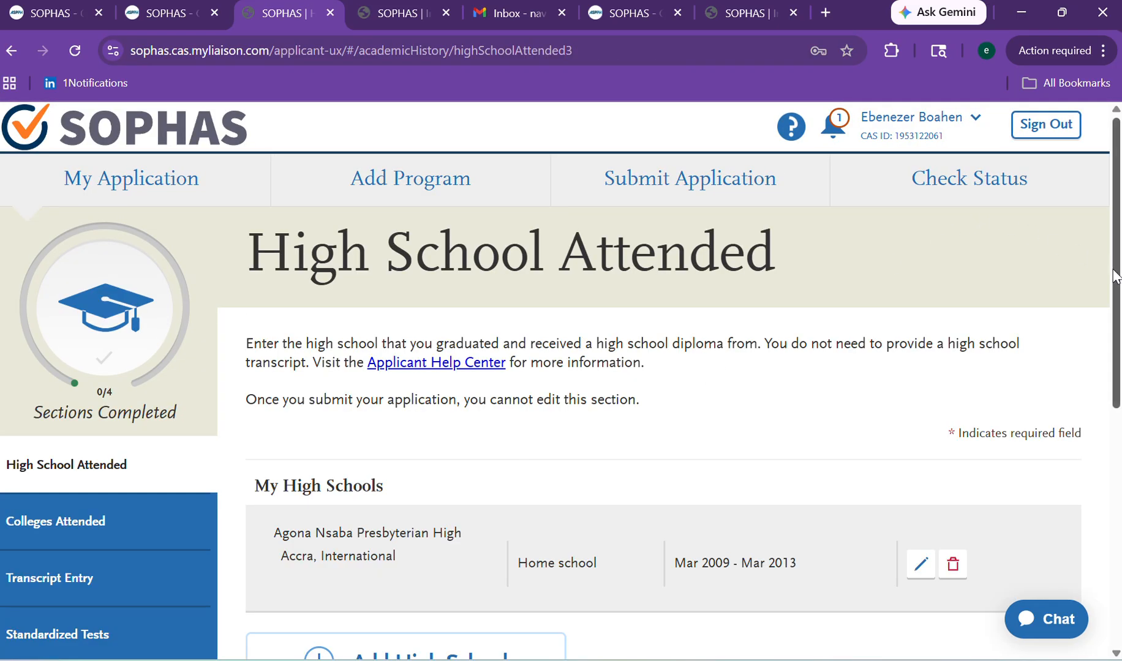
Indicate a high school diploma was earned, dated September 2013.
{"action": "scroll", "coordinate": [1096, 270], "scroll_direction": "down", "scroll_amount": 5}
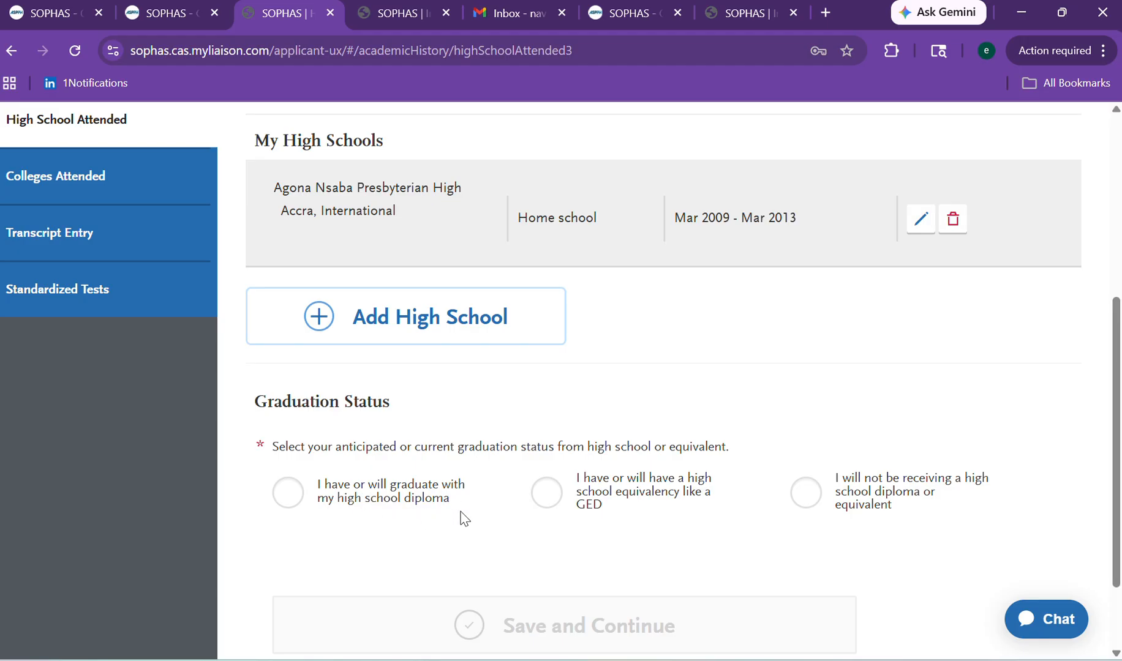
{"action": "left_click", "coordinate": [294, 499]}
{"action": "scroll", "coordinate": [1108, 534], "scroll_direction": "down", "scroll_amount": 5}
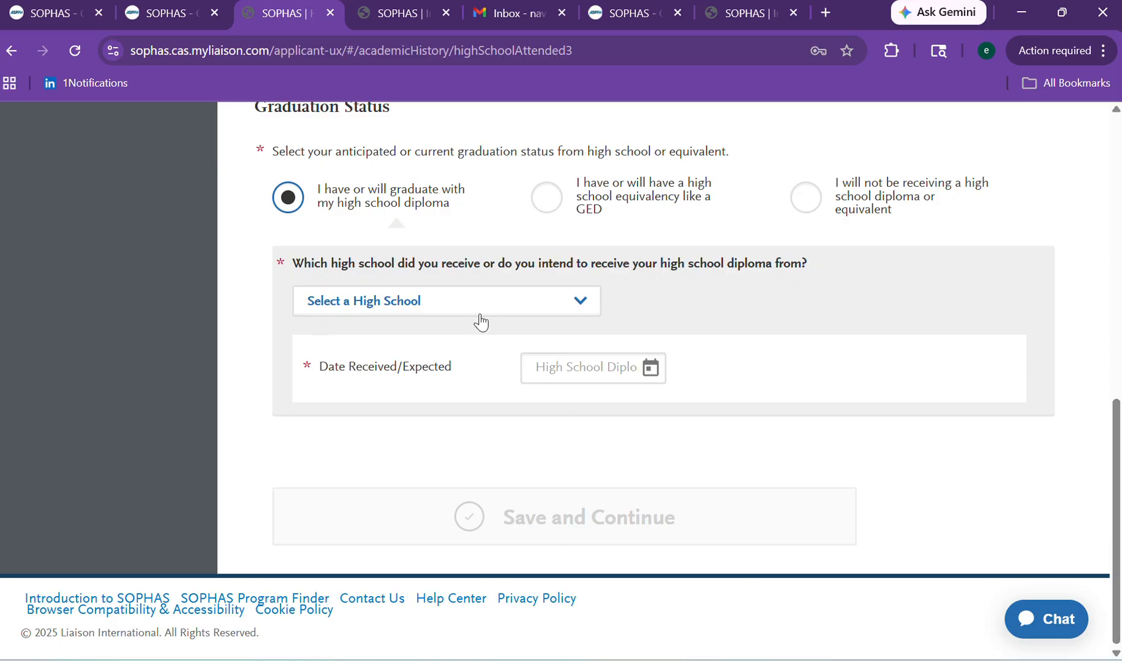
{"action": "left_click", "coordinate": [606, 372]}
{"action": "type", "text": "2013"}
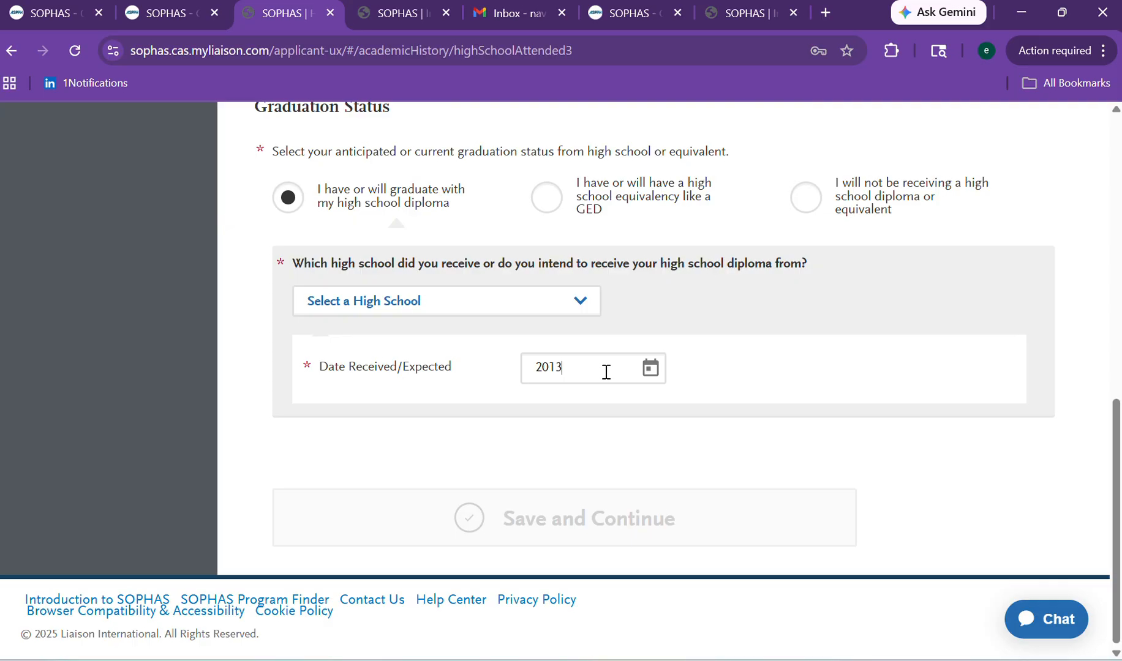
{"action": "left_click", "coordinate": [650, 375]}
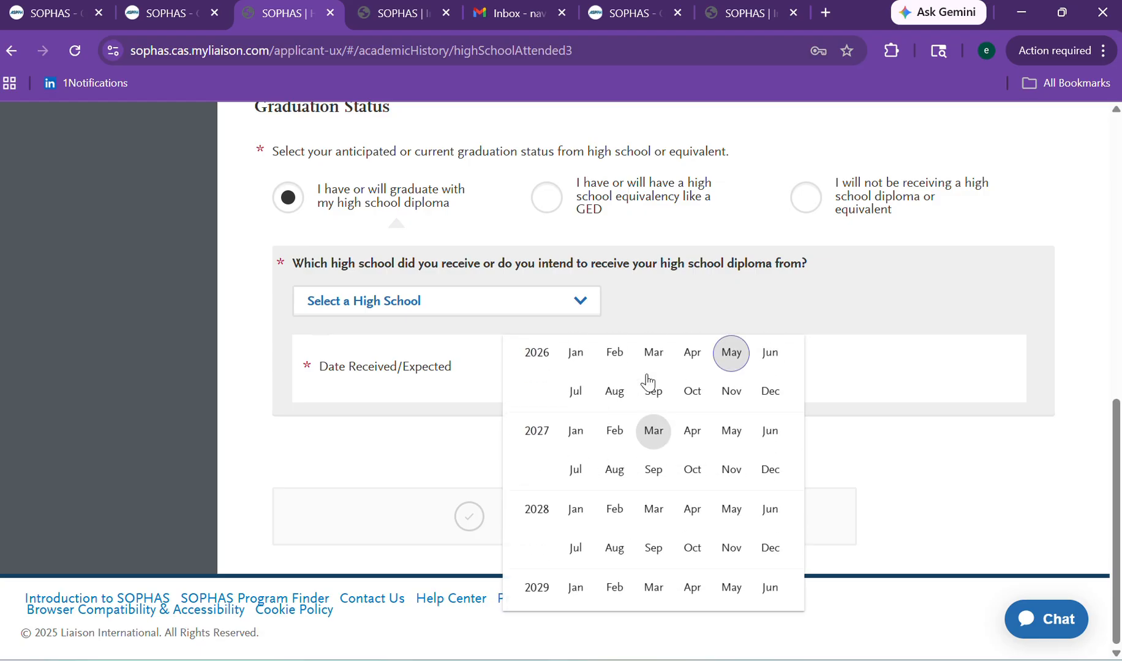
{"action": "left_click", "coordinate": [648, 404]}
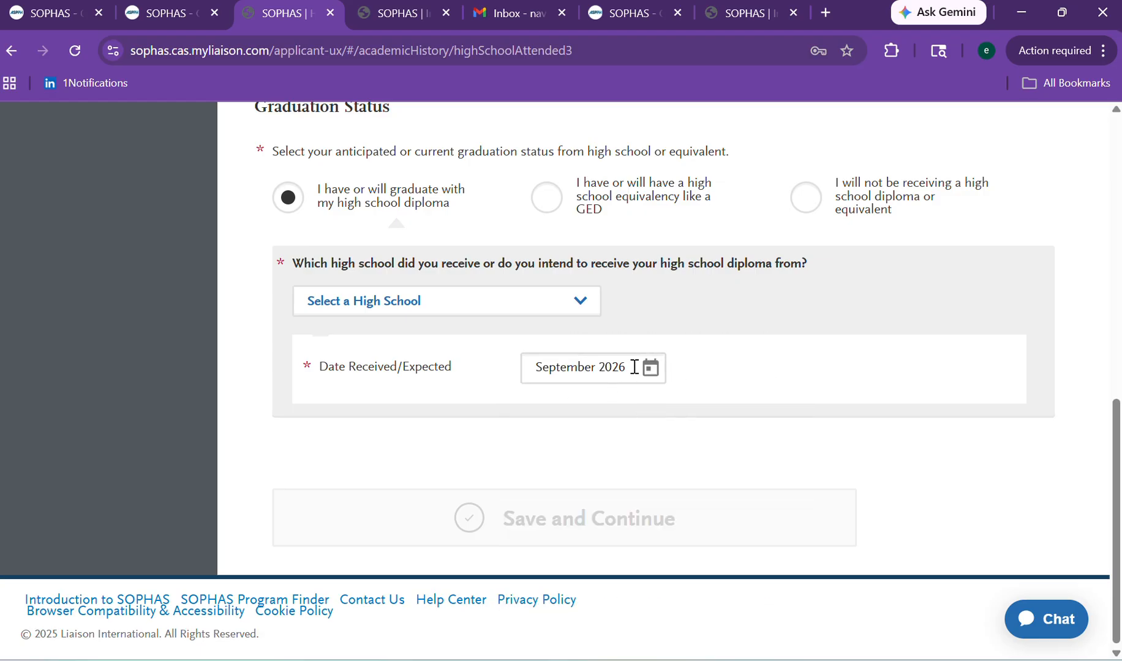
{"action": "key", "text": "BackSpace"}
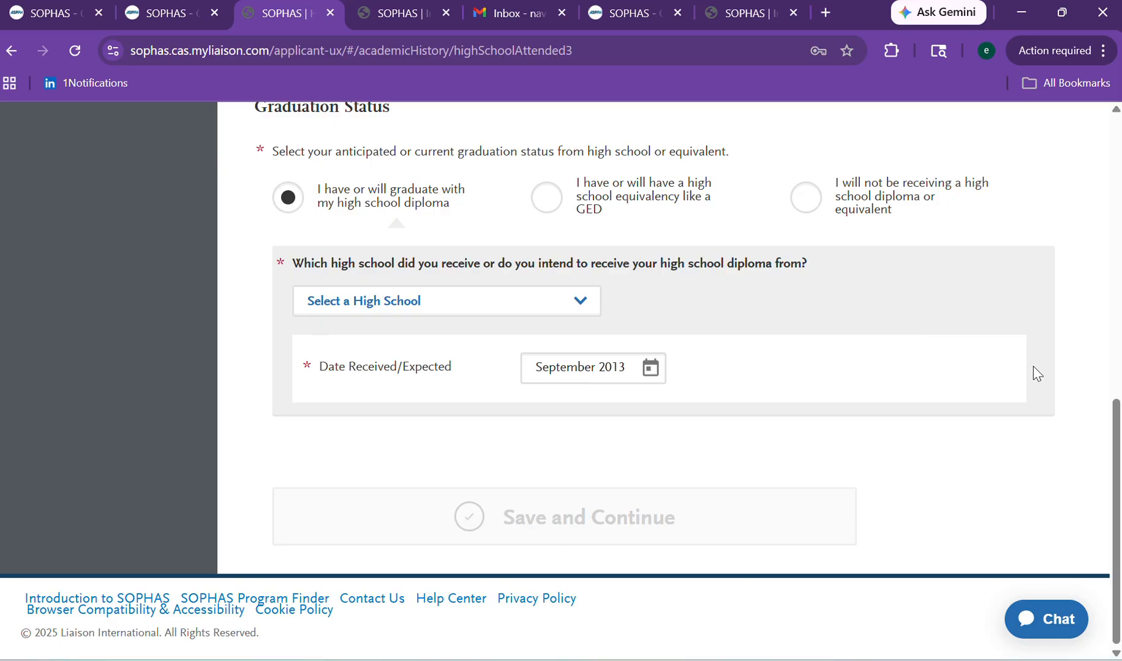
{"action": "scroll", "coordinate": [559, 377], "scroll_direction": "up", "scroll_amount": 1}
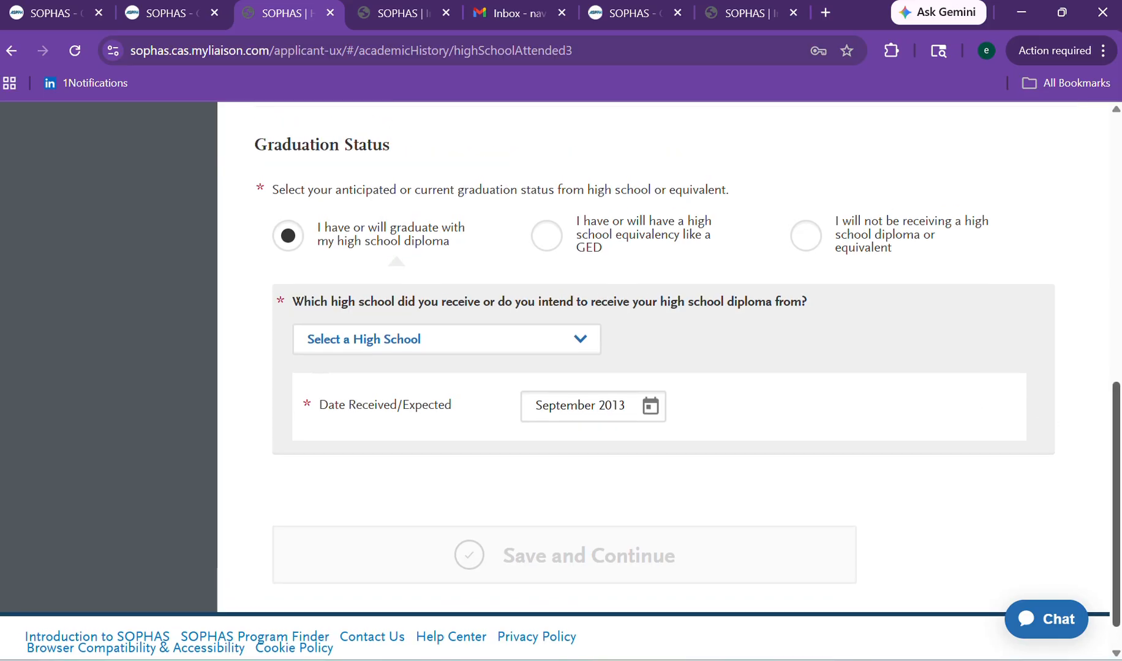
Choose Agona Nsaba Presbyterian High as the diploma school, save, and confirm the date.
{"action": "left_click", "coordinate": [531, 342]}
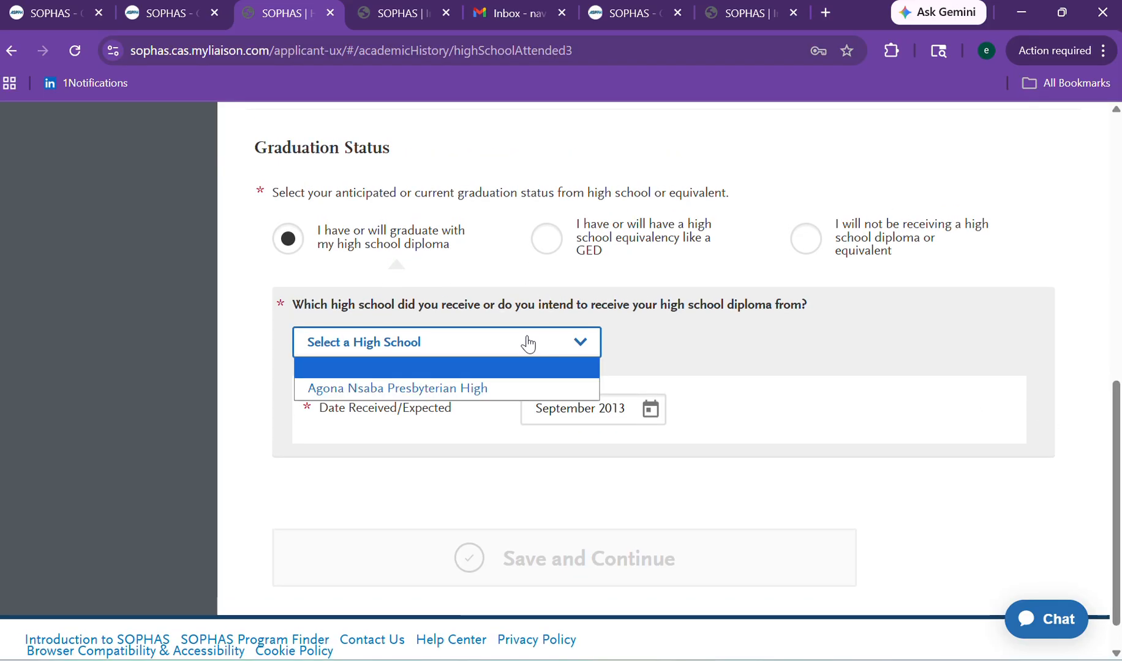
{"action": "left_click", "coordinate": [472, 389]}
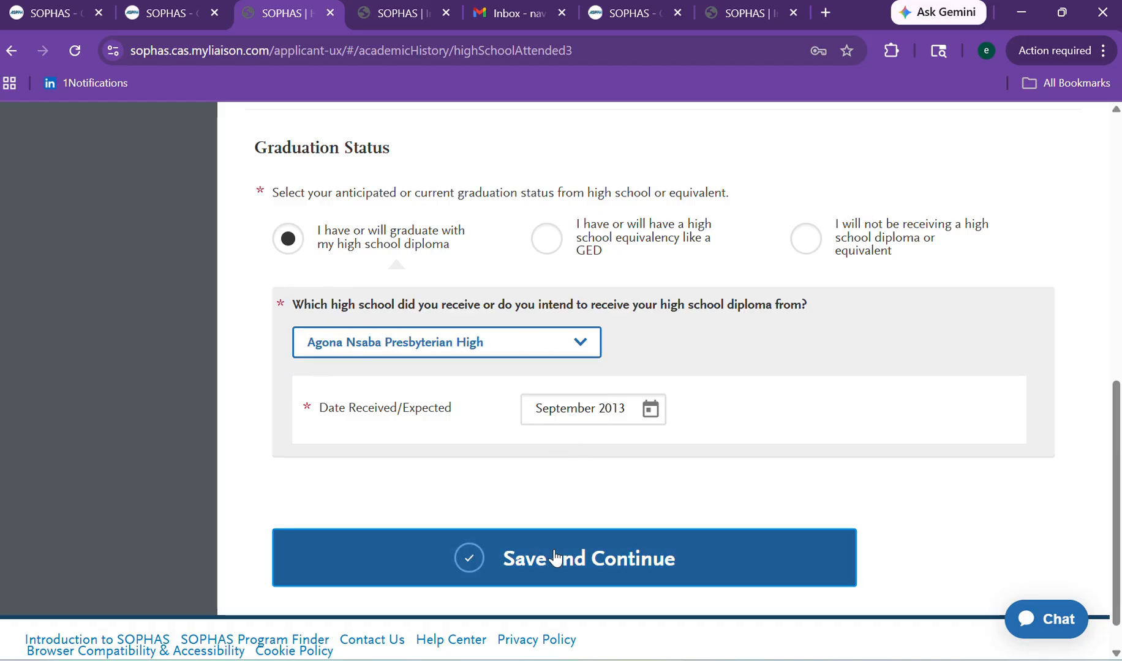
{"action": "left_click", "coordinate": [554, 559]}
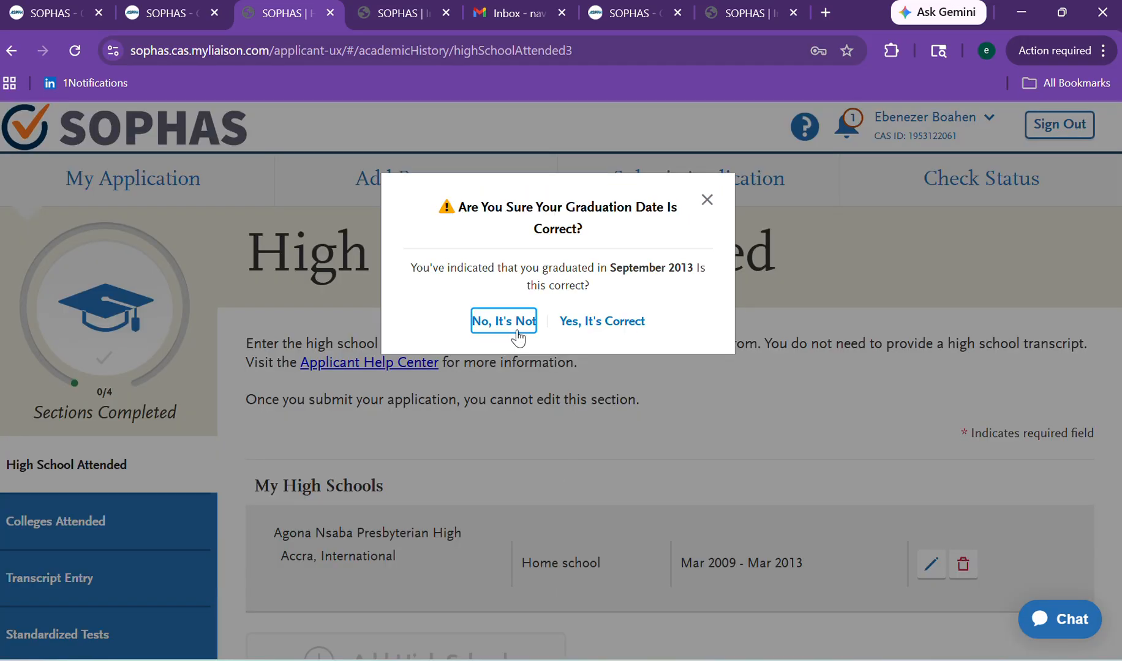
{"action": "left_click", "coordinate": [569, 330]}
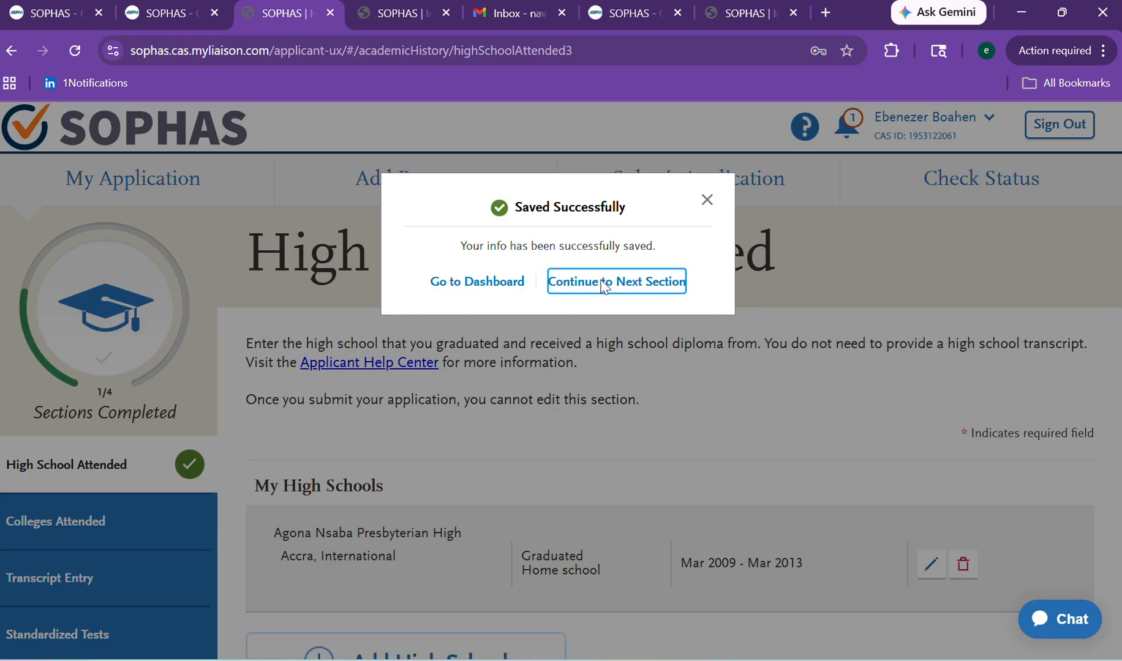
{"action": "left_click", "coordinate": [602, 282]}
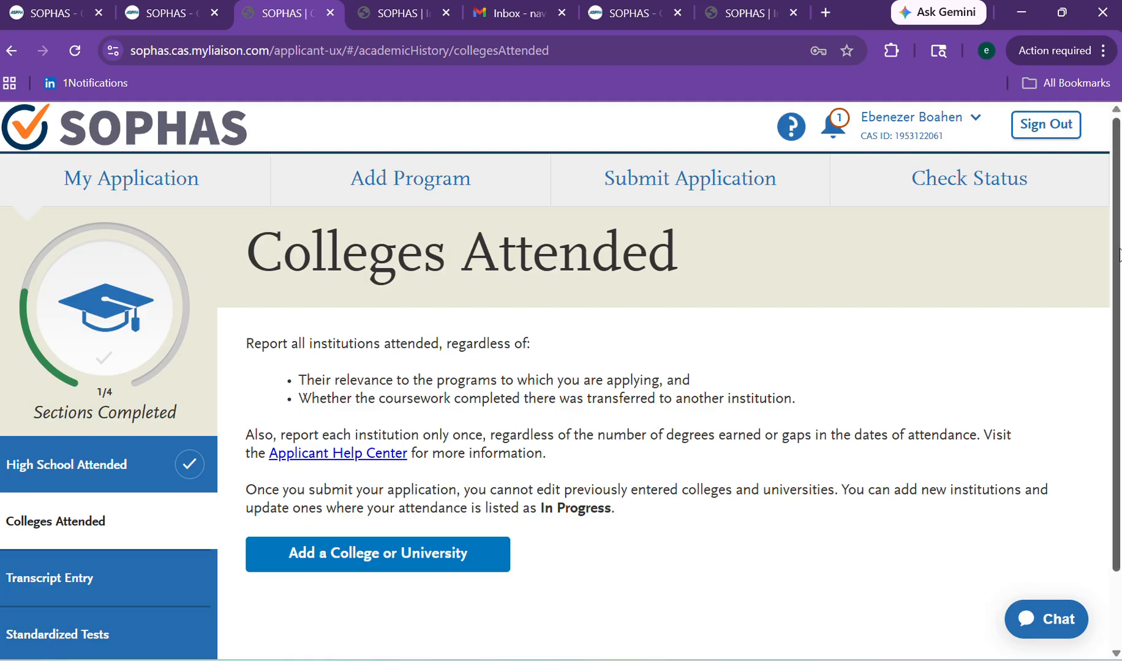
Add a college entry, searching for and selecting UNIVERSITY OF GHANA.
{"action": "scroll", "coordinate": [1118, 254], "scroll_direction": "down", "scroll_amount": 2}
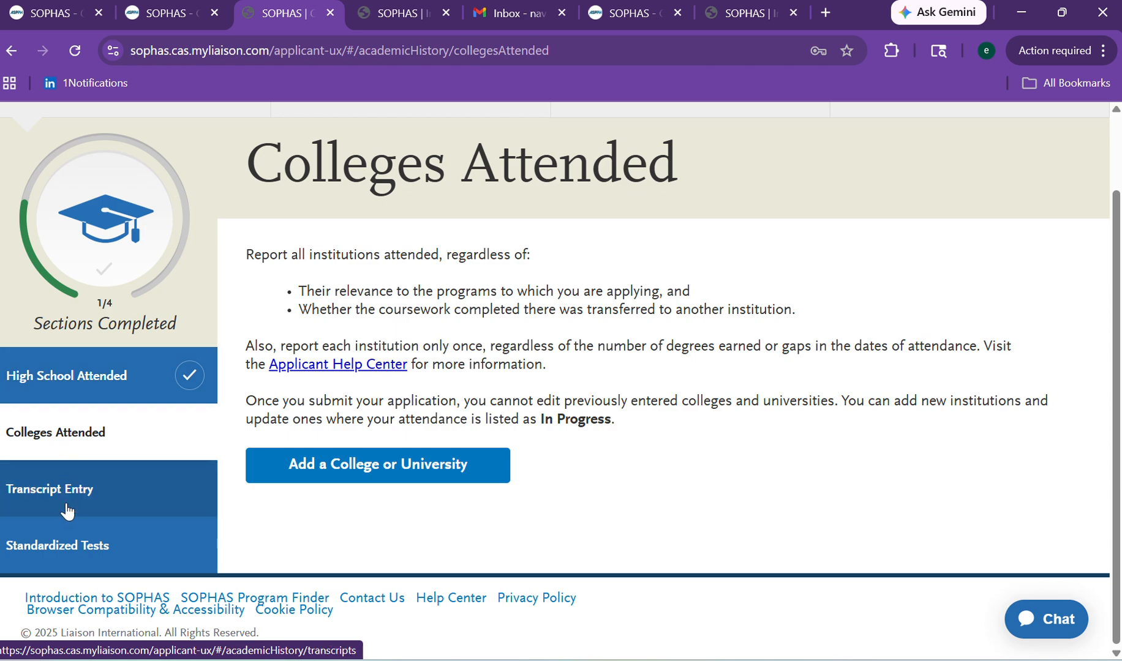
{"action": "left_click", "coordinate": [343, 476]}
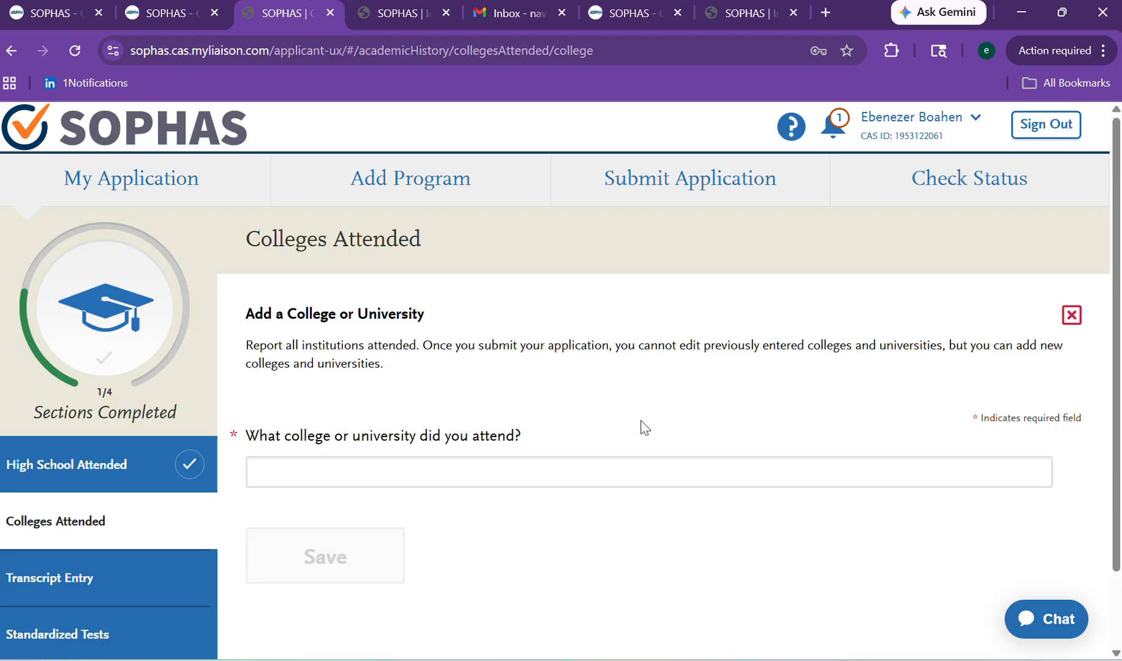
{"action": "scroll", "coordinate": [1115, 398], "scroll_direction": "down", "scroll_amount": 2}
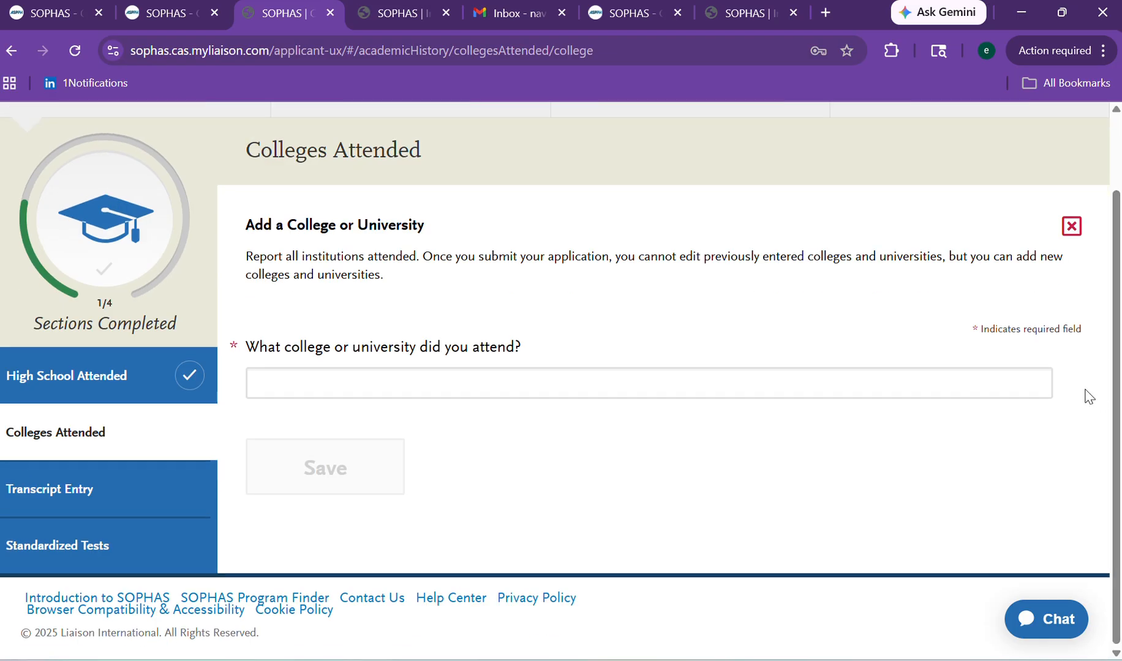
{"action": "left_click", "coordinate": [437, 388]}
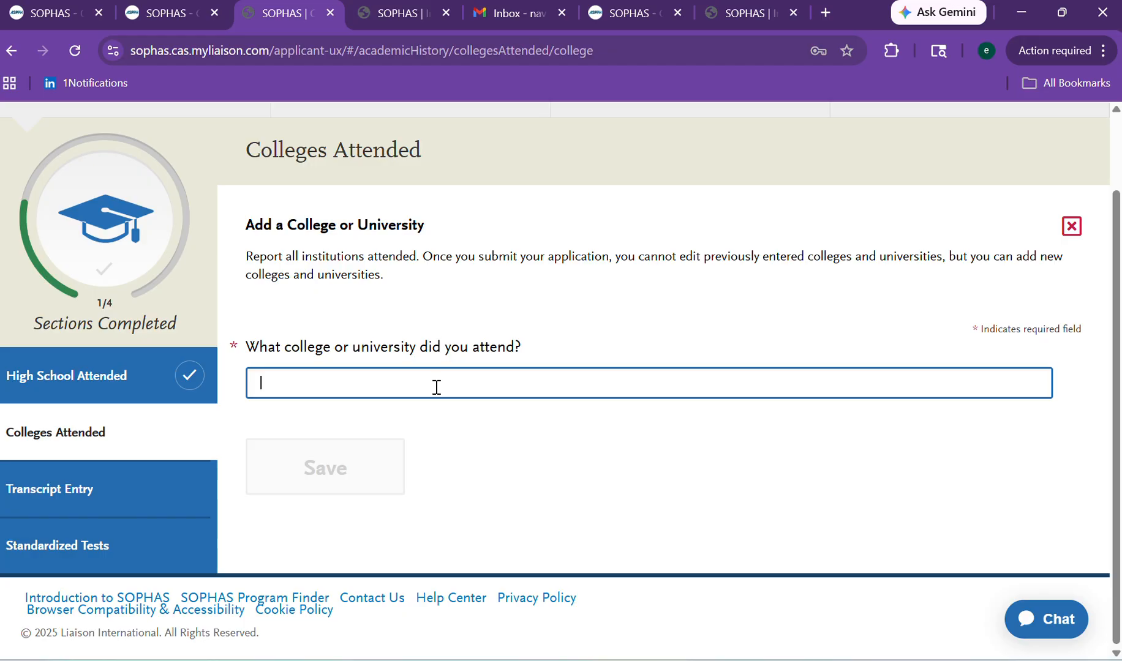
{"action": "type", "text": "Univer"}
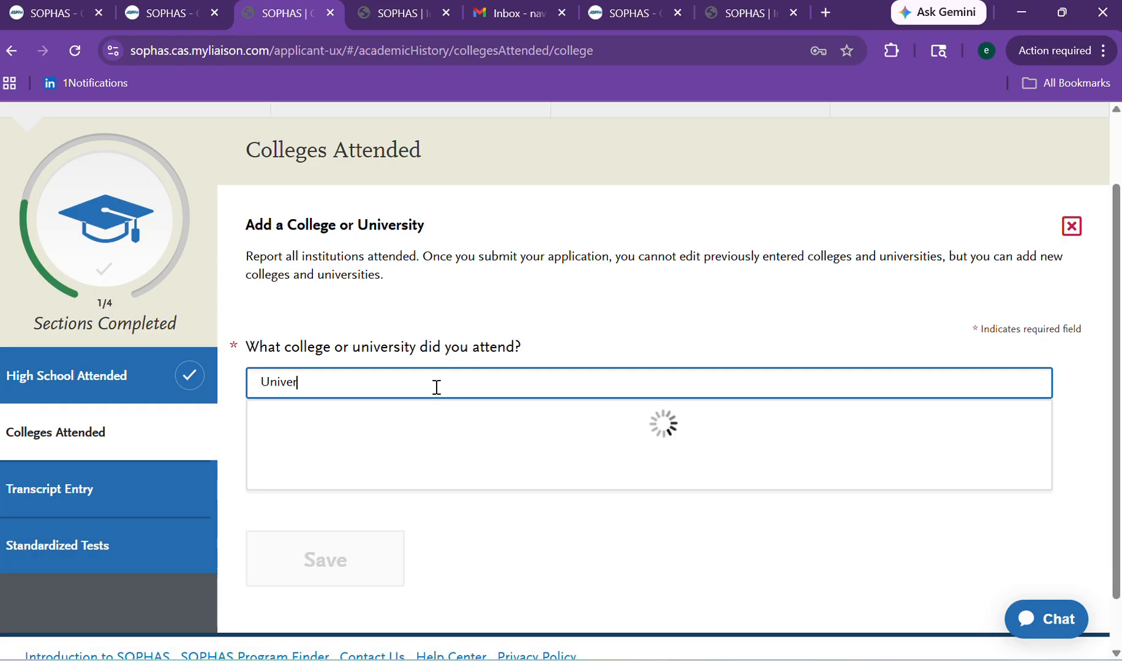
{"action": "type", "text": "sity of"}
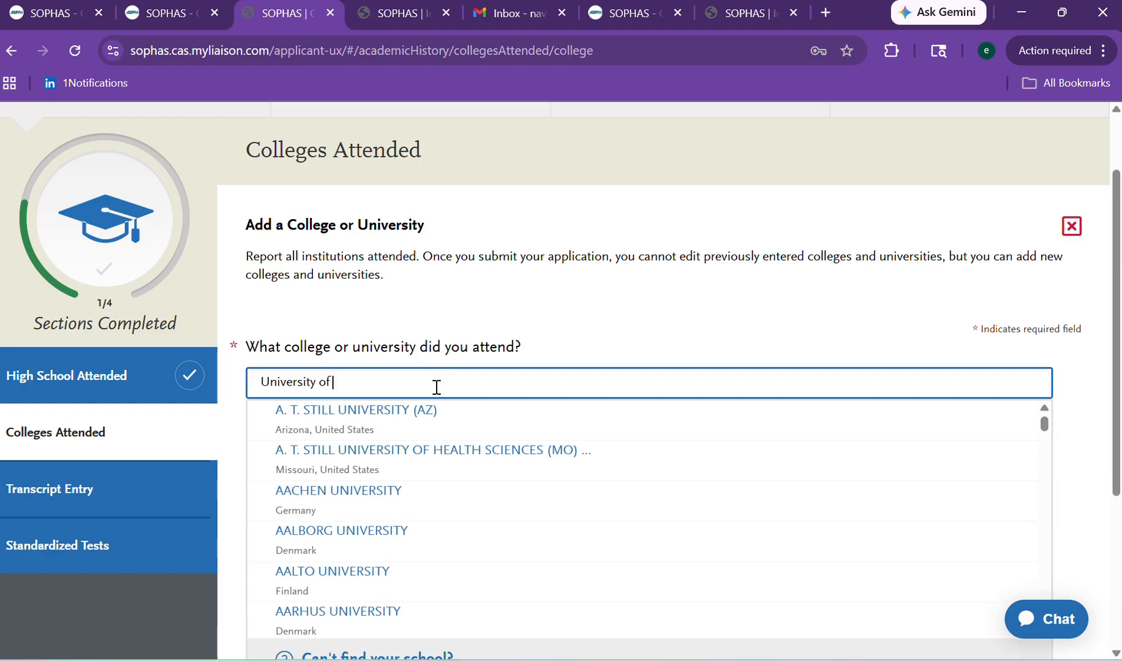
{"action": "type", "text": " GFhana"}
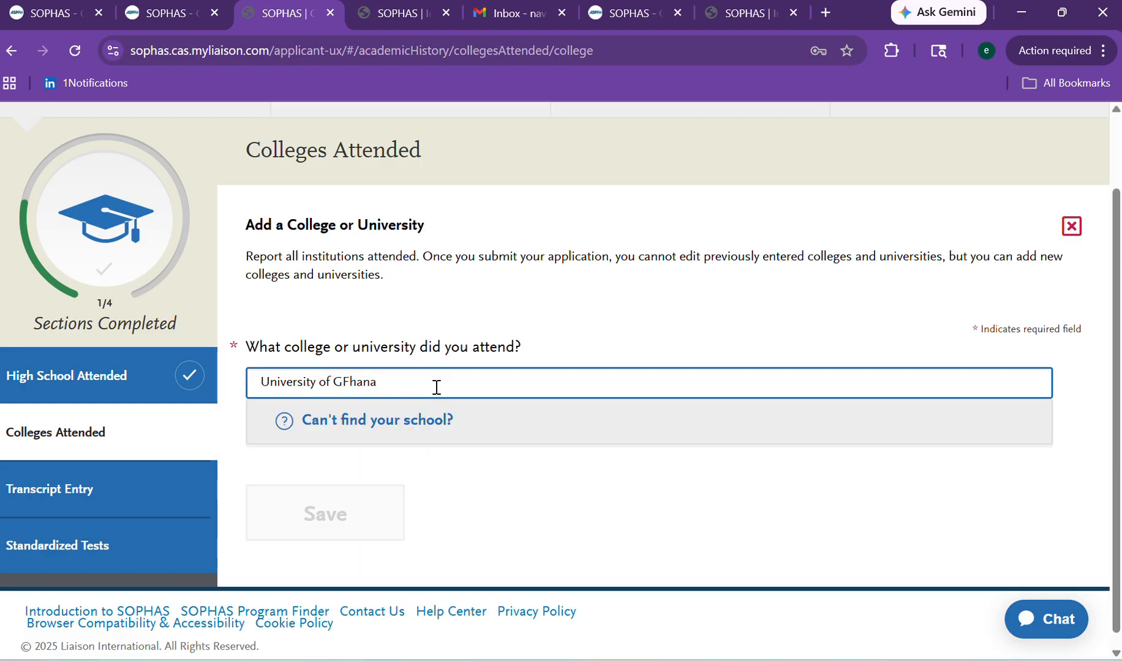
{"action": "left_click", "coordinate": [354, 385]}
{"action": "key", "text": "BackSpace"}
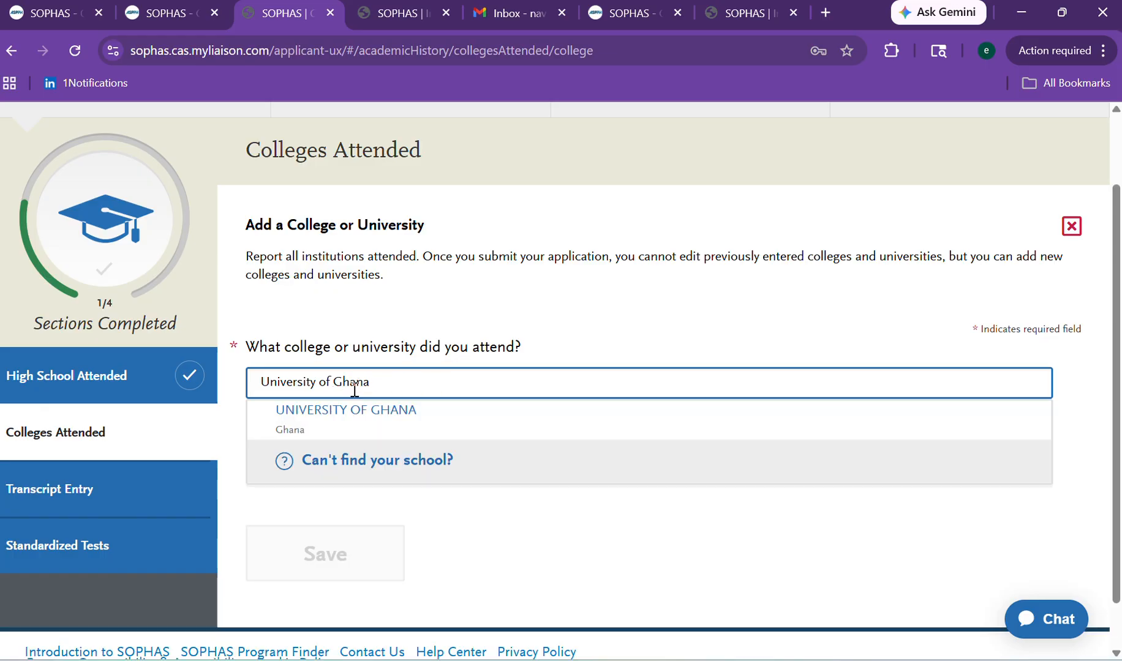
{"action": "left_click", "coordinate": [335, 431]}
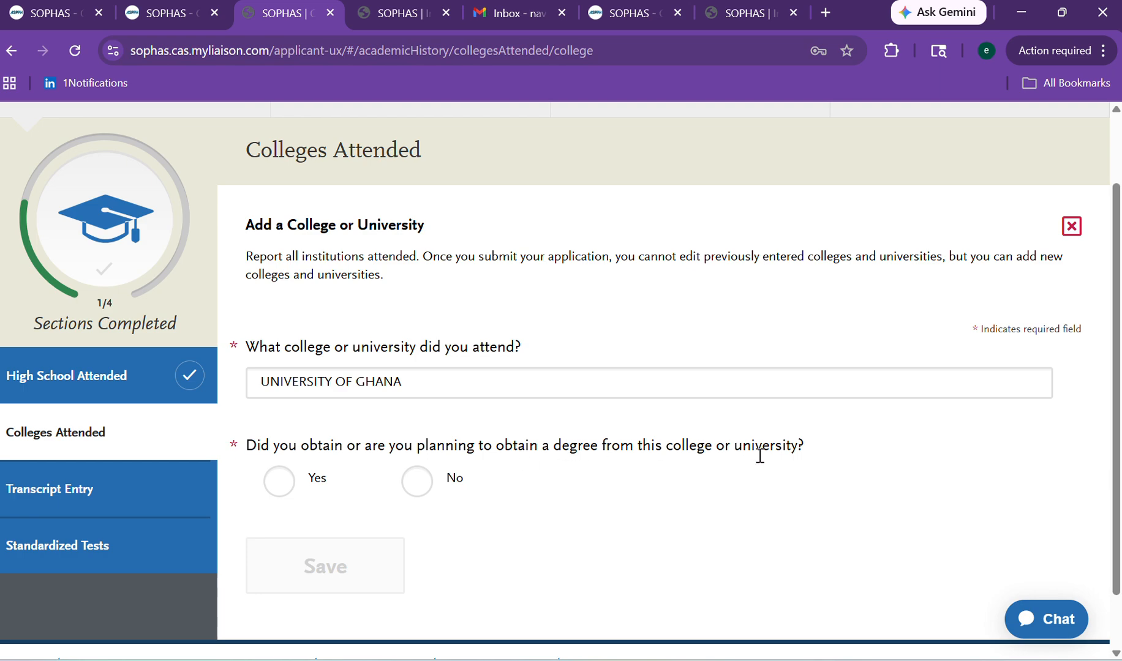
Mark the degree as awarded, with type Bachelor of Engineering.
{"action": "left_click", "coordinate": [277, 487]}
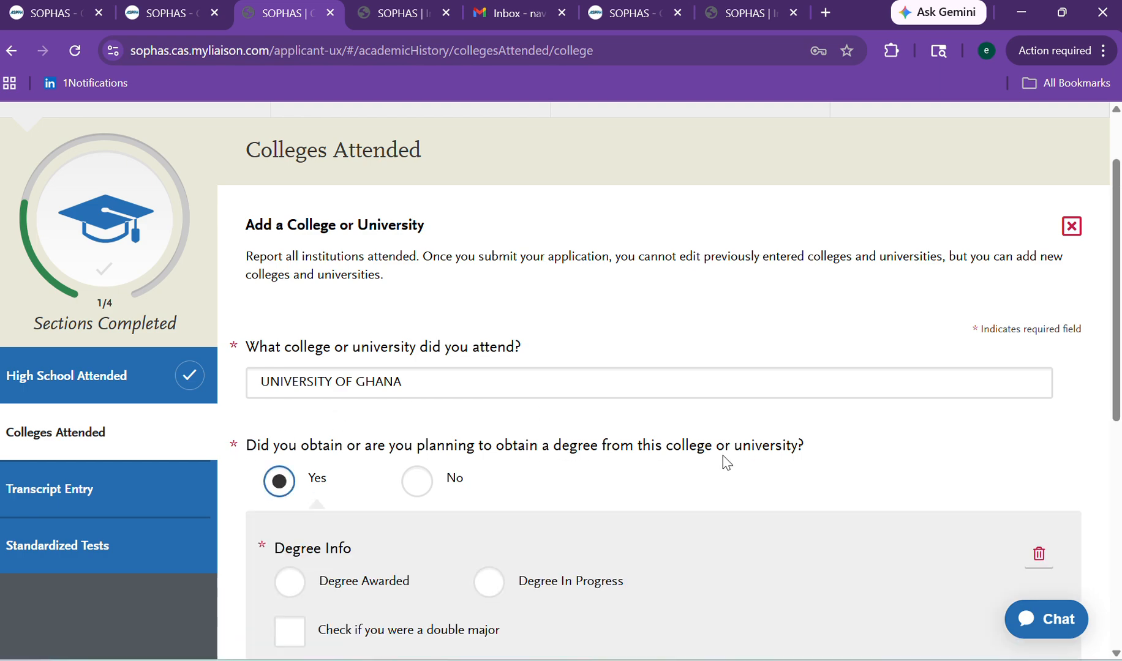
{"action": "scroll", "coordinate": [1096, 429], "scroll_direction": "down", "scroll_amount": 5}
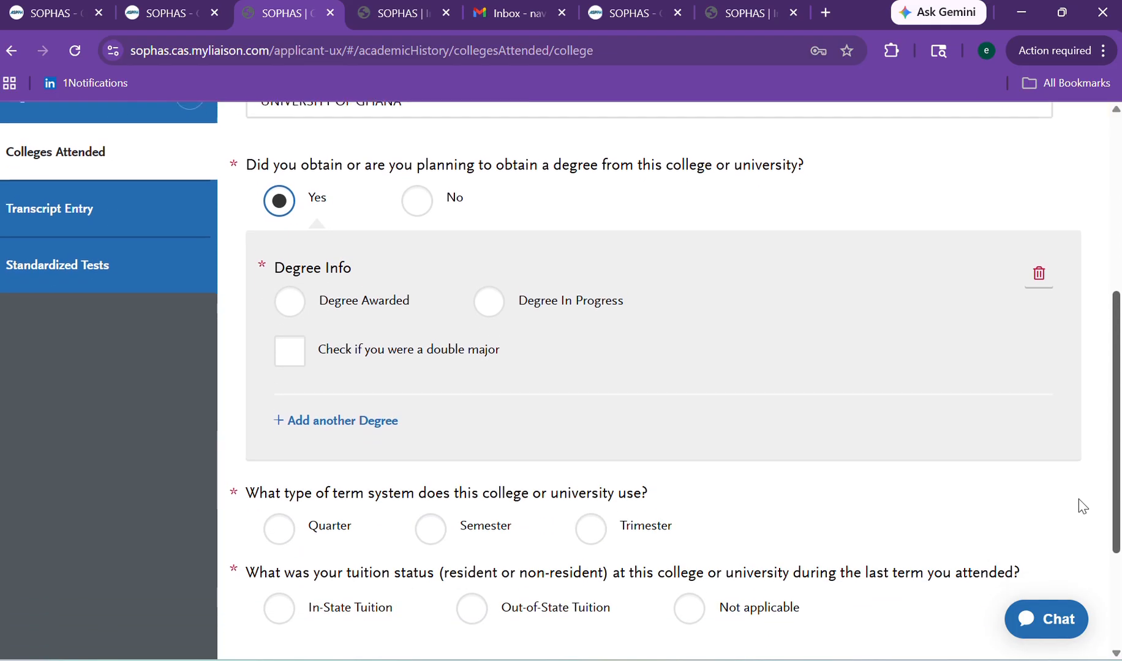
{"action": "left_click", "coordinate": [284, 306]}
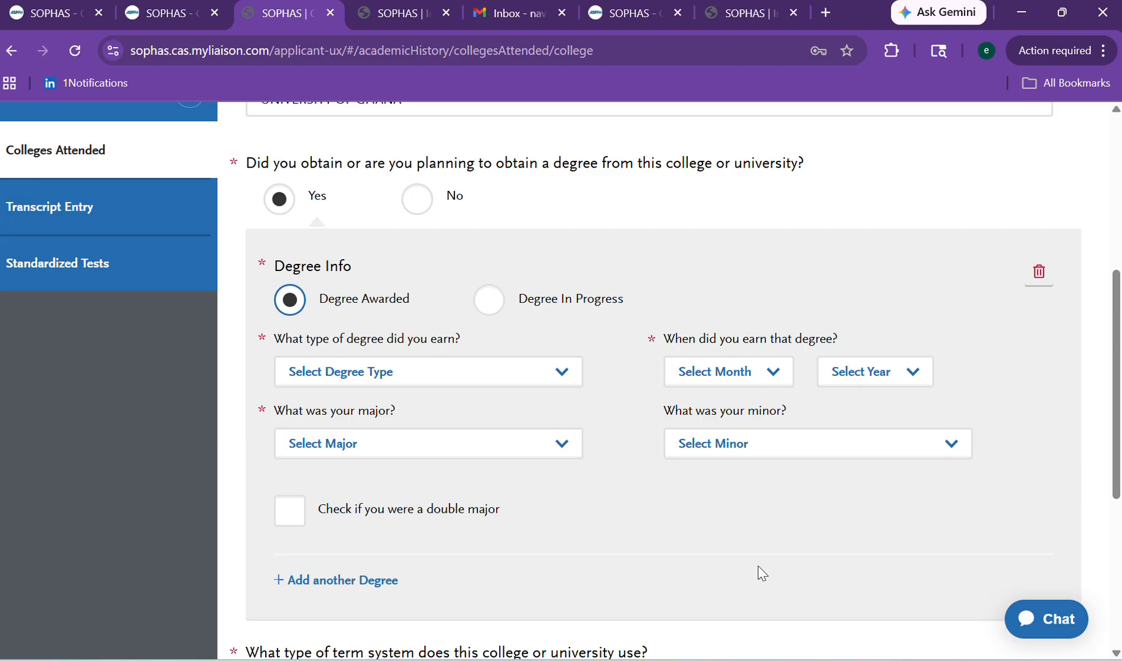
{"action": "left_click", "coordinate": [477, 375]}
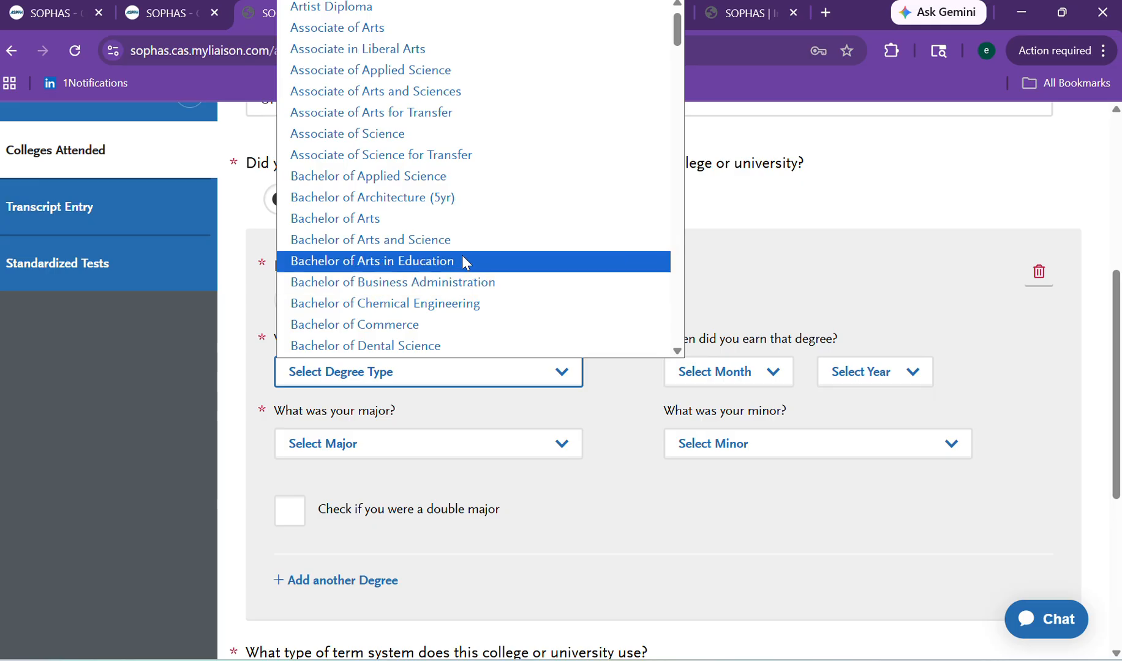
{"action": "left_click", "coordinate": [392, 162]}
{"action": "left_click", "coordinate": [458, 372]}
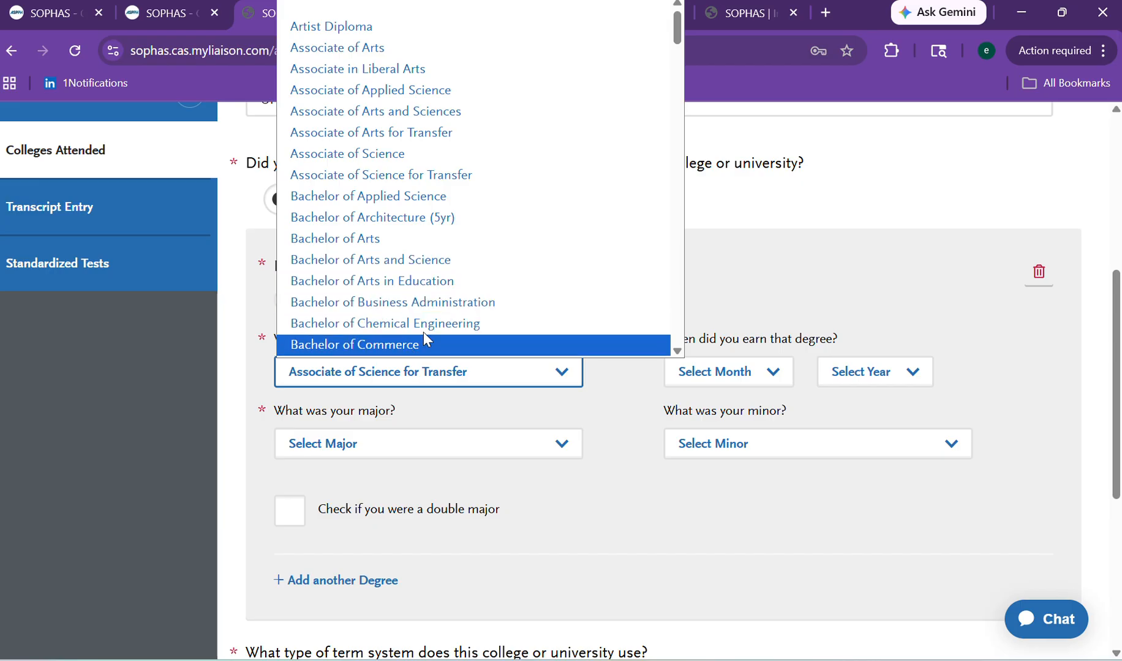
{"action": "scroll", "coordinate": [670, 37], "scroll_direction": "down", "scroll_amount": 4}
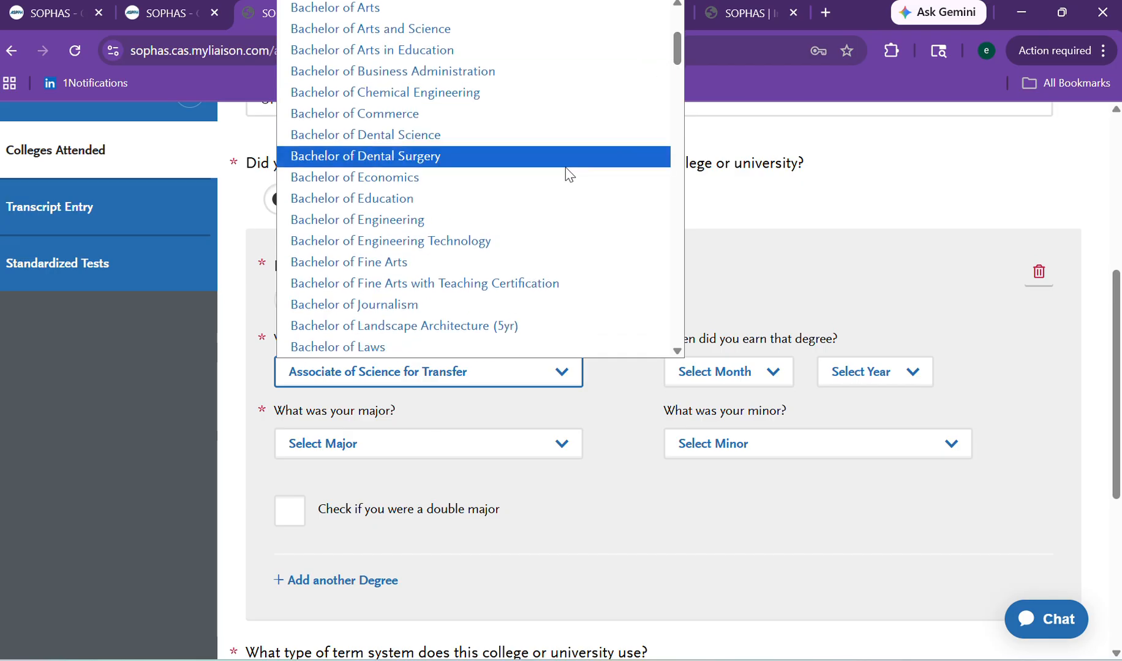
{"action": "left_click", "coordinate": [538, 230]}
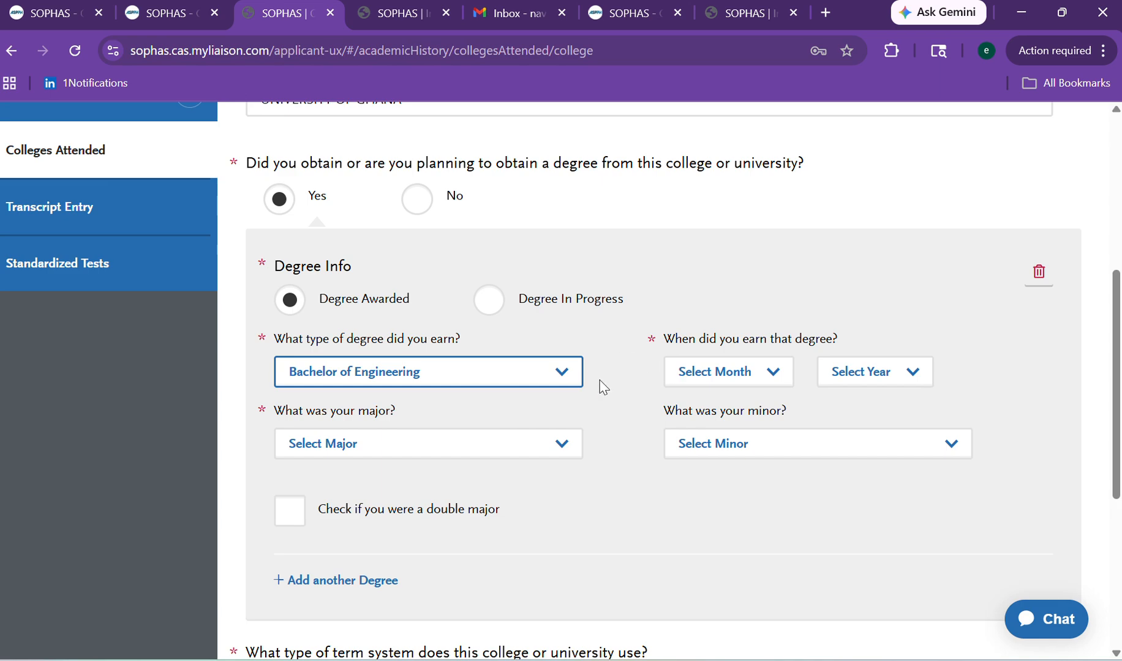
Set graduation to April 2016, major and minor Allied Health, and tick double major.
{"action": "left_click", "coordinate": [690, 379]}
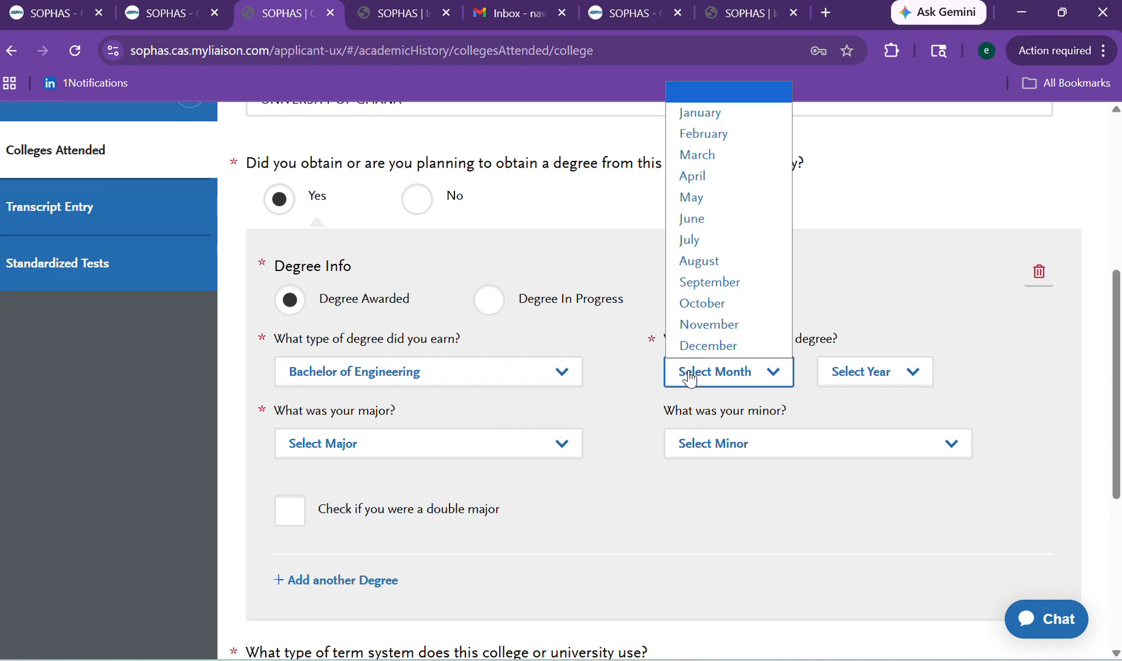
{"action": "left_click", "coordinate": [684, 179]}
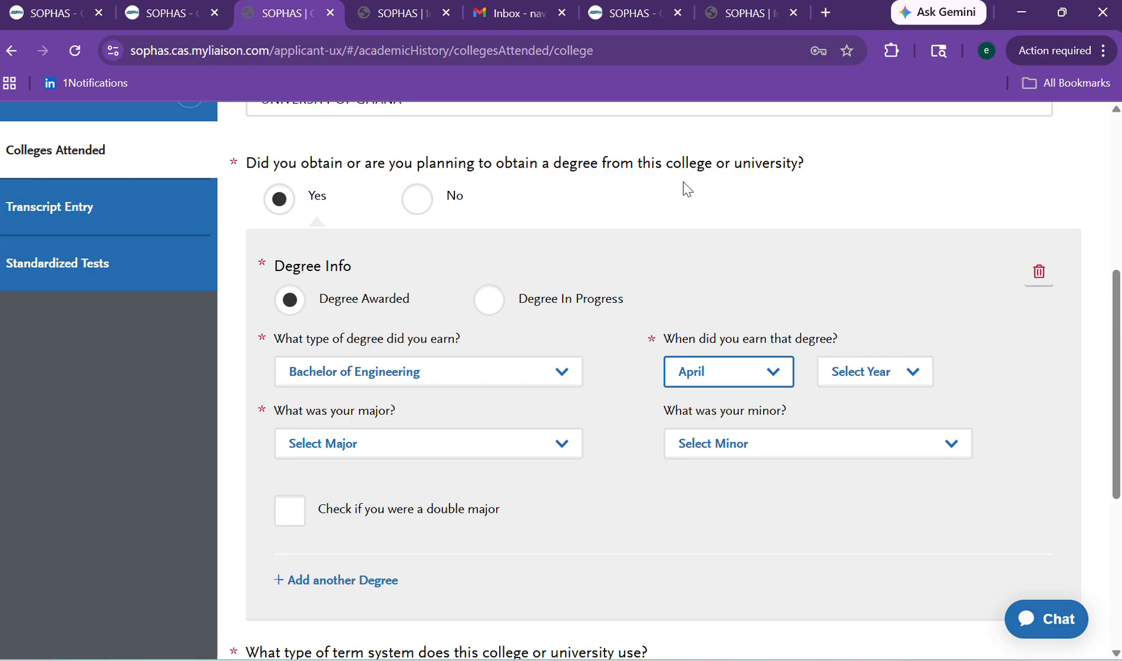
{"action": "left_click", "coordinate": [842, 386]}
{"action": "scroll", "coordinate": [840, 343], "scroll_direction": "down", "scroll_amount": 1}
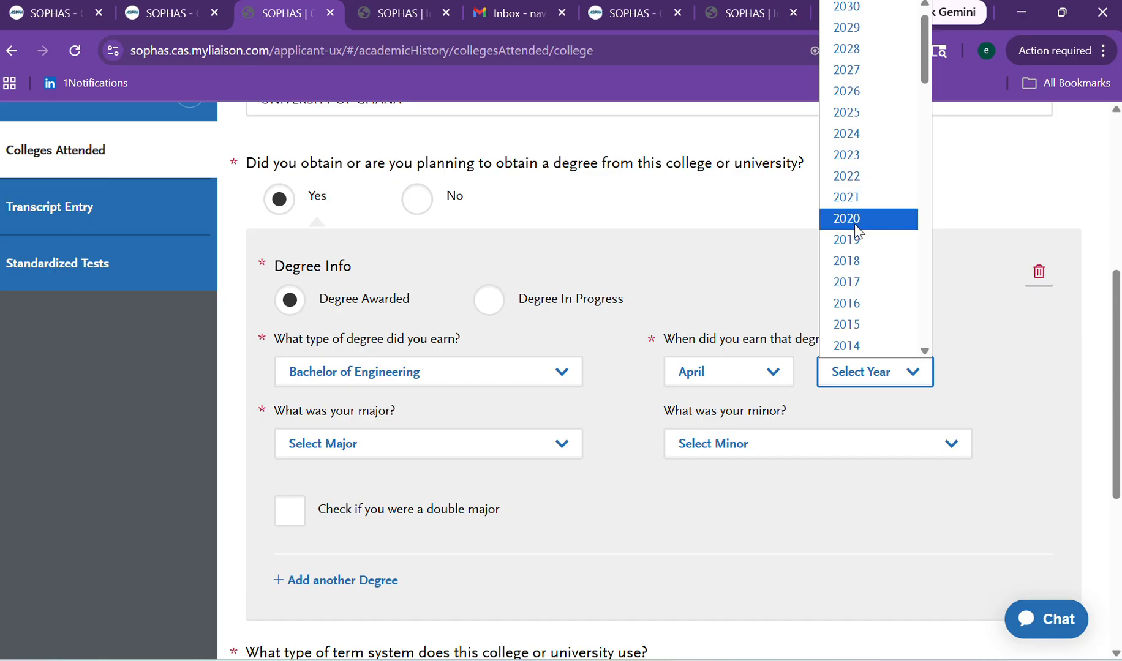
{"action": "left_click", "coordinate": [861, 304]}
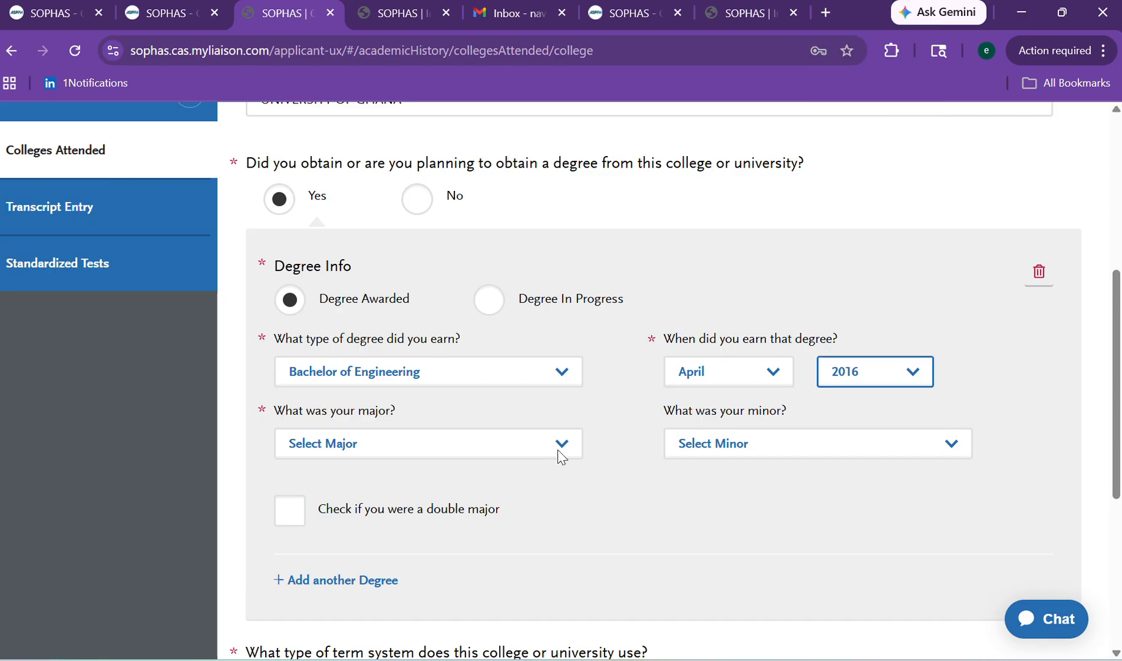
{"action": "left_click", "coordinate": [497, 458]}
{"action": "scroll", "coordinate": [427, 341], "scroll_direction": "down", "scroll_amount": 1}
{"action": "left_click", "coordinate": [427, 336]}
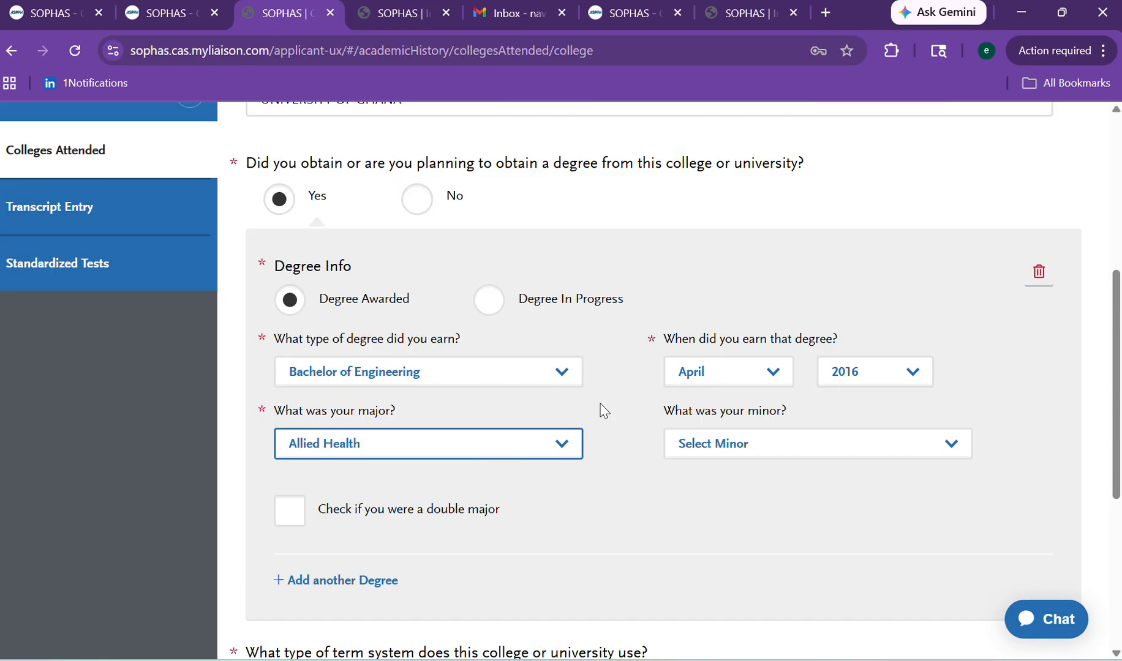
{"action": "left_click", "coordinate": [714, 457]}
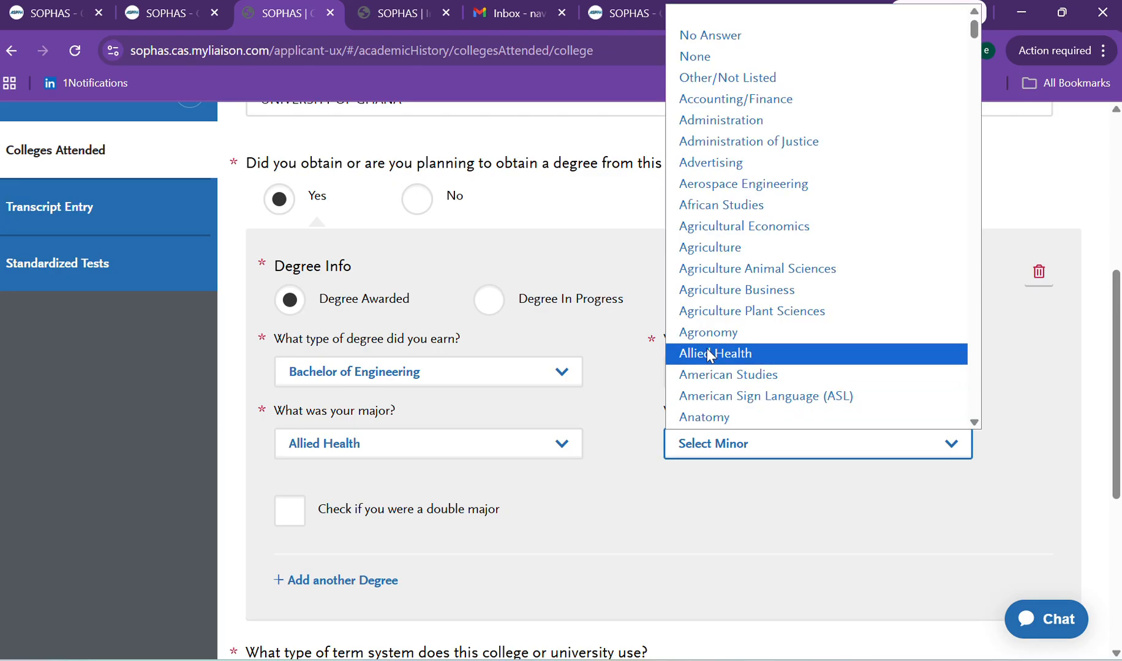
{"action": "left_click", "coordinate": [711, 355]}
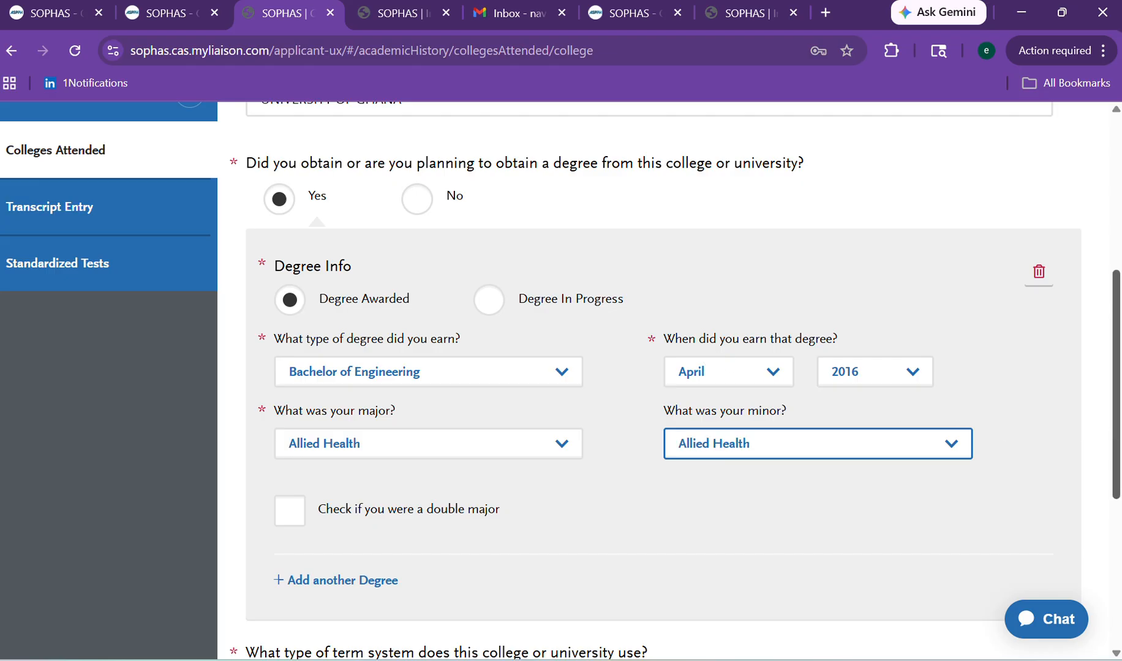
{"action": "left_click_drag", "start_coordinate": [1114, 442], "coordinate": [1113, 542]}
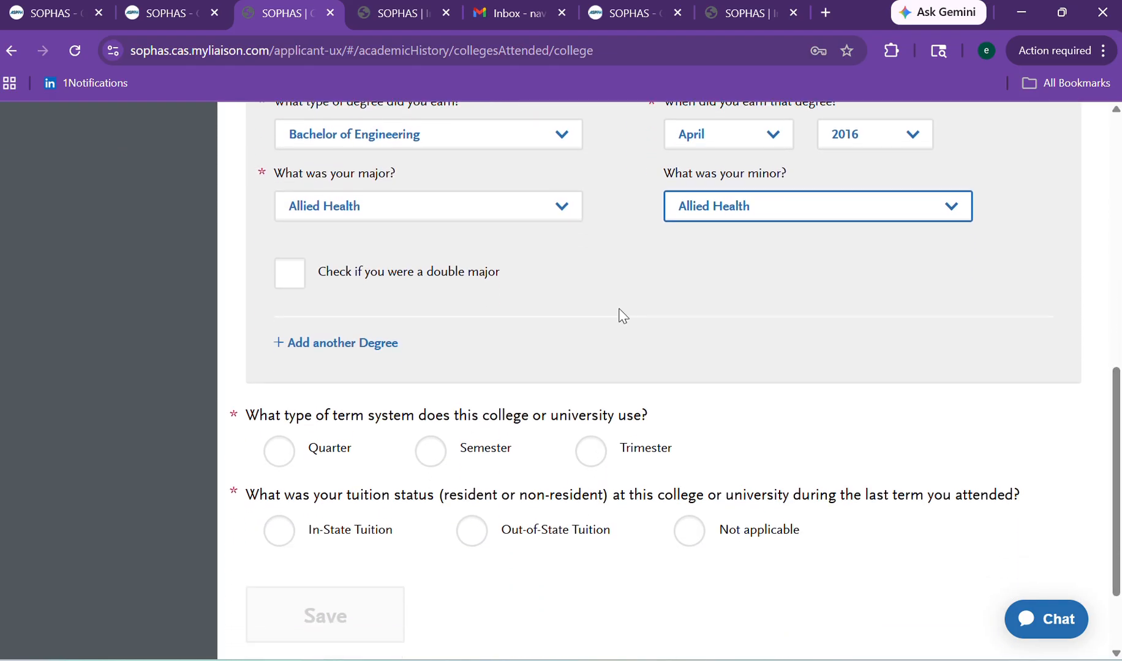
{"action": "left_click", "coordinate": [289, 282]}
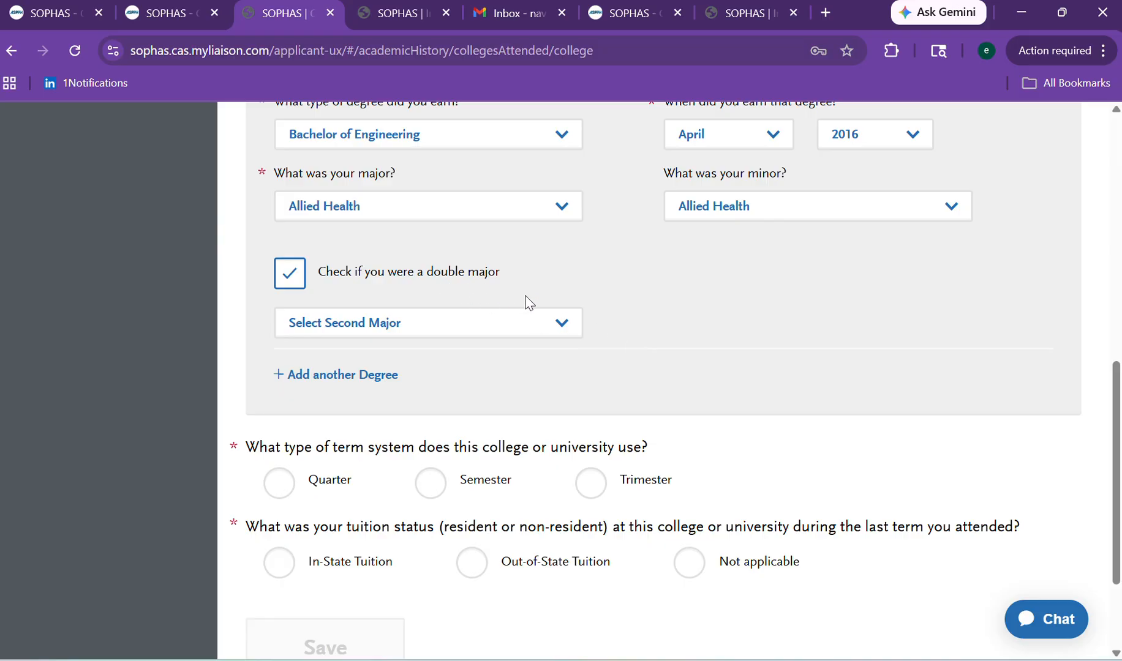
Uncheck double major; choose Semester terms, In-State Tuition, and No for still attending.
{"action": "left_click", "coordinate": [296, 286]}
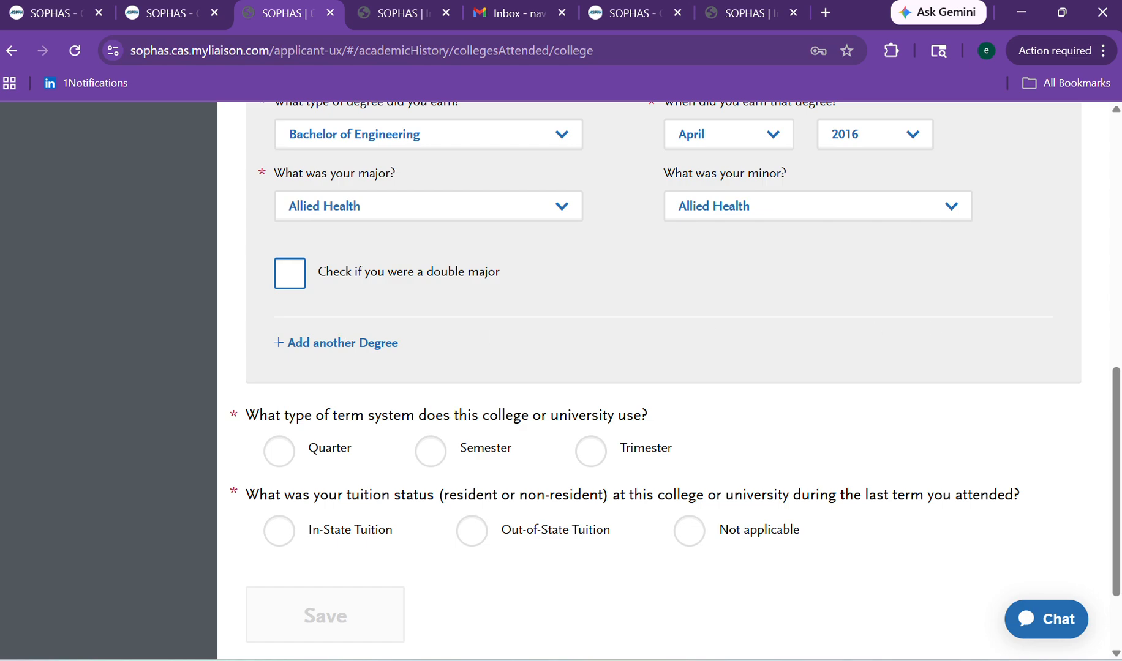
{"action": "scroll", "coordinate": [649, 295], "scroll_direction": "down", "scroll_amount": 2}
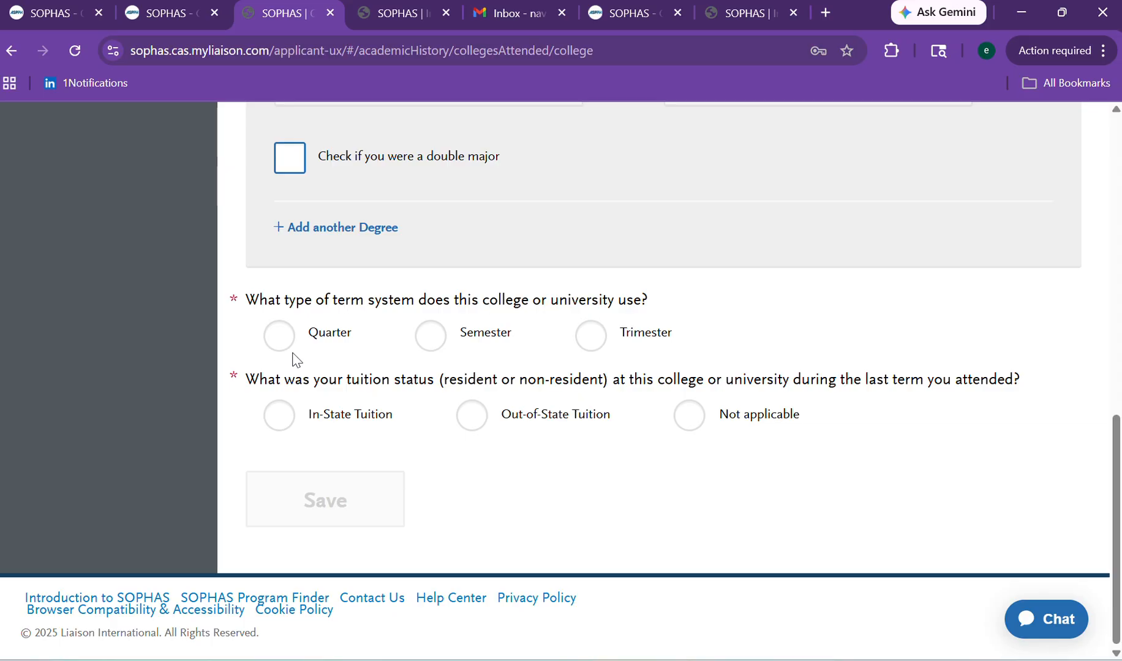
{"action": "left_click", "coordinate": [427, 354]}
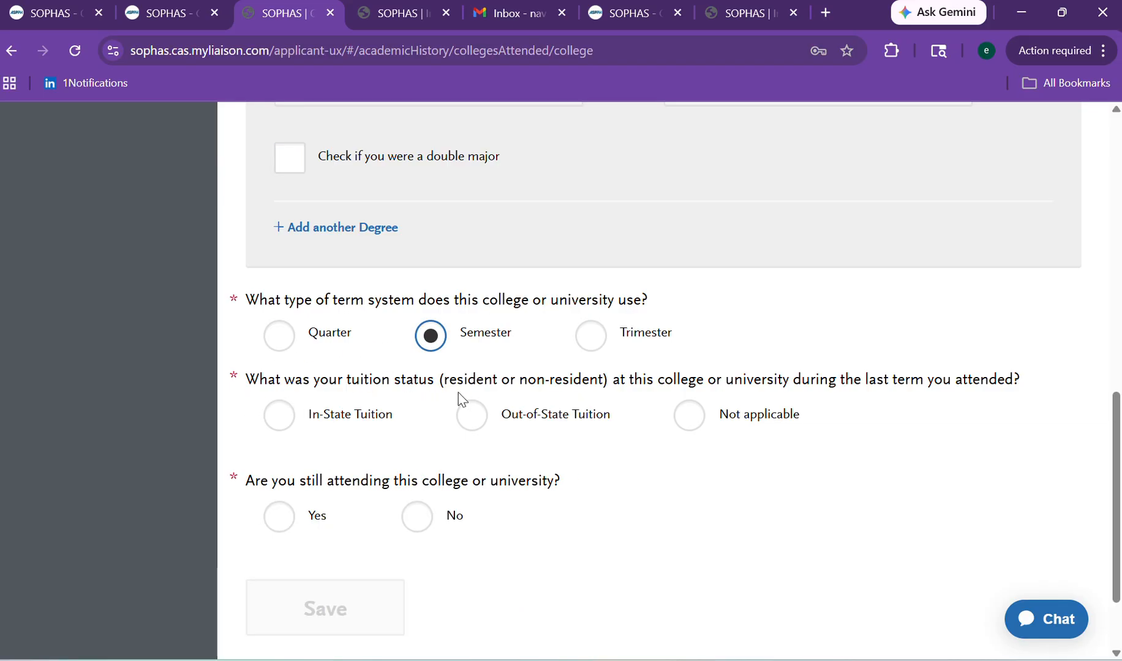
{"action": "left_click", "coordinate": [475, 426]}
{"action": "left_click", "coordinate": [285, 432]}
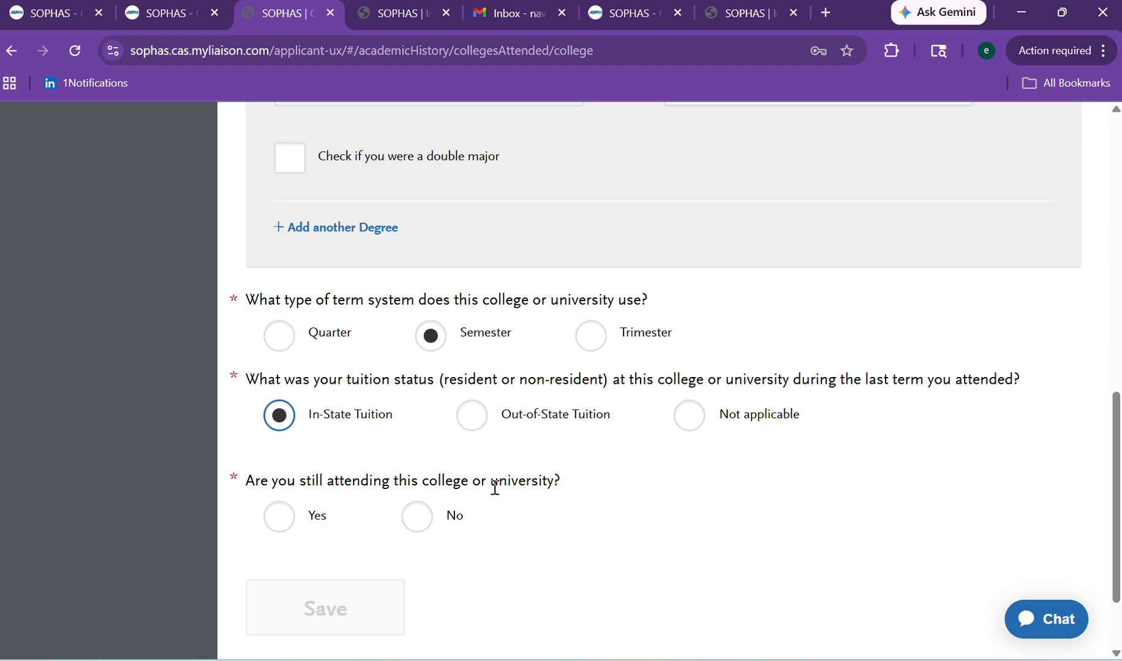
{"action": "left_click", "coordinate": [415, 530]}
{"action": "left_click_drag", "start_coordinate": [1117, 452], "coordinate": [1100, 565]}
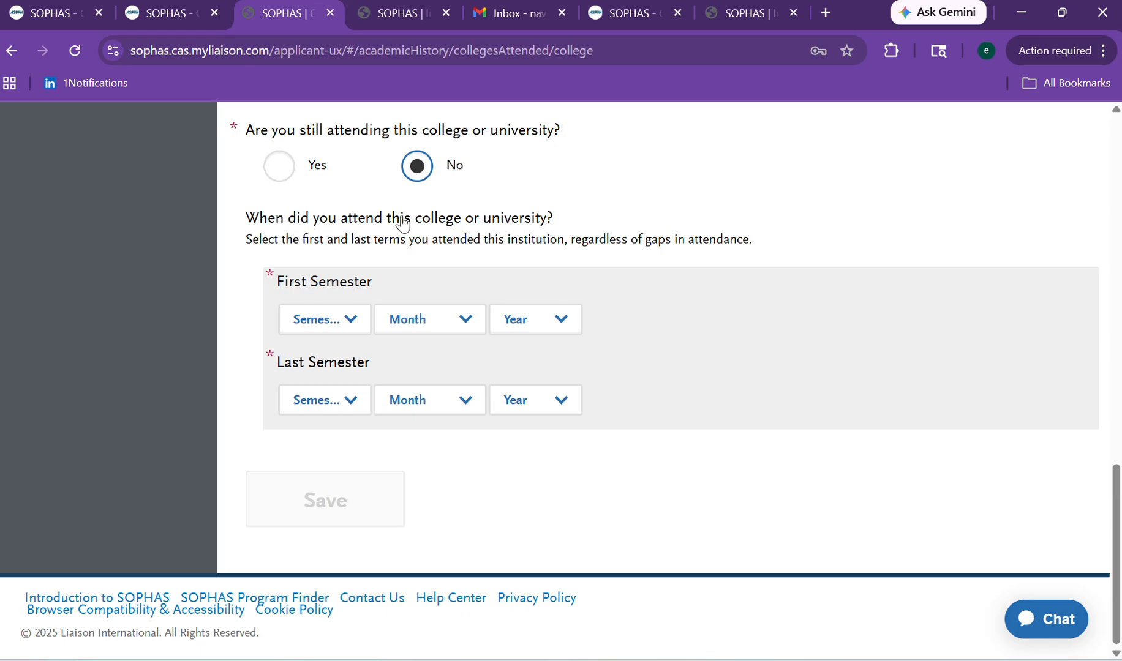
Set the first term of attendance to Winter, January 2022.
{"action": "left_click", "coordinate": [311, 320]}
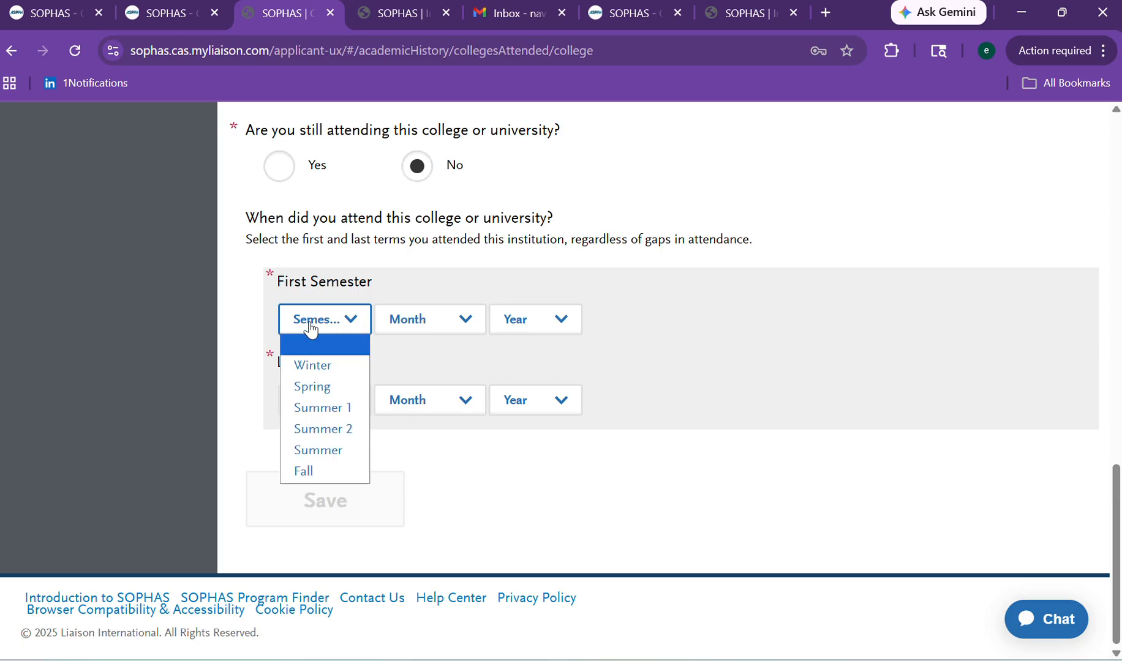
{"action": "left_click", "coordinate": [325, 371]}
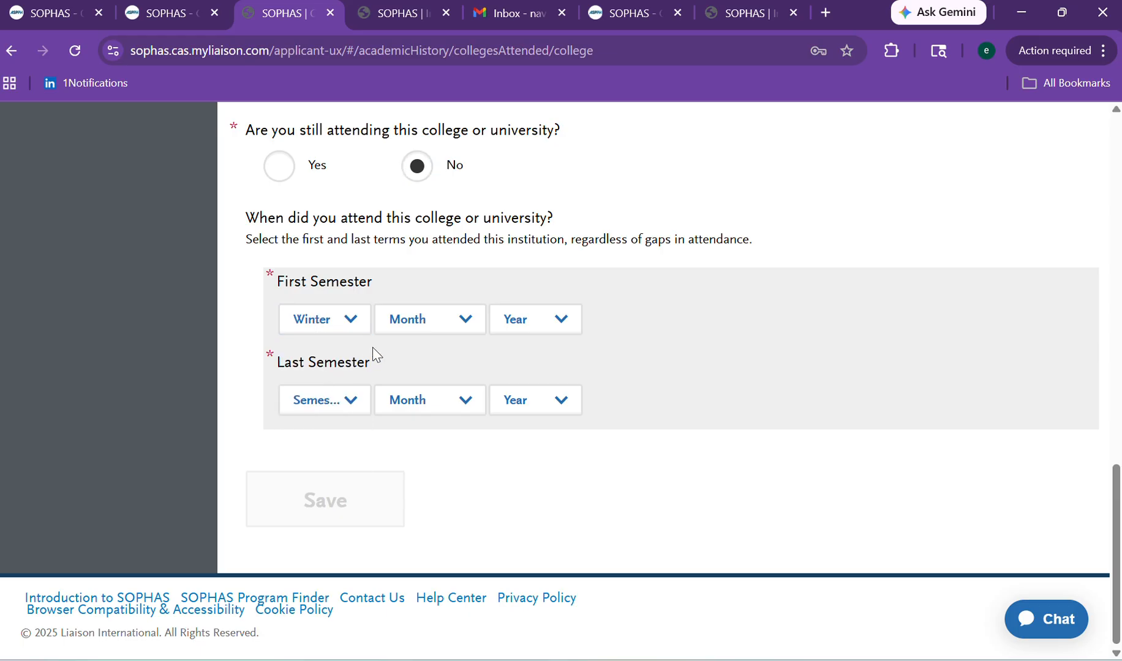
{"action": "left_click", "coordinate": [411, 324]}
{"action": "left_click", "coordinate": [411, 366]}
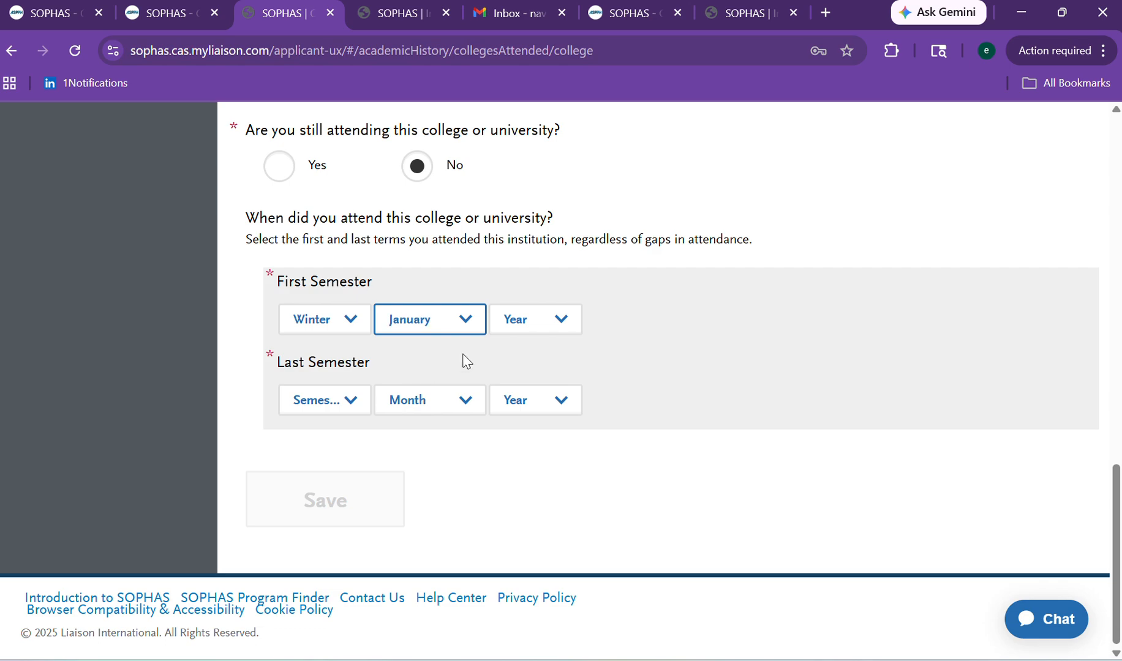
{"action": "left_click", "coordinate": [515, 326]}
{"action": "left_click", "coordinate": [517, 367]}
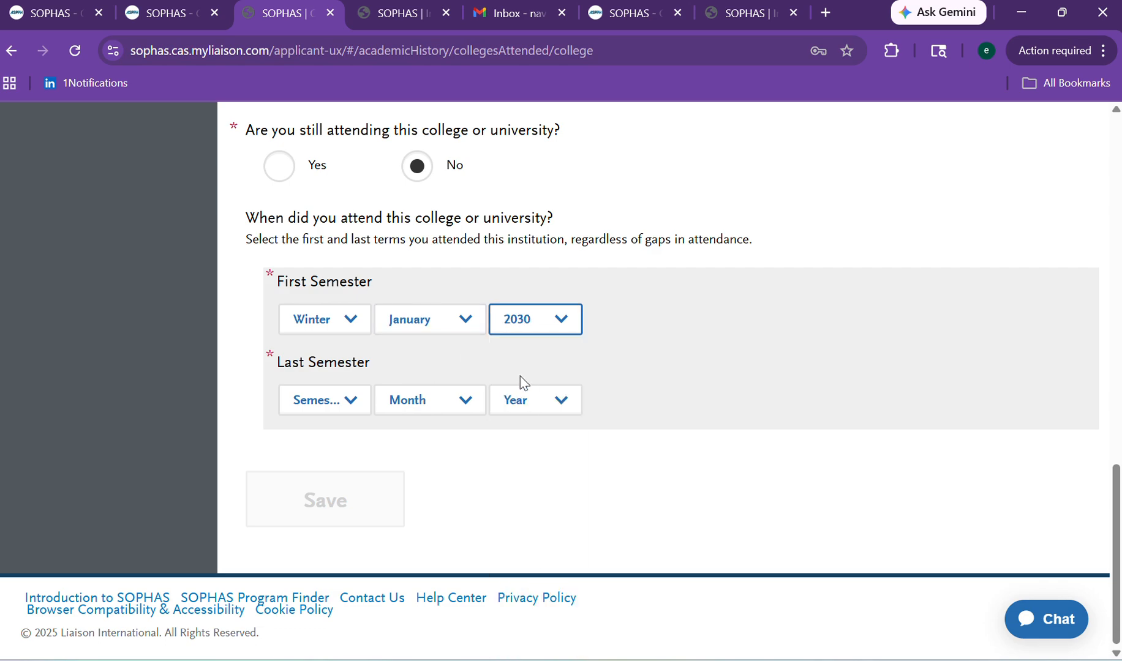
{"action": "left_click", "coordinate": [527, 325]}
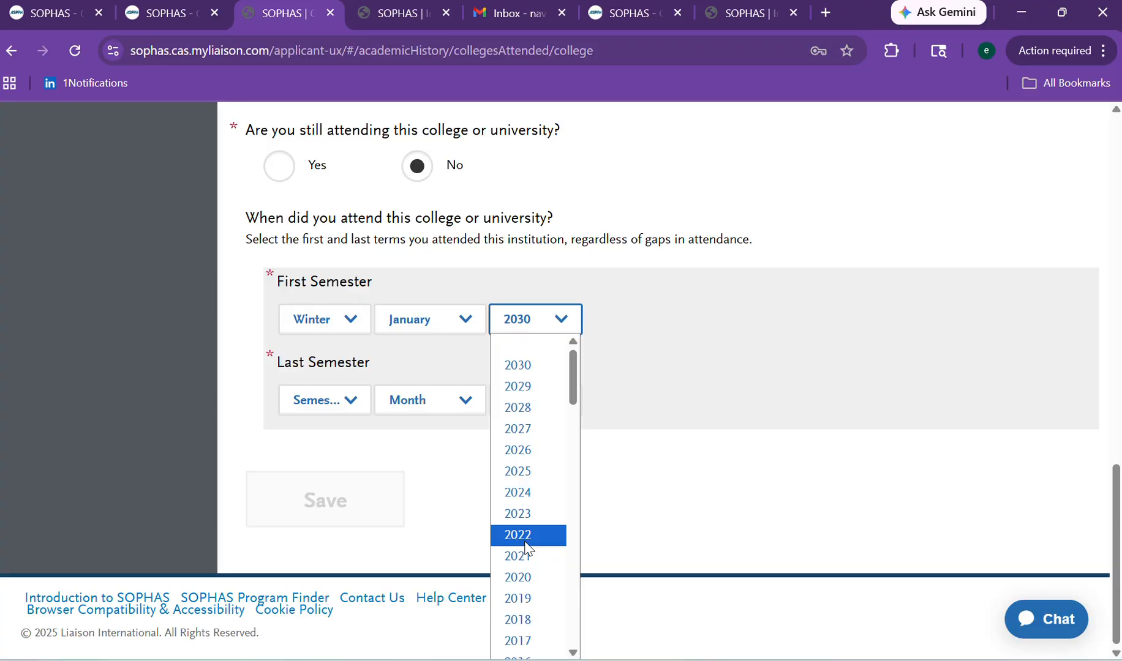
{"action": "left_click", "coordinate": [524, 541]}
Set the last term's year to 2026.
{"action": "left_click", "coordinate": [306, 404]}
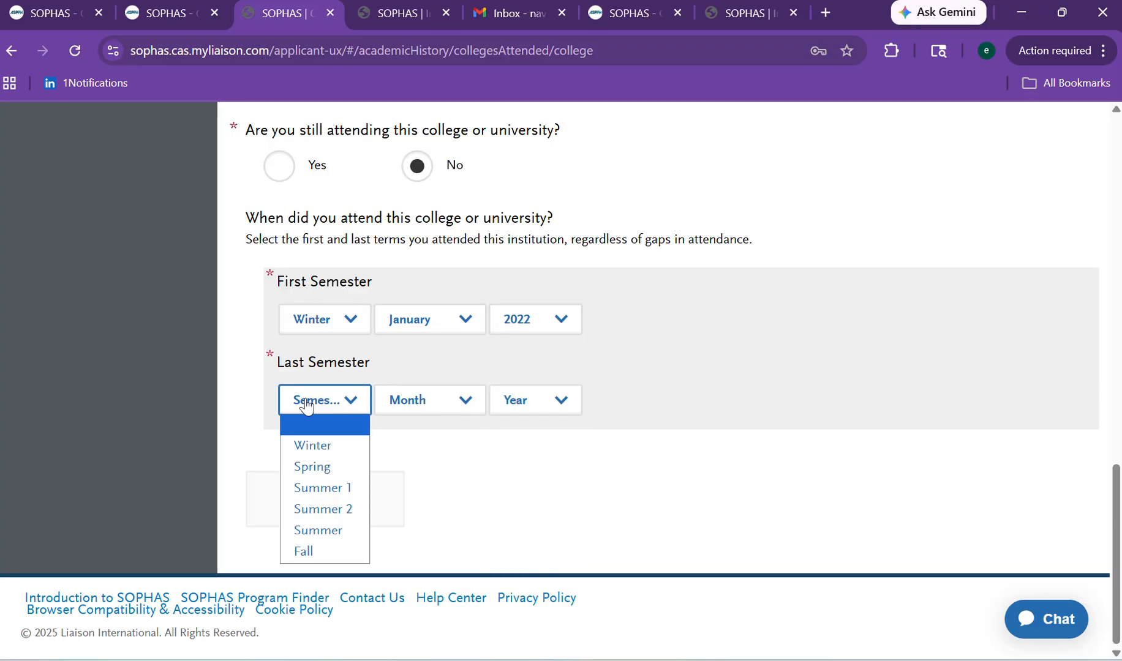
{"action": "left_click", "coordinate": [398, 413]}
{"action": "left_click", "coordinate": [400, 410]}
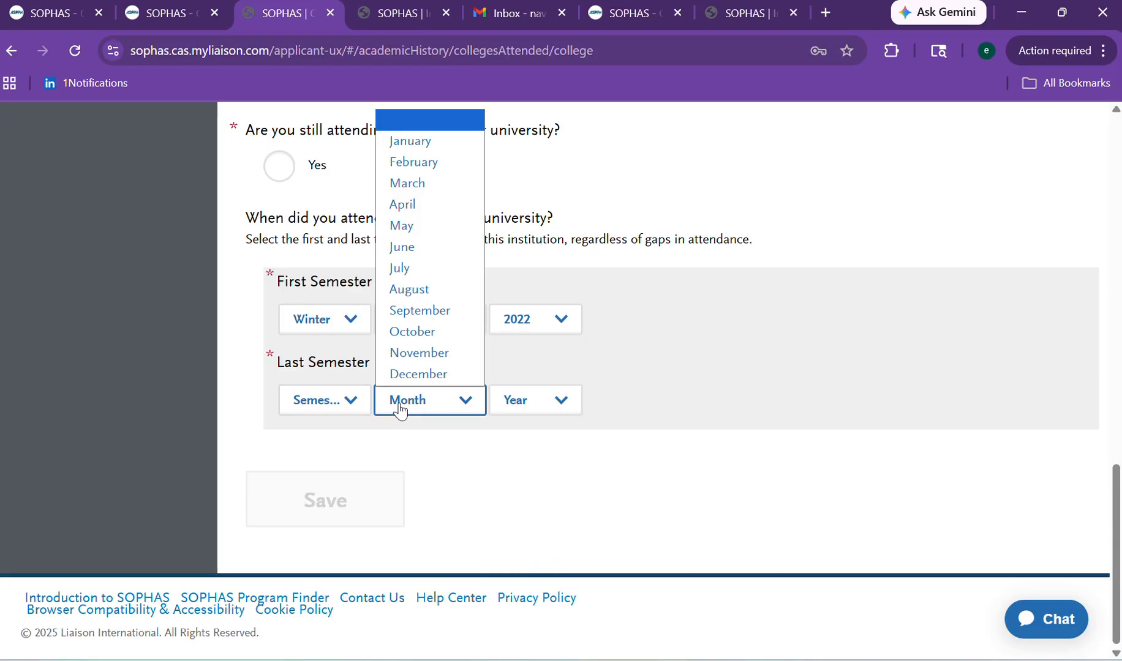
{"action": "left_click", "coordinate": [517, 403]}
{"action": "left_click", "coordinate": [519, 401]}
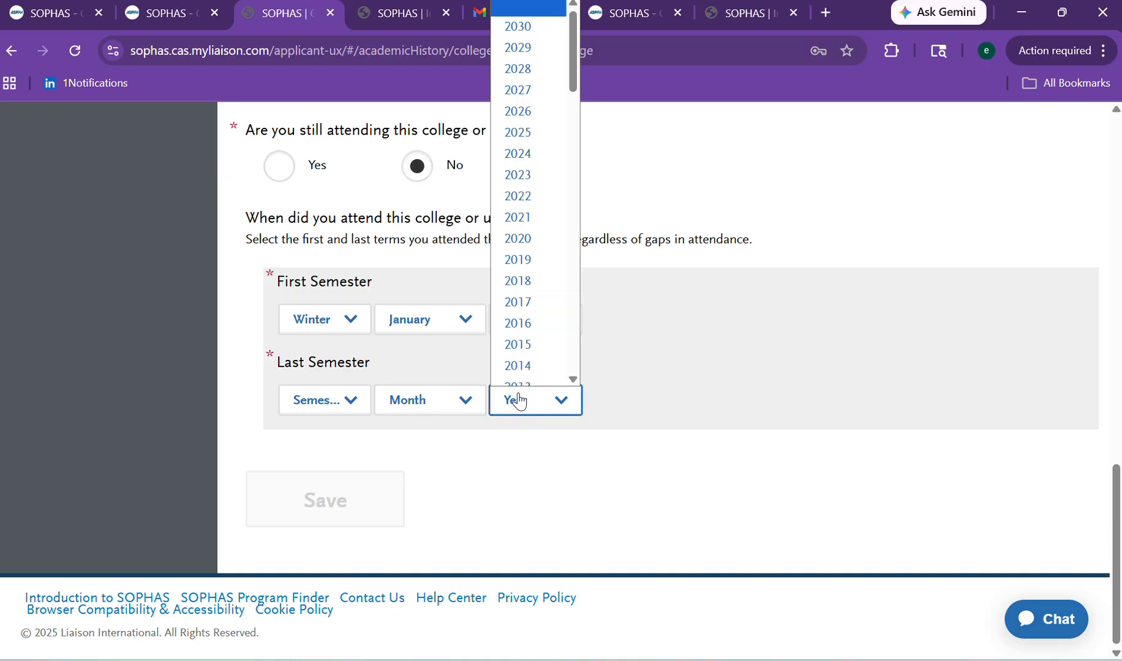
{"action": "left_click", "coordinate": [516, 338]}
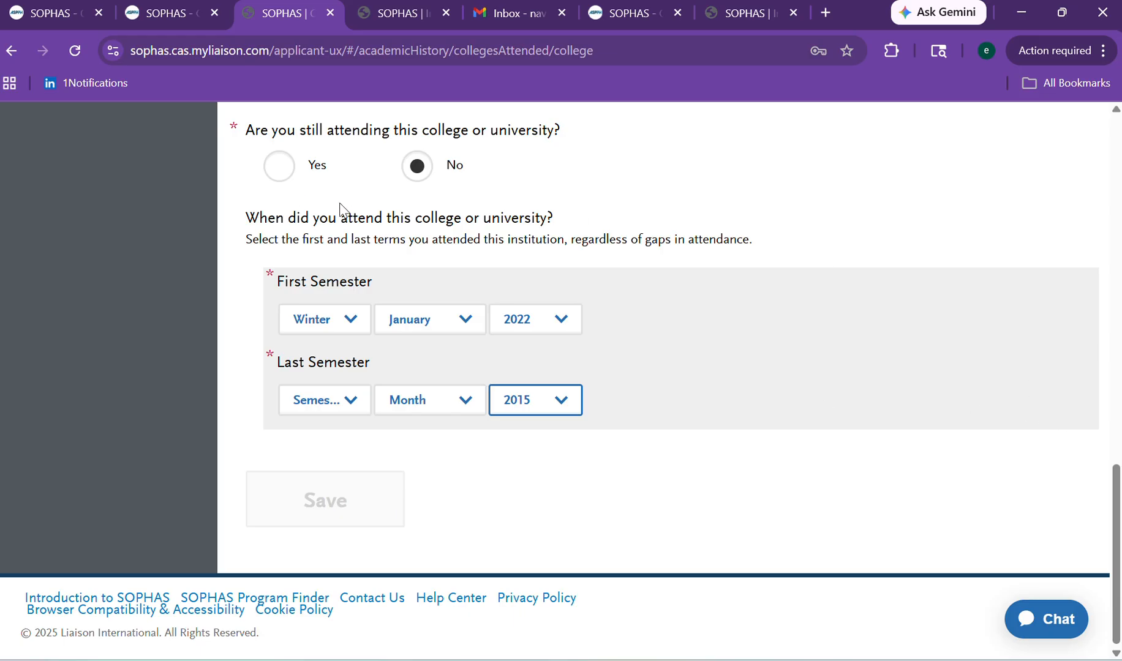
{"action": "scroll", "coordinate": [1115, 496], "scroll_direction": "up", "scroll_amount": 1}
{"action": "left_click_drag", "start_coordinate": [1116, 496], "coordinate": [1115, 490]}
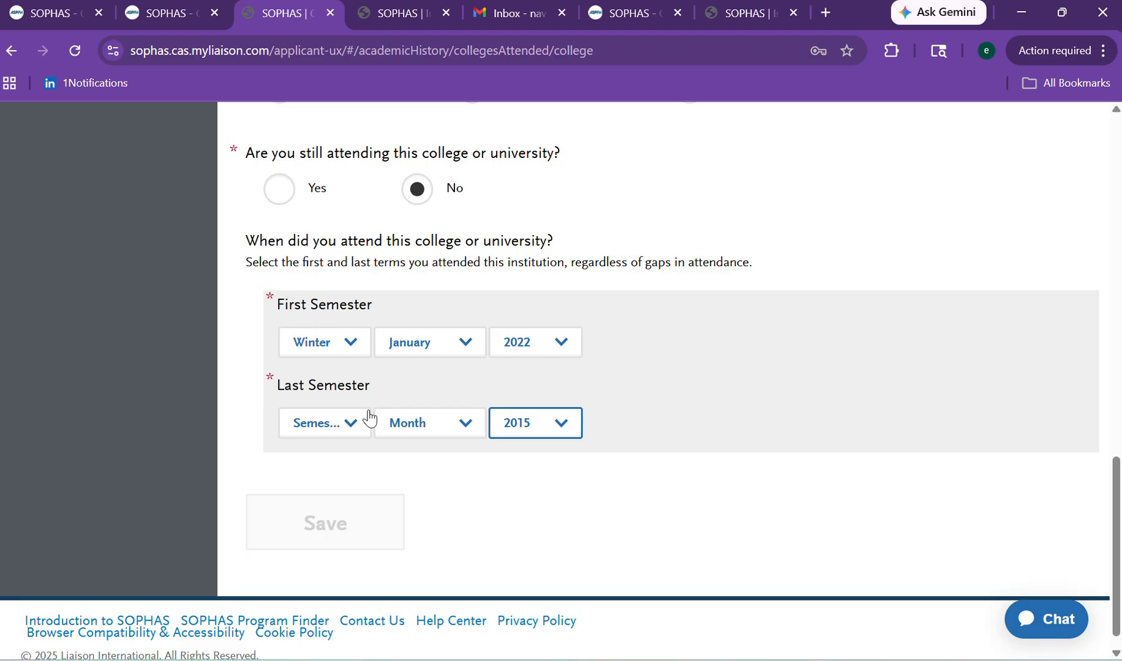
{"action": "left_click", "coordinate": [539, 422]}
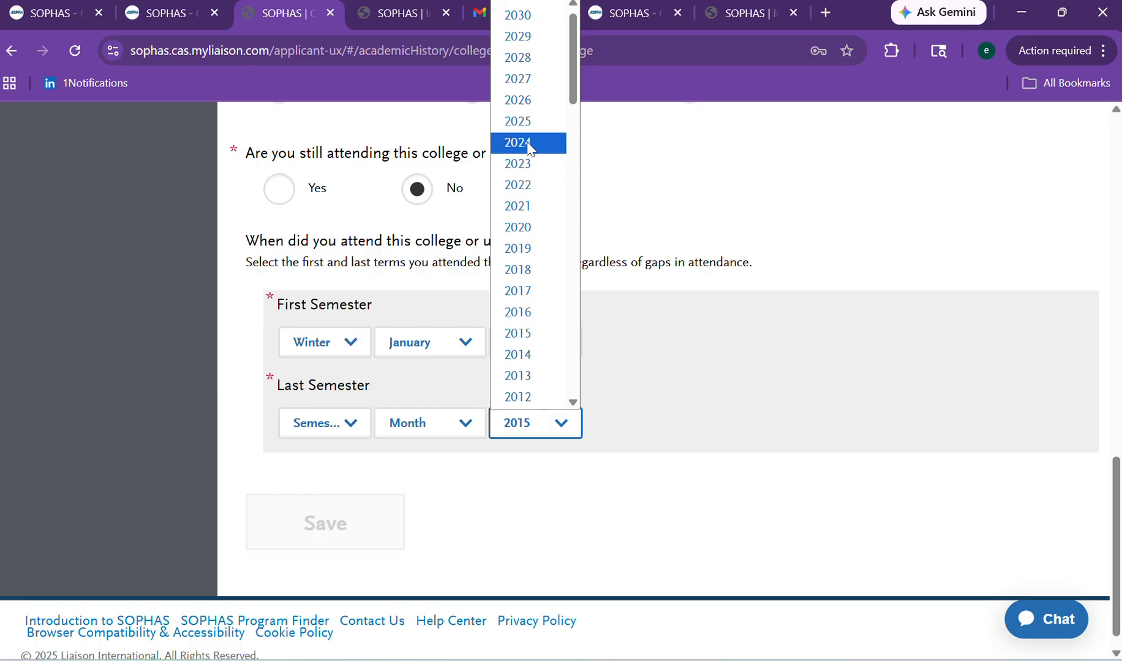
{"action": "left_click", "coordinate": [523, 124]}
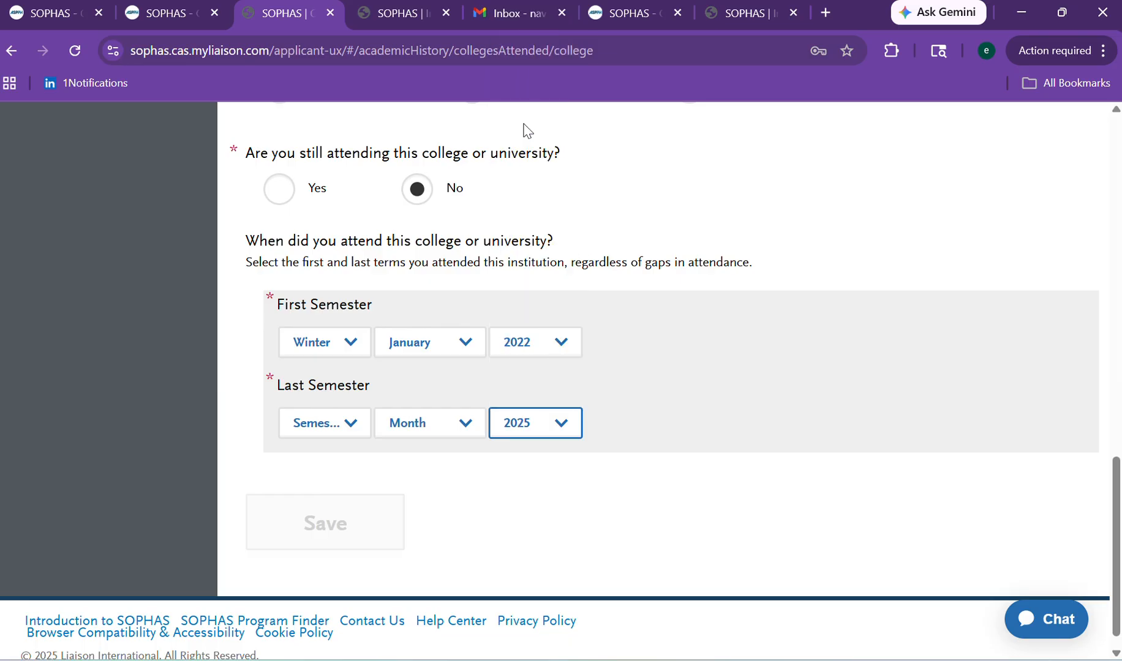
{"action": "left_click", "coordinate": [544, 427]}
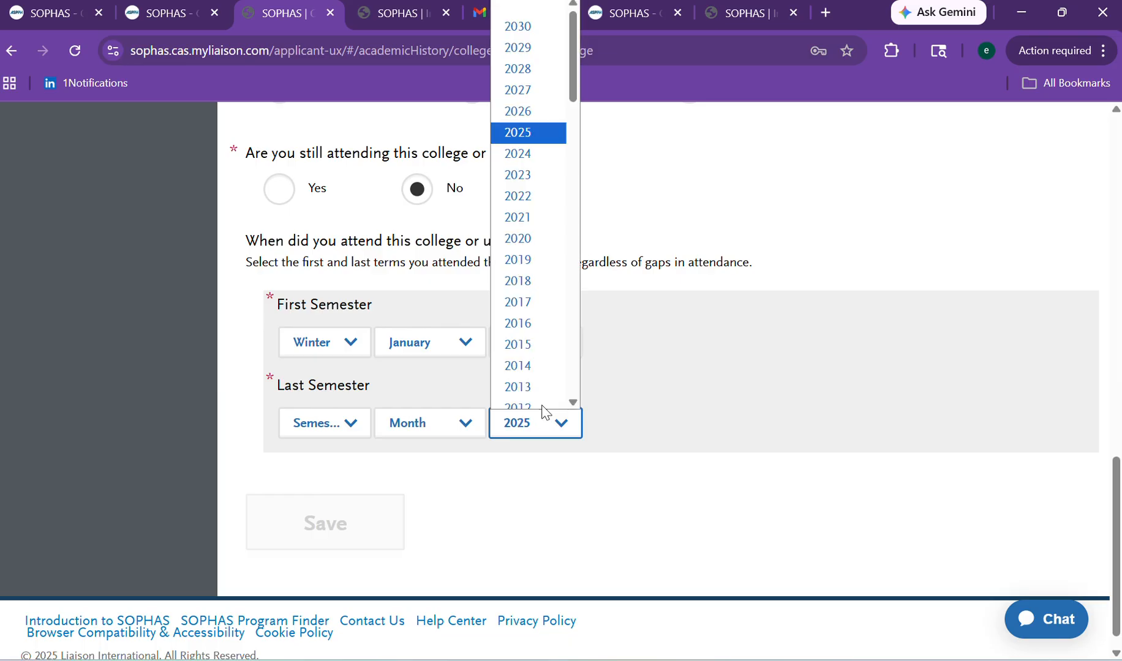
{"action": "left_click", "coordinate": [519, 105]}
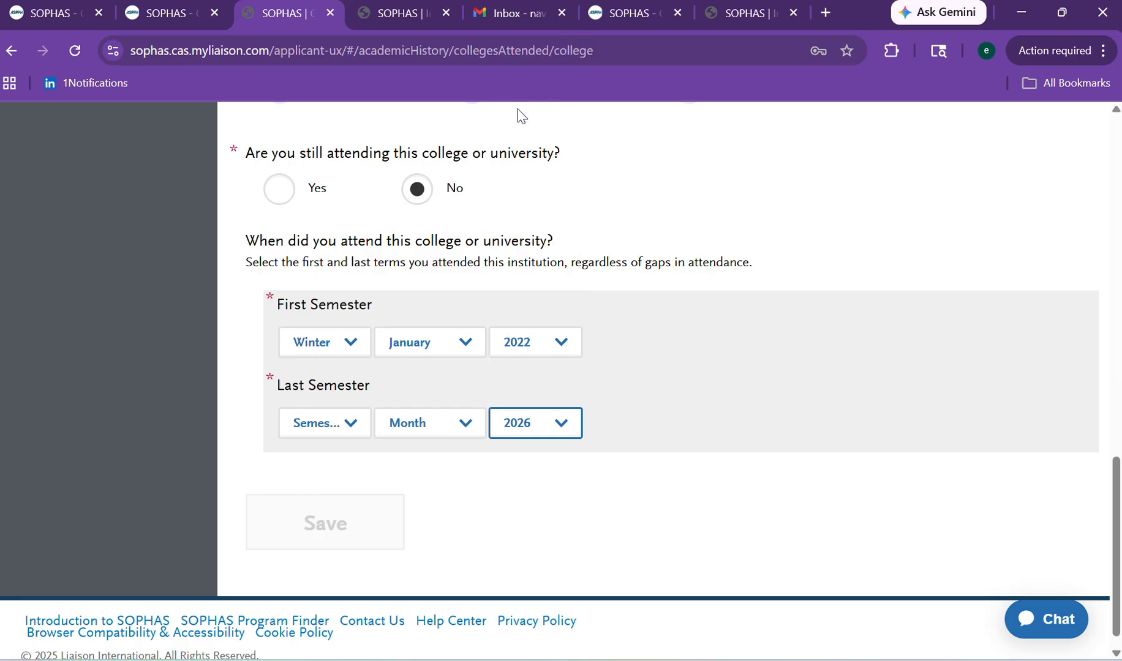
Set the last term to Winter, October and save the college attendance details.
{"action": "left_click", "coordinate": [367, 433]}
{"action": "left_click", "coordinate": [328, 468]}
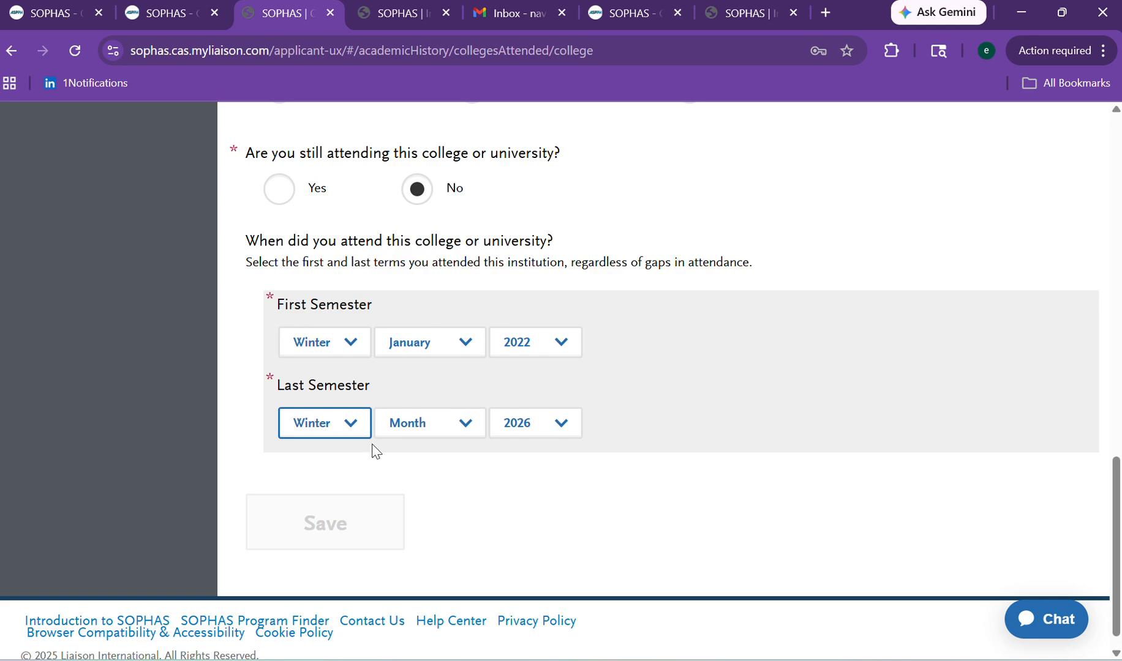
{"action": "left_click", "coordinate": [396, 430]}
{"action": "left_click", "coordinate": [407, 357]}
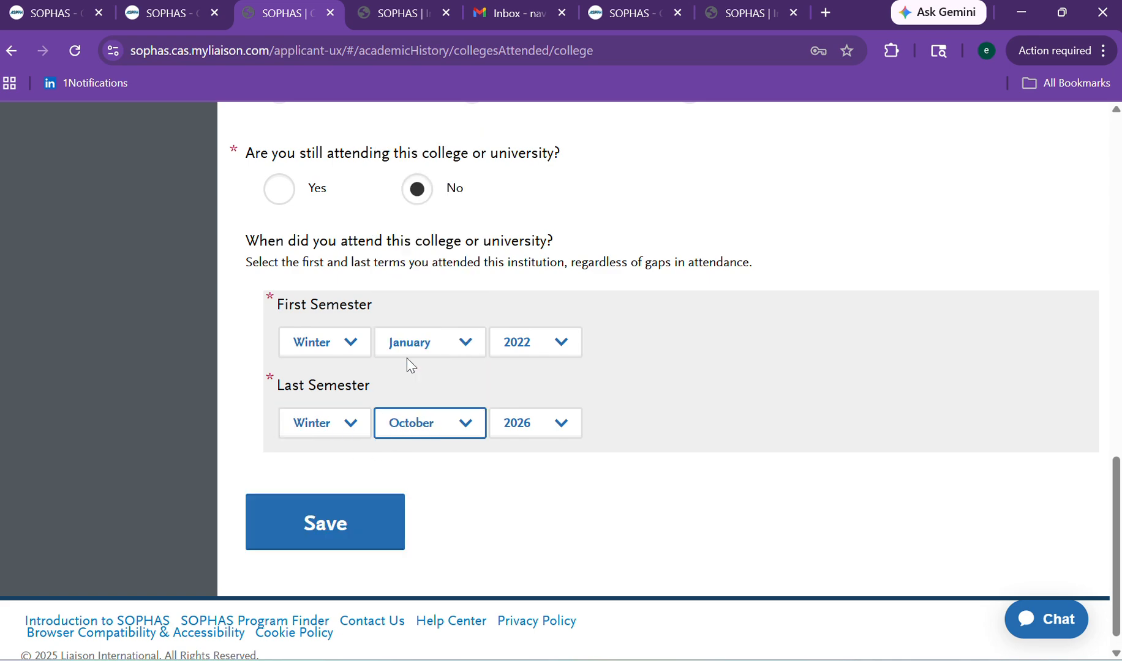
{"action": "left_click", "coordinate": [377, 525]}
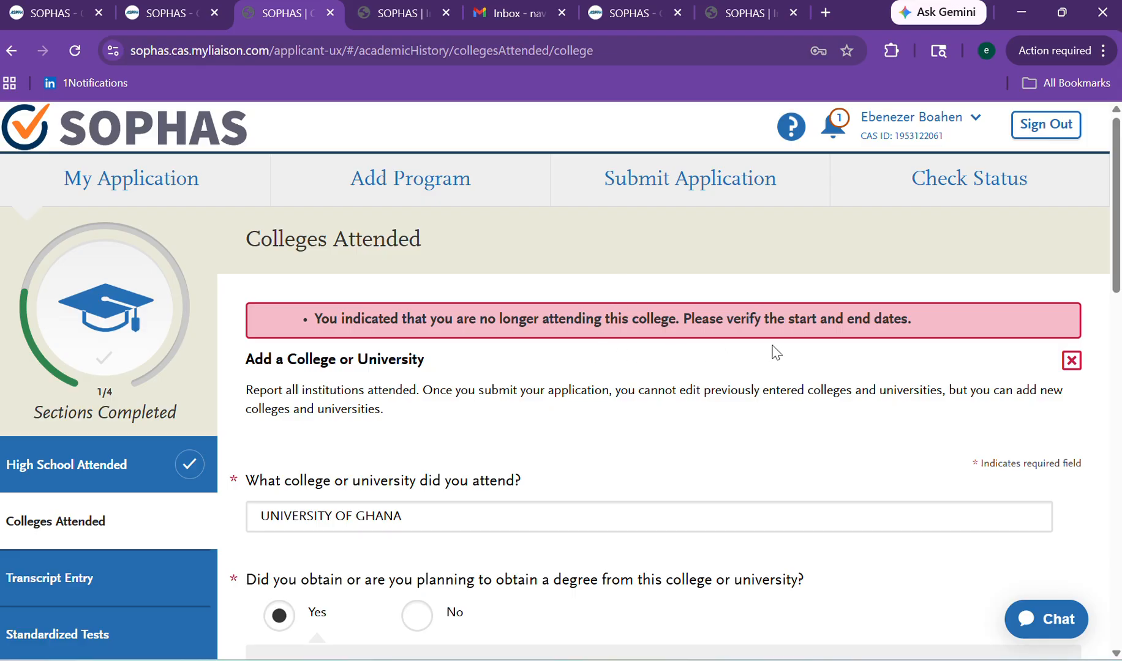
Change the last term year to 2025 and save the University of Ghana entry.
{"action": "left_click", "coordinate": [1116, 378]}
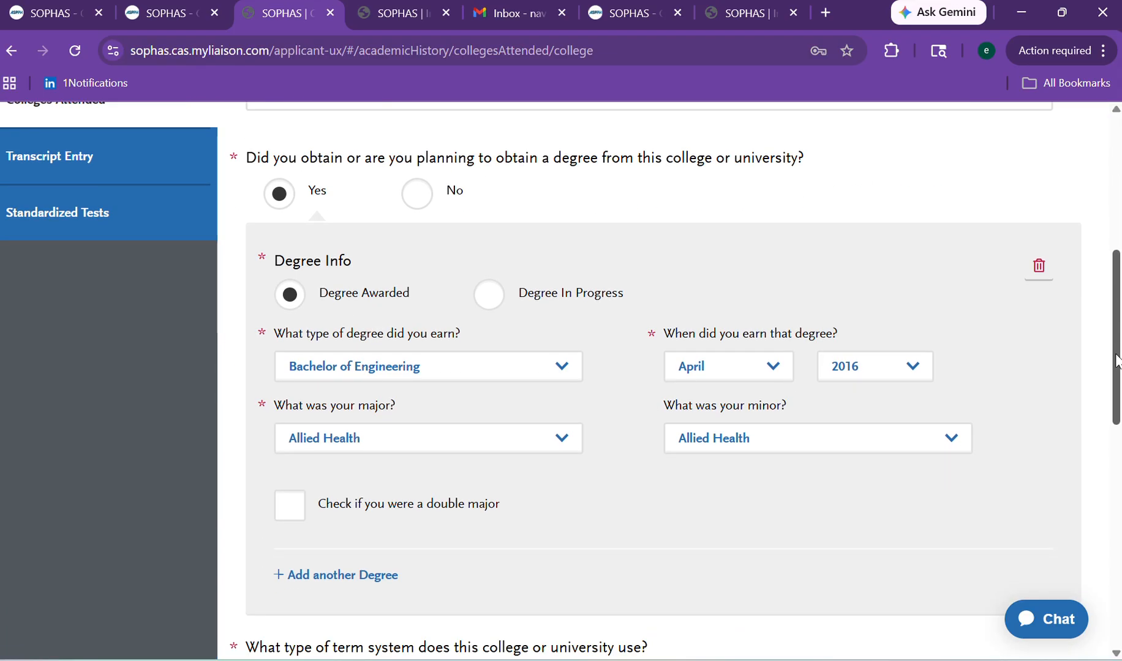
{"action": "left_click_drag", "start_coordinate": [1118, 379], "coordinate": [1115, 578]}
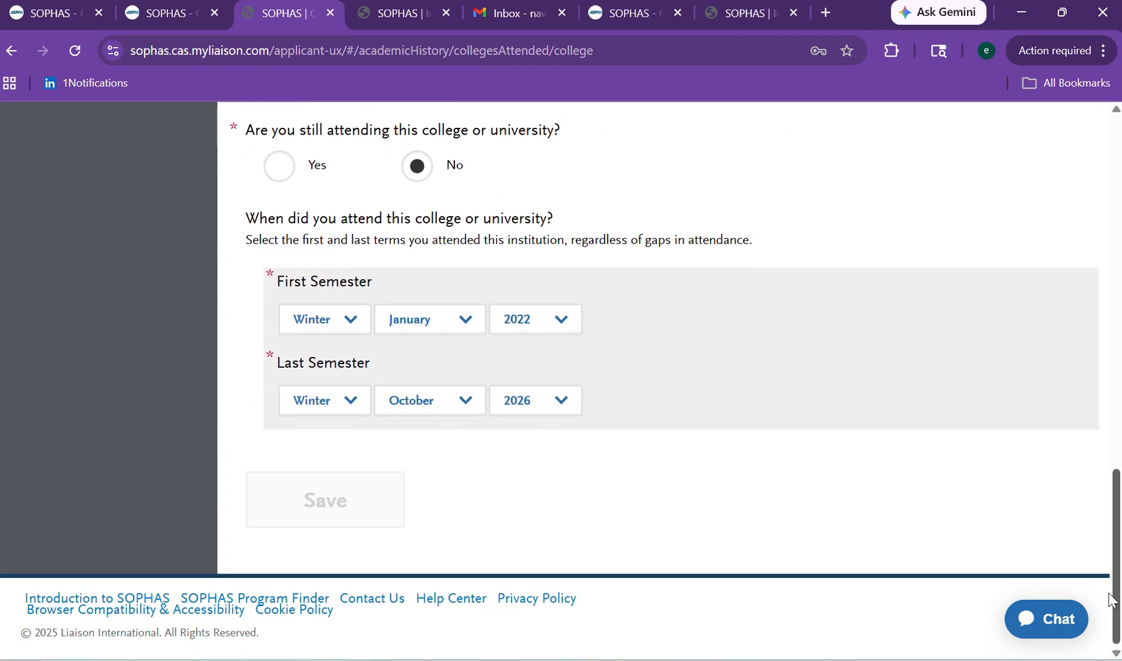
{"action": "left_click", "coordinate": [565, 411]}
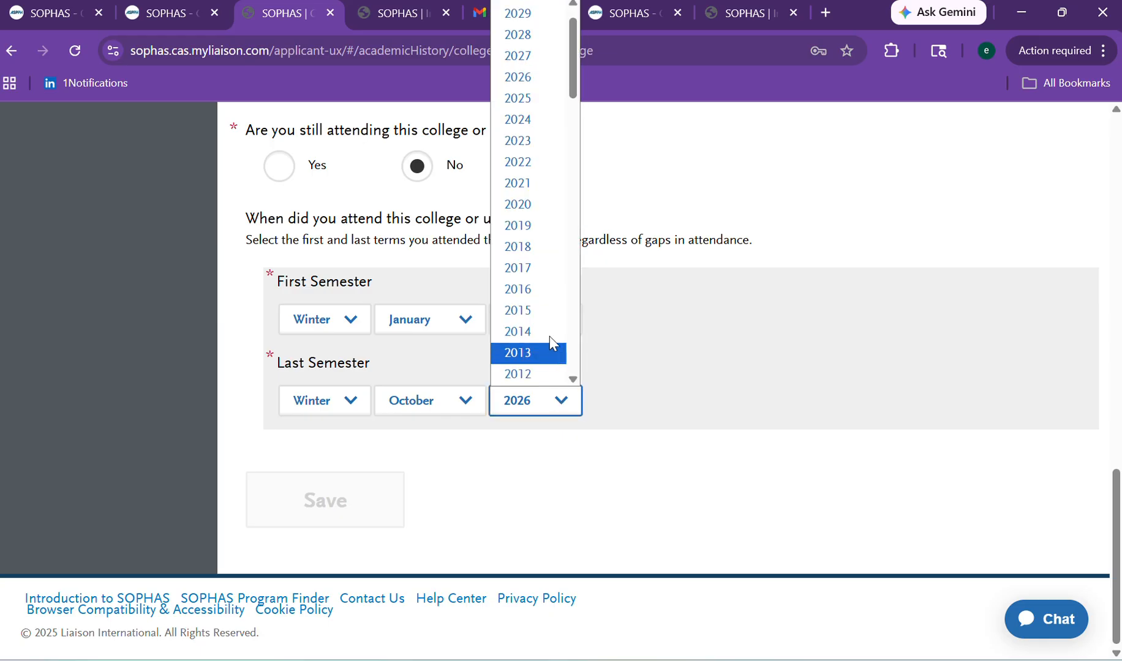
{"action": "left_click", "coordinate": [538, 105]}
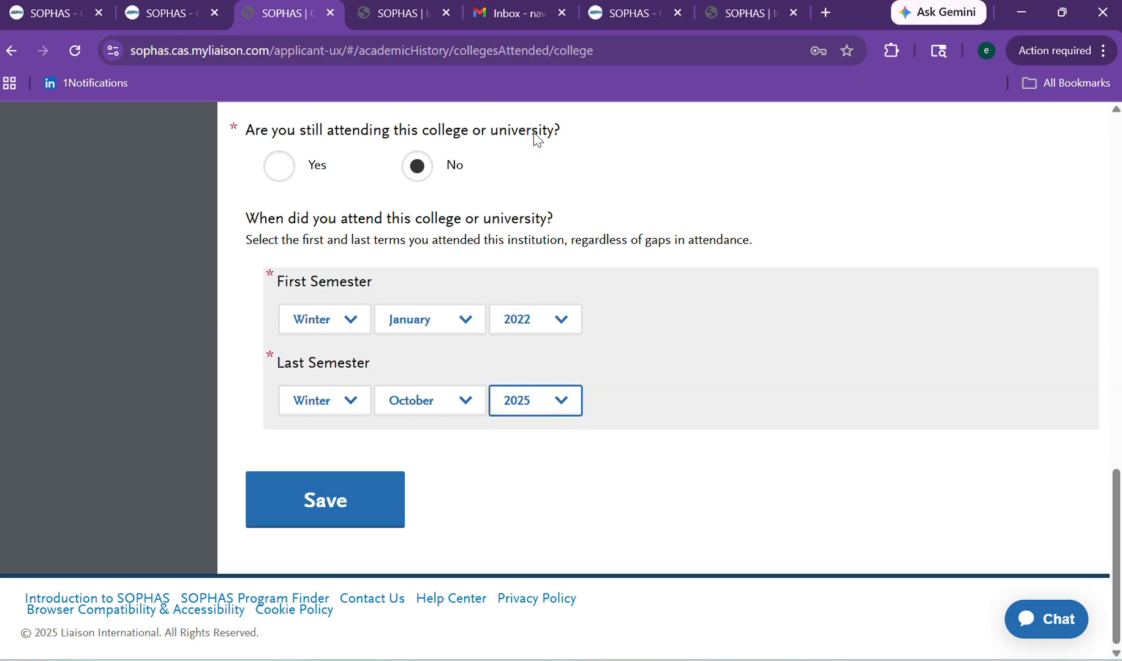
{"action": "left_click", "coordinate": [302, 523]}
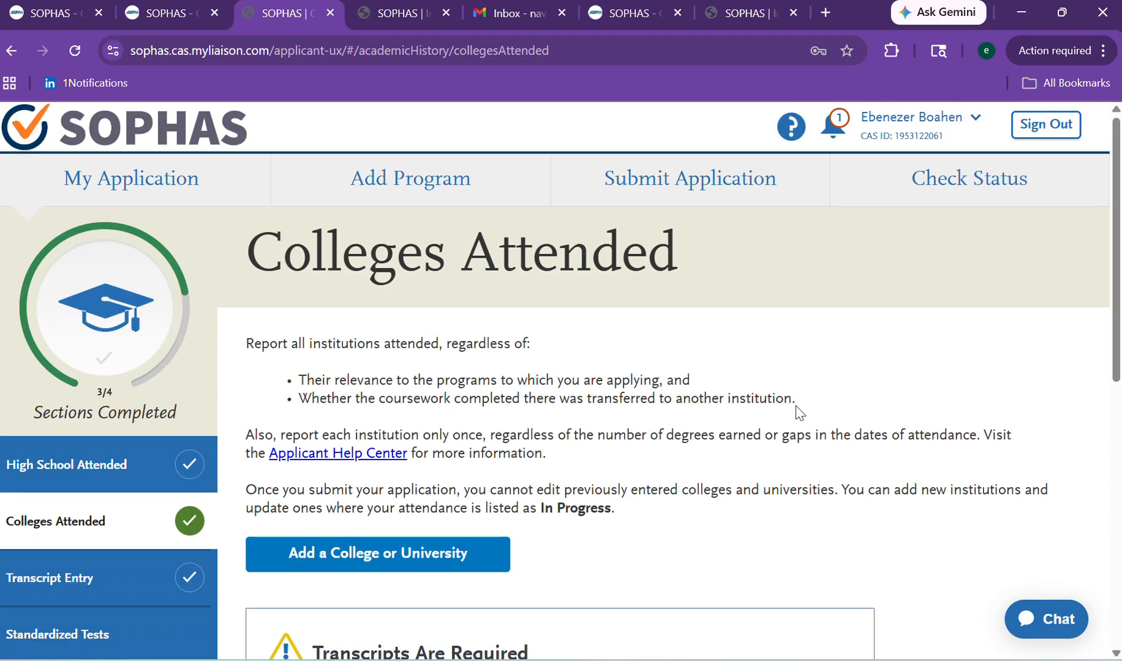
Go to the Transcript Entry section from the sidebar.
{"action": "scroll", "coordinate": [1044, 290], "scroll_direction": "down", "scroll_amount": 4}
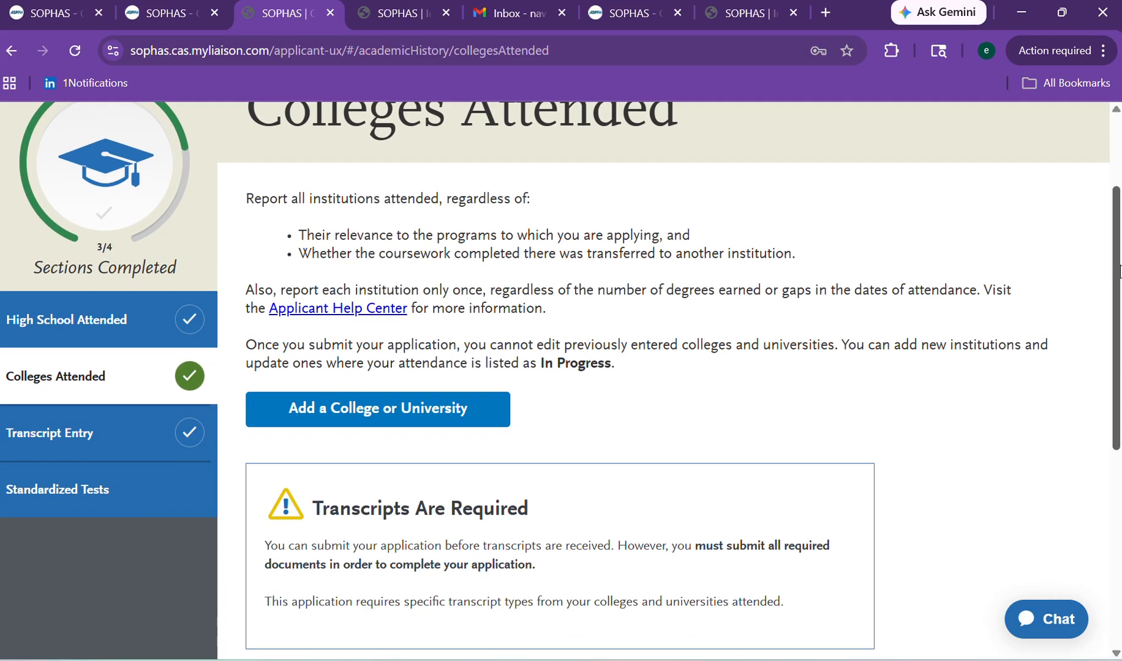
{"action": "scroll", "coordinate": [1091, 291], "scroll_direction": "down", "scroll_amount": 2}
{"action": "scroll", "coordinate": [1092, 250], "scroll_direction": "up", "scroll_amount": 4}
{"action": "scroll", "coordinate": [1094, 276], "scroll_direction": "down", "scroll_amount": 2}
{"action": "scroll", "coordinate": [1096, 300], "scroll_direction": "down", "scroll_amount": 1}
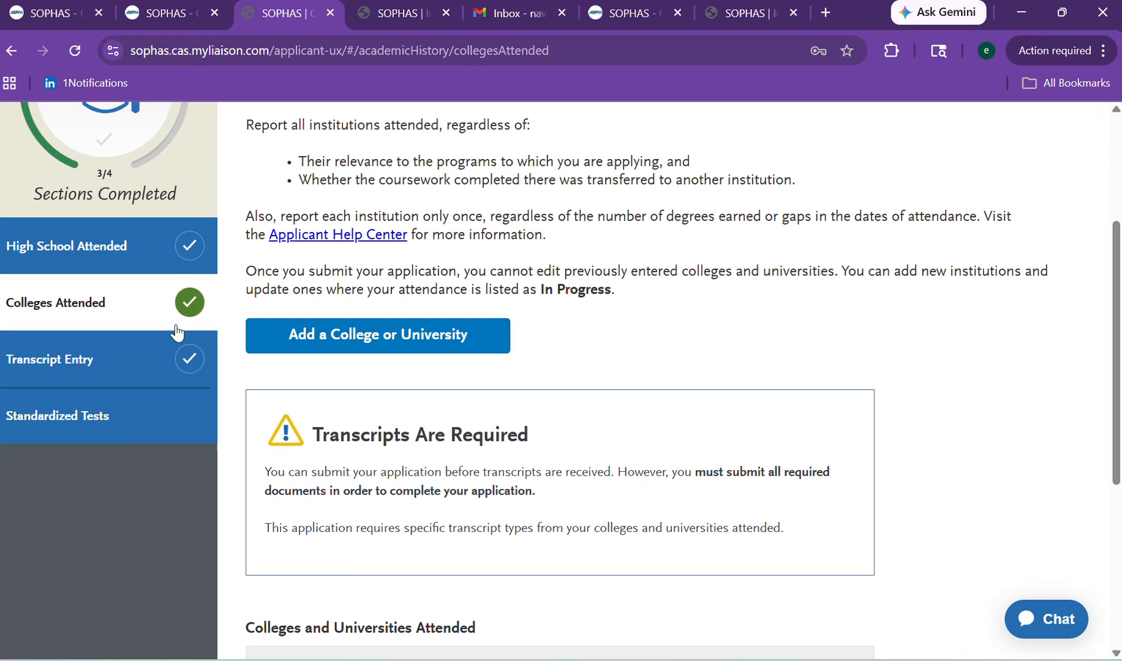
{"action": "left_click", "coordinate": [101, 362]}
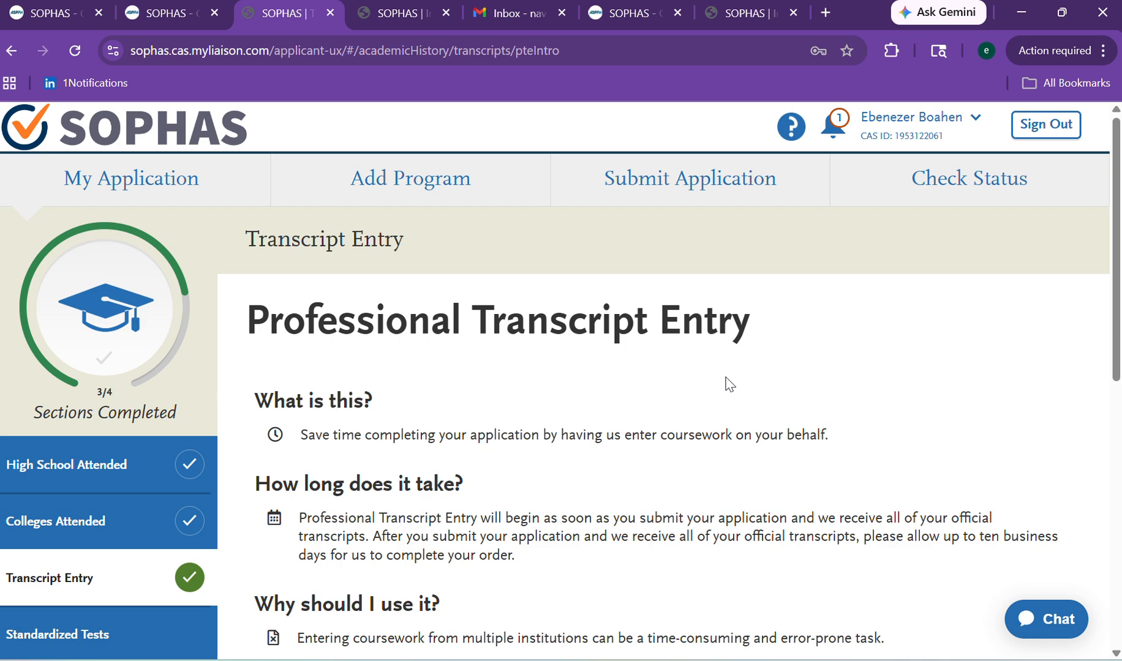
Decline Professional Transcript Entry with 'No thanks, I'll handle it myself' and continue.
{"action": "left_click_drag", "start_coordinate": [1115, 232], "coordinate": [1118, 457]}
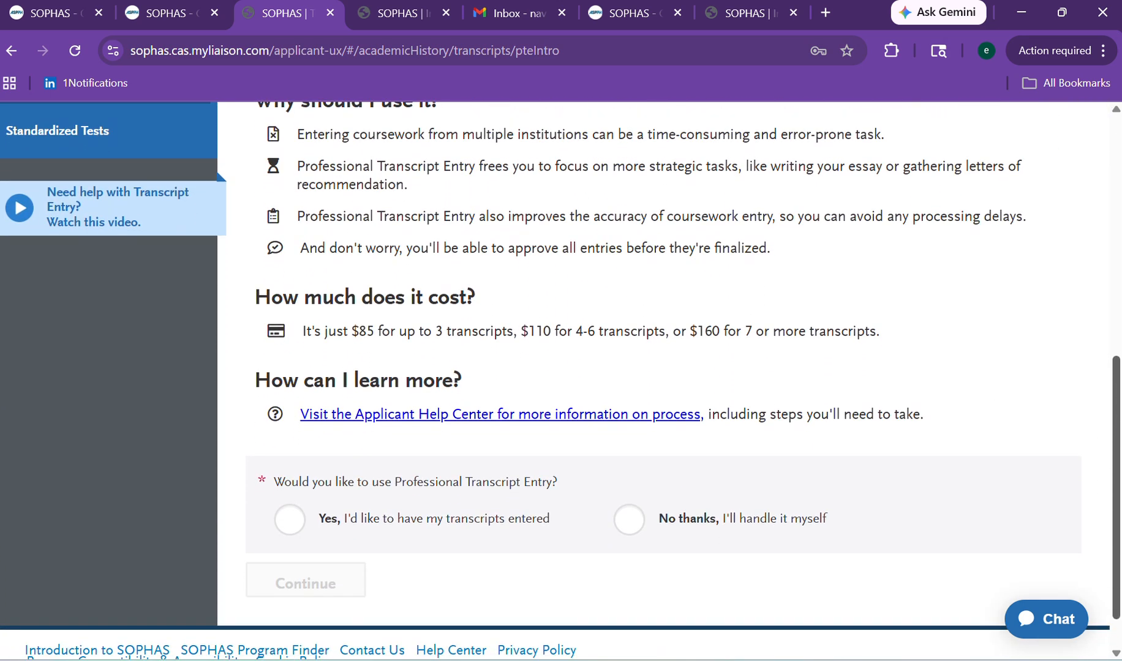
{"action": "scroll", "coordinate": [1103, 324], "scroll_direction": "up", "scroll_amount": 6}
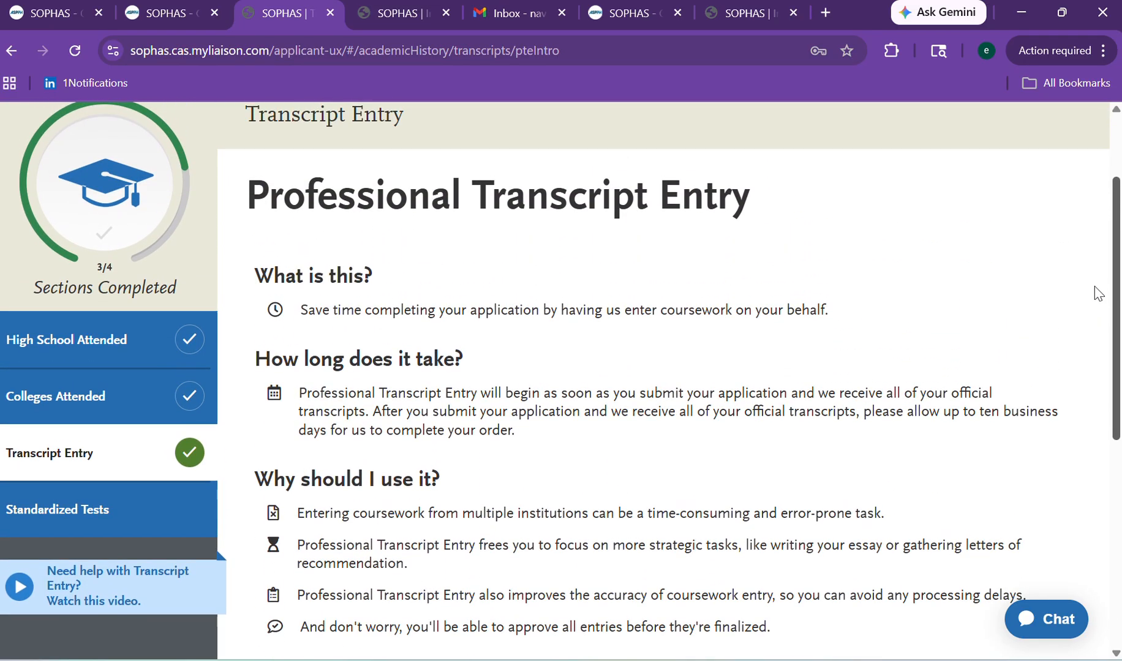
{"action": "scroll", "coordinate": [1095, 294], "scroll_direction": "down", "scroll_amount": 7}
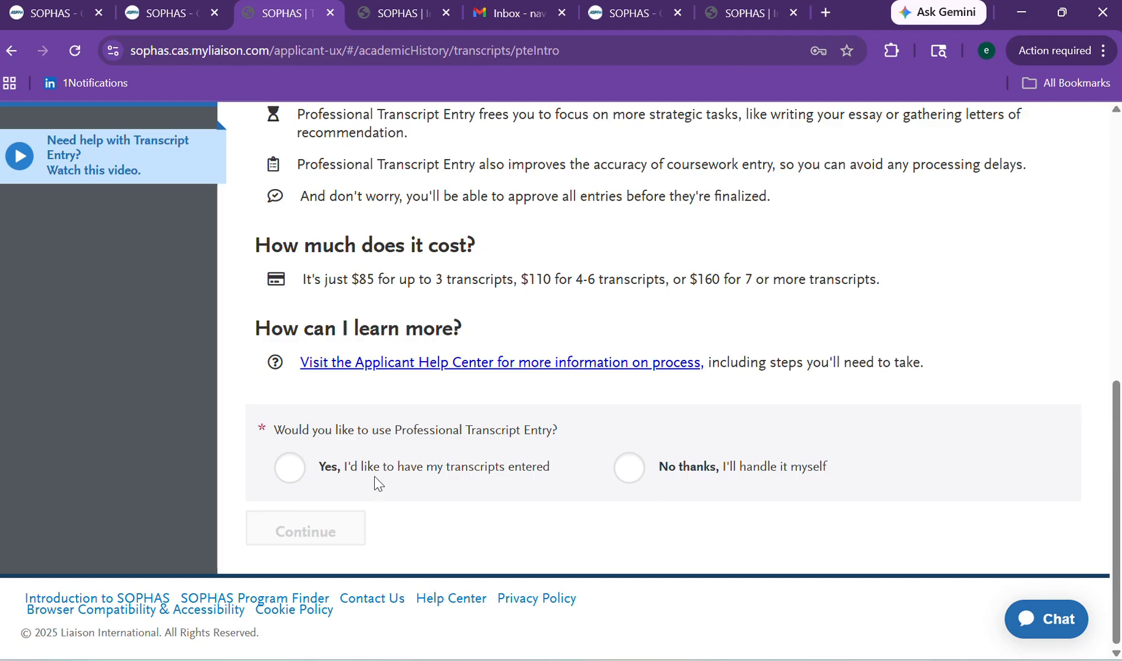
{"action": "left_click", "coordinate": [627, 480]}
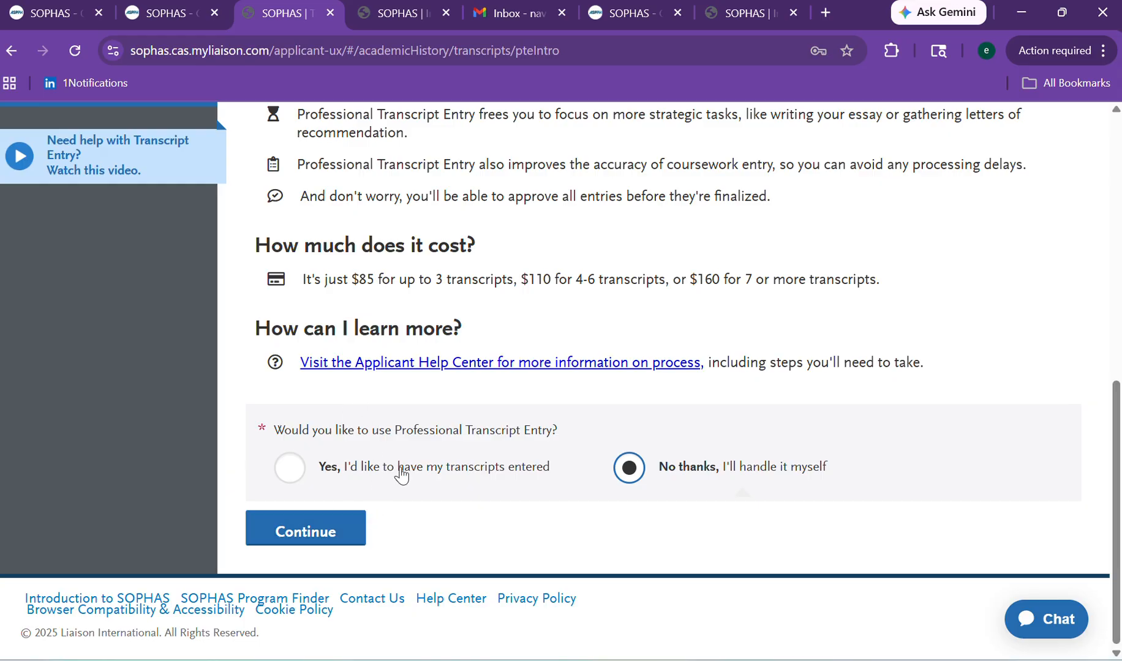
{"action": "left_click", "coordinate": [340, 533]}
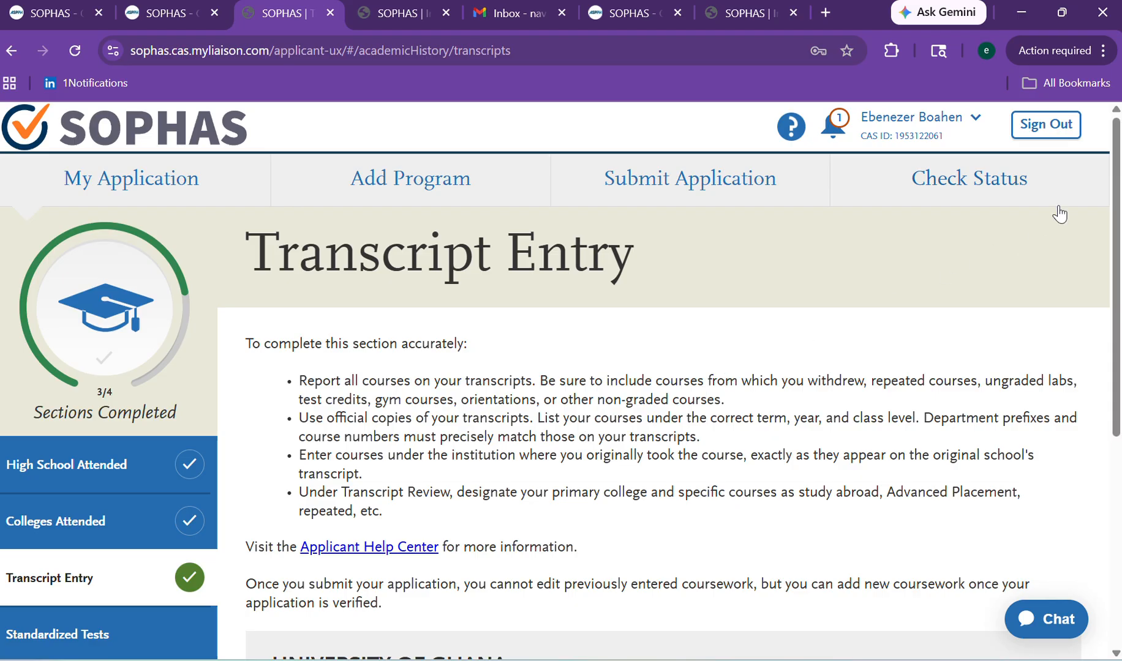
Mark 'I Am Not Adding Any Standardized Tests', then return to the My Application dashboard.
{"action": "left_click_drag", "start_coordinate": [1115, 252], "coordinate": [1115, 459]}
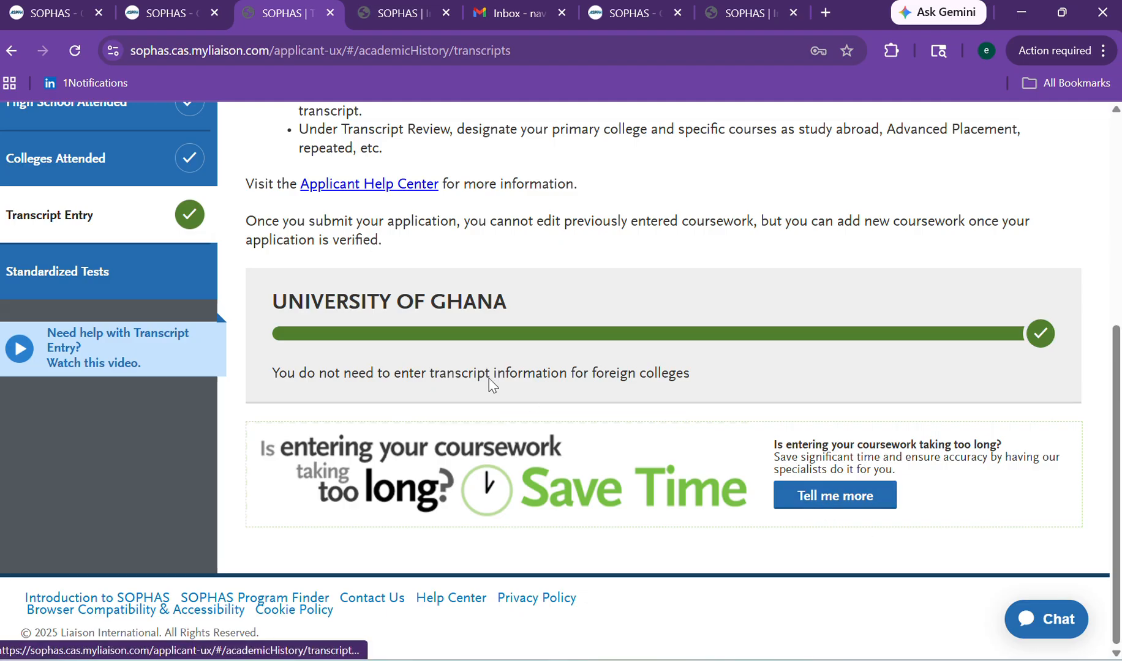
{"action": "left_click", "coordinate": [107, 298]}
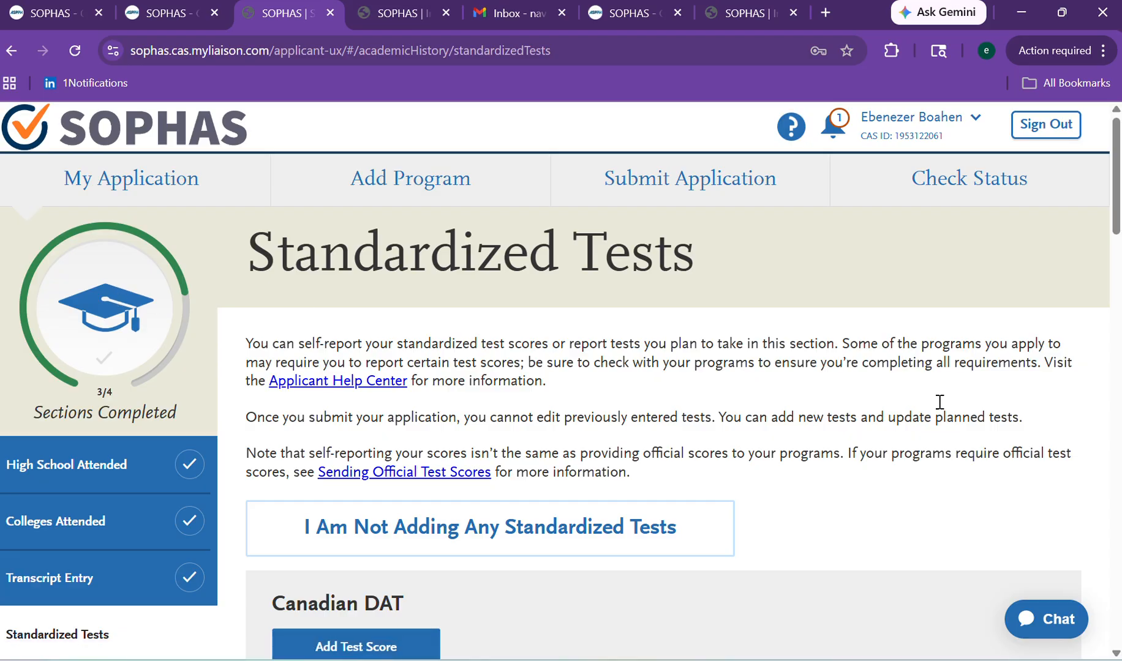
{"action": "mouse_move", "coordinate": [1118, 169]}
{"action": "left_mouse_down"}
{"action": "mouse_move", "coordinate": [1118, 582]}
{"action": "mouse_move", "coordinate": [1114, 174]}
{"action": "left_mouse_up"}
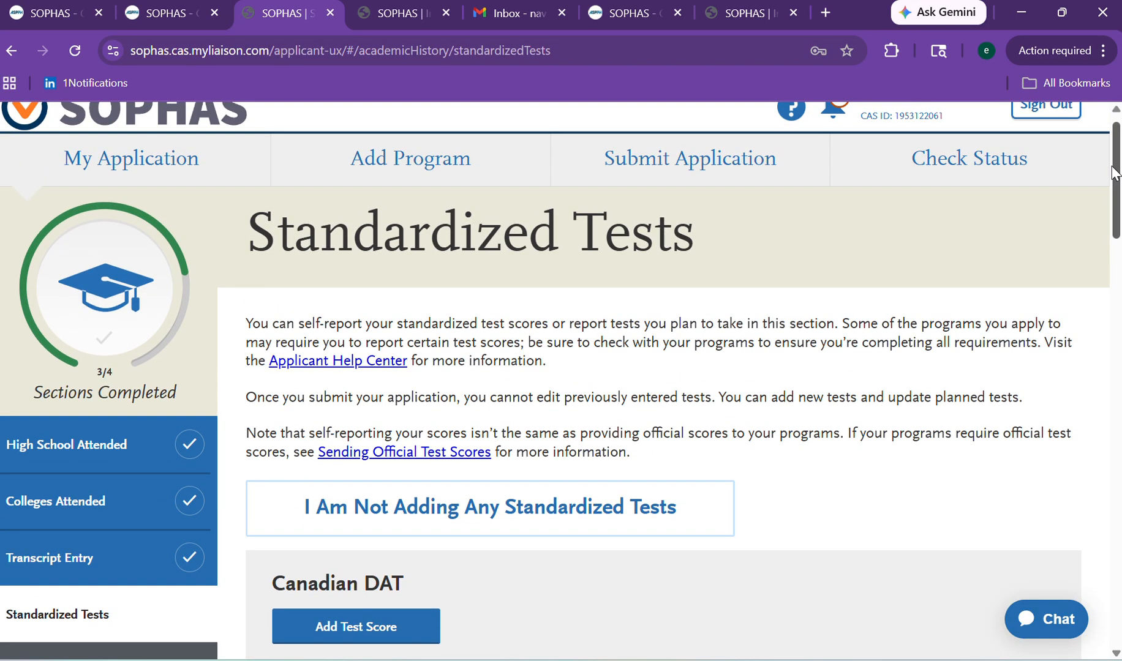
{"action": "left_click_drag", "start_coordinate": [1114, 173], "coordinate": [1119, 219]}
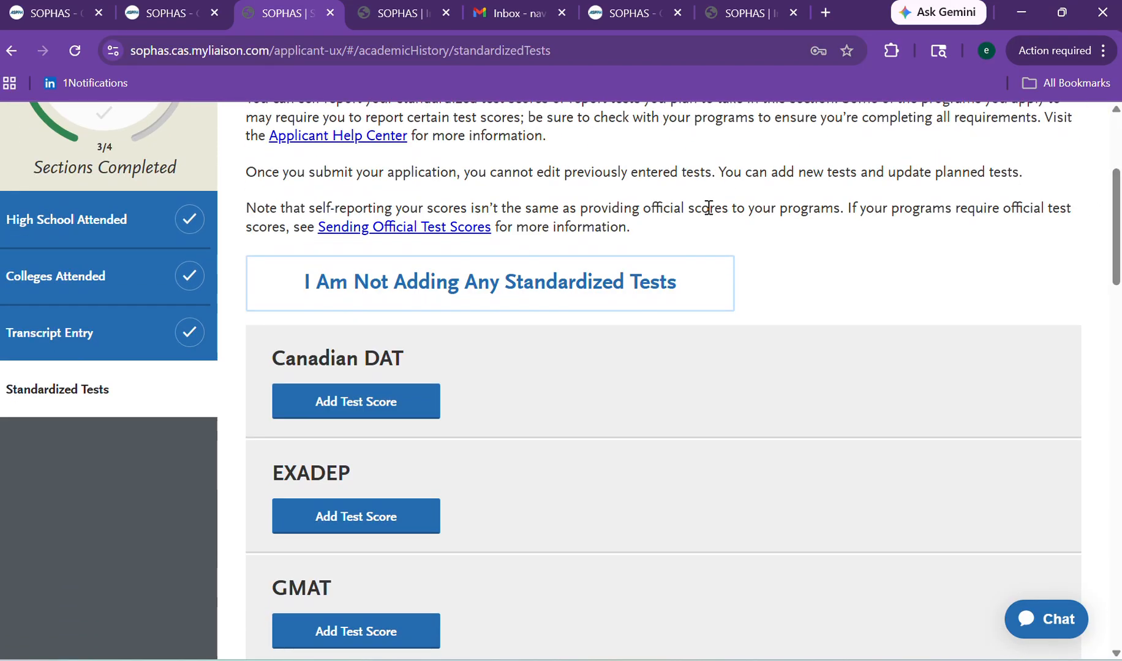
{"action": "left_click", "coordinate": [616, 282]}
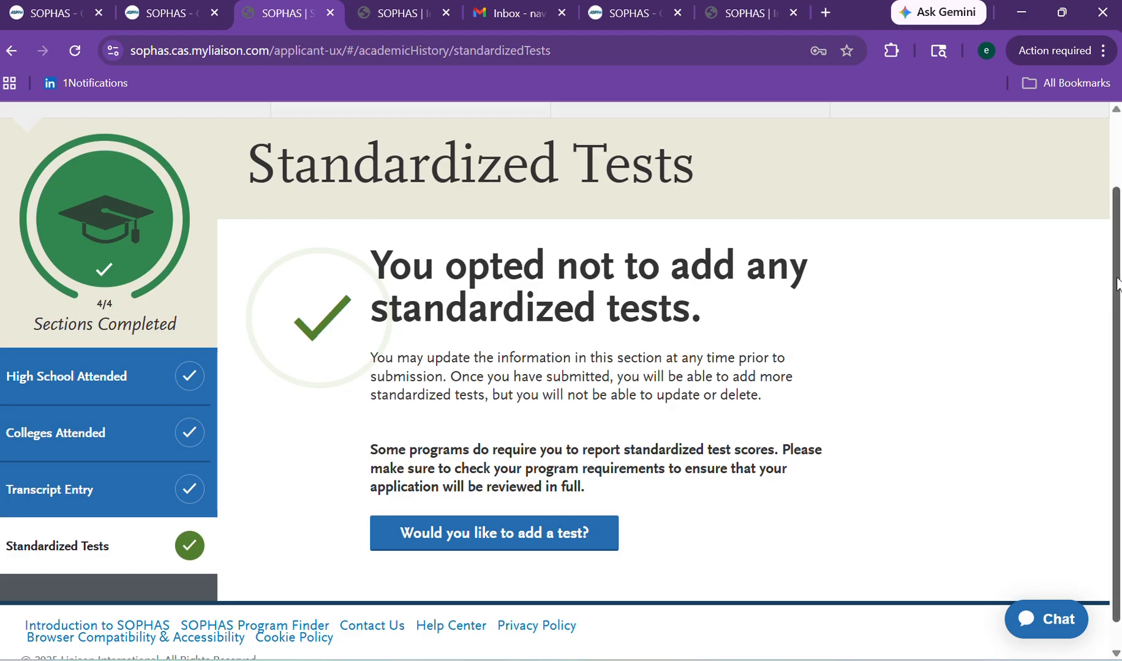
{"action": "left_click_drag", "start_coordinate": [1113, 284], "coordinate": [1116, 181]}
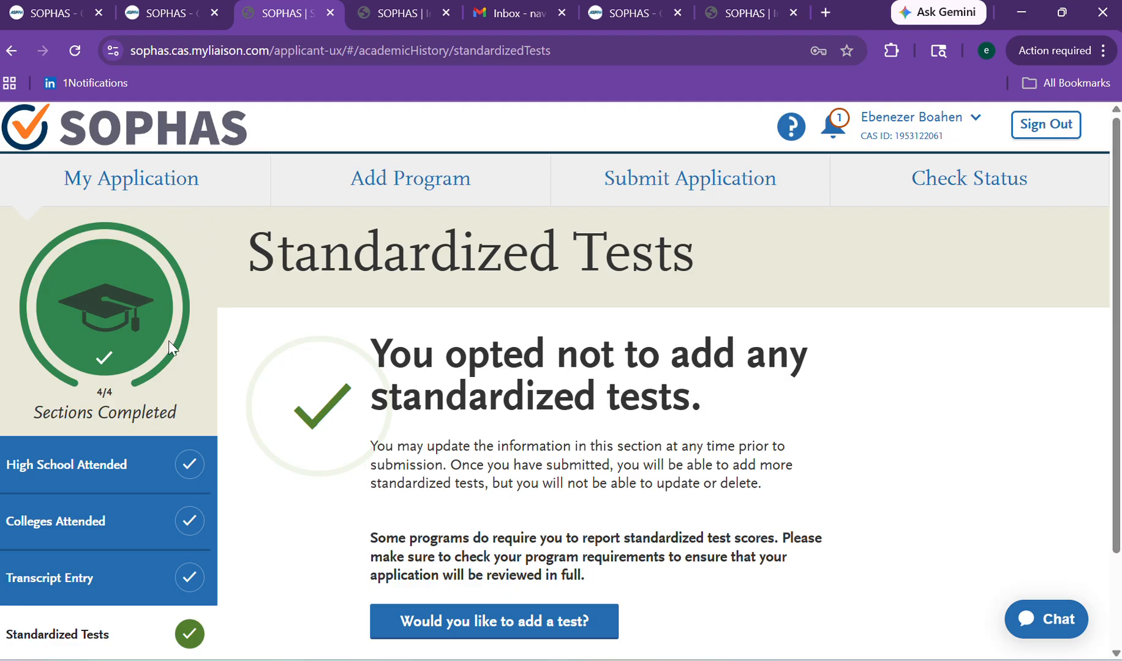
{"action": "left_click", "coordinate": [94, 185]}
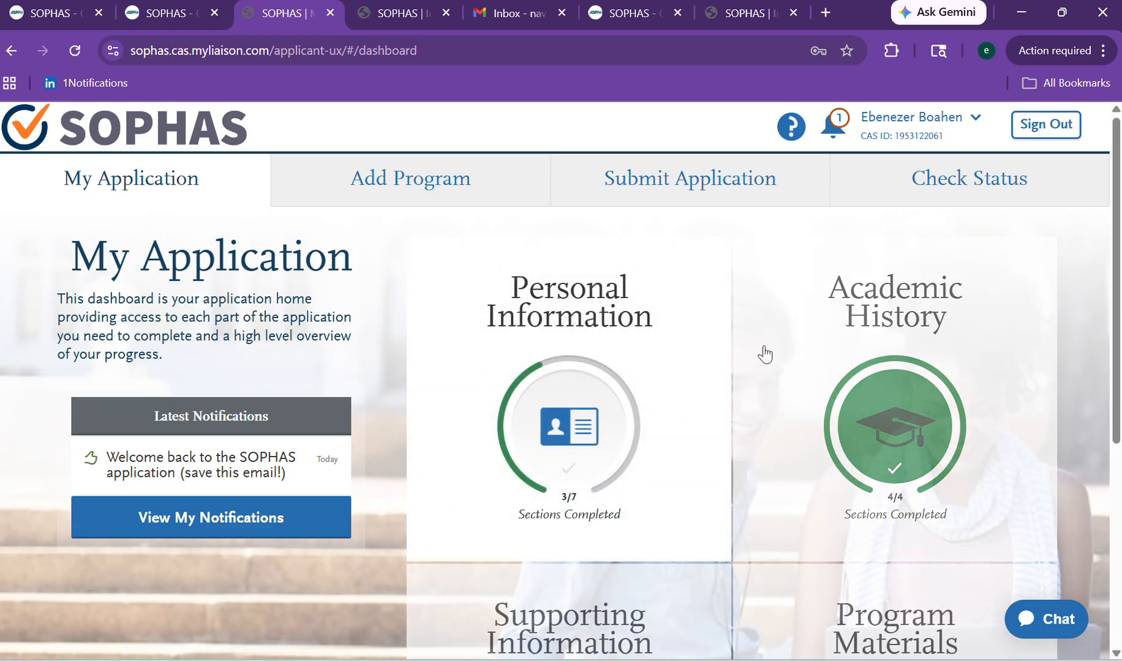
Scroll the dashboard and expand the Program Materials tile.
{"action": "left_click_drag", "start_coordinate": [1118, 289], "coordinate": [1103, 435]}
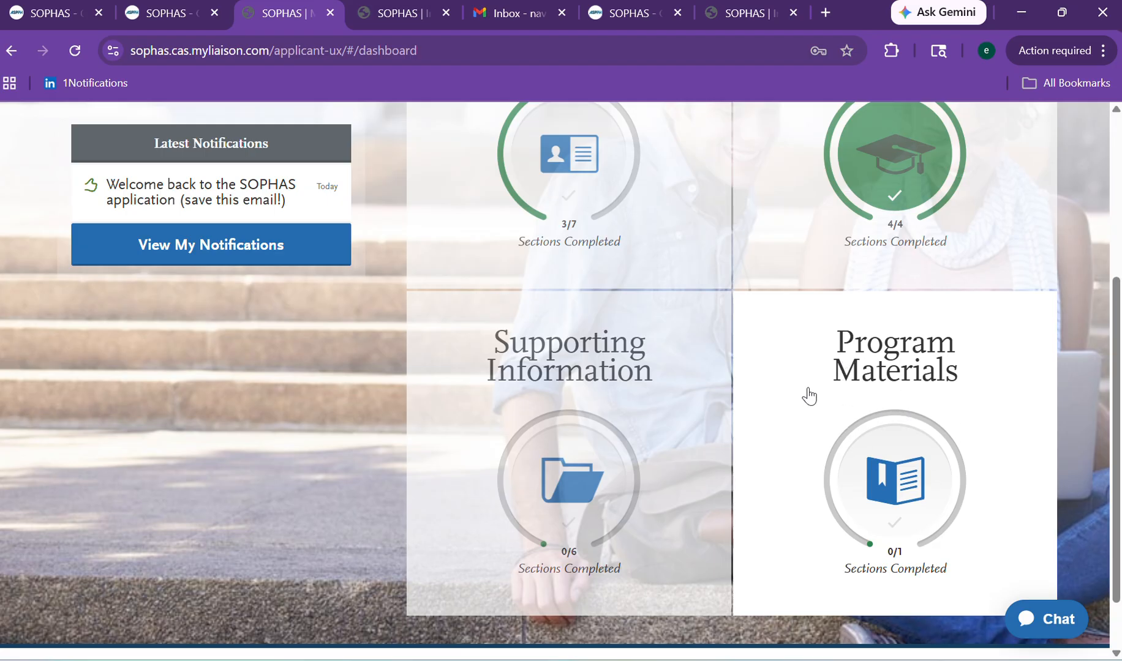
{"action": "left_click", "coordinate": [857, 422]}
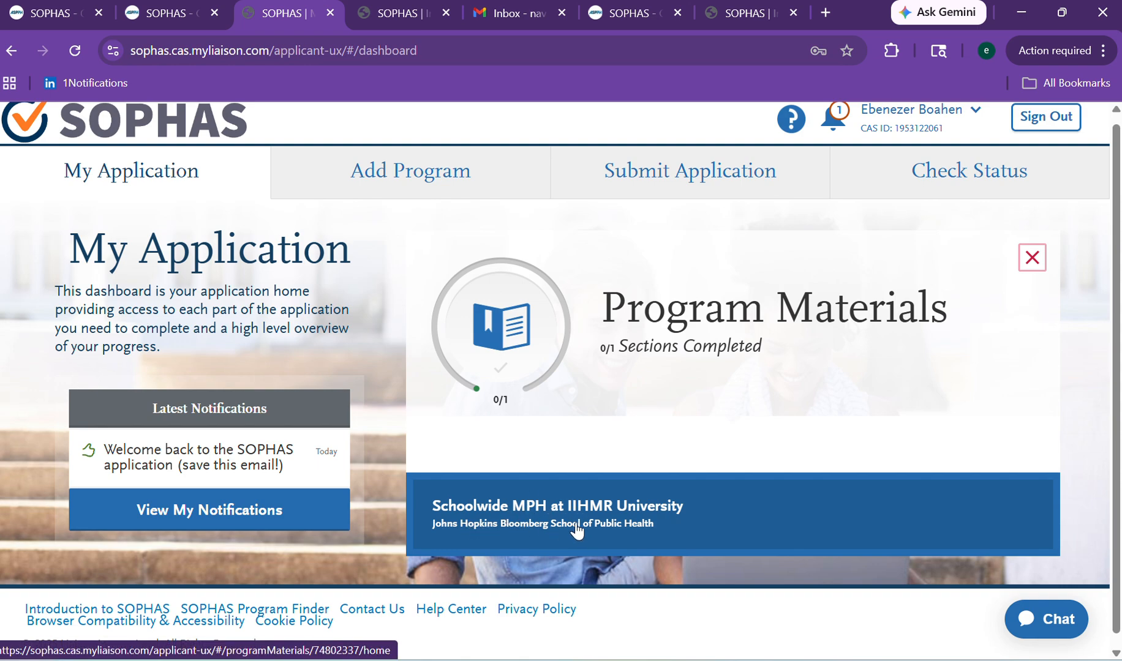
Review the Schoolwide MPH at IIHMR University Home page, then view its Questions and Documents.
{"action": "left_click", "coordinate": [504, 535]}
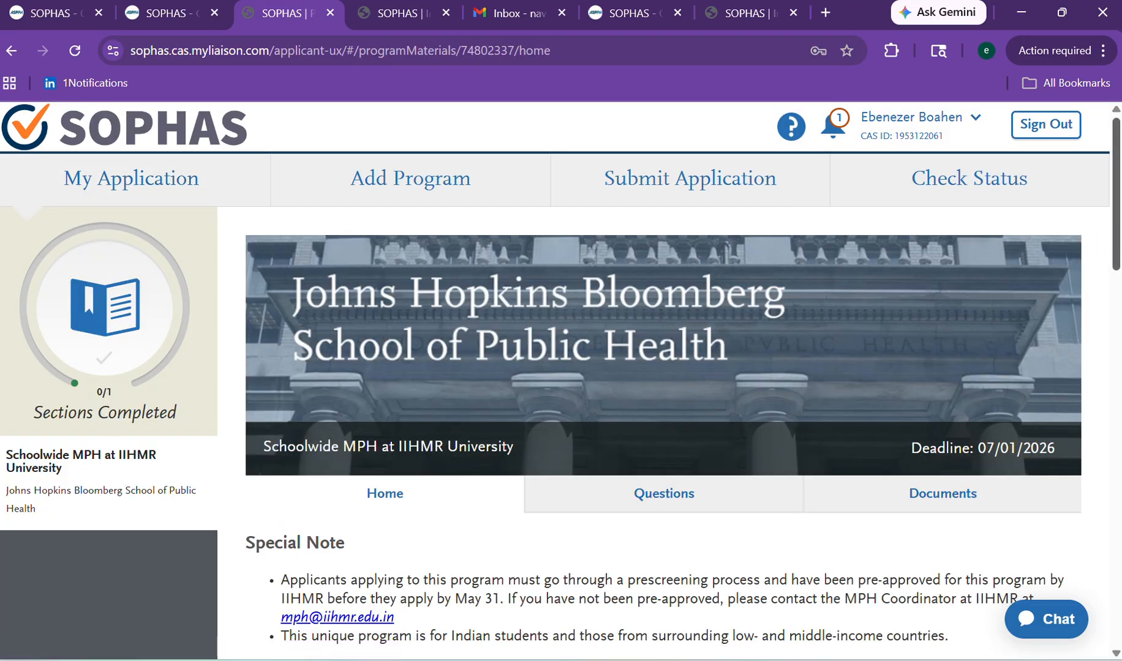
{"action": "scroll", "coordinate": [1076, 260], "scroll_direction": "down", "scroll_amount": 8}
{"action": "scroll", "coordinate": [1076, 260], "scroll_direction": "up", "scroll_amount": 7}
{"action": "left_click_drag", "start_coordinate": [1116, 237], "coordinate": [1070, 392]}
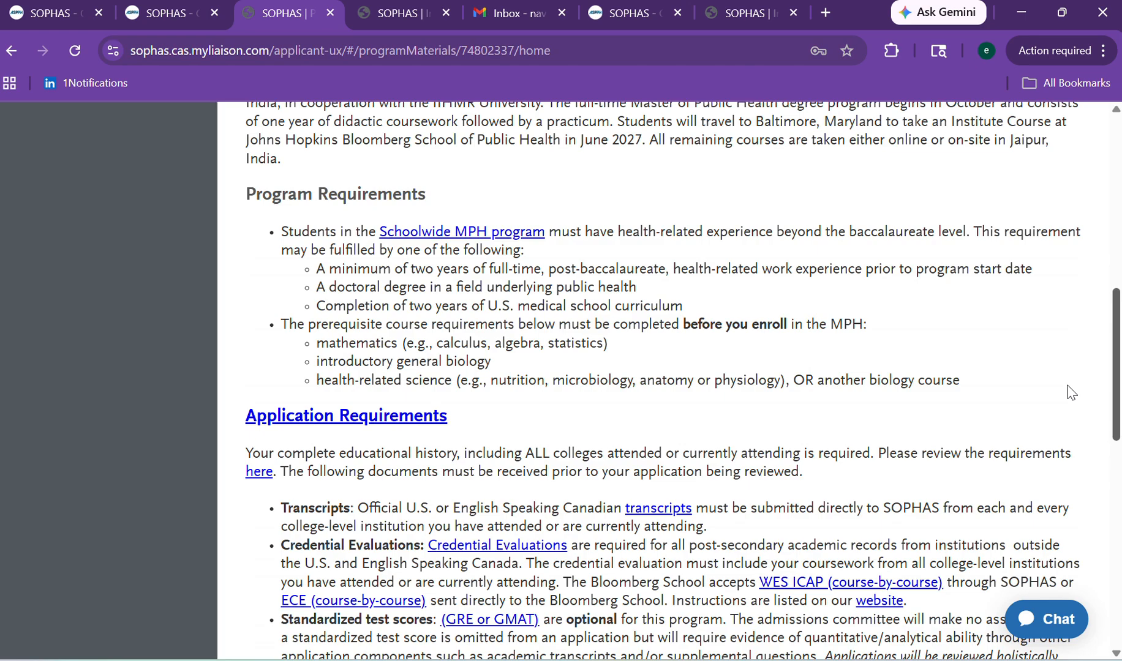
{"action": "left_click_drag", "start_coordinate": [1070, 392], "coordinate": [1072, 418]}
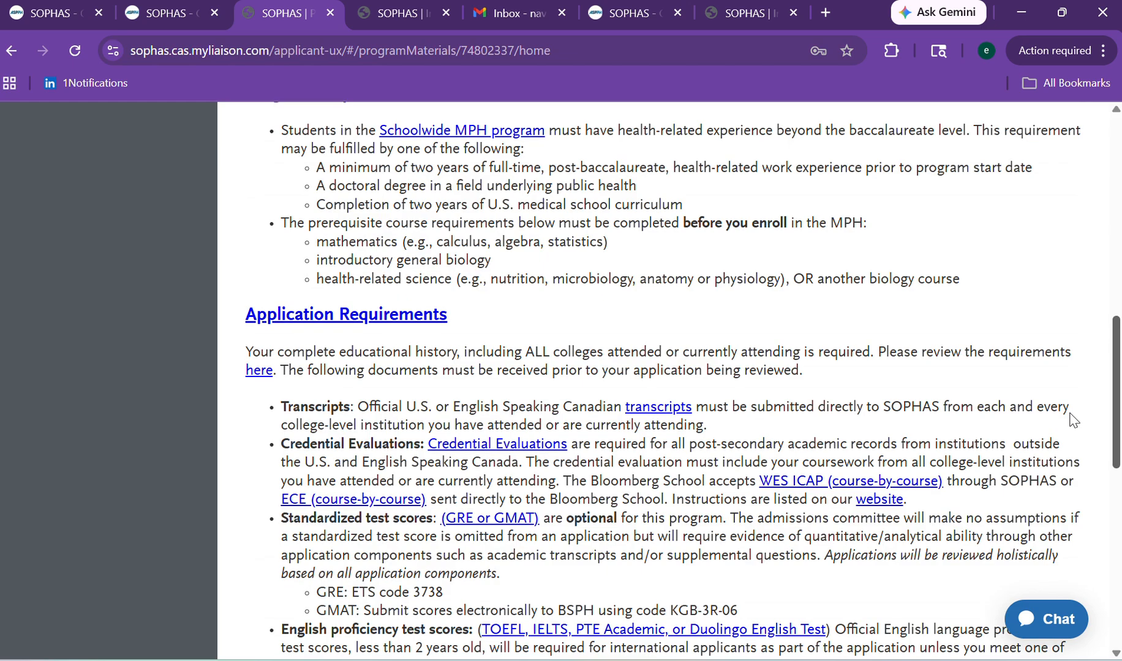
{"action": "scroll", "coordinate": [1073, 419], "scroll_direction": "down", "scroll_amount": 8}
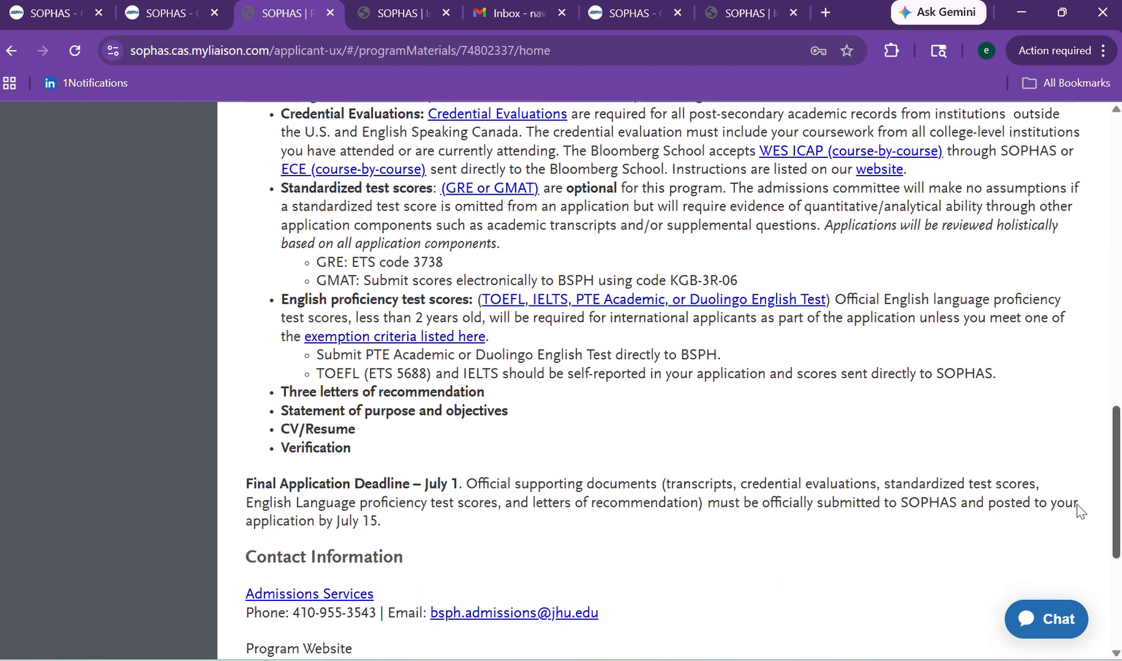
{"action": "scroll", "coordinate": [1087, 561], "scroll_direction": "down", "scroll_amount": 2}
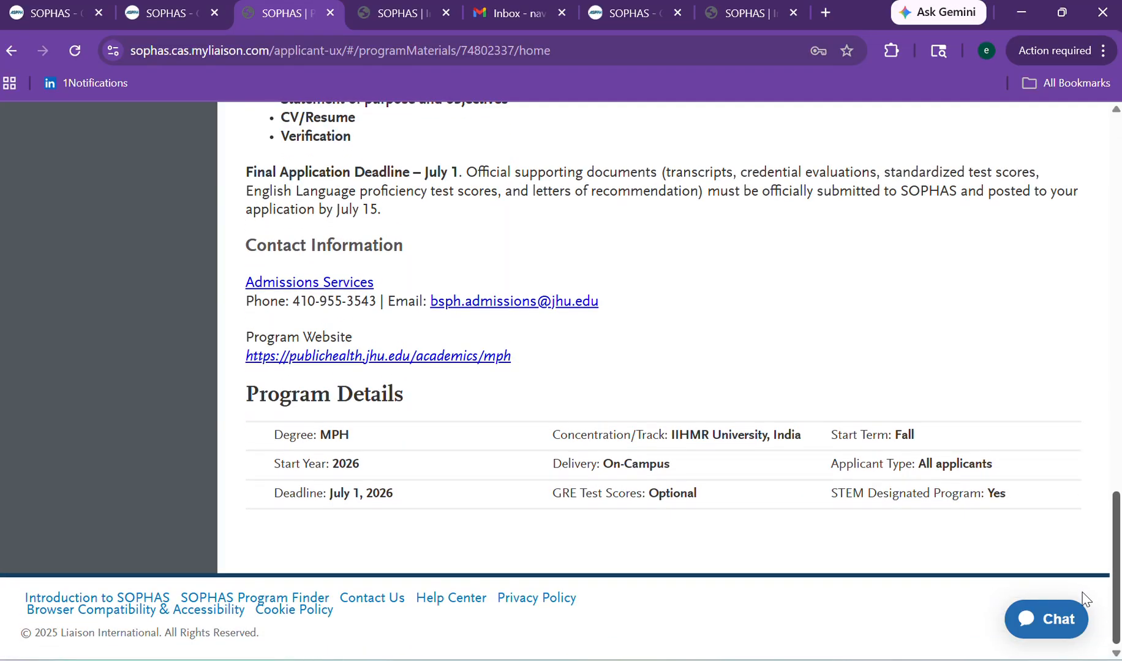
{"action": "scroll", "coordinate": [1082, 491], "scroll_direction": "up", "scroll_amount": 9}
{"action": "scroll", "coordinate": [1068, 384], "scroll_direction": "up", "scroll_amount": 7}
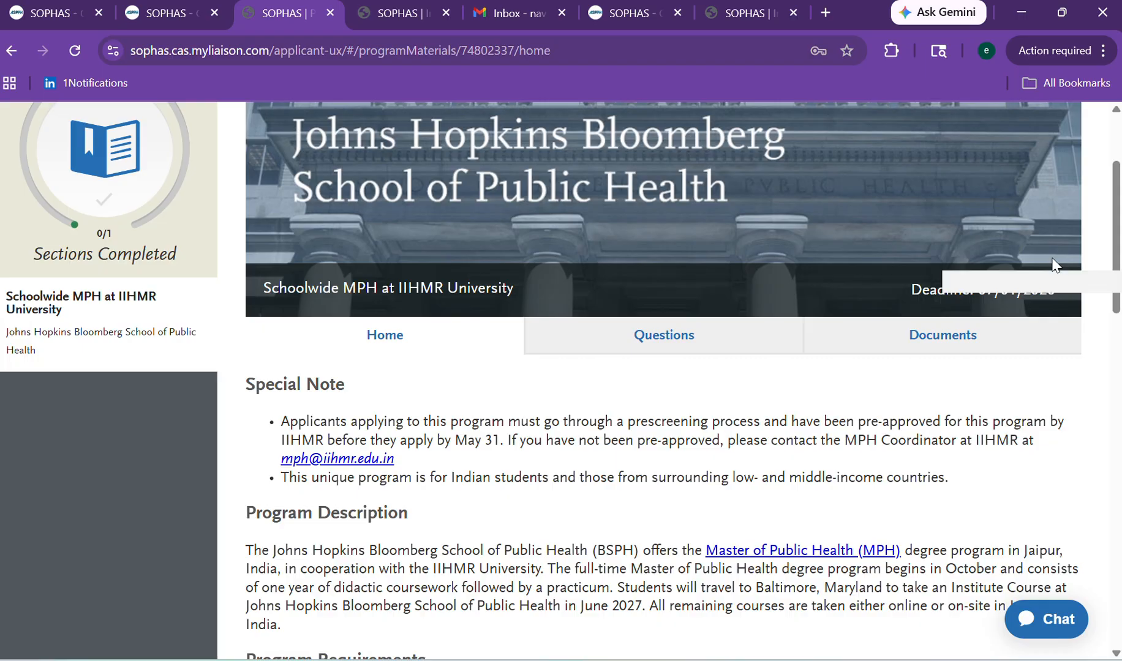
{"action": "scroll", "coordinate": [389, 417], "scroll_direction": "up", "scroll_amount": 2}
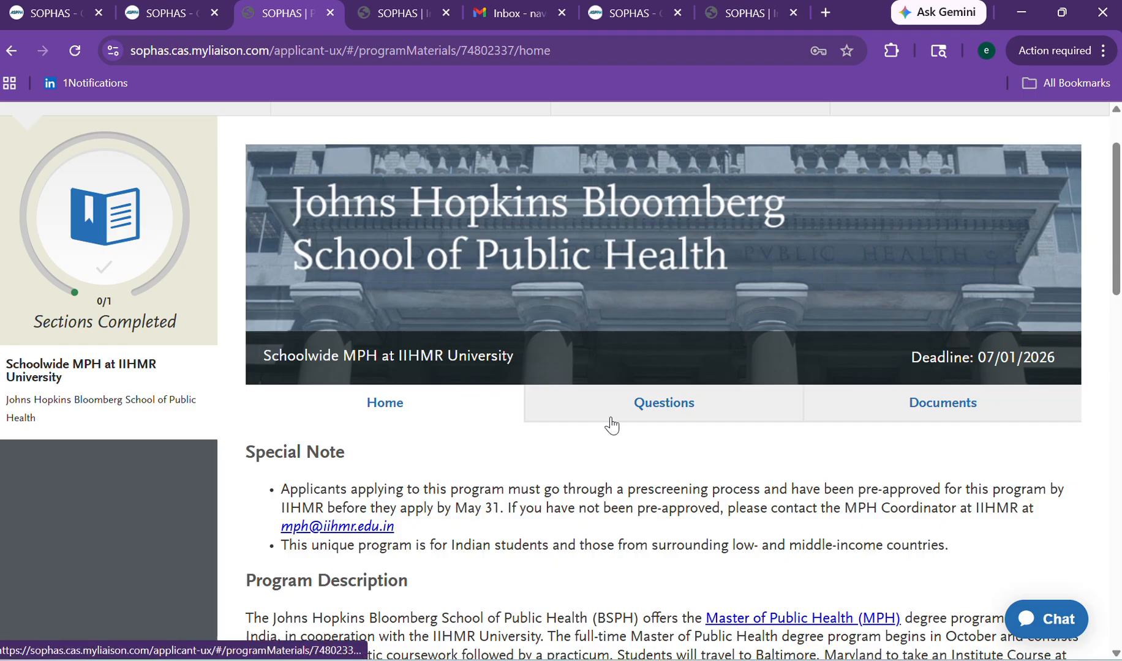
{"action": "left_click", "coordinate": [609, 414]}
{"action": "left_click", "coordinate": [924, 508]}
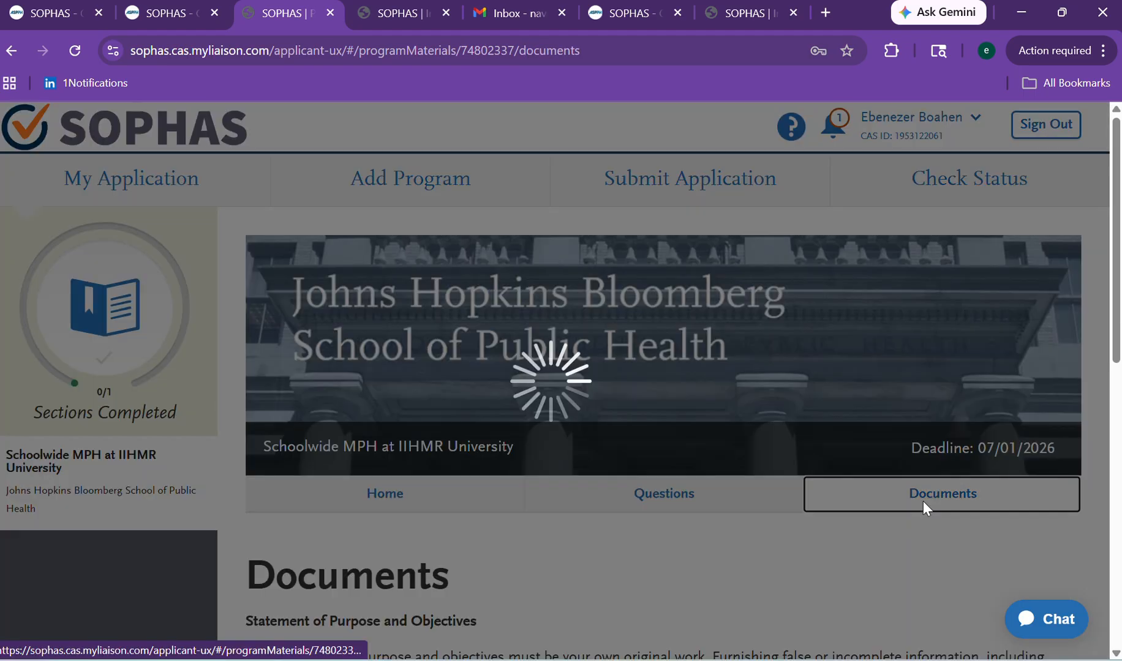
Scroll the IIHMR Documents list, close the Outlook toast, and return to My Application.
{"action": "left_click_drag", "start_coordinate": [1116, 233], "coordinate": [1095, 245]}
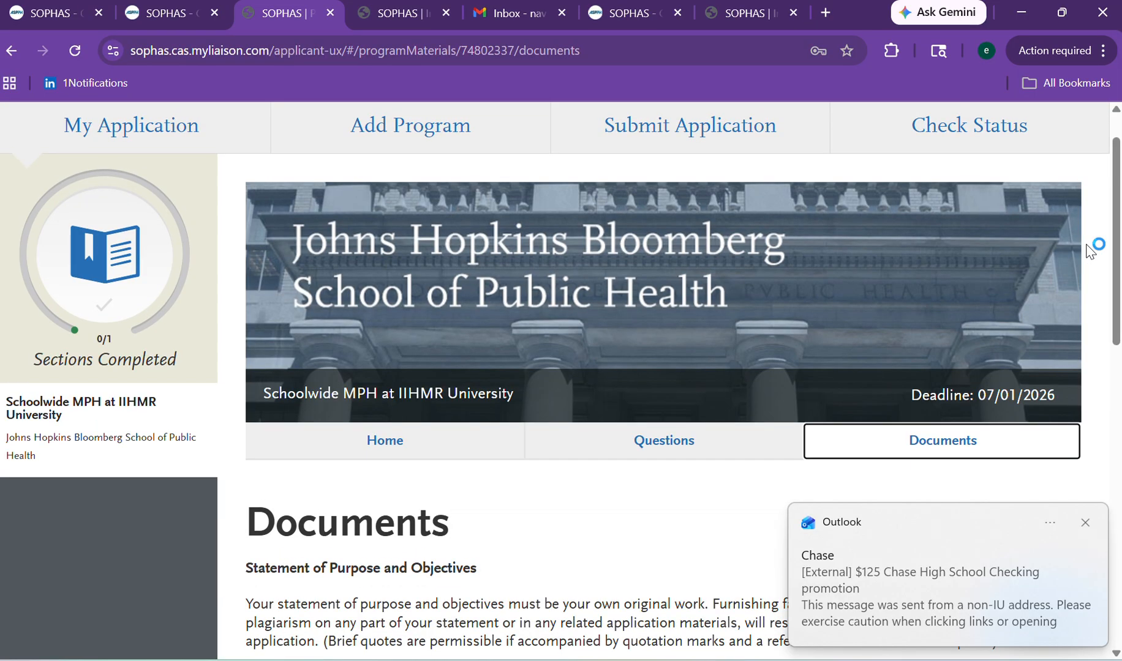
{"action": "left_click", "coordinate": [1086, 522]}
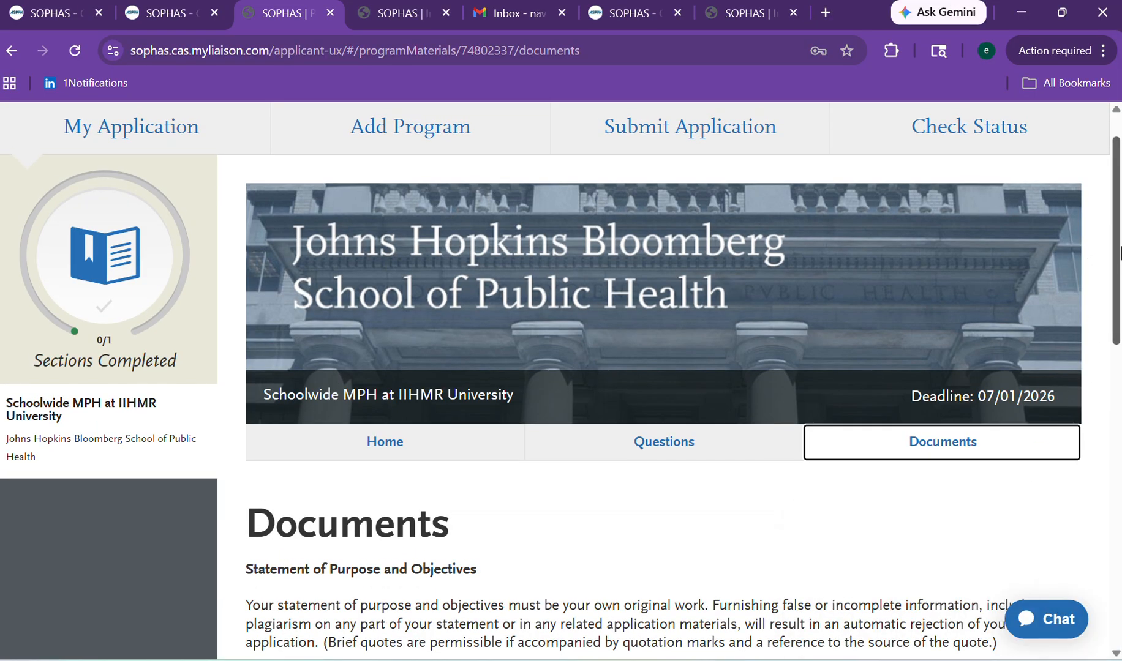
{"action": "left_click_drag", "start_coordinate": [1119, 251], "coordinate": [1093, 214]}
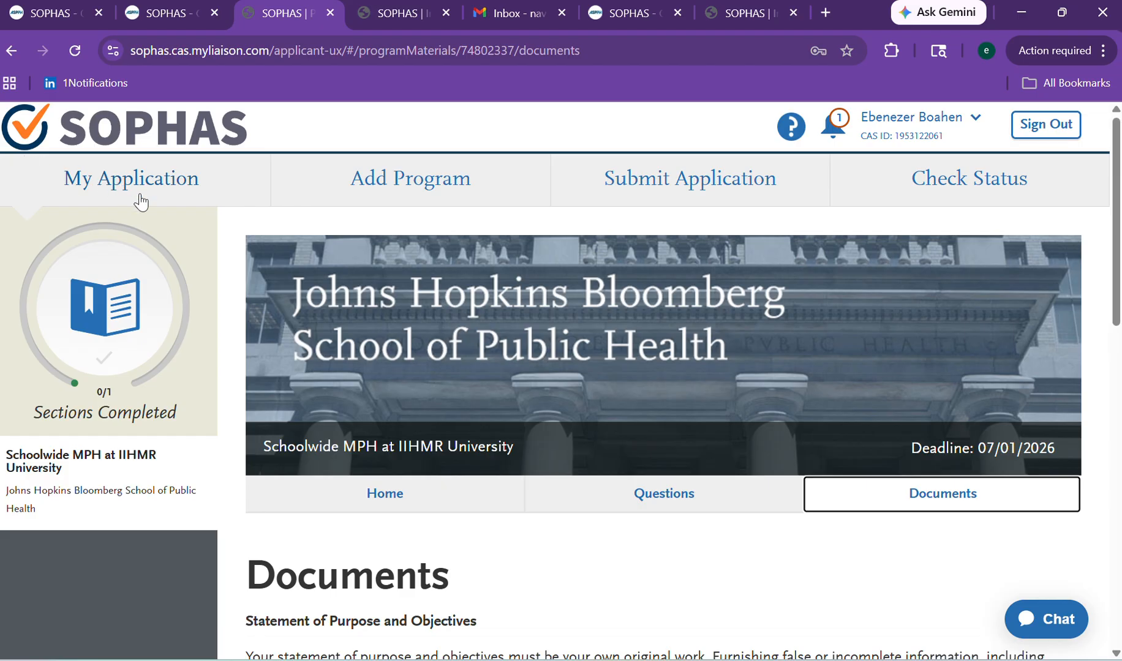
{"action": "left_click", "coordinate": [84, 182]}
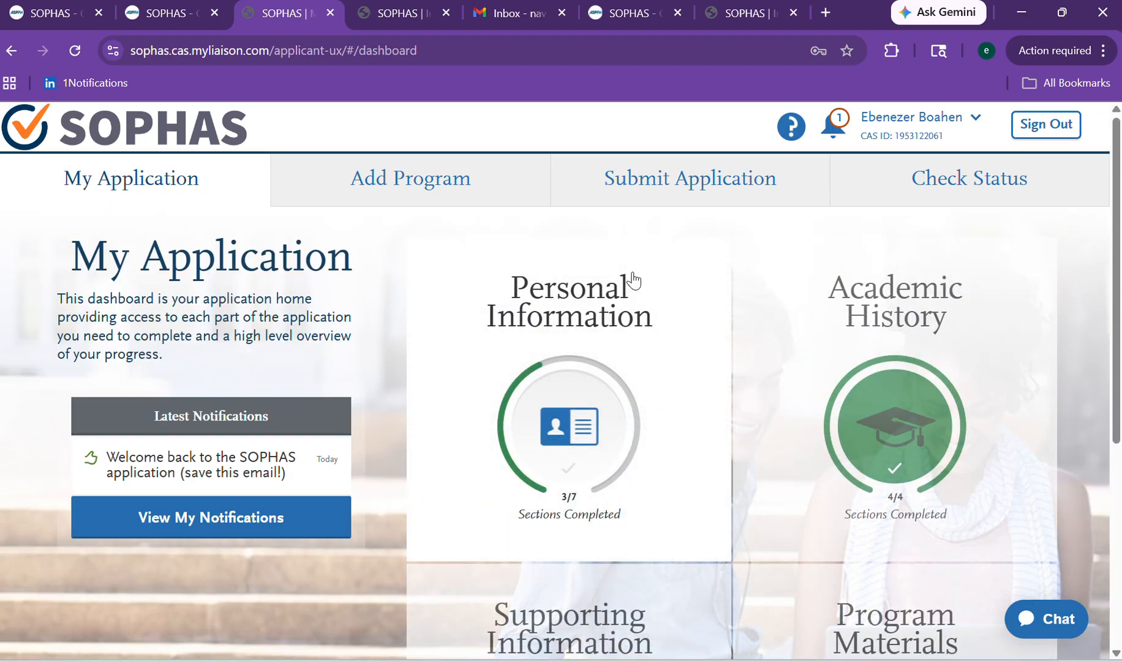
Expand Supporting Information, glance at Recommendations, and go back to the dashboard.
{"action": "scroll", "coordinate": [1075, 257], "scroll_direction": "down", "scroll_amount": 5}
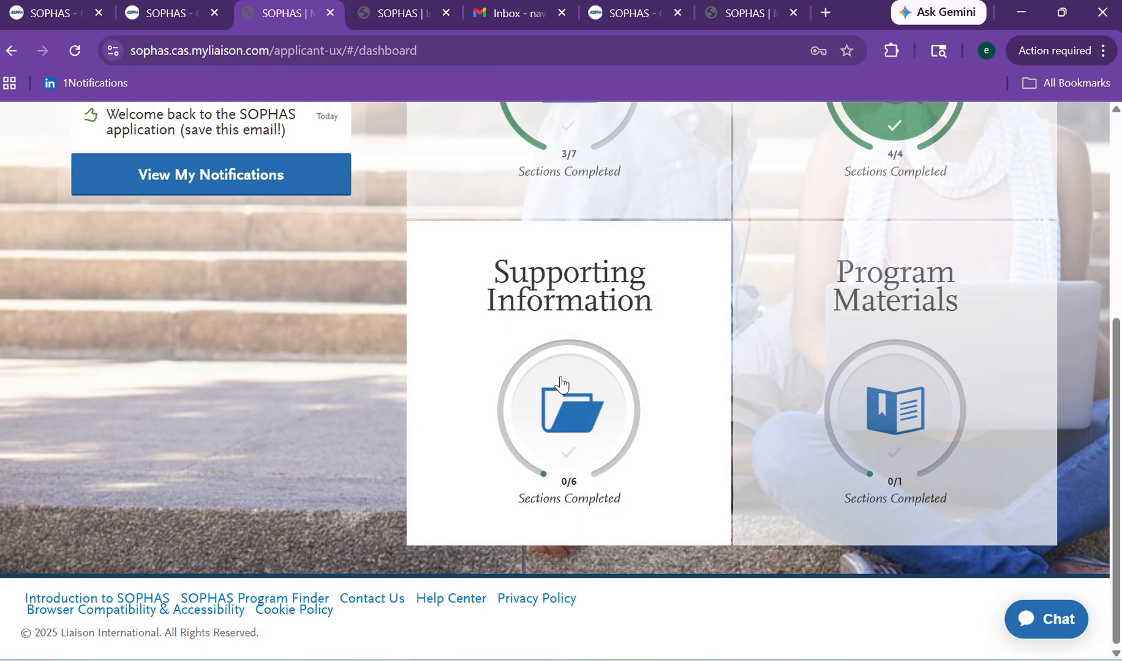
{"action": "left_click", "coordinate": [522, 339]}
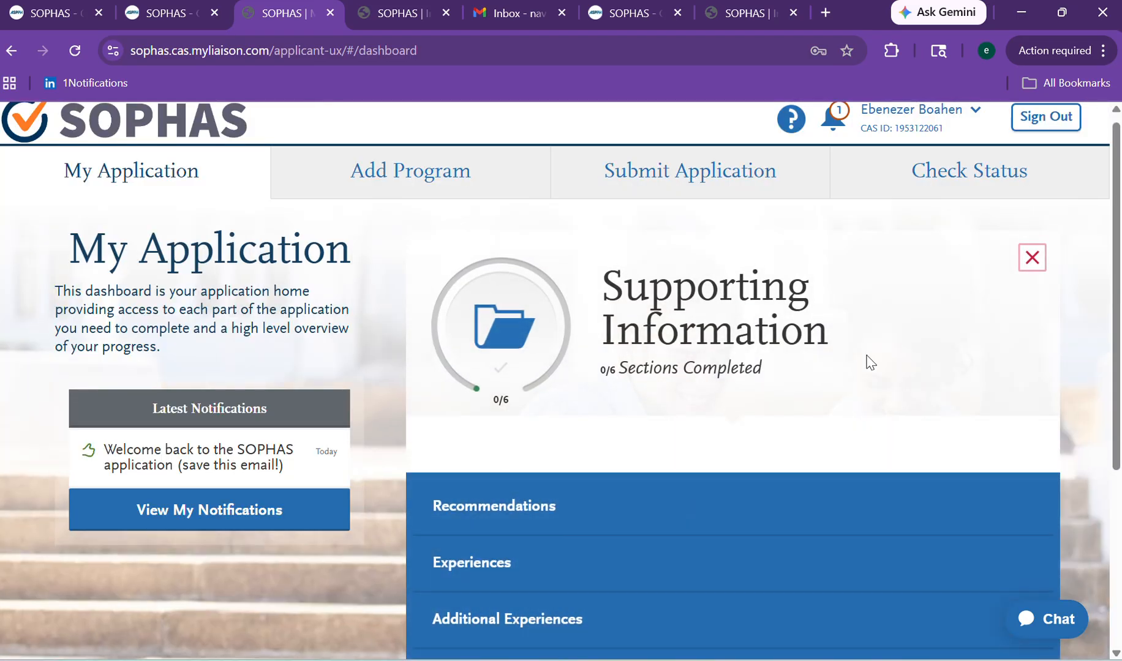
{"action": "scroll", "coordinate": [560, 380], "scroll_direction": "down", "scroll_amount": 4}
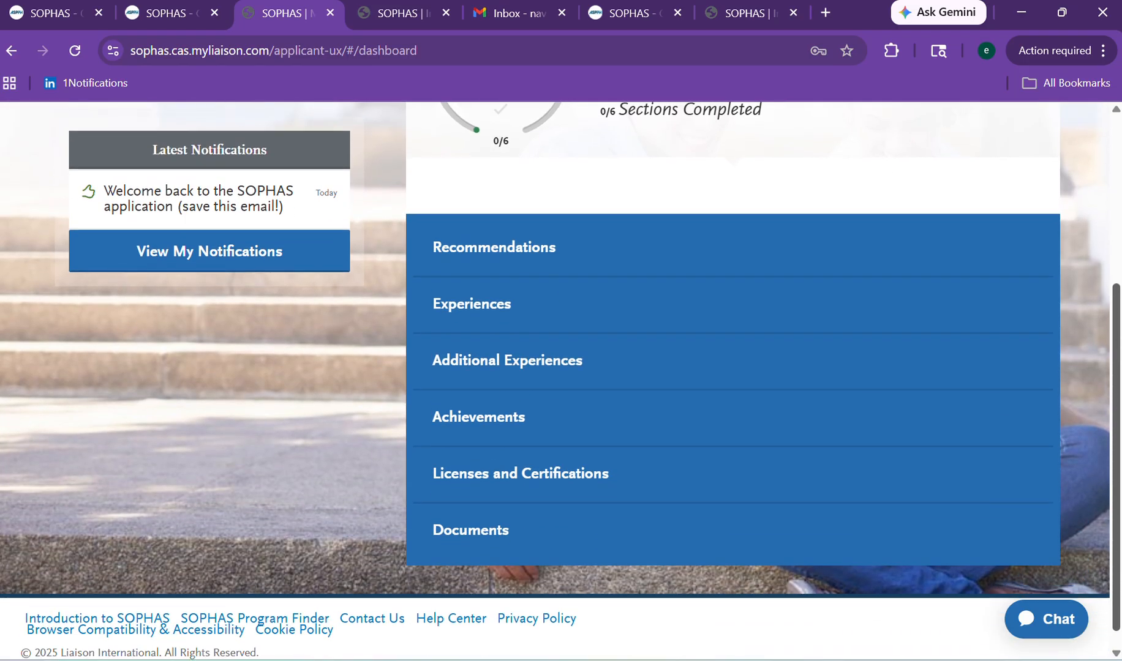
{"action": "scroll", "coordinate": [1092, 271], "scroll_direction": "up", "scroll_amount": 2}
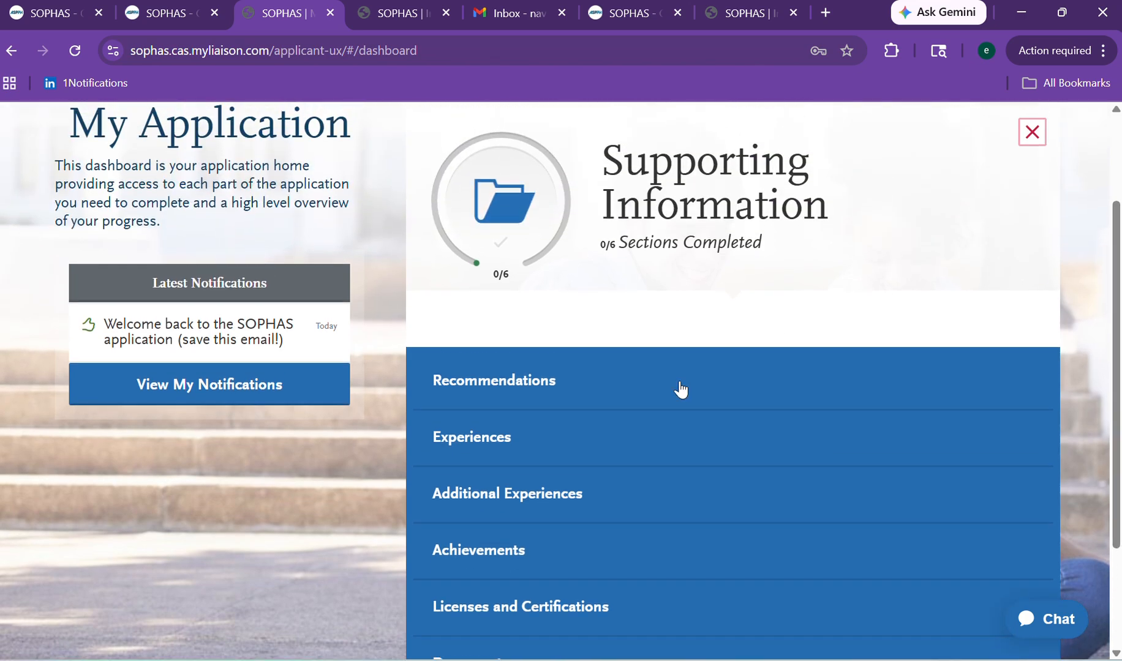
{"action": "left_click", "coordinate": [510, 383]}
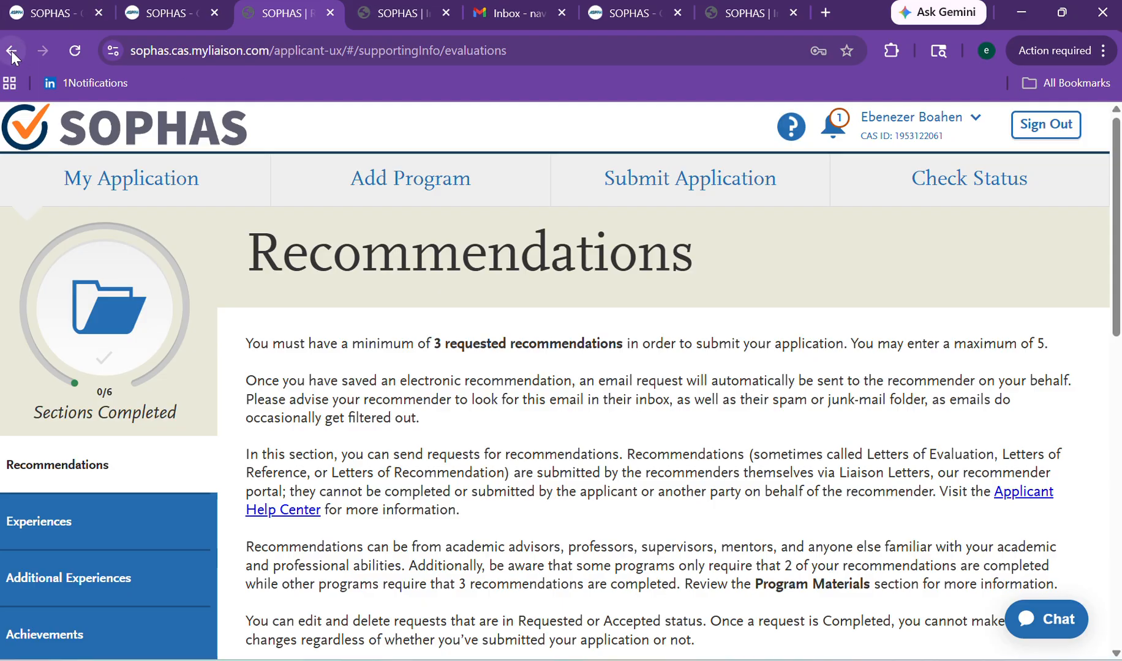
{"action": "left_click", "coordinate": [135, 178]}
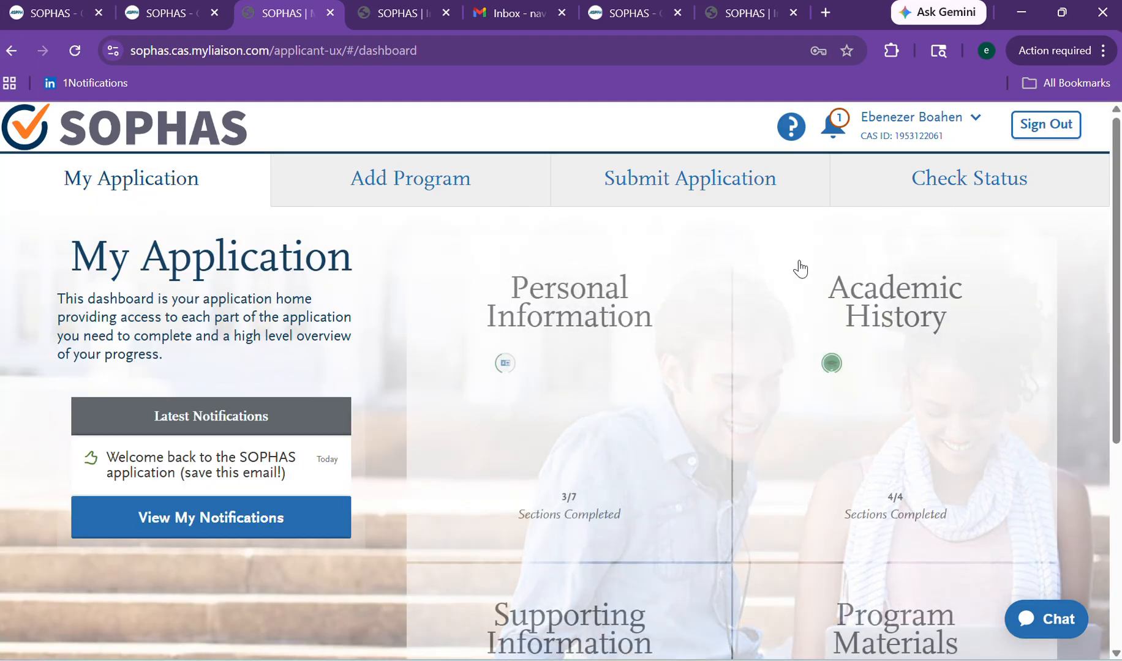
Reopen the Supporting Information section list and open Recommendations.
{"action": "scroll", "coordinate": [1022, 378], "scroll_direction": "down", "scroll_amount": 5}
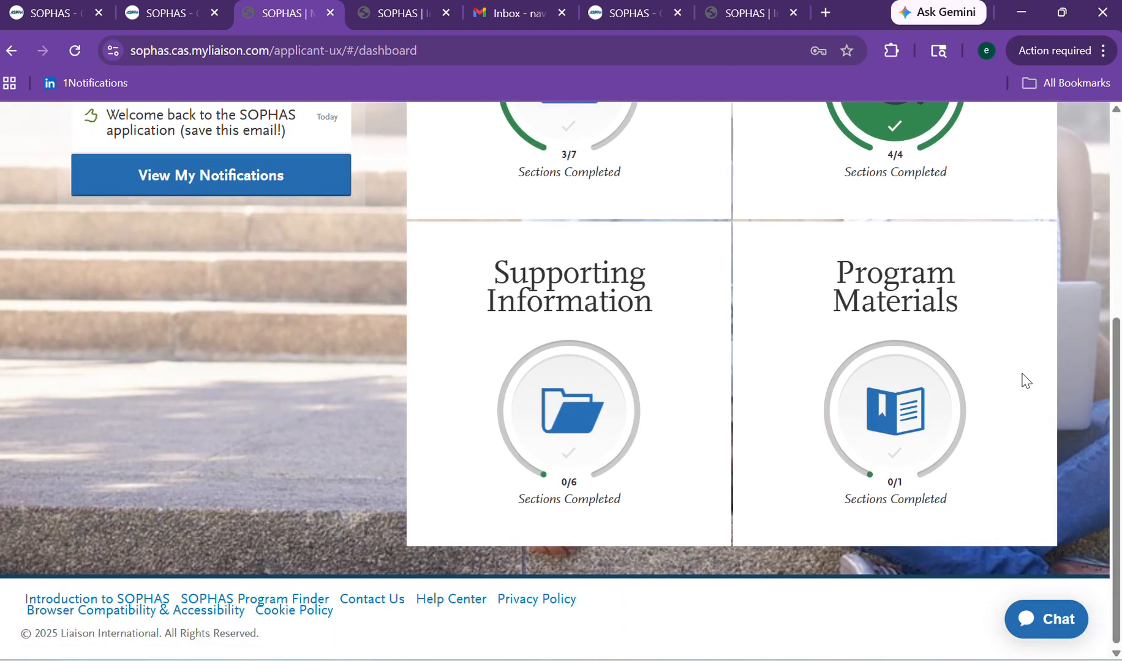
{"action": "left_click", "coordinate": [612, 424]}
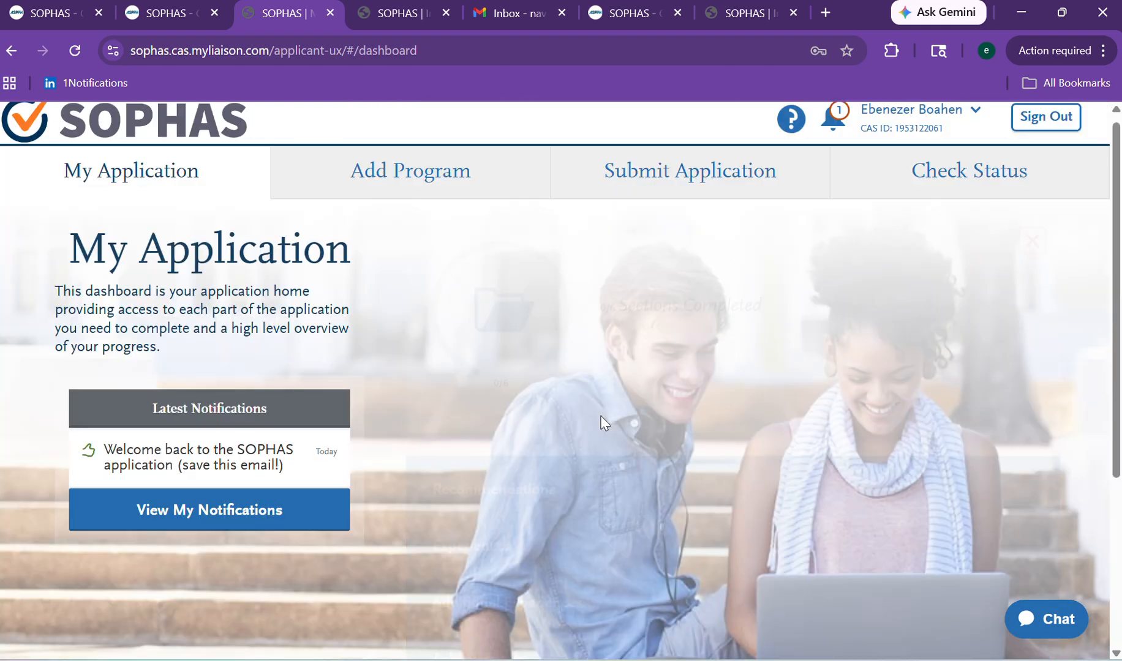
{"action": "scroll", "coordinate": [1089, 371], "scroll_direction": "down", "scroll_amount": 2}
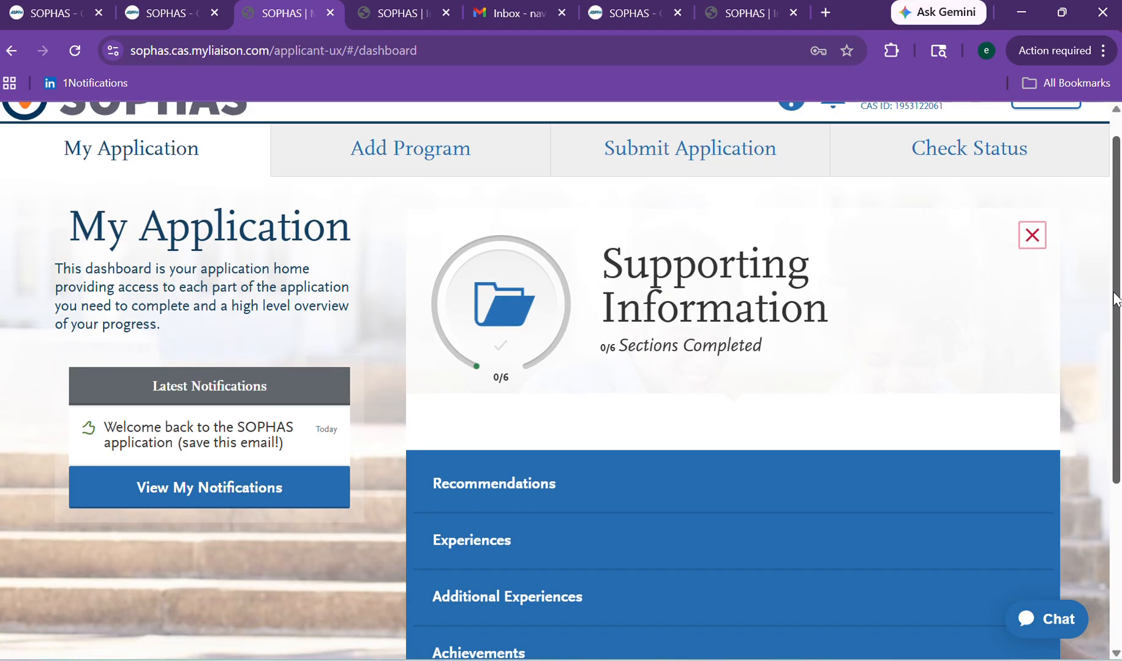
{"action": "scroll", "coordinate": [1087, 380], "scroll_direction": "down", "scroll_amount": 1}
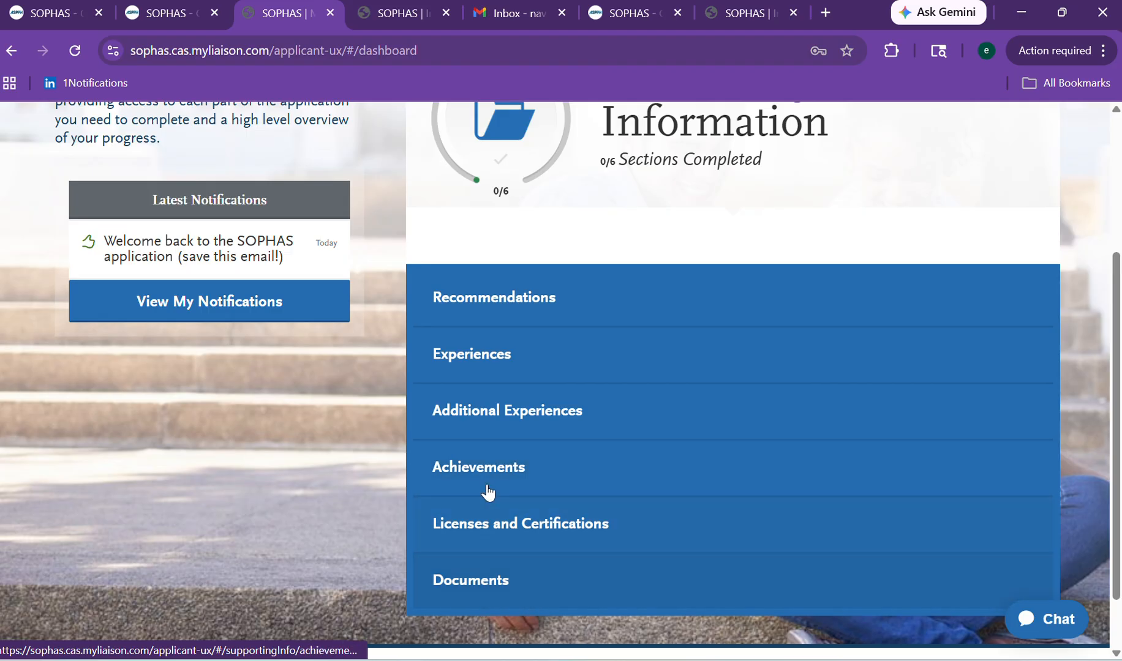
{"action": "left_click", "coordinate": [517, 322]}
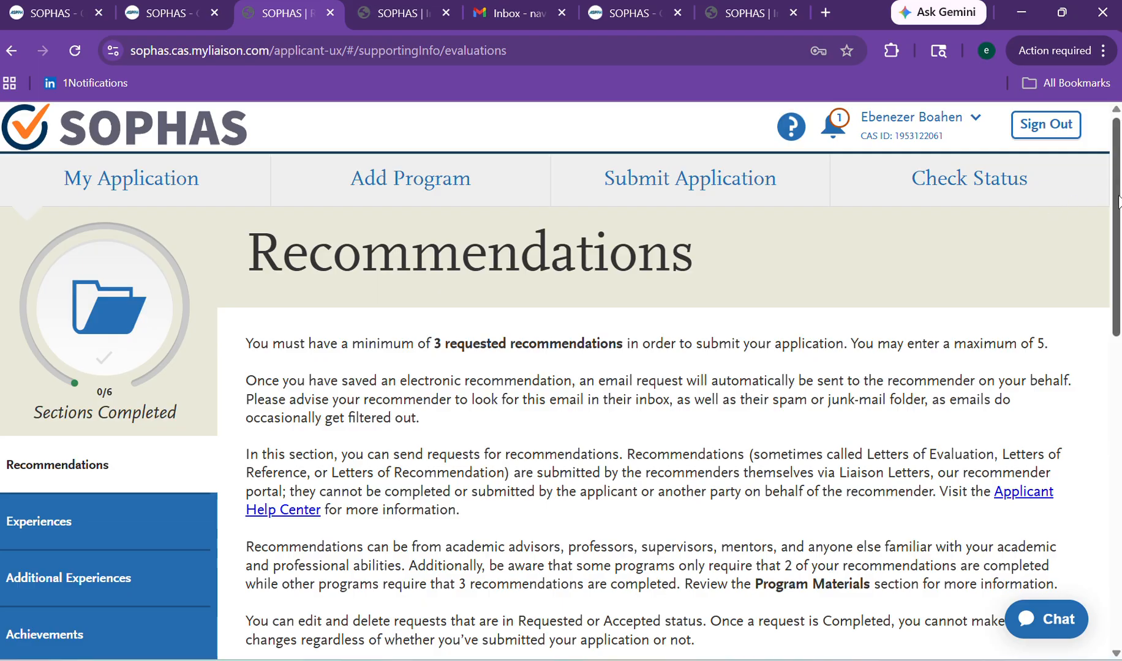
Scroll down to the empty Recommendation 1, 2 and 3 slots.
{"action": "scroll", "coordinate": [1111, 208], "scroll_direction": "down", "scroll_amount": 8}
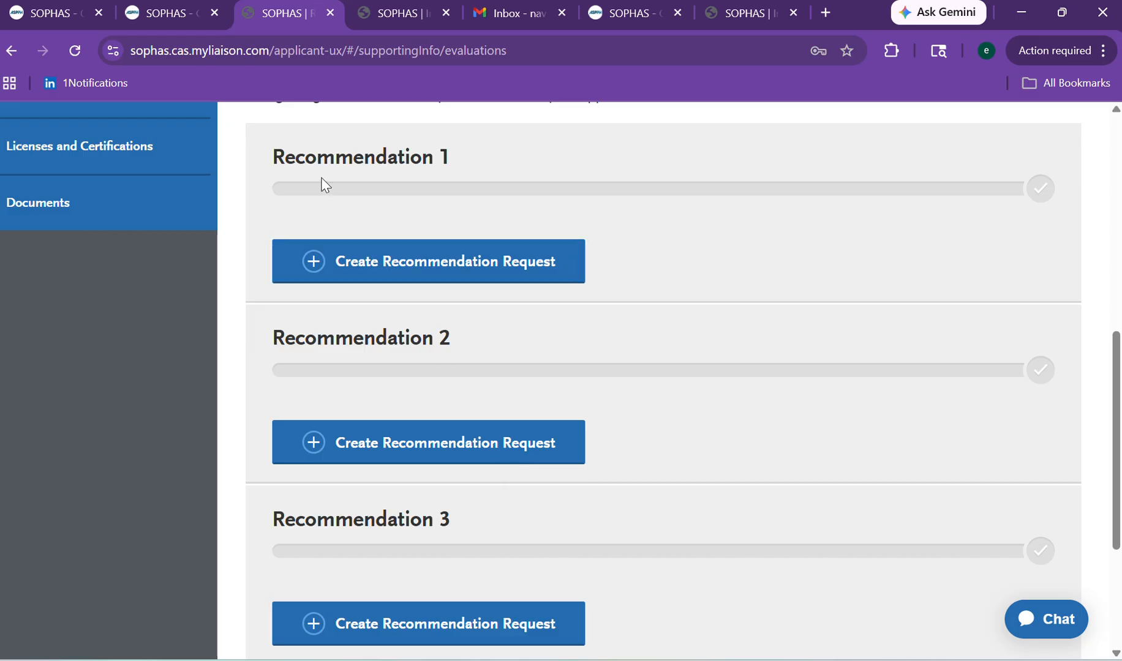
{"action": "left_click_drag", "start_coordinate": [1116, 361], "coordinate": [1116, 346]}
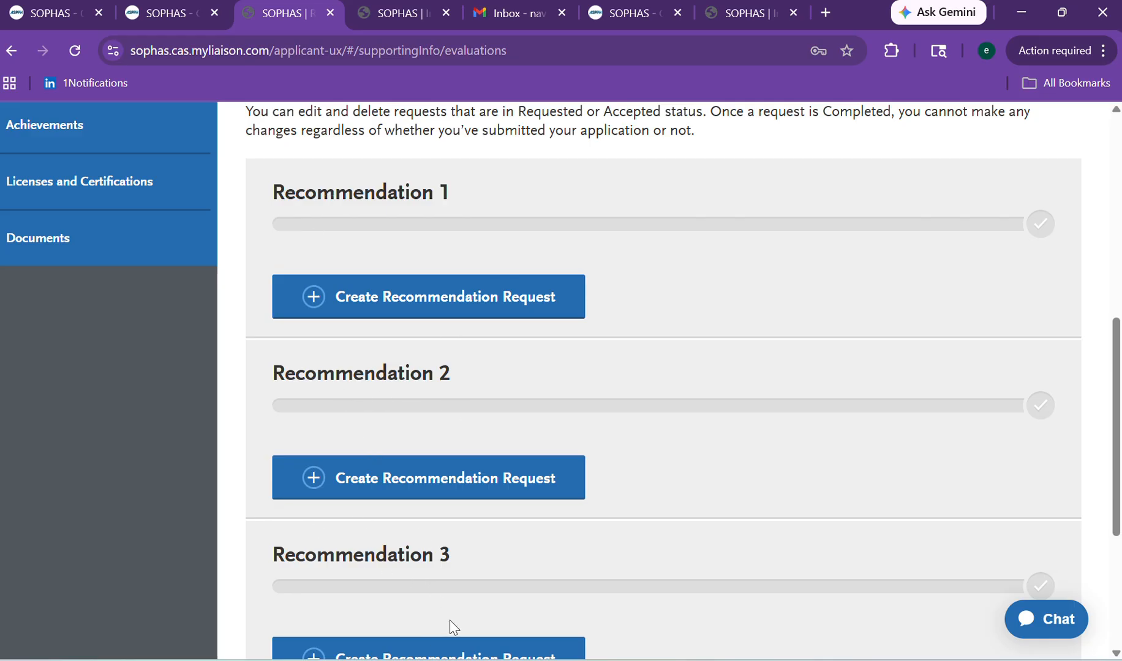
{"action": "left_click_drag", "start_coordinate": [1116, 353], "coordinate": [1116, 331]}
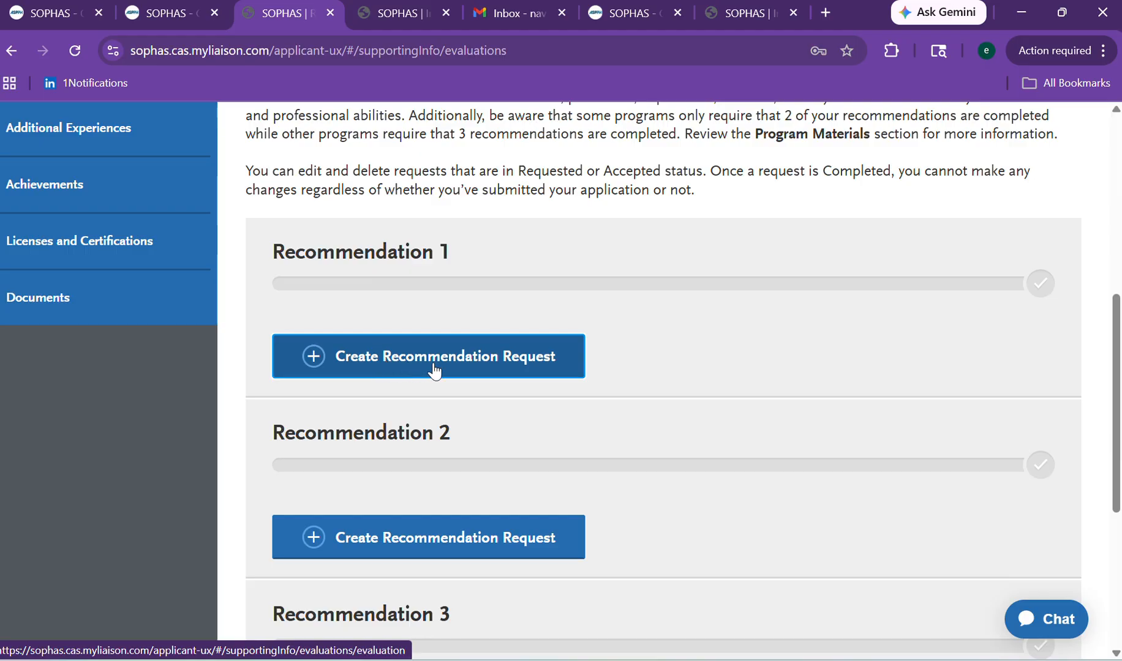
Create a recommendation request for the first recommendation slot.
{"action": "left_click", "coordinate": [471, 366]}
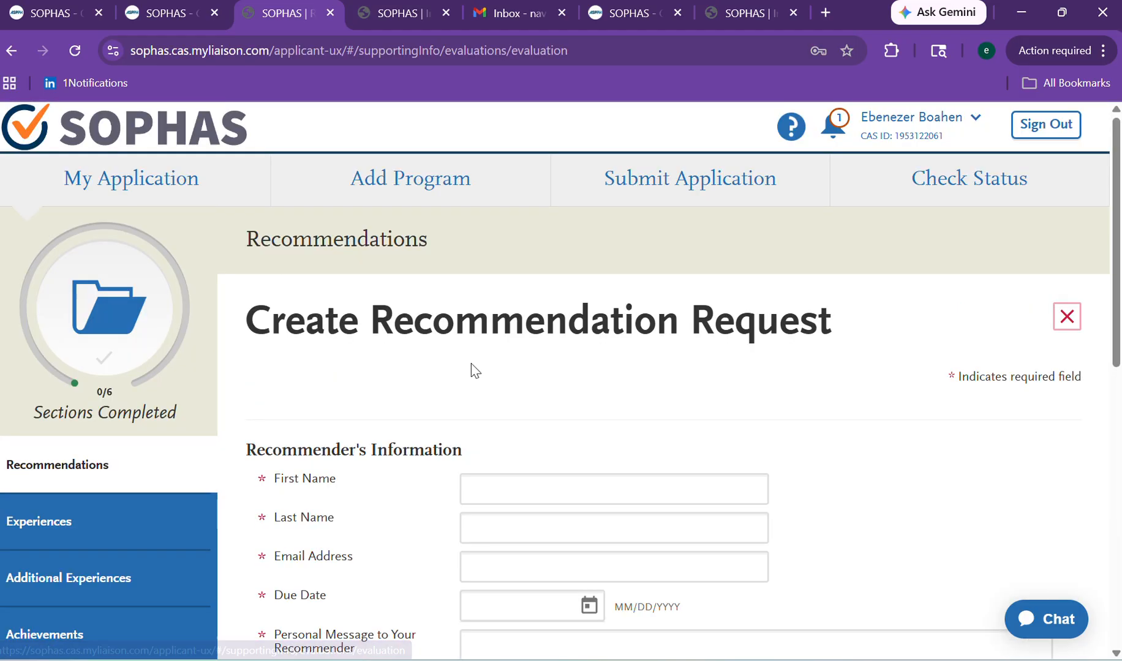
{"action": "scroll", "coordinate": [1105, 338], "scroll_direction": "down", "scroll_amount": 2}
{"action": "scroll", "coordinate": [1096, 361], "scroll_direction": "down", "scroll_amount": 2}
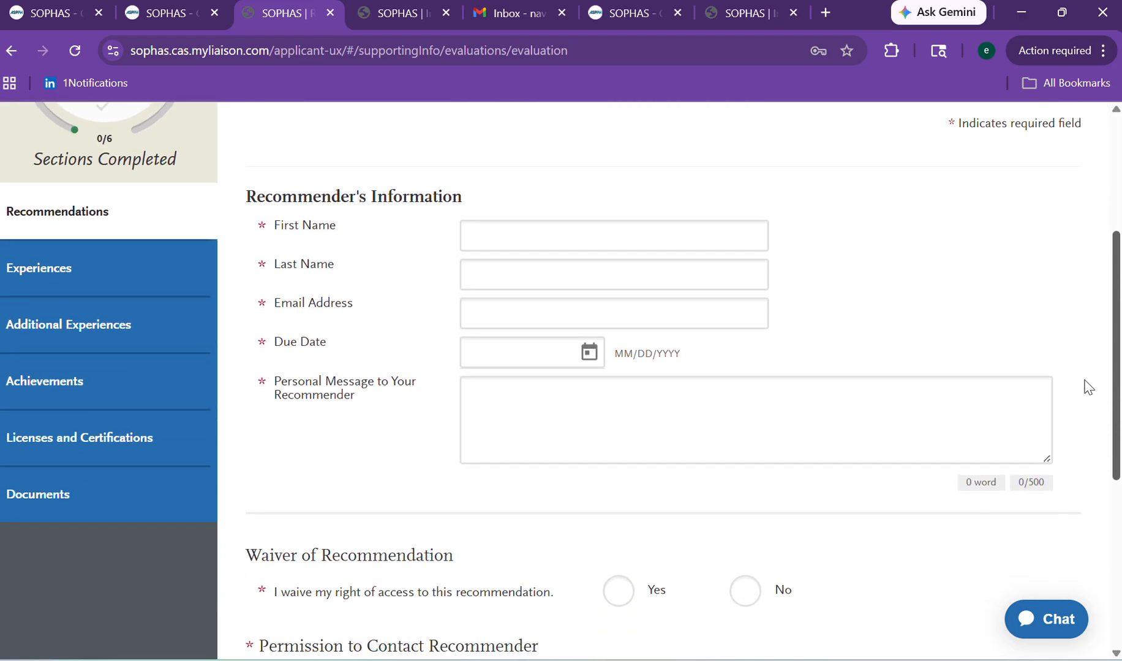
{"action": "scroll", "coordinate": [1084, 380], "scroll_direction": "up", "scroll_amount": 1}
{"action": "scroll", "coordinate": [1078, 355], "scroll_direction": "up", "scroll_amount": 1}
{"action": "scroll", "coordinate": [1072, 336], "scroll_direction": "up", "scroll_amount": 1}
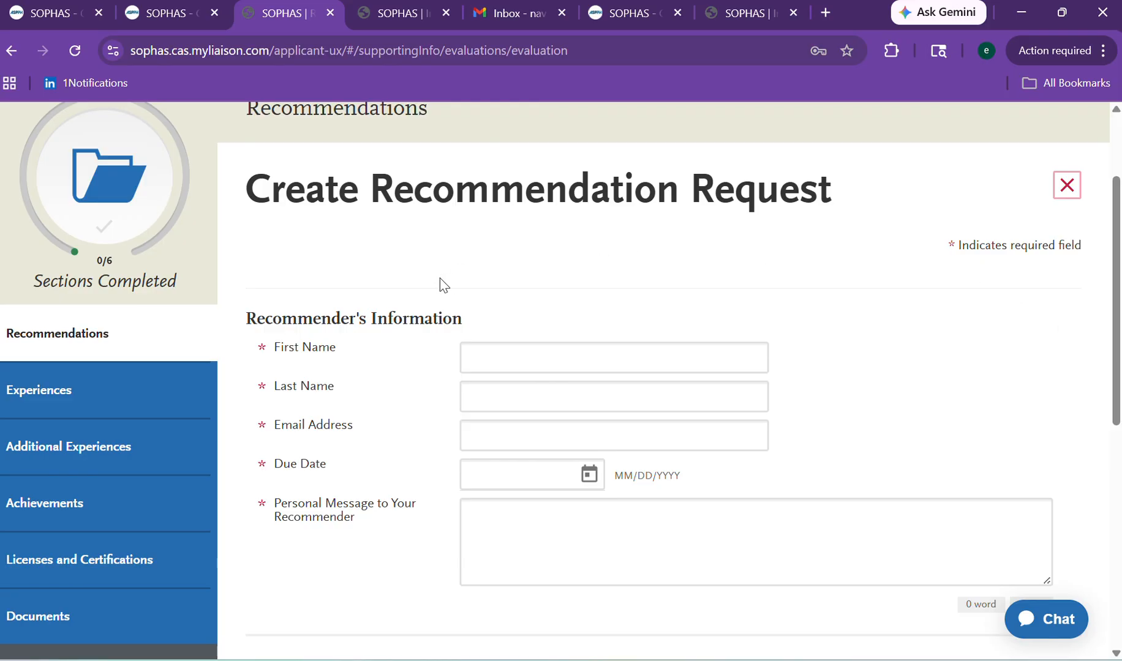
Fill the recommender's first name, last name and email from saved autofill details.
{"action": "left_click", "coordinate": [479, 365]}
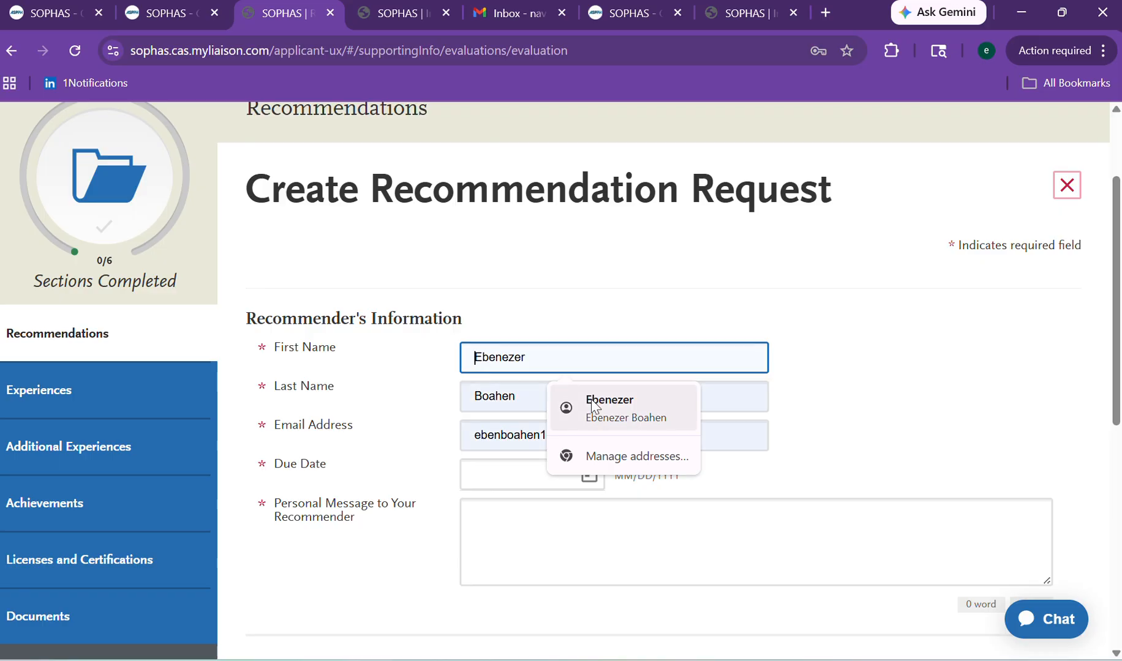
{"action": "left_click", "coordinate": [612, 408]}
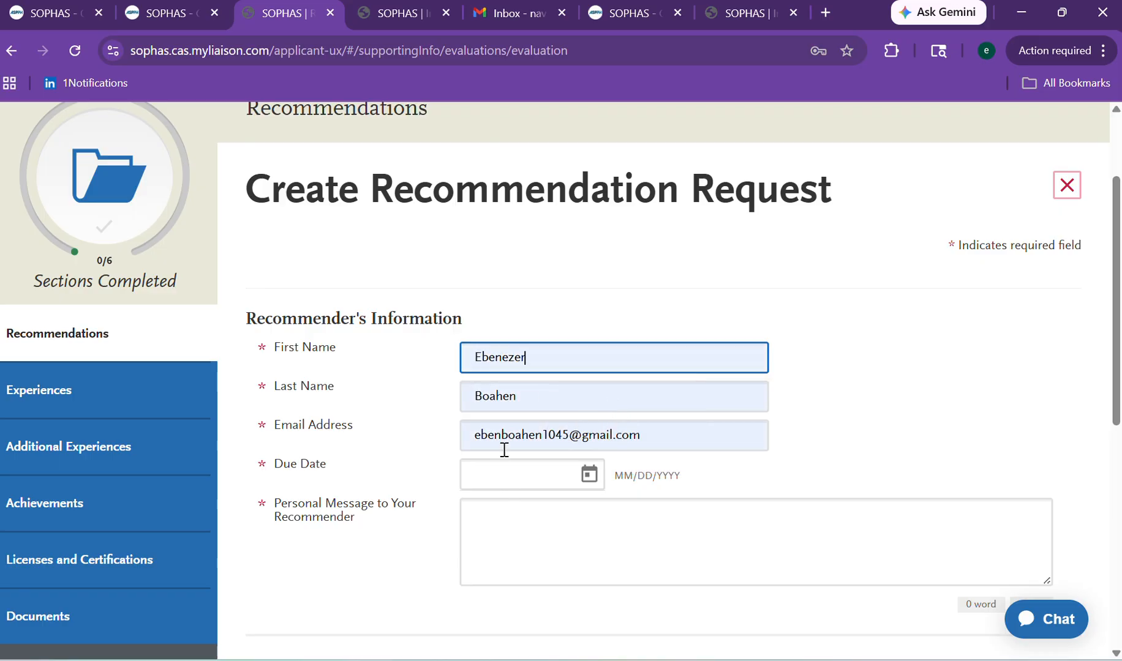
{"action": "left_click", "coordinate": [654, 437]}
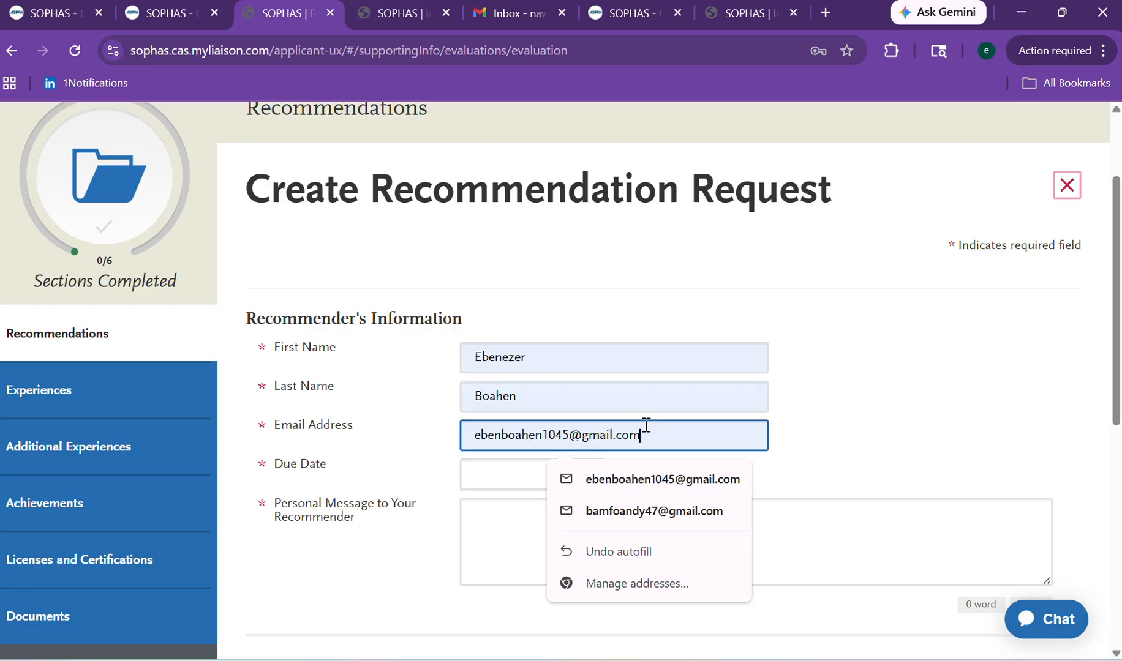
{"action": "left_click", "coordinate": [847, 434]}
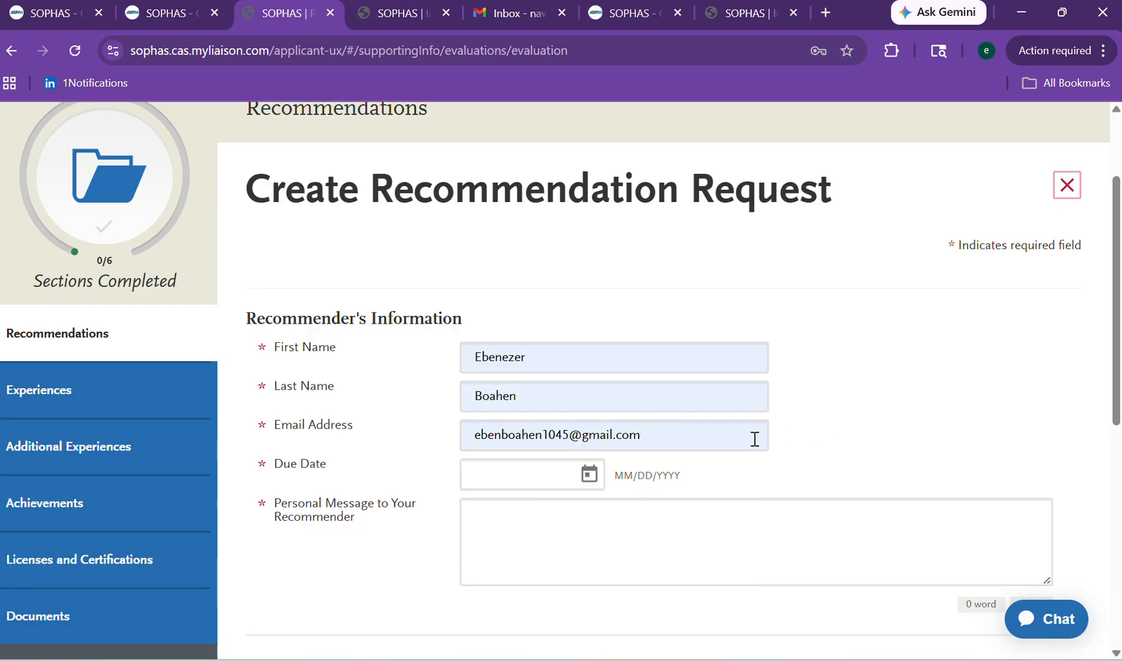
Set the request's due date to 05/06/2026.
{"action": "left_click", "coordinate": [541, 473]}
{"action": "left_click", "coordinate": [598, 475]}
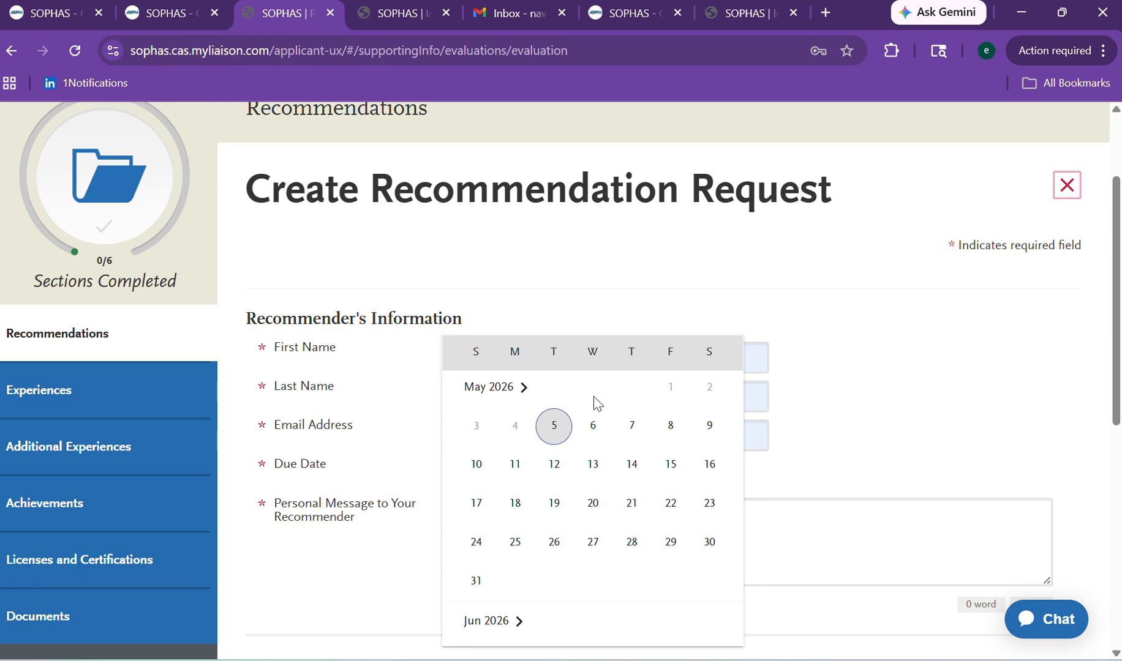
{"action": "left_click", "coordinate": [594, 428]}
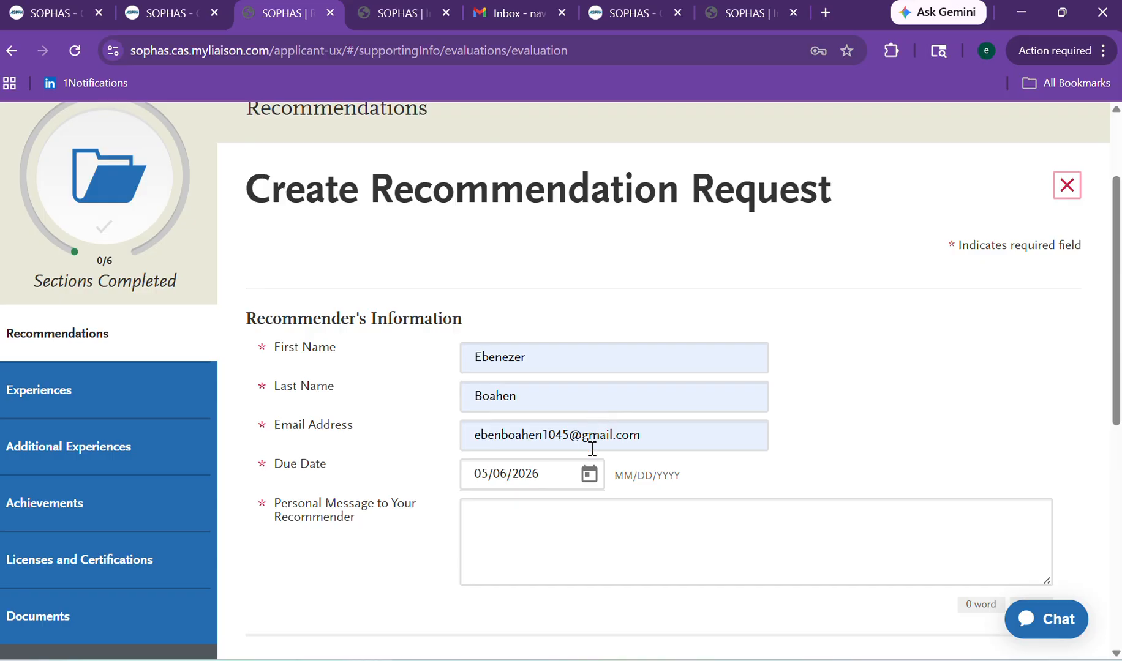
{"action": "left_click", "coordinate": [559, 521]}
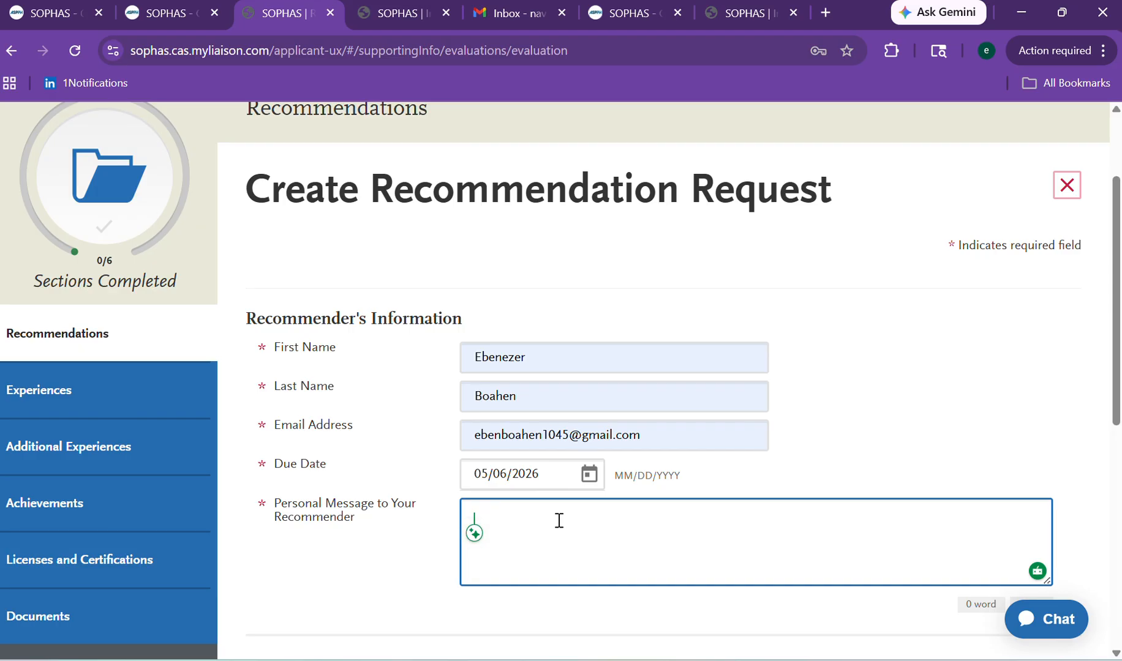
Greet the professor in the personal message, then start a new line: 'As discussed with you, please'.
{"action": "type", "text": "Dear "}
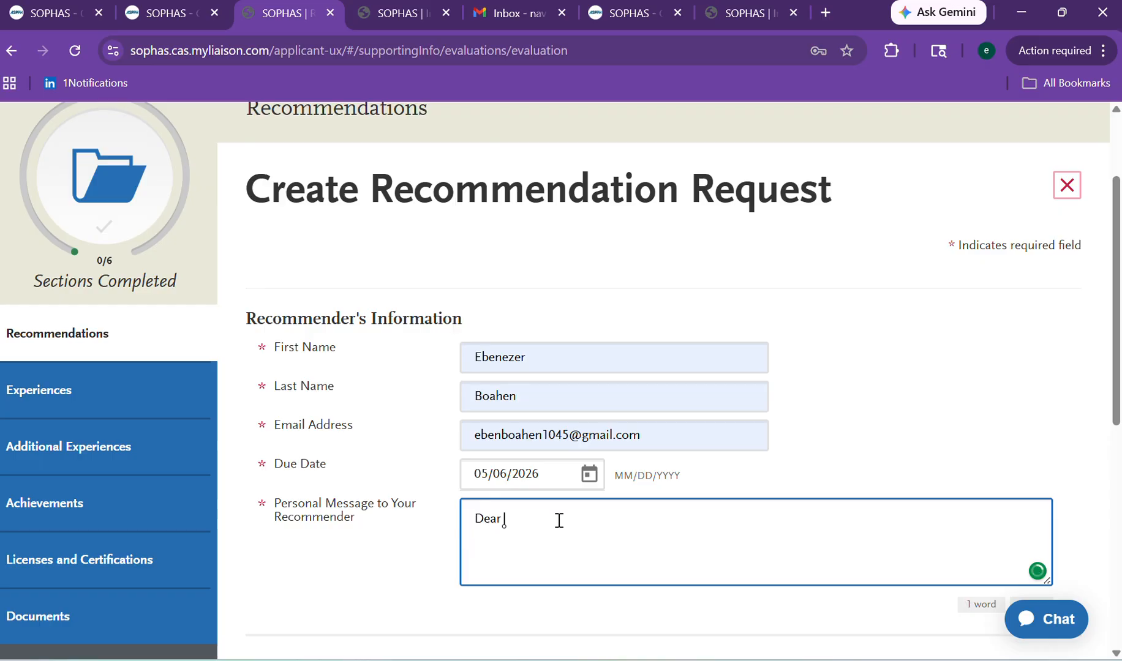
{"action": "type", "text": "Prof."}
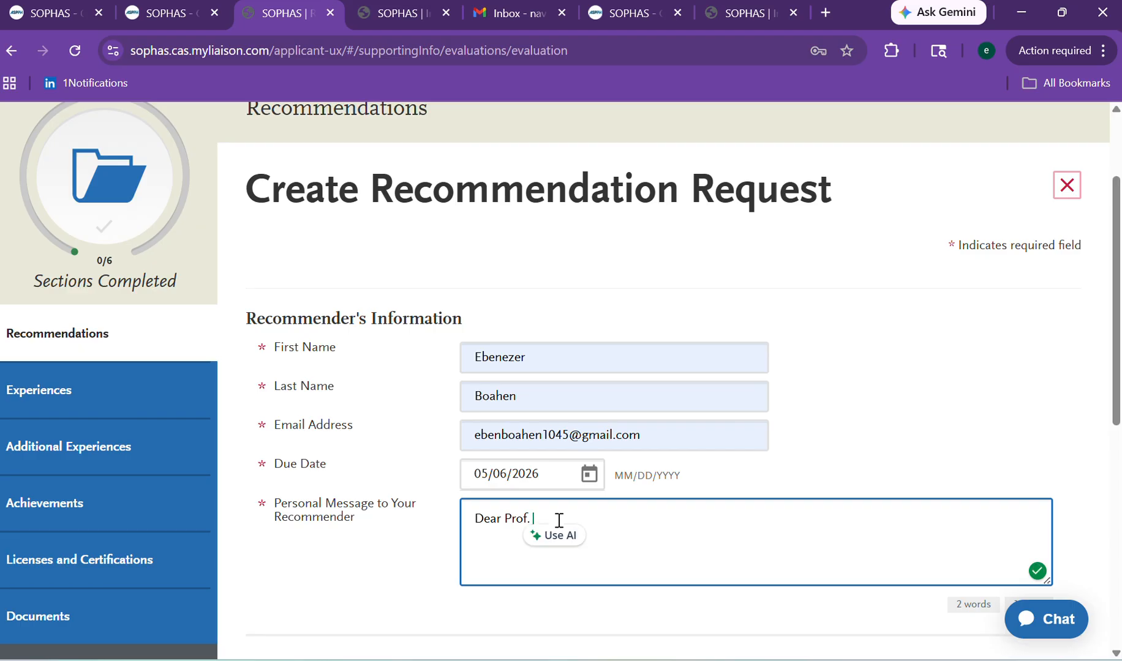
{"action": "type", "text": "Eben,"}
{"action": "key", "text": "Return"}
{"action": "type", "text": "I"}
{"action": "key", "text": "BackSpace"}
{"action": "type", "text": "Ais"}
{"action": "key", "text": "BackSpace"}
{"action": "key", "text": "BackSpace"}
{"action": "type", "text": "s discussed "}
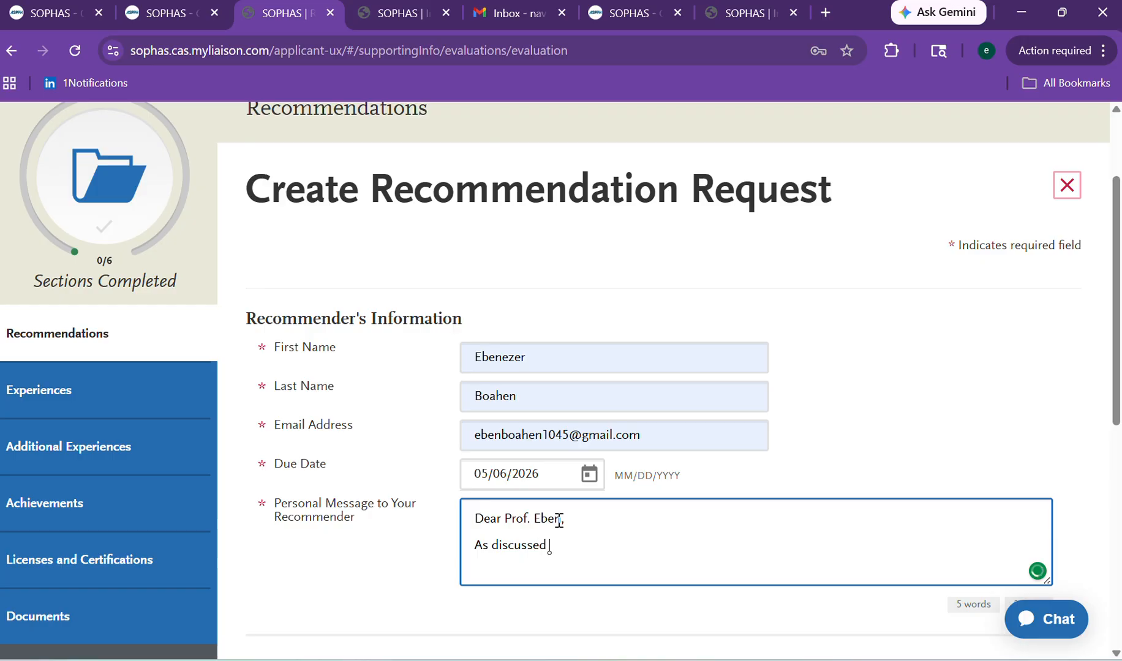
{"action": "type", "text": "with you, please"}
Waive access to the recommendation, grant both contact permissions, and try saving the request.
{"action": "left_click_drag", "start_coordinate": [1115, 358], "coordinate": [1046, 493]}
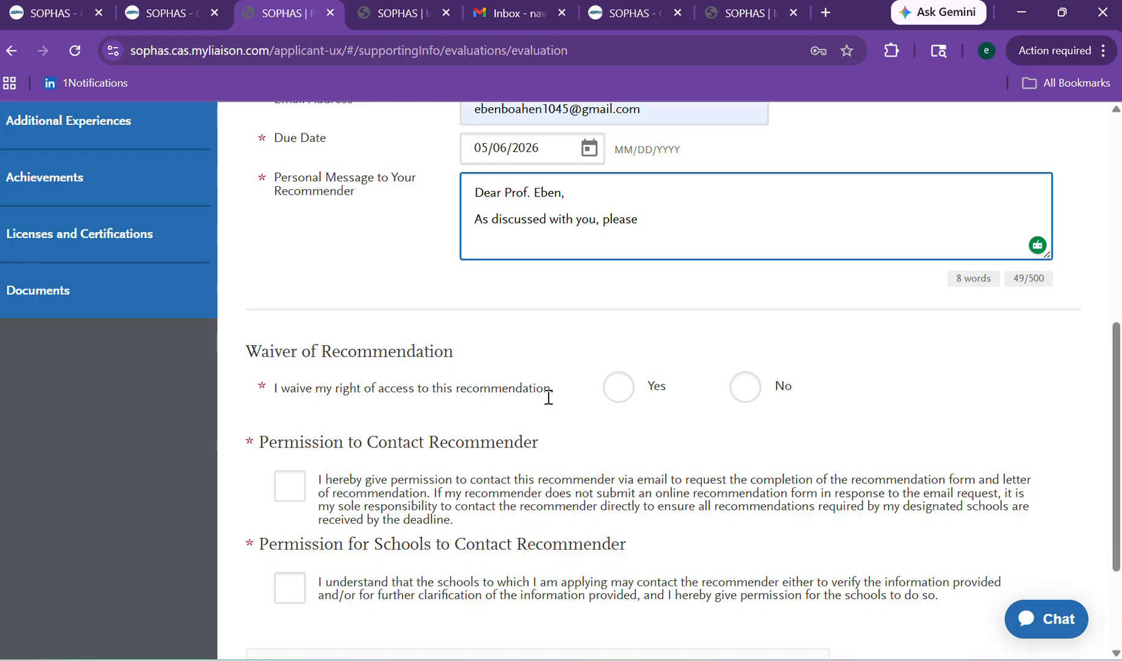
{"action": "left_click", "coordinate": [624, 395]}
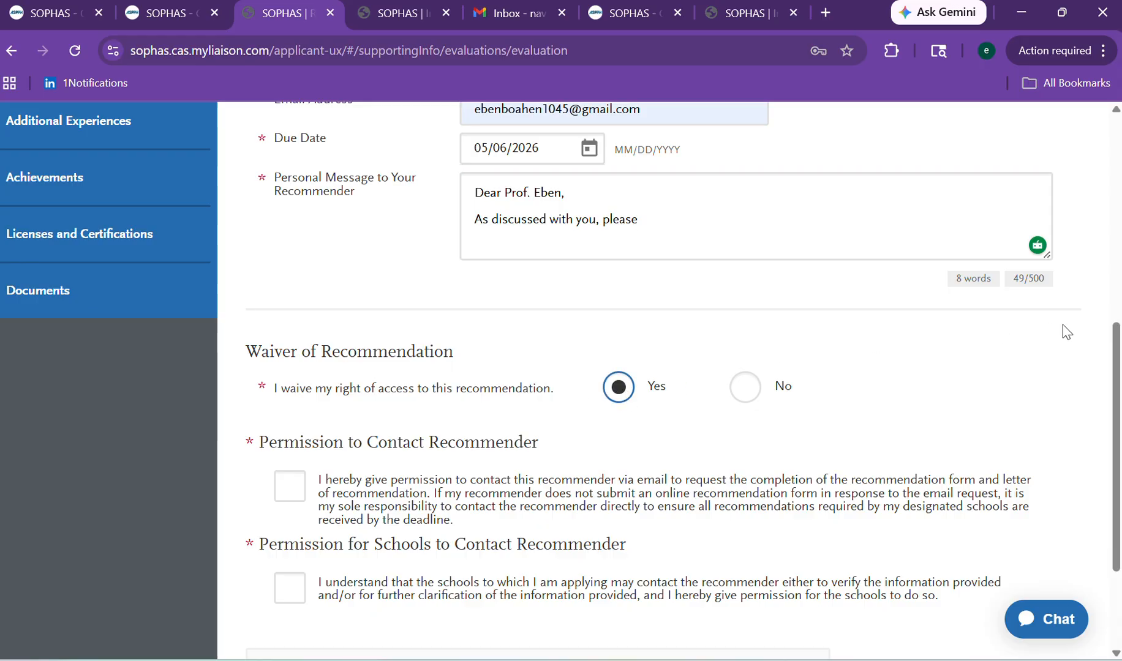
{"action": "left_click_drag", "start_coordinate": [1116, 380], "coordinate": [1116, 452]}
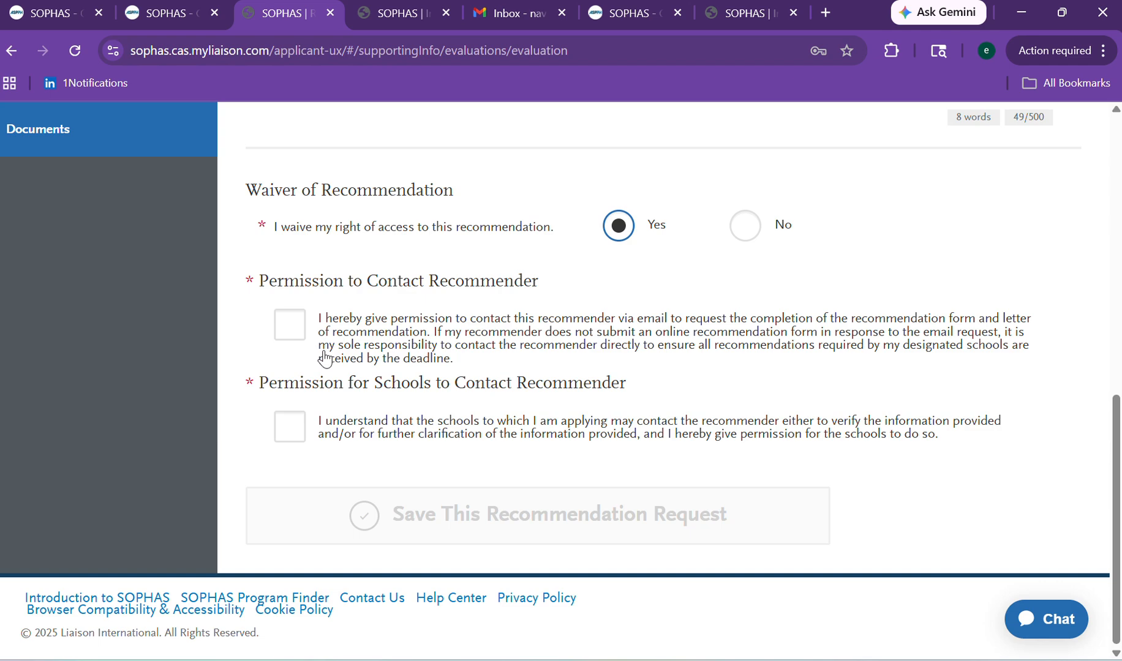
{"action": "left_click", "coordinate": [295, 329]}
{"action": "left_click", "coordinate": [290, 429]}
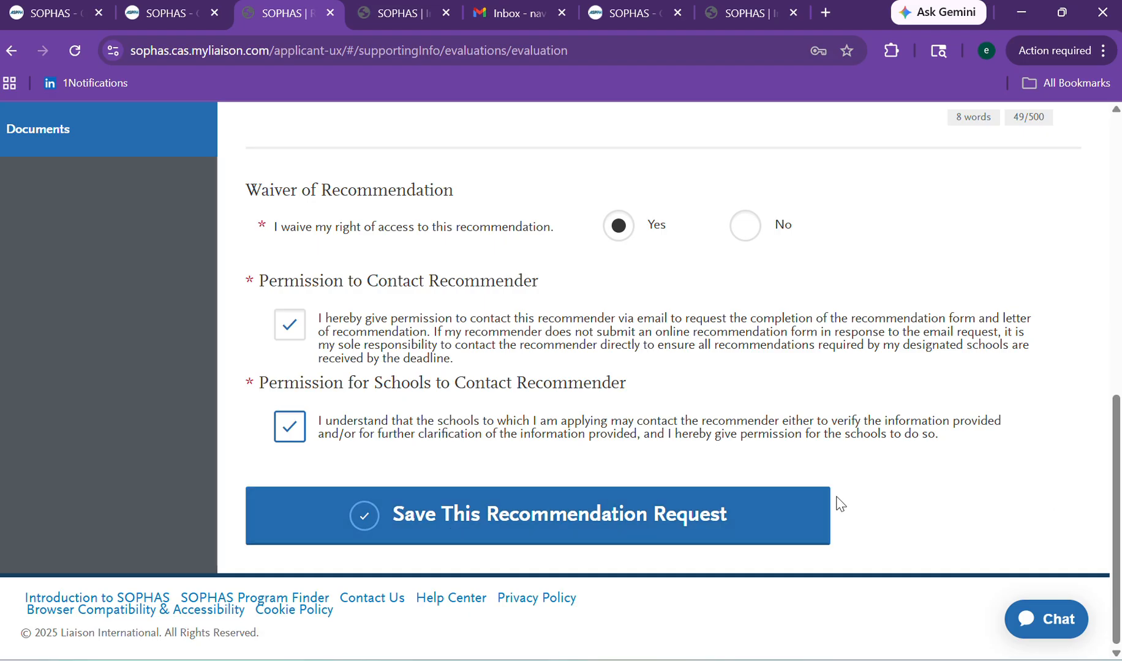
{"action": "left_click", "coordinate": [813, 528]}
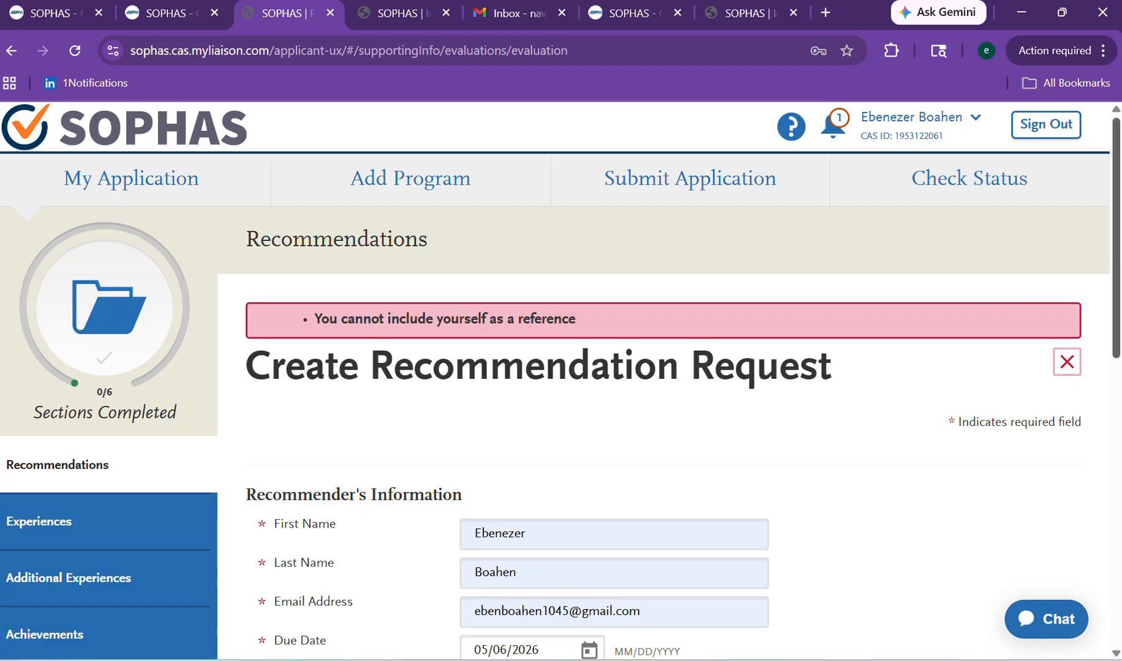
Replace the recommender's autofilled last name and first name with new ones.
{"action": "scroll", "coordinate": [1101, 338], "scroll_direction": "down", "scroll_amount": 4}
{"action": "scroll", "coordinate": [1077, 306], "scroll_direction": "up", "scroll_amount": 3}
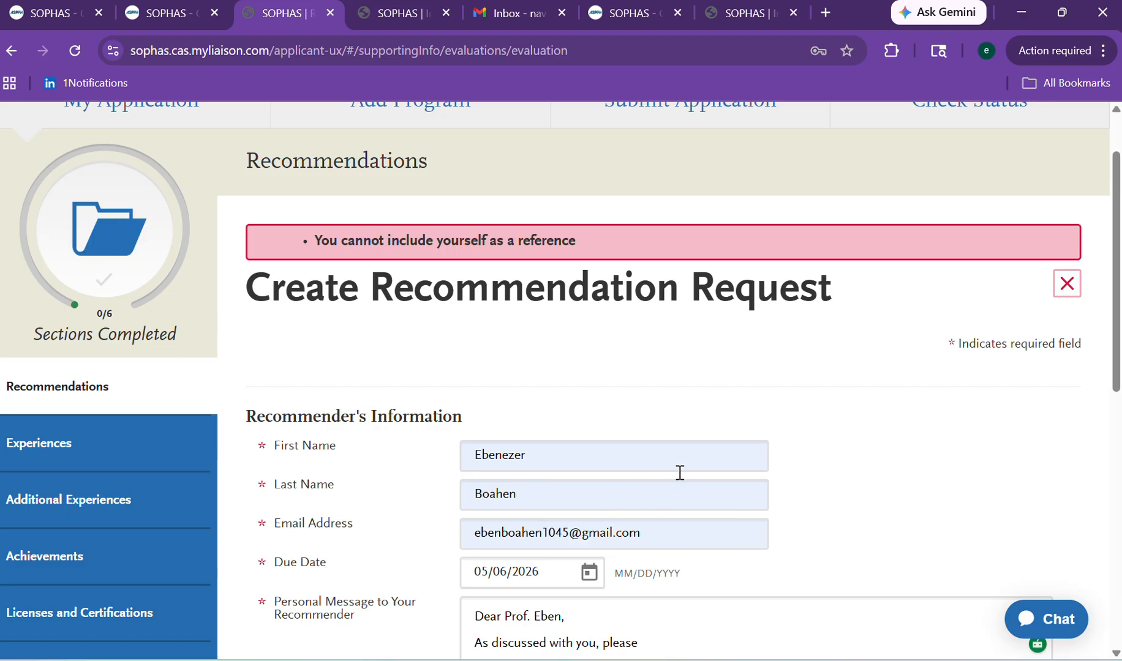
{"action": "scroll", "coordinate": [1104, 393], "scroll_direction": "down", "scroll_amount": 7}
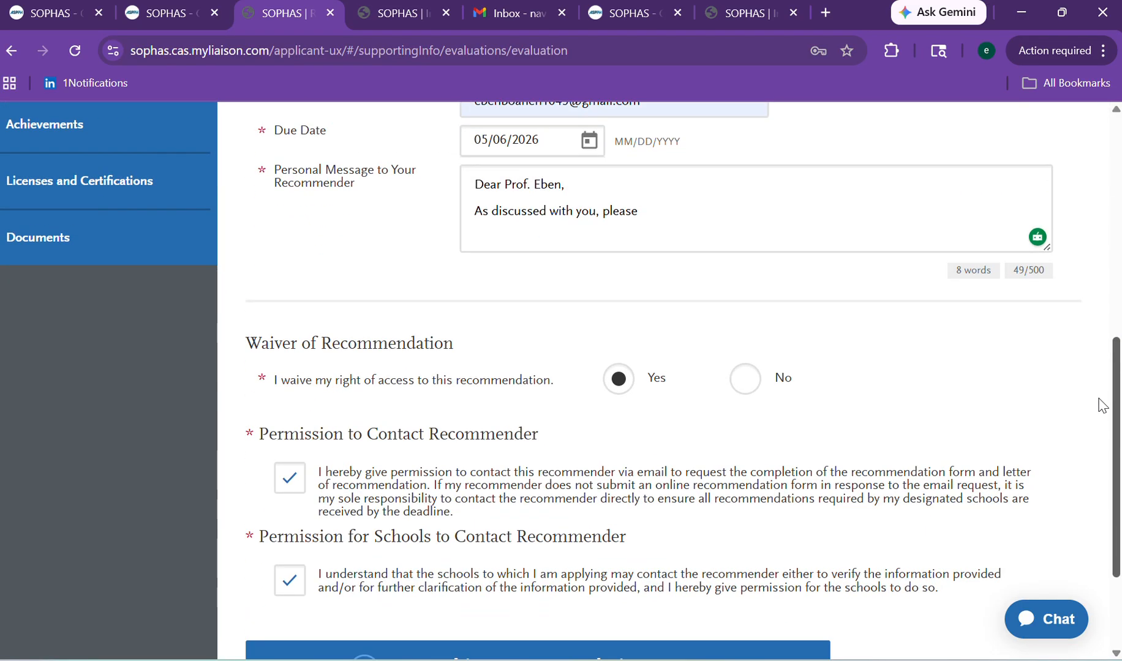
{"action": "scroll", "coordinate": [1078, 380], "scroll_direction": "up", "scroll_amount": 3}
{"action": "left_click", "coordinate": [524, 247]}
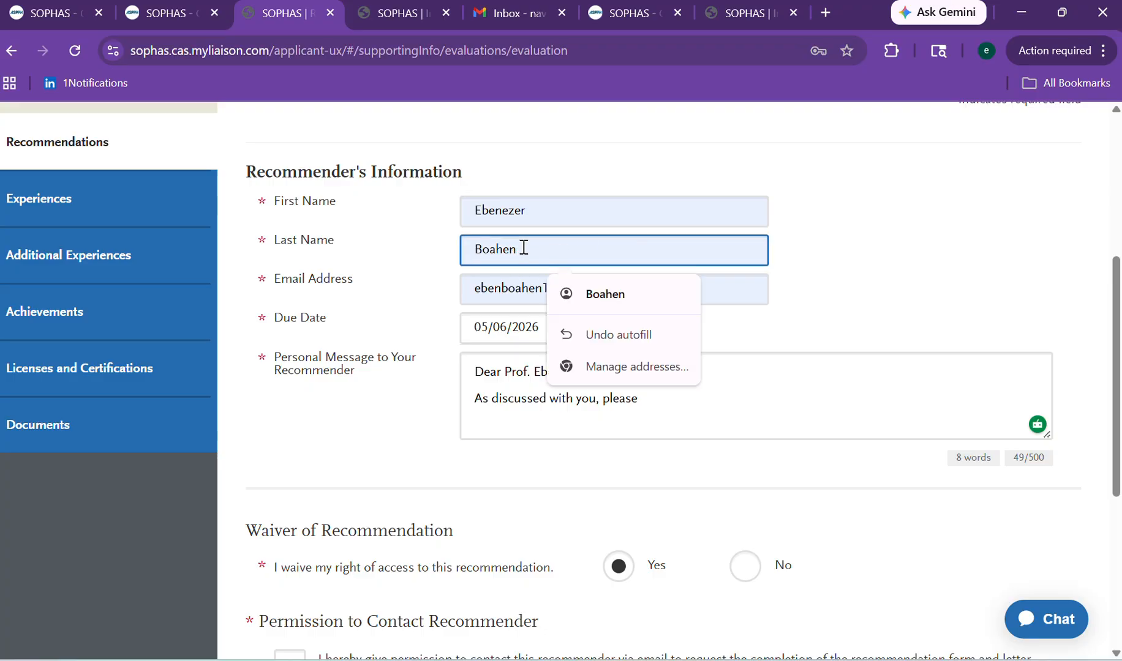
{"action": "key", "text": "BackSpace"}
{"action": "key", "text": "BackSpace"}
{"action": "key", "text": "BackSpace"}
{"action": "key", "text": "BackSpace"}
{"action": "key", "text": "BackSpace"}
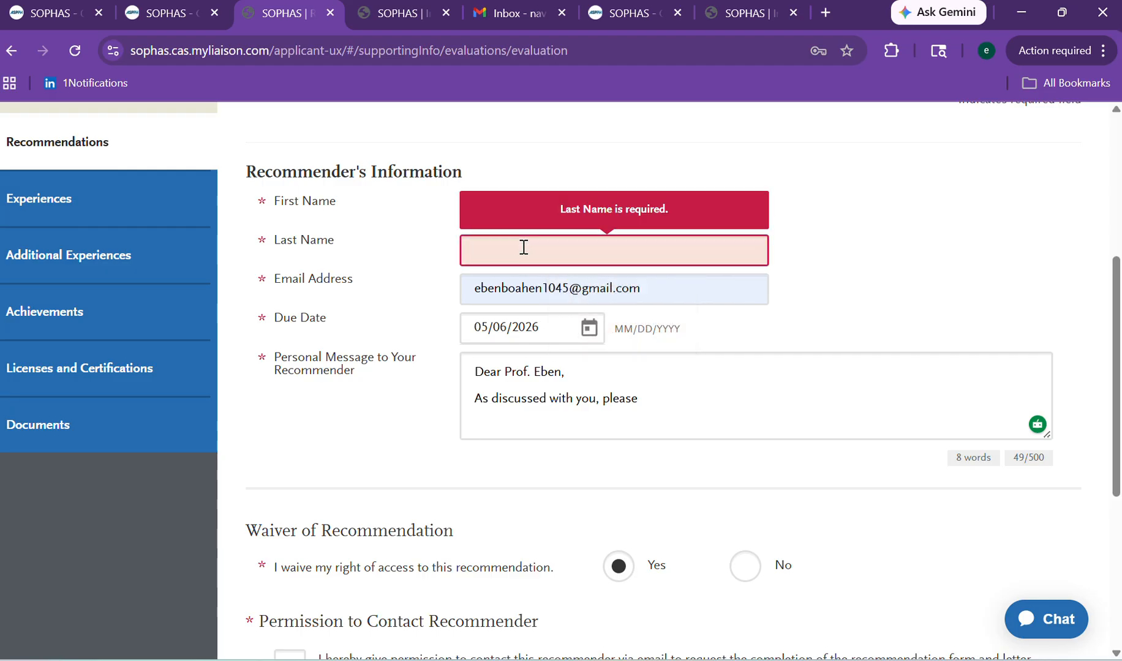
{"action": "type", "text": "K"}
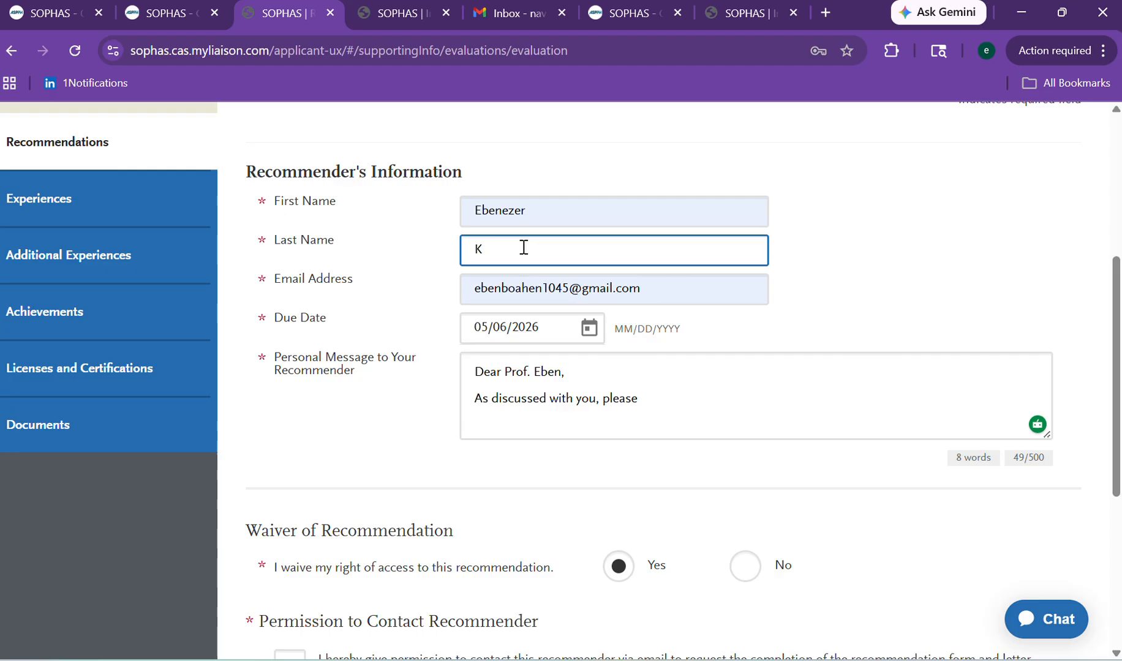
{"action": "type", "text": "han"}
{"action": "left_click", "coordinate": [520, 207]}
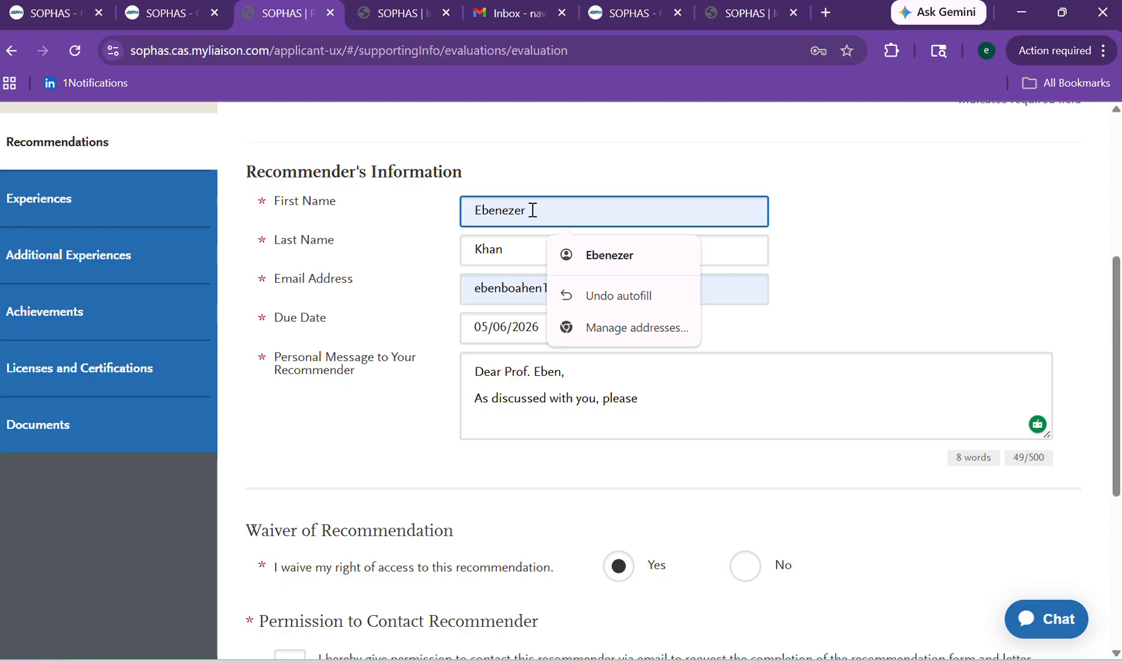
{"action": "key", "text": "BackSpace"}
{"action": "key", "text": "BackSpace"}
{"action": "key", "text": "BackSpace"}
{"action": "key", "text": "BackSpace"}
{"action": "key", "text": "BackSpace"}
{"action": "key", "text": "BackSpace"}
{"action": "key", "text": "BackSpace"}
{"action": "key", "text": "BackSpace"}
{"action": "type", "text": "KM"}
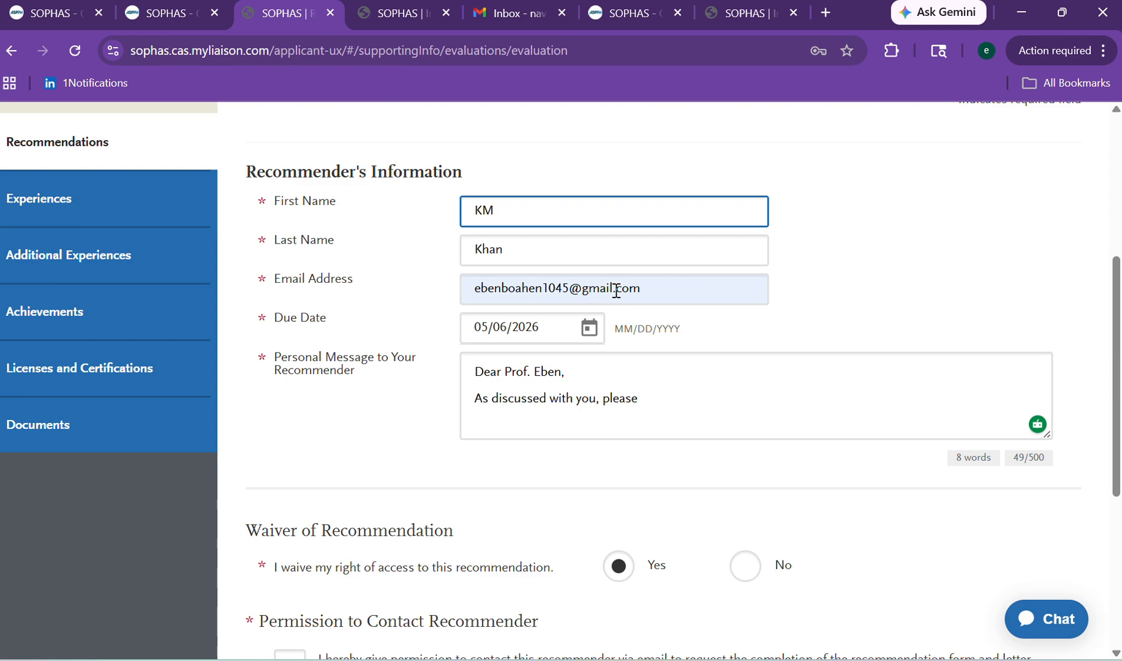
Swap in the recommender's e-mail address from the autofill suggestion and save the request.
{"action": "left_click", "coordinate": [649, 291]}
{"action": "key", "text": "BackSpace"}
{"action": "key", "text": "BackSpace"}
{"action": "key", "text": "BackSpace"}
{"action": "key", "text": "BackSpace"}
{"action": "key", "text": "BackSpace"}
{"action": "key", "text": "BackSpace"}
{"action": "key", "text": "BackSpace"}
{"action": "key", "text": "BackSpace"}
{"action": "key", "text": "BackSpace"}
{"action": "key", "text": "BackSpace"}
{"action": "key", "text": "BackSpace"}
{"action": "key", "text": "BackSpace"}
{"action": "key", "text": "BackSpace"}
{"action": "key", "text": "BackSpace"}
{"action": "key", "text": "BackSpace"}
{"action": "key", "text": "BackSpace"}
{"action": "key", "text": "BackSpace"}
{"action": "key", "text": "BackSpace"}
{"action": "key", "text": "BackSpace"}
{"action": "key", "text": "BackSpace"}
{"action": "key", "text": "BackSpace"}
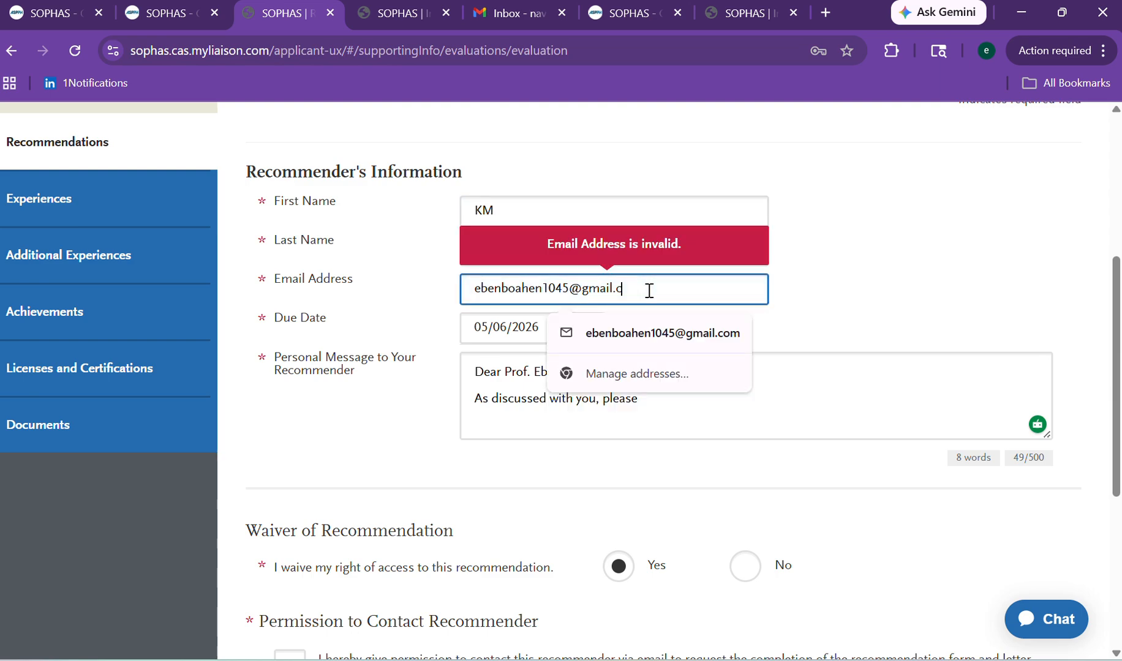
{"action": "type", "text": "na"}
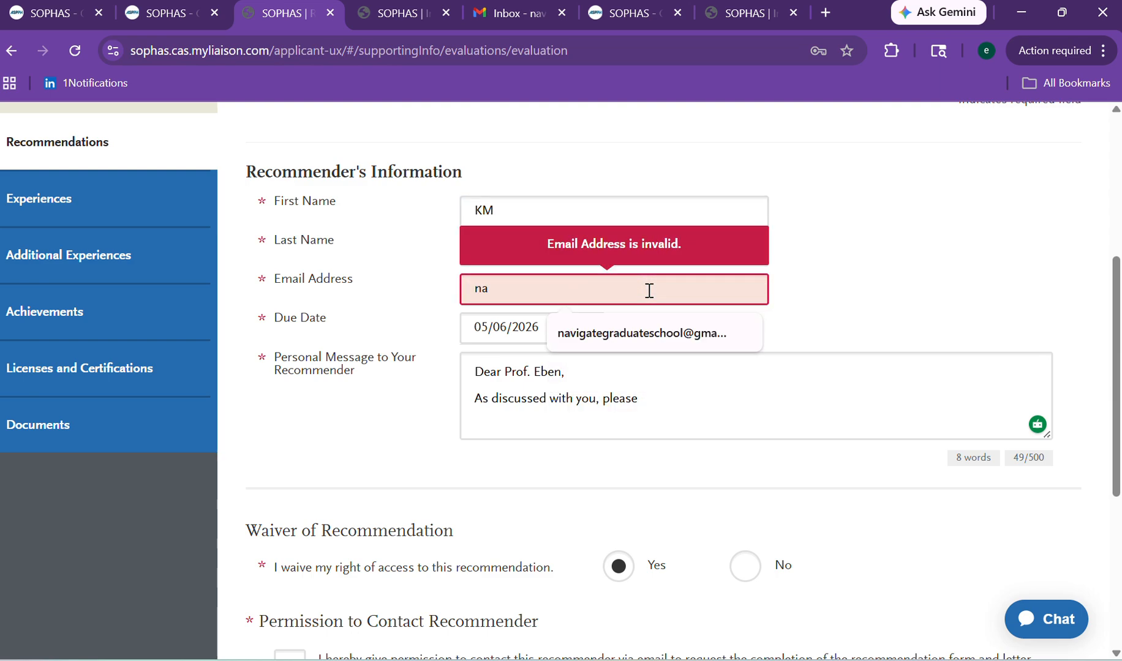
{"action": "left_click", "coordinate": [646, 331]}
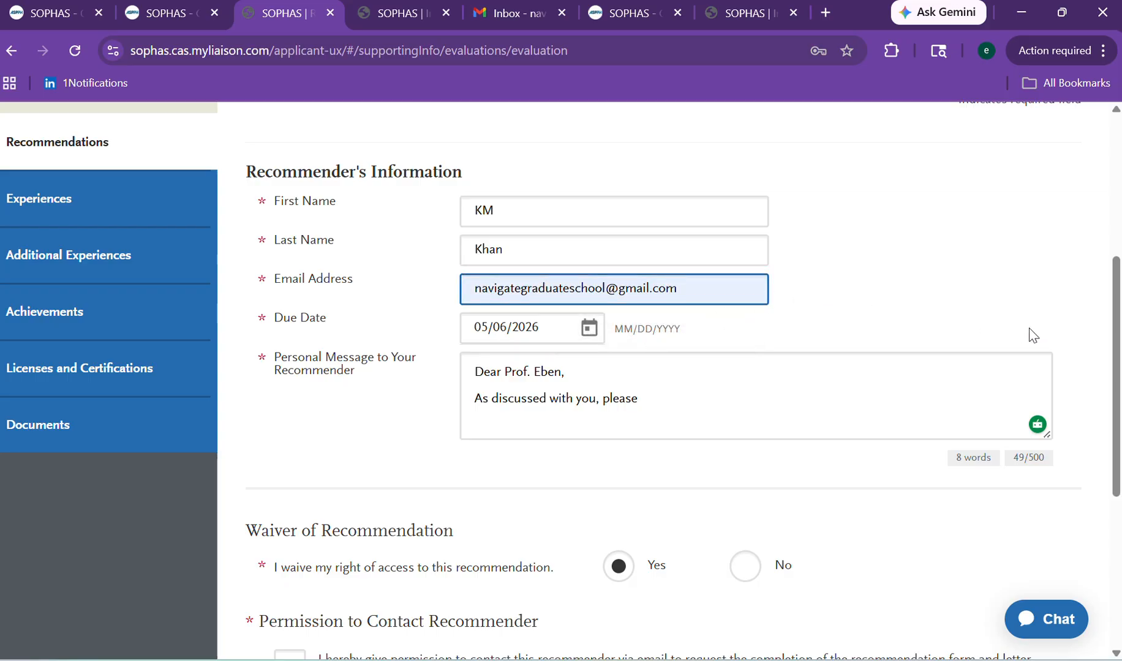
{"action": "scroll", "coordinate": [1040, 368], "scroll_direction": "down", "scroll_amount": 5}
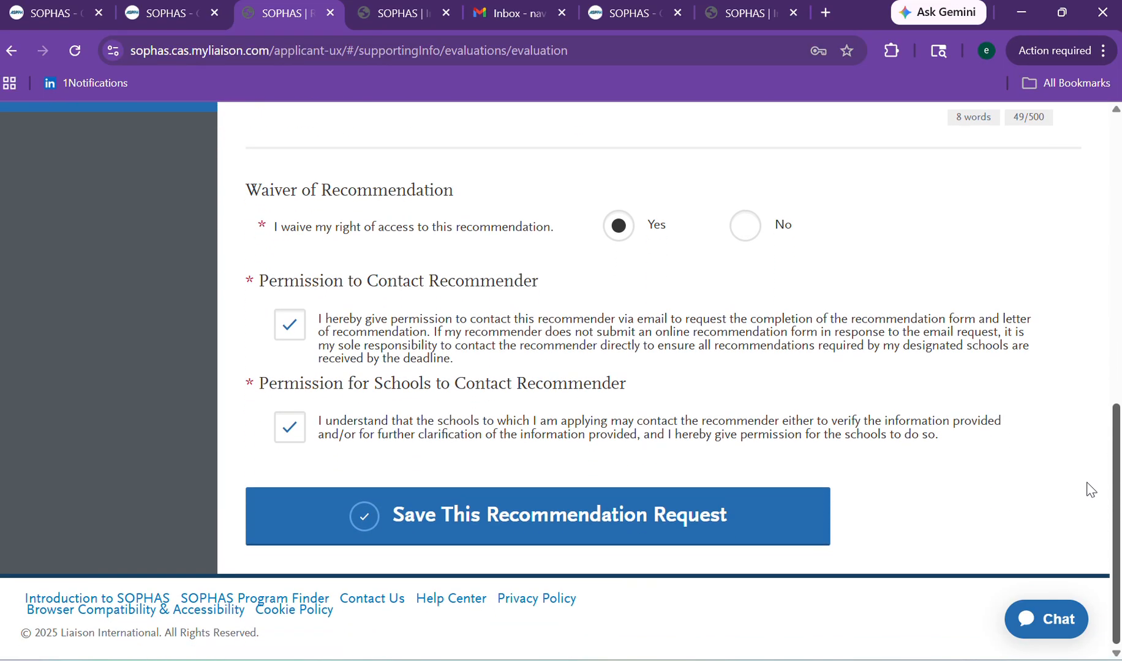
{"action": "left_click", "coordinate": [512, 514]}
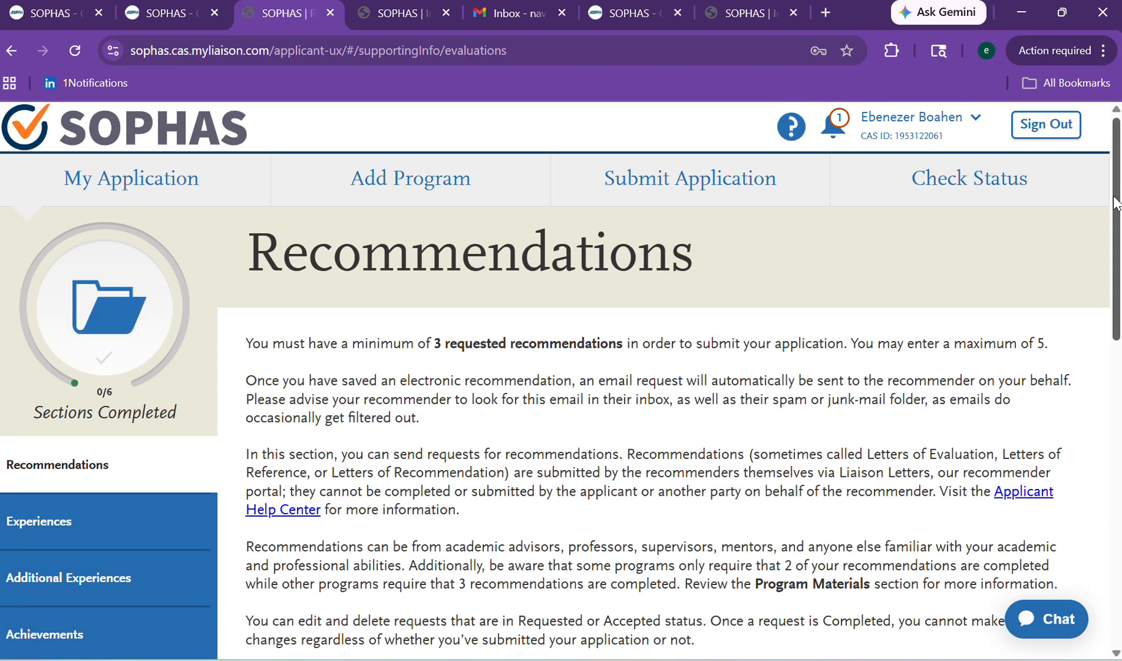
Scroll the Recommendations page to review the Requested entry dated 05/05/2026 and the empty Recommendation 2 and 3 slots.
{"action": "left_click_drag", "start_coordinate": [1116, 204], "coordinate": [1104, 382]}
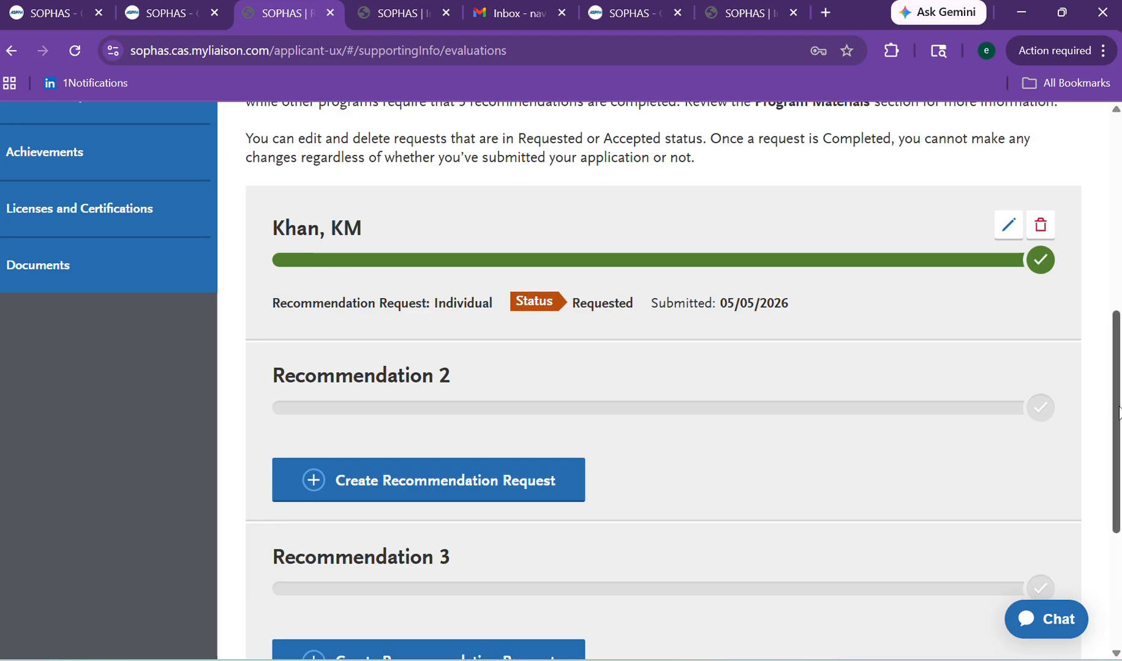
{"action": "scroll", "coordinate": [1117, 409], "scroll_direction": "down", "scroll_amount": 4}
{"action": "scroll", "coordinate": [1117, 409], "scroll_direction": "up", "scroll_amount": 7}
{"action": "scroll", "coordinate": [1118, 409], "scroll_direction": "down", "scroll_amount": 1}
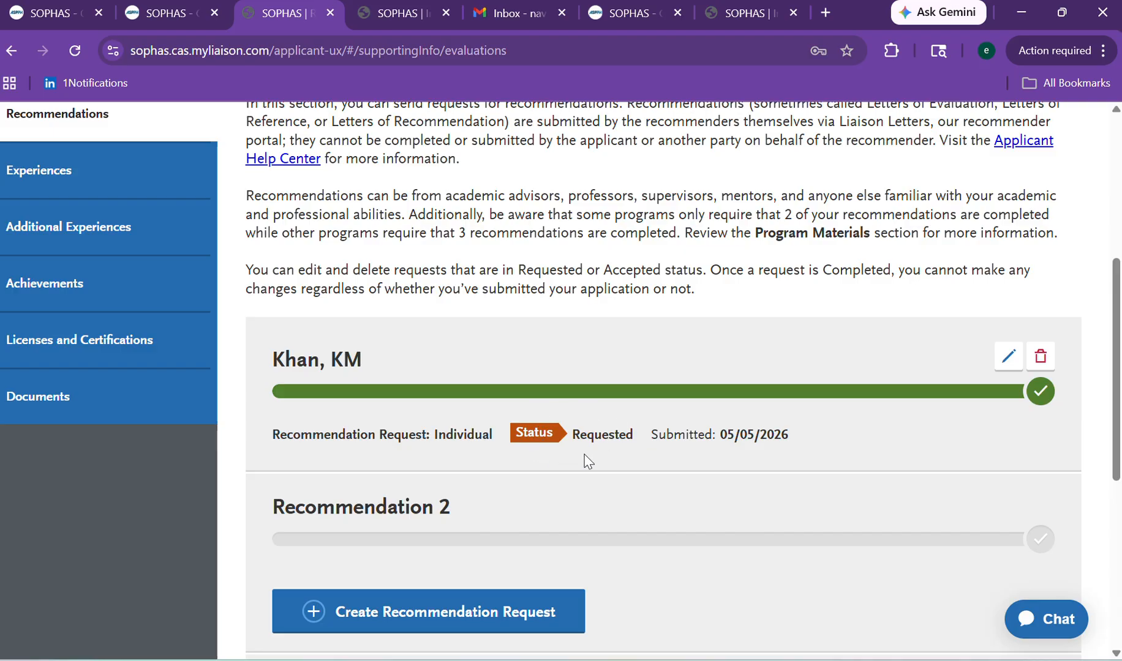
{"action": "scroll", "coordinate": [1114, 367], "scroll_direction": "up", "scroll_amount": 5}
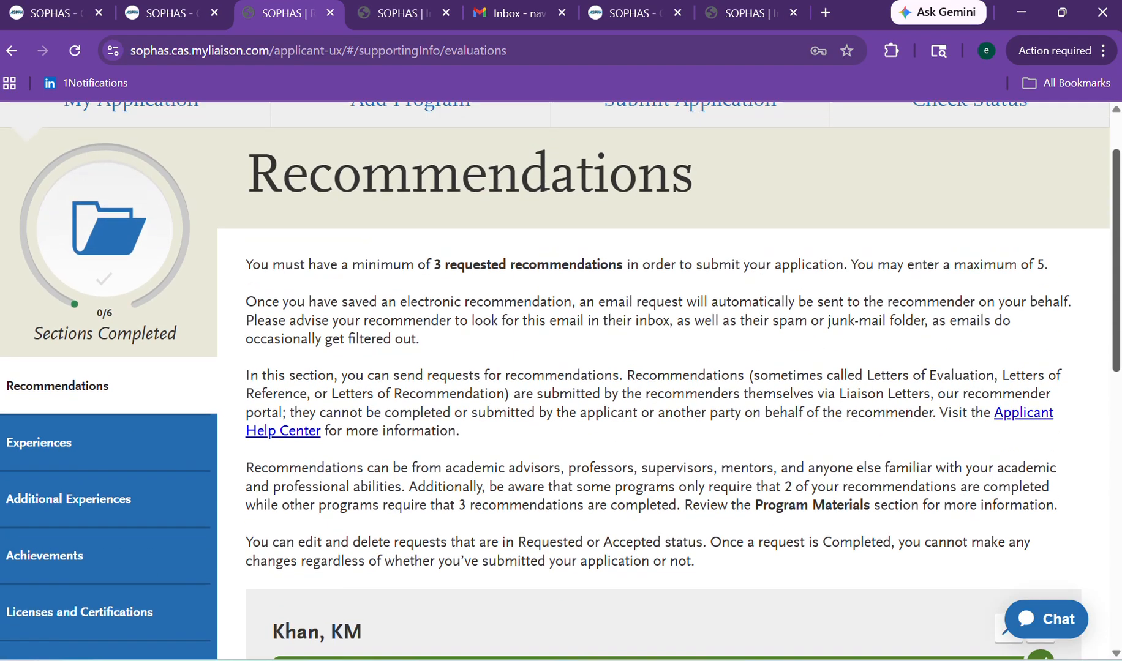
{"action": "left_click_drag", "start_coordinate": [1117, 270], "coordinate": [1117, 382]}
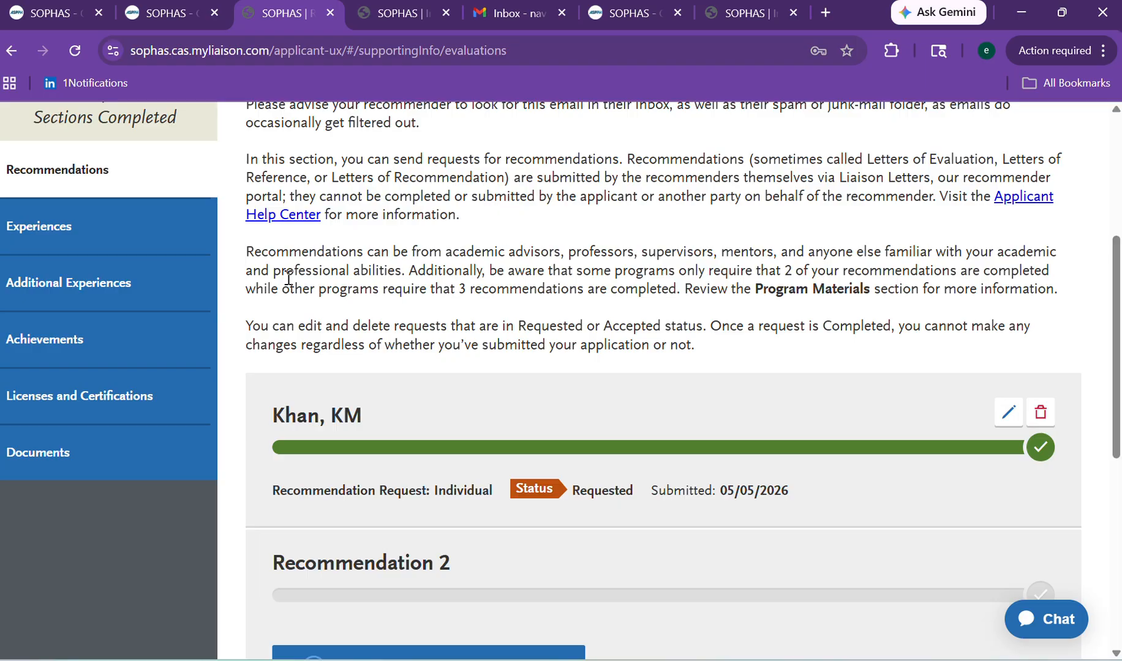
Browse Additional Experiences, then Documents, and start adding a CV/Resume document.
{"action": "left_click", "coordinate": [97, 277]}
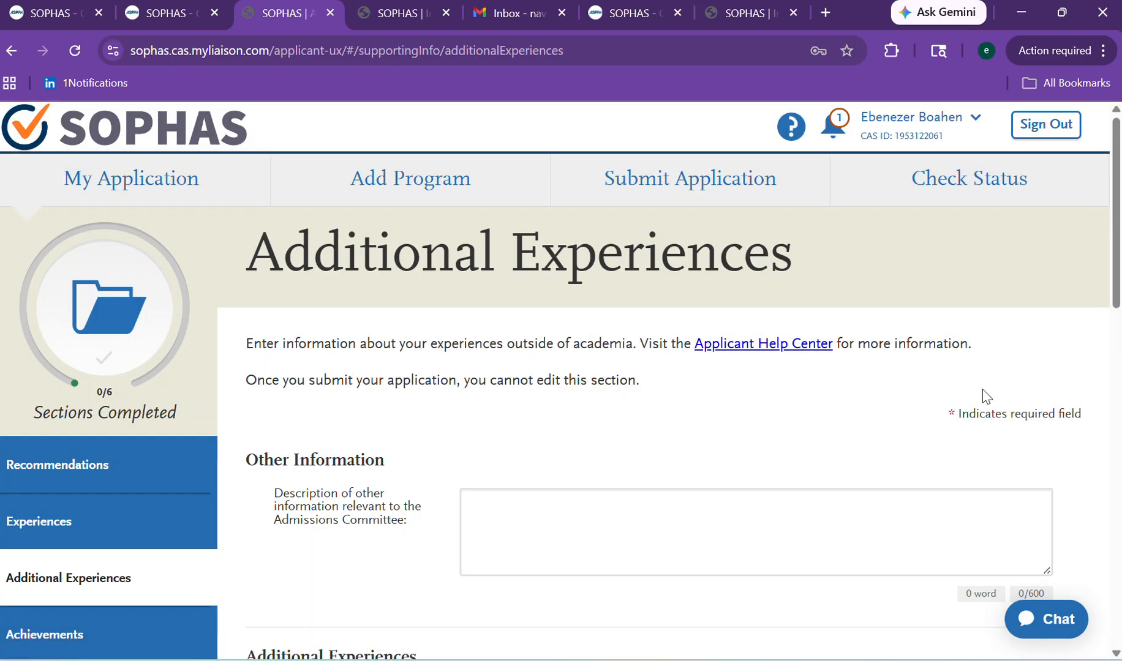
{"action": "left_click_drag", "start_coordinate": [1116, 263], "coordinate": [1109, 403]}
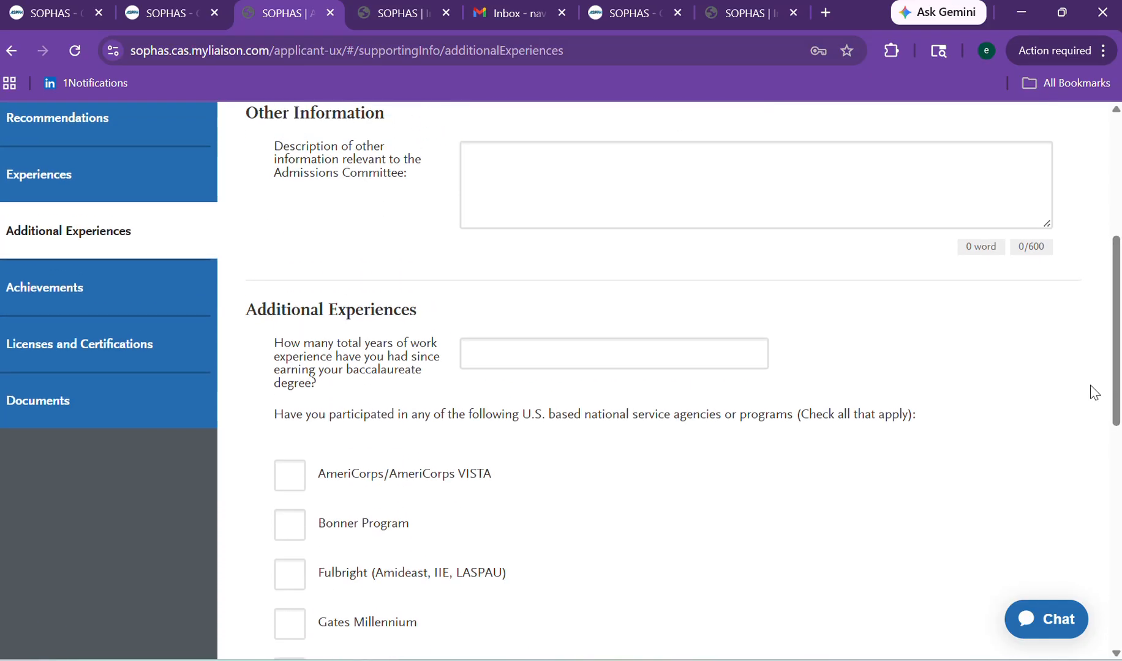
{"action": "left_click", "coordinate": [93, 416]}
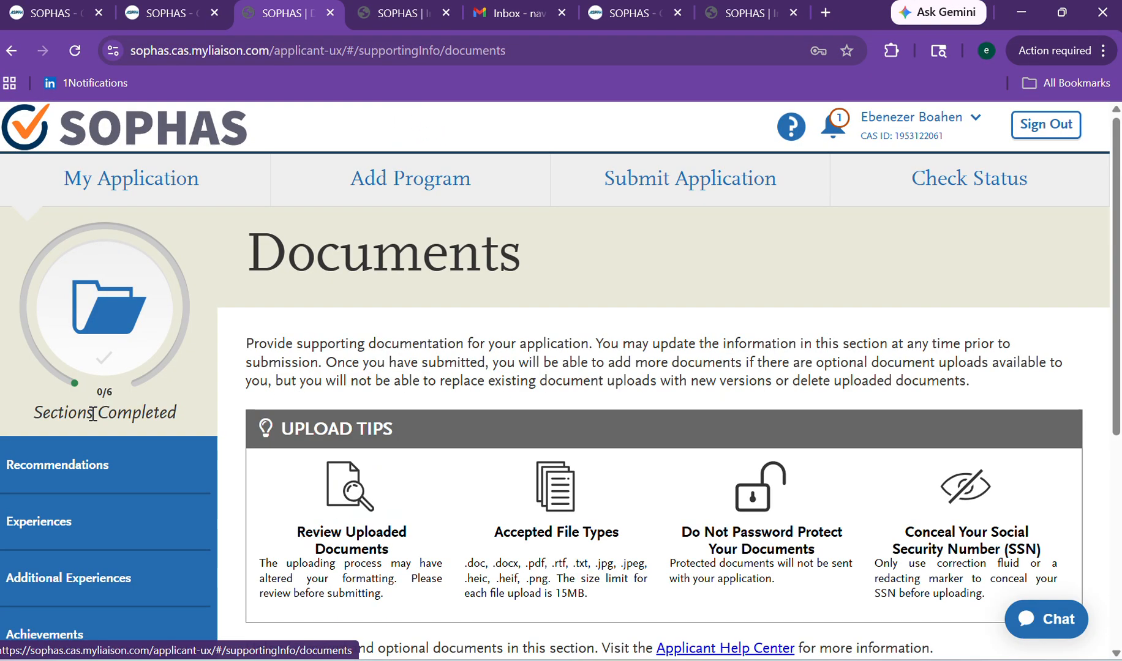
{"action": "left_click_drag", "start_coordinate": [1116, 210], "coordinate": [1117, 433]}
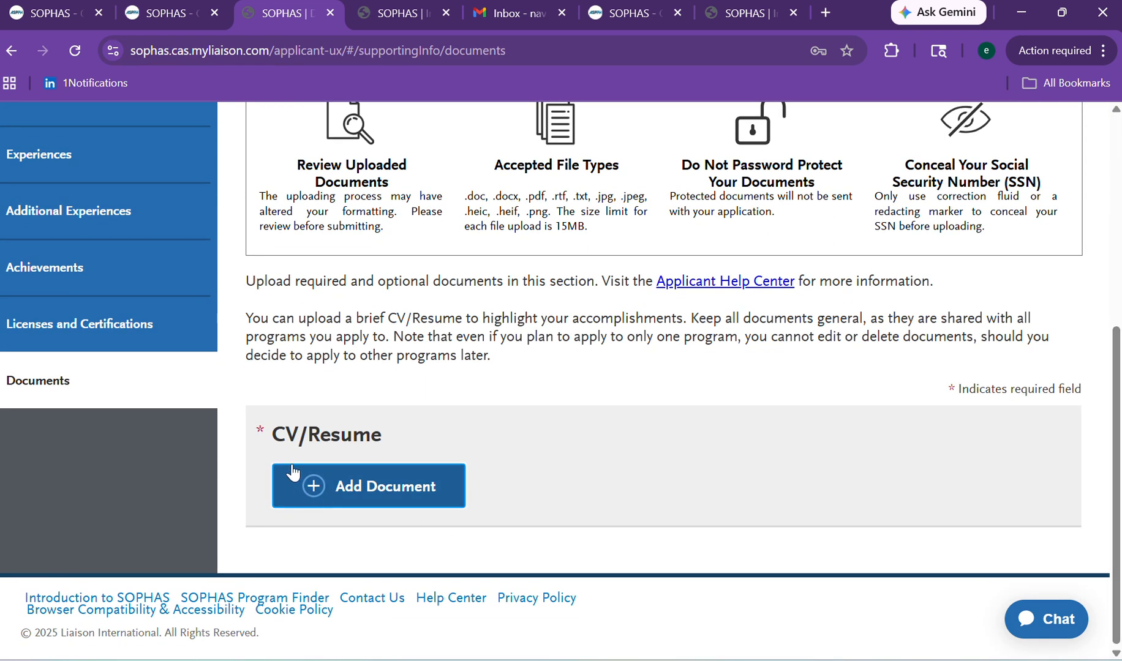
{"action": "left_click", "coordinate": [362, 497]}
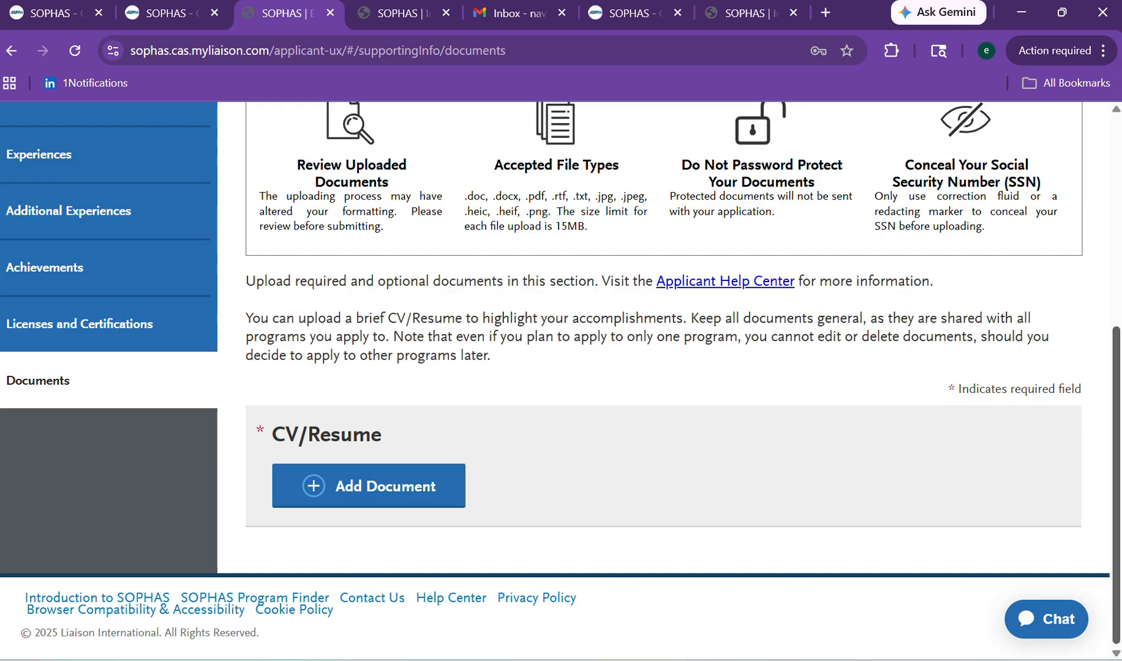
Scroll back up and return to the My Application dashboard.
{"action": "left_click_drag", "start_coordinate": [1117, 432], "coordinate": [1117, 243]}
{"action": "scroll", "coordinate": [1032, 283], "scroll_direction": "down", "scroll_amount": 2}
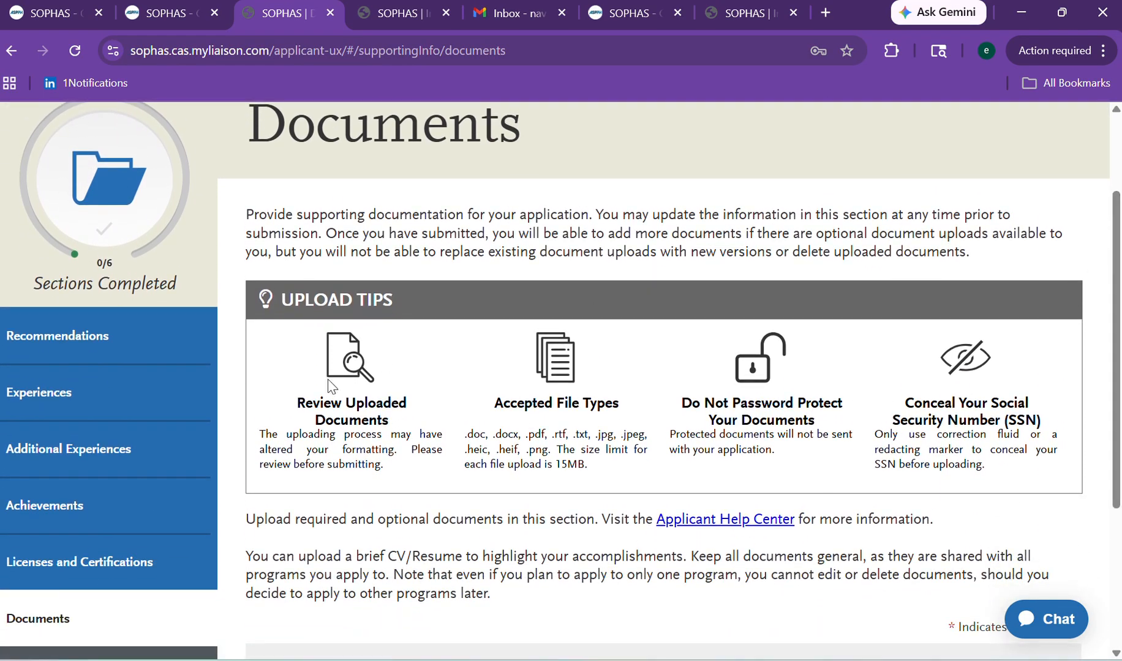
{"action": "left_click_drag", "start_coordinate": [1118, 251], "coordinate": [1048, 87]}
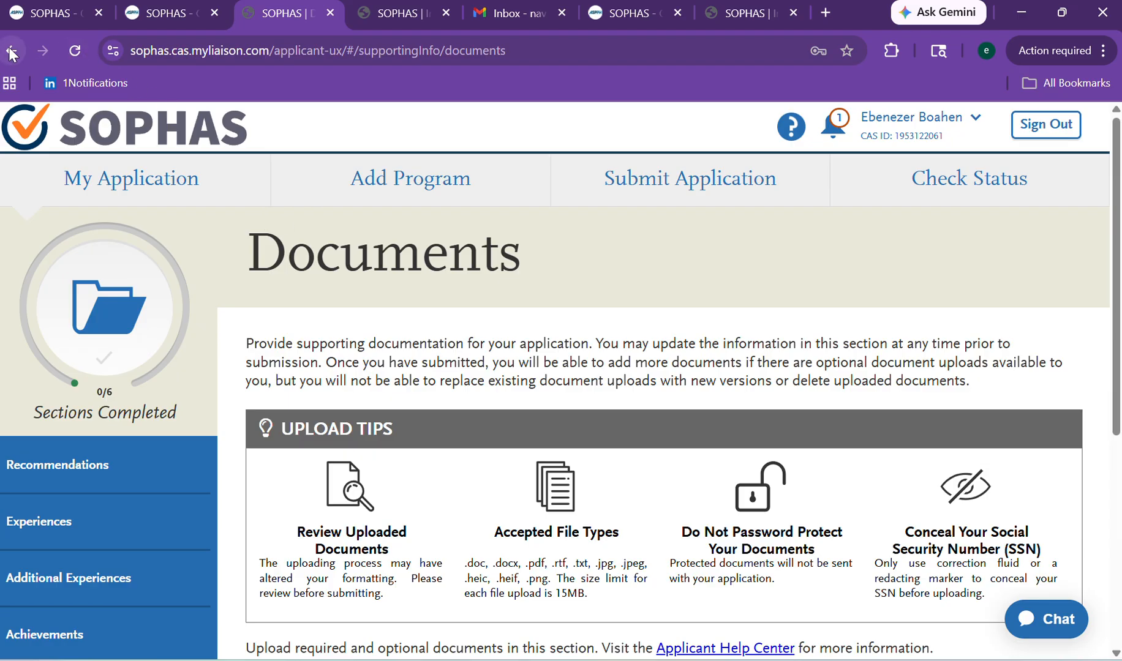
{"action": "left_click", "coordinate": [183, 197]}
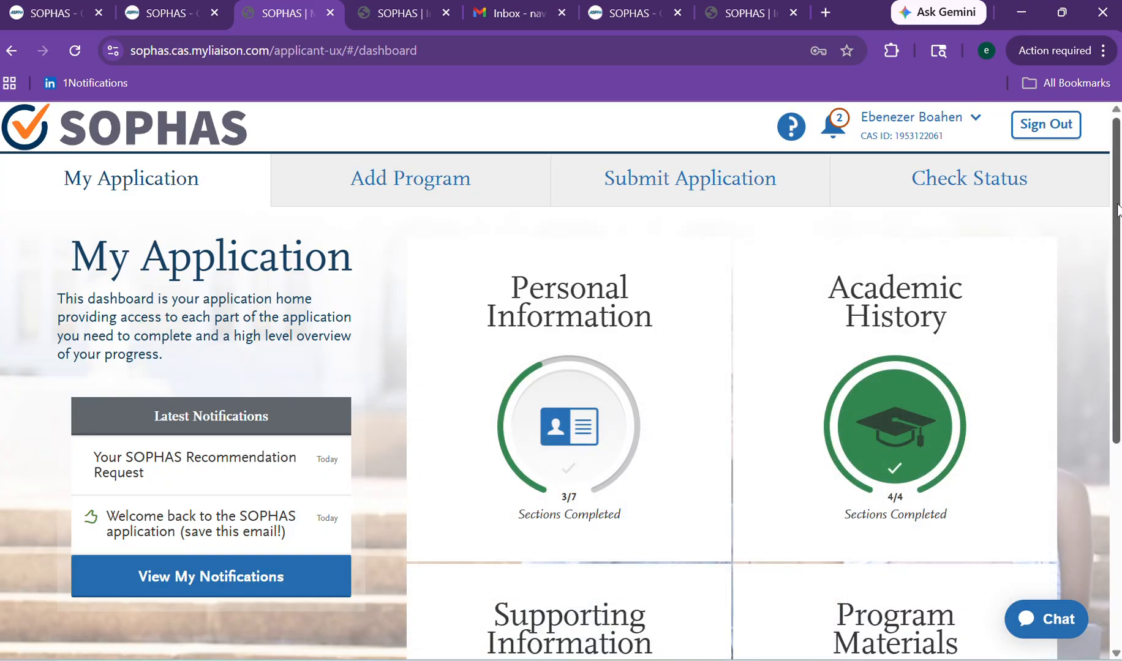
Open Add Programs and scroll down to the Boston University School of Public Health programs.
{"action": "left_click_drag", "start_coordinate": [1118, 210], "coordinate": [1089, 186]}
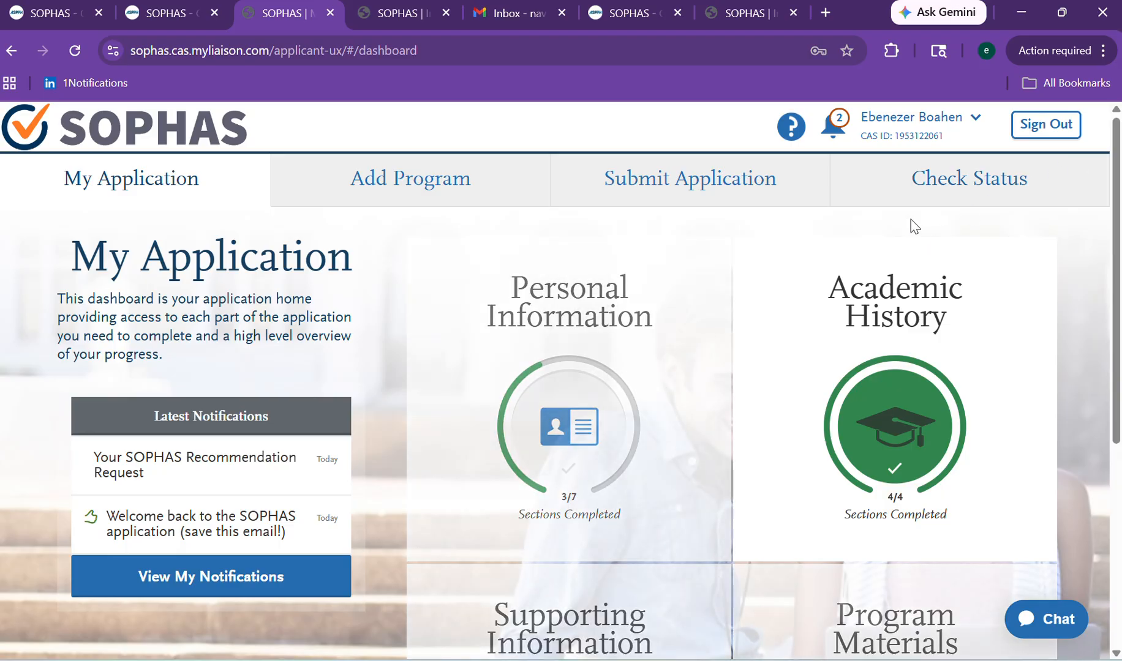
{"action": "left_click", "coordinate": [468, 196]}
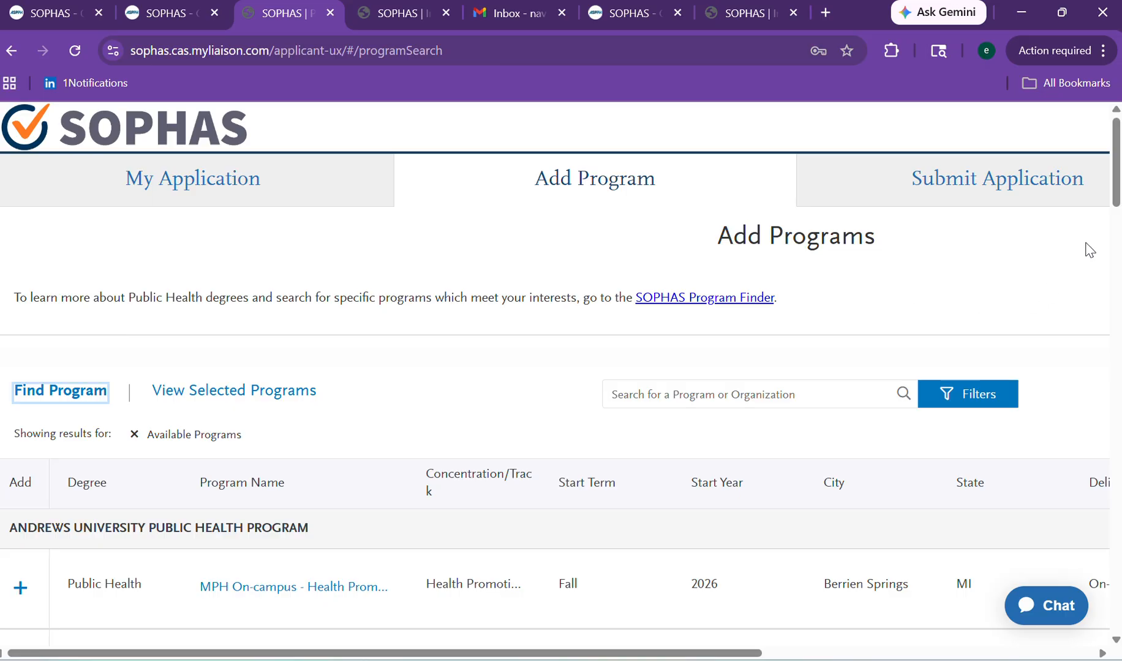
{"action": "left_click_drag", "start_coordinate": [1117, 178], "coordinate": [1116, 303]}
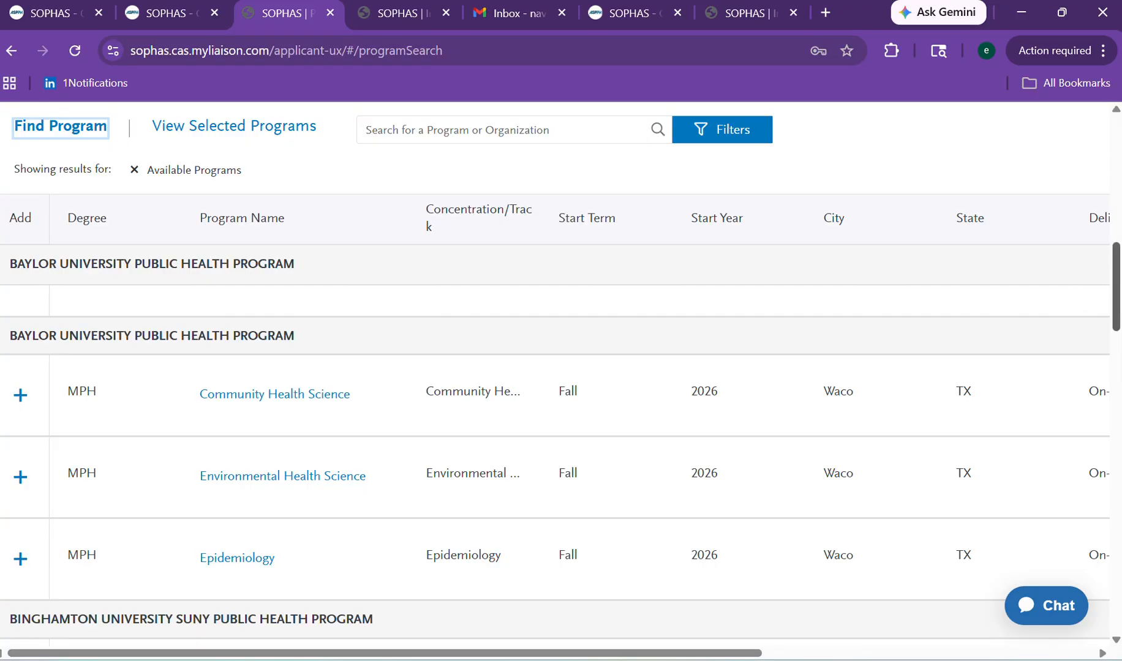
{"action": "mouse_move", "coordinate": [1115, 281]}
{"action": "left_mouse_down"}
{"action": "mouse_move", "coordinate": [1115, 585]}
{"action": "mouse_move", "coordinate": [1115, 499]}
{"action": "left_mouse_up"}
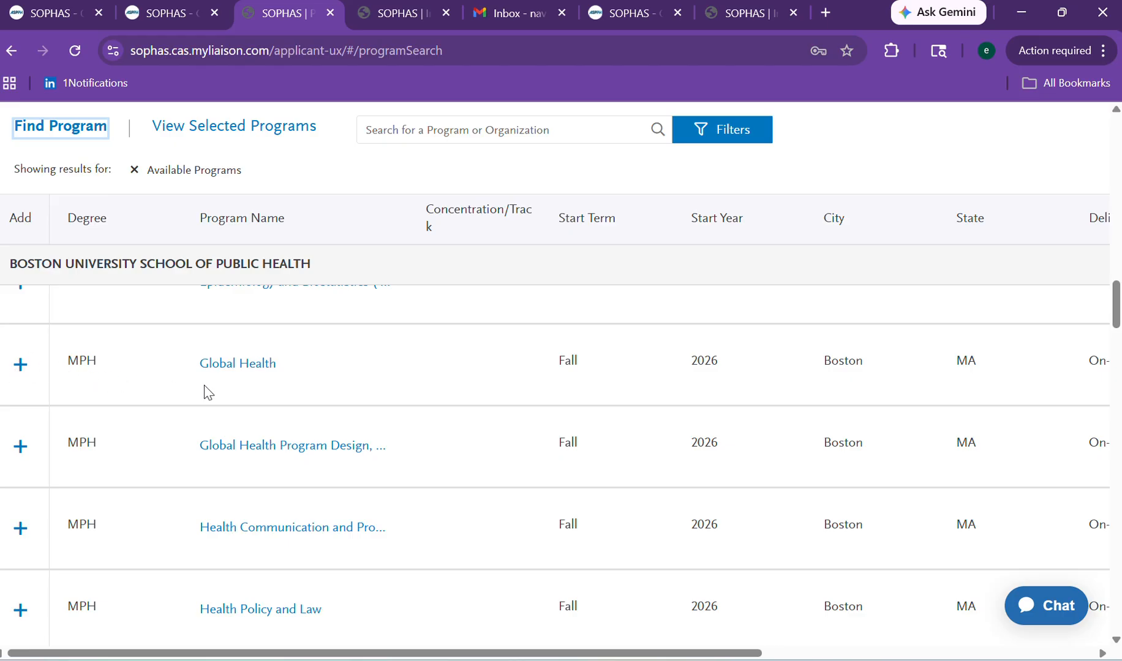
Read the Global Health description, then add the program below it and cancel its removal.
{"action": "left_click", "coordinate": [216, 363]}
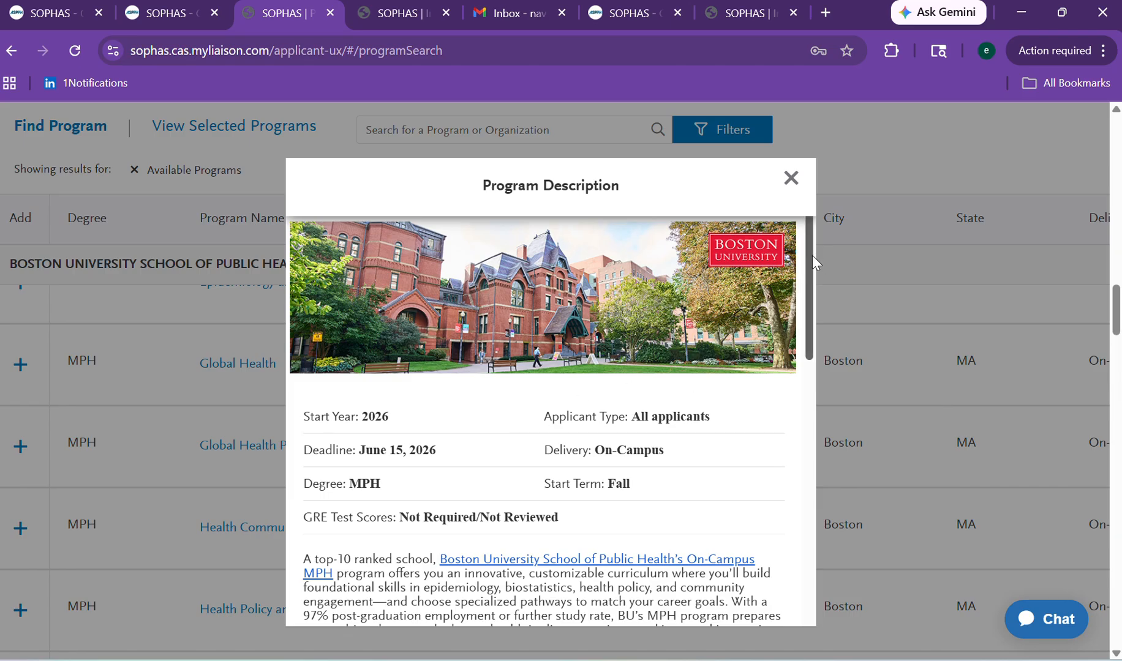
{"action": "mouse_move", "coordinate": [812, 255]}
{"action": "left_mouse_down"}
{"action": "mouse_move", "coordinate": [799, 318]}
{"action": "mouse_move", "coordinate": [806, 504]}
{"action": "mouse_move", "coordinate": [778, 293]}
{"action": "mouse_move", "coordinate": [785, 532]}
{"action": "mouse_move", "coordinate": [767, 235]}
{"action": "left_mouse_up"}
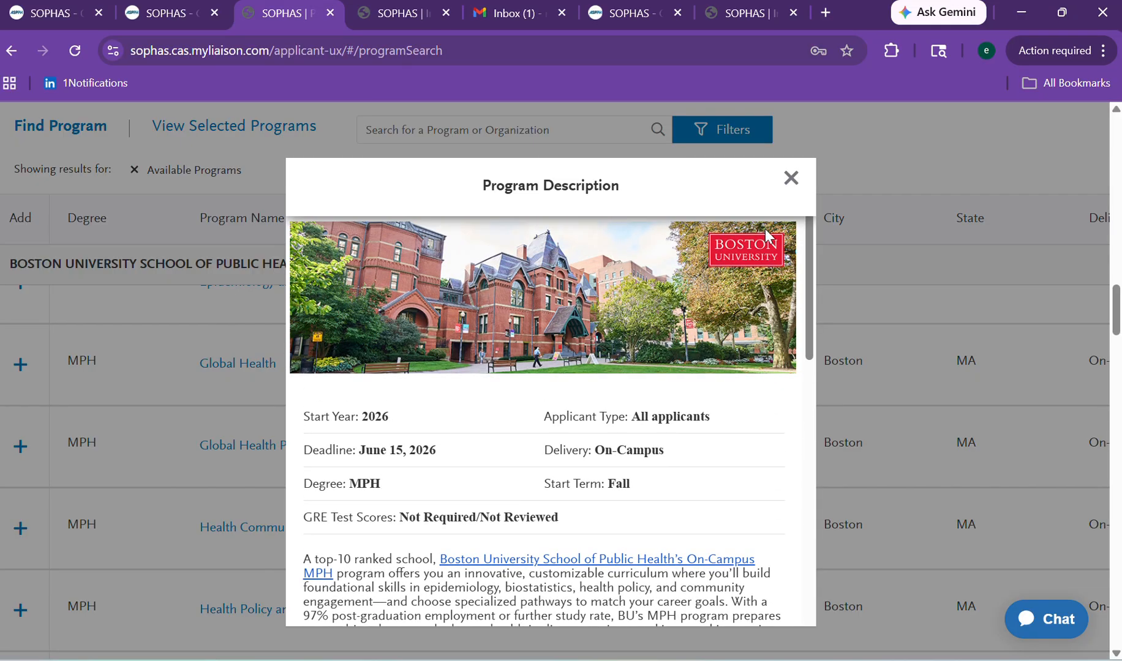
{"action": "left_click", "coordinate": [790, 179]}
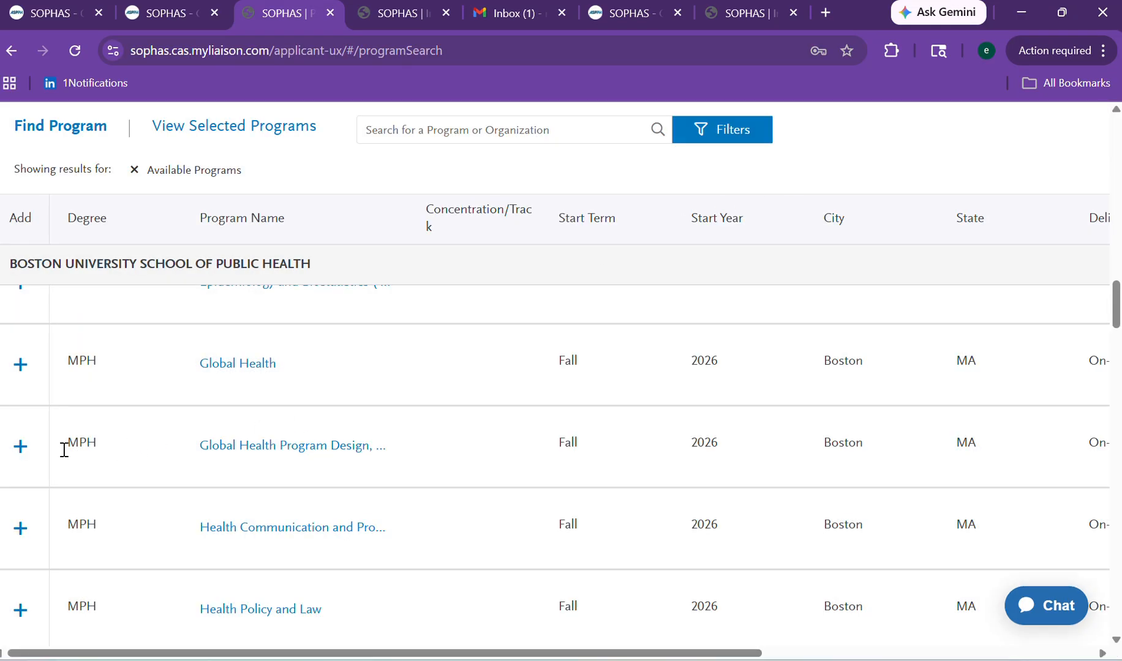
{"action": "left_click", "coordinate": [21, 449]}
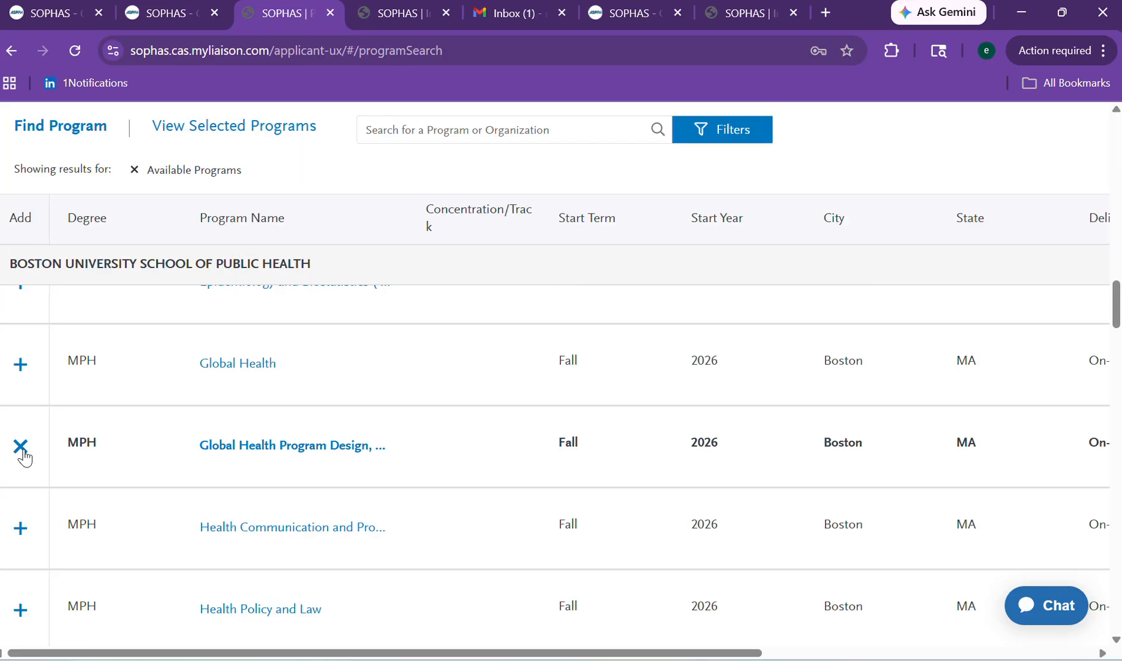
{"action": "left_click", "coordinate": [26, 453]}
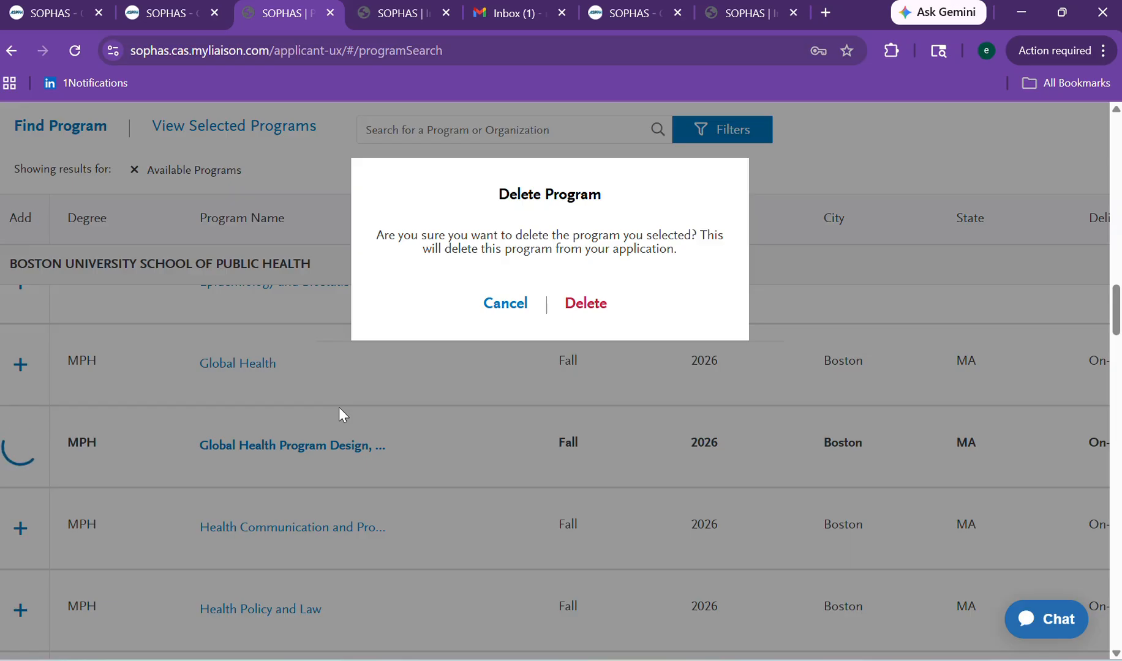
{"action": "left_click", "coordinate": [500, 304]}
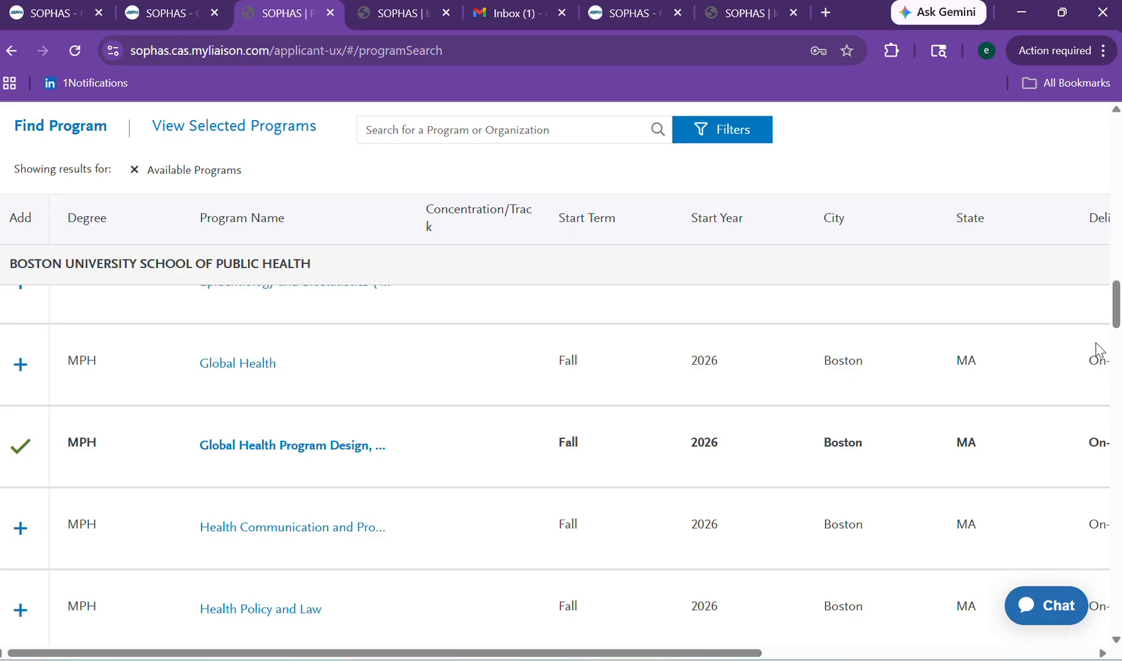
{"action": "left_click_drag", "start_coordinate": [1113, 317], "coordinate": [1116, 281]}
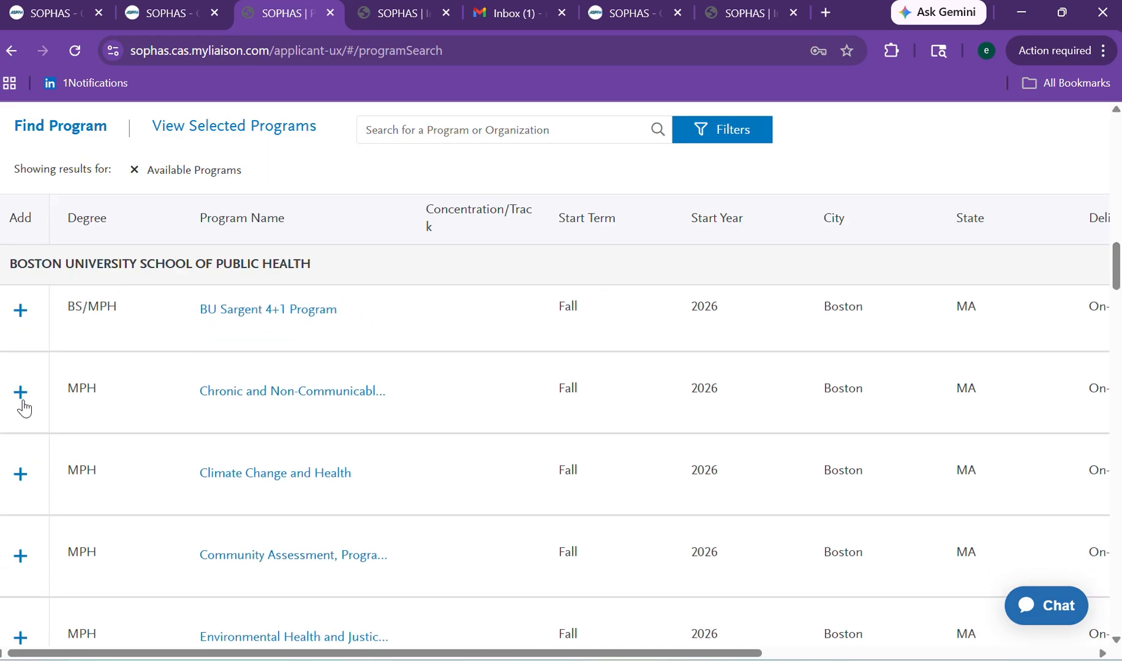
Add Chronic and Non-Communicable Diseases, replacing the previous Boston University choice, then return to the dashboard.
{"action": "left_click", "coordinate": [238, 401]}
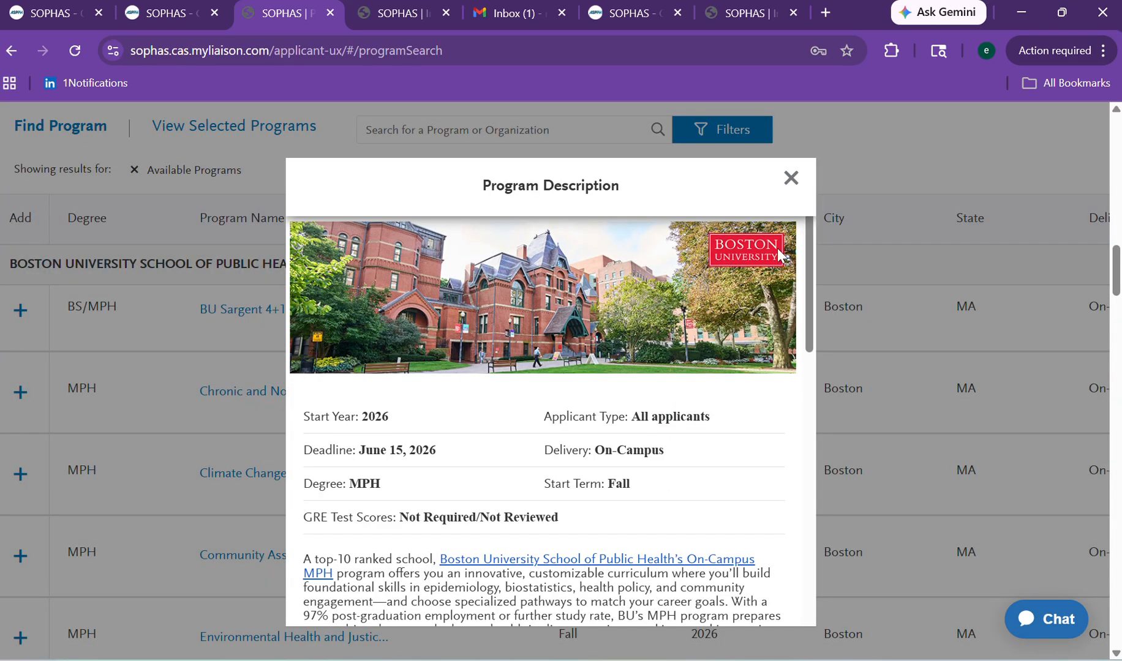
{"action": "left_click_drag", "start_coordinate": [809, 228], "coordinate": [745, 218]}
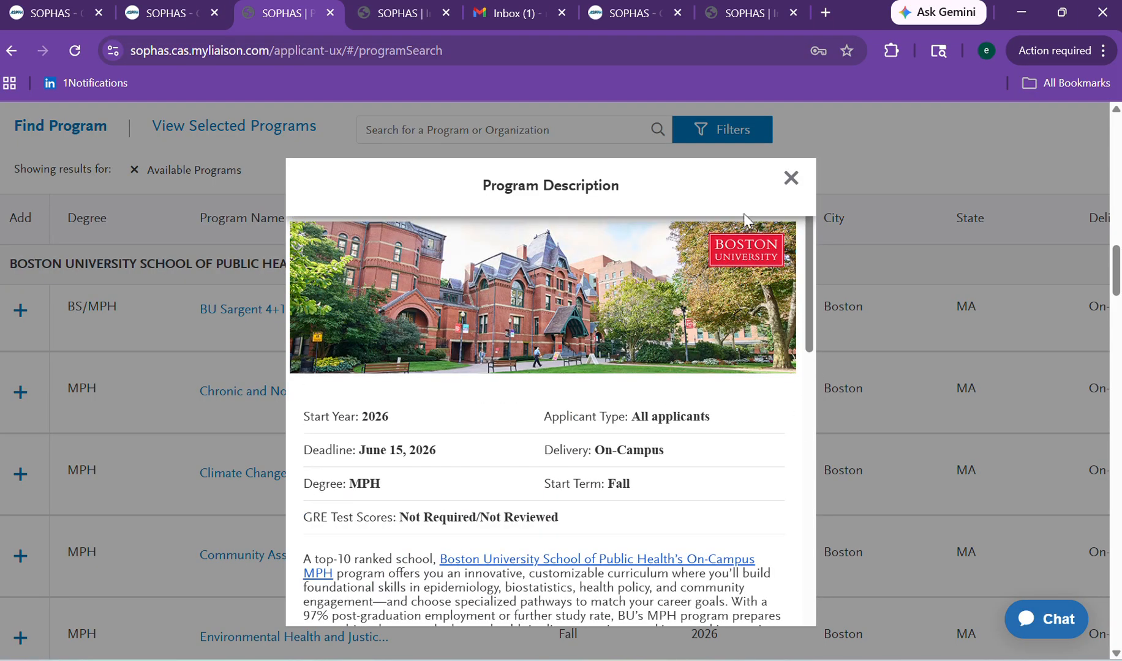
{"action": "left_click", "coordinate": [791, 179]}
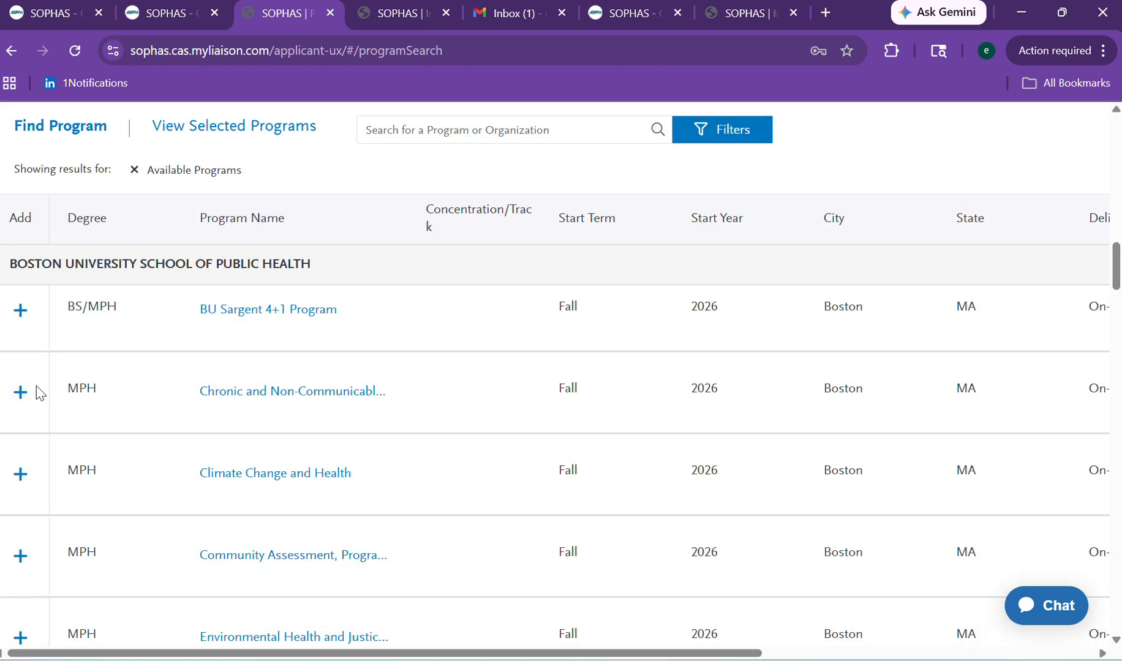
{"action": "left_click", "coordinate": [20, 395]}
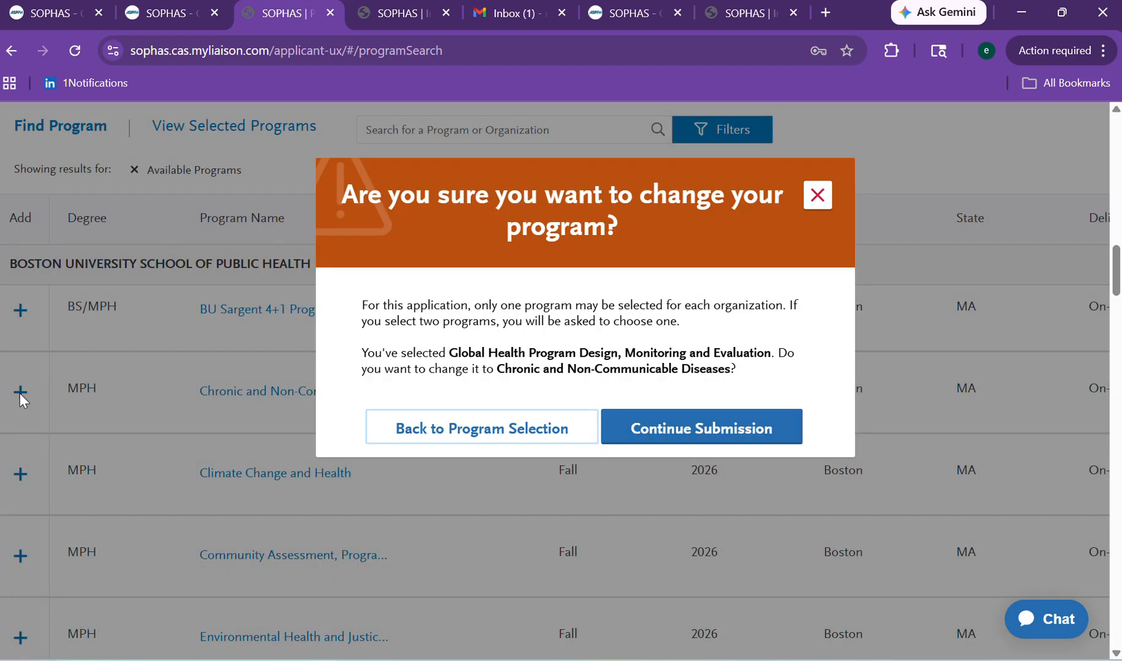
{"action": "left_click", "coordinate": [637, 428]}
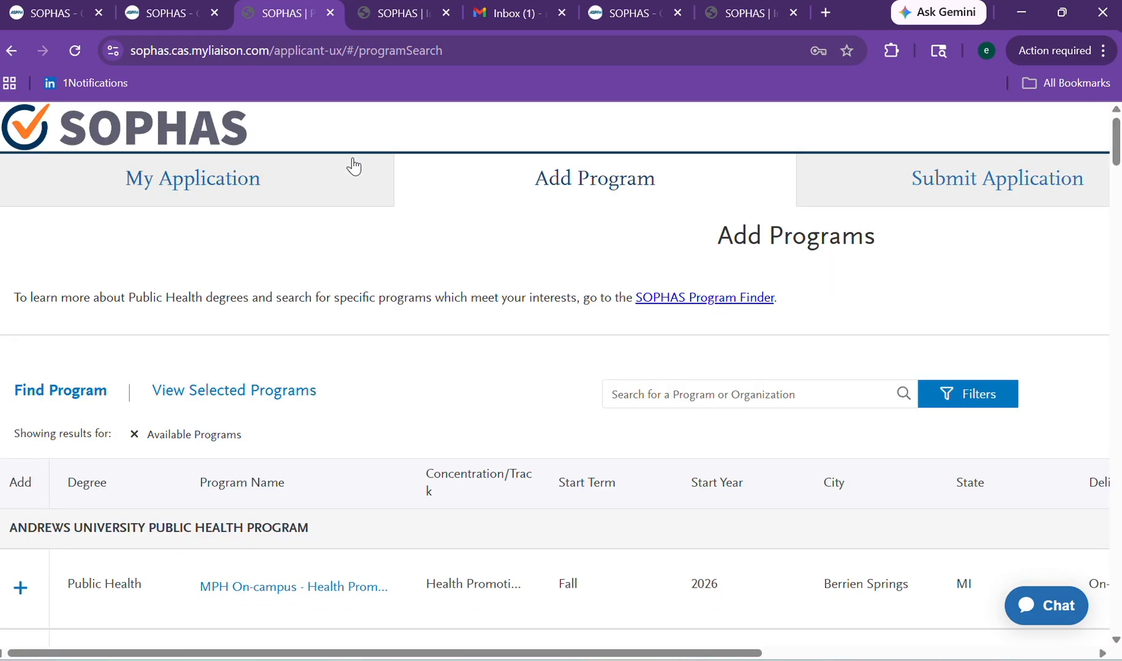
{"action": "left_click", "coordinate": [231, 193]}
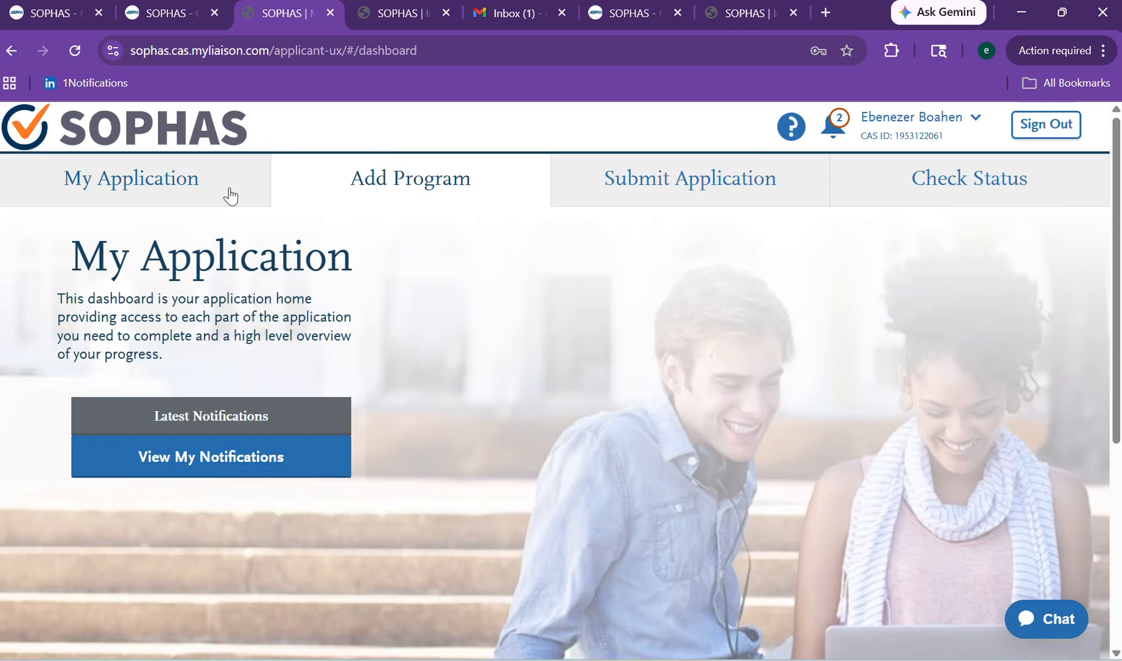
Expand Program Materials to see Chronic and Non-Communicable Diseases and IIHMR Schoolwide MPH, then reopen Add Programs.
{"action": "scroll", "coordinate": [1043, 230], "scroll_direction": "down", "scroll_amount": 5}
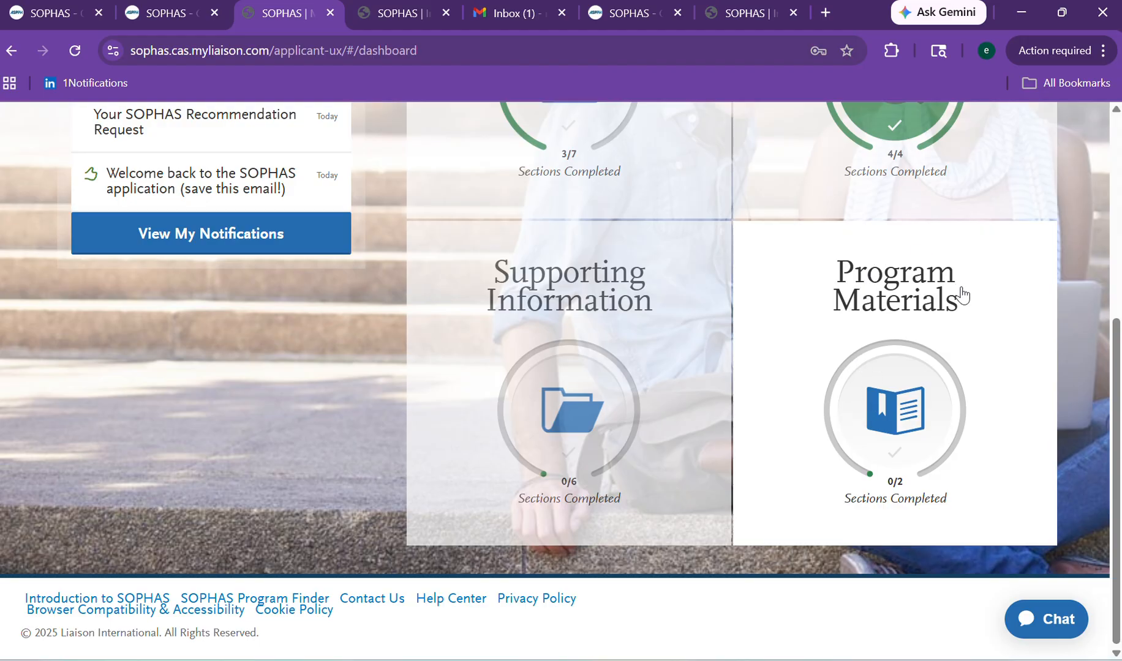
{"action": "left_click", "coordinate": [847, 375]}
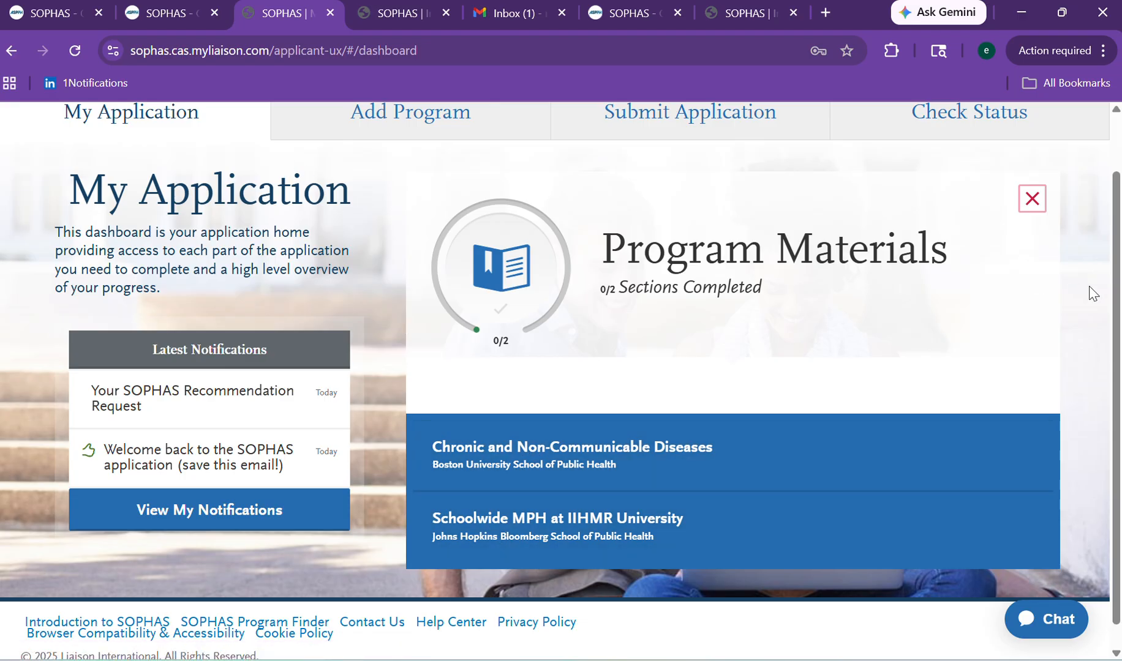
{"action": "scroll", "coordinate": [1115, 281], "scroll_direction": "up", "scroll_amount": 1}
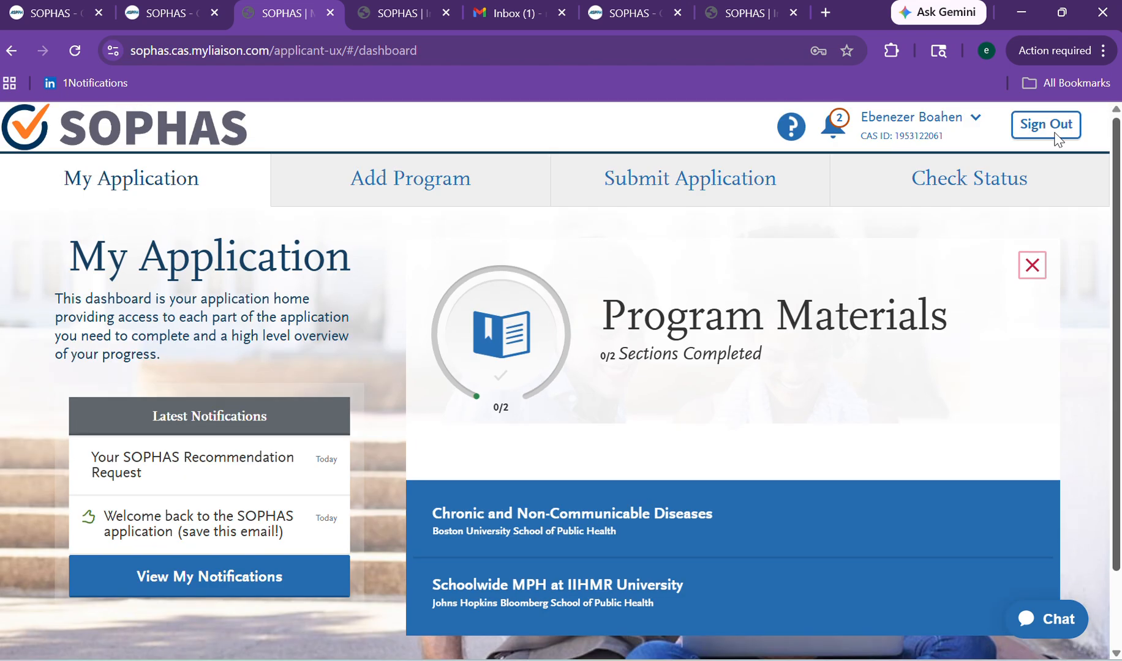
{"action": "double_click", "coordinate": [359, 174]}
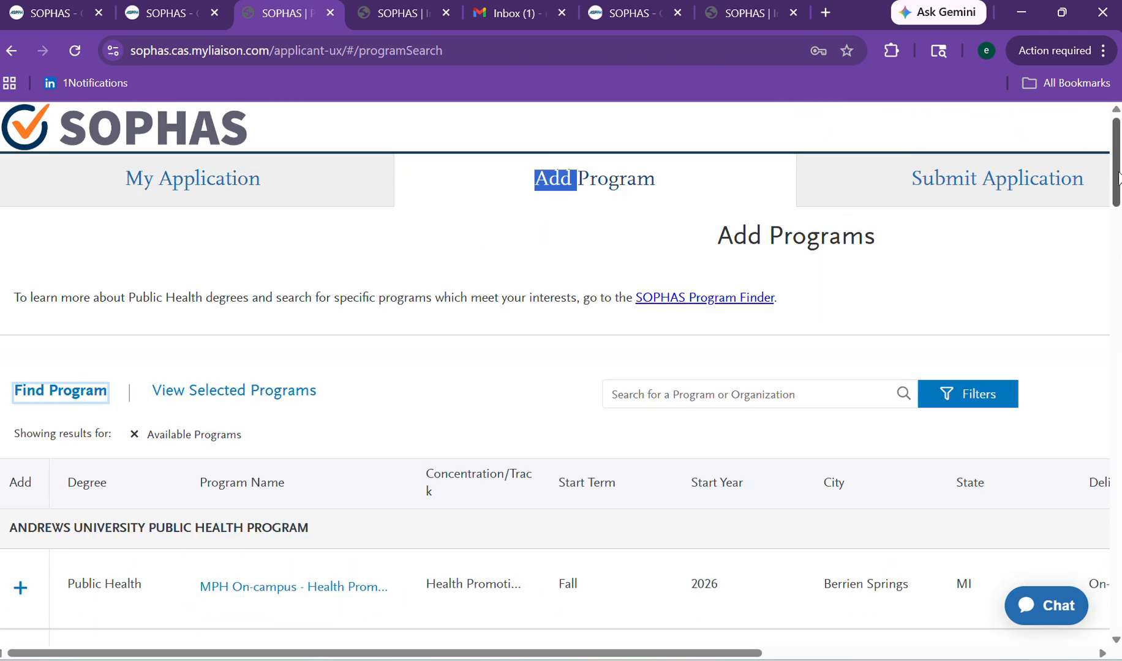
Scroll the program list down to the Colorado School of Public Health MPH programs for Fall 2026.
{"action": "scroll", "coordinate": [1102, 306], "scroll_direction": "down", "scroll_amount": 4}
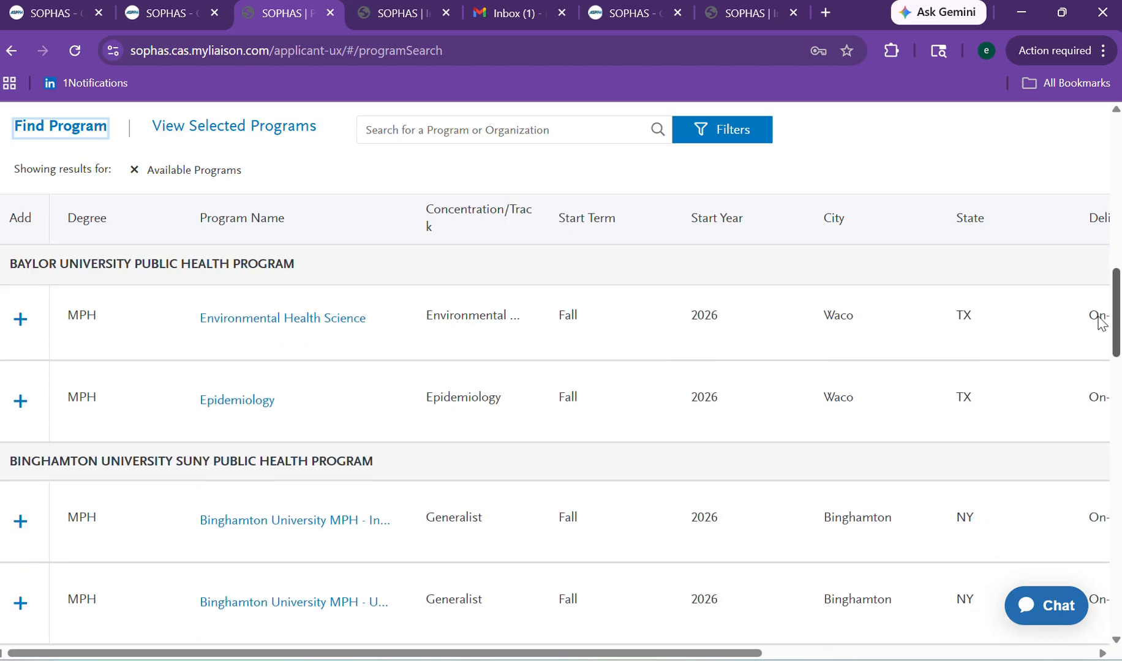
{"action": "scroll", "coordinate": [1101, 324], "scroll_direction": "down", "scroll_amount": 2}
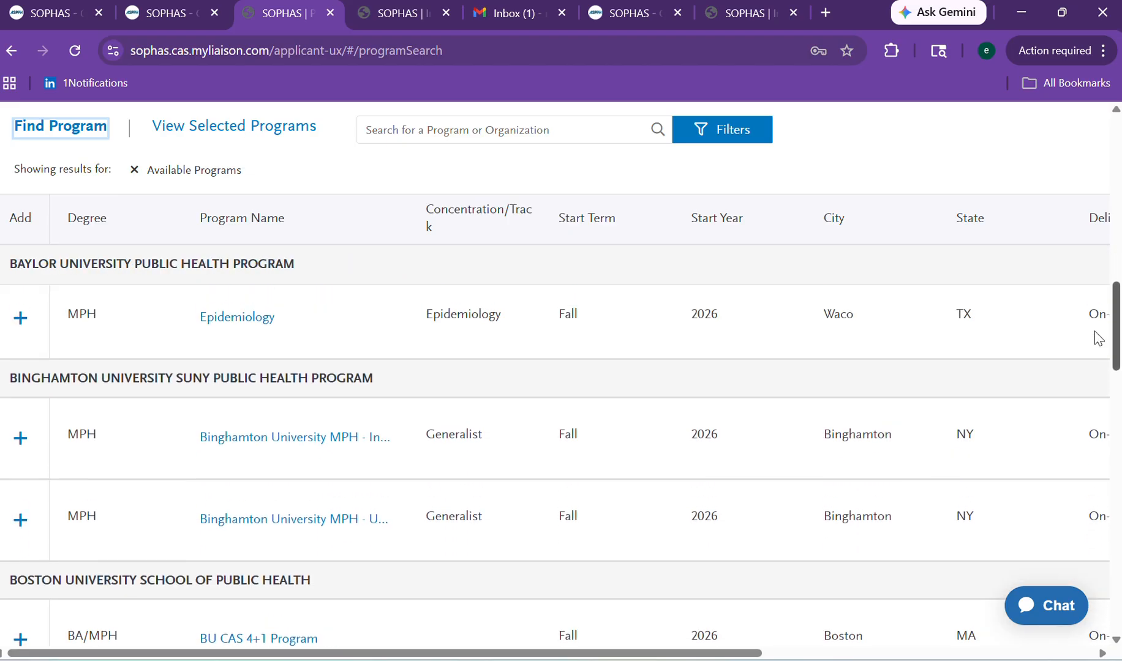
{"action": "scroll", "coordinate": [1098, 339], "scroll_direction": "down", "scroll_amount": 3}
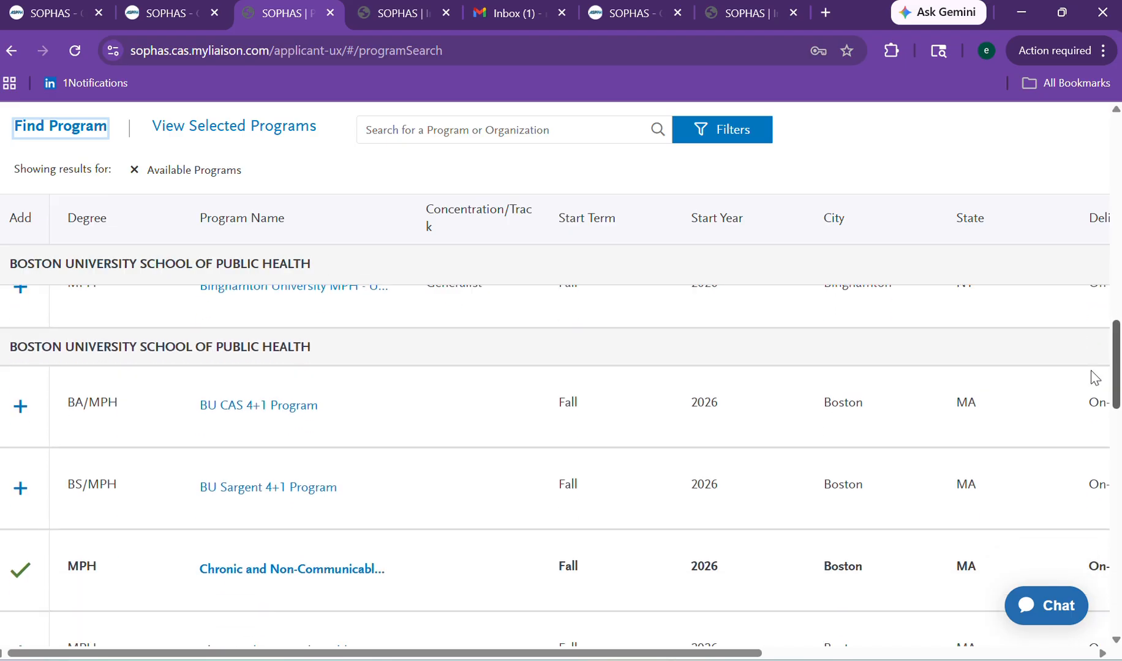
{"action": "scroll", "coordinate": [1095, 377], "scroll_direction": "down", "scroll_amount": 7}
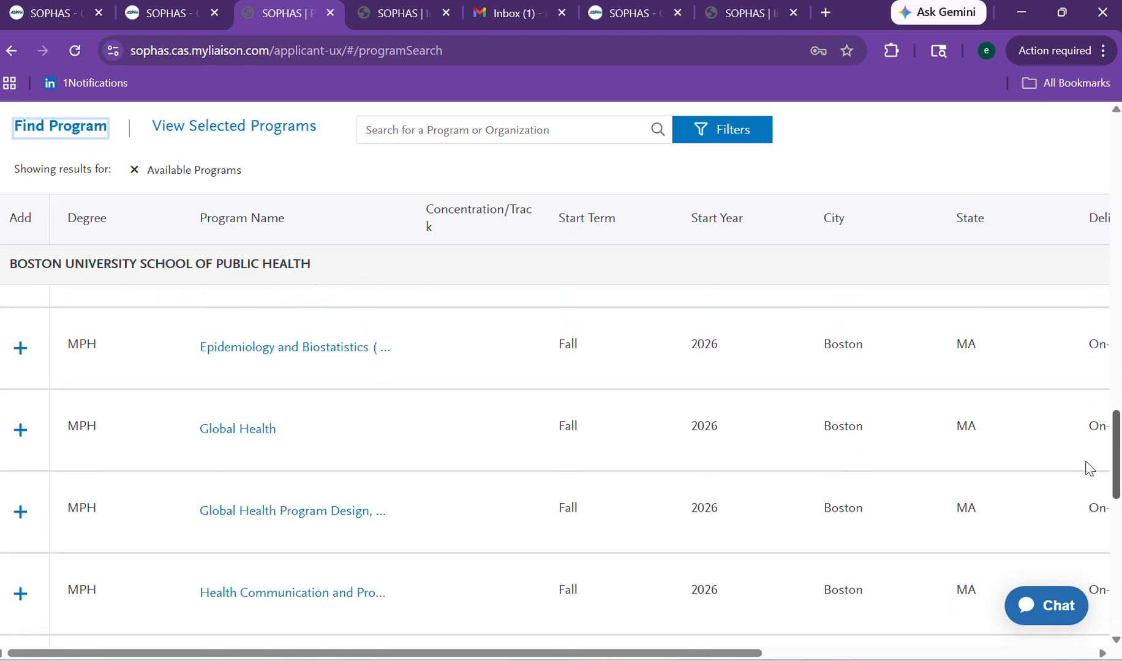
{"action": "scroll", "coordinate": [1084, 527], "scroll_direction": "down", "scroll_amount": 10}
{"action": "scroll", "coordinate": [1079, 588], "scroll_direction": "up", "scroll_amount": 5}
{"action": "scroll", "coordinate": [1075, 578], "scroll_direction": "down", "scroll_amount": 2}
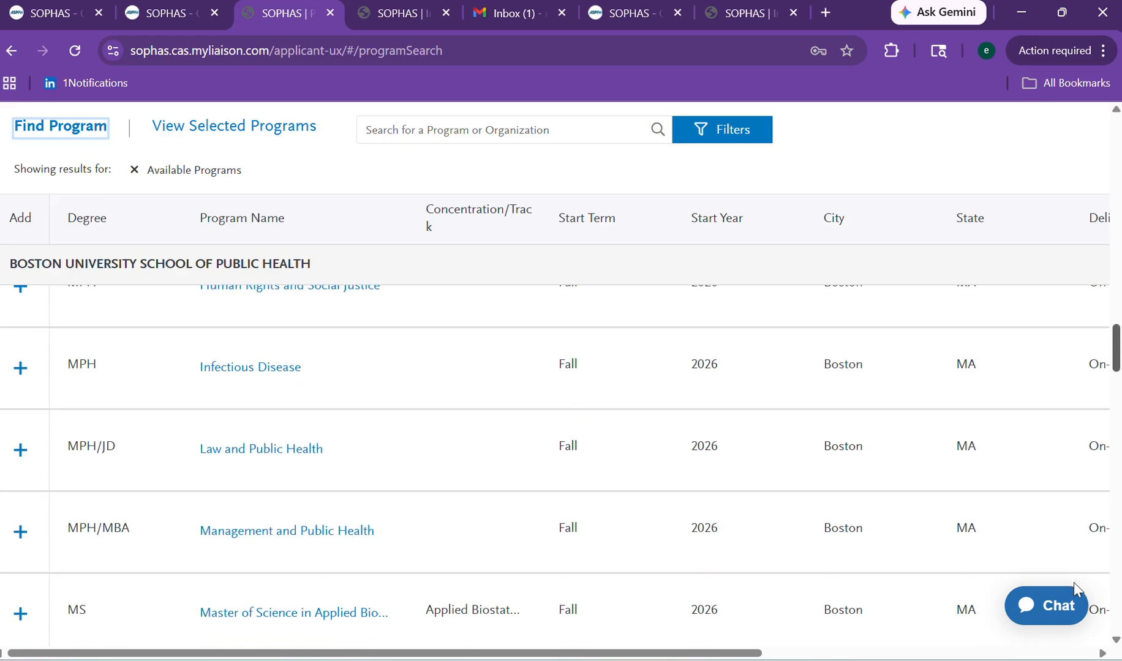
{"action": "scroll", "coordinate": [1075, 585], "scroll_direction": "down", "scroll_amount": 8}
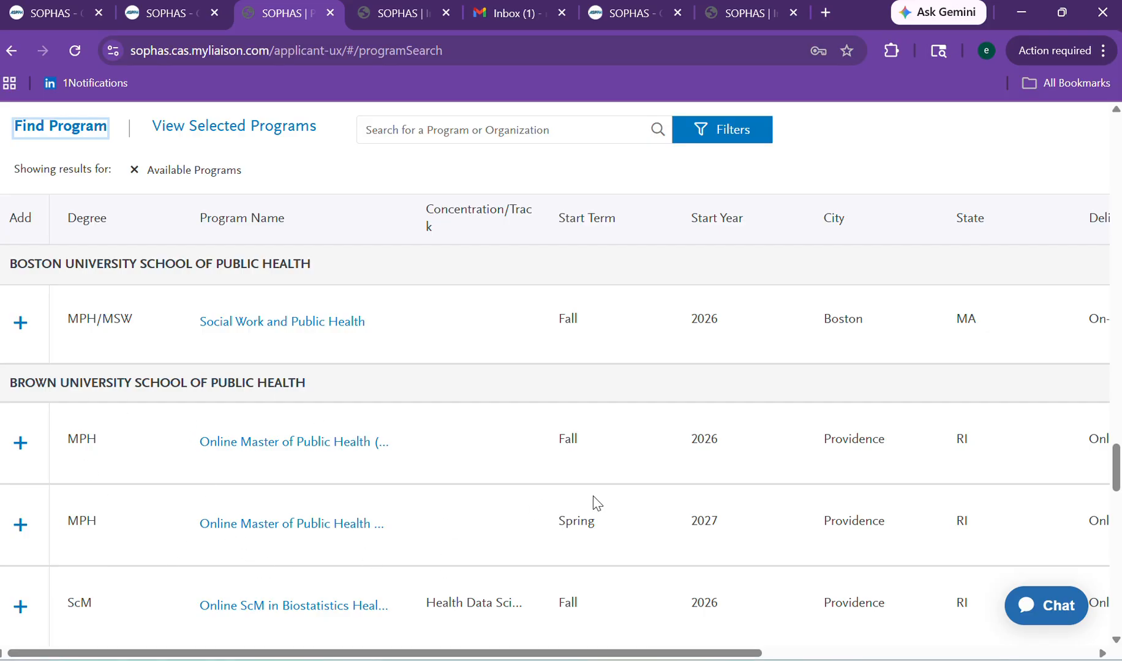
{"action": "left_click_drag", "start_coordinate": [1118, 469], "coordinate": [1118, 600]}
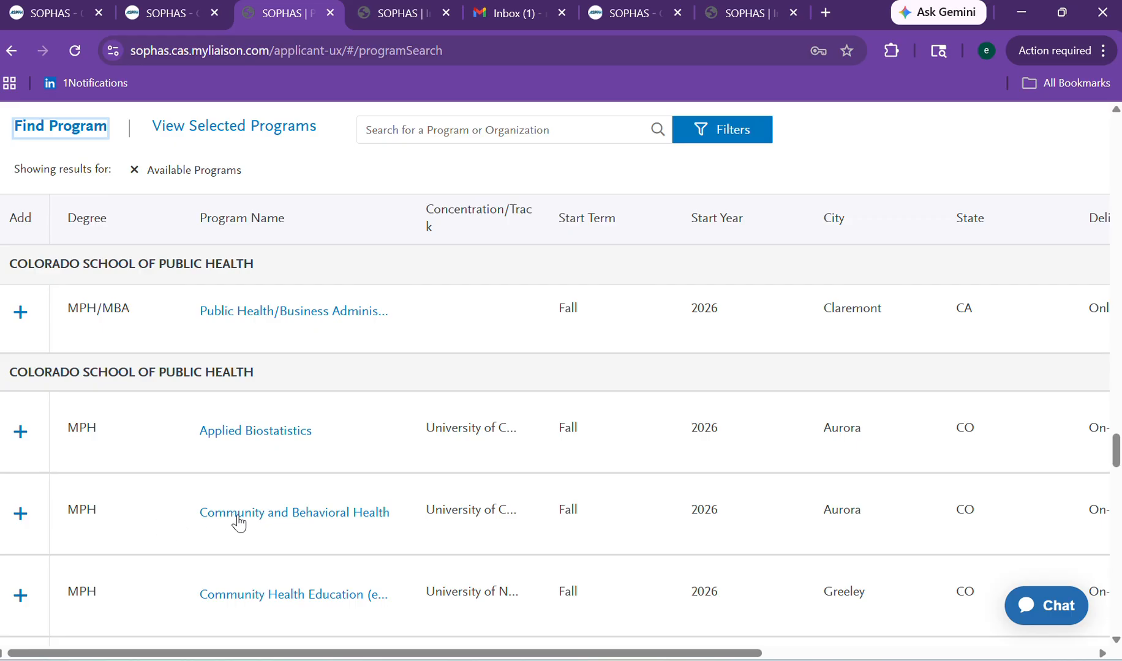
Add Colorado's Community and Behavioral Health MPH, read its description, then delete it again.
{"action": "left_click", "coordinate": [21, 516]}
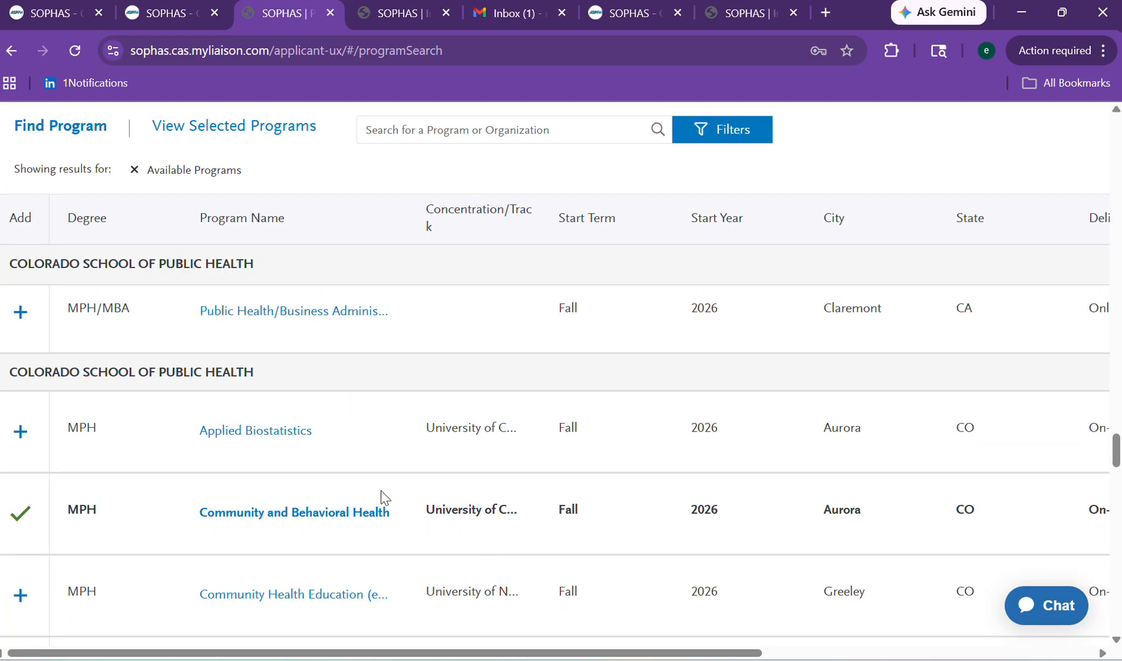
{"action": "left_click", "coordinate": [277, 514]}
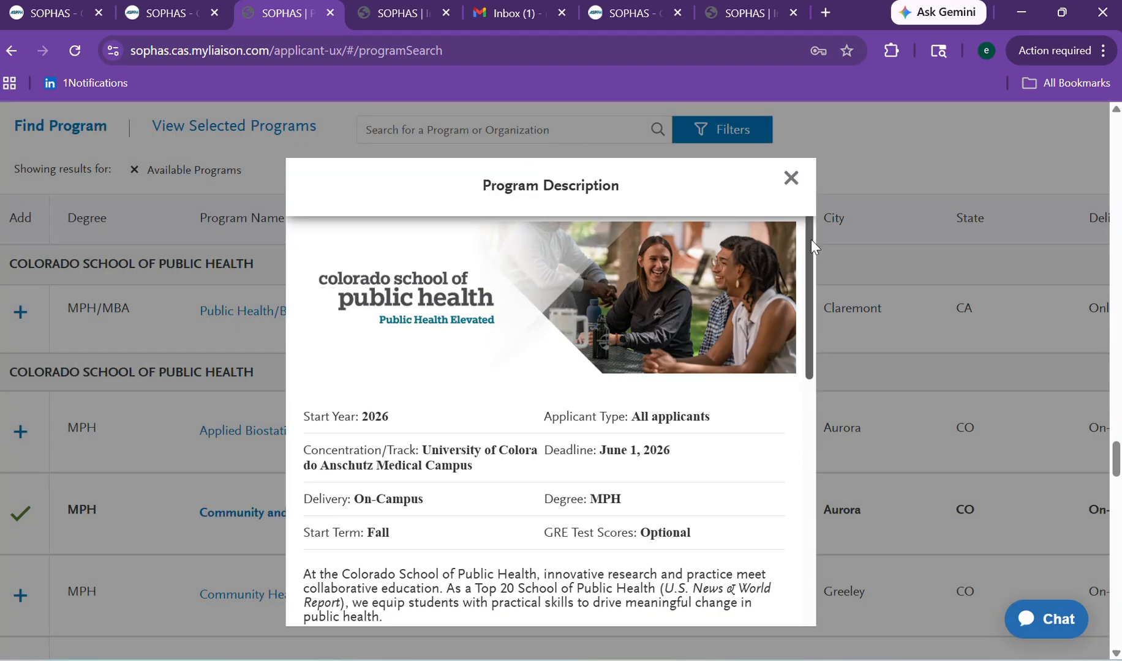
{"action": "scroll", "coordinate": [811, 240], "scroll_direction": "down", "scroll_amount": 4}
{"action": "scroll", "coordinate": [789, 355], "scroll_direction": "down", "scroll_amount": 5}
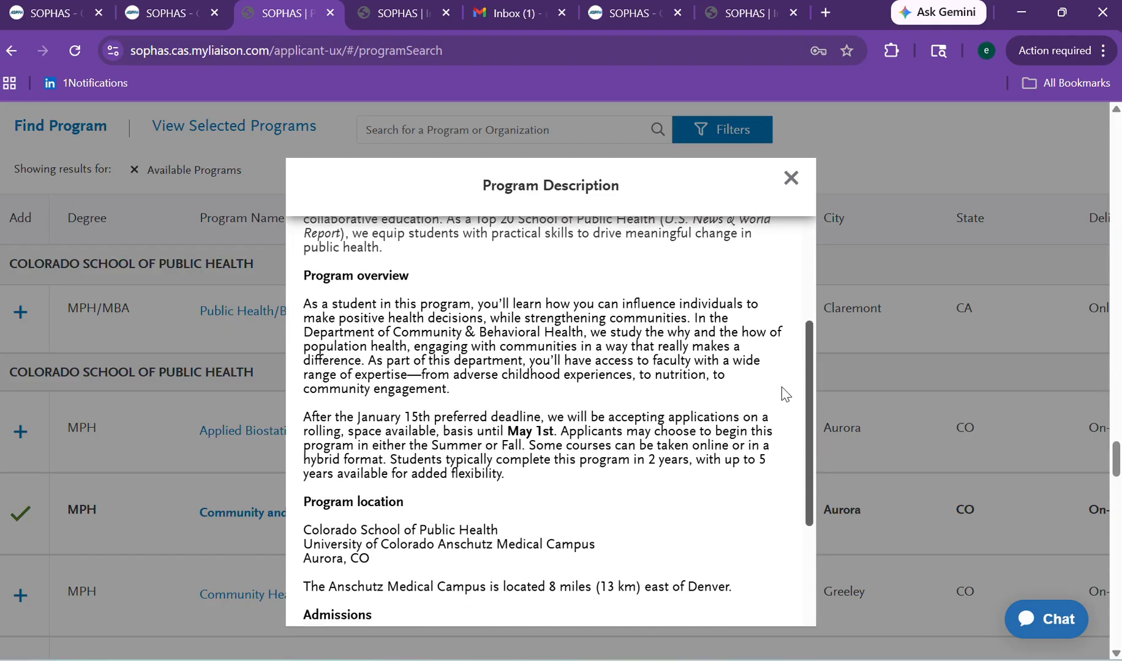
{"action": "scroll", "coordinate": [777, 493], "scroll_direction": "down", "scroll_amount": 3}
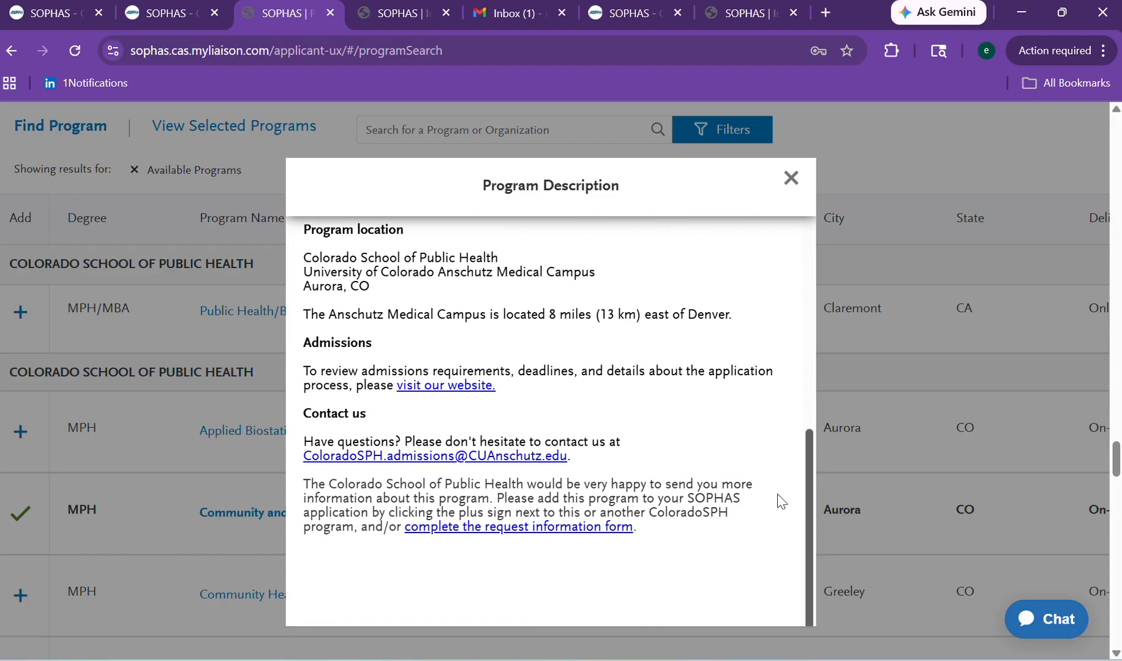
{"action": "scroll", "coordinate": [775, 502], "scroll_direction": "up", "scroll_amount": 2}
{"action": "scroll", "coordinate": [779, 460], "scroll_direction": "up", "scroll_amount": 10}
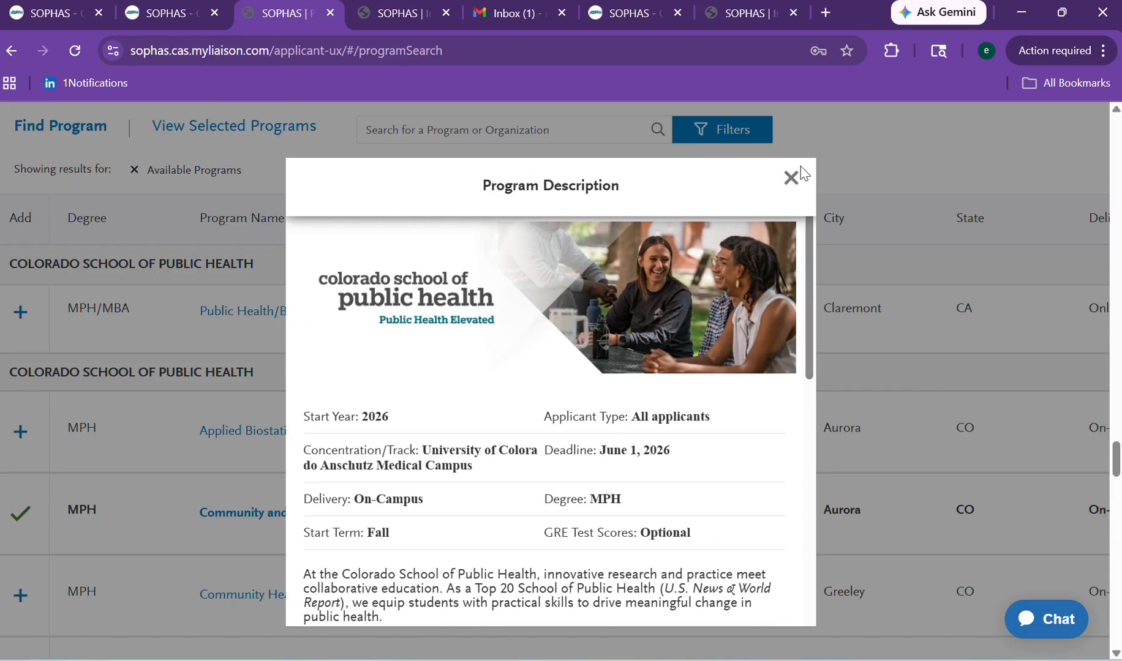
{"action": "left_click", "coordinate": [791, 178]}
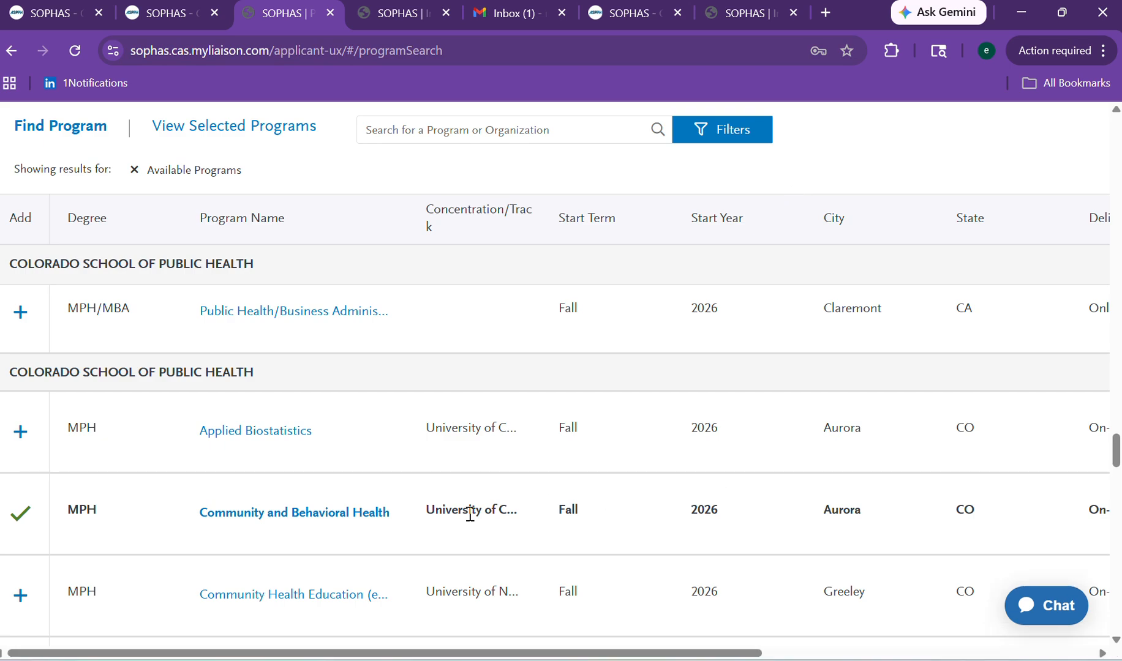
{"action": "left_click", "coordinate": [24, 518]}
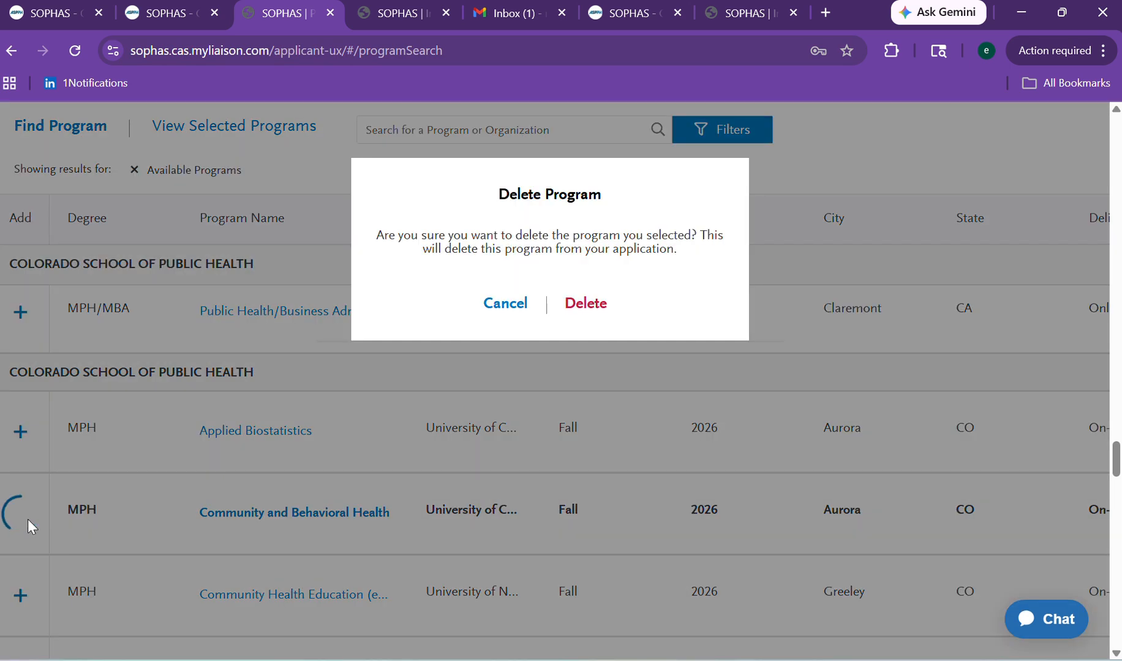
{"action": "left_click", "coordinate": [582, 306]}
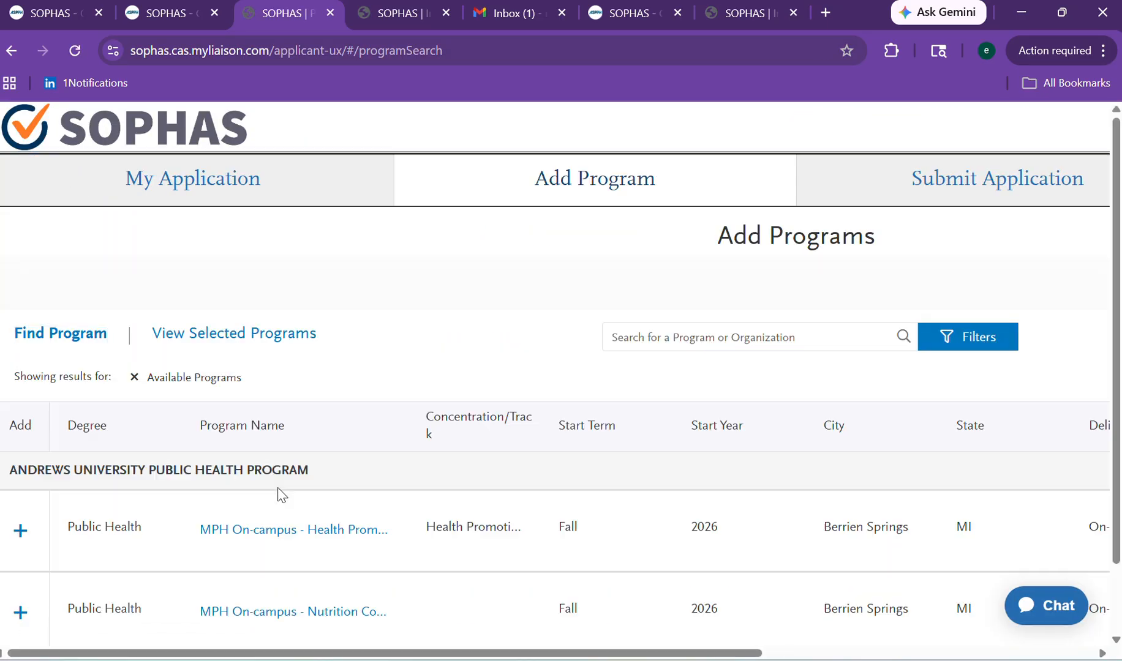
Add Arizona State's Public Health Technology (STEM) MPH, then return to the My Application dashboard.
{"action": "scroll", "coordinate": [1100, 280], "scroll_direction": "down", "scroll_amount": 4}
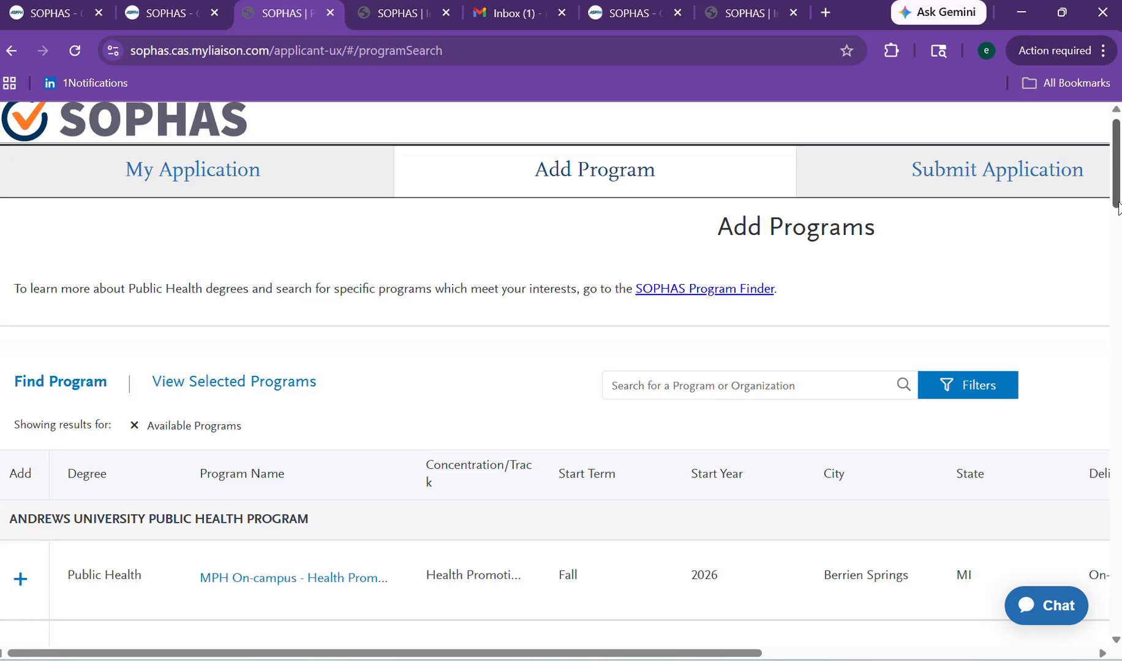
{"action": "scroll", "coordinate": [1101, 281], "scroll_direction": "down", "scroll_amount": 2}
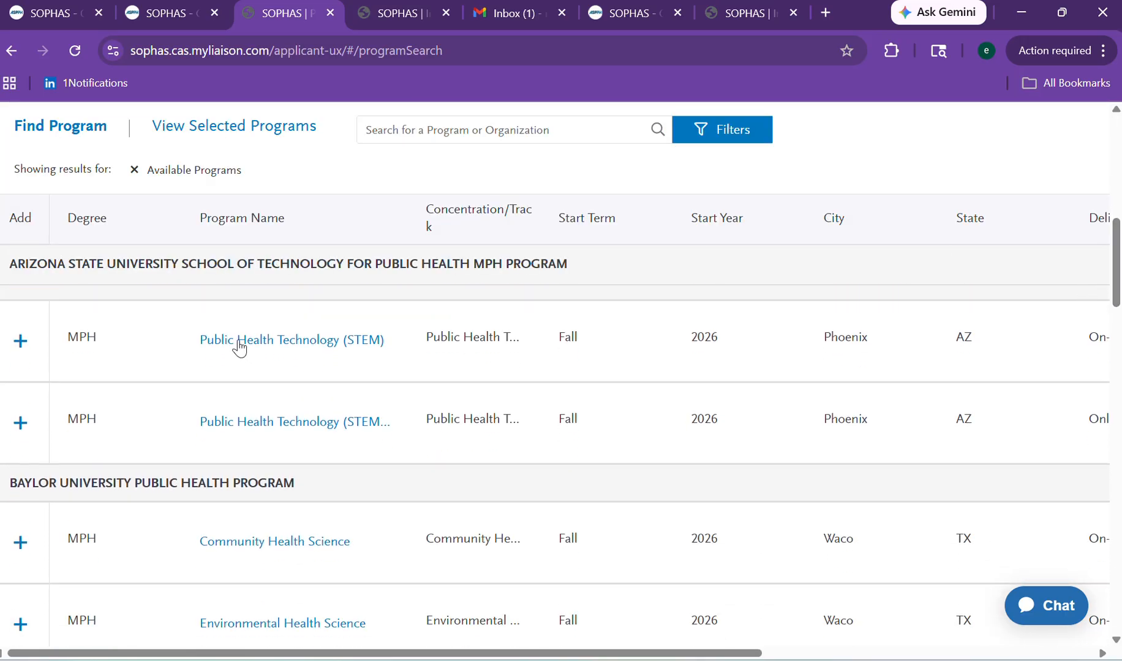
{"action": "left_click", "coordinate": [17, 348]}
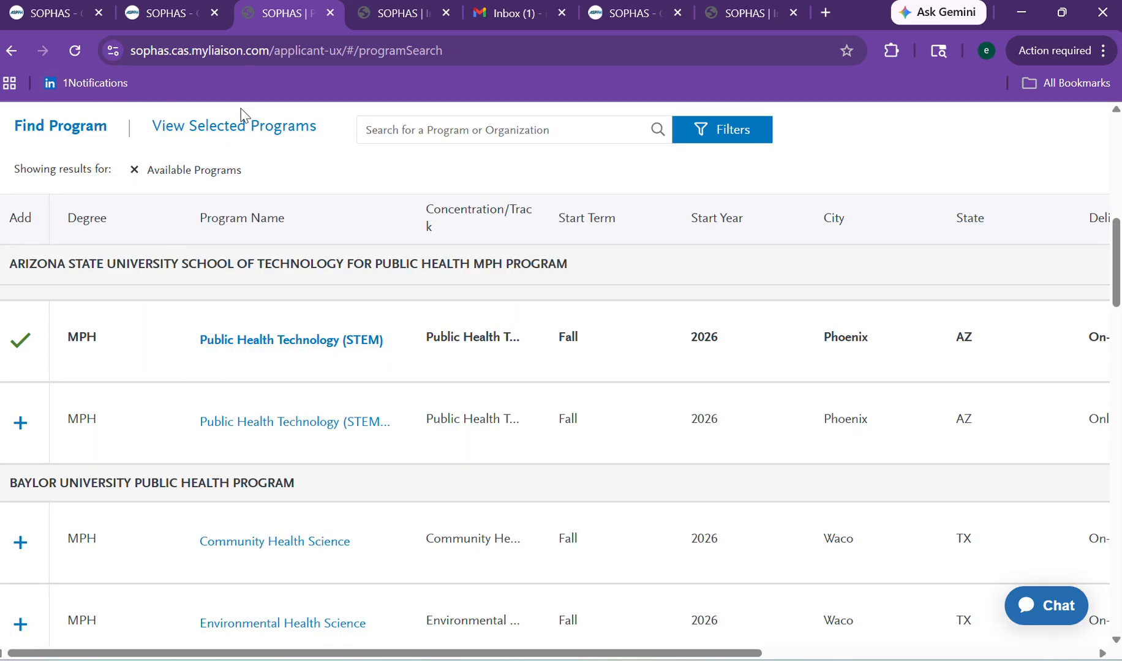
{"action": "scroll", "coordinate": [1033, 295], "scroll_direction": "up", "scroll_amount": 5}
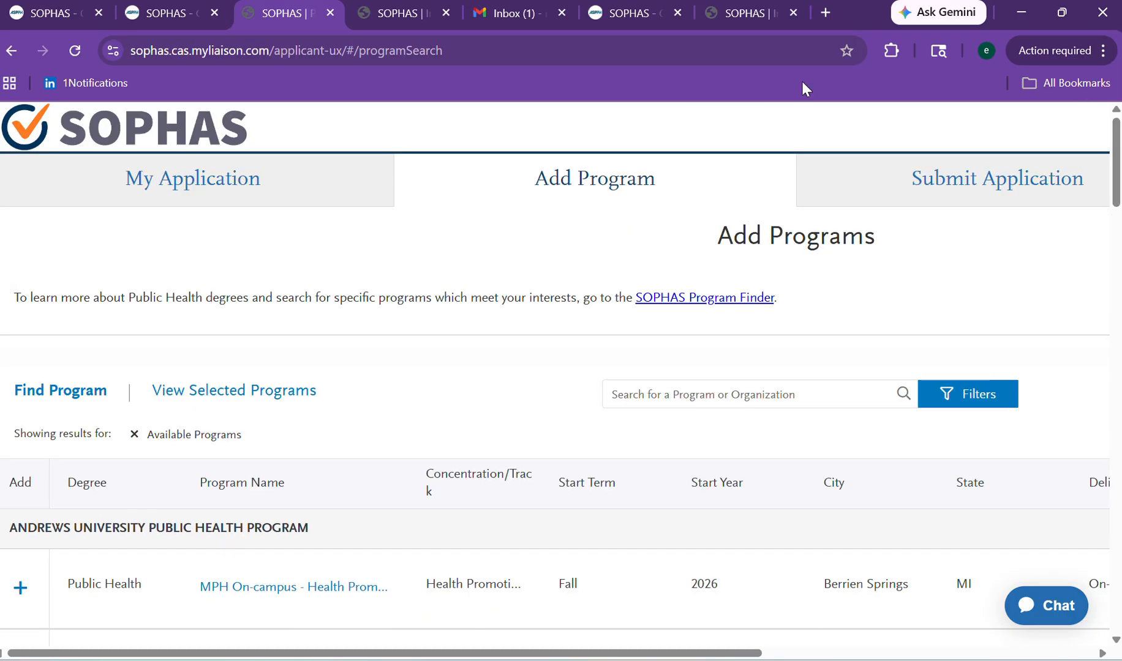
{"action": "left_click", "coordinate": [297, 184]}
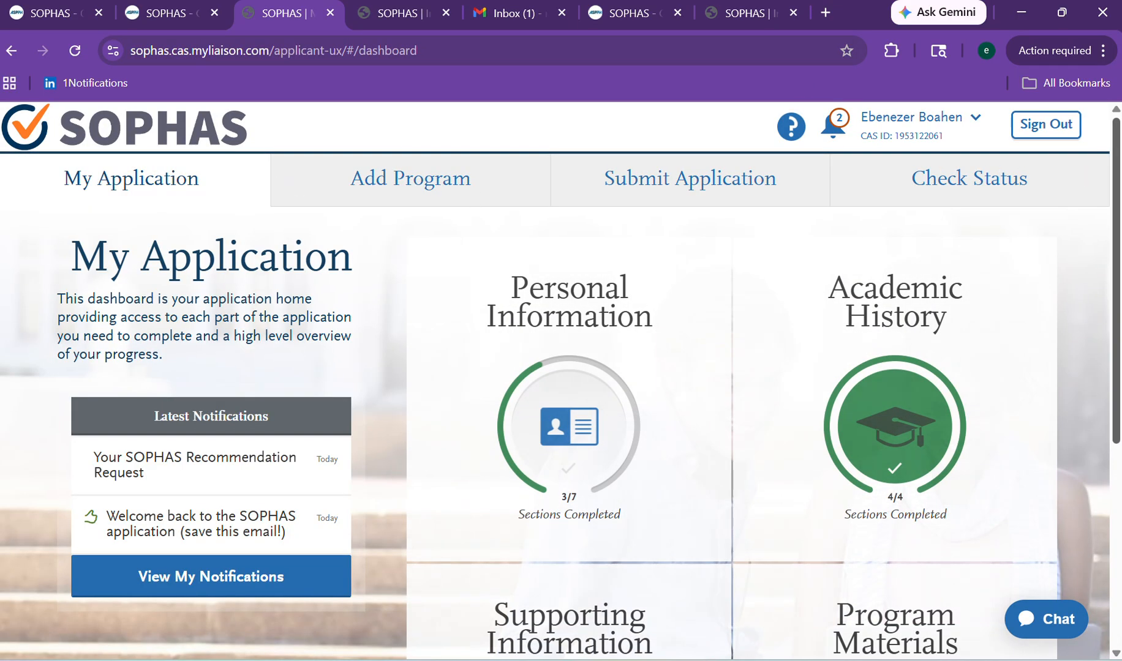
Open the Program Materials for Arizona State's Public Health Technology (STEM) program.
{"action": "scroll", "coordinate": [1062, 446], "scroll_direction": "down", "scroll_amount": 5}
{"action": "left_click", "coordinate": [917, 461]}
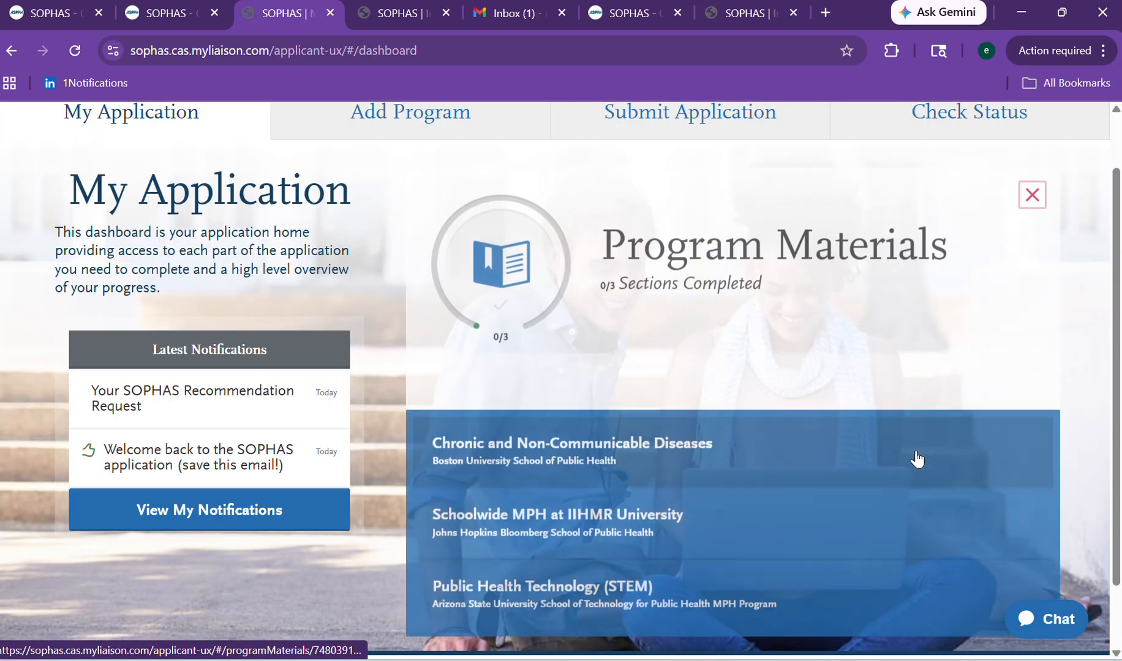
{"action": "scroll", "coordinate": [1079, 304], "scroll_direction": "down", "scroll_amount": 2}
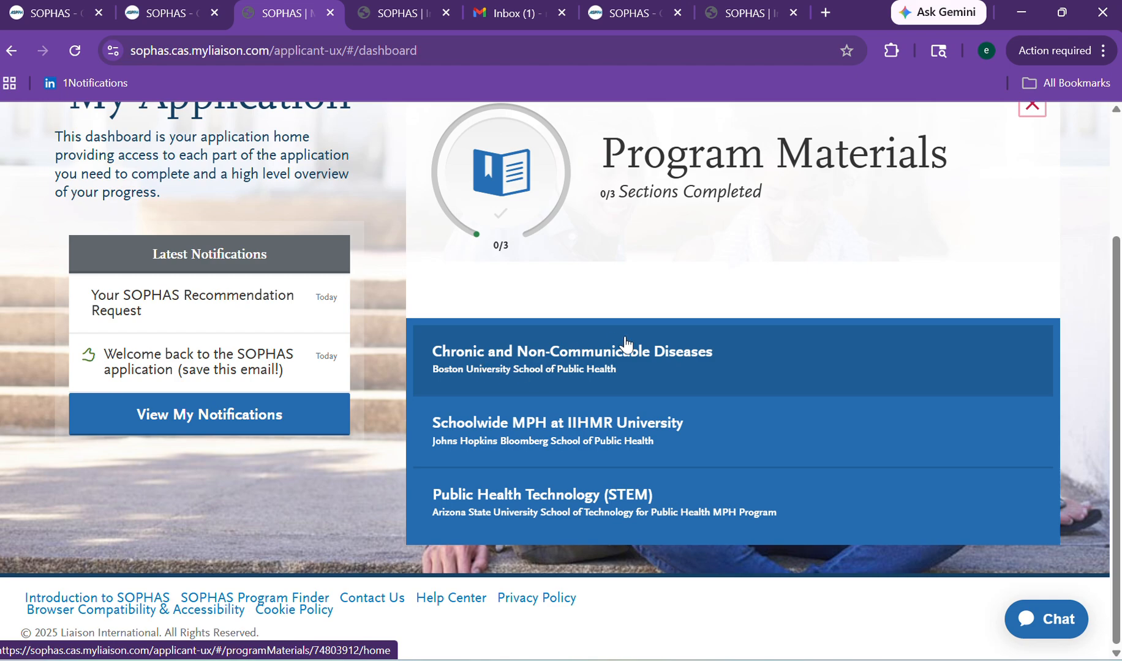
{"action": "left_click", "coordinate": [563, 525]}
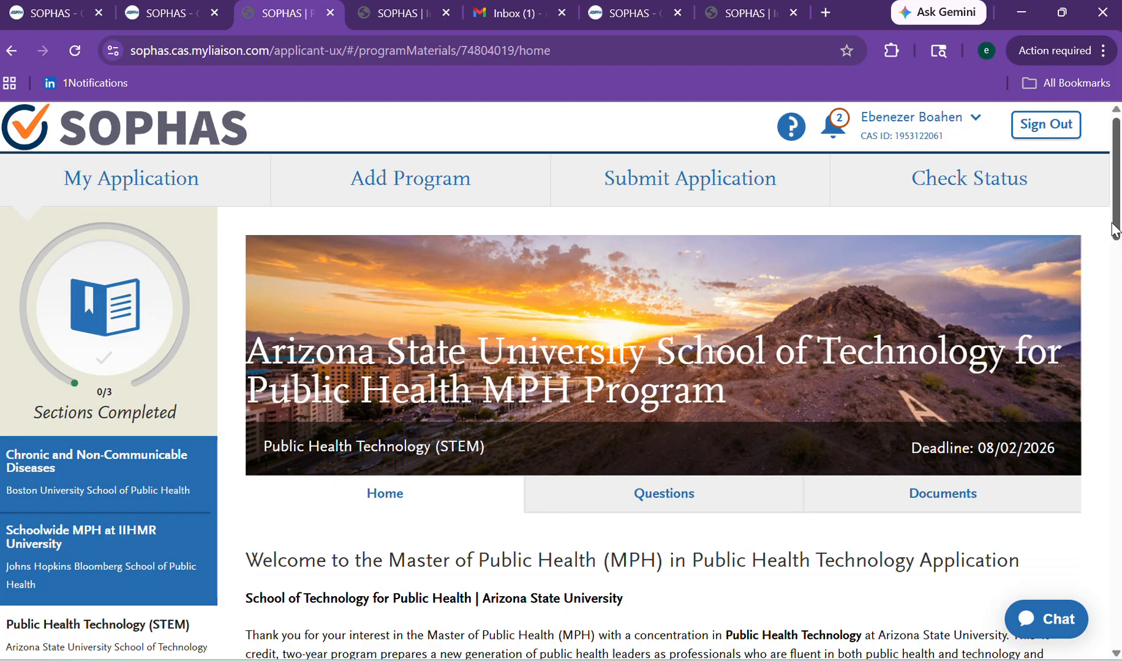
{"action": "left_click_drag", "start_coordinate": [1117, 219], "coordinate": [1095, 251]}
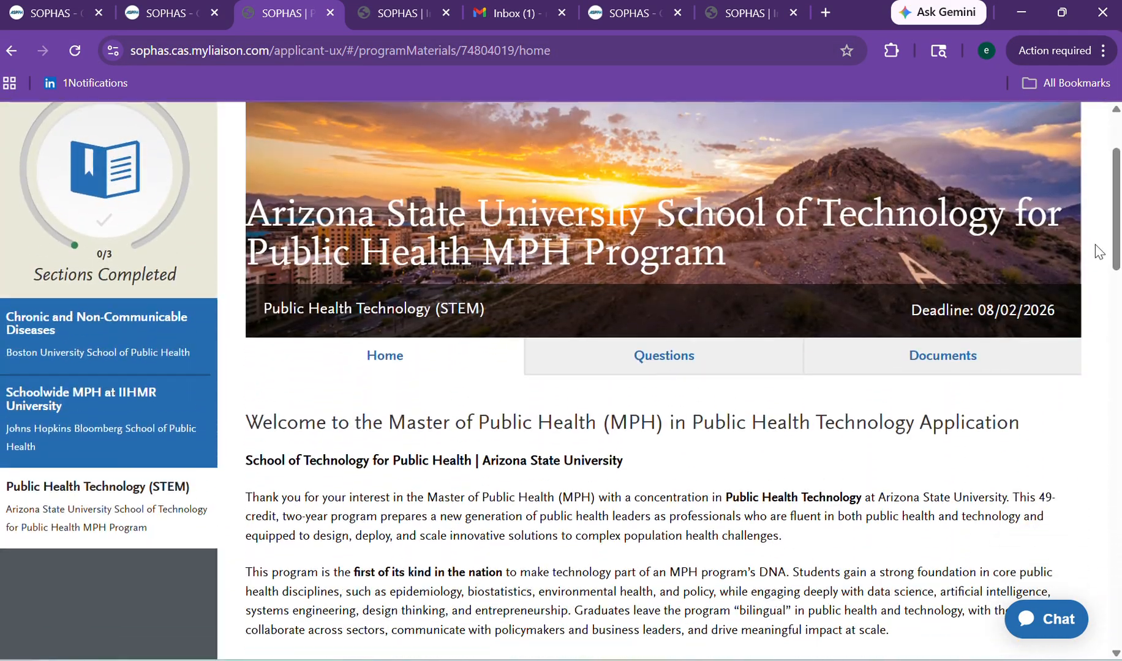
Review its application questions and required documents, including the Statement of Purpose and Objectives.
{"action": "left_click", "coordinate": [692, 368]}
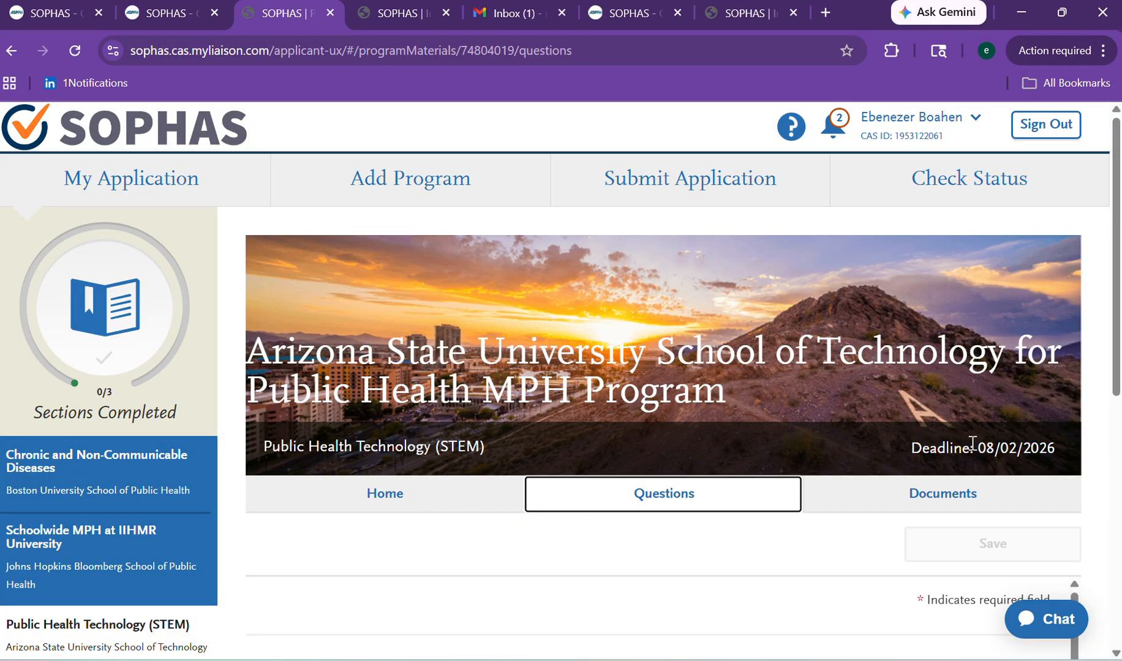
{"action": "mouse_move", "coordinate": [1117, 226]}
{"action": "left_mouse_down"}
{"action": "mouse_move", "coordinate": [1080, 497]}
{"action": "mouse_move", "coordinate": [1073, 381]}
{"action": "mouse_move", "coordinate": [1070, 525]}
{"action": "mouse_move", "coordinate": [1115, 239]}
{"action": "left_mouse_up"}
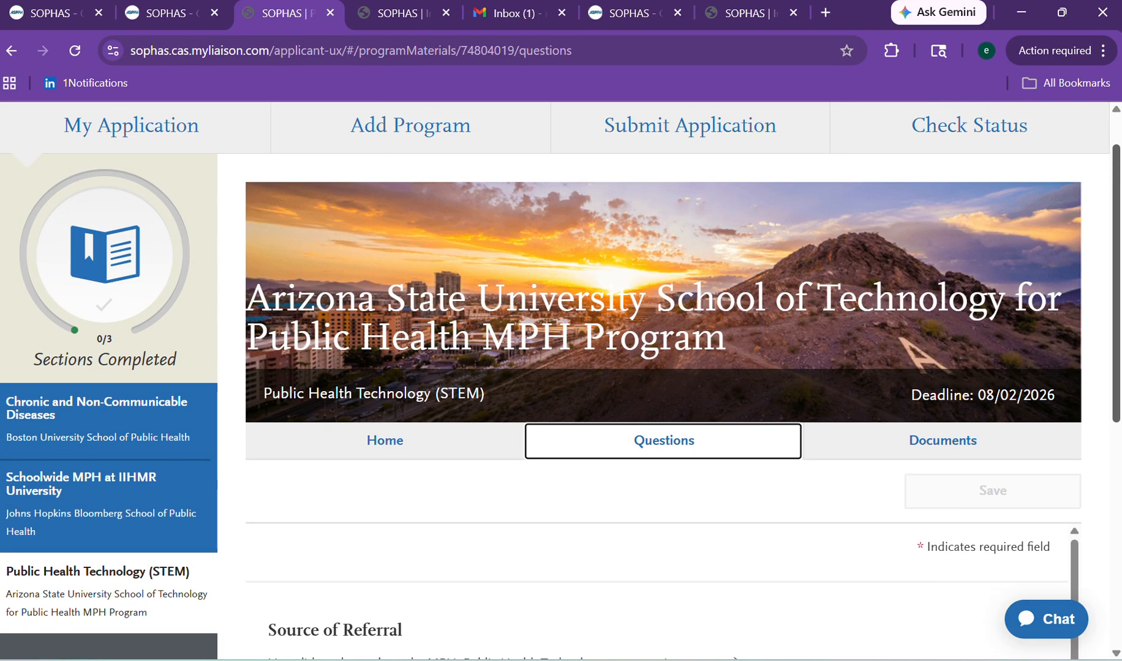
{"action": "left_click", "coordinate": [905, 445]}
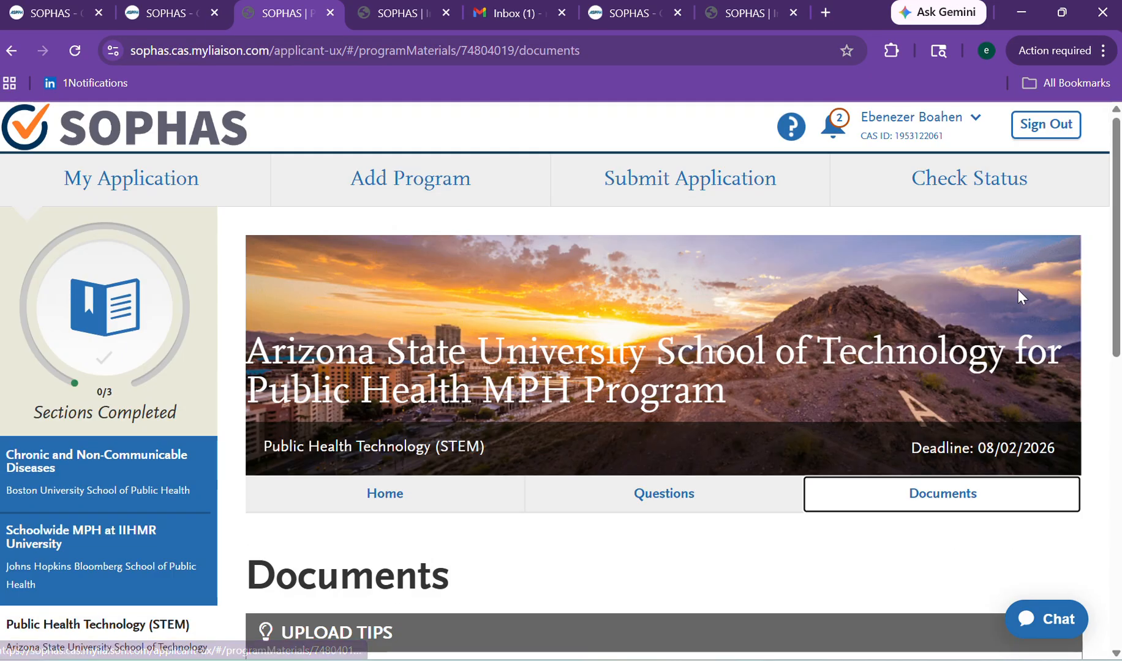
{"action": "left_click_drag", "start_coordinate": [1115, 205], "coordinate": [1084, 482]}
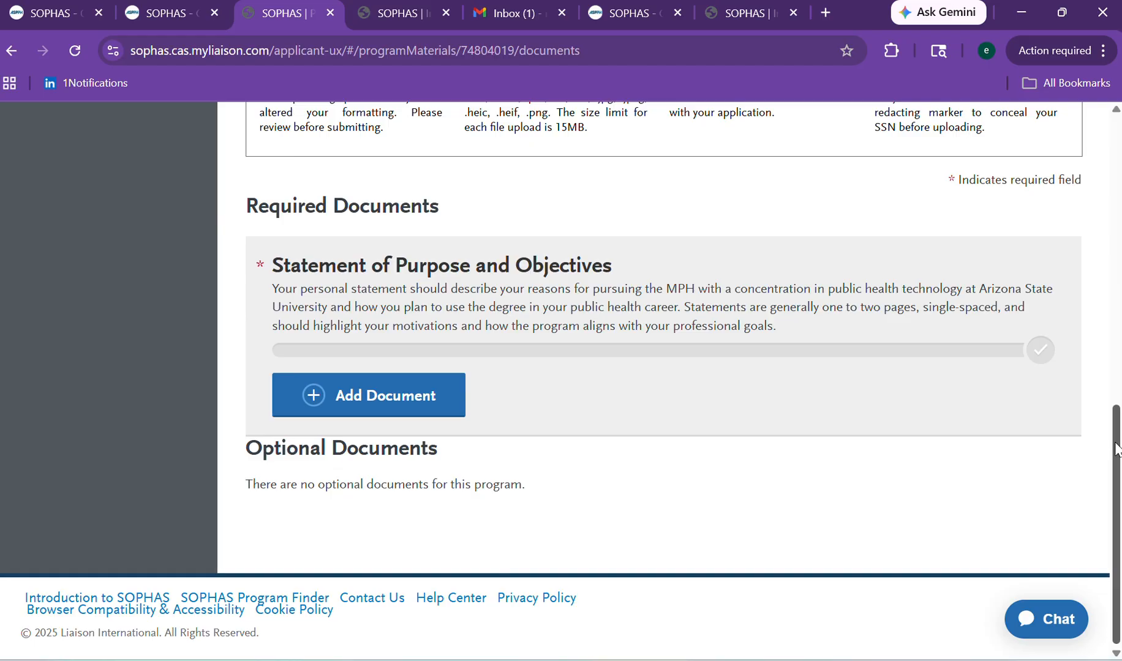
{"action": "left_click_drag", "start_coordinate": [1116, 450], "coordinate": [1115, 153]}
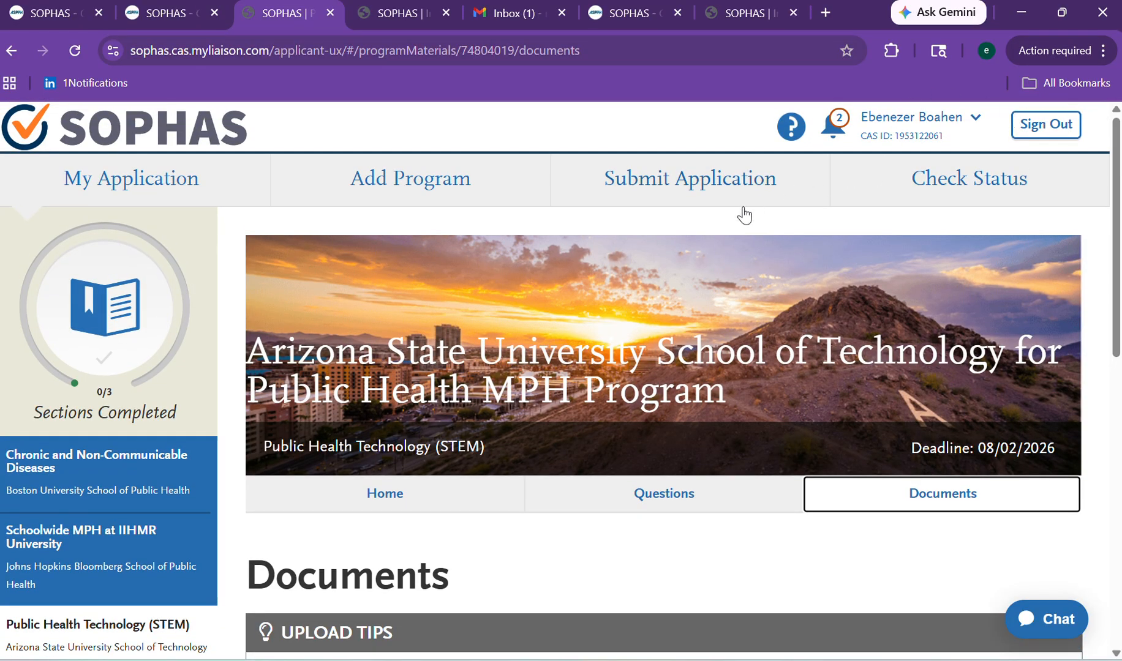
Review the Submit Application program cards and the $270.00 fee summary, with none ready to submit.
{"action": "left_click", "coordinate": [676, 199]}
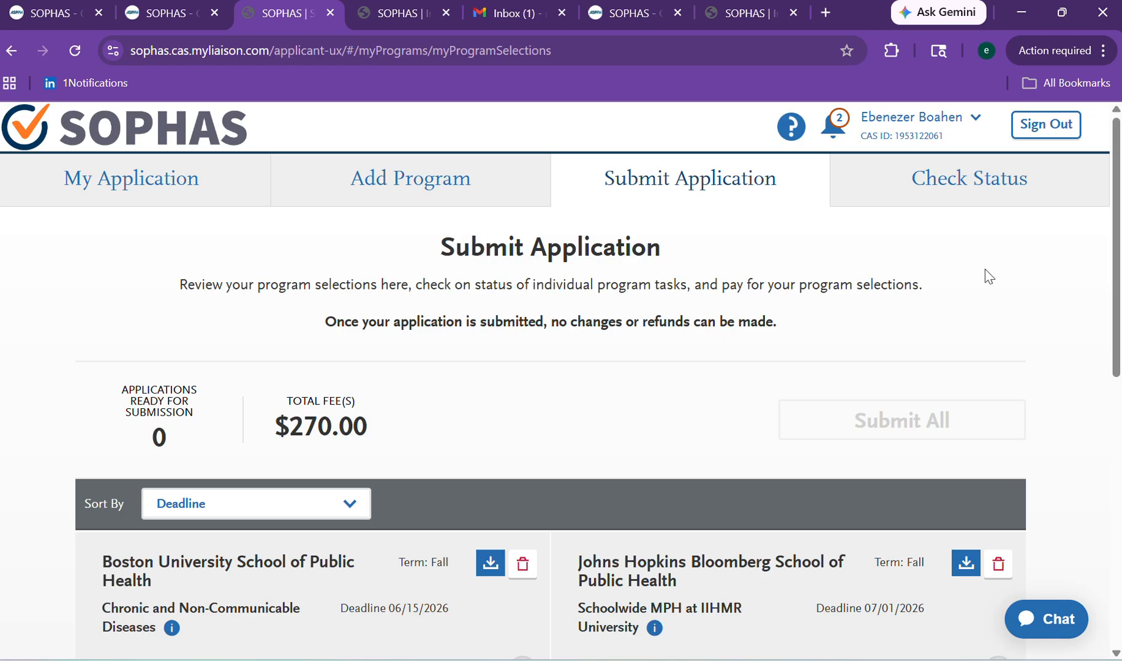
{"action": "left_click_drag", "start_coordinate": [1113, 190], "coordinate": [1113, 292]}
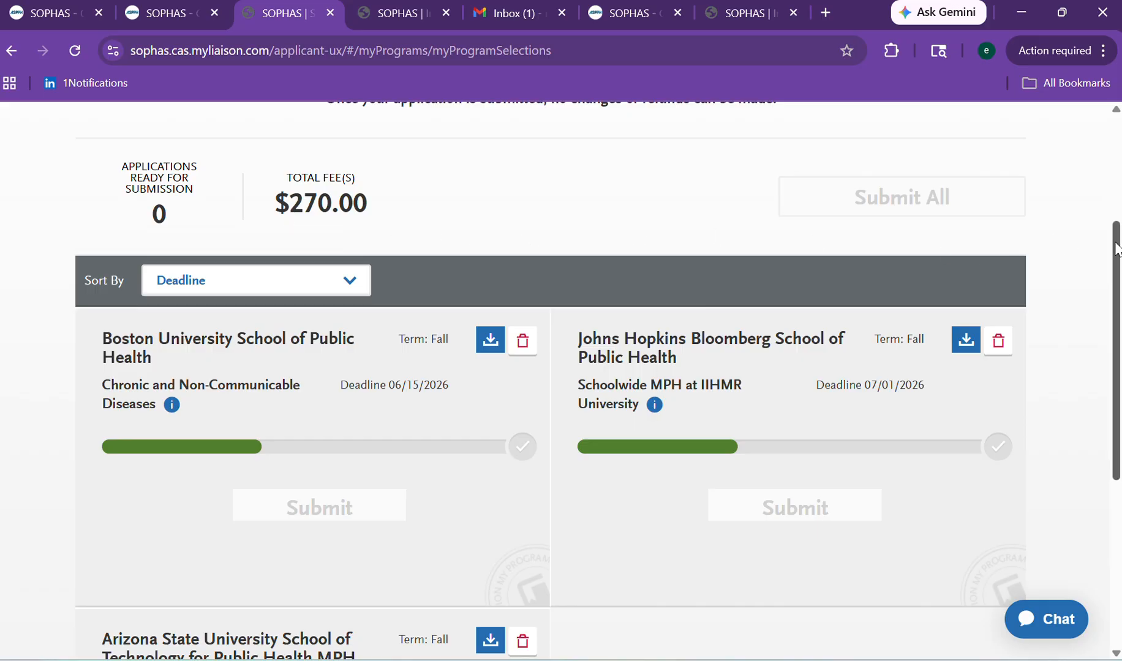
{"action": "mouse_move", "coordinate": [1116, 248]}
{"action": "left_mouse_down"}
{"action": "mouse_move", "coordinate": [1115, 388]}
{"action": "mouse_move", "coordinate": [1099, 260]}
{"action": "mouse_move", "coordinate": [1100, 234]}
{"action": "mouse_move", "coordinate": [1115, 248]}
{"action": "mouse_move", "coordinate": [1119, 164]}
{"action": "mouse_move", "coordinate": [1118, 425]}
{"action": "mouse_move", "coordinate": [1105, 251]}
{"action": "left_mouse_up"}
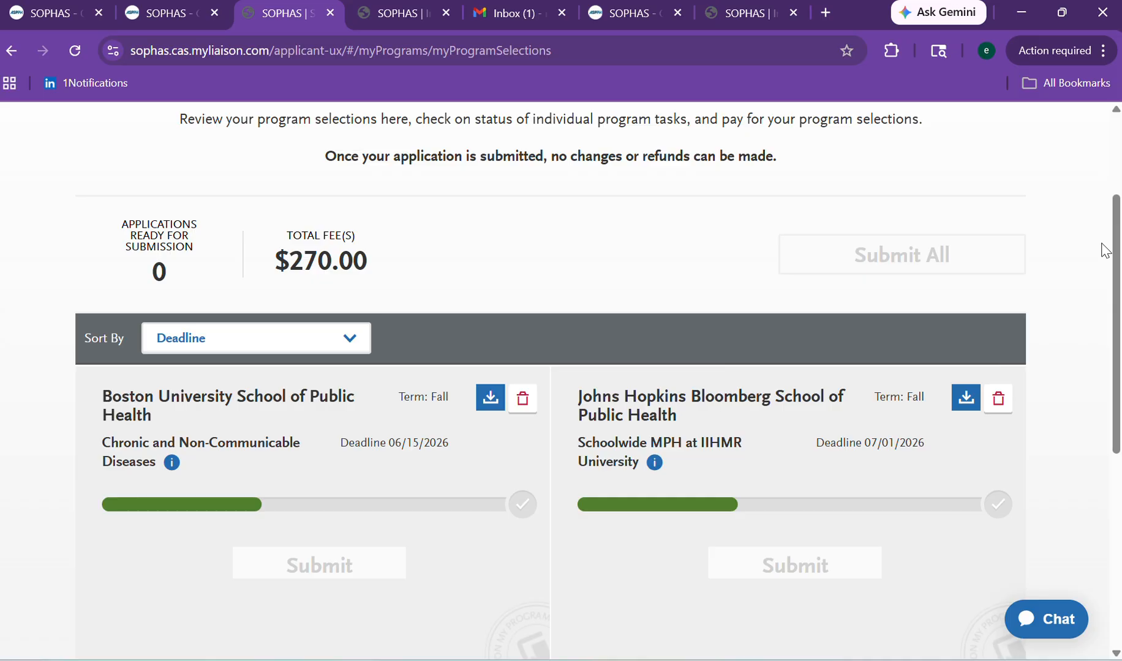
{"action": "left_click_drag", "start_coordinate": [1114, 252], "coordinate": [1113, 174]}
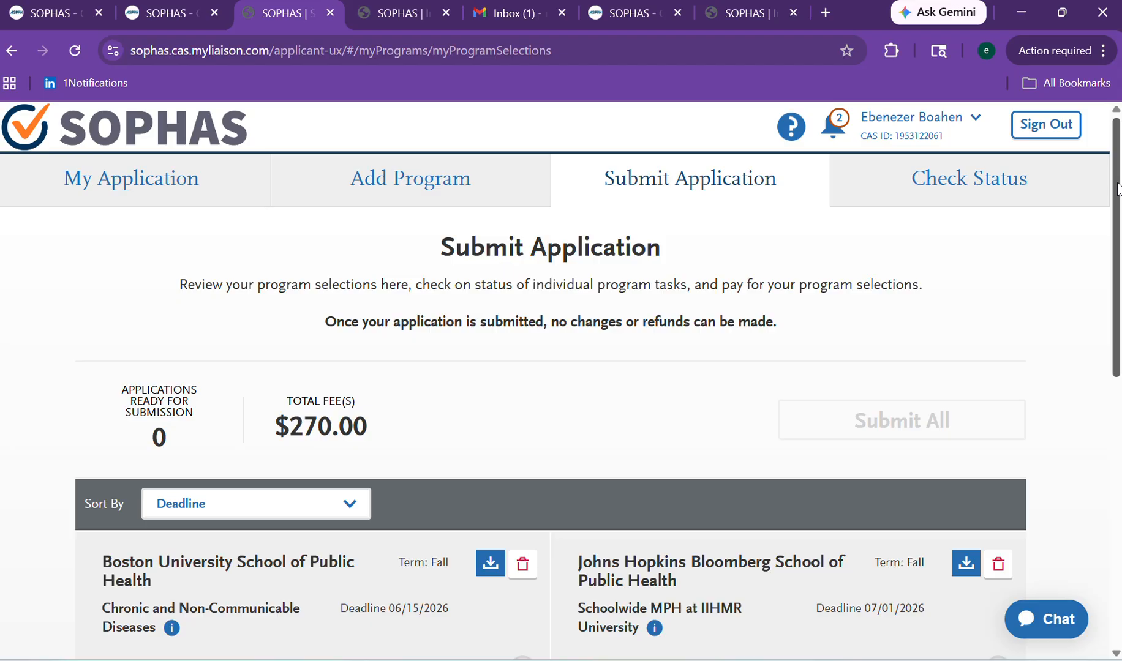
{"action": "scroll", "coordinate": [1117, 190], "scroll_direction": "down", "scroll_amount": 7}
{"action": "scroll", "coordinate": [1092, 248], "scroll_direction": "up", "scroll_amount": 7}
Confirm the Boston University and IIHMR programs show In Progress, then go back to My Application.
{"action": "left_click", "coordinate": [997, 188]}
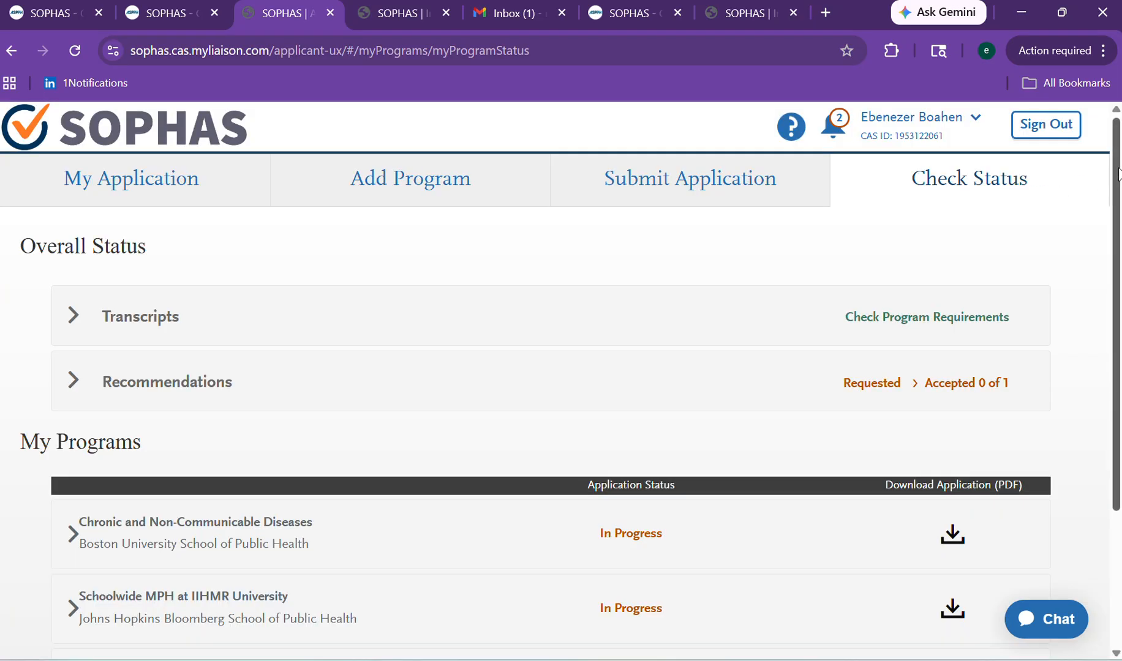
{"action": "scroll", "coordinate": [1117, 174], "scroll_direction": "down", "scroll_amount": 3}
{"action": "scroll", "coordinate": [1117, 174], "scroll_direction": "up", "scroll_amount": 3}
{"action": "left_click", "coordinate": [162, 202]}
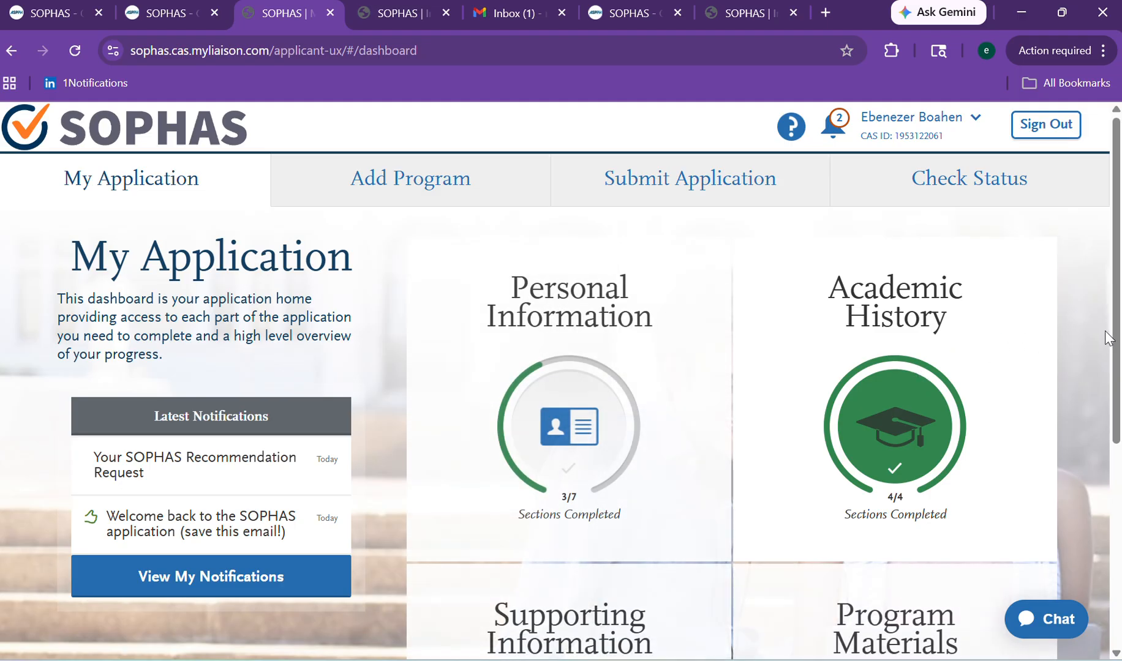
{"action": "scroll", "coordinate": [1096, 440], "scroll_direction": "down", "scroll_amount": 3}
{"action": "scroll", "coordinate": [1096, 440], "scroll_direction": "down", "scroll_amount": 2}
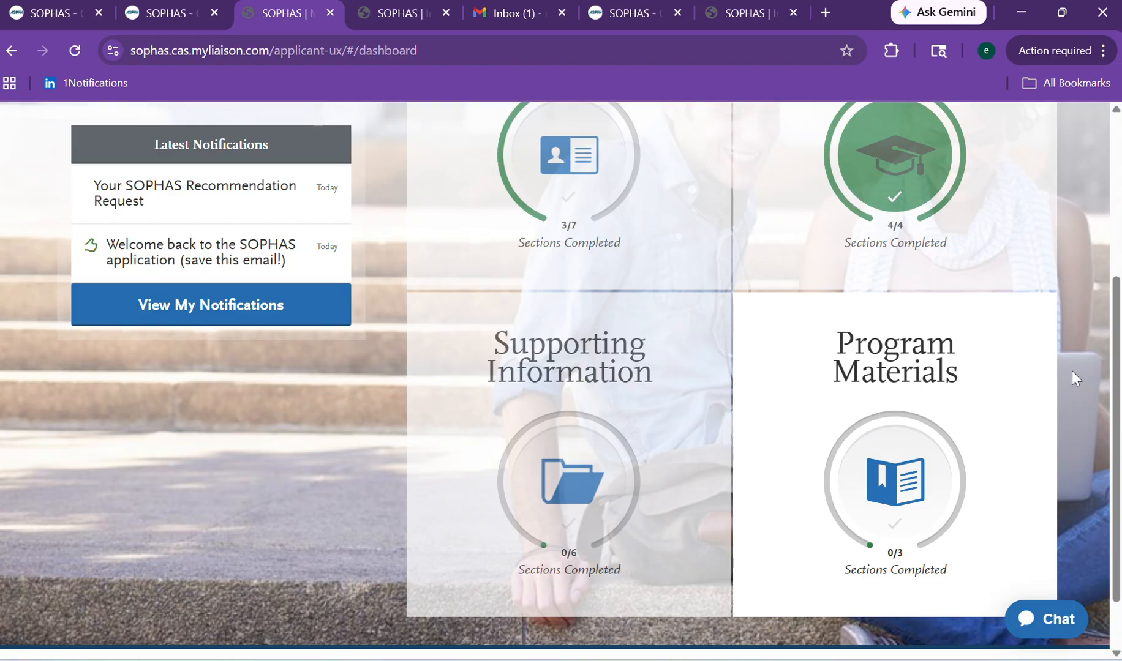
{"action": "left_click_drag", "start_coordinate": [1115, 366], "coordinate": [1117, 265]}
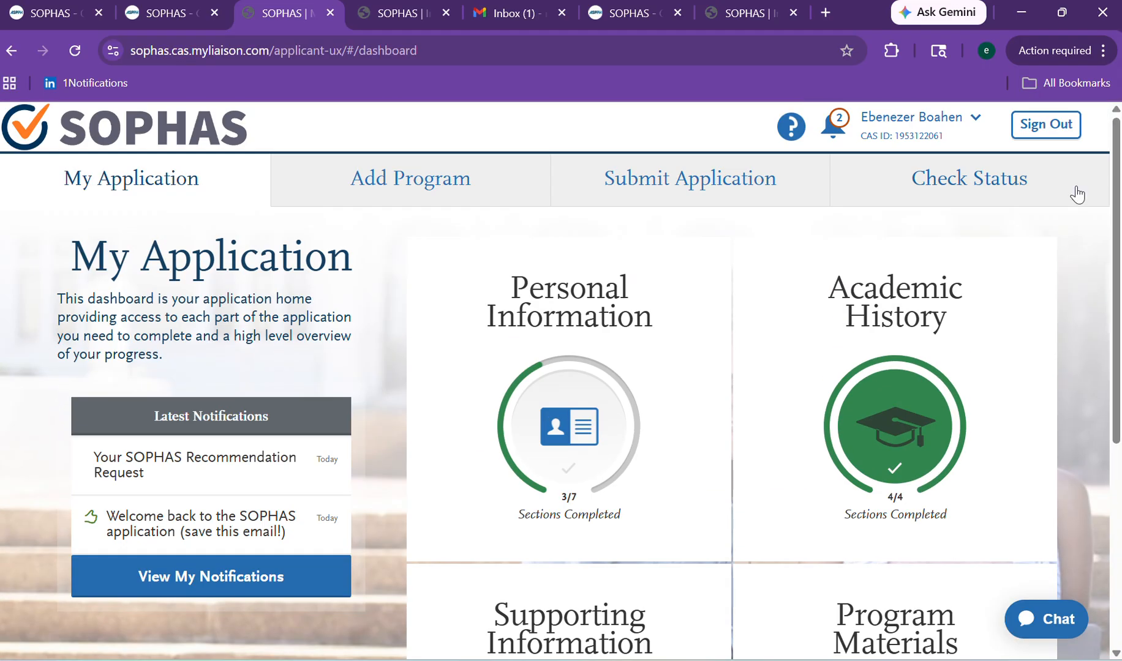
{"action": "left_click", "coordinate": [470, 192]}
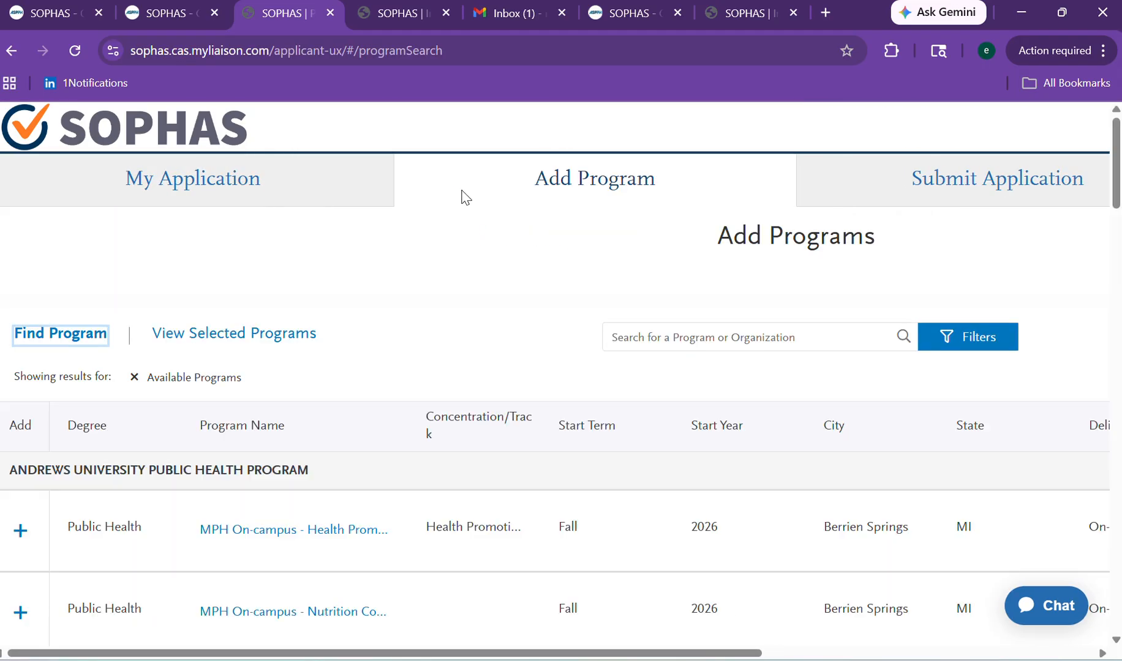
{"action": "left_click", "coordinate": [290, 202]}
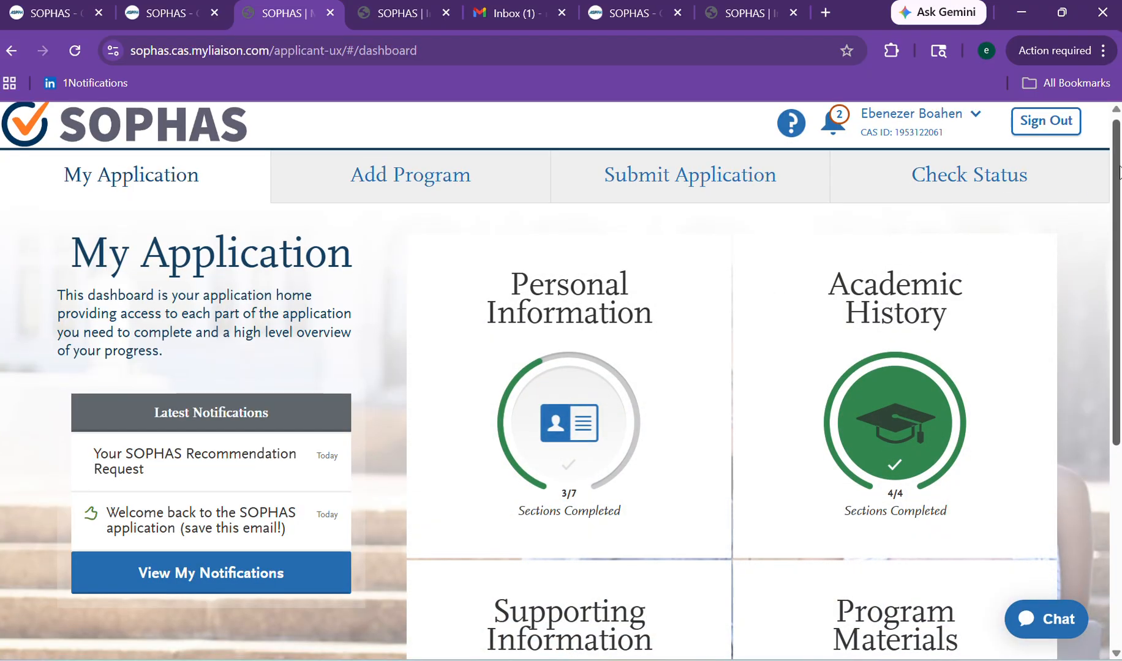
{"action": "left_click_drag", "start_coordinate": [1119, 161], "coordinate": [1103, 282]}
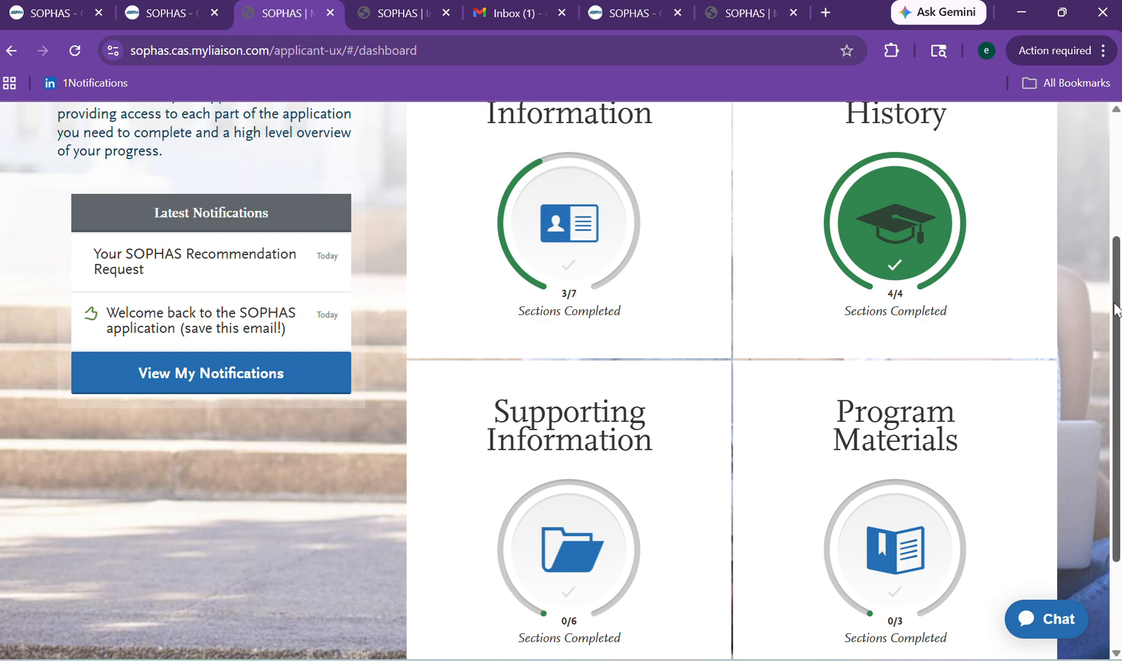
{"action": "left_click_drag", "start_coordinate": [1116, 311], "coordinate": [1115, 181]}
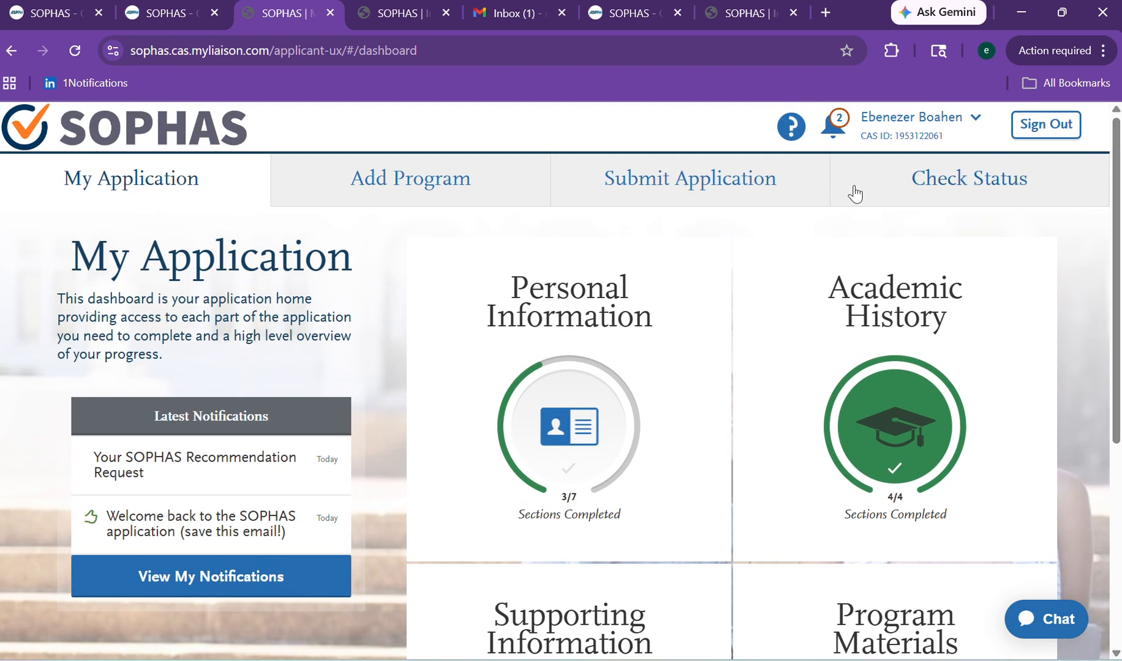